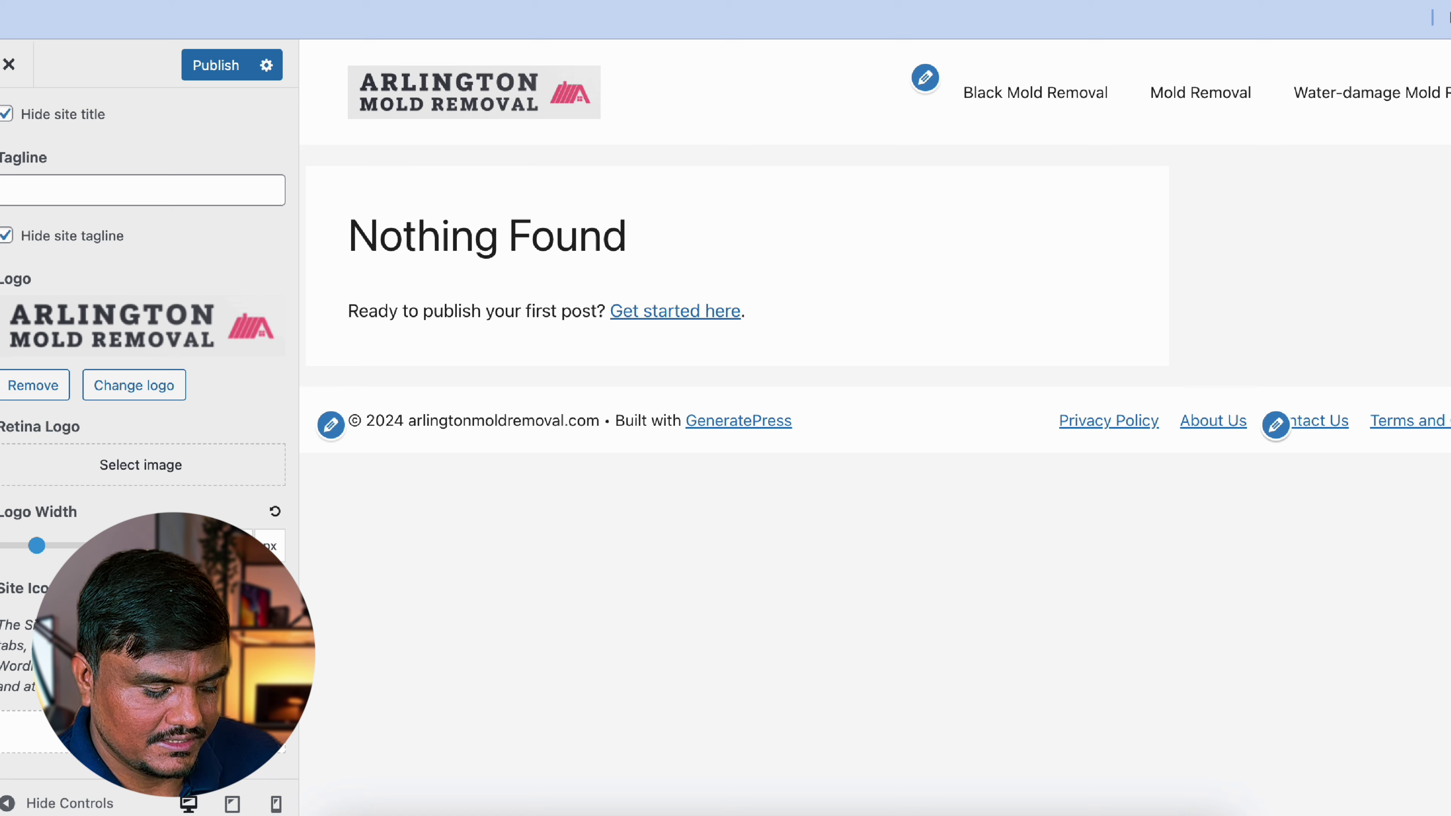
Set the site icon from Arilington-Mold-Removal-.png, cropped to the pink house symbol at the logo's end.
{"action": "left_click", "coordinate": [143, 731]}
{"action": "left_click", "coordinate": [249, 313]}
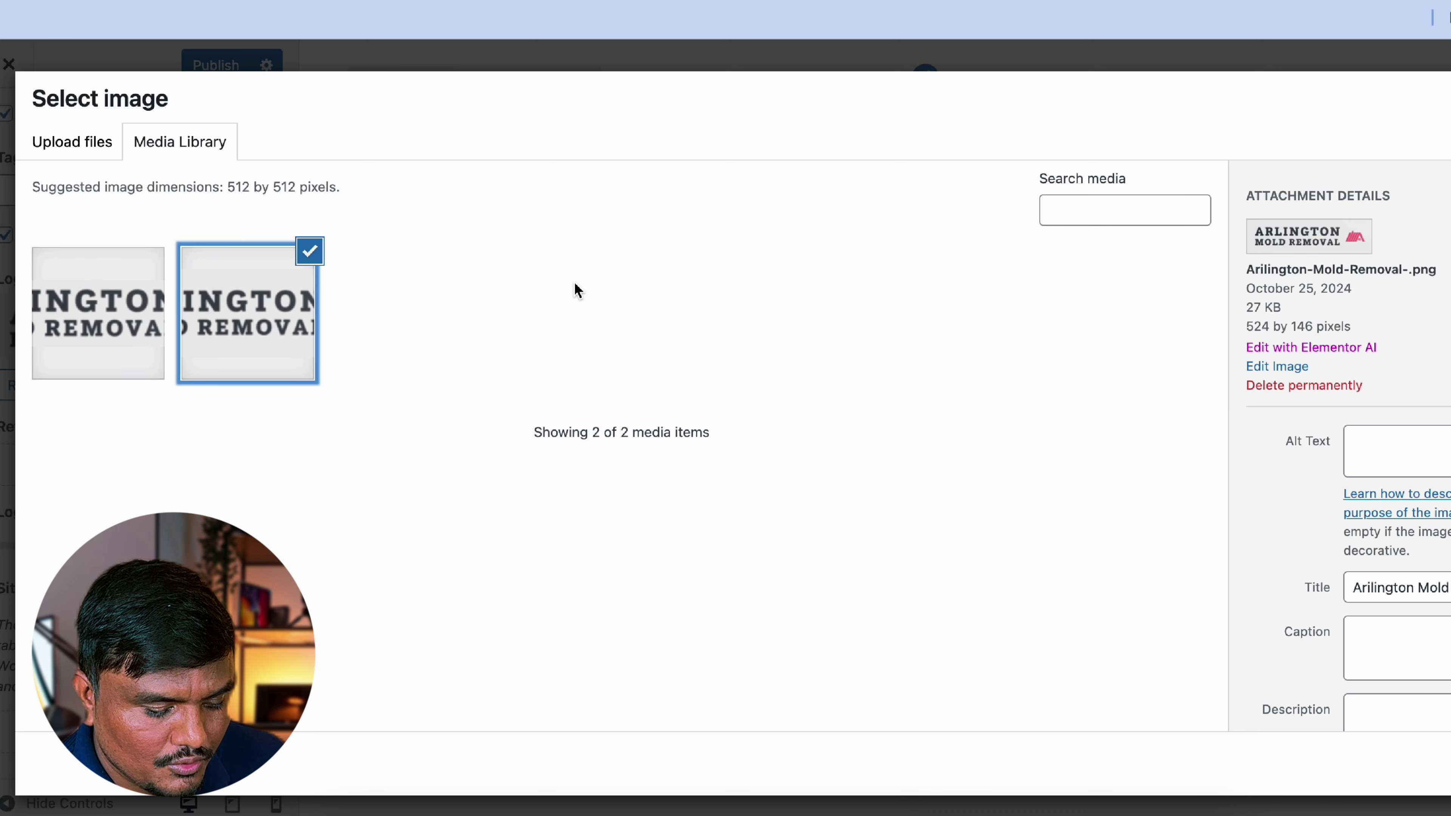
{"action": "left_click", "coordinate": [1442, 765]}
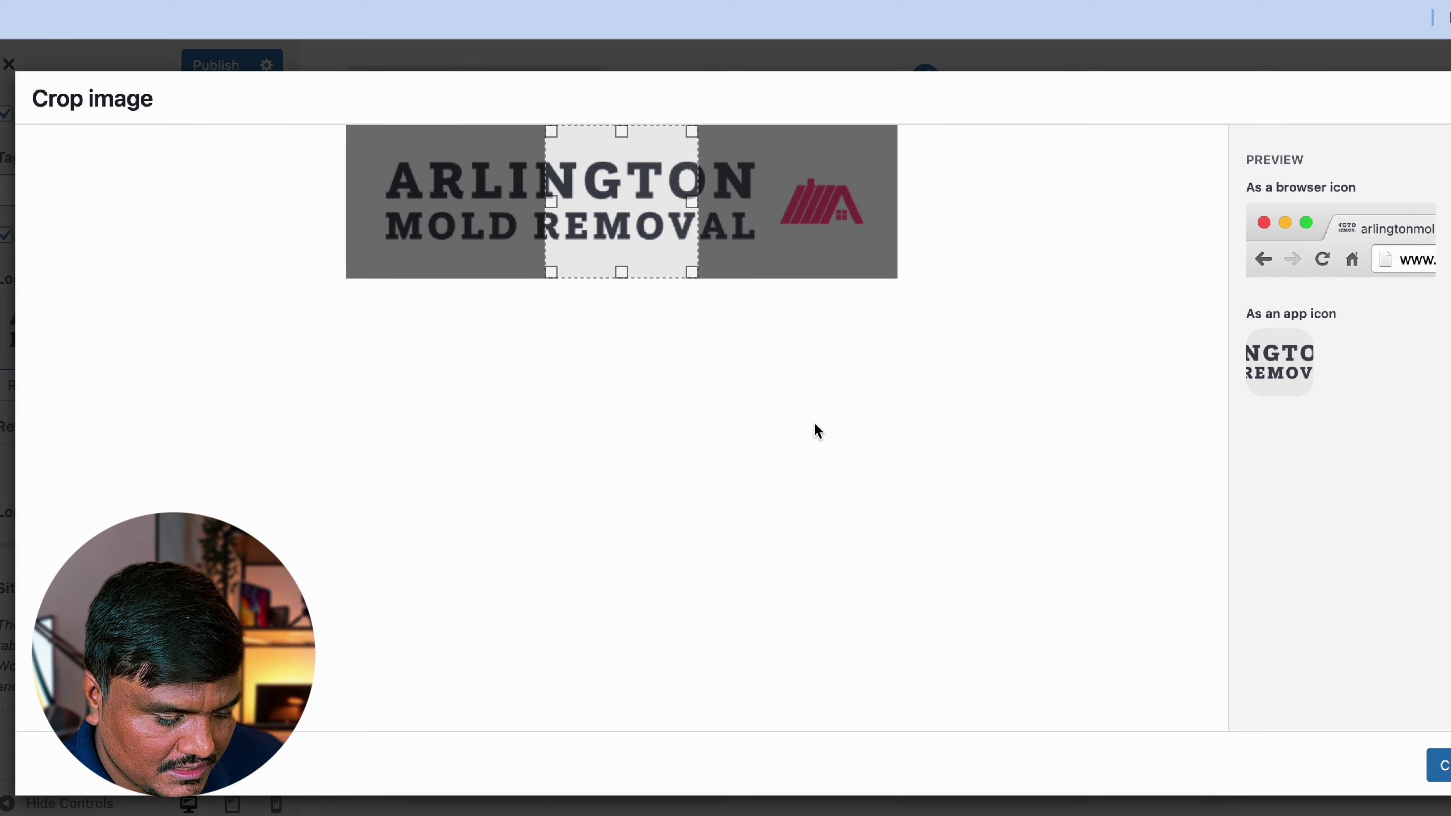
{"action": "left_click_drag", "start_coordinate": [622, 189], "coordinate": [772, 209]}
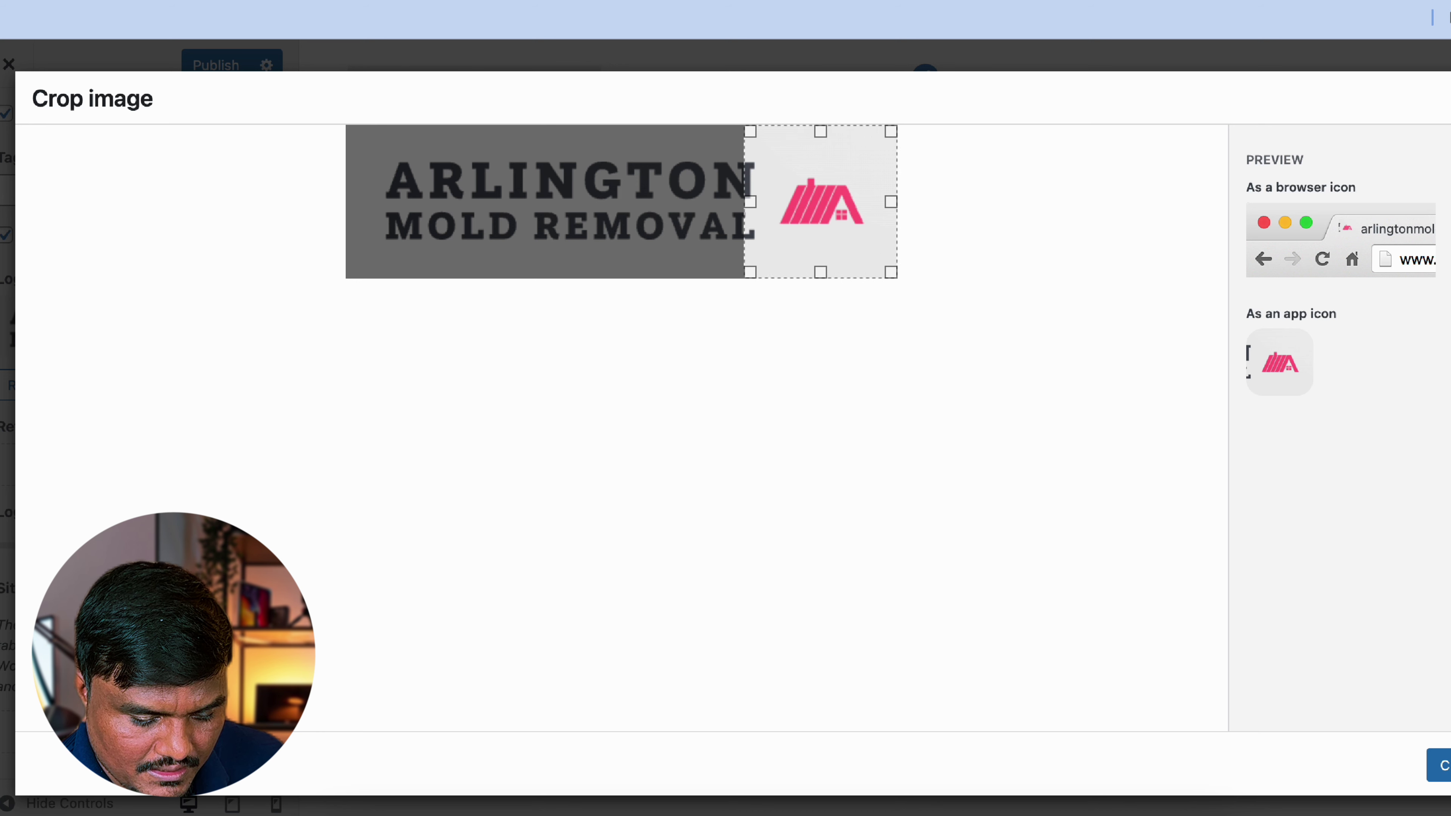
{"action": "left_click", "coordinate": [1445, 765]}
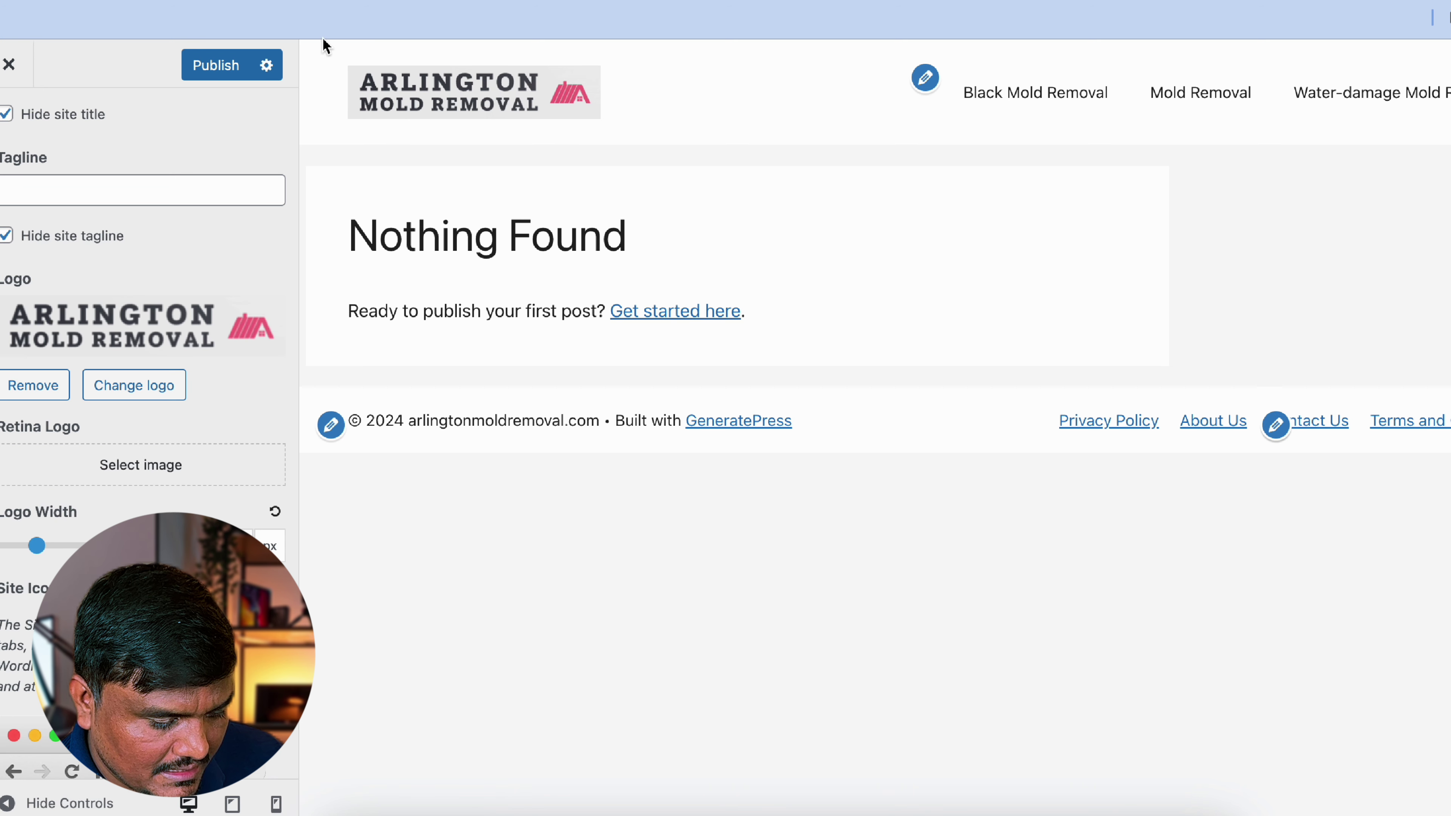
Replace the default footer copyright text with "All Reserve Rights ©".
{"action": "scroll", "coordinate": [143, 400], "scroll_direction": "down", "scroll_amount": 2}
{"action": "scroll", "coordinate": [142, 400], "scroll_direction": "up", "scroll_amount": 5}
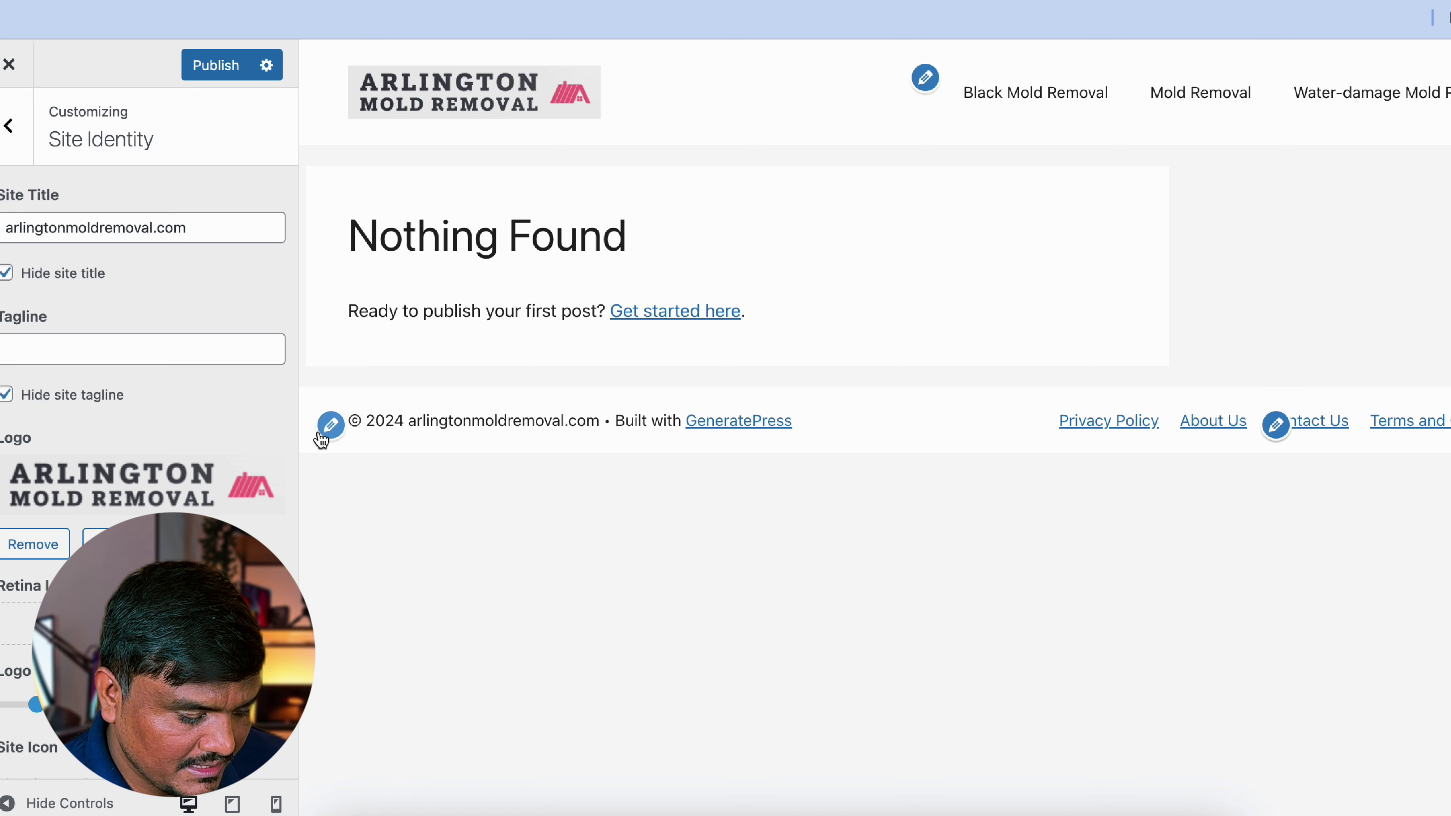
{"action": "left_click", "coordinate": [342, 428]}
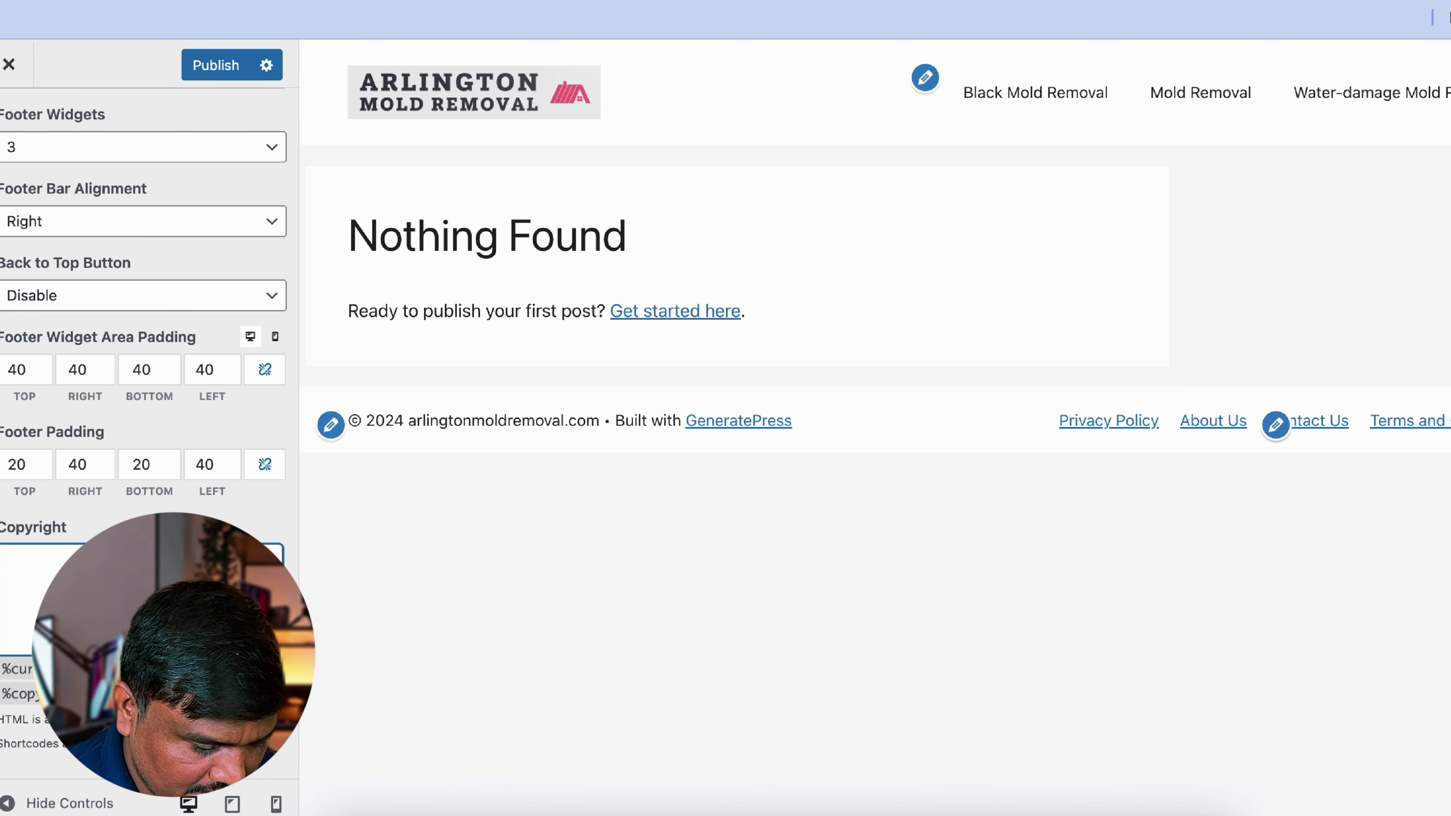
{"action": "left_click_drag", "start_coordinate": [366, 426], "coordinate": [354, 420]}
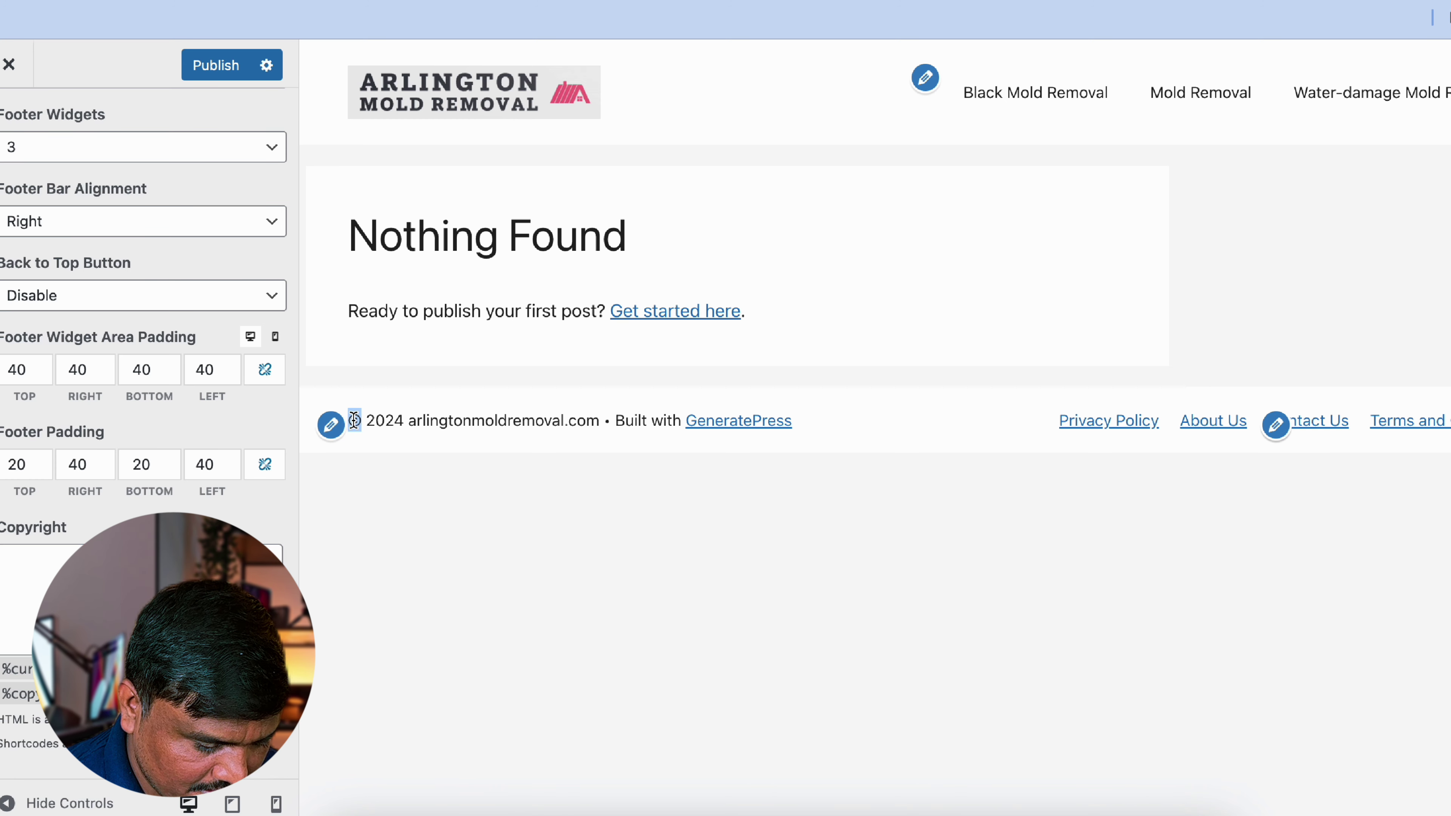
{"action": "left_click", "coordinate": [11, 557]}
{"action": "type", "text": "All Reserv"}
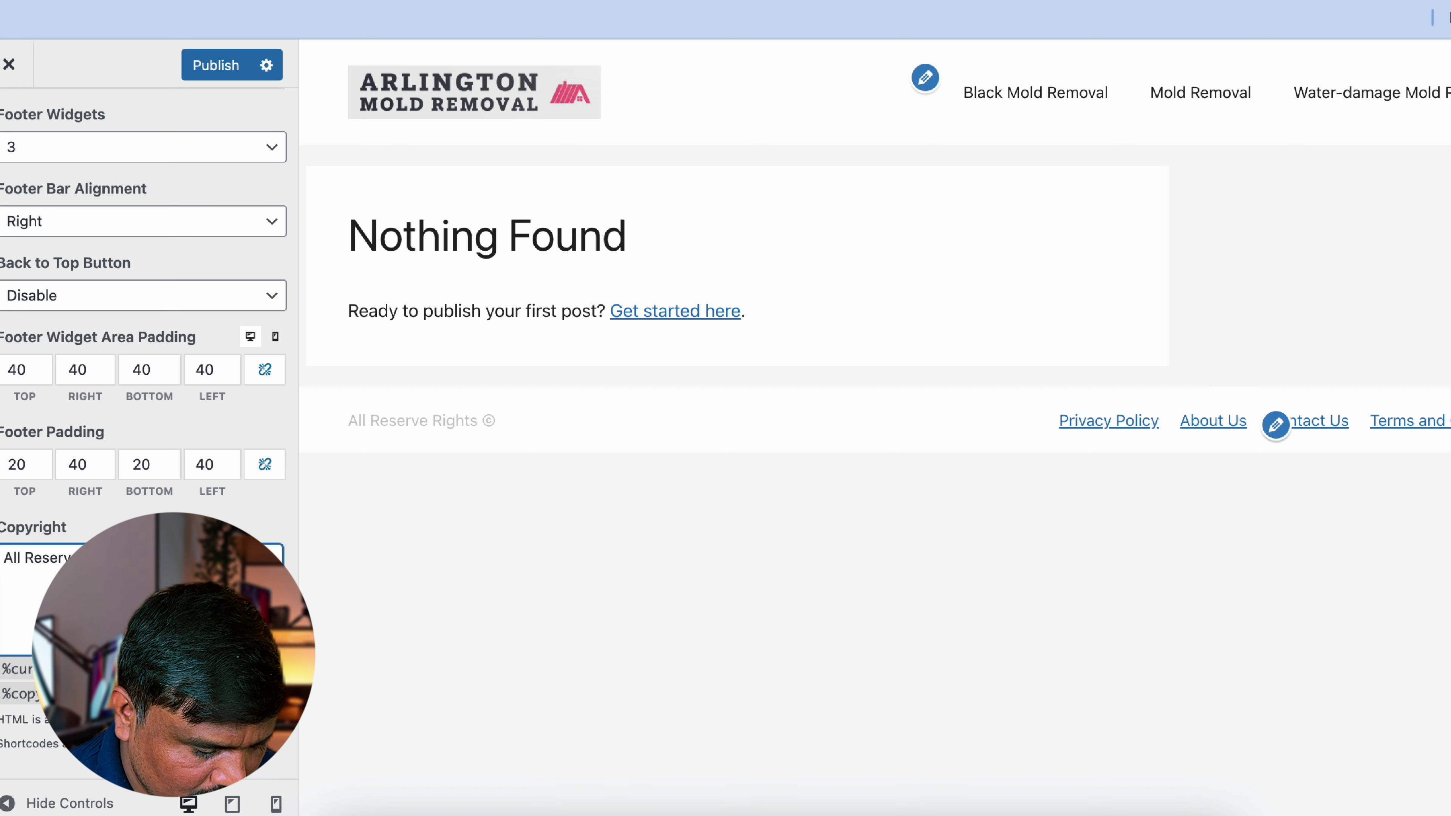
Append the current-year placeholder and "Arlington Mold Removal" to the footer copyright text.
{"action": "left_click", "coordinate": [1, 675]}
{"action": "key", "text": "super+a"}
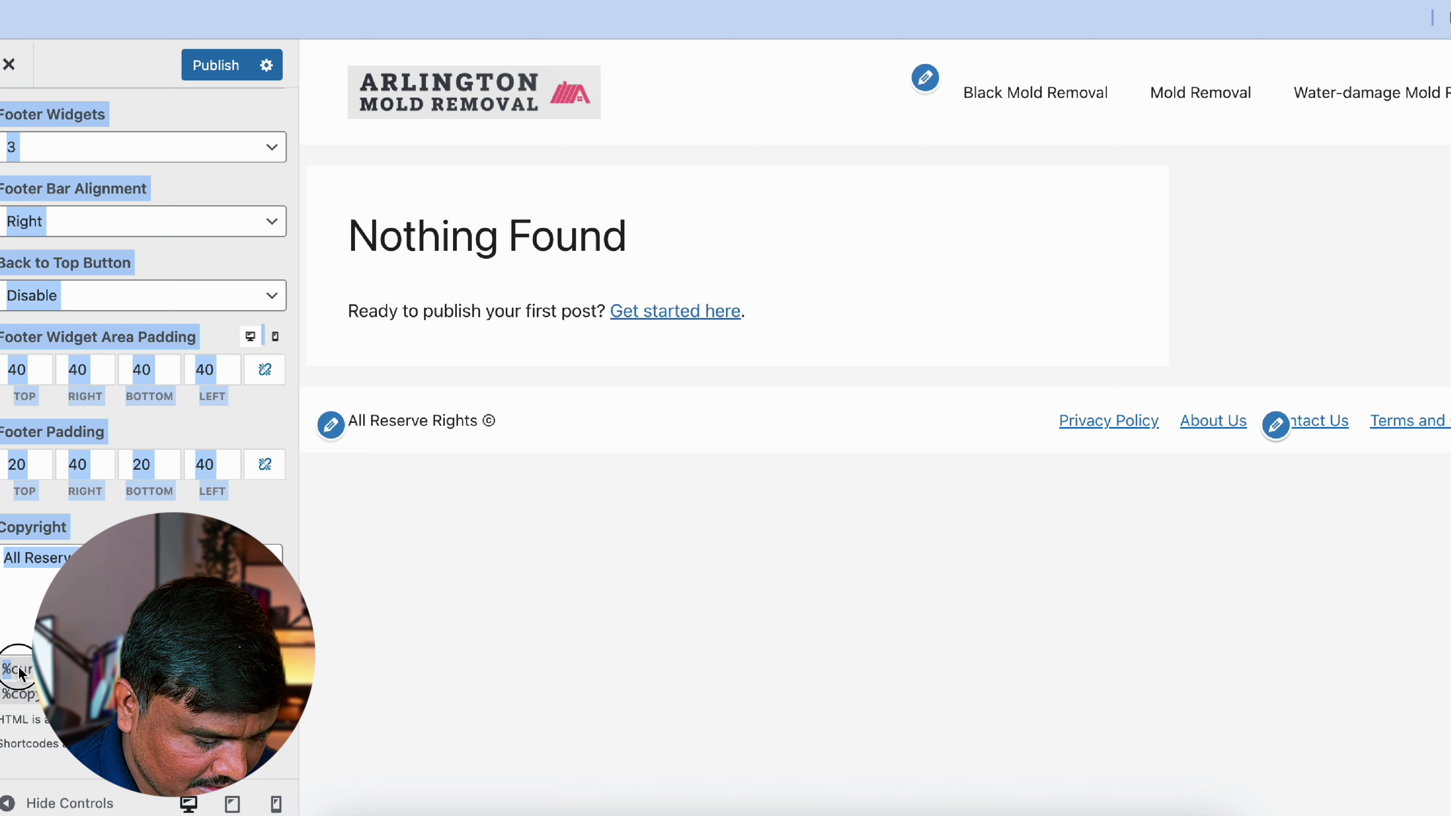
{"action": "left_click", "coordinate": [1, 676]}
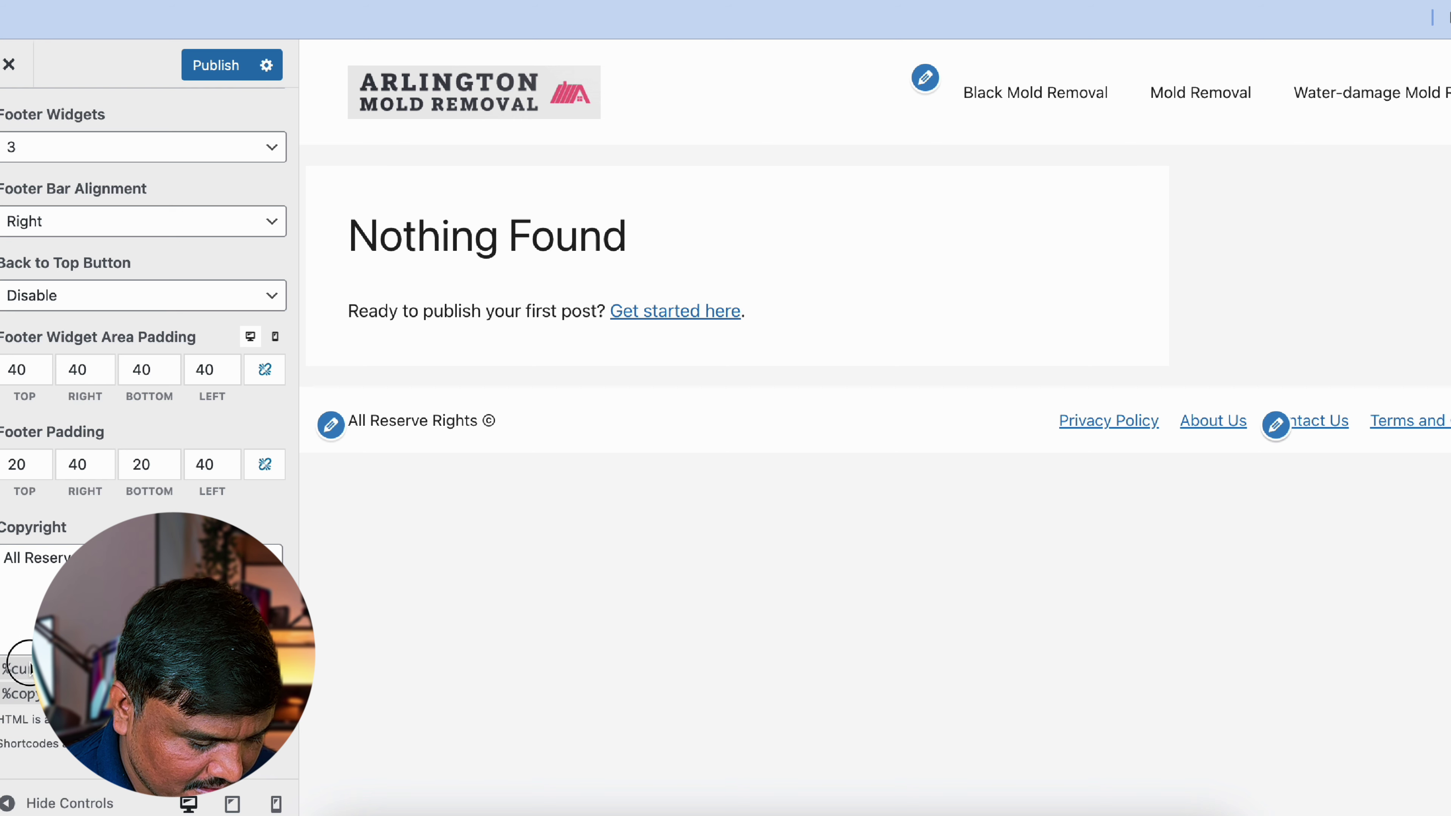
{"action": "left_click_drag", "start_coordinate": [30, 668], "coordinate": [4, 671]}
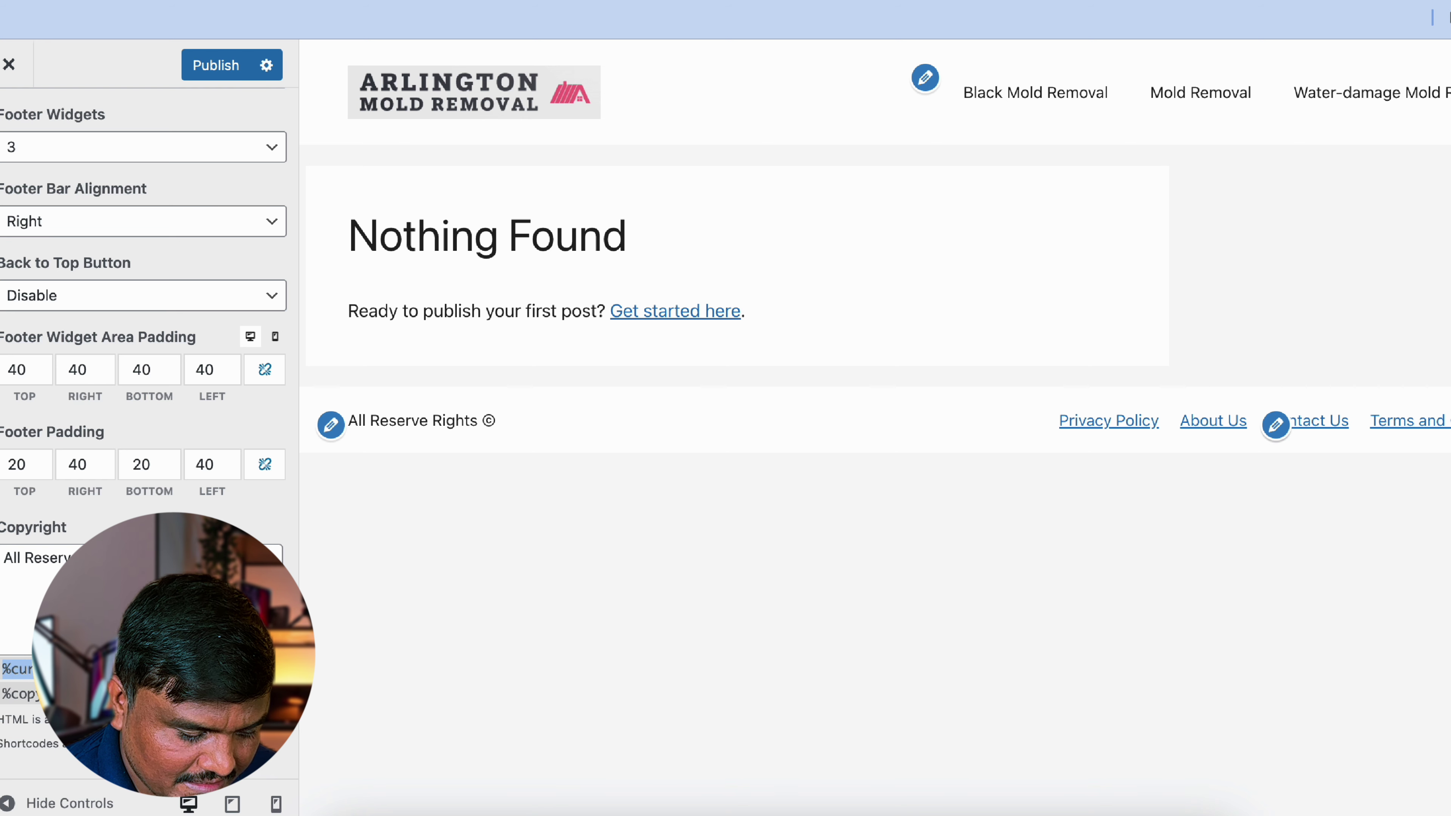
{"action": "key", "text": "super+c"}
{"action": "left_click", "coordinate": [269, 558]}
{"action": "key", "text": "super+v"}
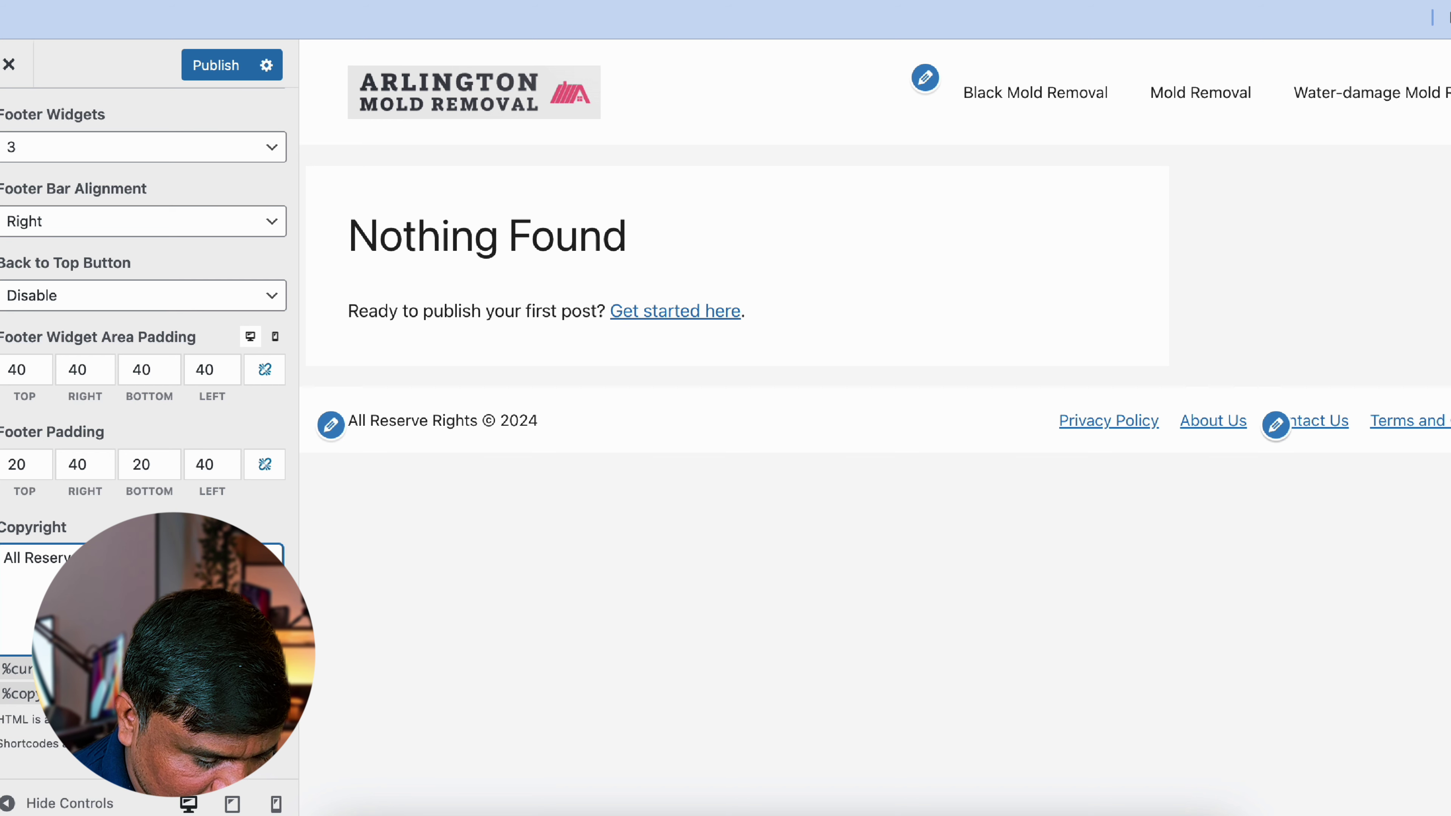
{"action": "type", "text": "Arlington Mold Removal"}
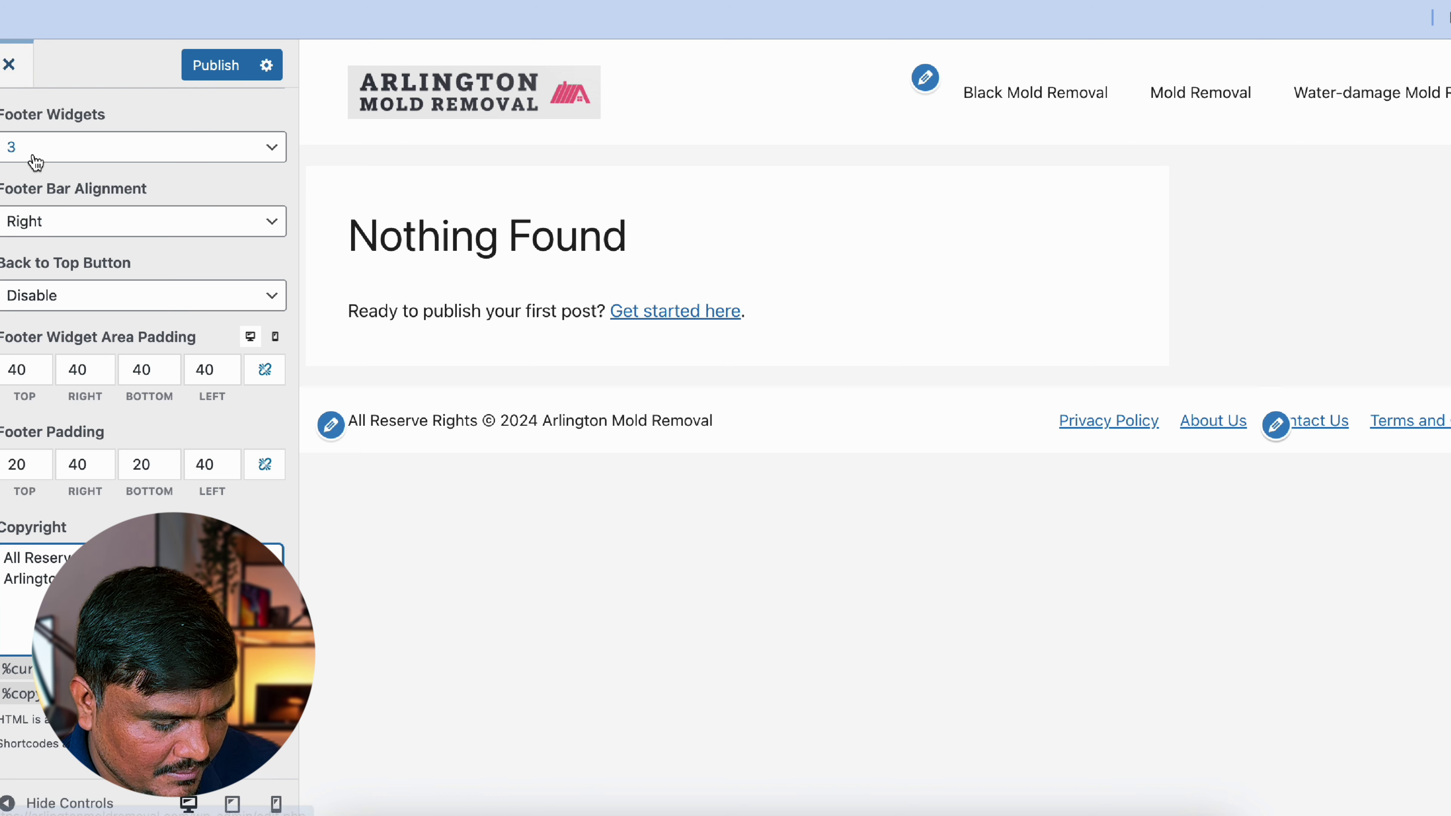
Leave the footer settings and publish the customizer changes.
{"action": "scroll", "coordinate": [11, 131], "scroll_direction": "up", "scroll_amount": 5}
{"action": "left_click", "coordinate": [4, 154]}
{"action": "left_click", "coordinate": [227, 71]}
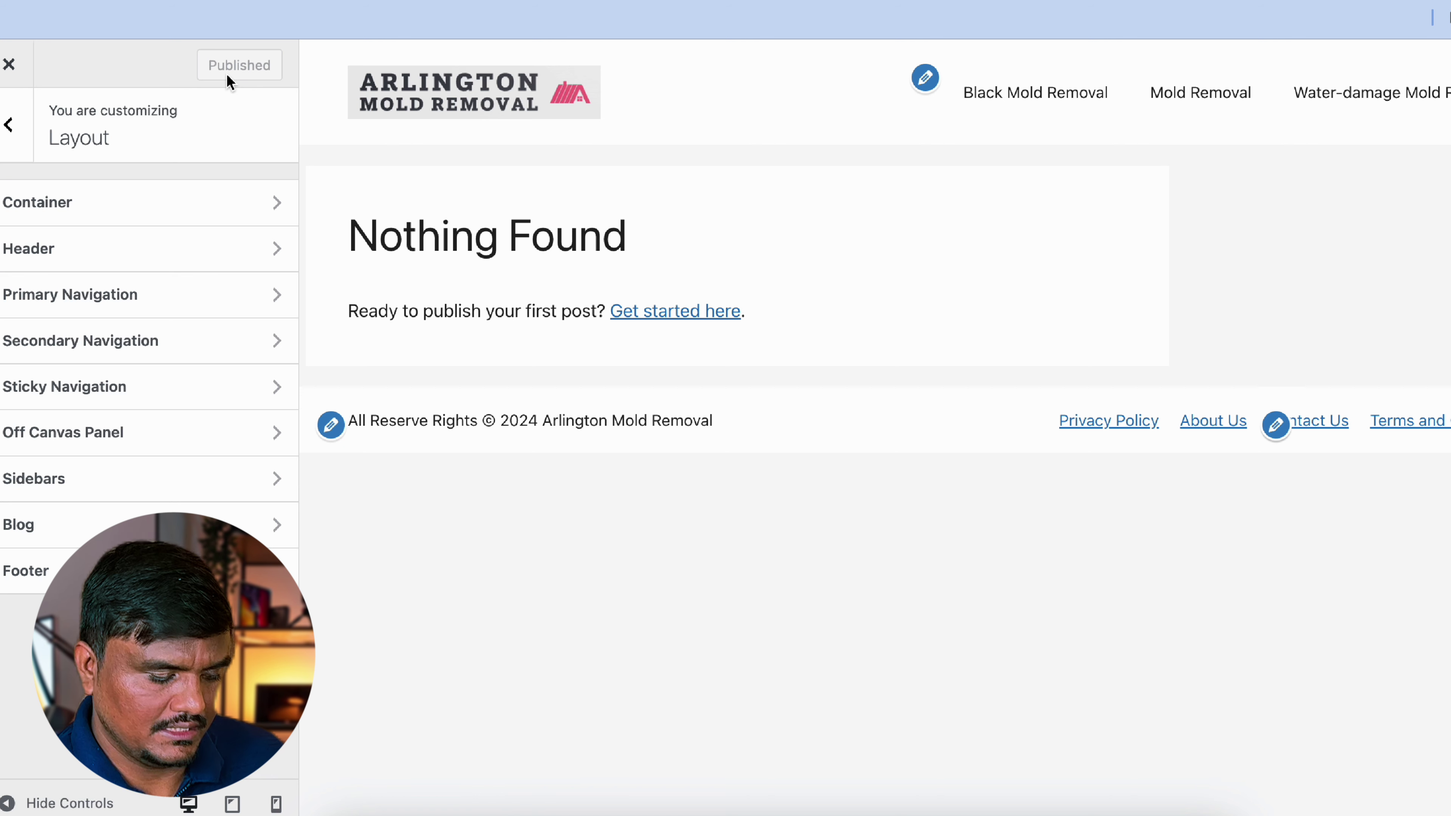
Set the header background color to the light grey #ececec.
{"action": "left_click", "coordinate": [23, 124]}
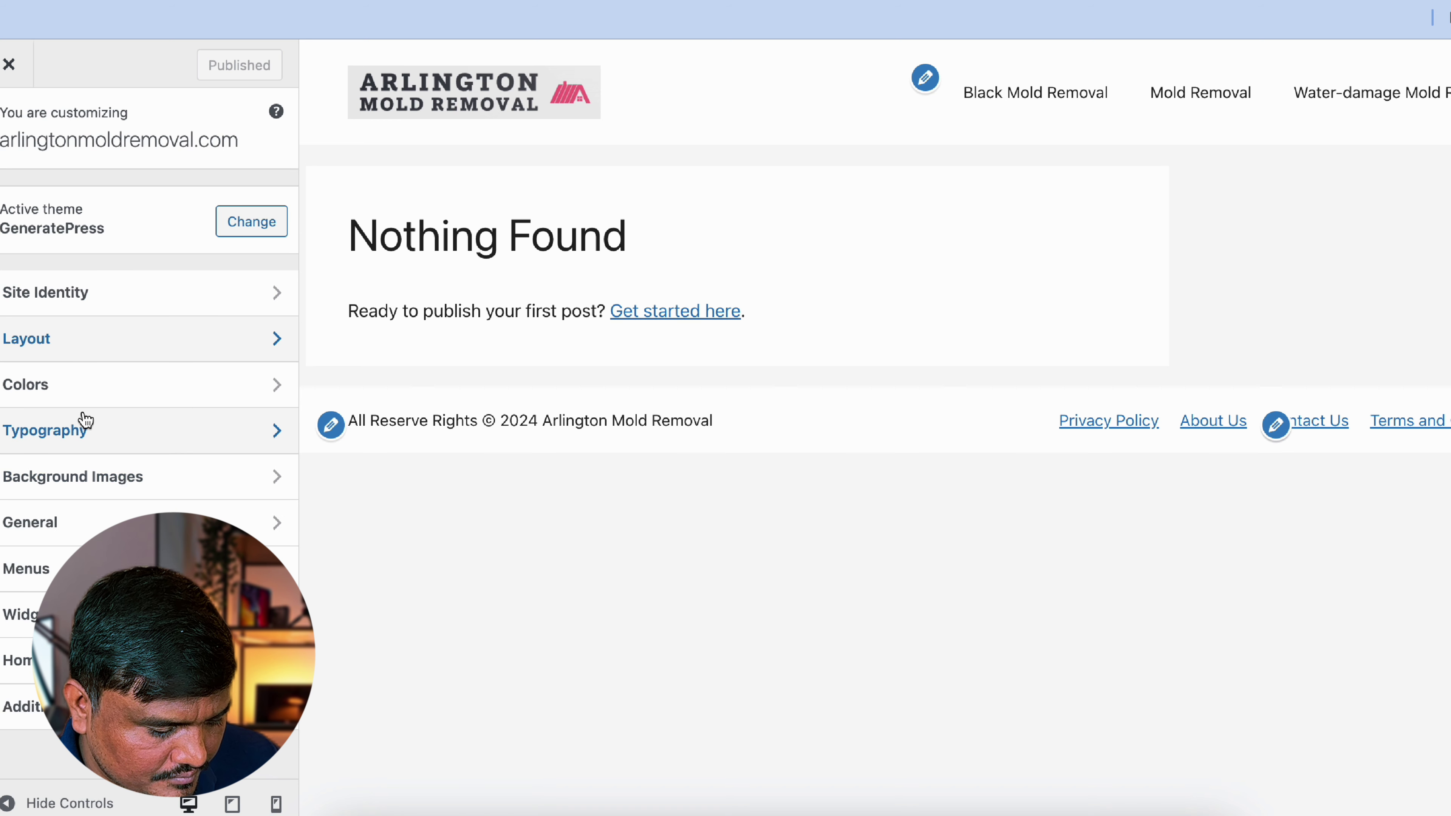
{"action": "left_click", "coordinate": [140, 380]}
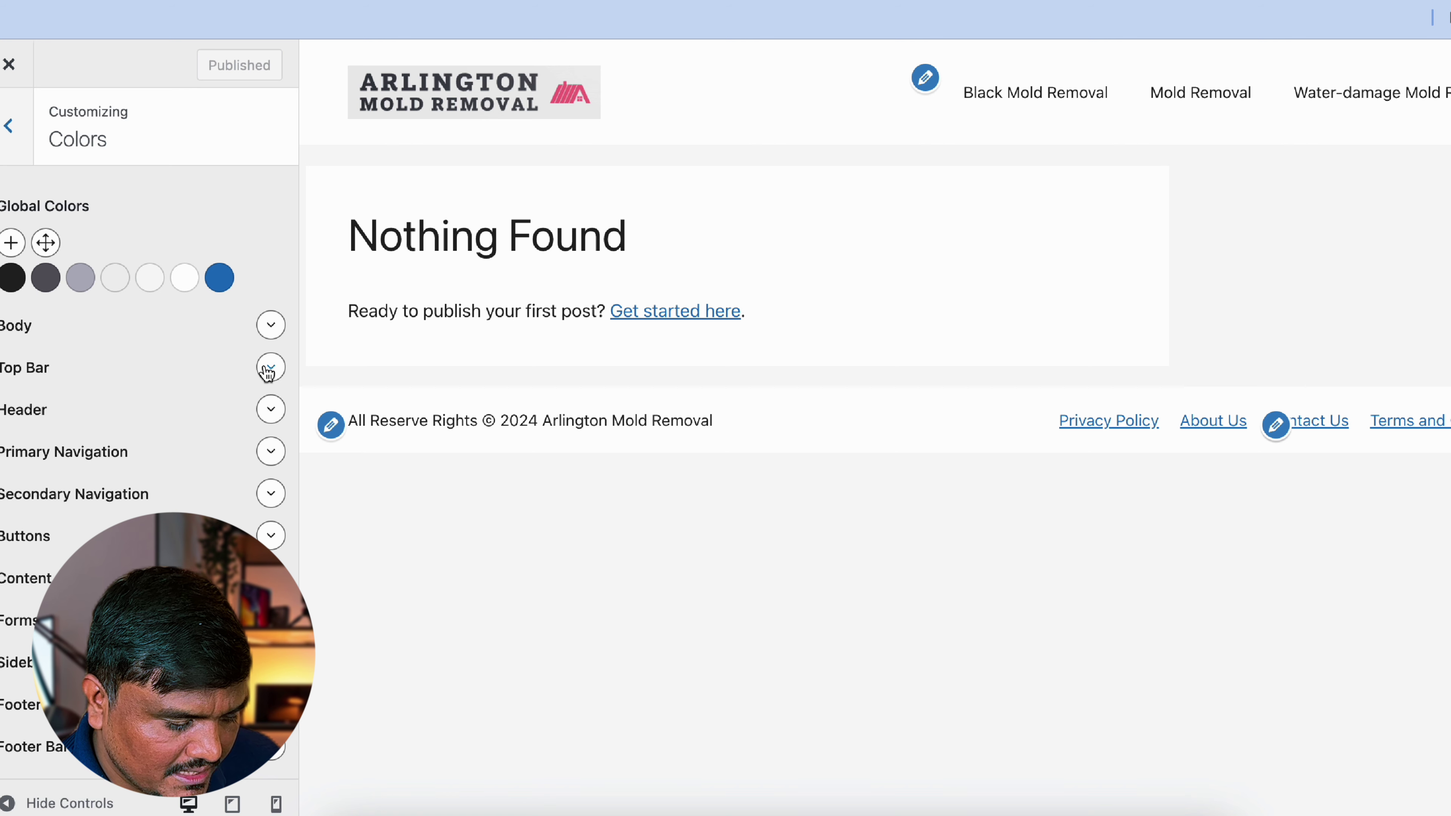
{"action": "left_click", "coordinate": [271, 410]}
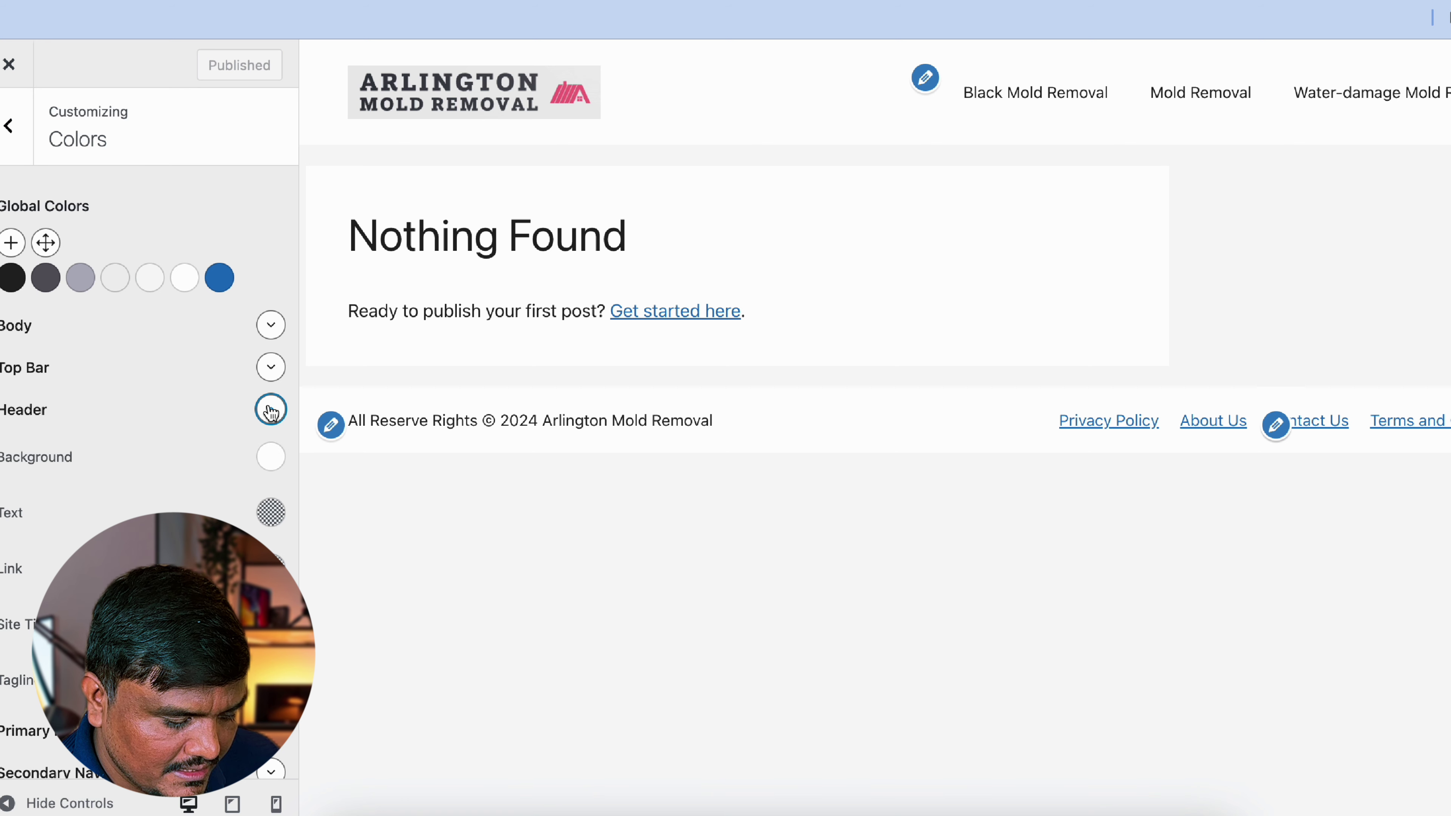
{"action": "left_click", "coordinate": [271, 458]}
{"action": "left_click_drag", "start_coordinate": [186, 269], "coordinate": [190, 268]}
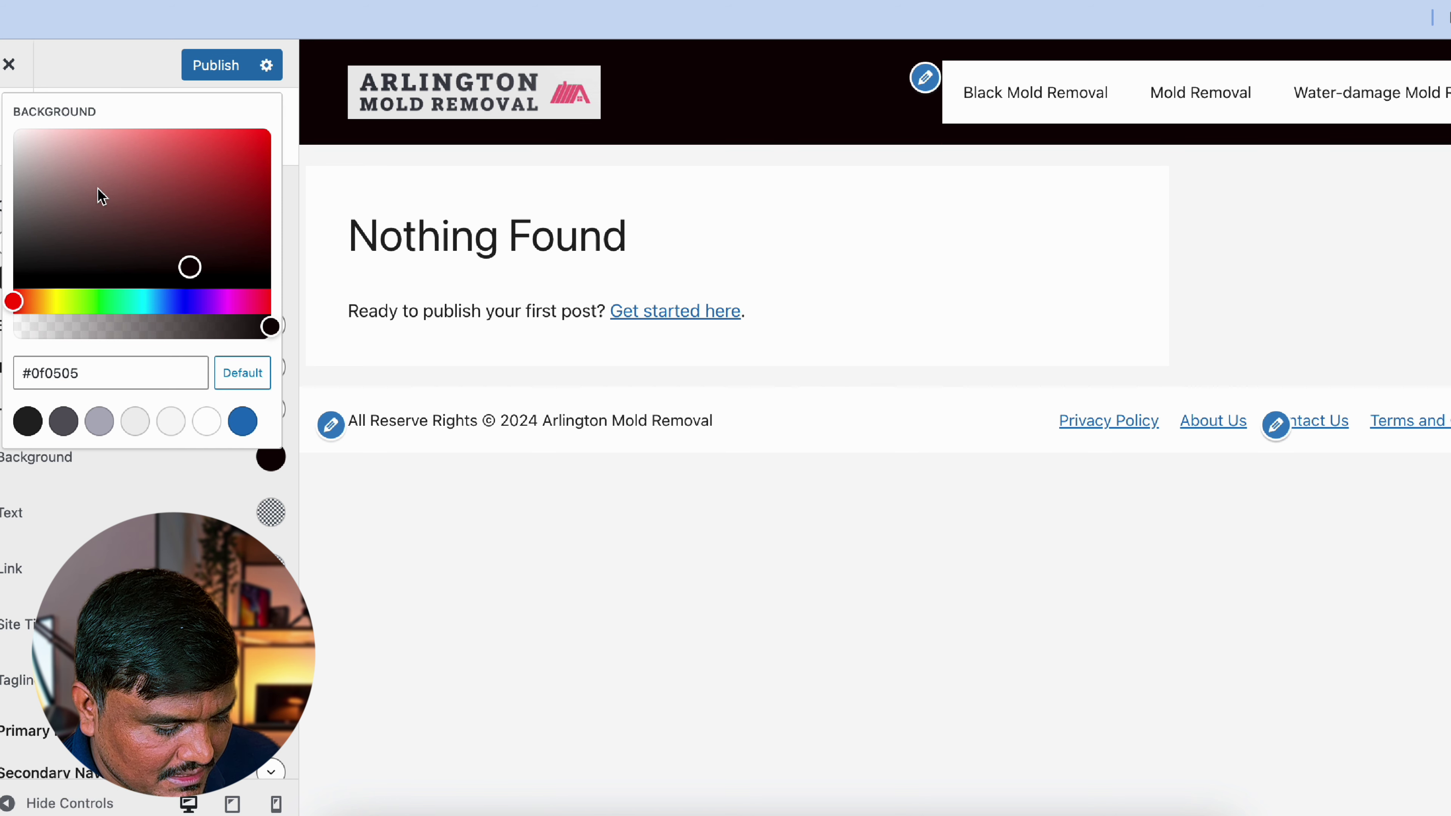
{"action": "left_click_drag", "start_coordinate": [98, 189], "coordinate": [11, 143]}
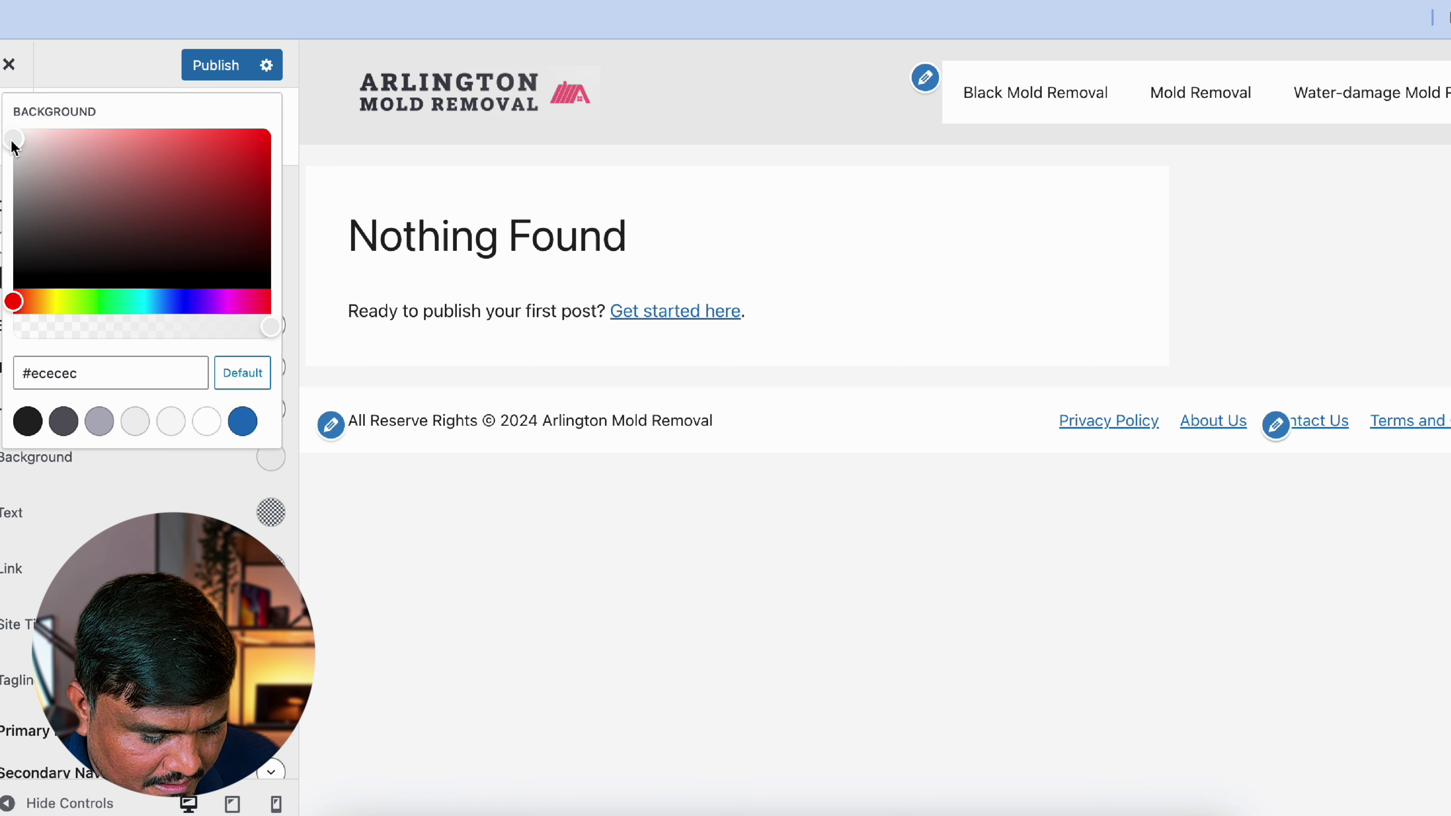
{"action": "left_click", "coordinate": [183, 497]}
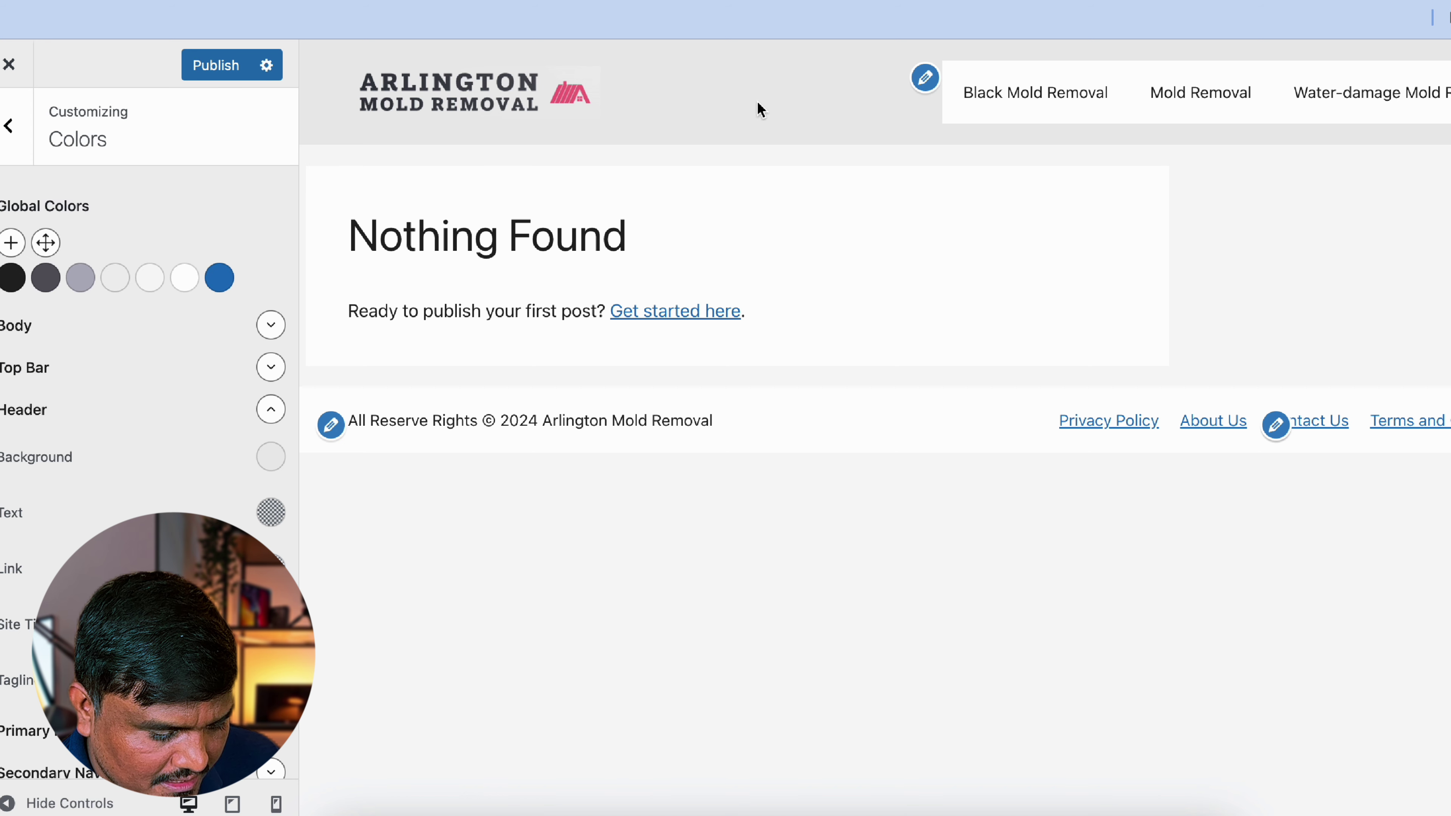
Copy the hex code of the header background color.
{"action": "left_click", "coordinate": [271, 457]}
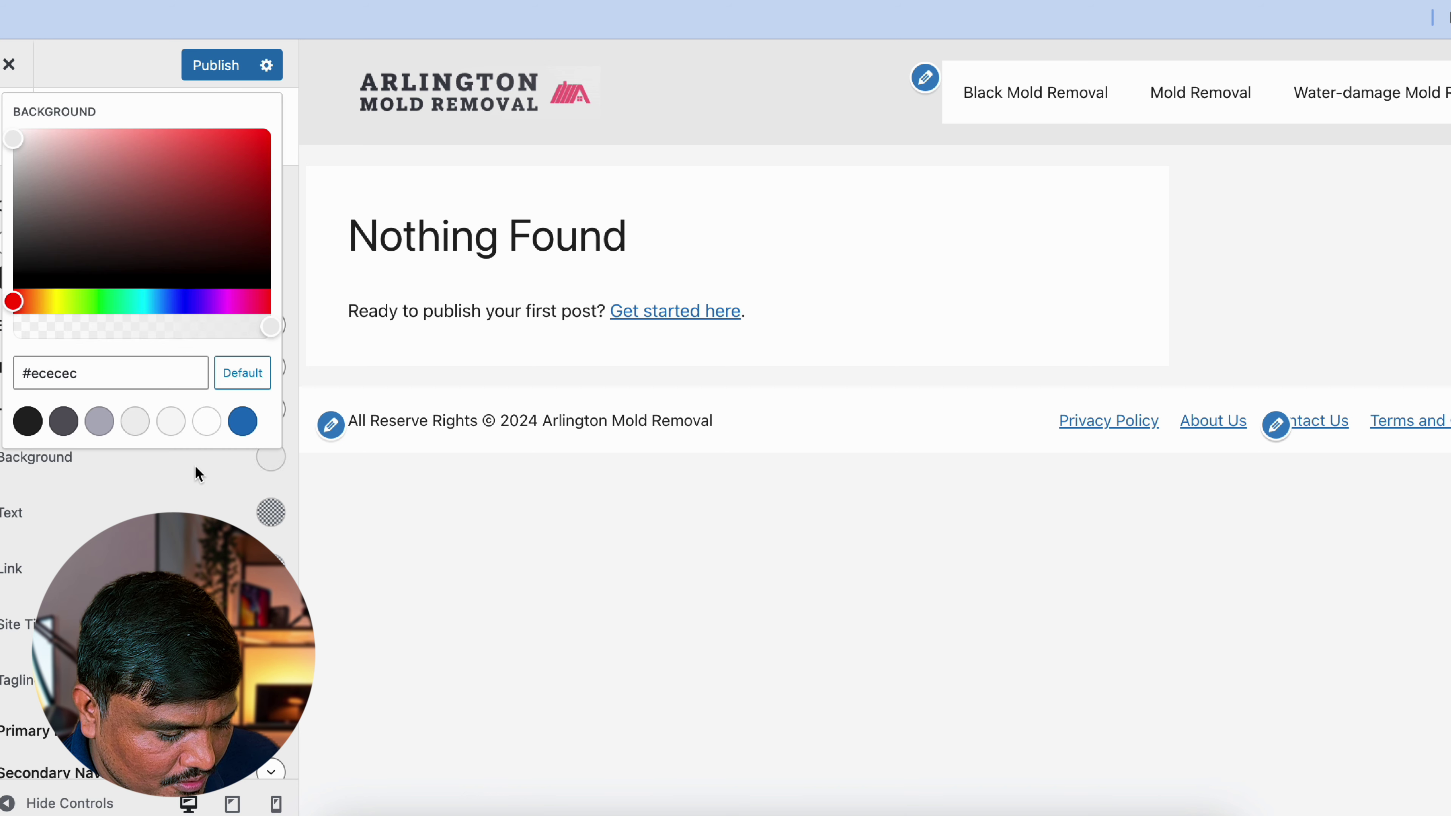
{"action": "triple_click", "coordinate": [101, 382]}
{"action": "key", "text": "super+c"}
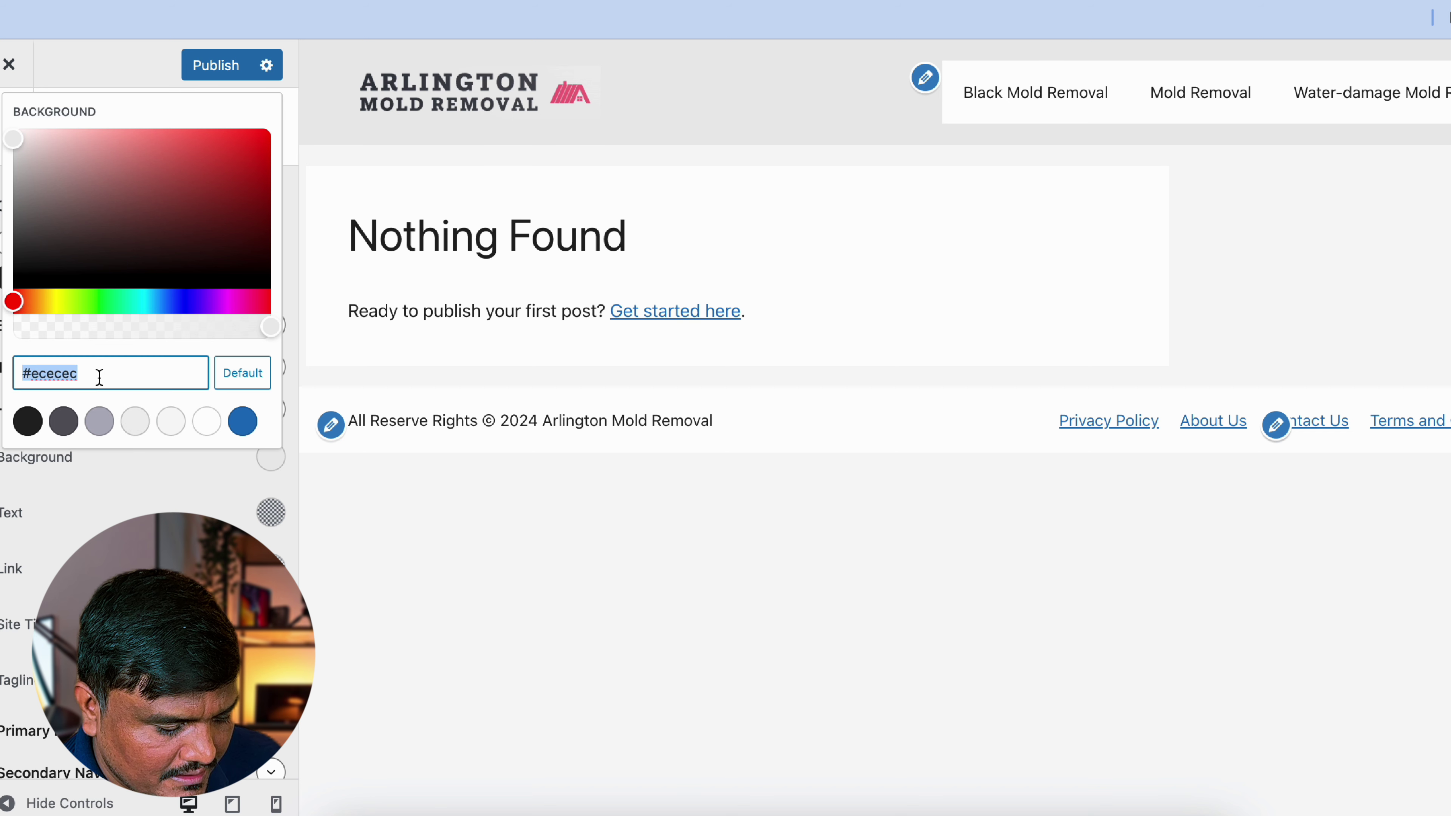
{"action": "right_click", "coordinate": [101, 368]}
{"action": "left_click", "coordinate": [430, 511]}
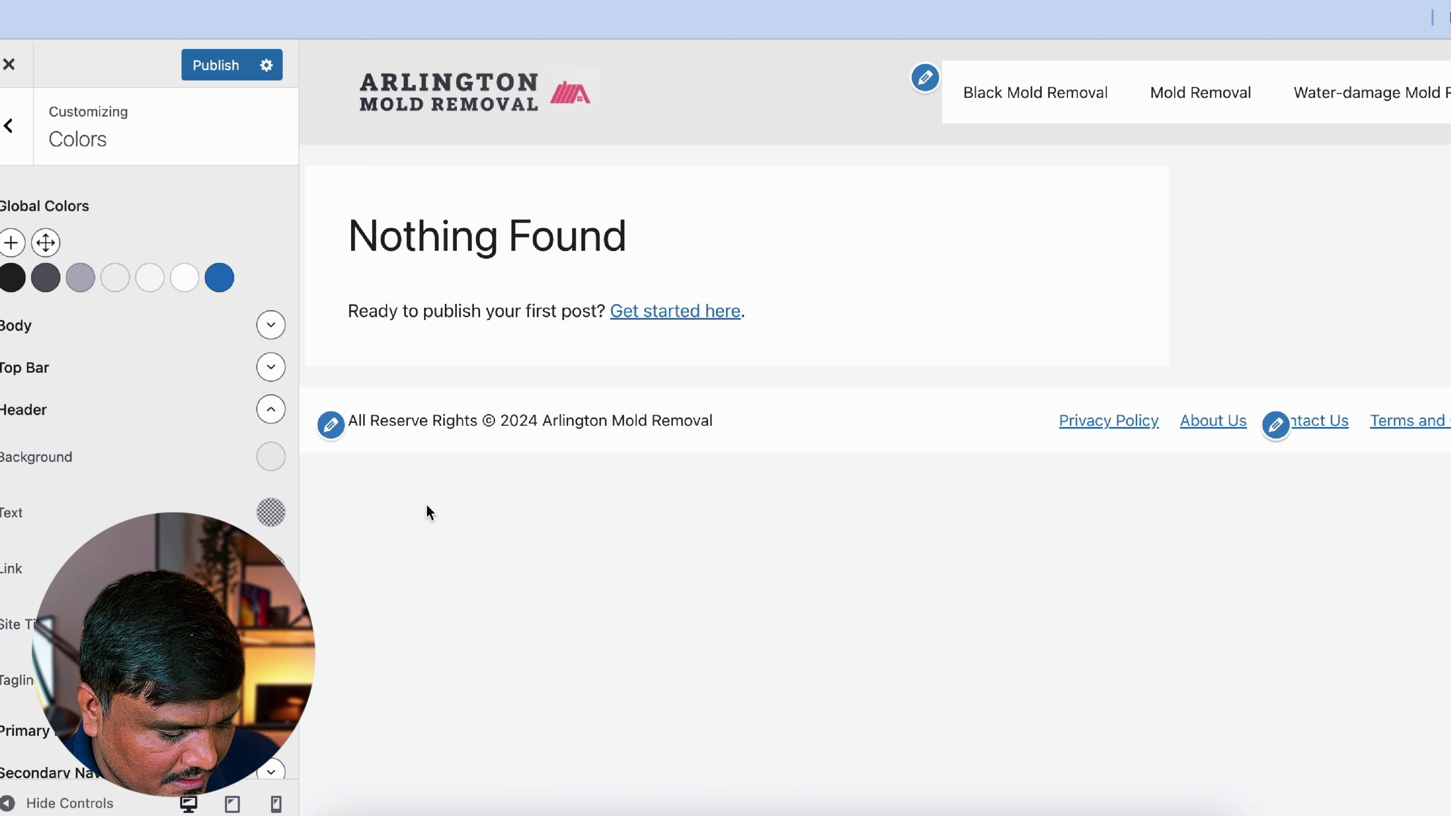
Set the Primary Navigation background color to #ececec, matching the header.
{"action": "left_click", "coordinate": [271, 409]}
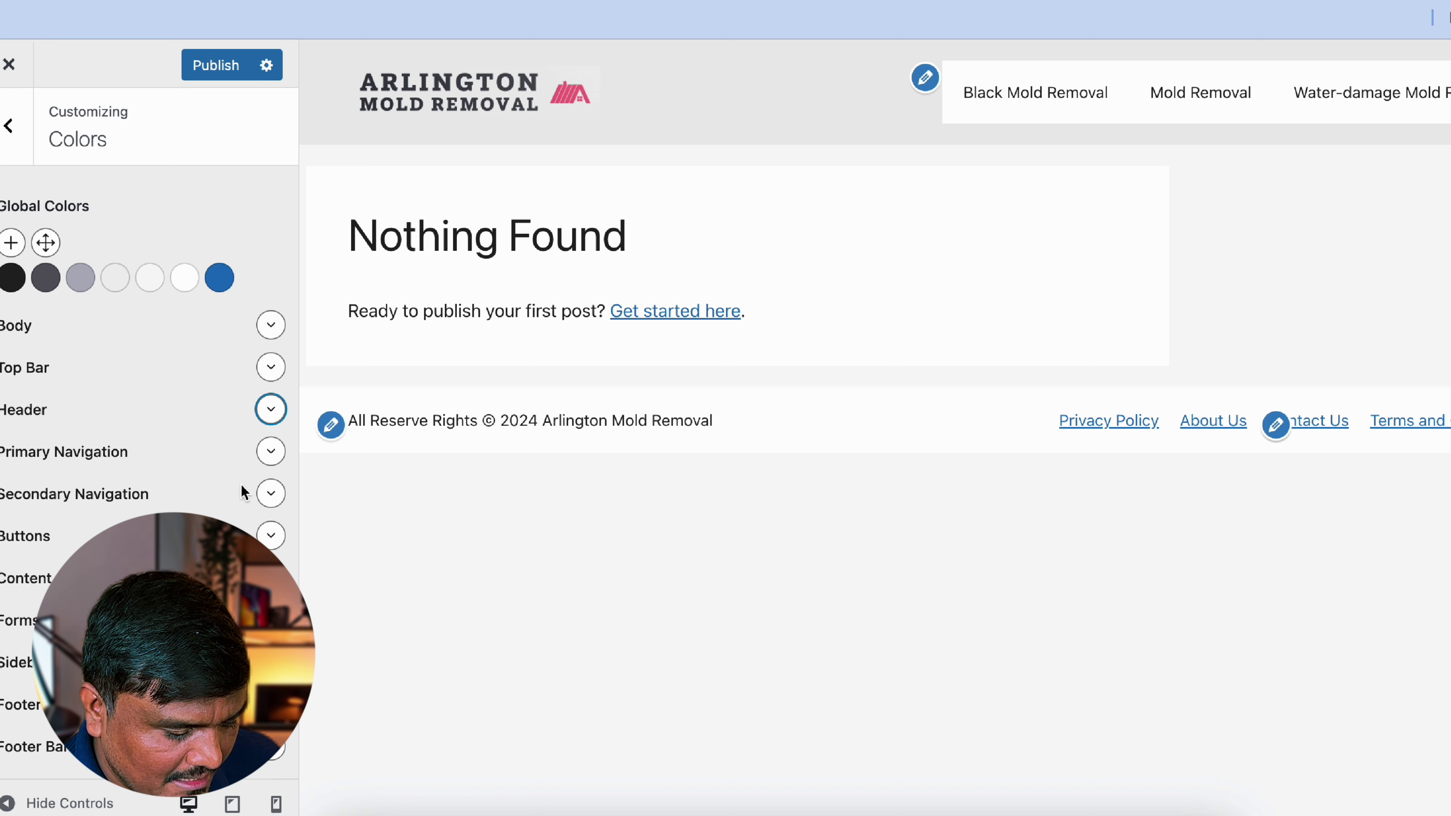
{"action": "left_click", "coordinate": [271, 452]}
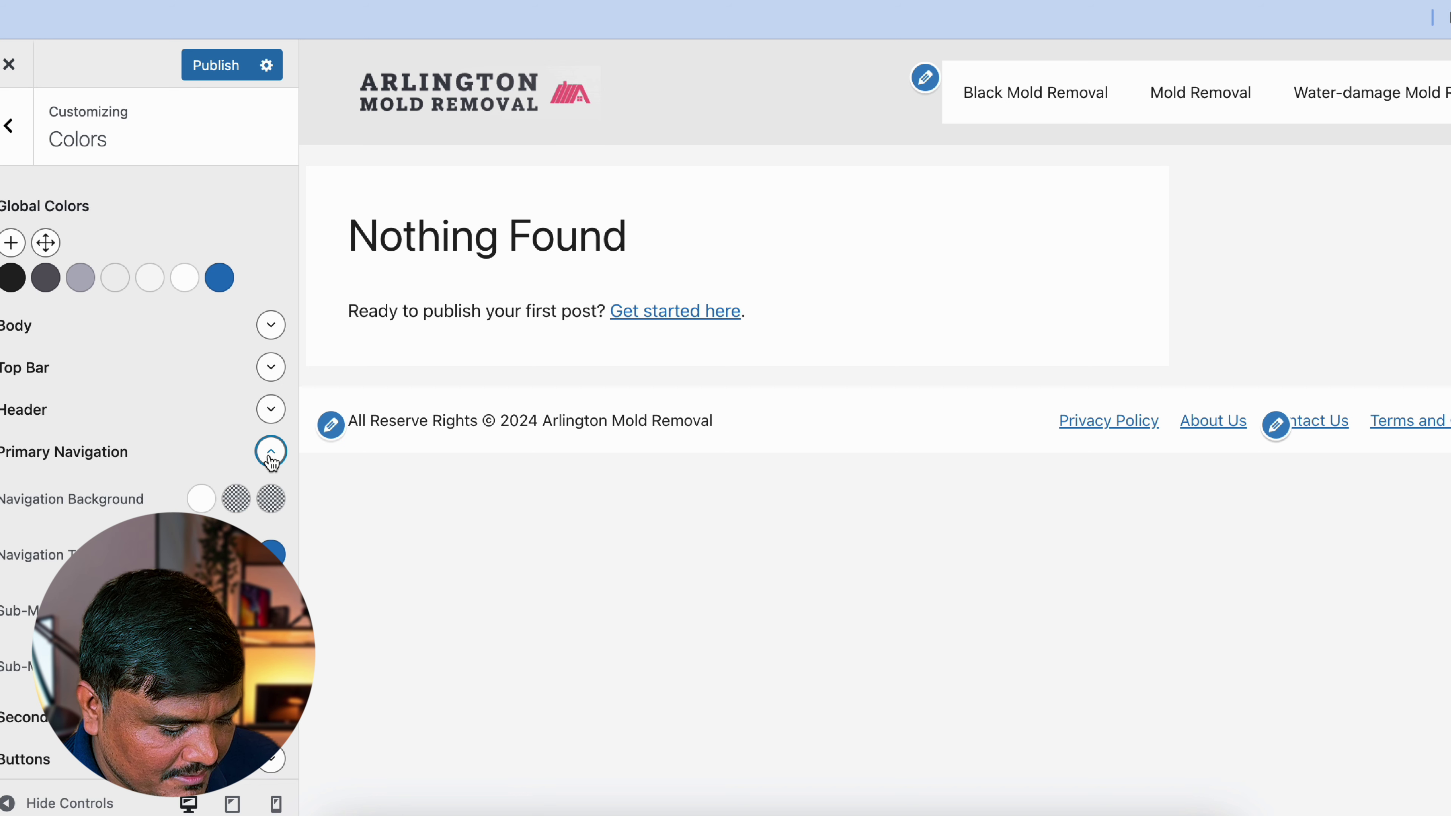
{"action": "left_click", "coordinate": [201, 498]}
{"action": "left_click", "coordinate": [105, 400]}
{"action": "key", "text": "super+a"}
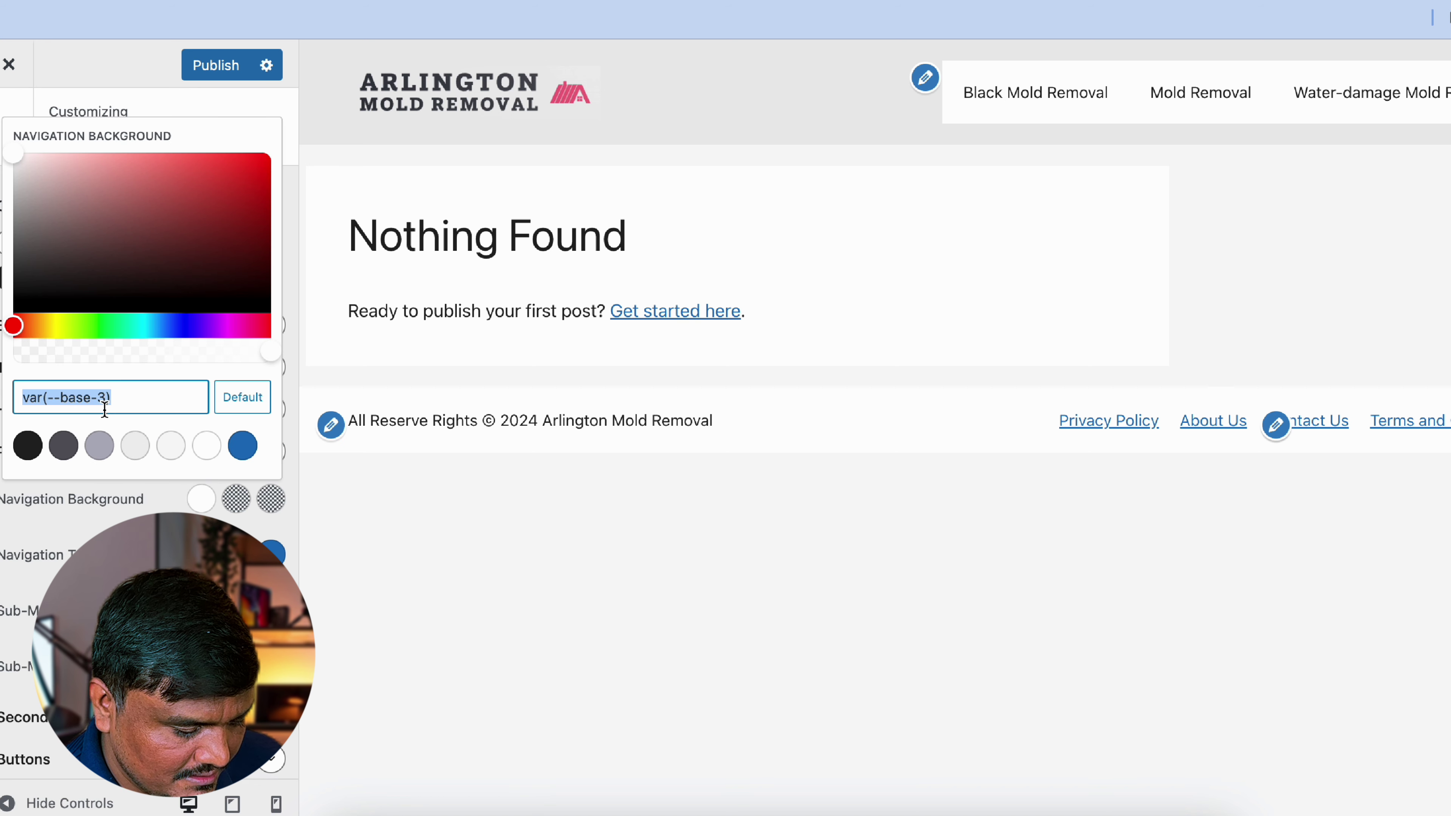
{"action": "key", "text": "super+v"}
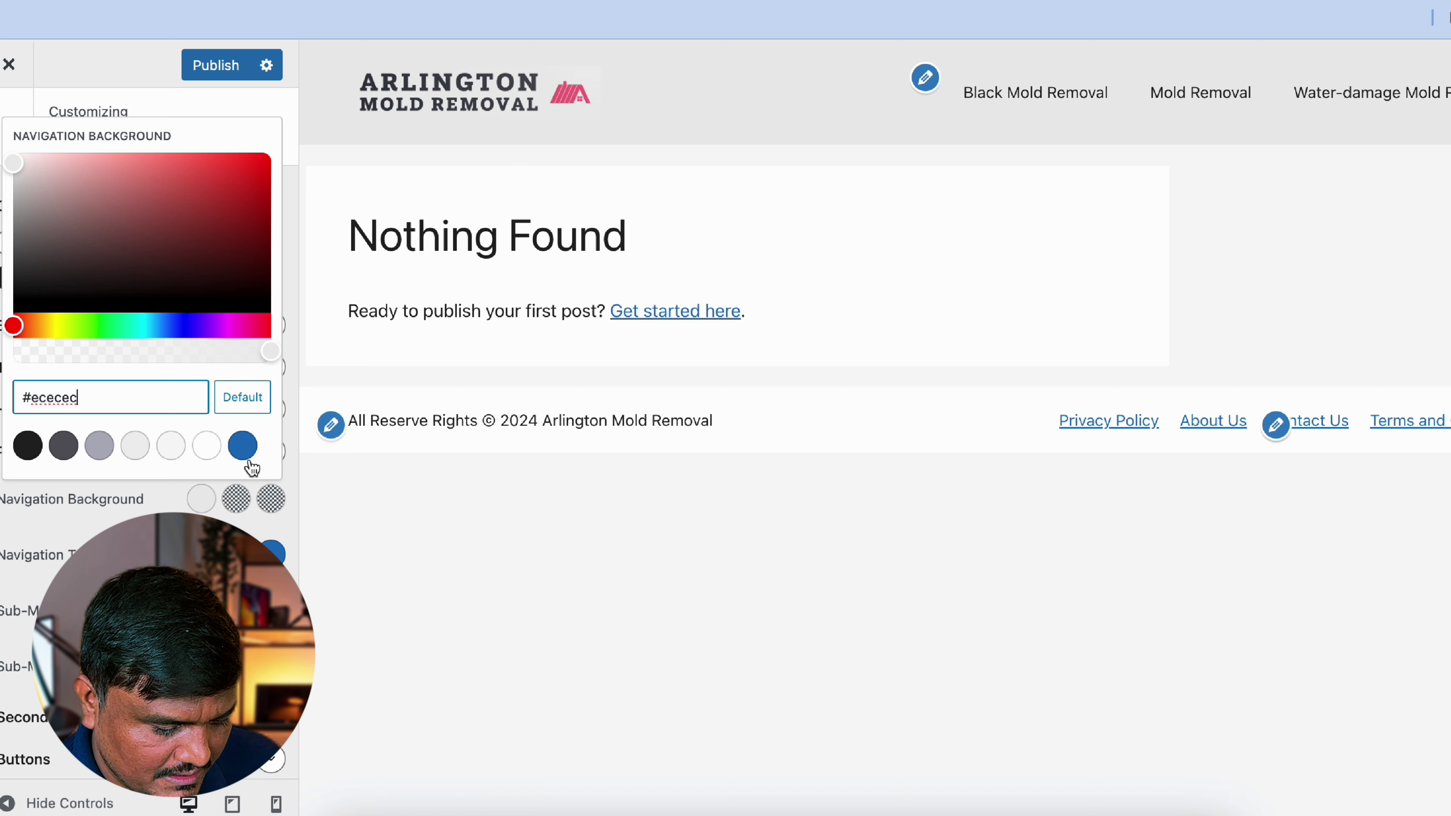
{"action": "left_click", "coordinate": [143, 583]}
Look over the remaining color sections and open the Typography settings.
{"action": "scroll", "coordinate": [143, 582], "scroll_direction": "down", "scroll_amount": 4}
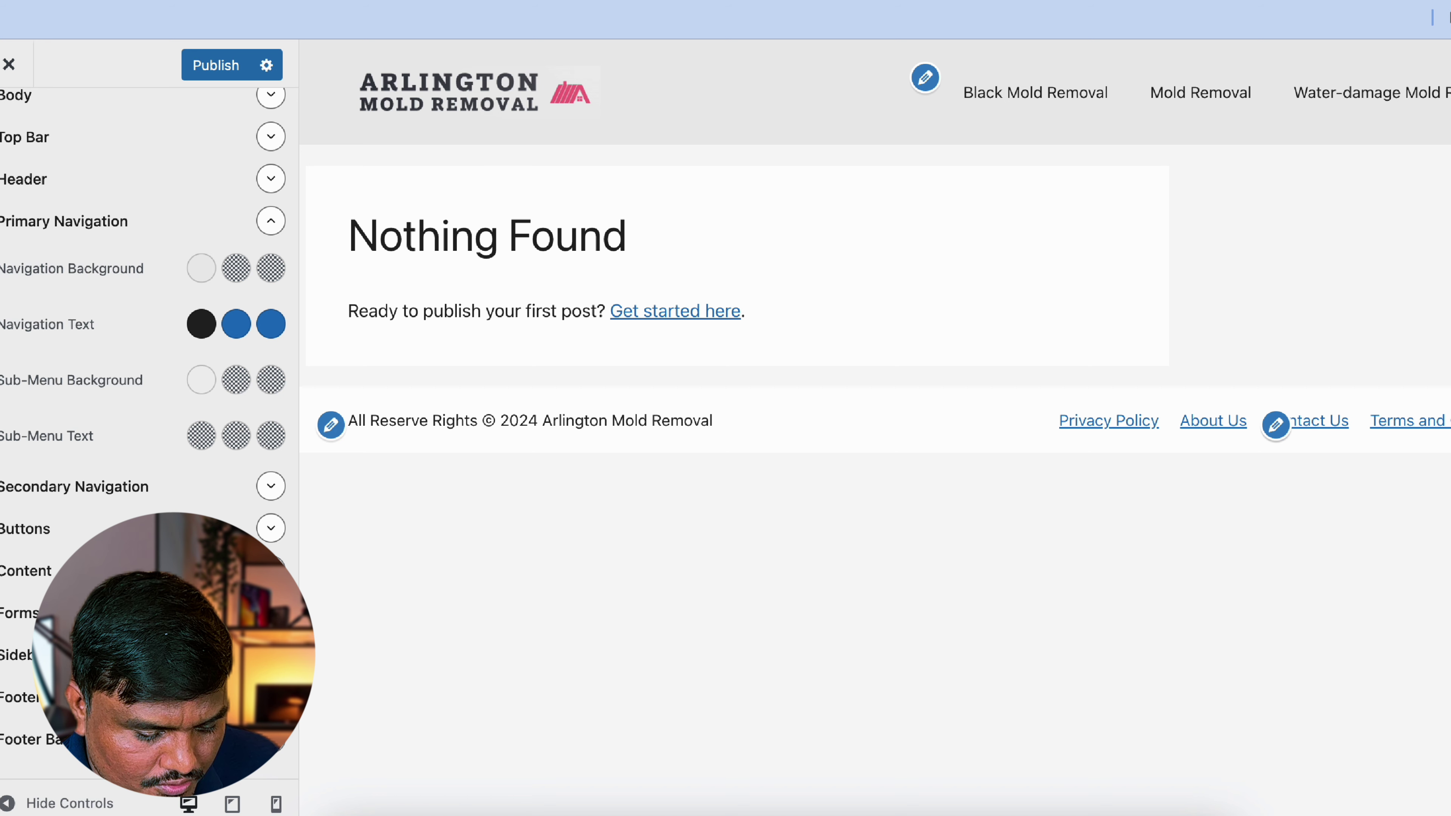
{"action": "scroll", "coordinate": [149, 400], "scroll_direction": "up", "scroll_amount": 5}
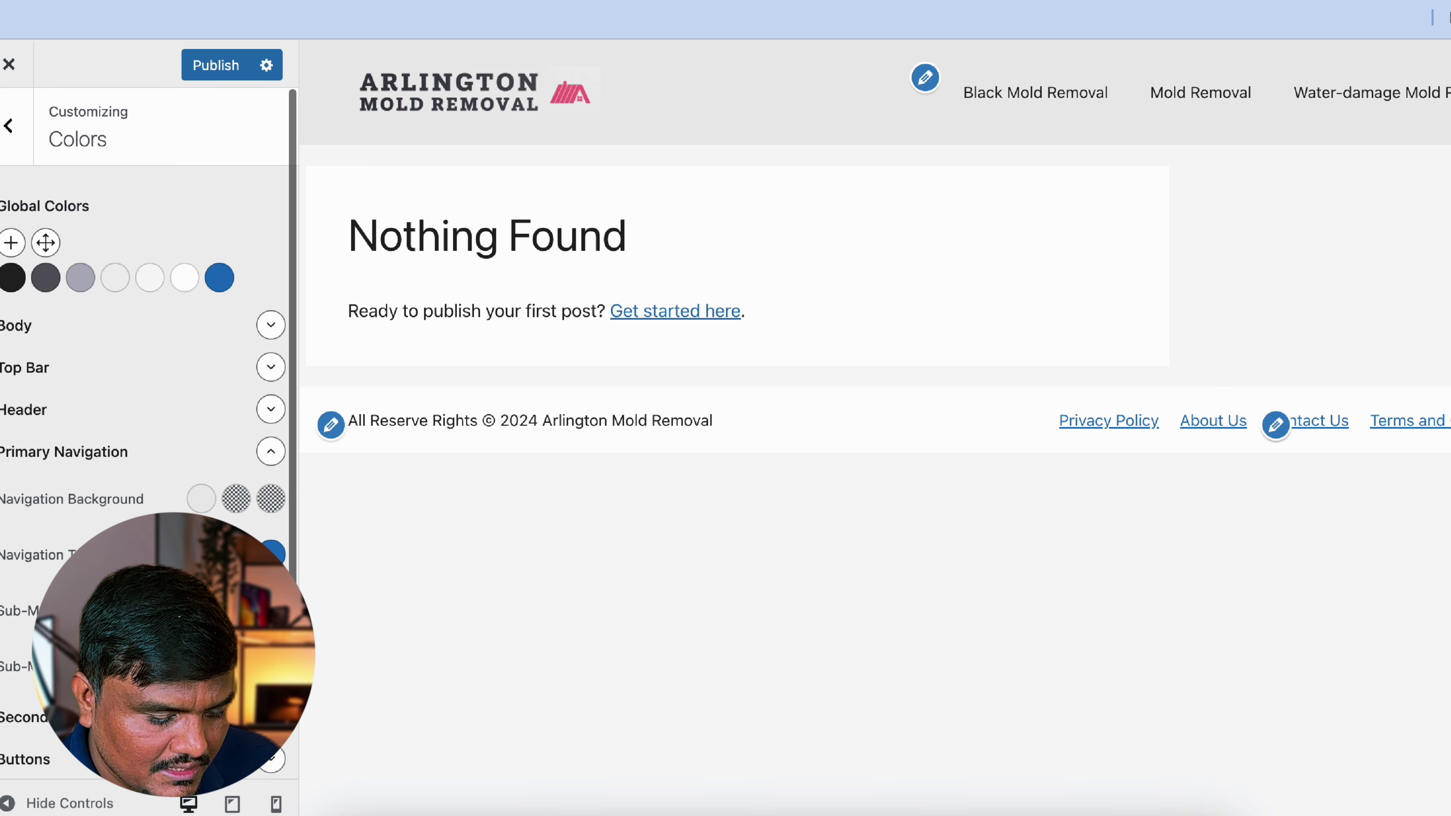
{"action": "left_click", "coordinate": [9, 143]}
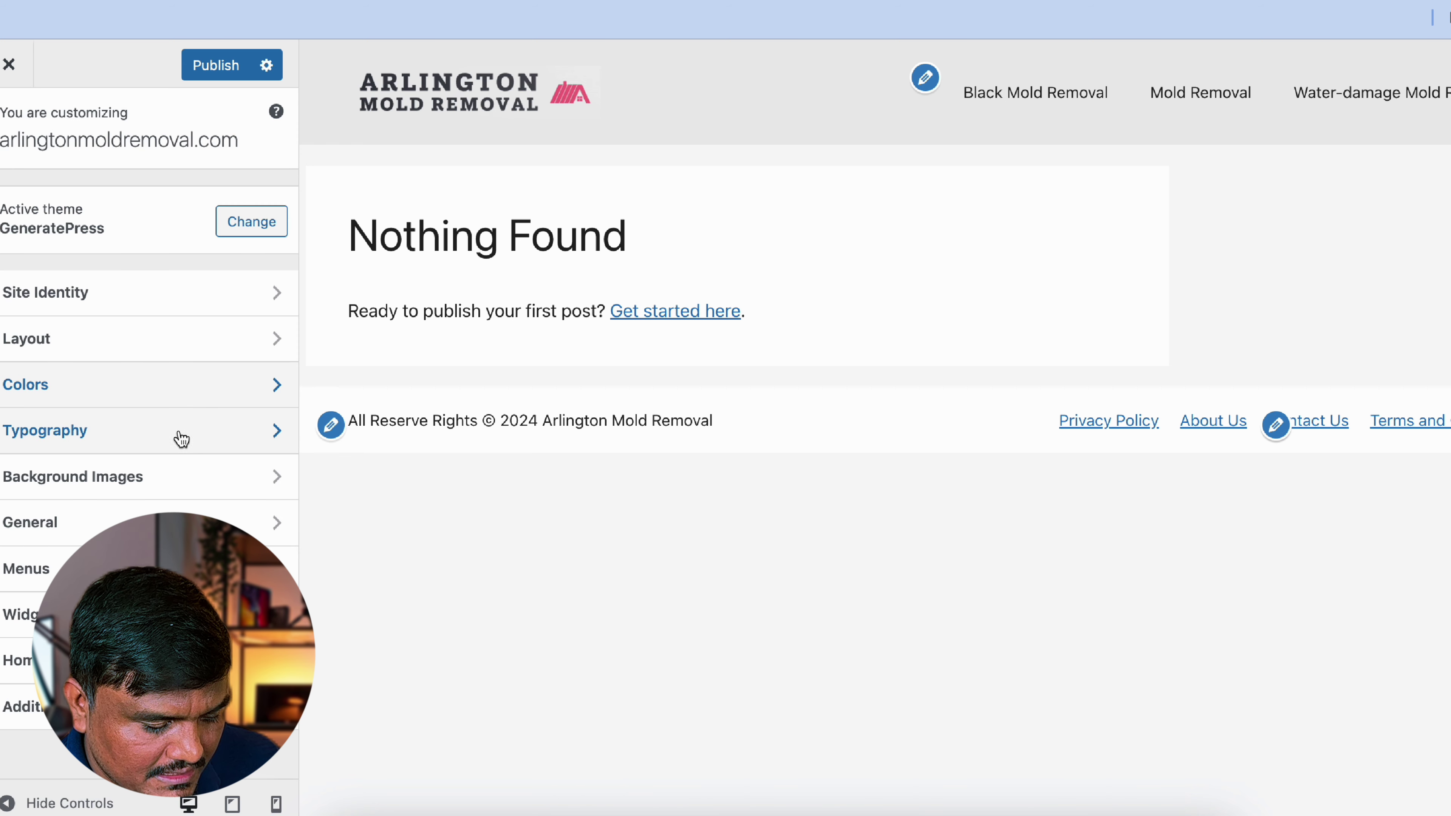
{"action": "left_click", "coordinate": [162, 444]}
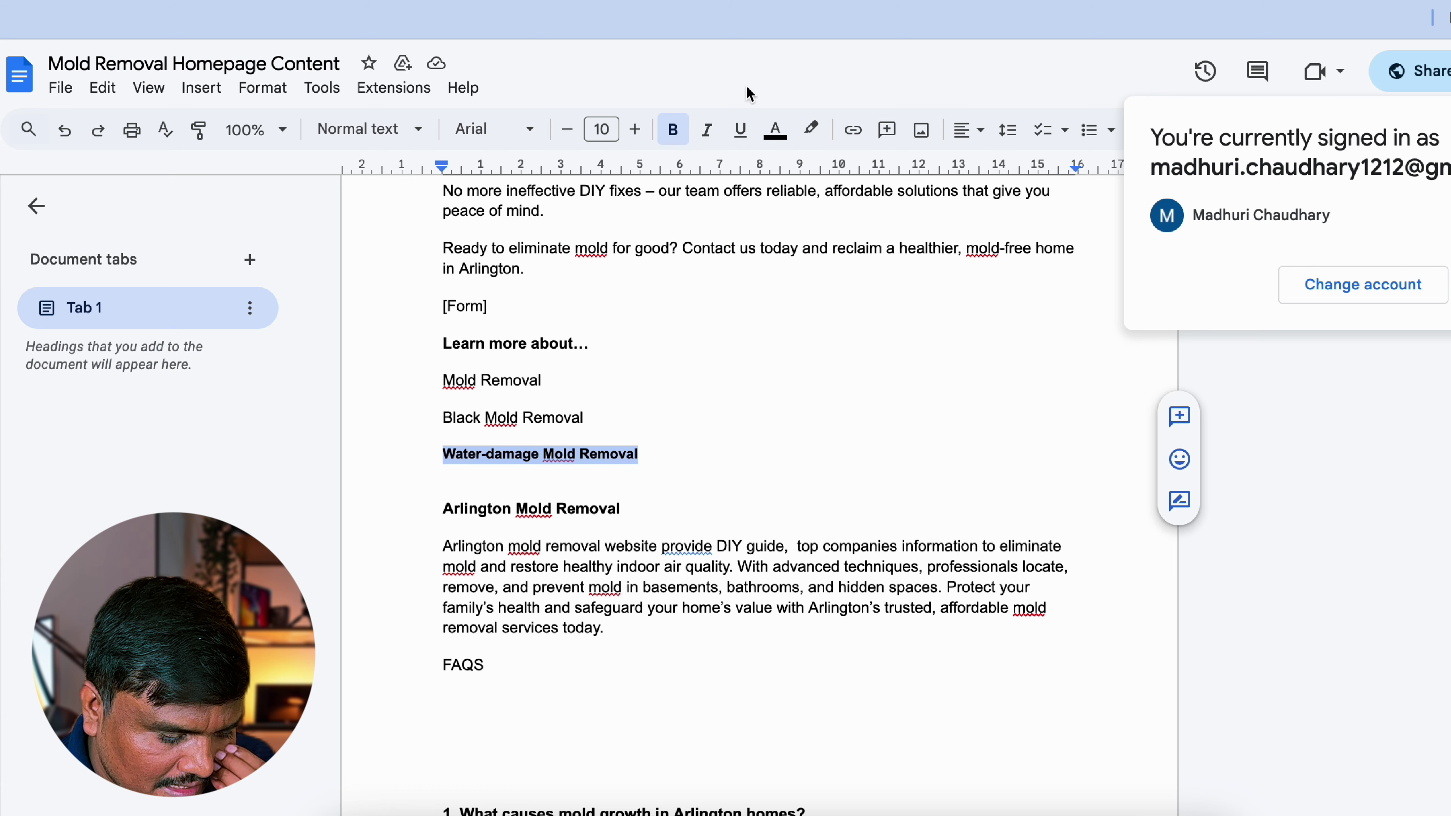
Switch to the Mold Removal Homepage Content document in Google Docs and set the word "your" in the second line to Times New Roman.
{"action": "left_click", "coordinate": [542, 270]}
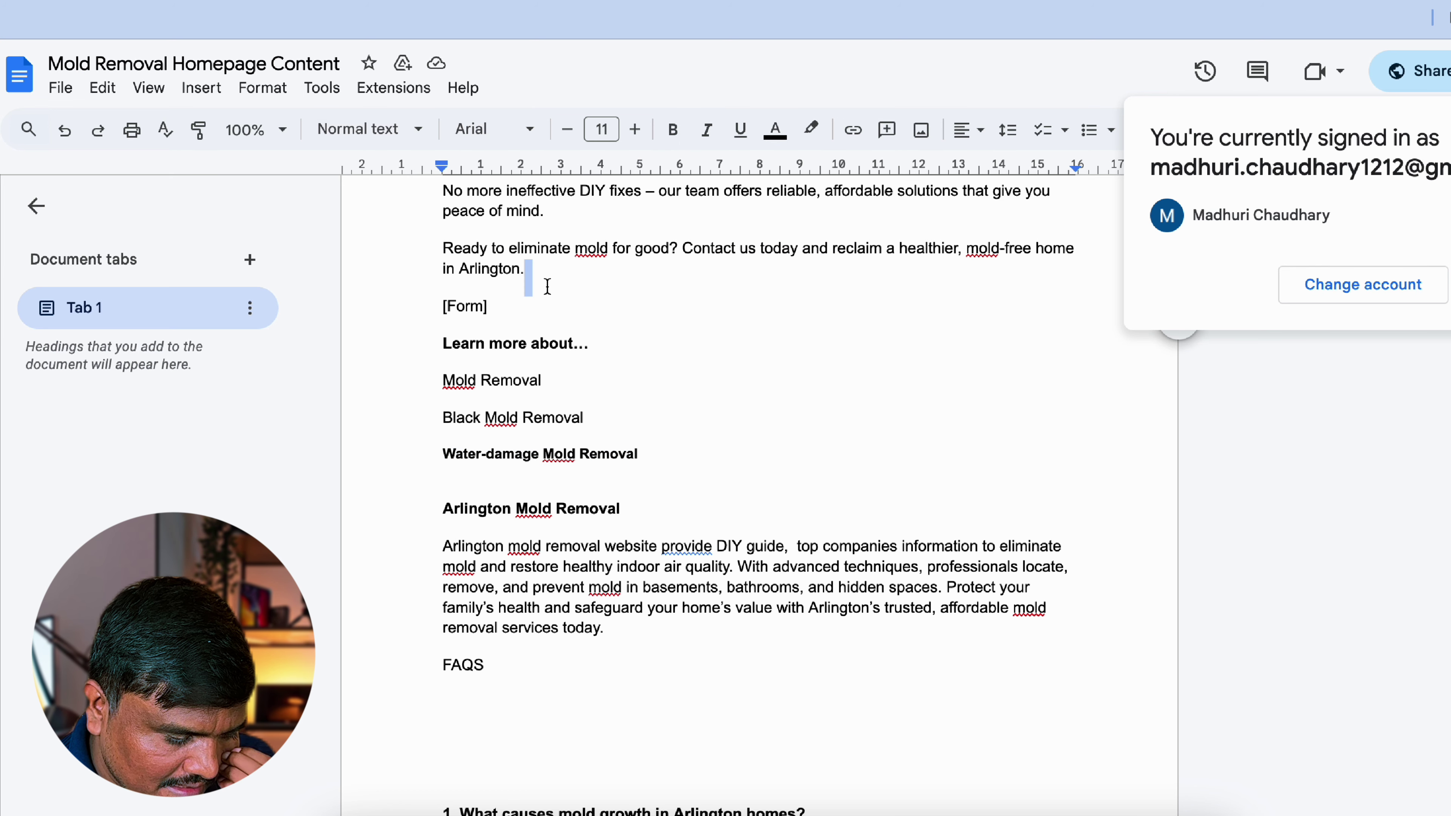
{"action": "triple_click", "coordinate": [543, 269]}
{"action": "scroll", "coordinate": [542, 280], "scroll_direction": "up", "scroll_amount": 5}
{"action": "left_click", "coordinate": [497, 358]}
{"action": "double_click", "coordinate": [503, 357]}
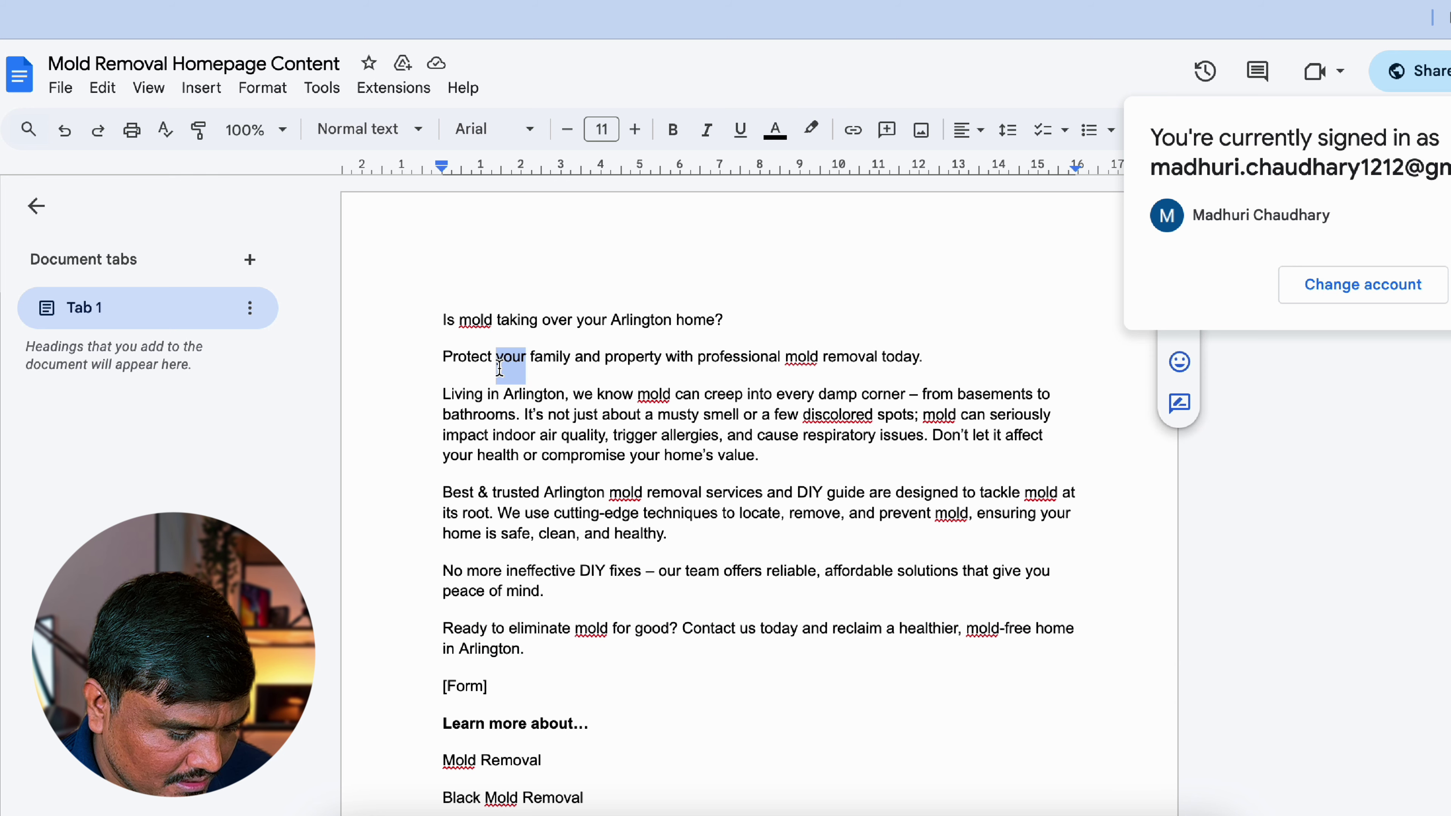
{"action": "left_click", "coordinate": [369, 130]}
{"action": "mouse_move", "coordinate": [431, 220]}
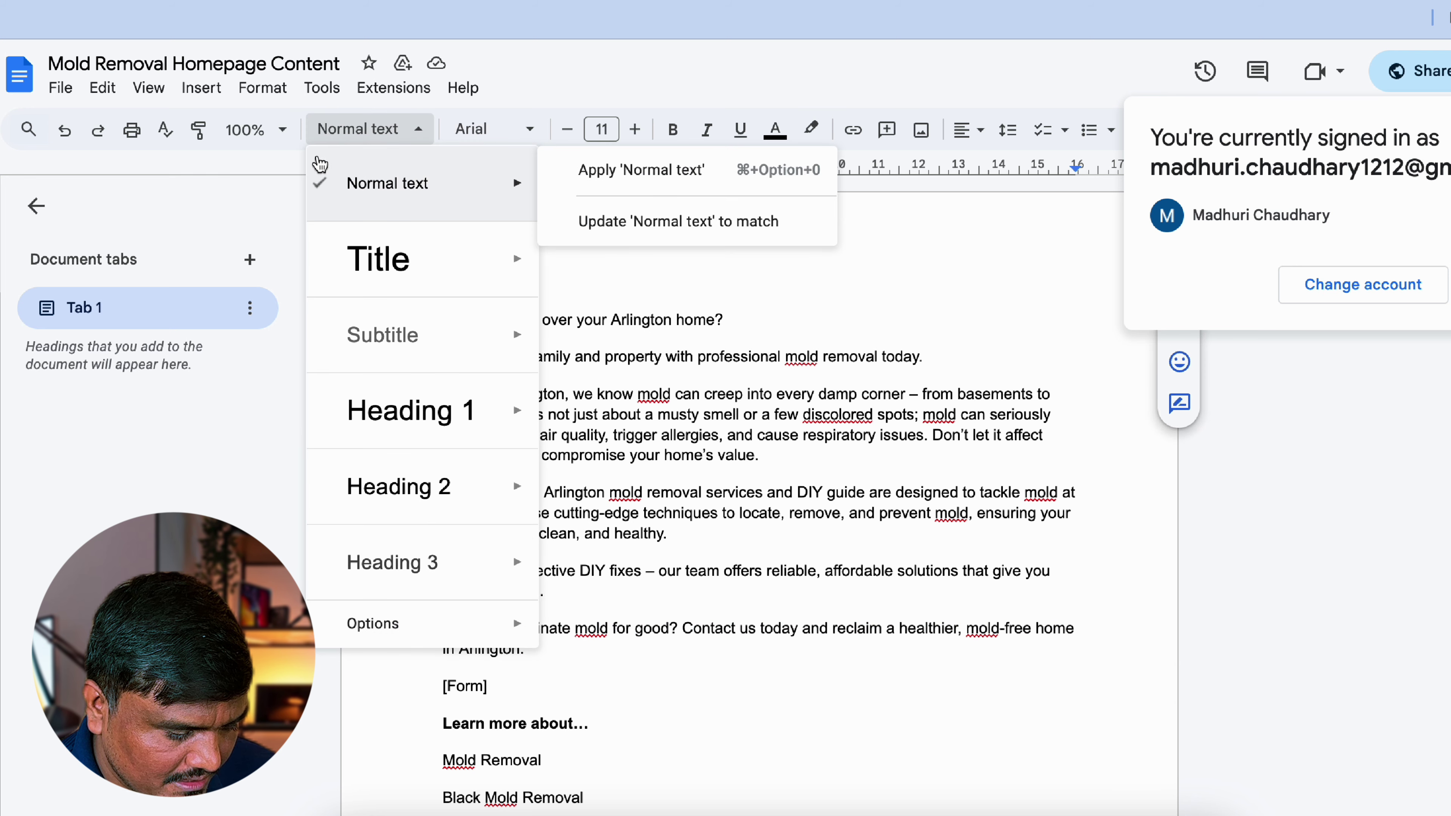
{"action": "left_click", "coordinate": [501, 136]}
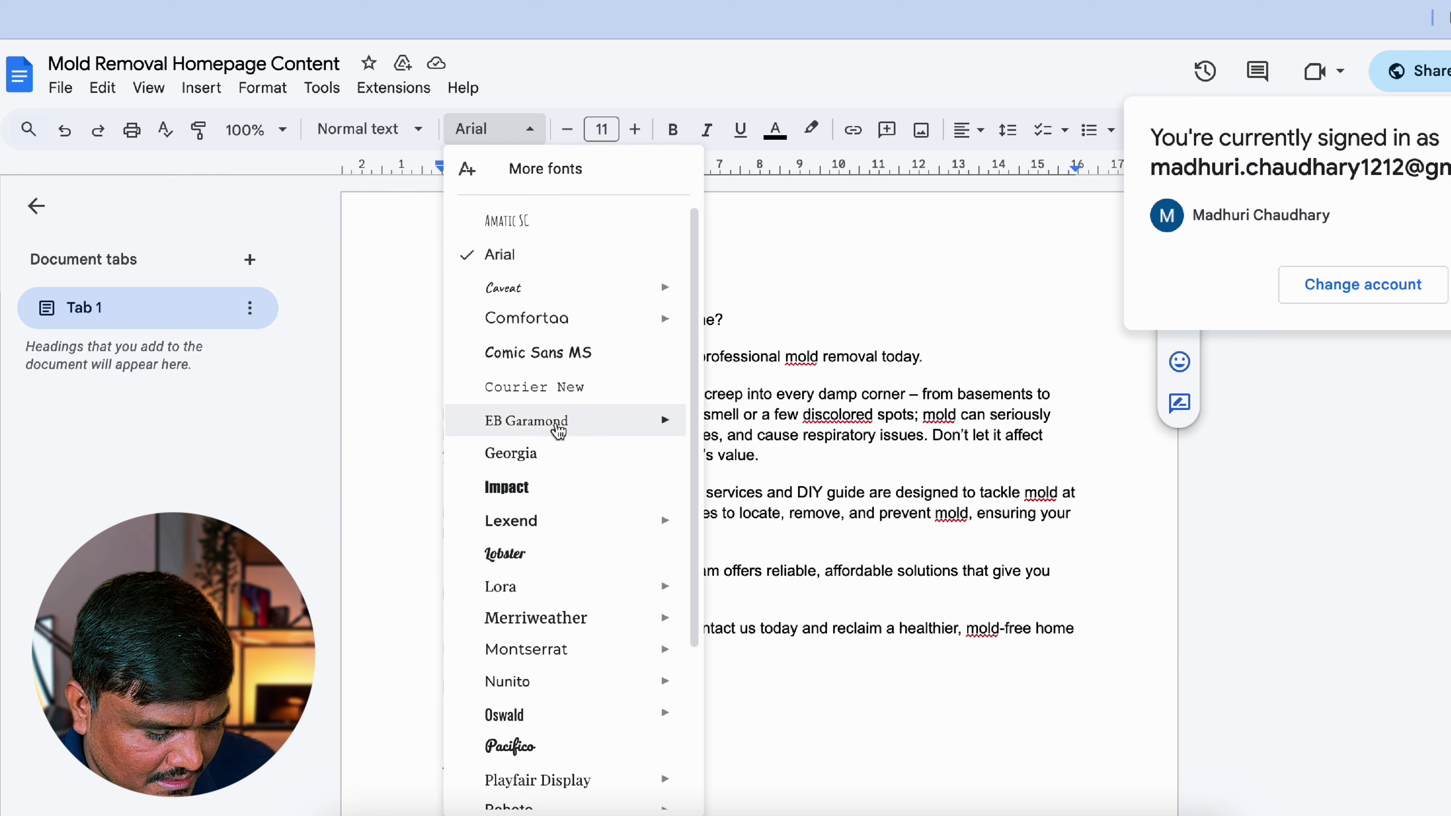
{"action": "scroll", "coordinate": [556, 446], "scroll_direction": "down", "scroll_amount": 4}
{"action": "mouse_move", "coordinate": [555, 608]}
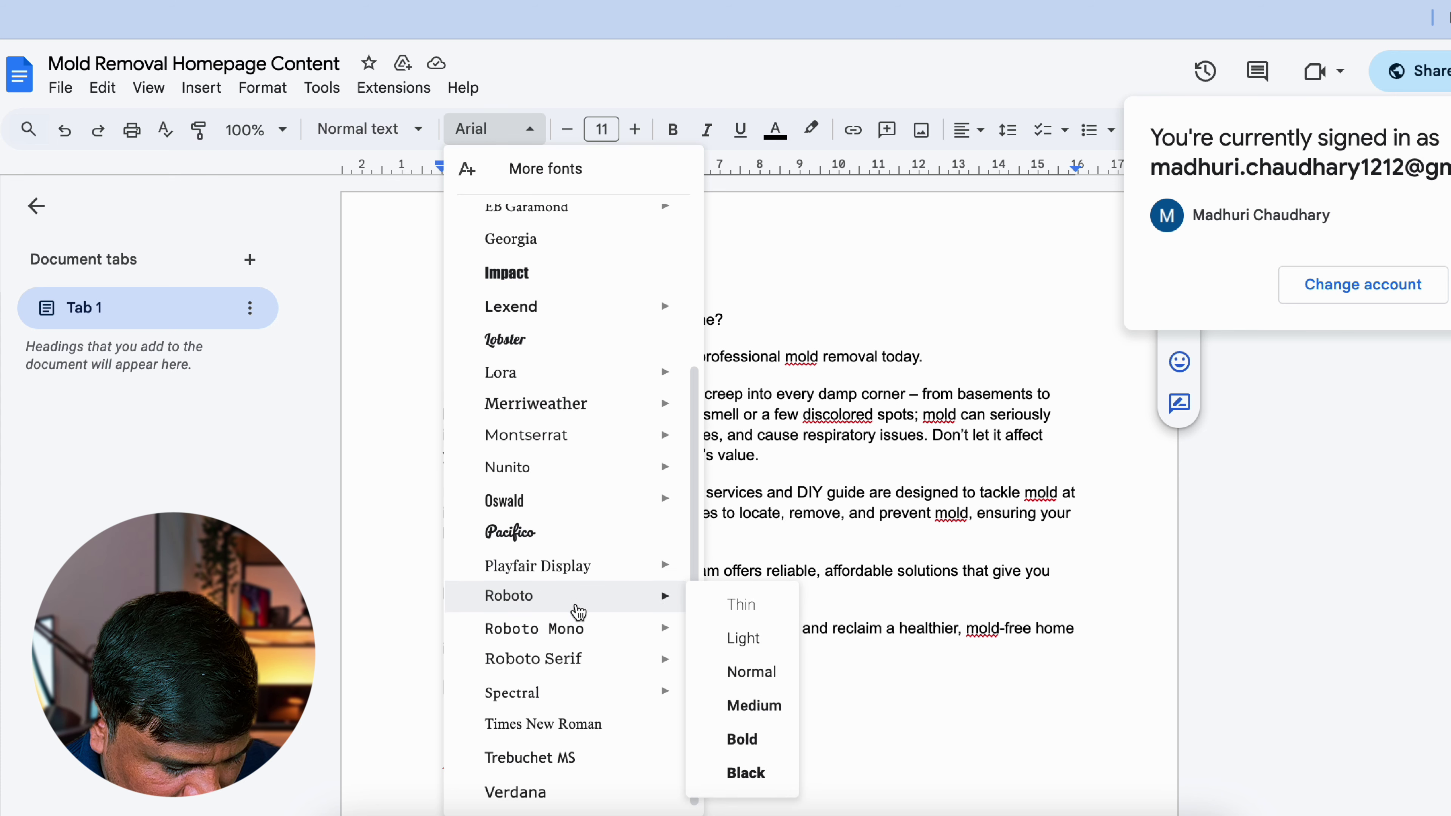
{"action": "left_click", "coordinate": [506, 736]}
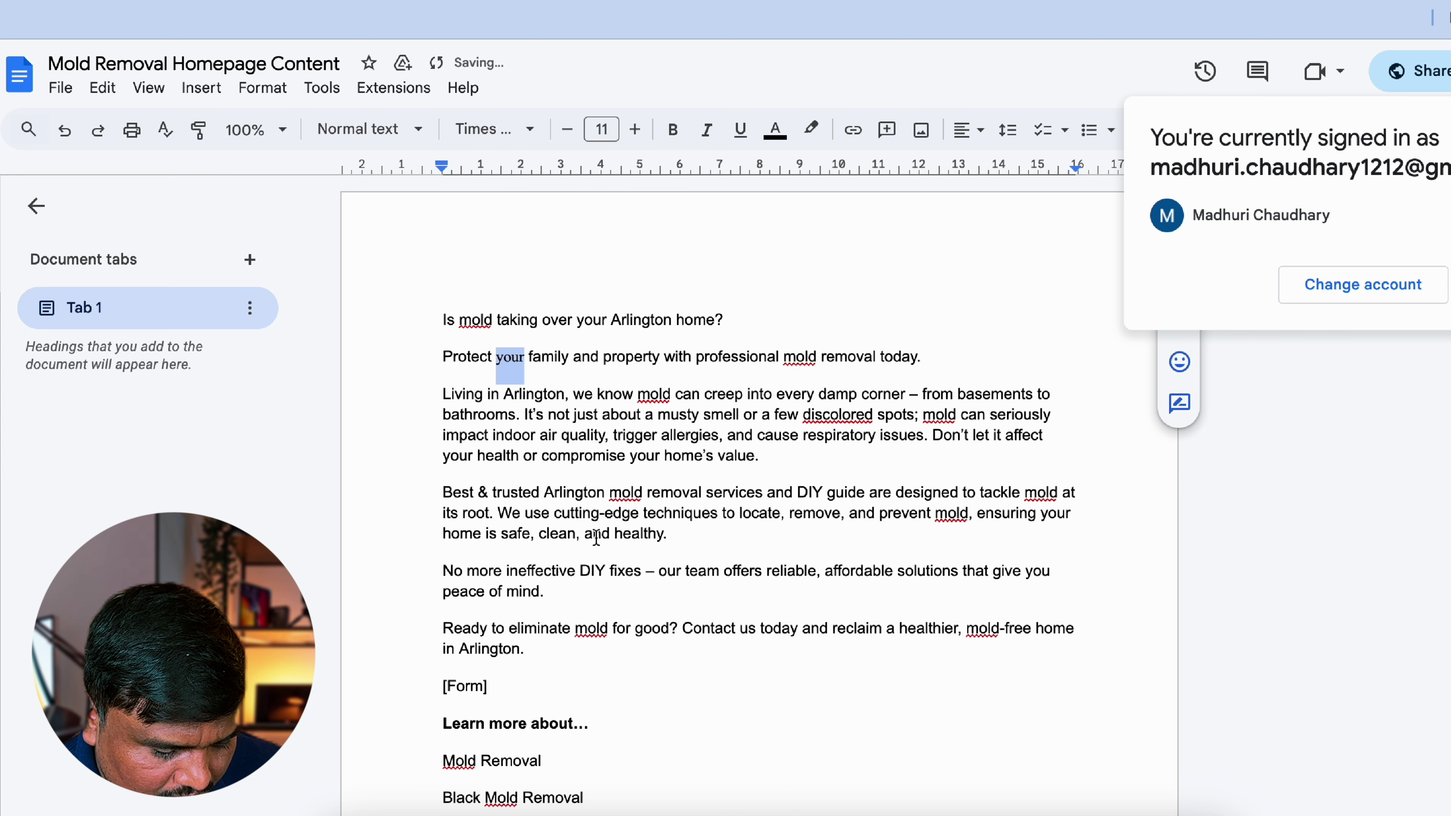
{"action": "triple_click", "coordinate": [586, 457]}
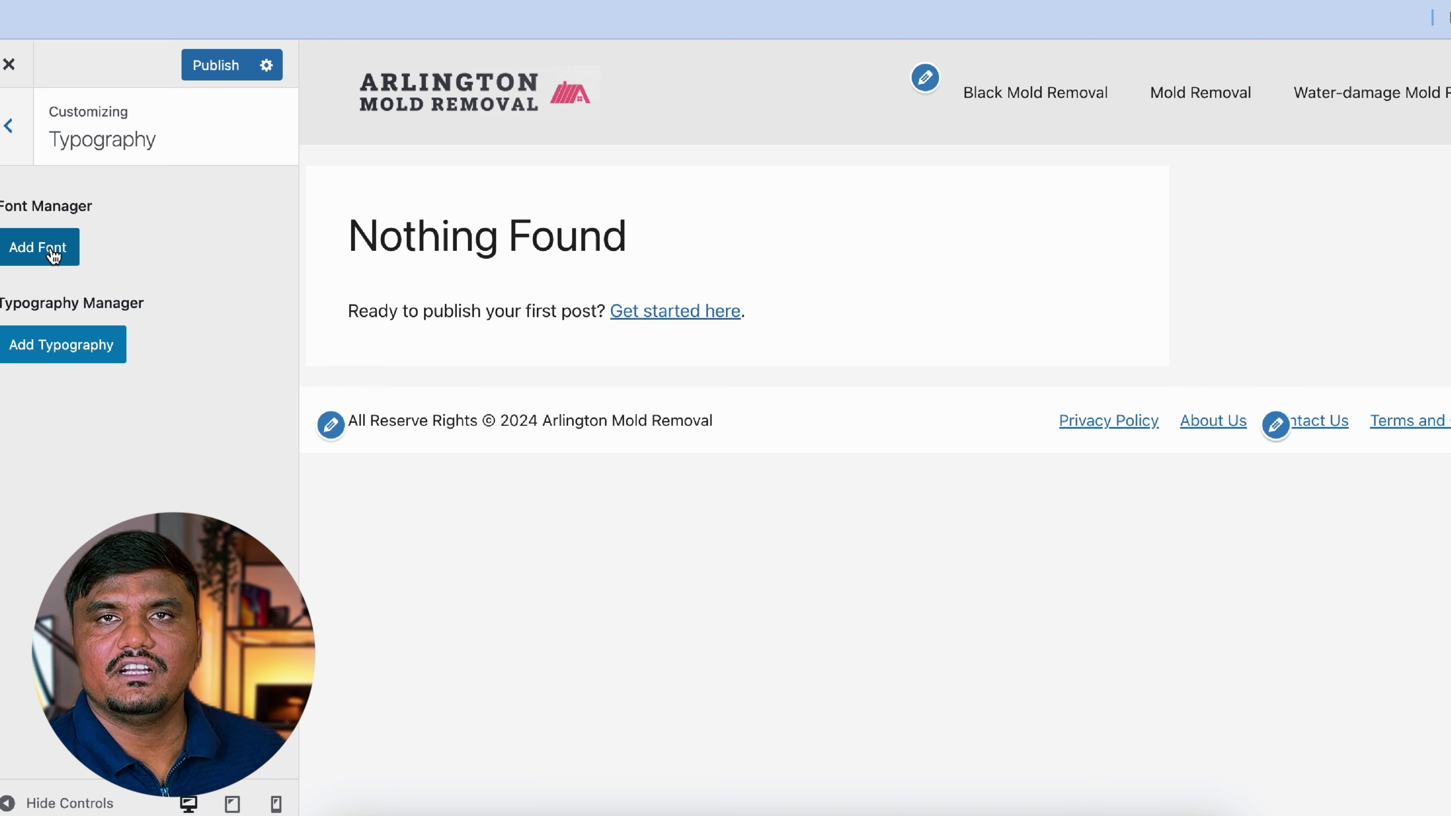
Back in the WordPress Customizer, add the system font Georgia to the Font Manager.
{"action": "left_click", "coordinate": [51, 252]}
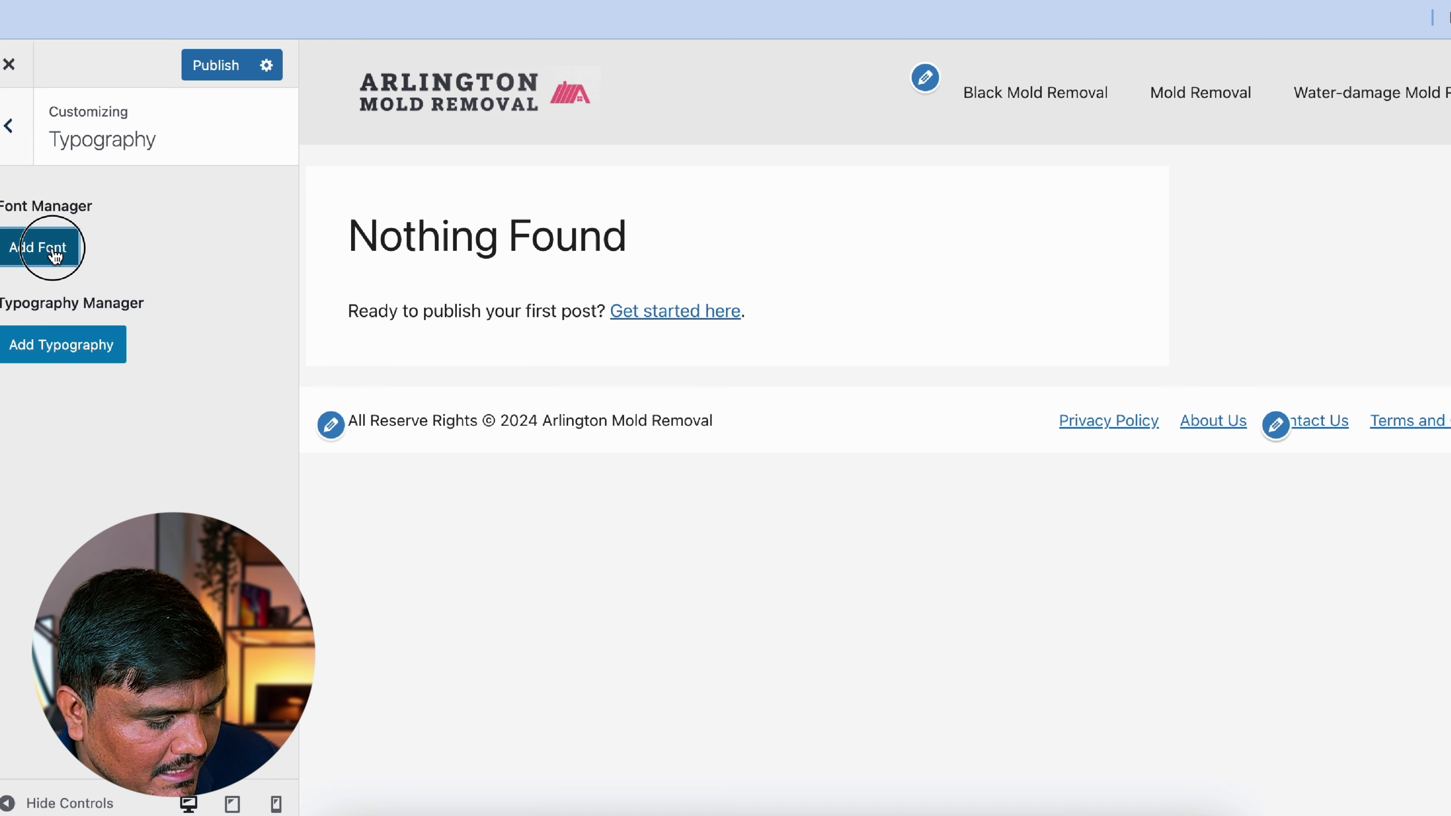
{"action": "left_click", "coordinate": [182, 308]}
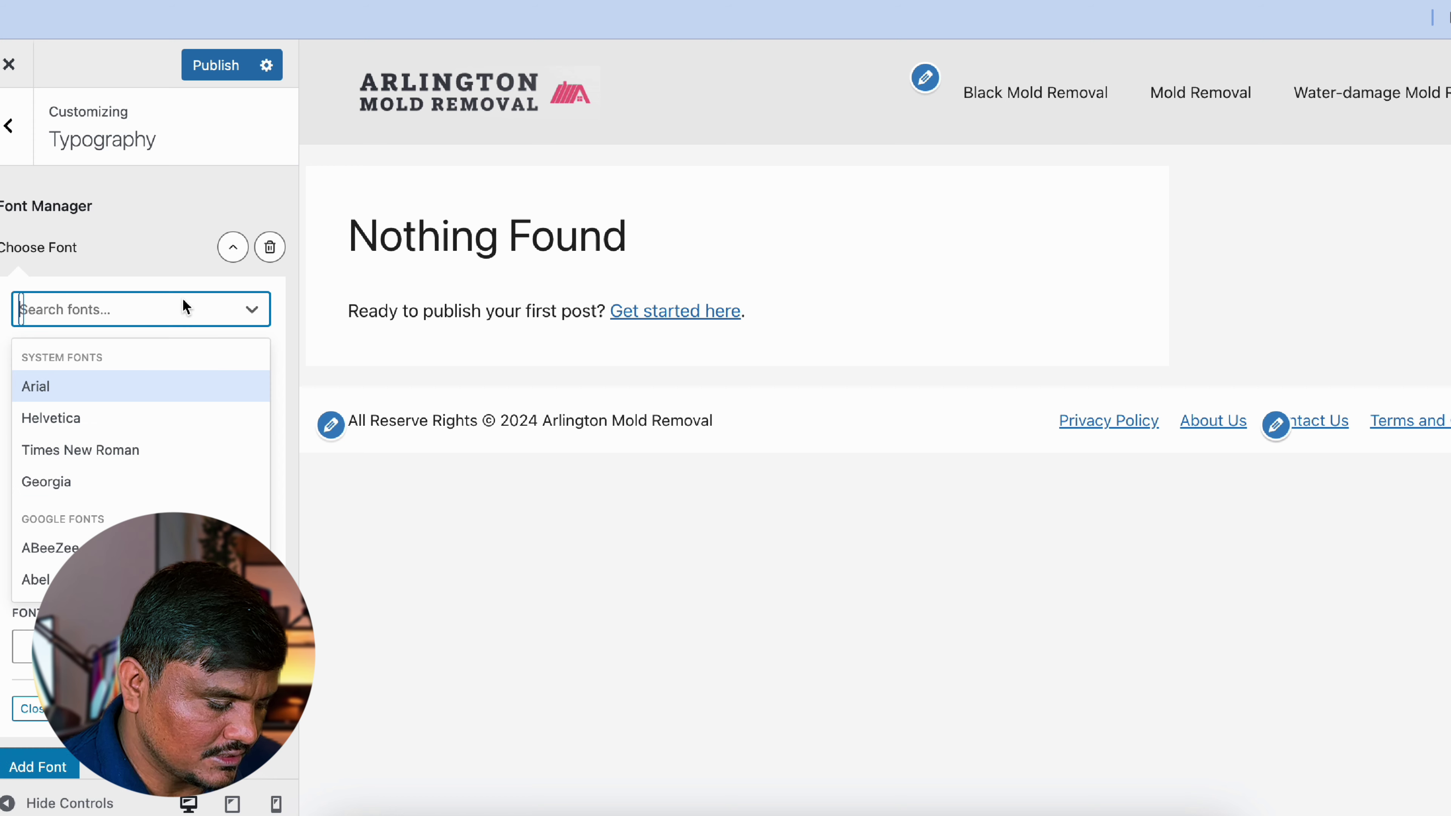
{"action": "type", "text": "geo"}
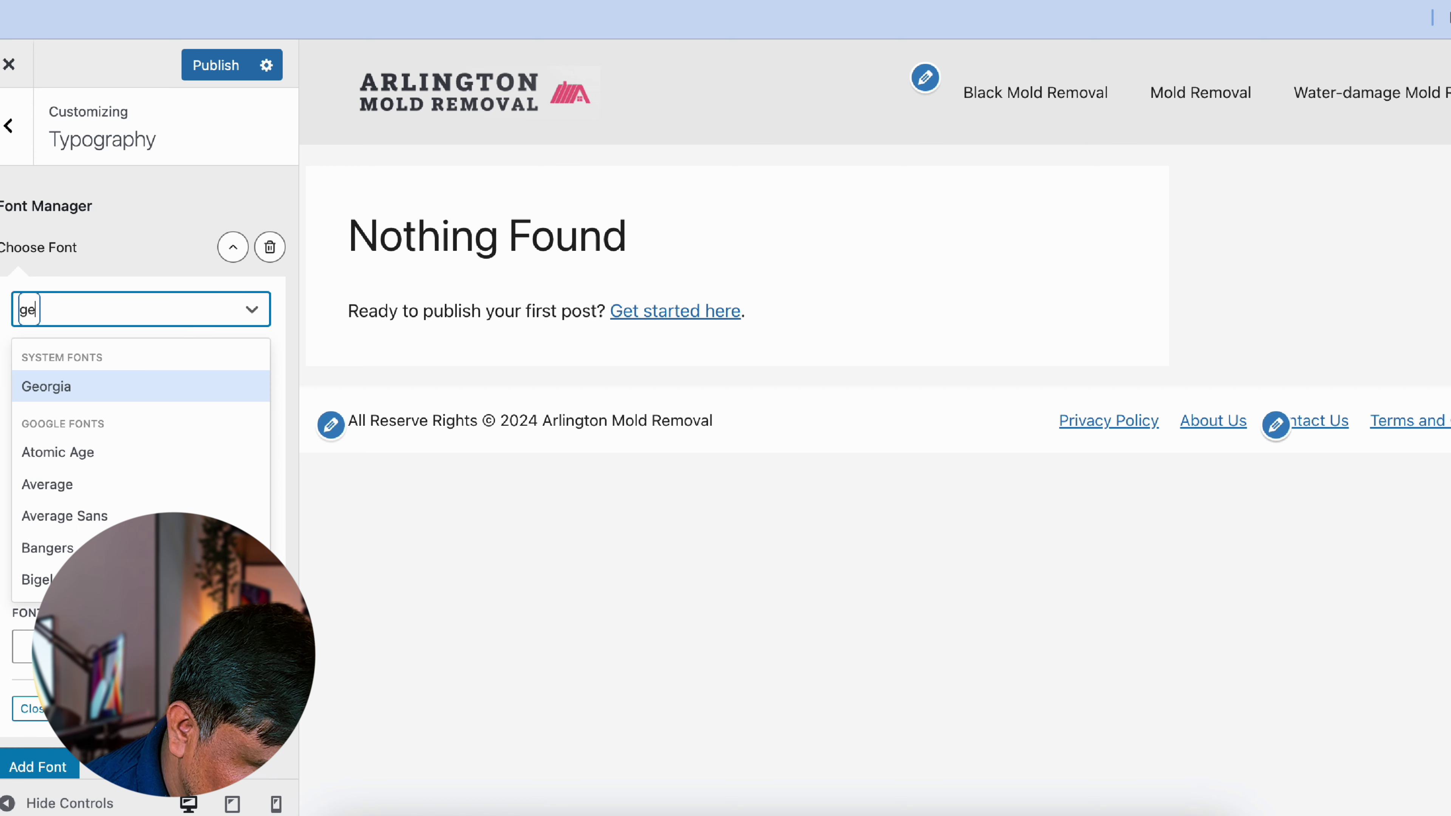
{"action": "left_click", "coordinate": [168, 386]}
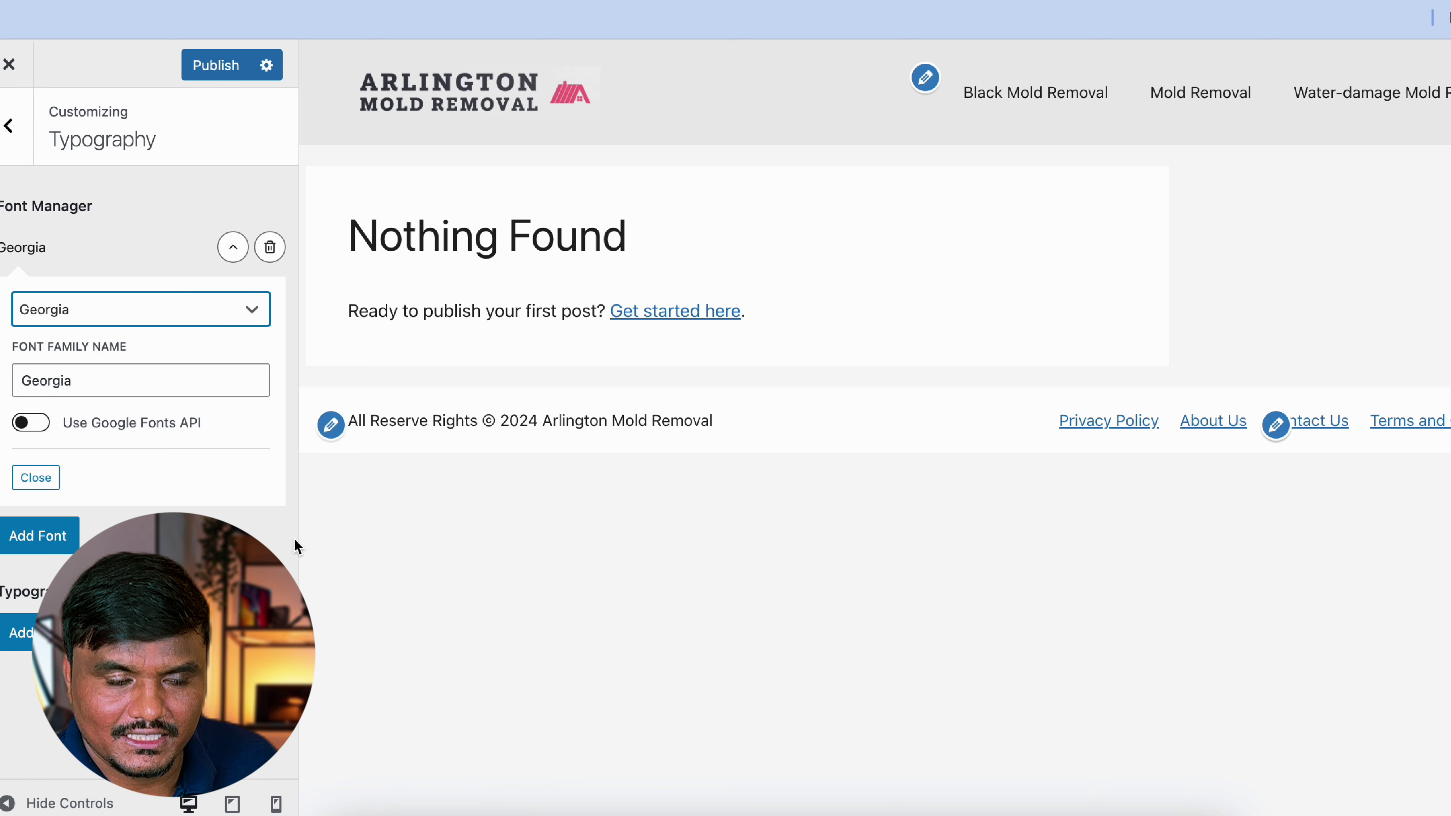
Add a typography entry targeting Primary Menu Items and set its font family to Georgia.
{"action": "left_click", "coordinate": [17, 632]}
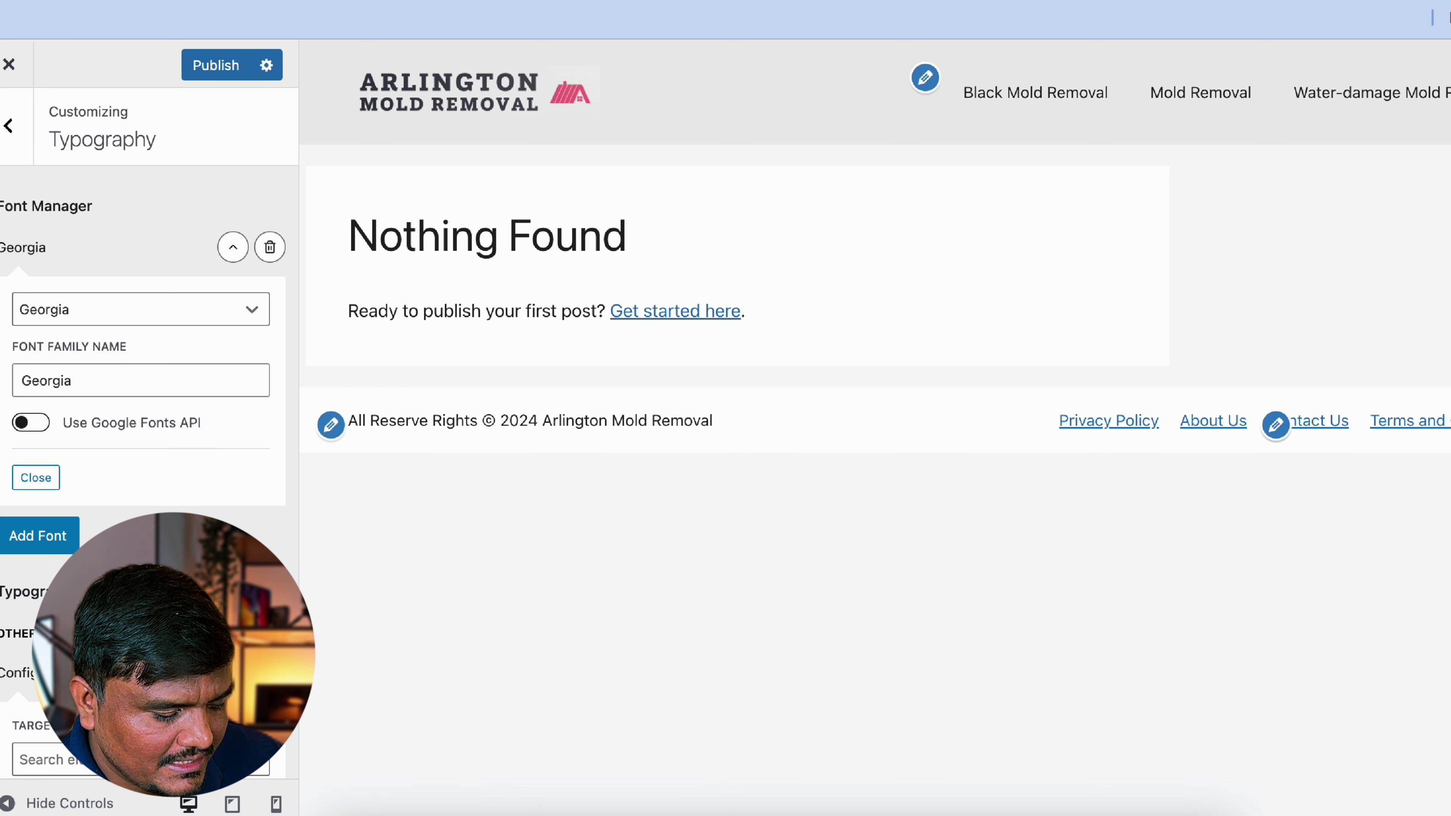
{"action": "scroll", "coordinate": [143, 572], "scroll_direction": "down", "scroll_amount": 3}
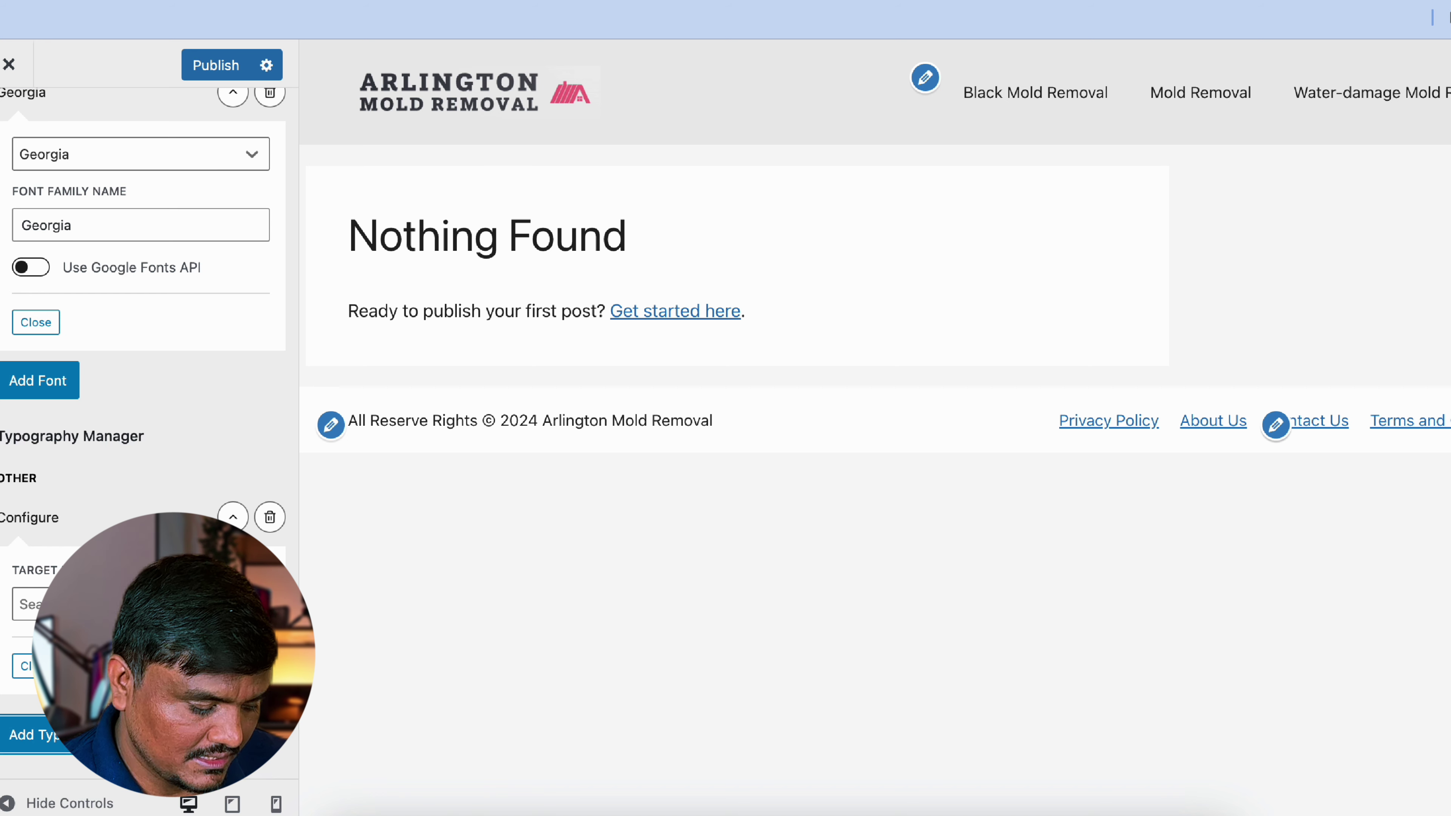
{"action": "left_click", "coordinate": [26, 603]}
{"action": "scroll", "coordinate": [140, 705], "scroll_direction": "down", "scroll_amount": 5}
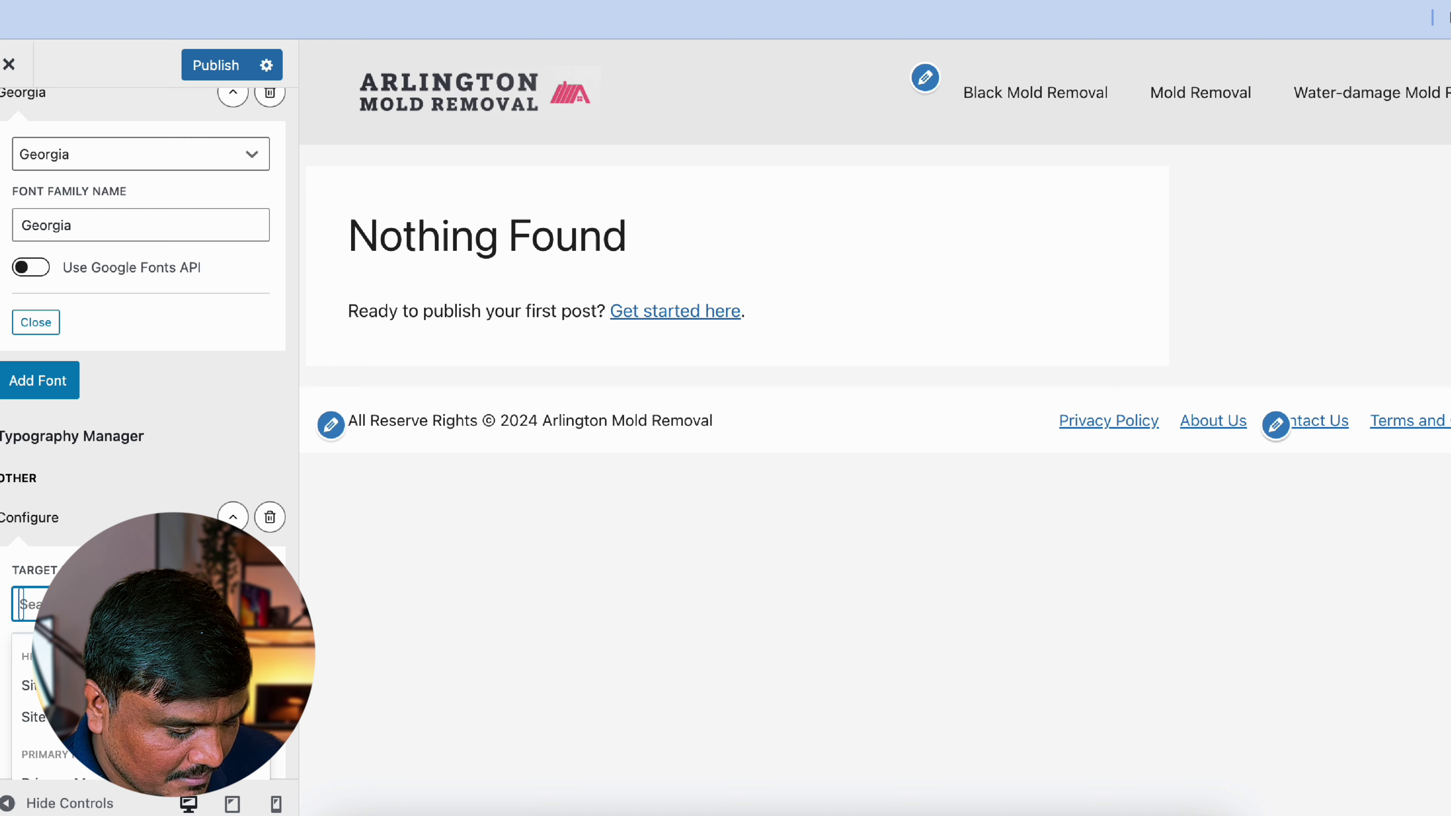
{"action": "left_click", "coordinate": [140, 686]}
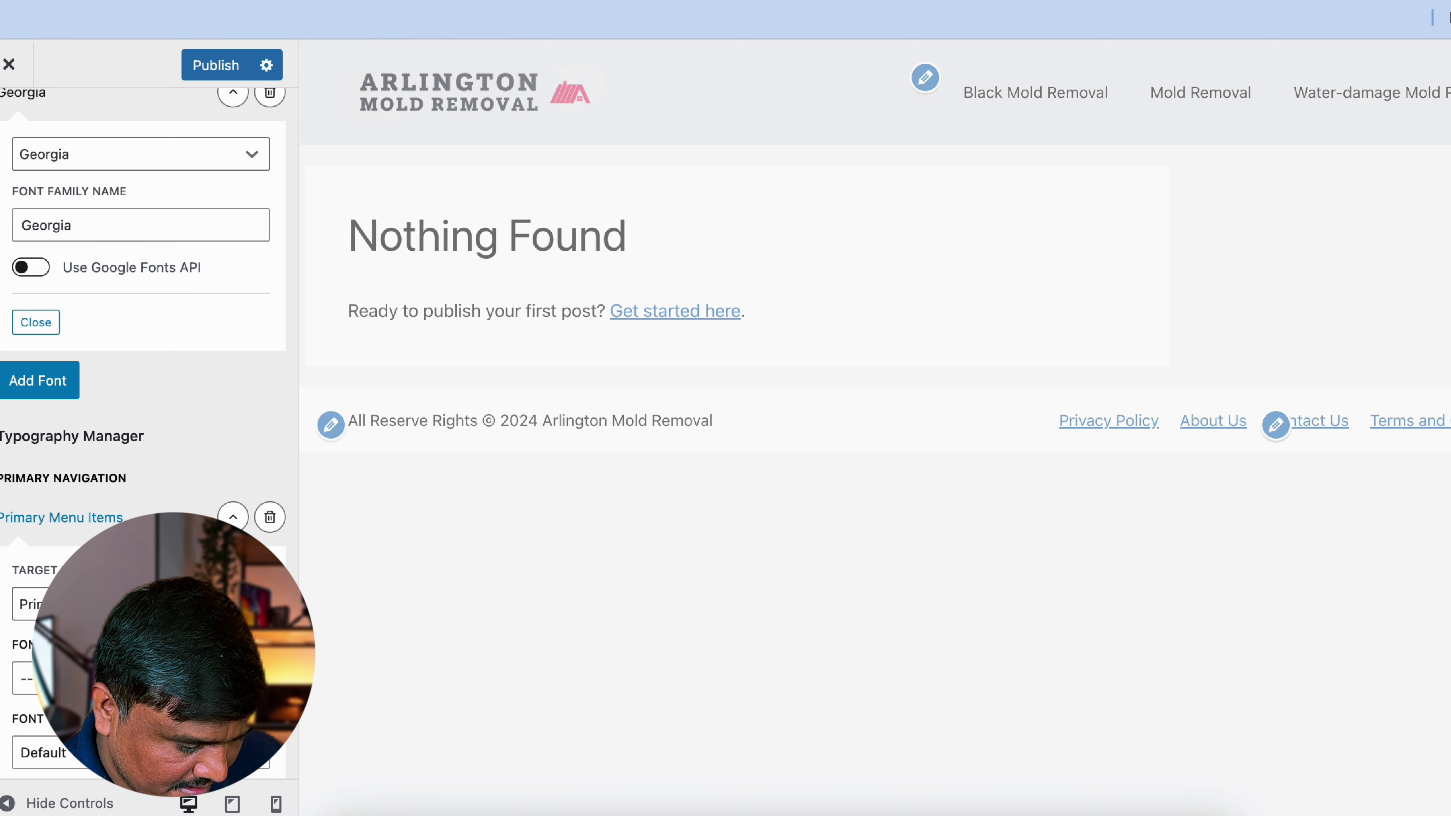
{"action": "scroll", "coordinate": [148, 400], "scroll_direction": "down", "scroll_amount": 5}
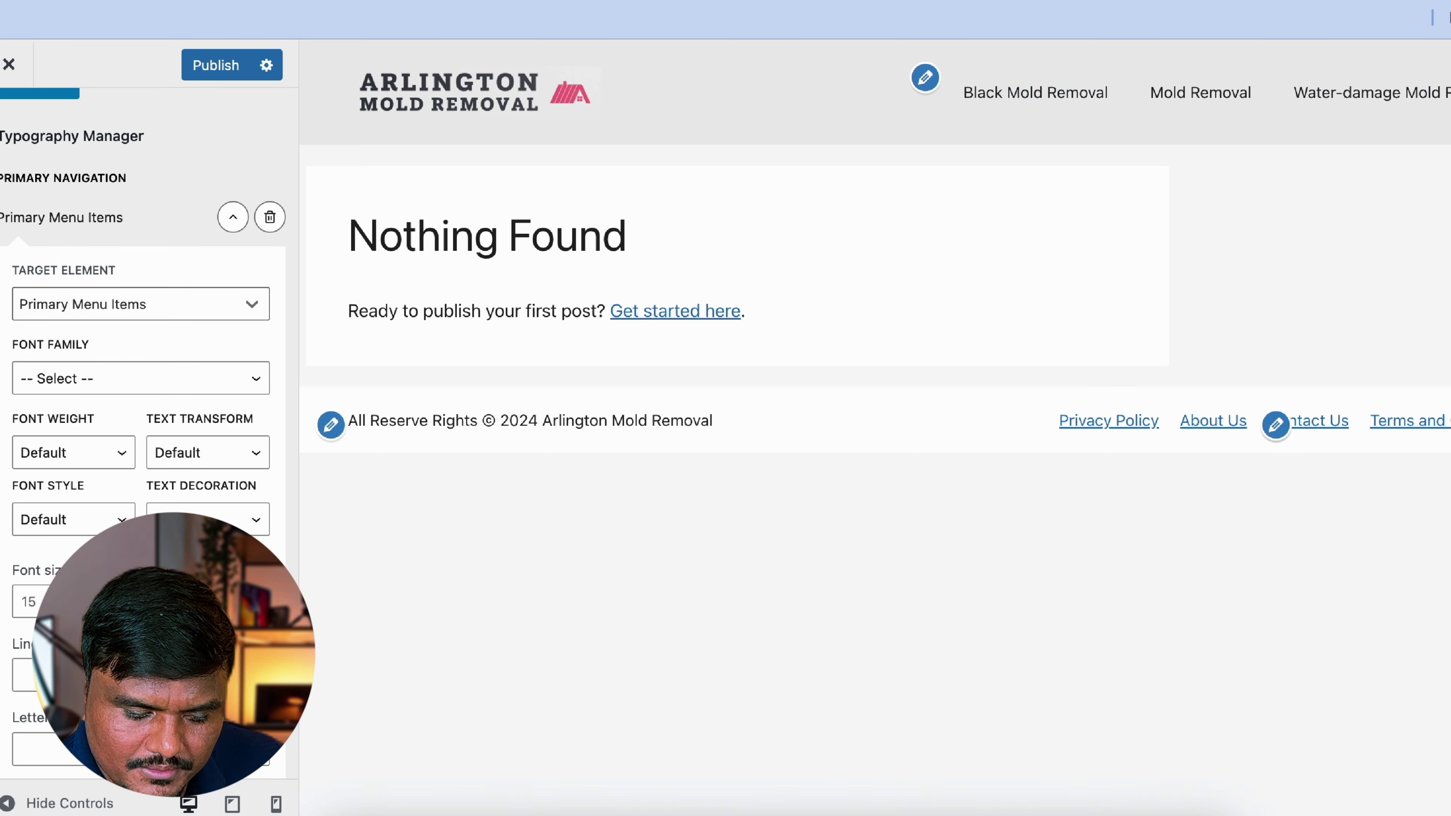
{"action": "left_click", "coordinate": [95, 379]}
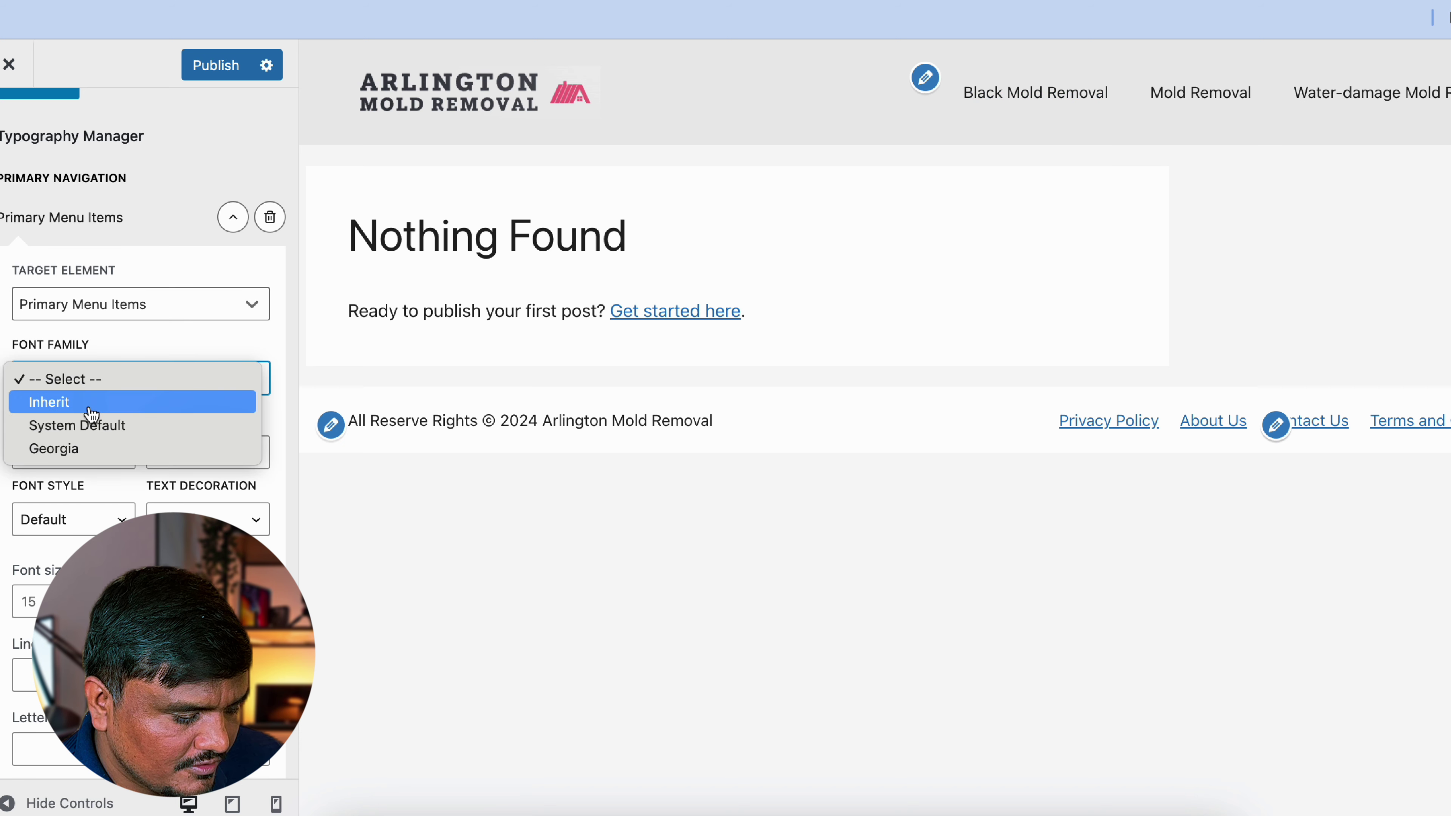
{"action": "left_click", "coordinate": [89, 448]}
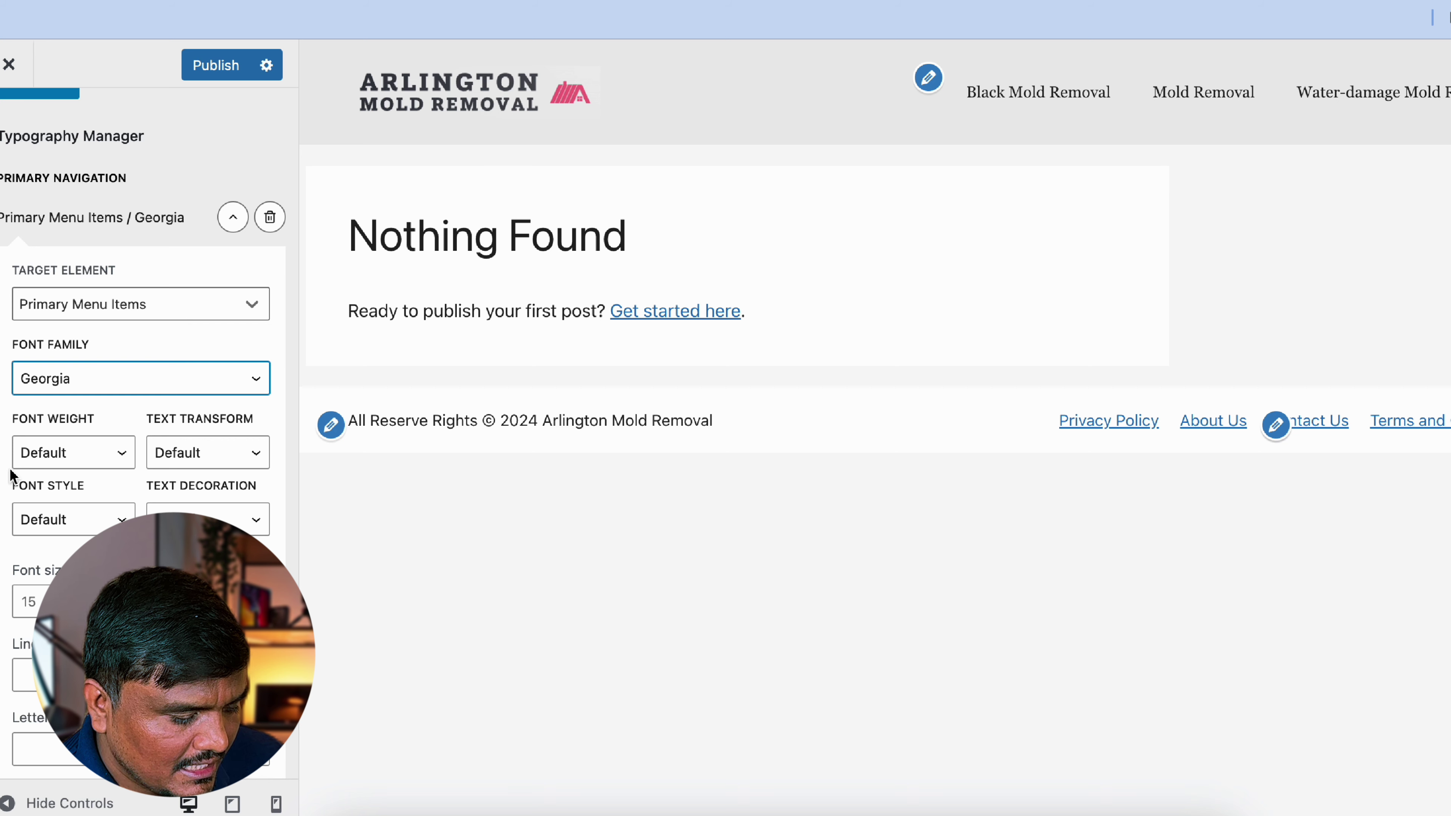
Set the primary menu items' font weight to Bold and text transform to Uppercase.
{"action": "left_click", "coordinate": [53, 457]}
{"action": "left_click", "coordinate": [64, 502]}
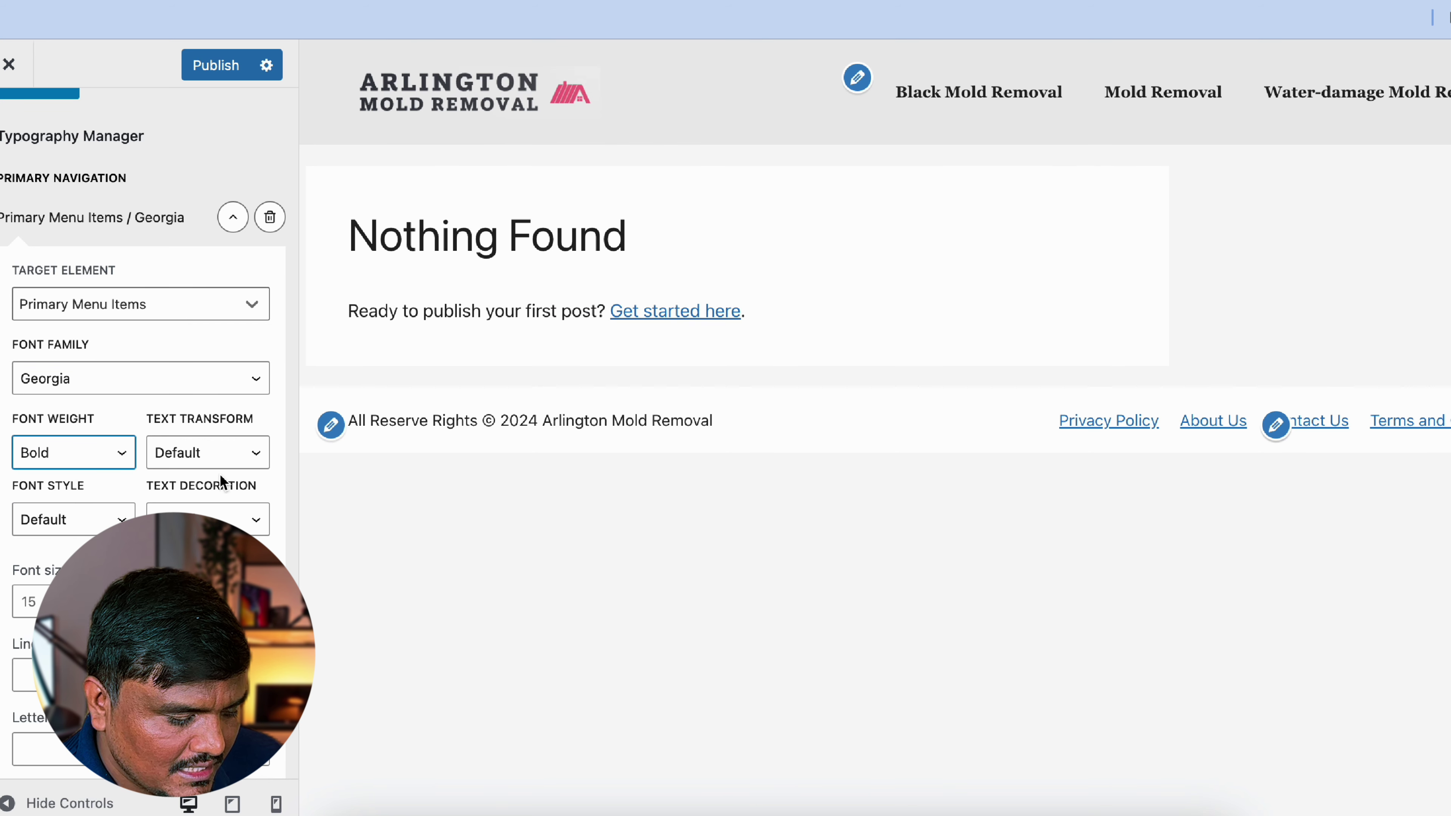
{"action": "left_click", "coordinate": [214, 455]}
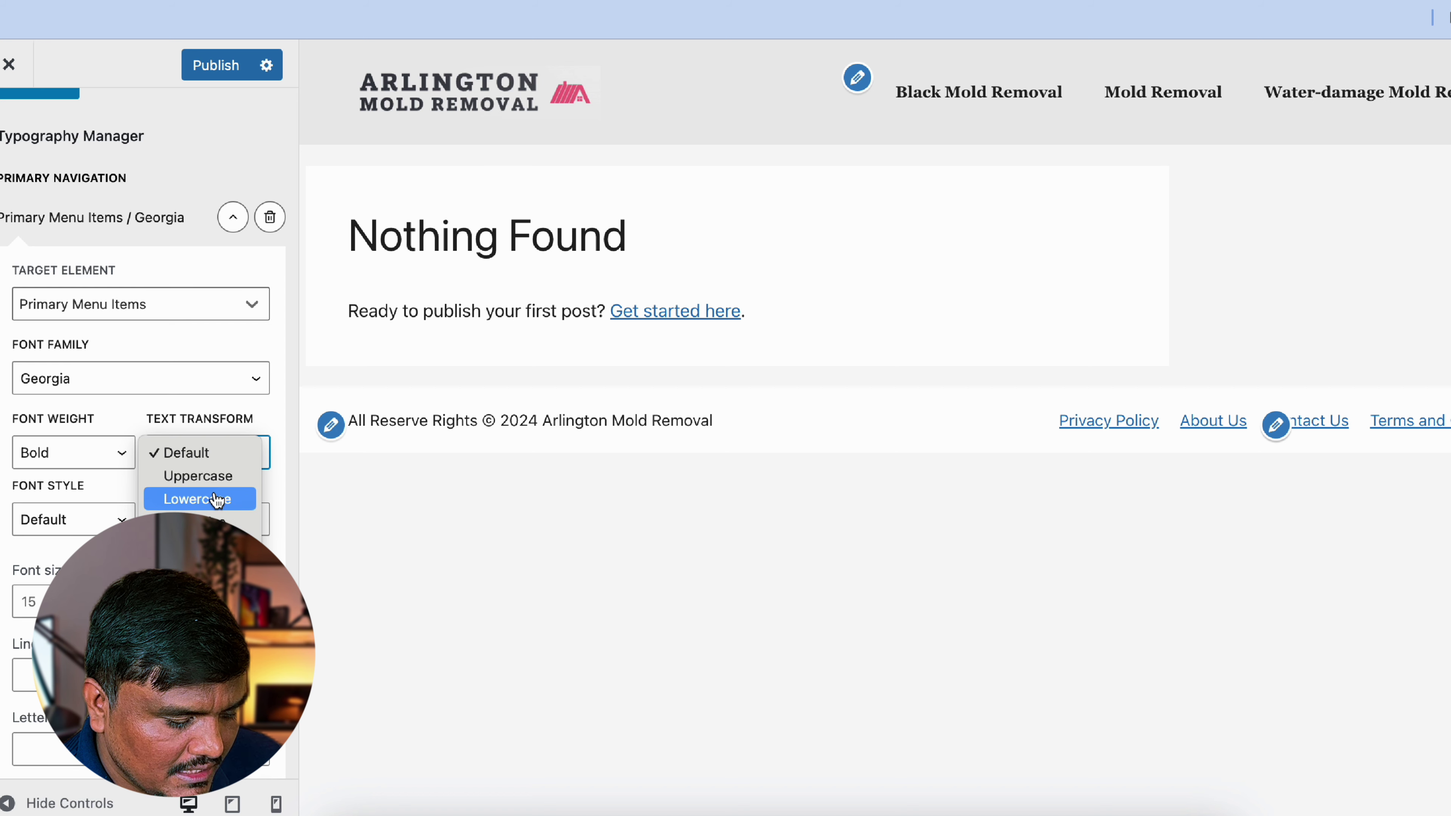
{"action": "left_click", "coordinate": [210, 475]}
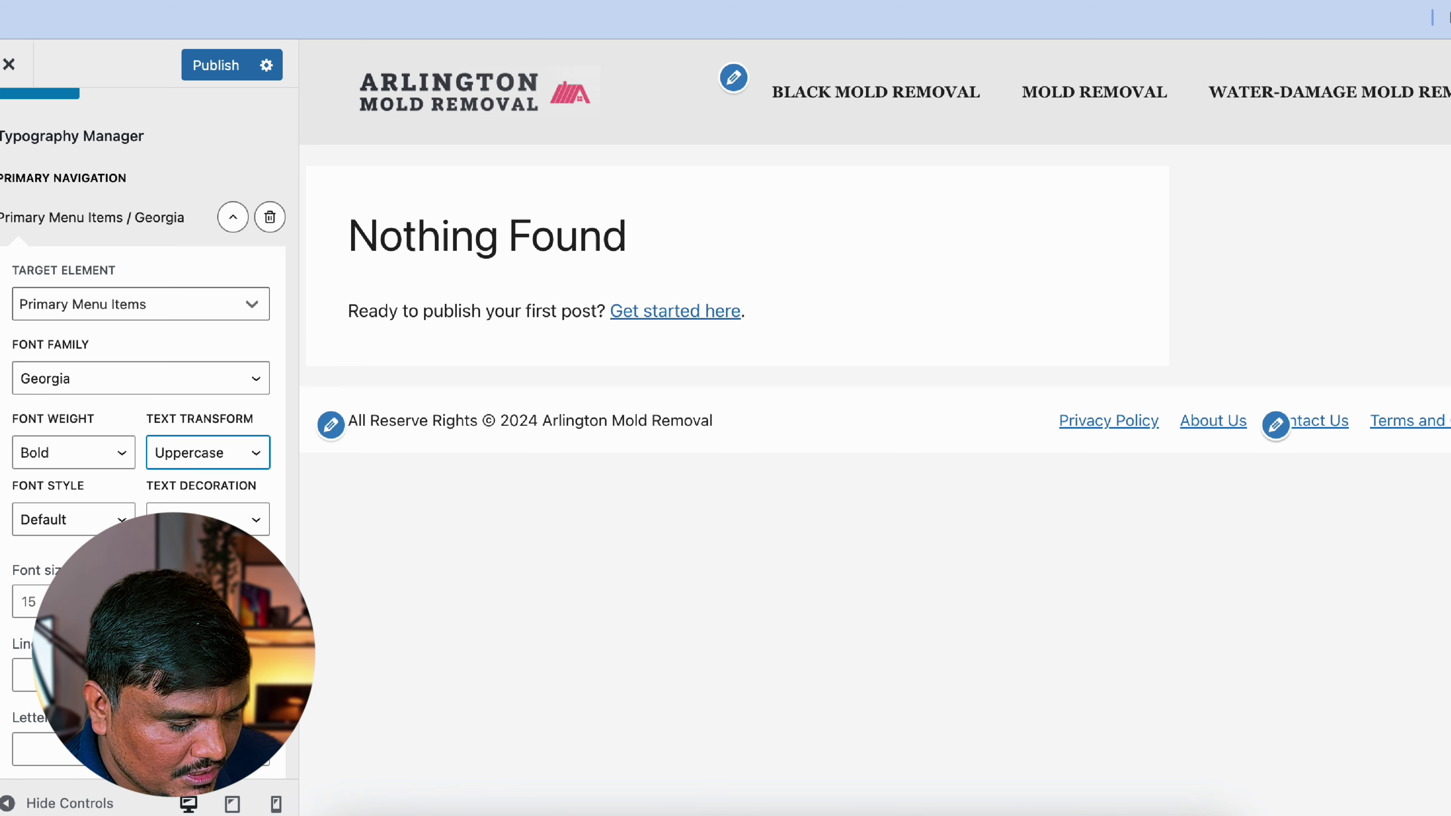
Try the System Default and Inherit font families on the primary menu items and return to Georgia.
{"action": "scroll", "coordinate": [210, 475], "scroll_direction": "down", "scroll_amount": 2}
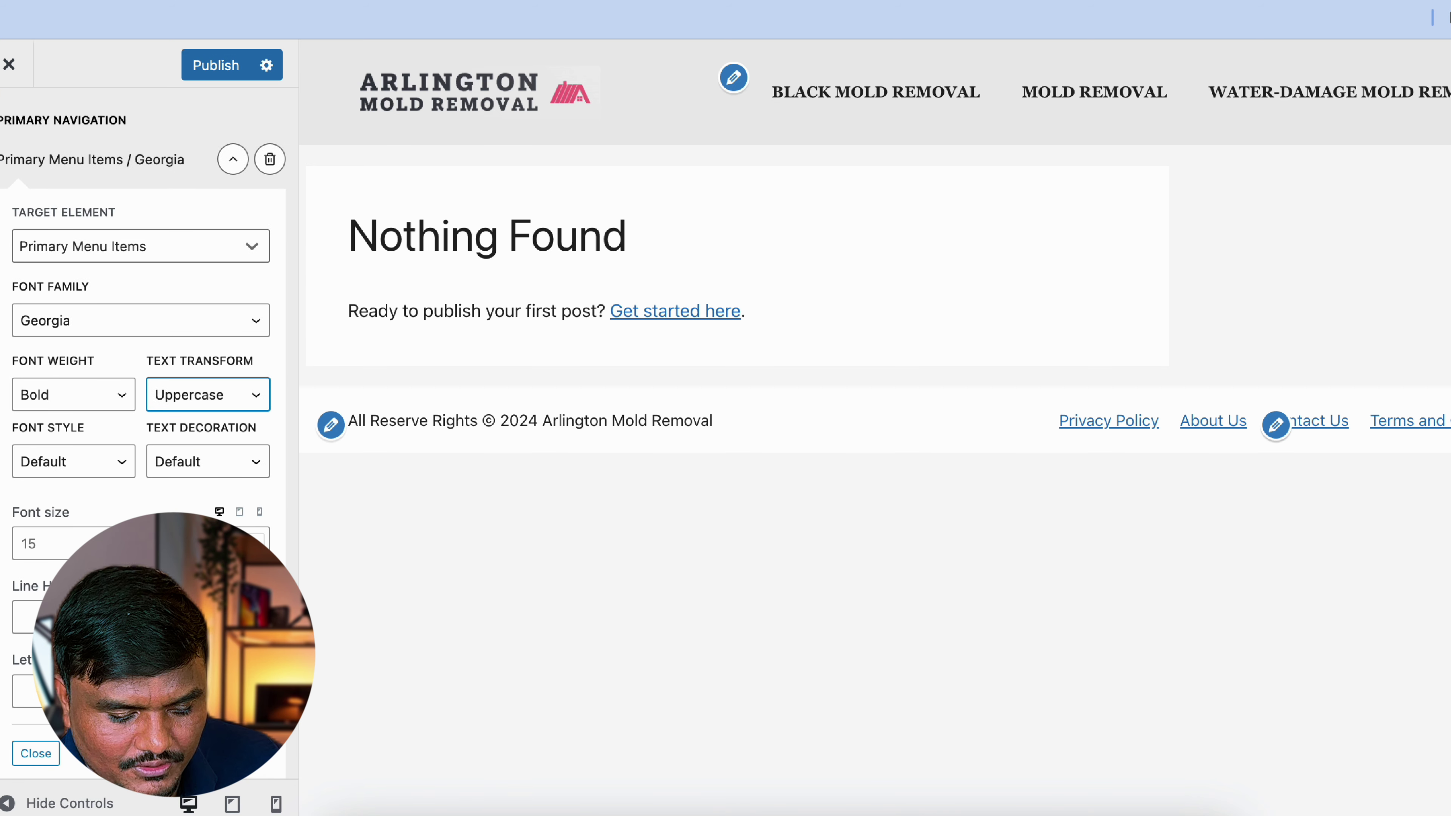
{"action": "left_click", "coordinate": [115, 337]}
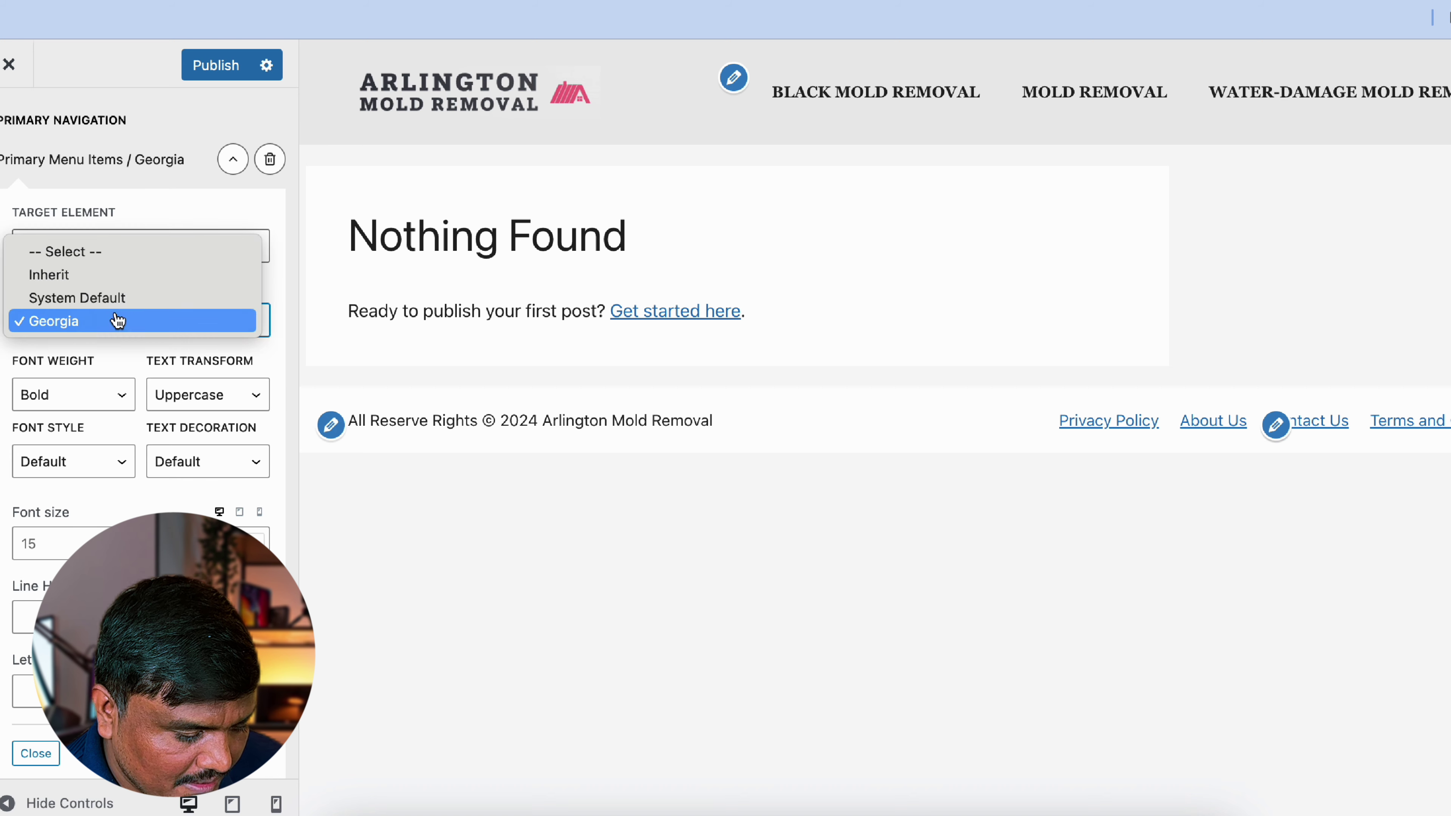
{"action": "left_click", "coordinate": [116, 308]}
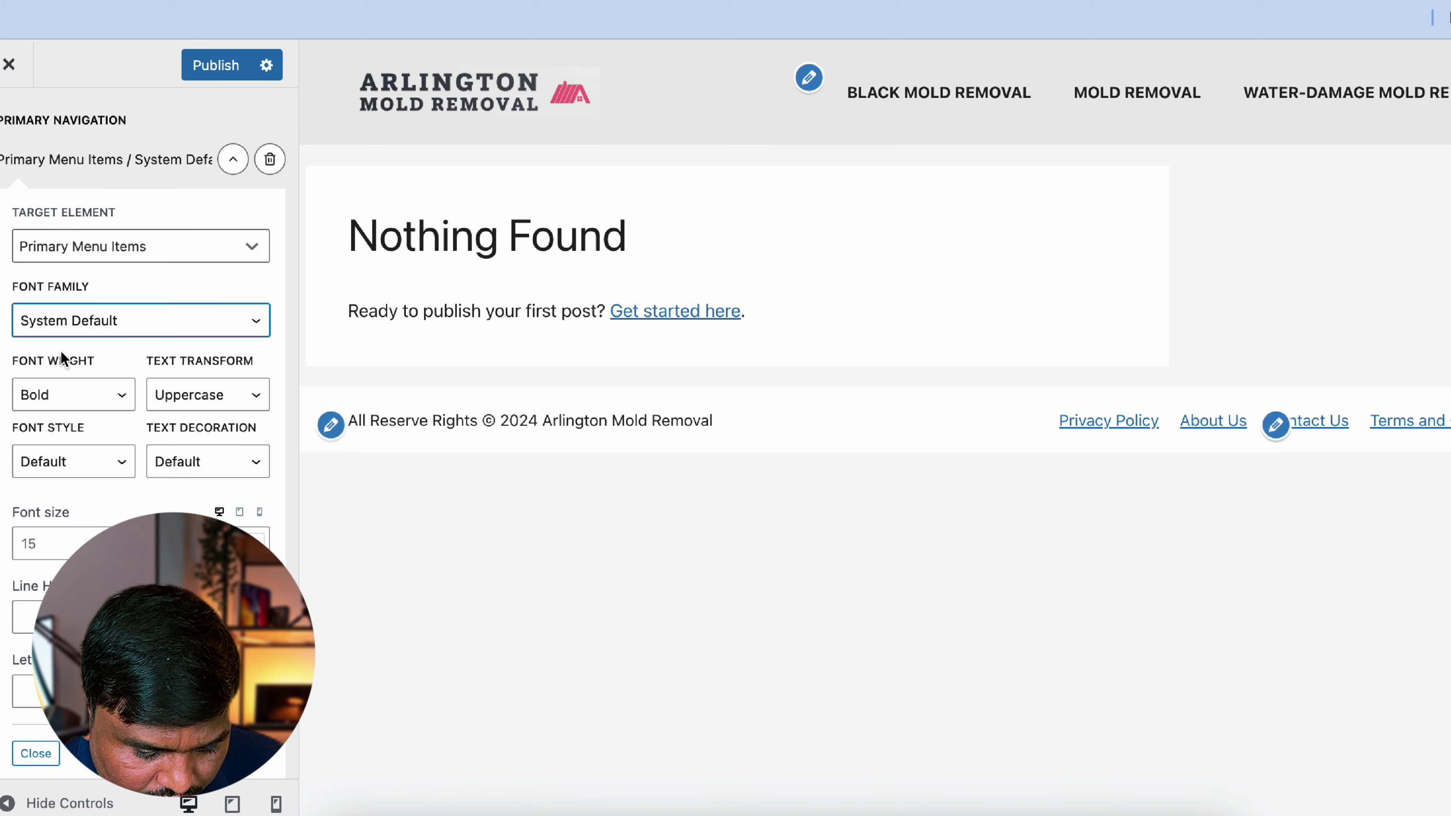
{"action": "left_click", "coordinate": [59, 326]}
{"action": "left_click", "coordinate": [62, 298]}
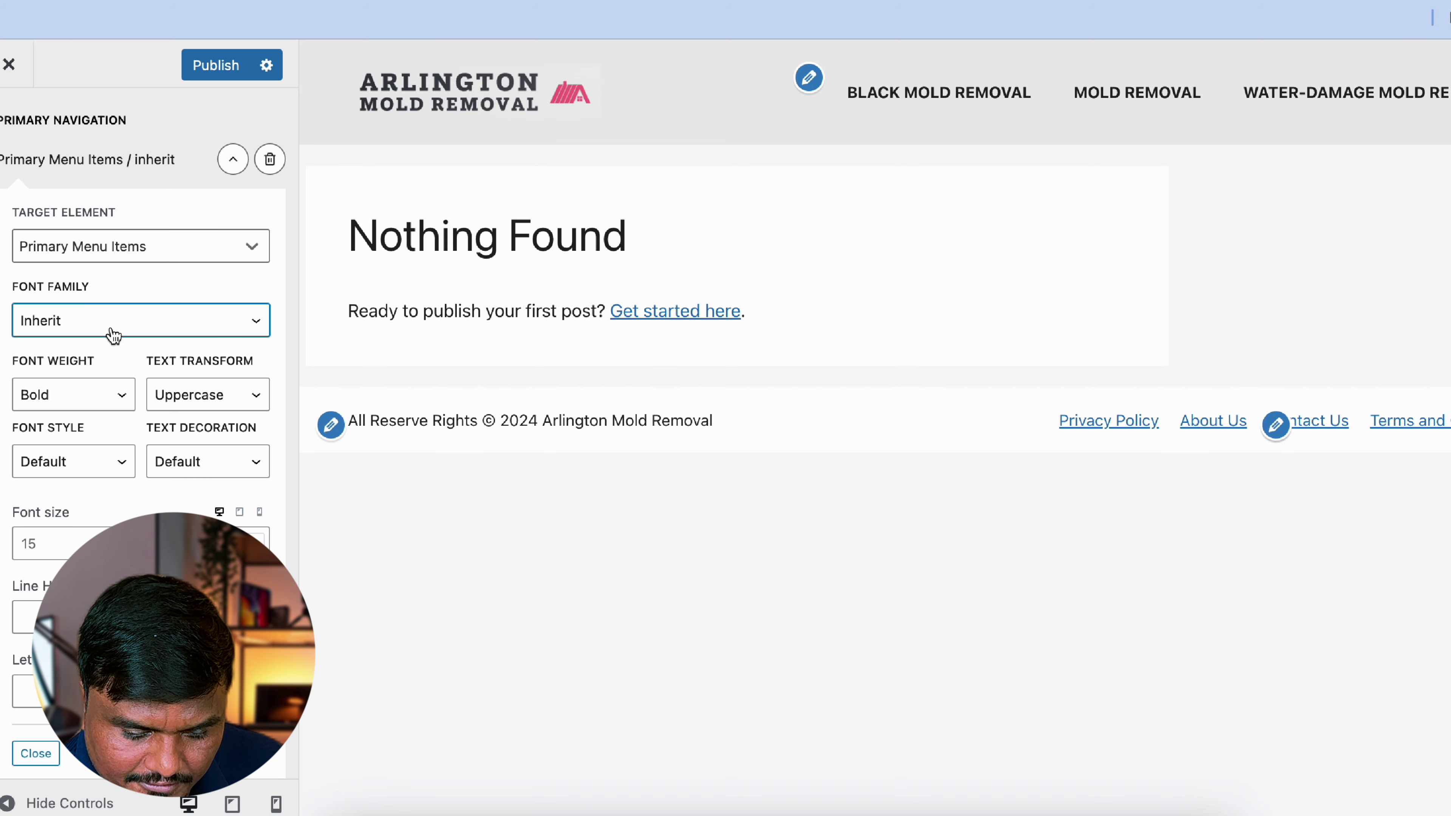
{"action": "left_click", "coordinate": [113, 329]}
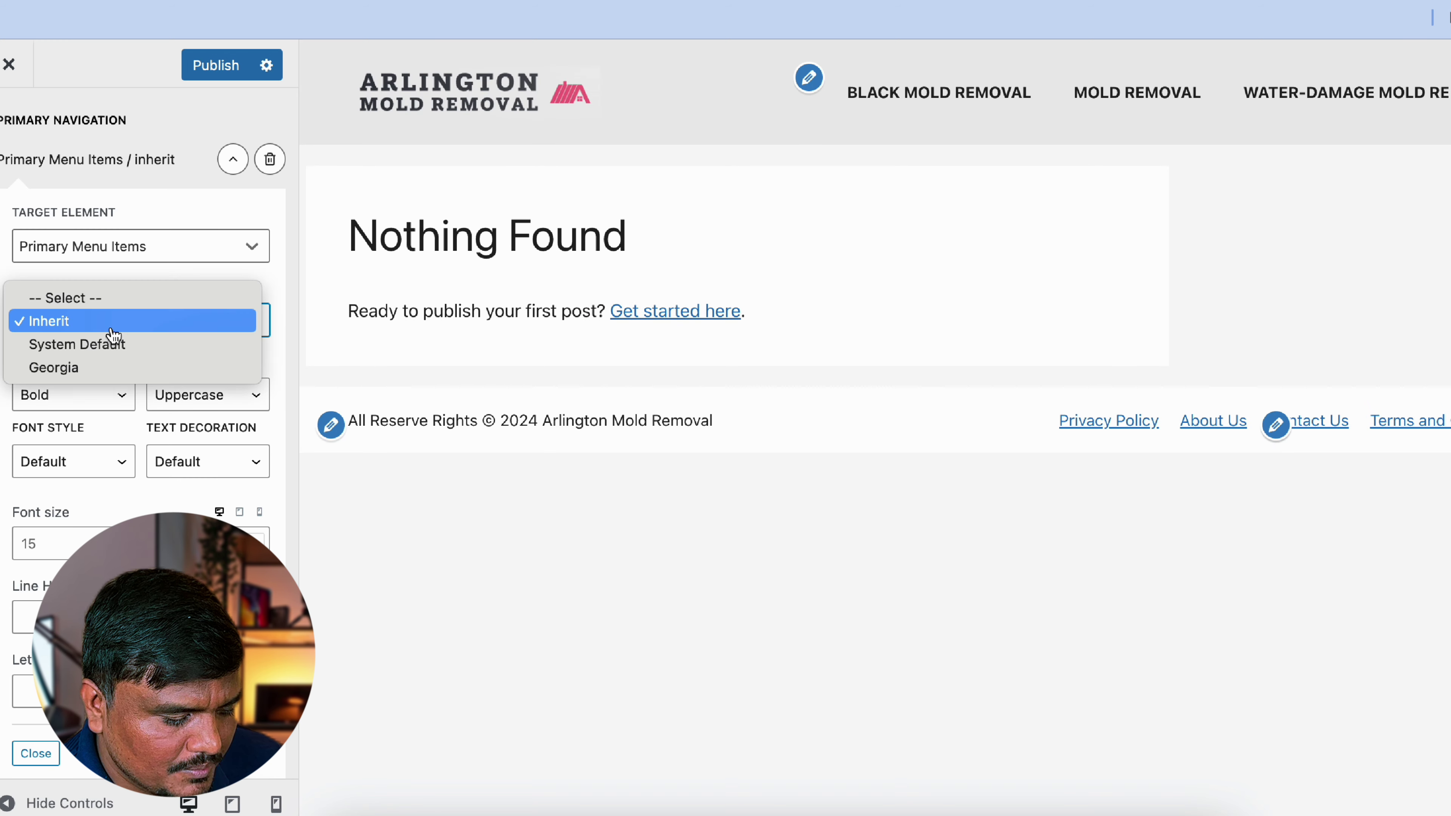
{"action": "left_click", "coordinate": [108, 371]}
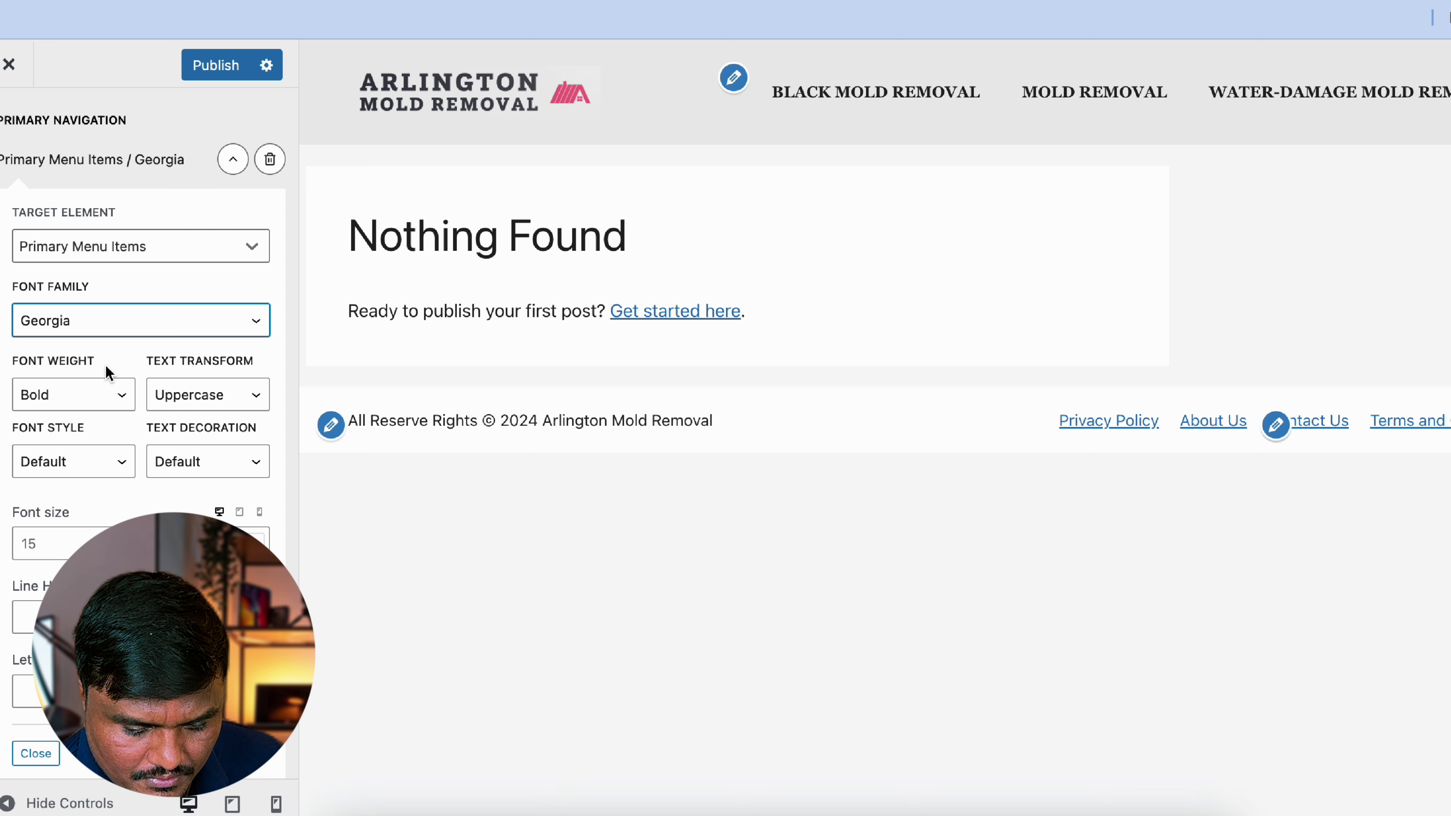
Add a typography entry targeting Body, set its font family to Georgia, and collapse the entry.
{"action": "scroll", "coordinate": [106, 394], "scroll_direction": "up", "scroll_amount": 5}
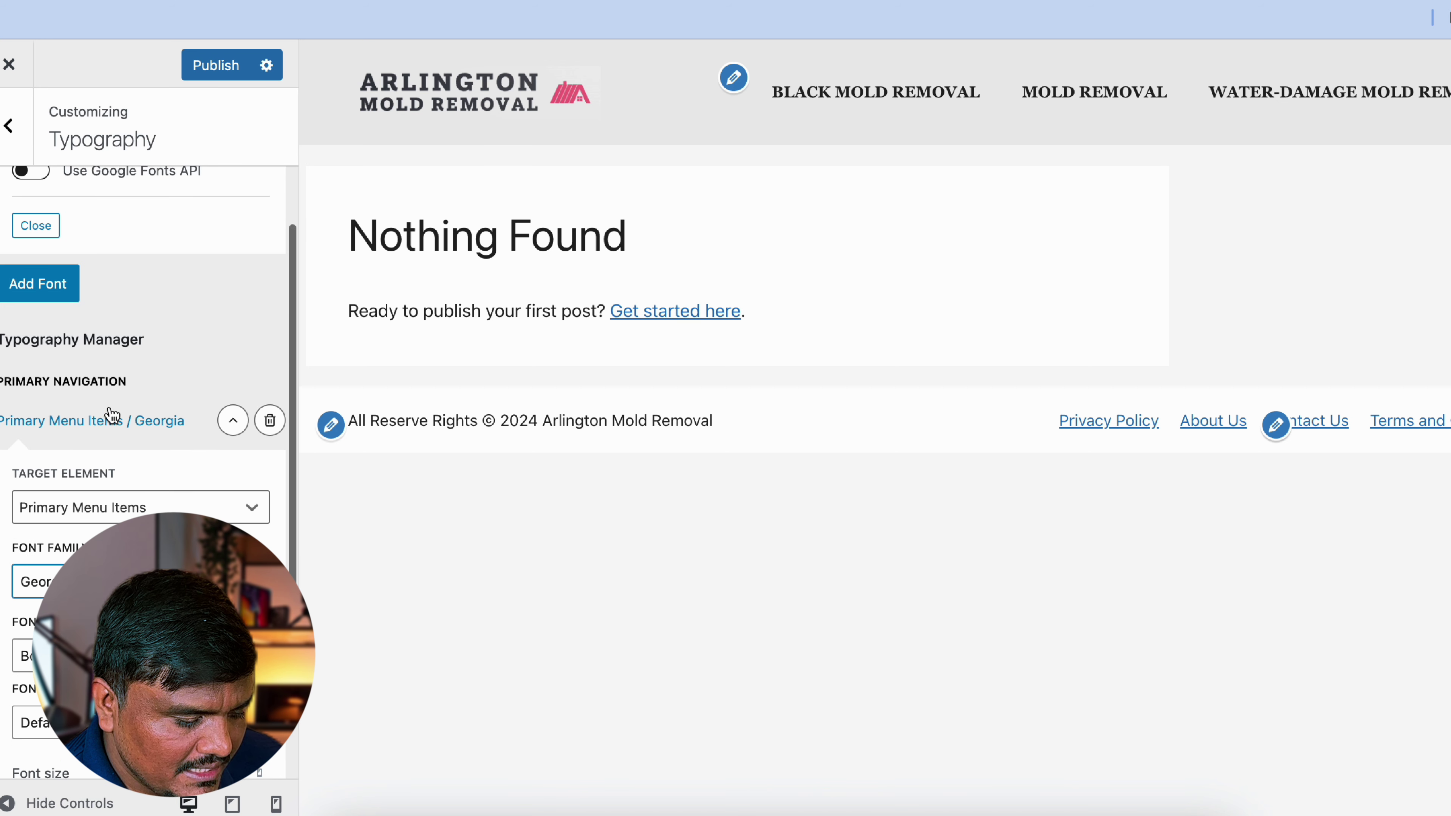
{"action": "scroll", "coordinate": [230, 418], "scroll_direction": "up", "scroll_amount": 5}
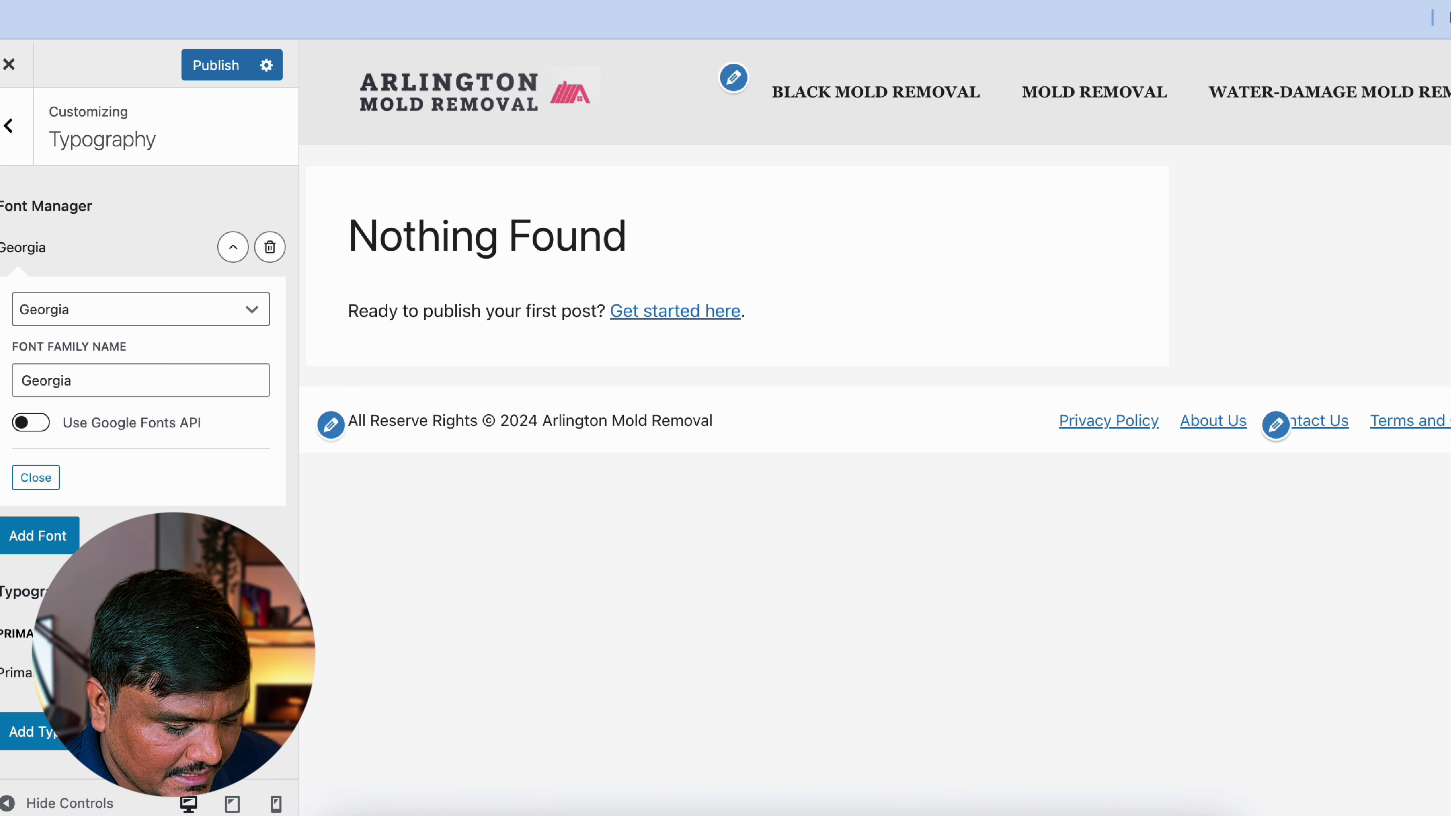
{"action": "scroll", "coordinate": [143, 343], "scroll_direction": "down", "scroll_amount": 5}
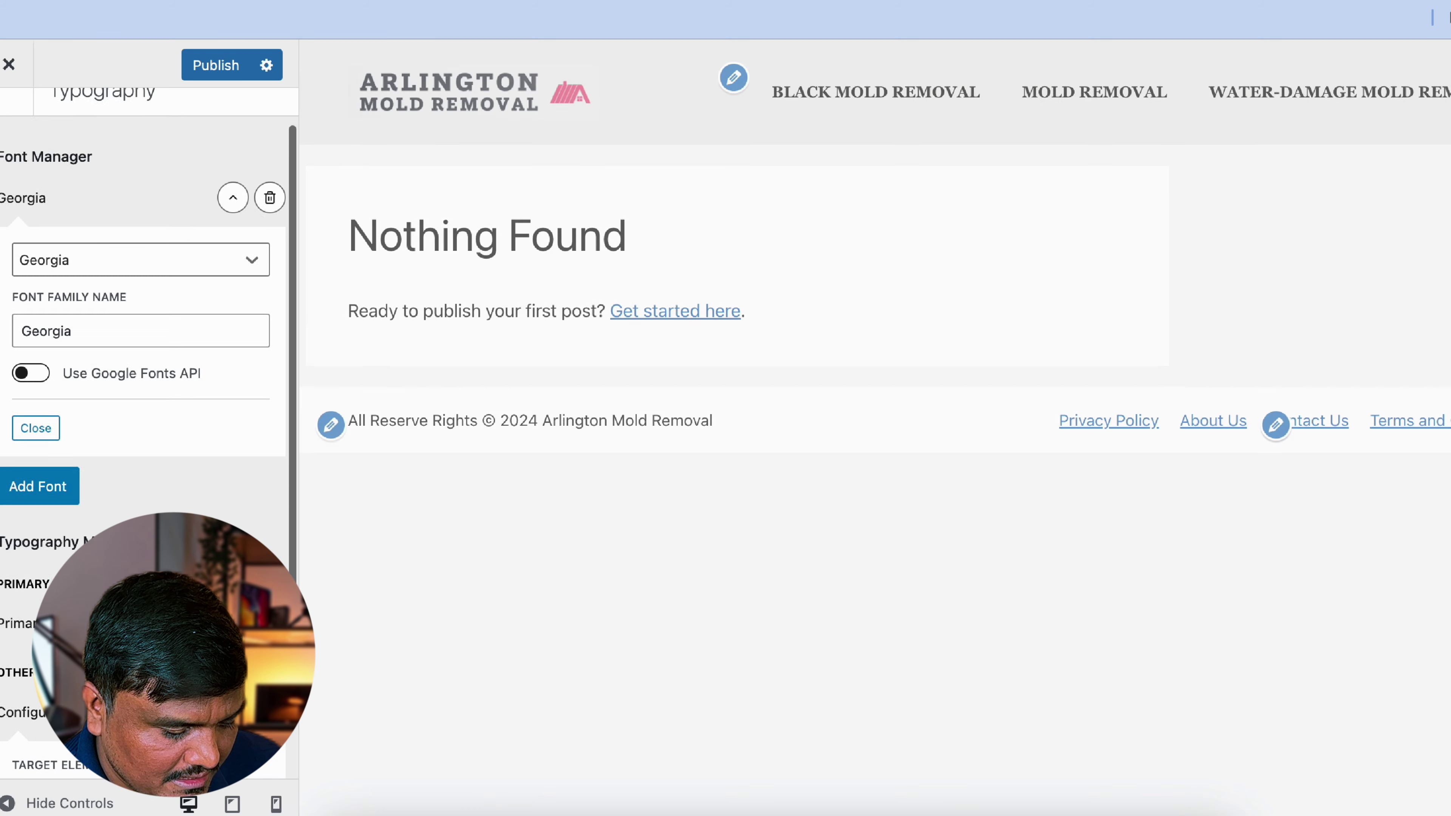
{"action": "left_click", "coordinate": [25, 603]}
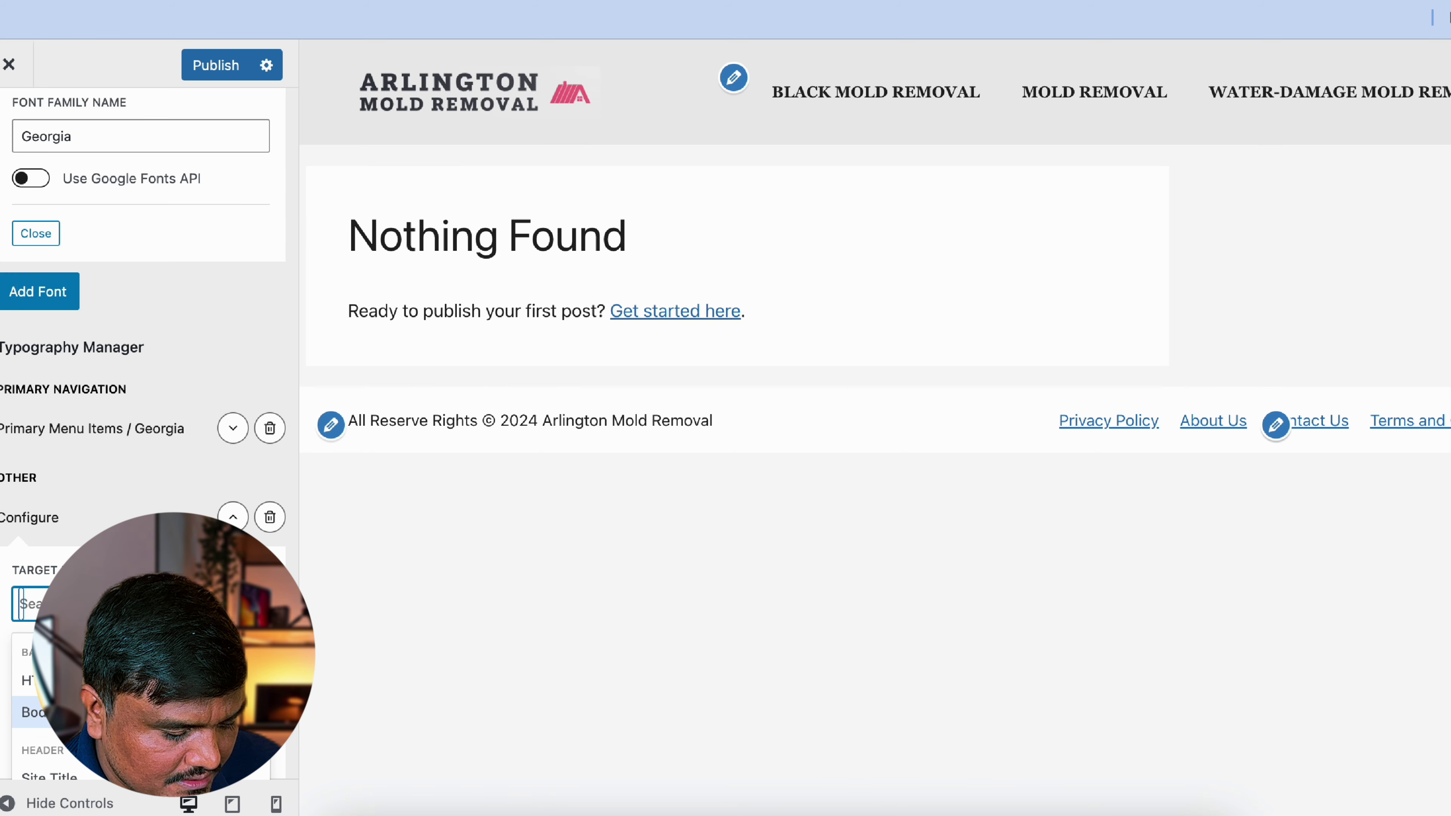
{"action": "left_click", "coordinate": [26, 662]}
{"action": "scroll", "coordinate": [143, 400], "scroll_direction": "down", "scroll_amount": 2}
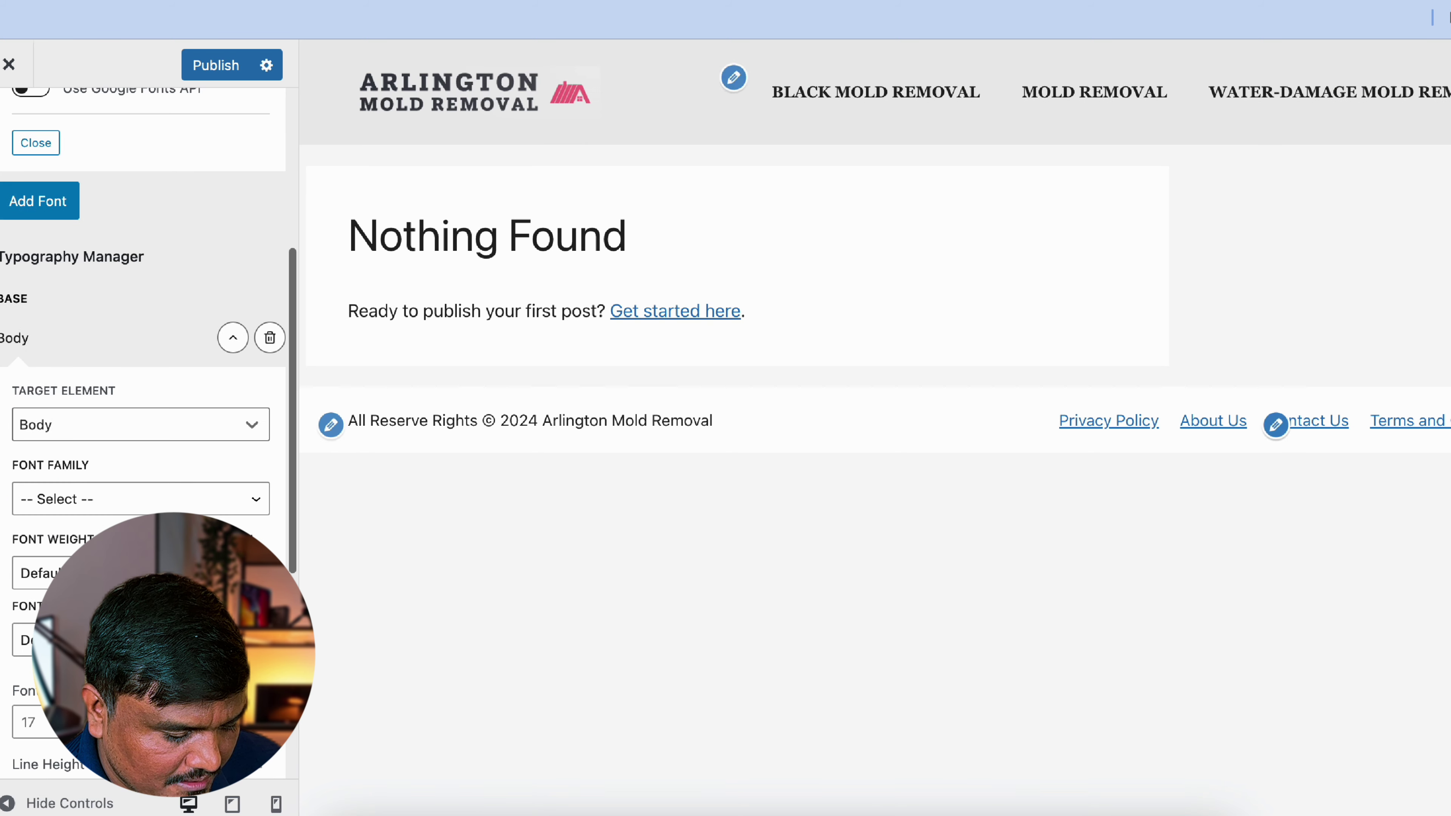
{"action": "left_click", "coordinate": [108, 503]}
{"action": "left_click", "coordinate": [108, 569]}
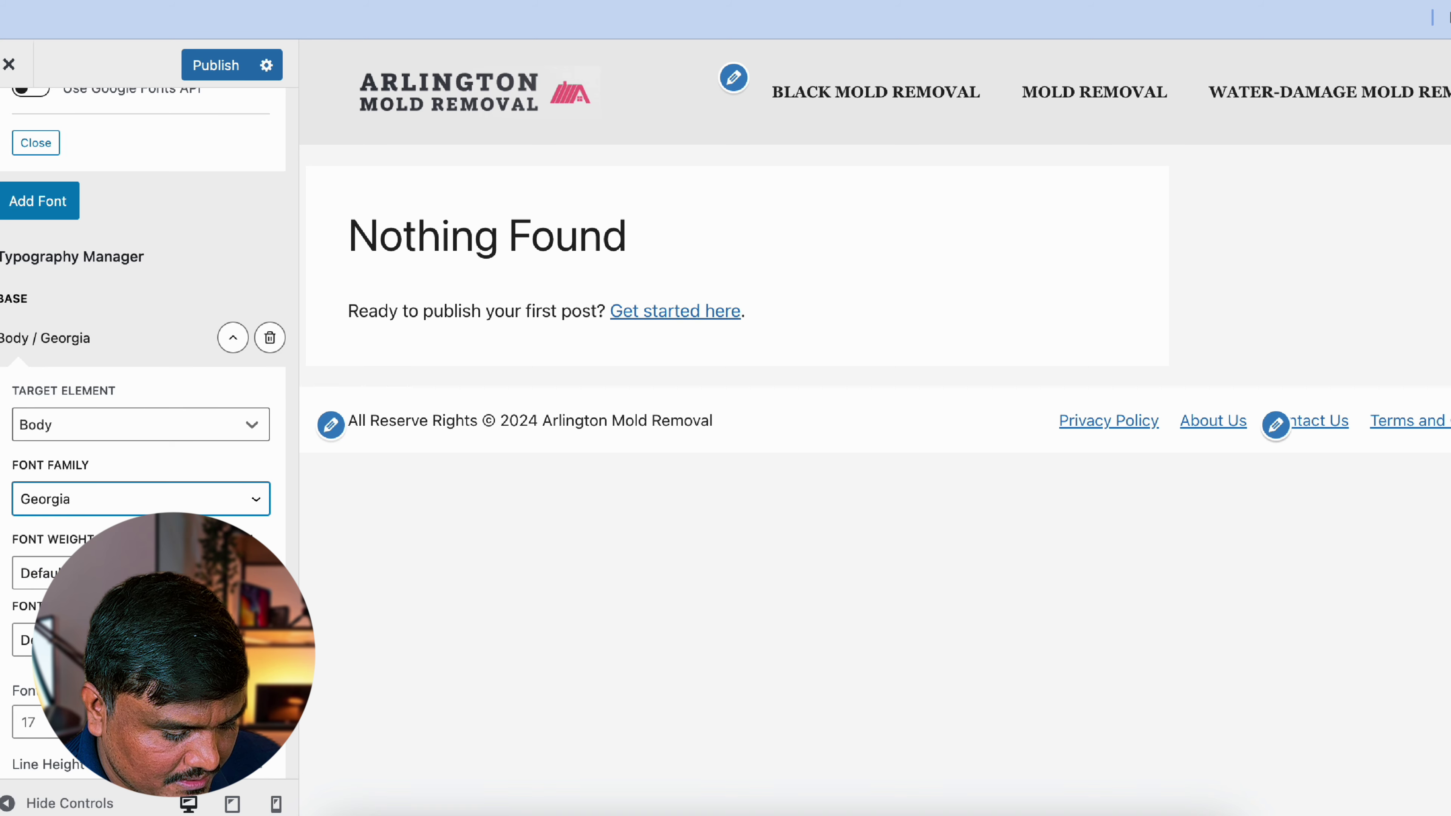
{"action": "scroll", "coordinate": [109, 569], "scroll_direction": "down", "scroll_amount": 4}
{"action": "scroll", "coordinate": [214, 493], "scroll_direction": "down", "scroll_amount": 3}
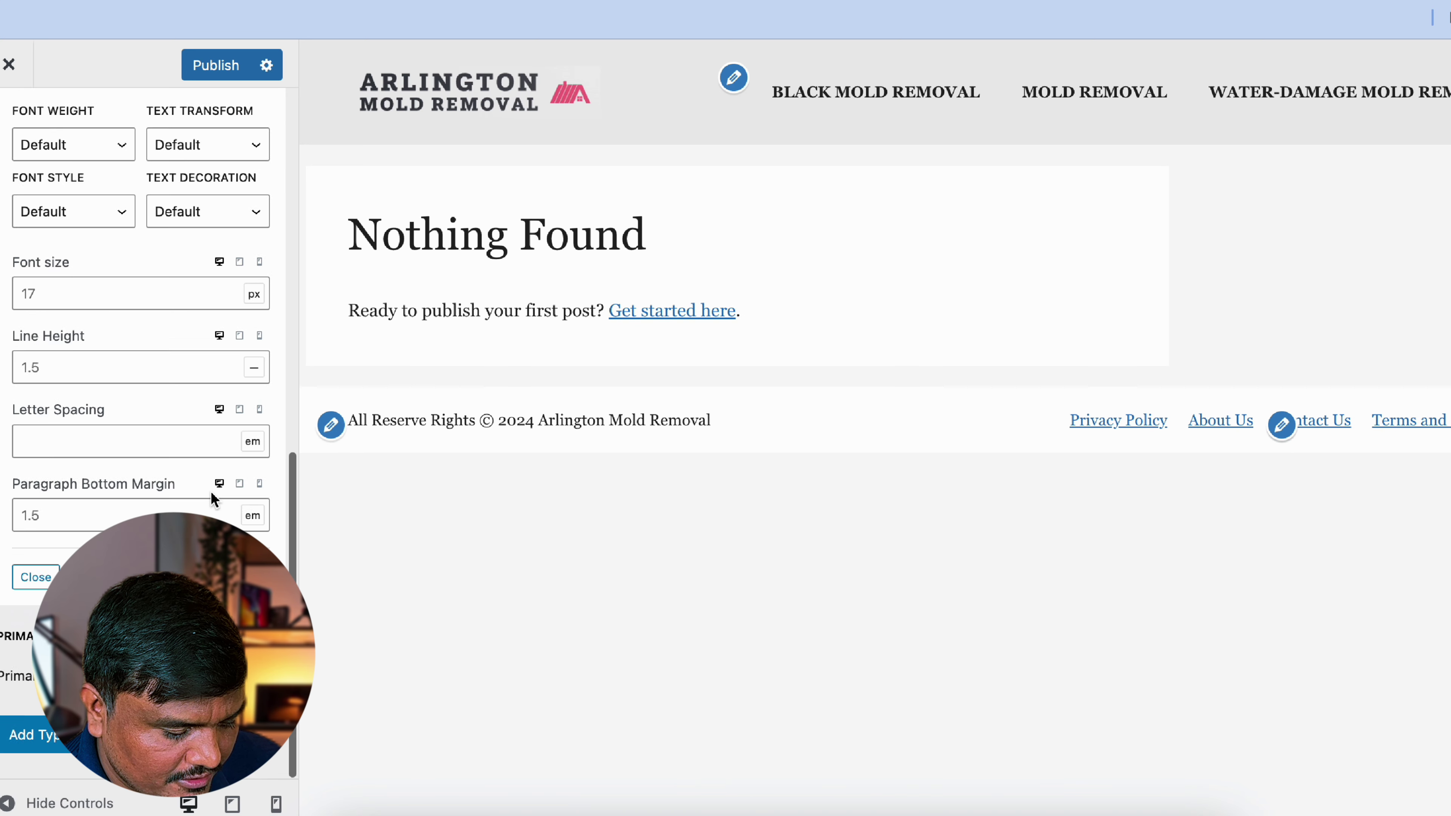
{"action": "scroll", "coordinate": [211, 492], "scroll_direction": "up", "scroll_amount": 8}
{"action": "left_click", "coordinate": [233, 386]}
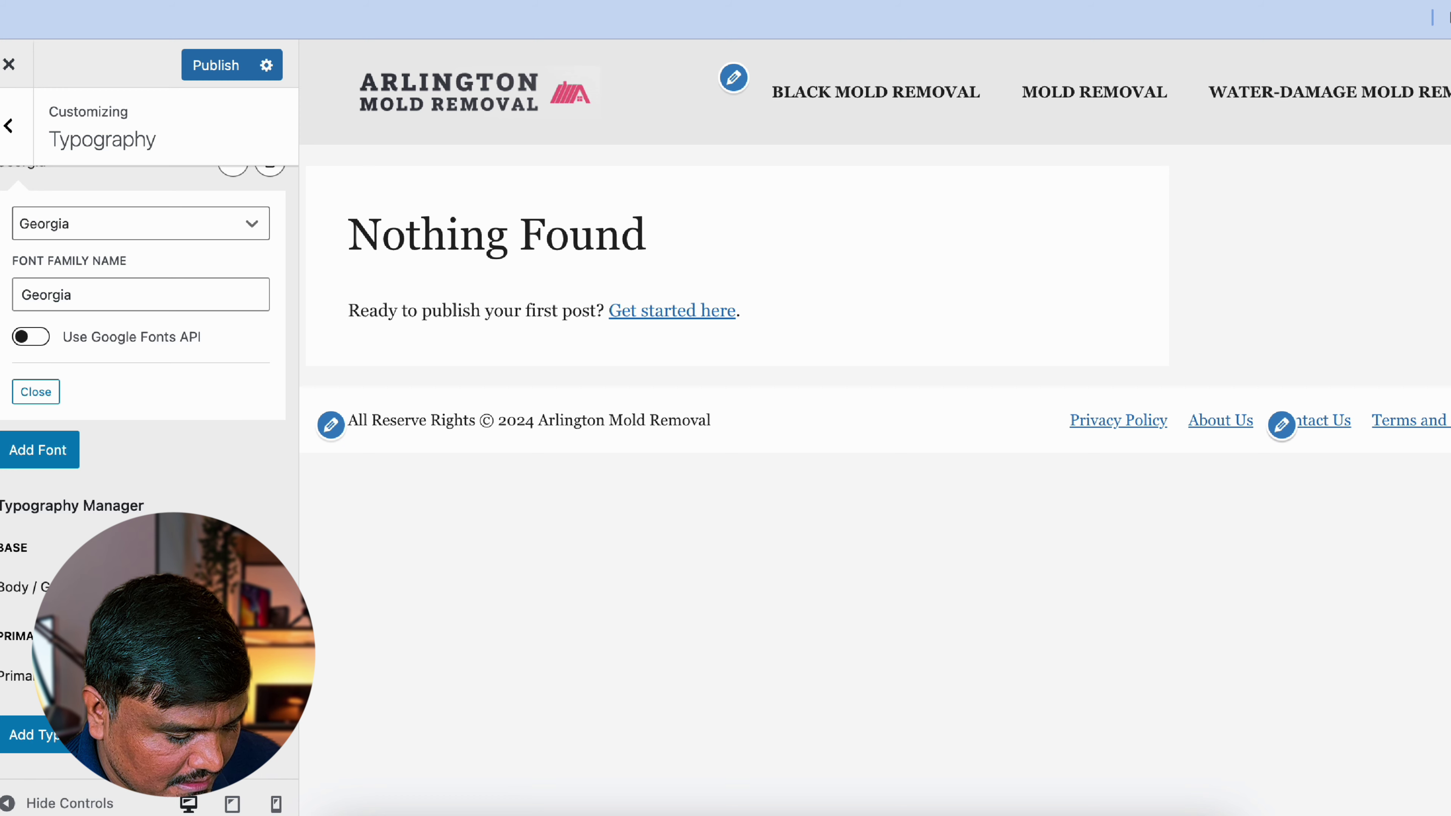
Add a typography entry targeting Heading 1 (H1), set its font family to Georgia, and collapse the entry.
{"action": "left_click", "coordinate": [23, 734]}
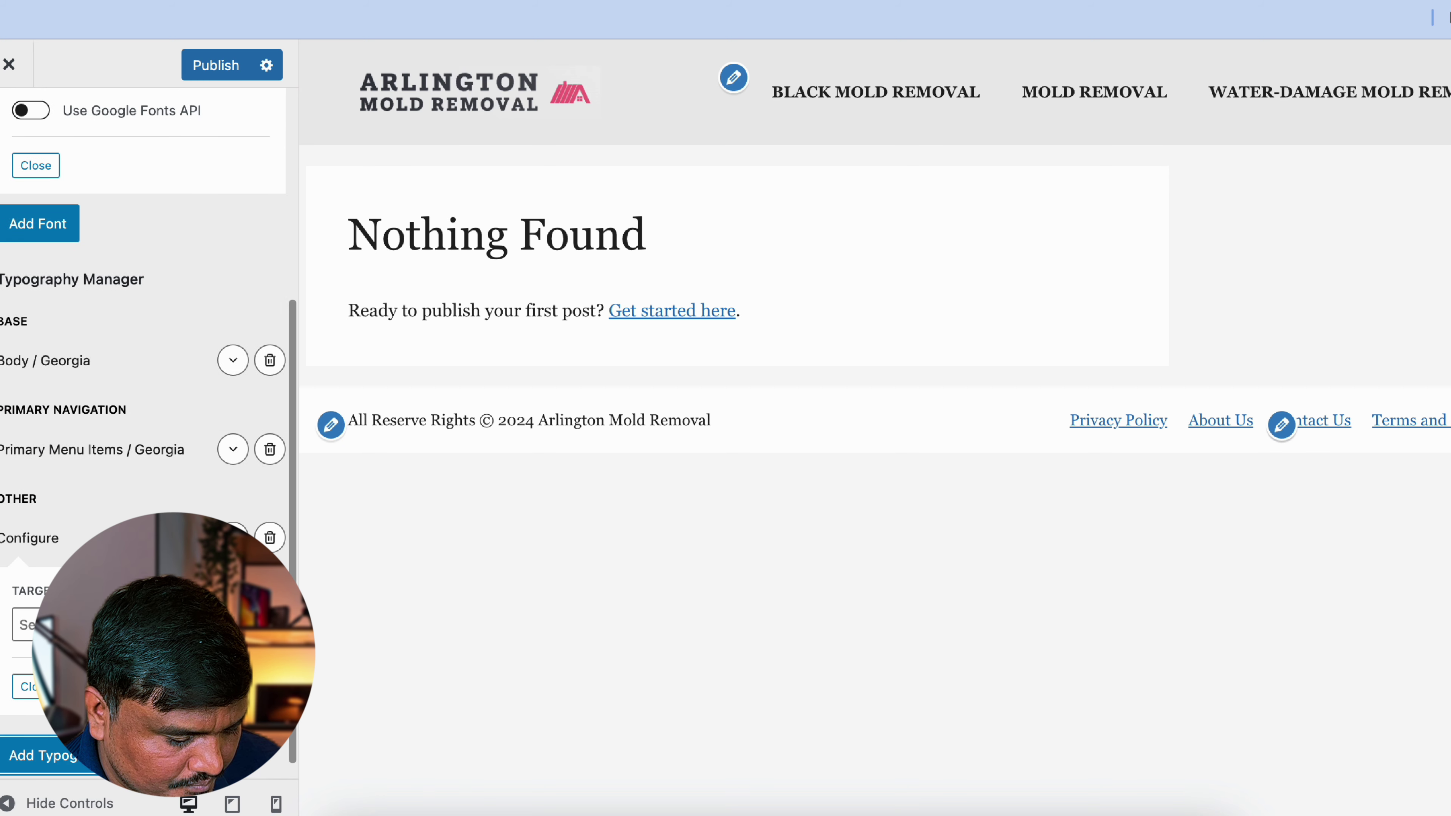
{"action": "left_click", "coordinate": [22, 624]}
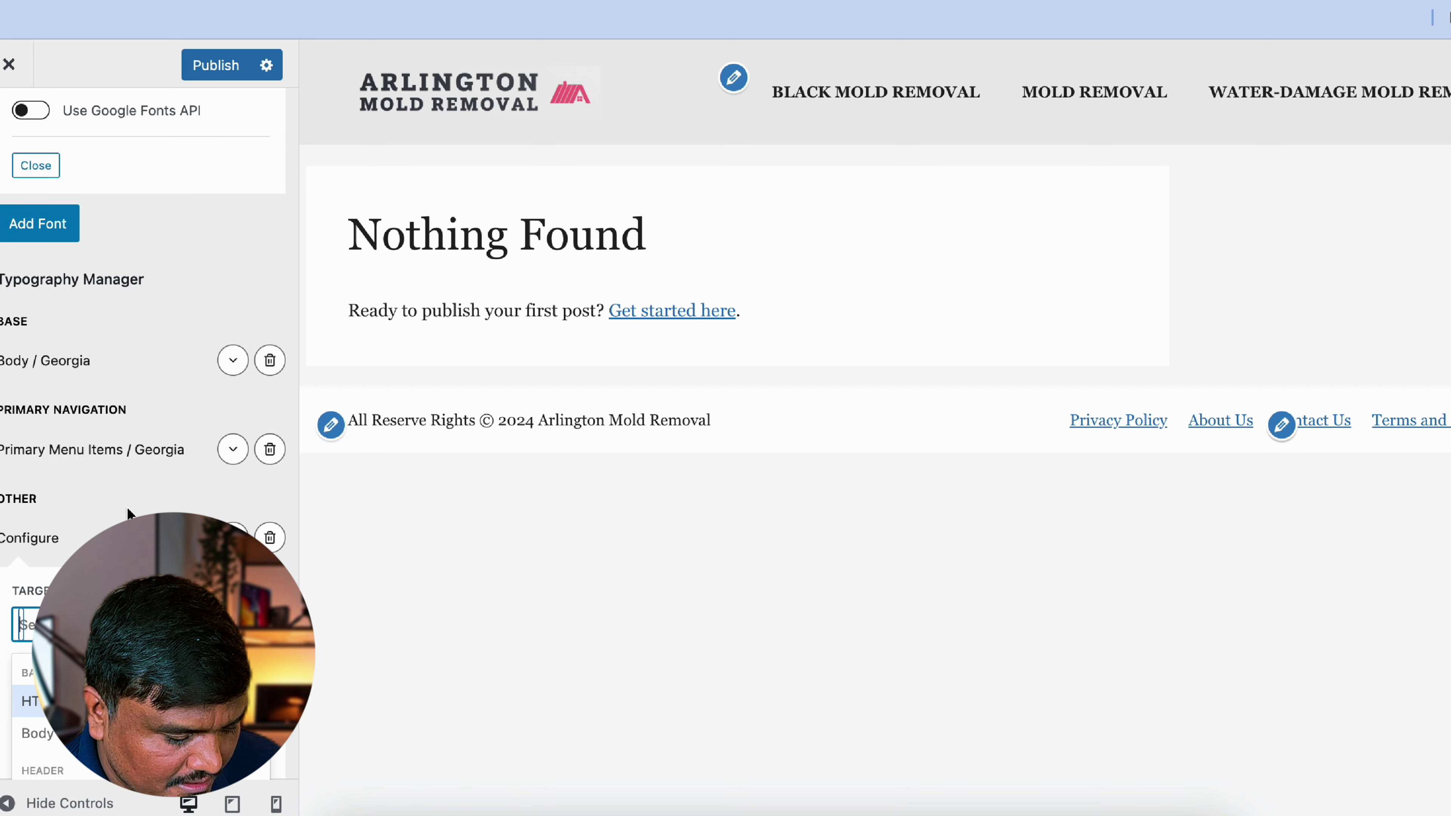
{"action": "scroll", "coordinate": [129, 512], "scroll_direction": "down", "scroll_amount": 5}
{"action": "scroll", "coordinate": [127, 511], "scroll_direction": "down", "scroll_amount": 5}
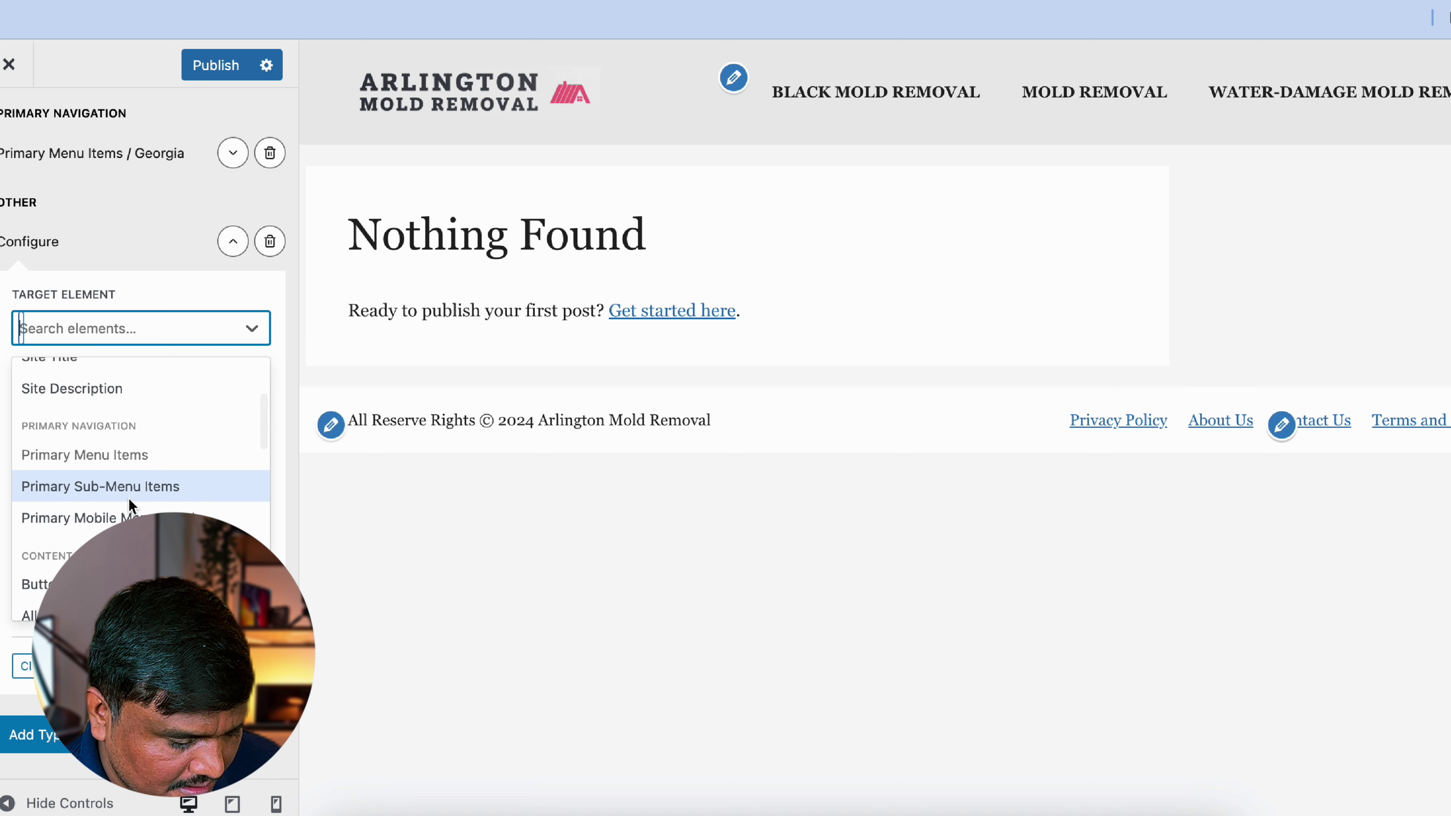
{"action": "scroll", "coordinate": [126, 510], "scroll_direction": "down", "scroll_amount": 1}
{"action": "left_click", "coordinate": [123, 478]}
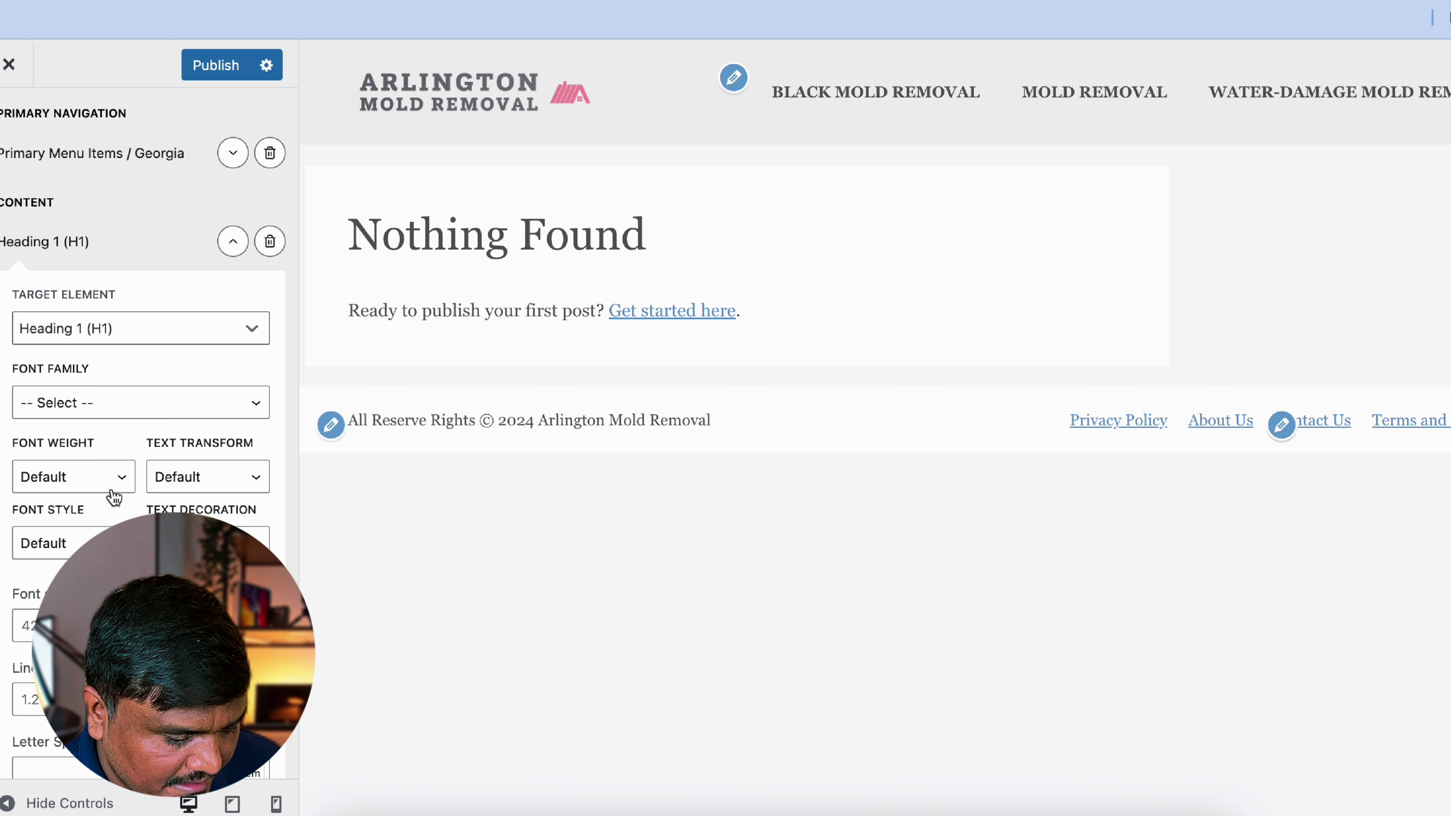
{"action": "left_click", "coordinate": [114, 402]}
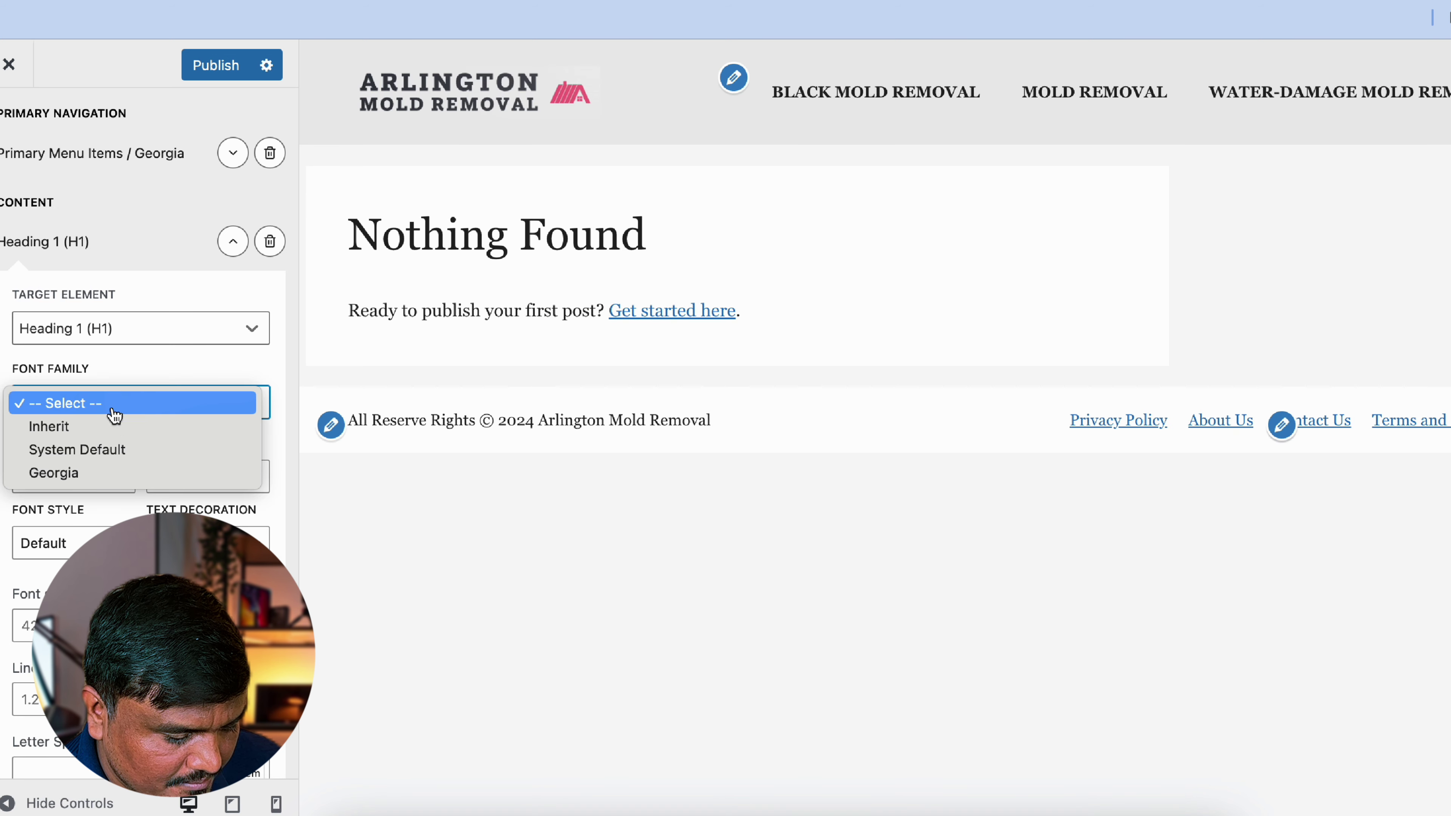
{"action": "left_click", "coordinate": [112, 472]}
{"action": "scroll", "coordinate": [143, 400], "scroll_direction": "down", "scroll_amount": 5}
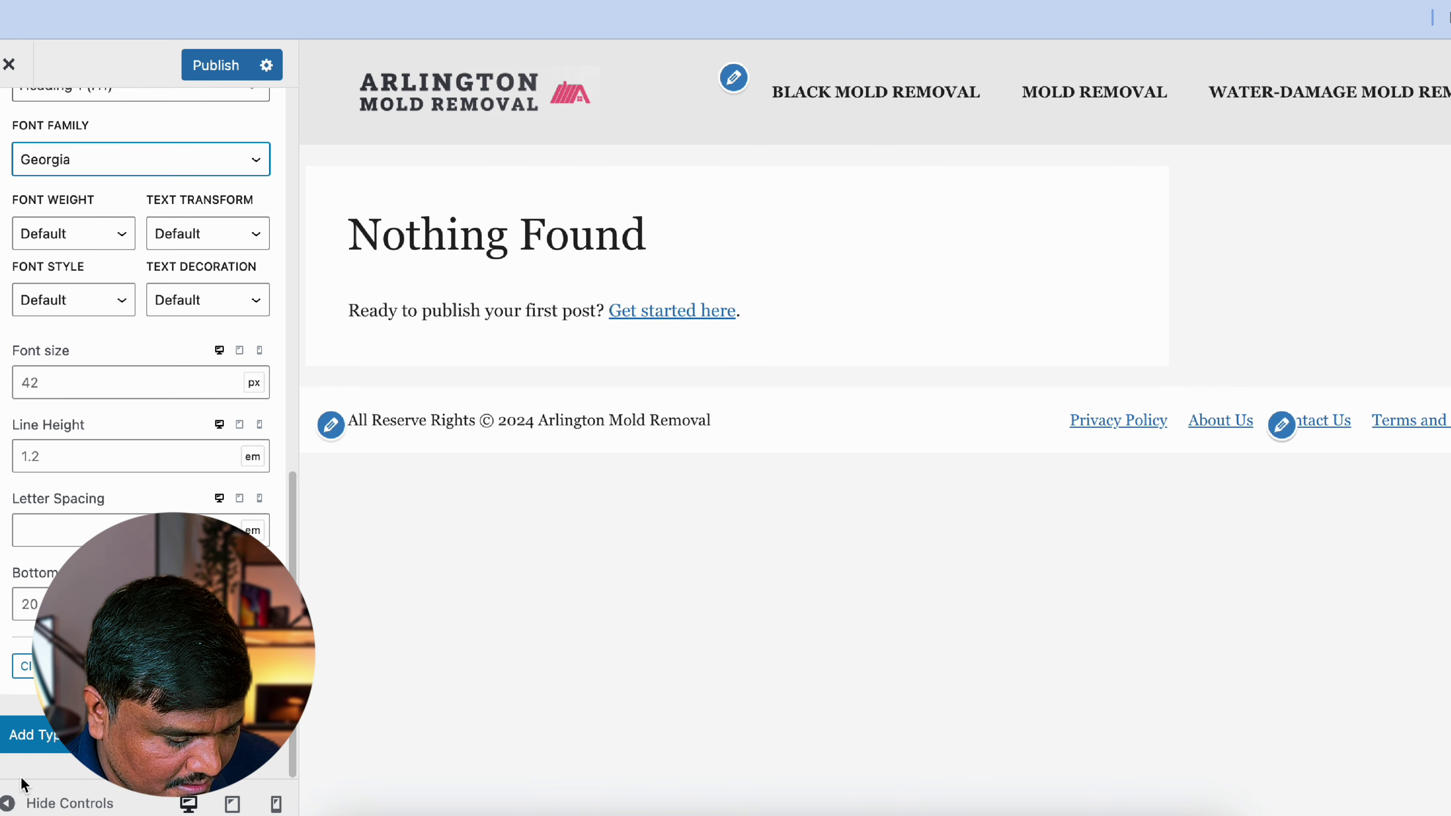
{"action": "left_click", "coordinate": [24, 666]}
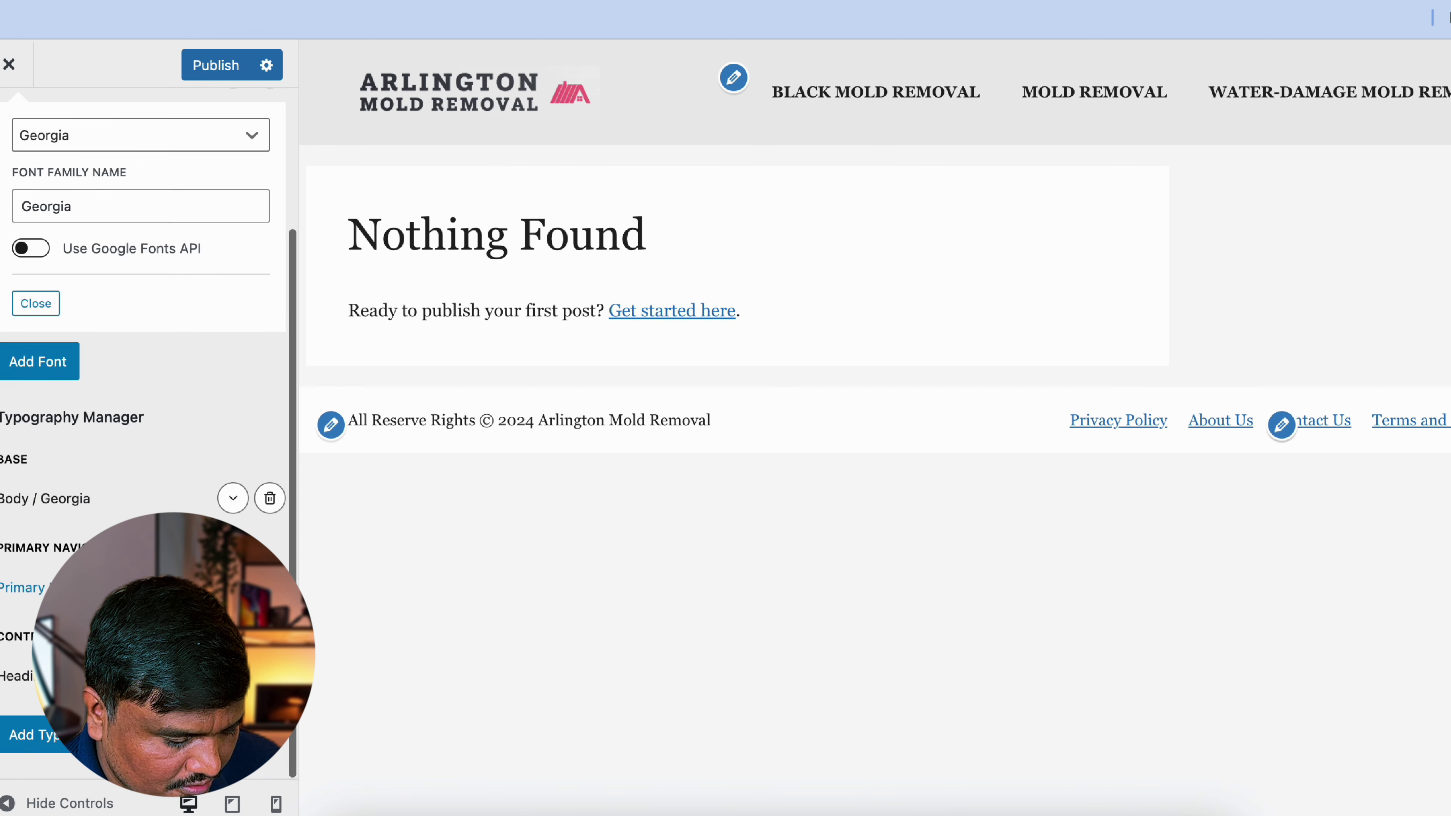
Add a typography entry targeting Heading 2 (H2), set its font family to Georgia, and collapse the entry.
{"action": "left_click", "coordinate": [36, 304]}
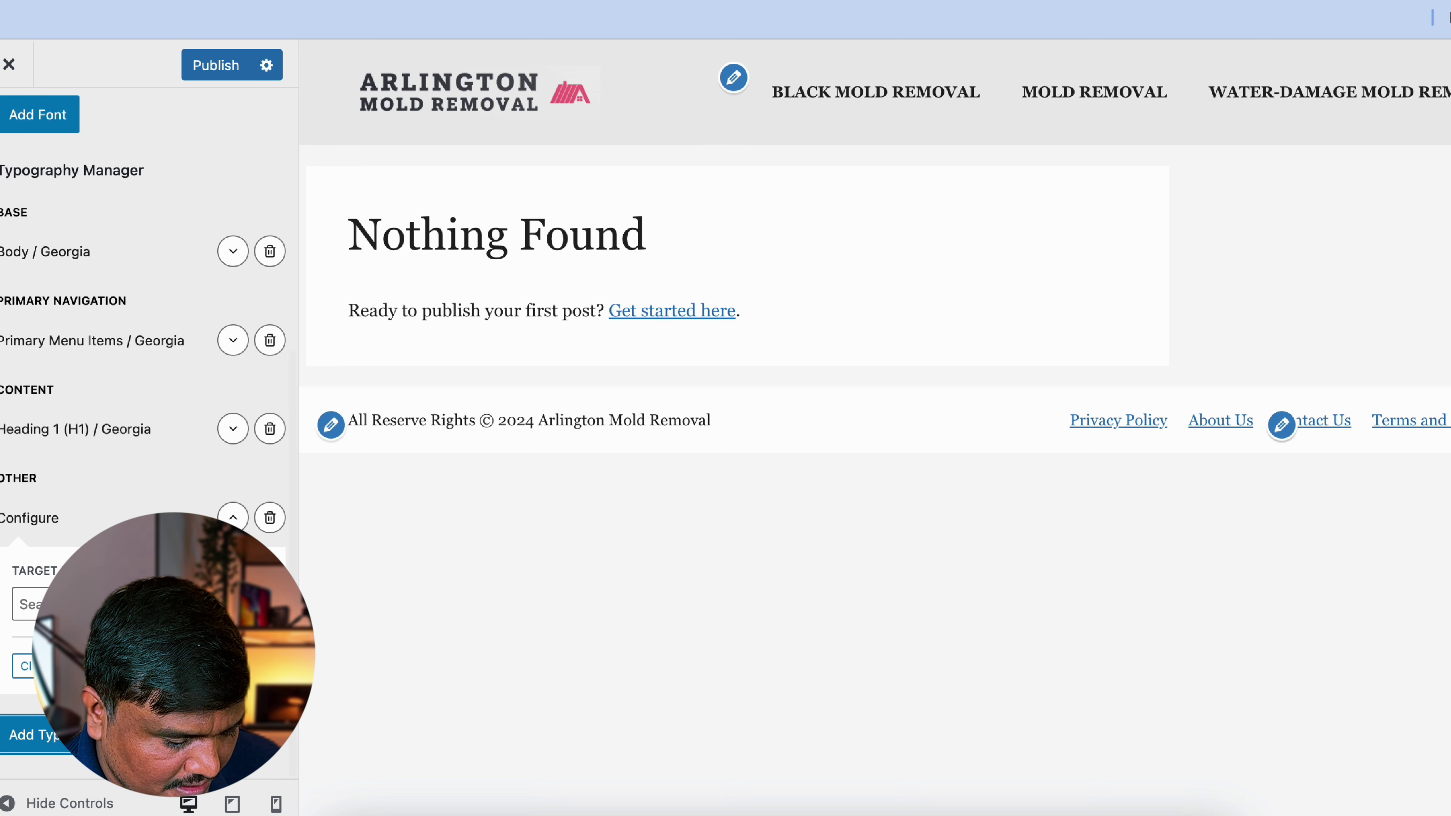
{"action": "left_click", "coordinate": [25, 604]}
{"action": "key", "text": "Down"}
{"action": "key", "text": "Down"}
{"action": "key", "text": "Down"}
{"action": "key", "text": "Down"}
{"action": "key", "text": "Down"}
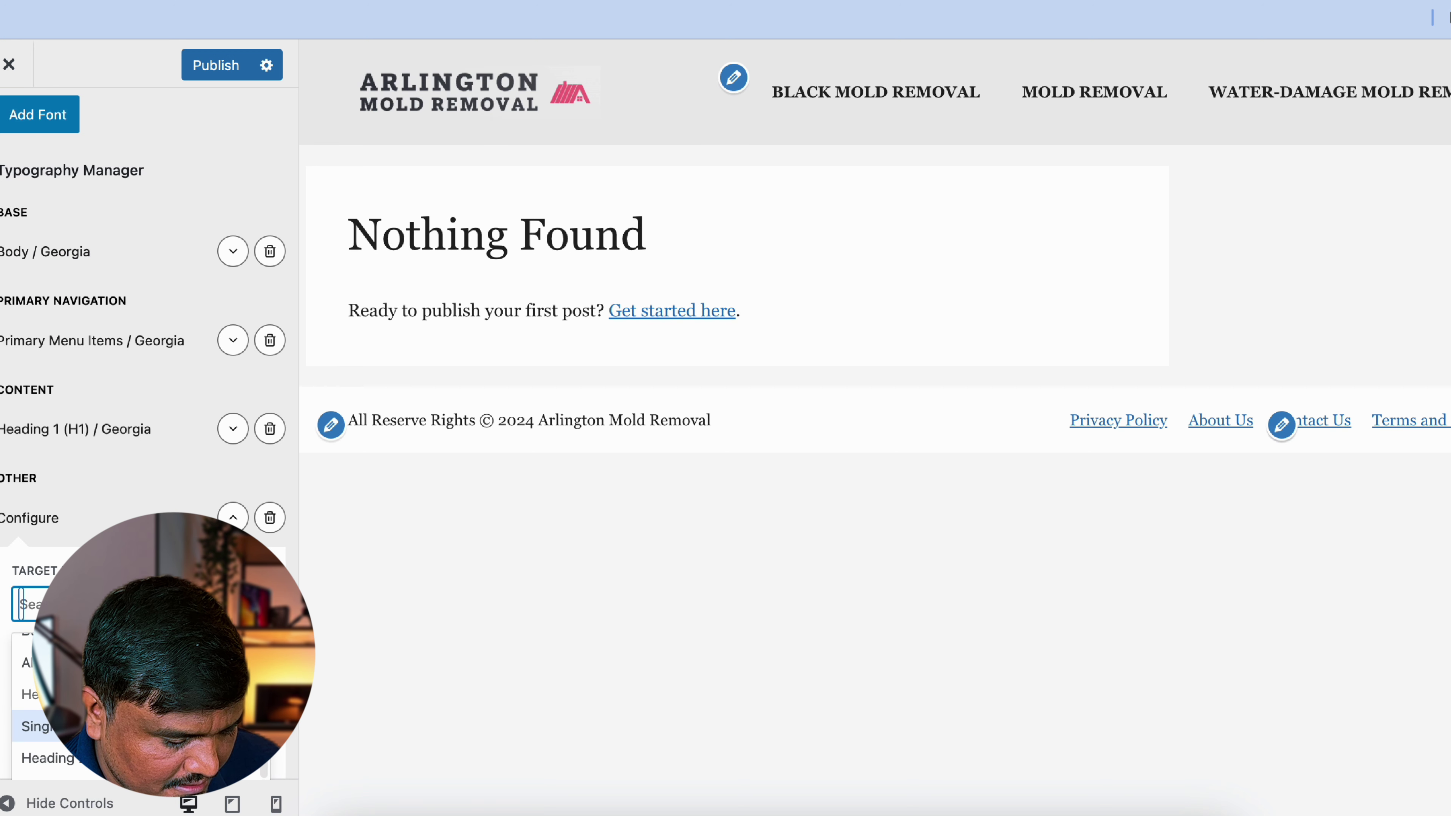
{"action": "key", "text": "Return"}
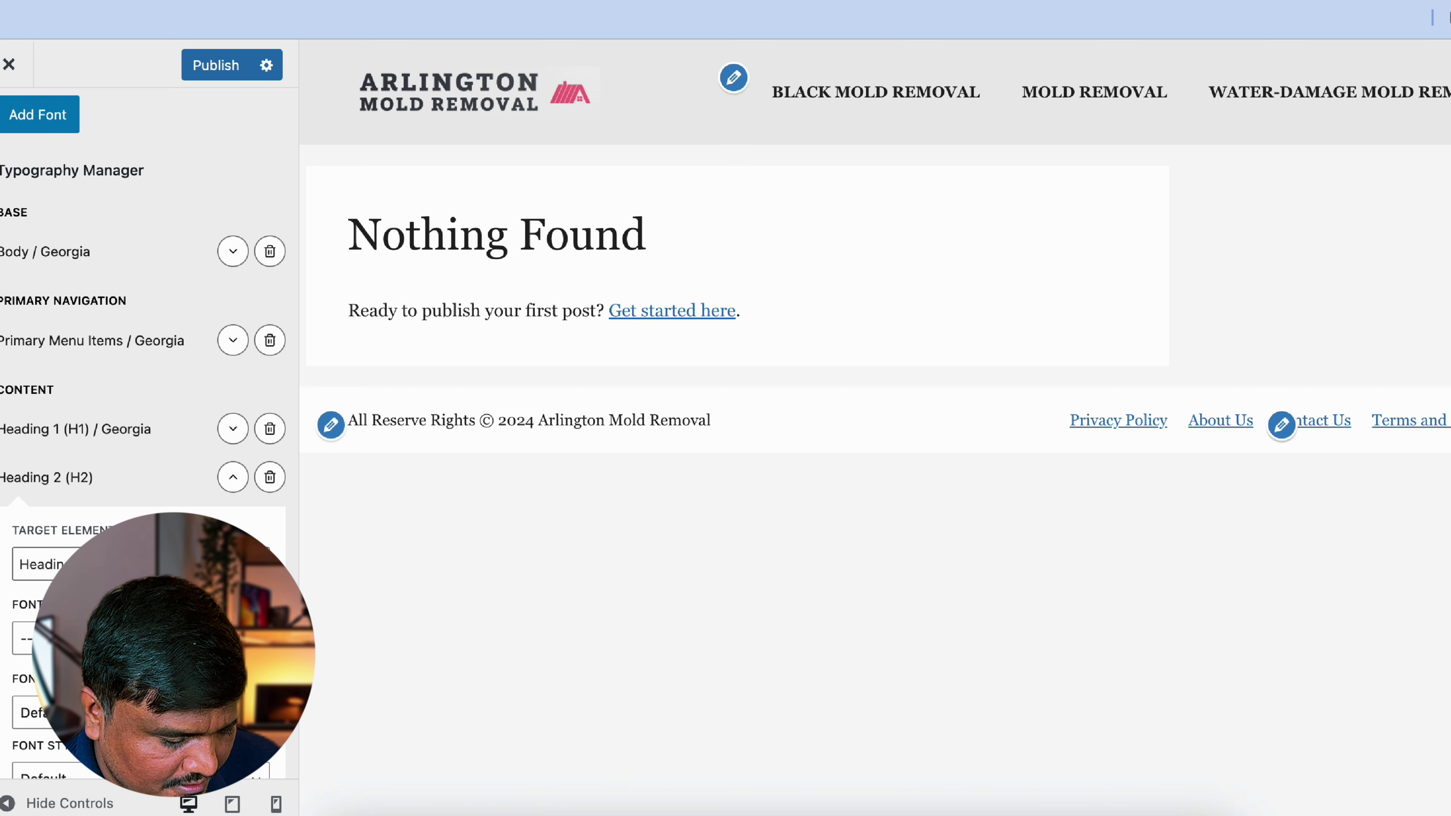
{"action": "left_click", "coordinate": [23, 638]}
{"action": "key", "text": "Return"}
{"action": "scroll", "coordinate": [143, 400], "scroll_direction": "down", "scroll_amount": 5}
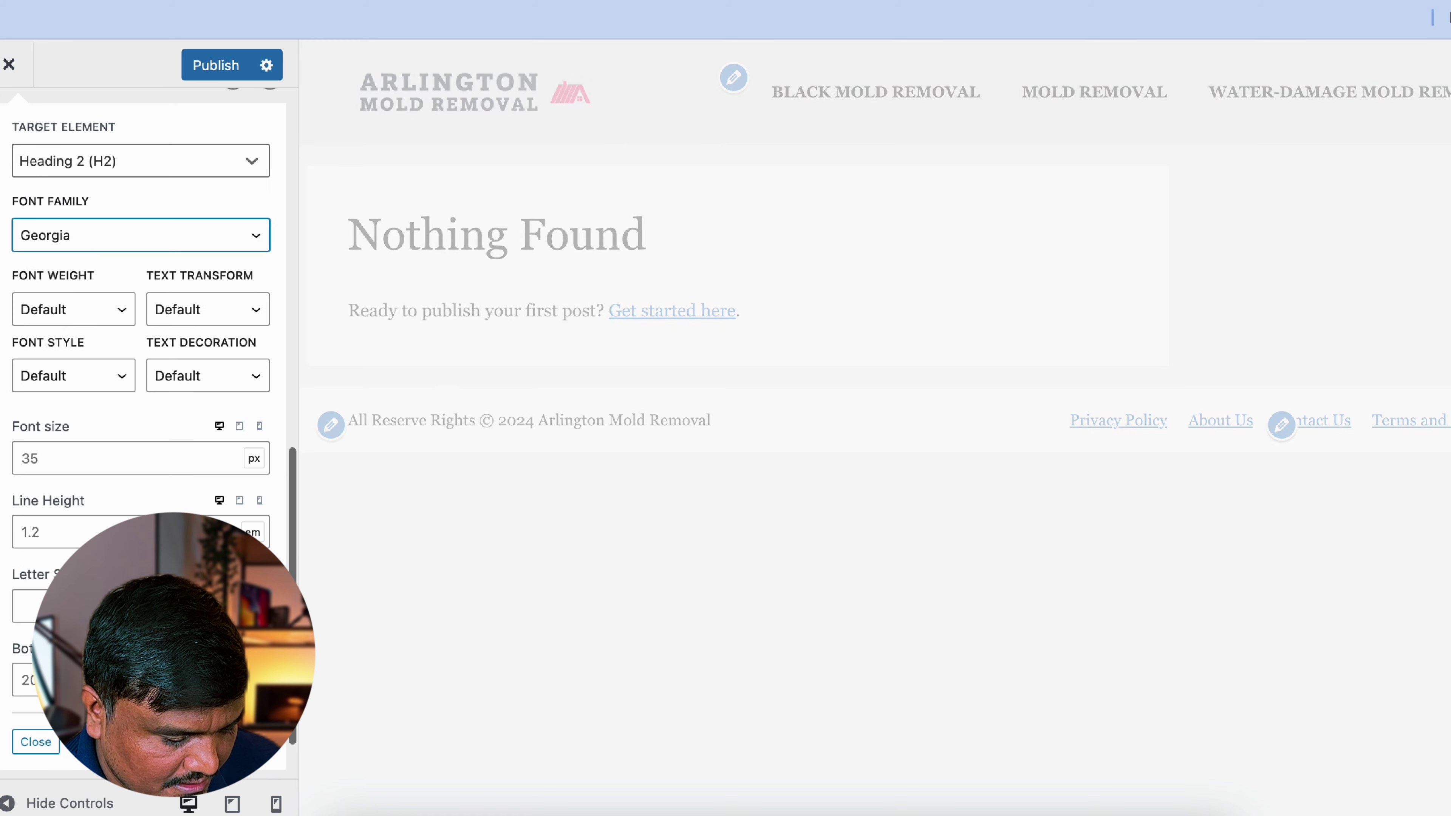
{"action": "left_click", "coordinate": [26, 666]}
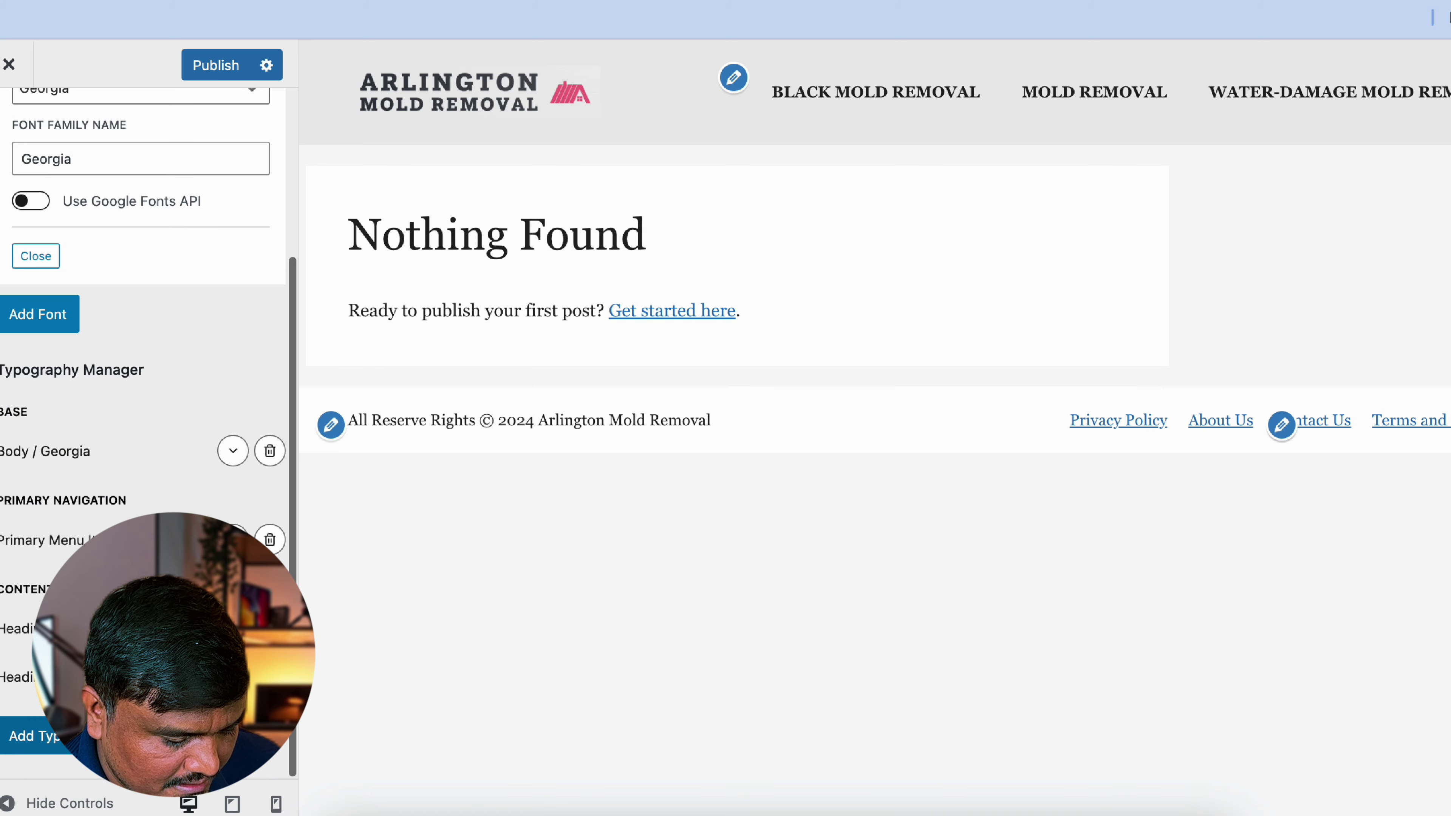
Add a typography entry targeting Heading 3 (H3) and return to the main customizer sections.
{"action": "scroll", "coordinate": [143, 400], "scroll_direction": "down", "scroll_amount": 3}
{"action": "left_click", "coordinate": [23, 606]}
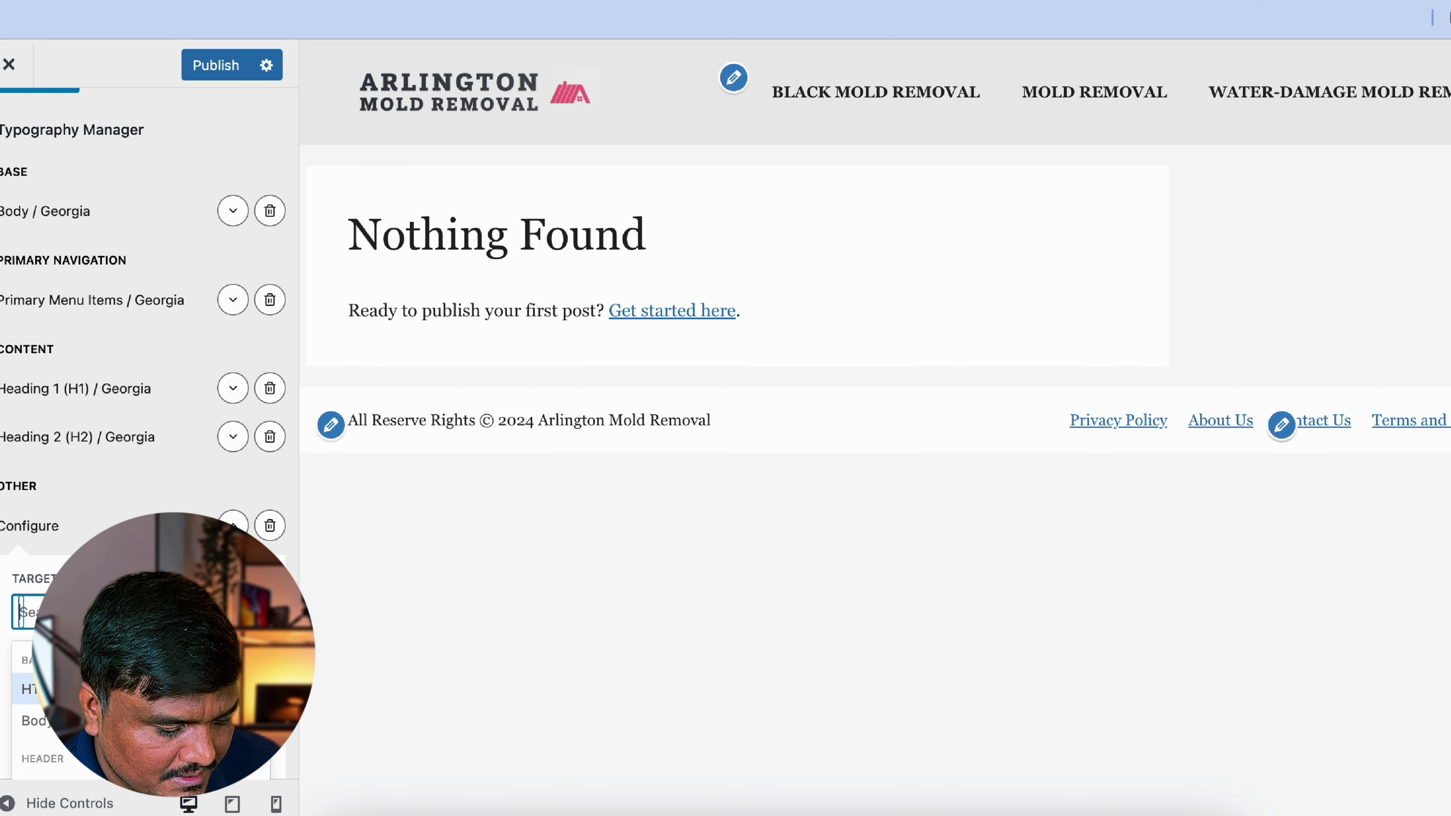
{"action": "scroll", "coordinate": [140, 489], "scroll_direction": "down", "scroll_amount": 5}
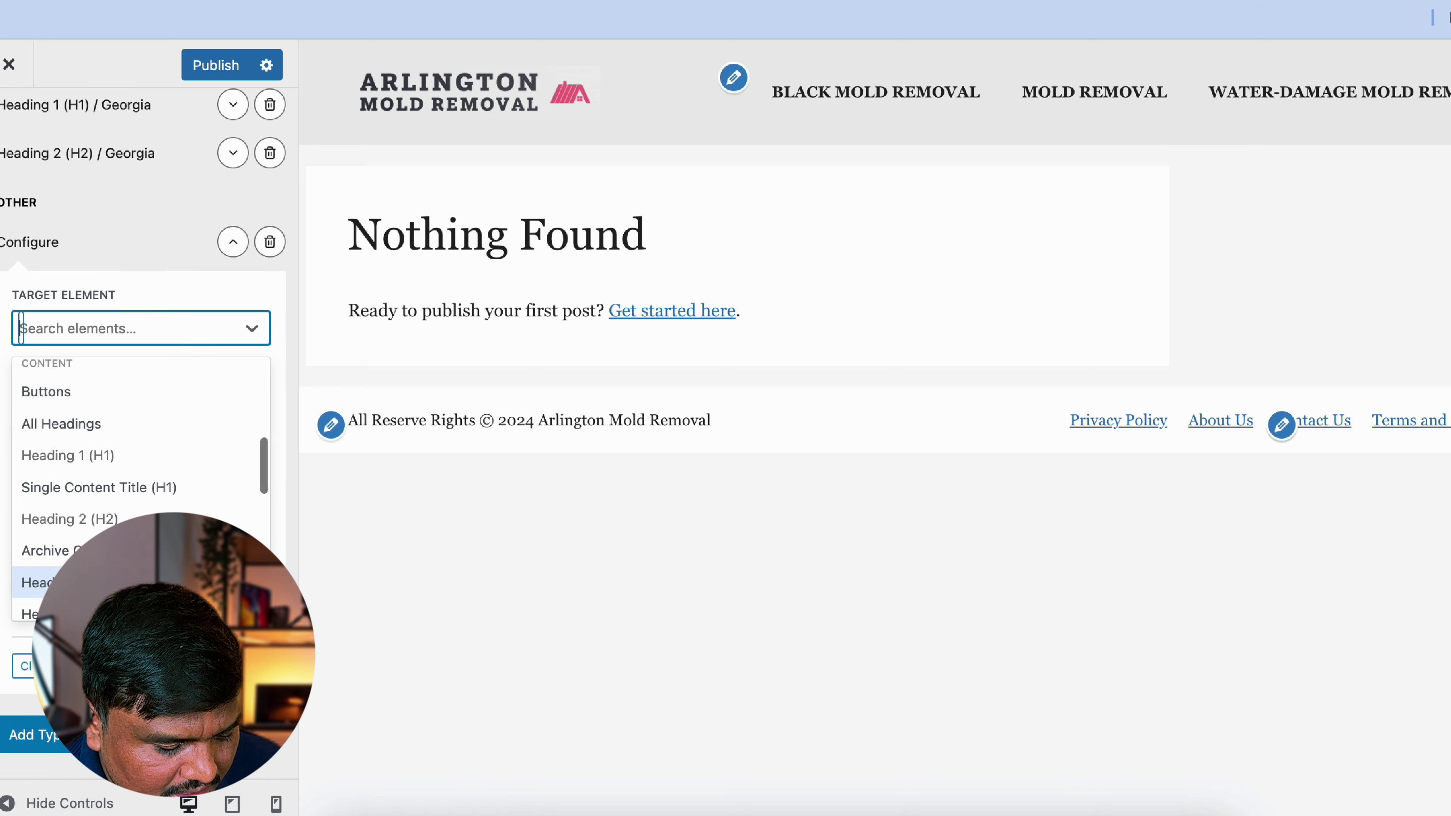
{"action": "scroll", "coordinate": [140, 489], "scroll_direction": "down", "scroll_amount": 2}
{"action": "left_click", "coordinate": [68, 512]}
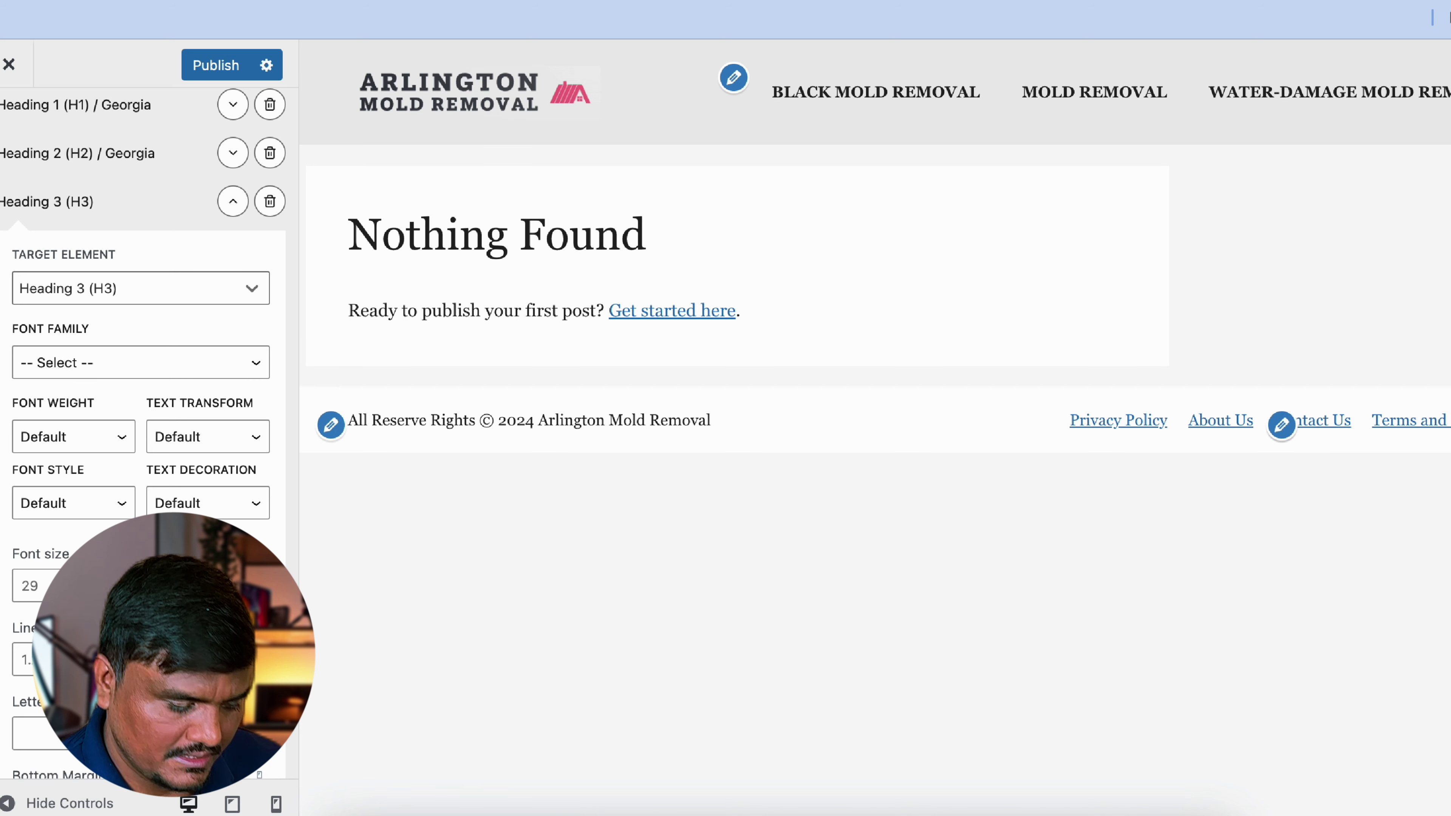
{"action": "scroll", "coordinate": [136, 454], "scroll_direction": "up", "scroll_amount": 8}
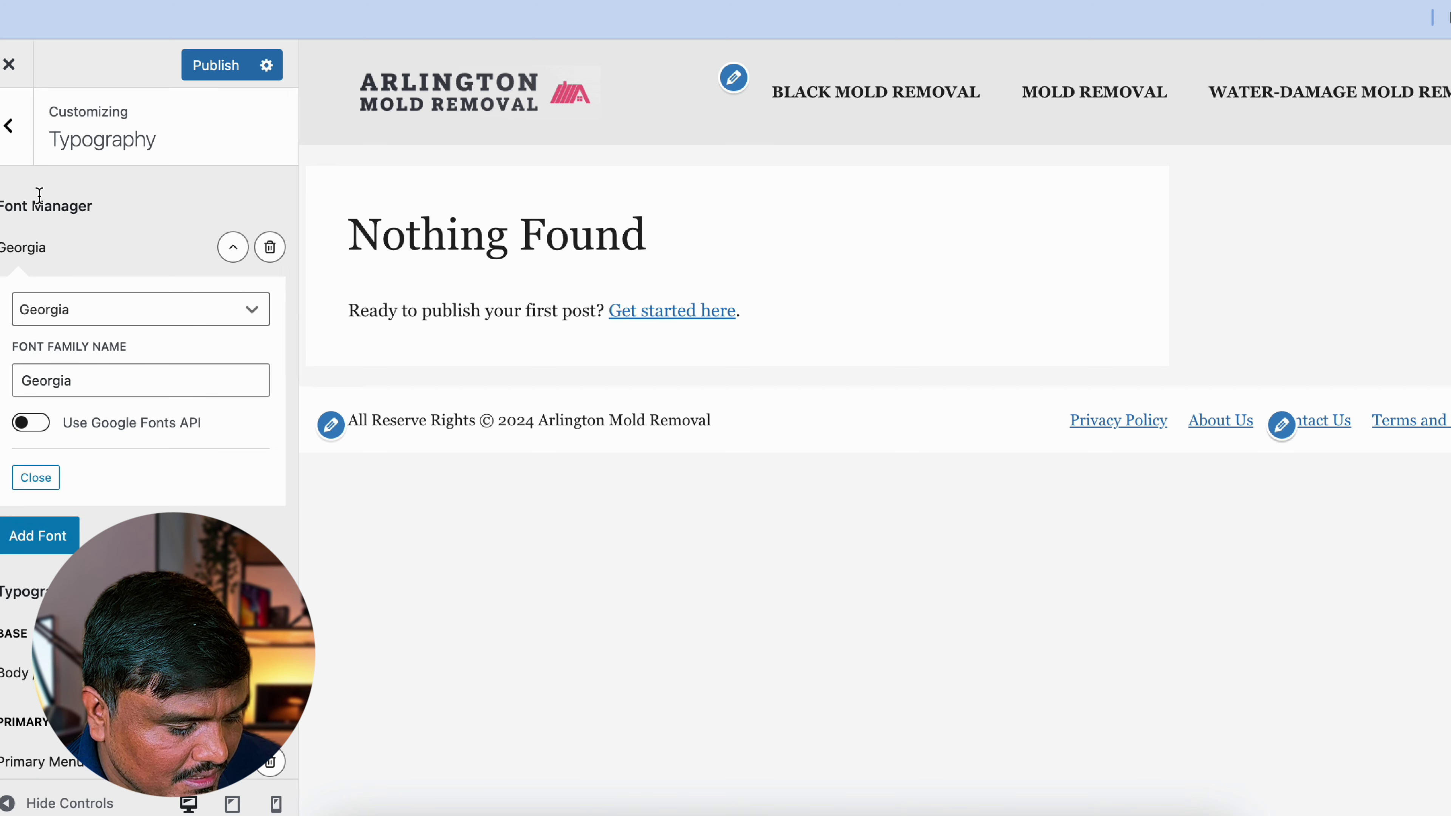
{"action": "left_click", "coordinate": [13, 163]}
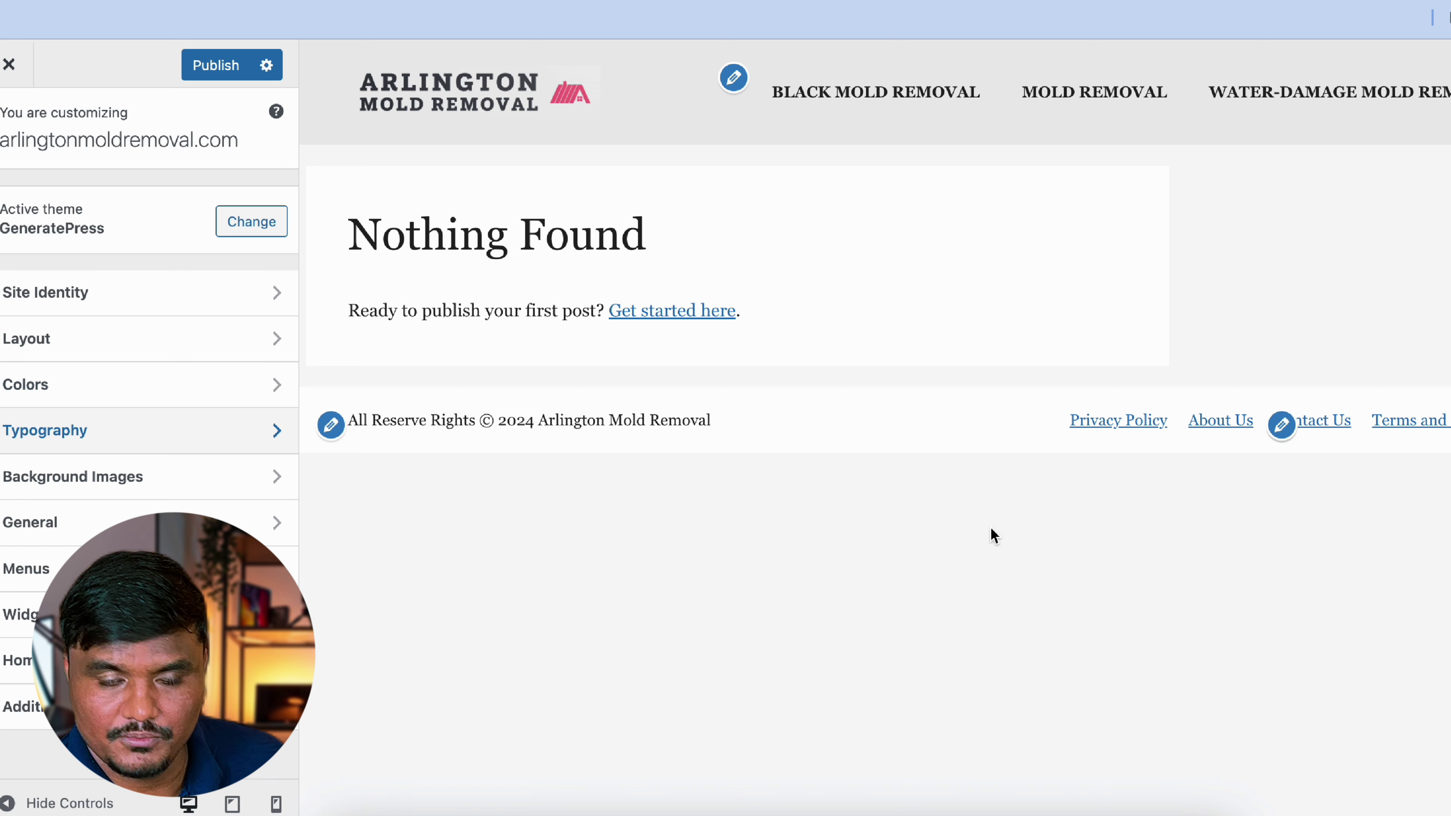
Set Underline Links to Never in the General settings and publish the customizations.
{"action": "left_click_drag", "start_coordinate": [748, 305], "coordinate": [600, 303]}
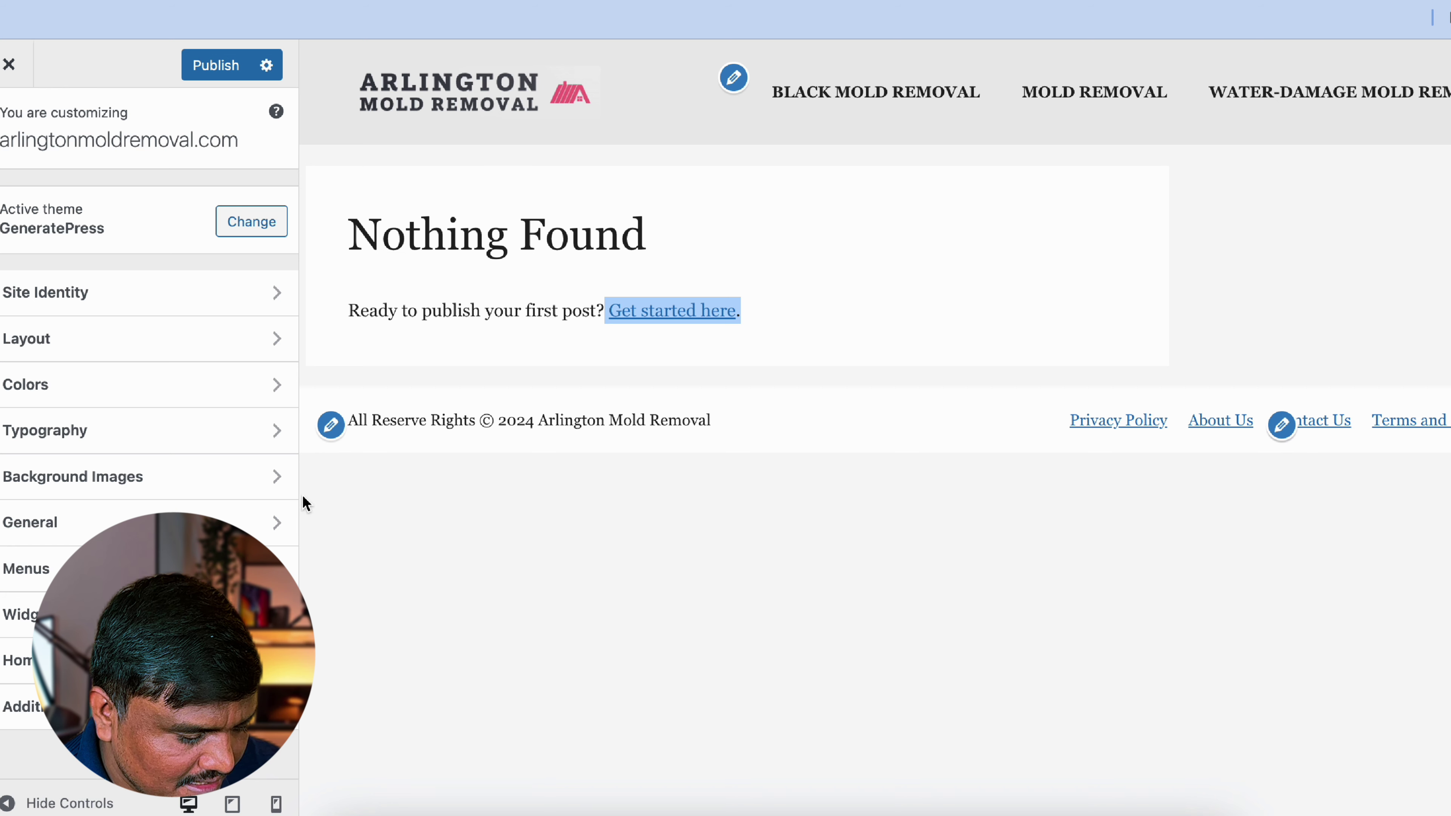
{"action": "left_click", "coordinate": [268, 520]}
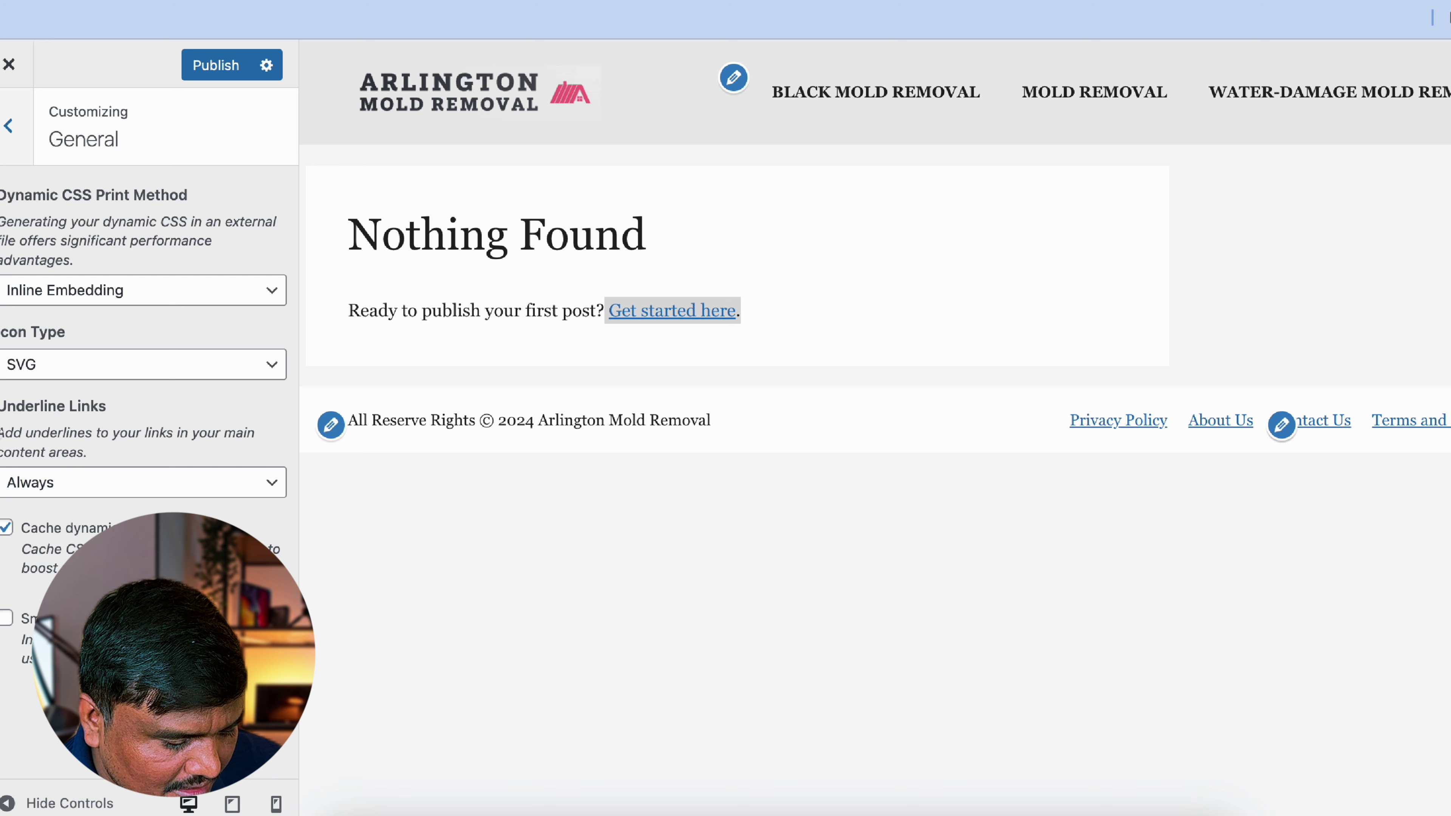
{"action": "left_click", "coordinate": [117, 419]}
{"action": "left_click", "coordinate": [94, 486]}
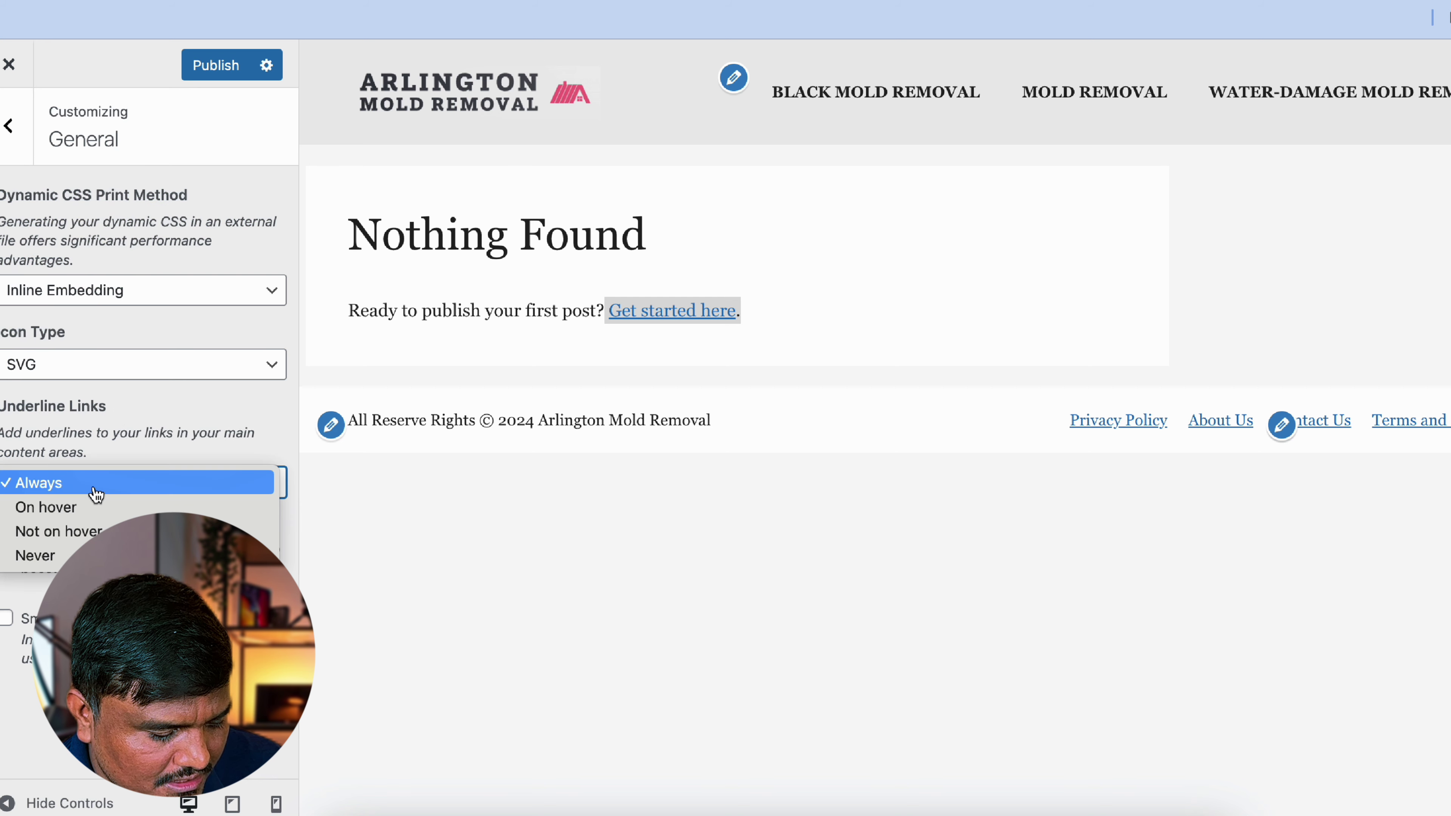
{"action": "left_click", "coordinate": [34, 554]}
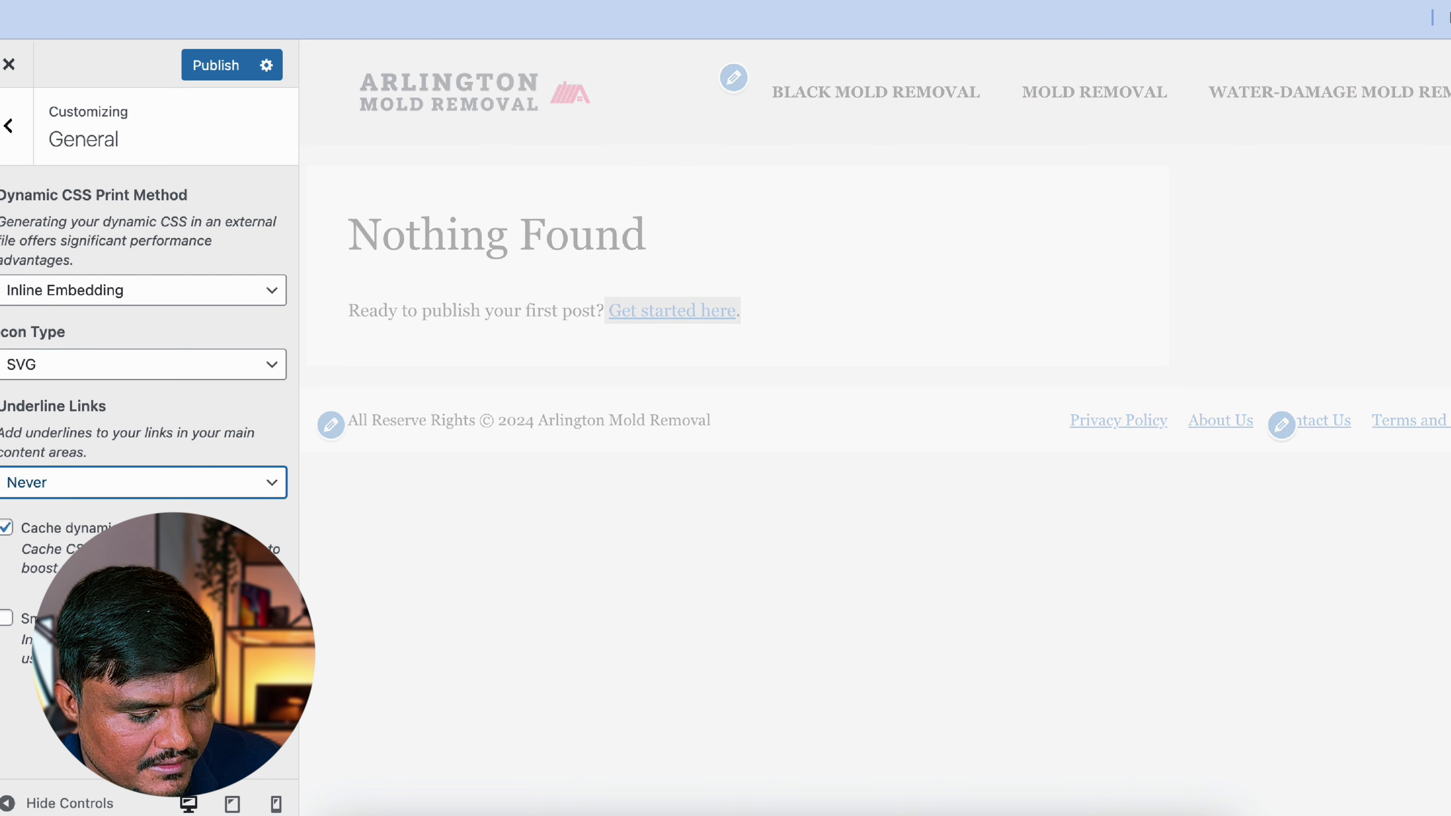
{"action": "key", "text": "Escape"}
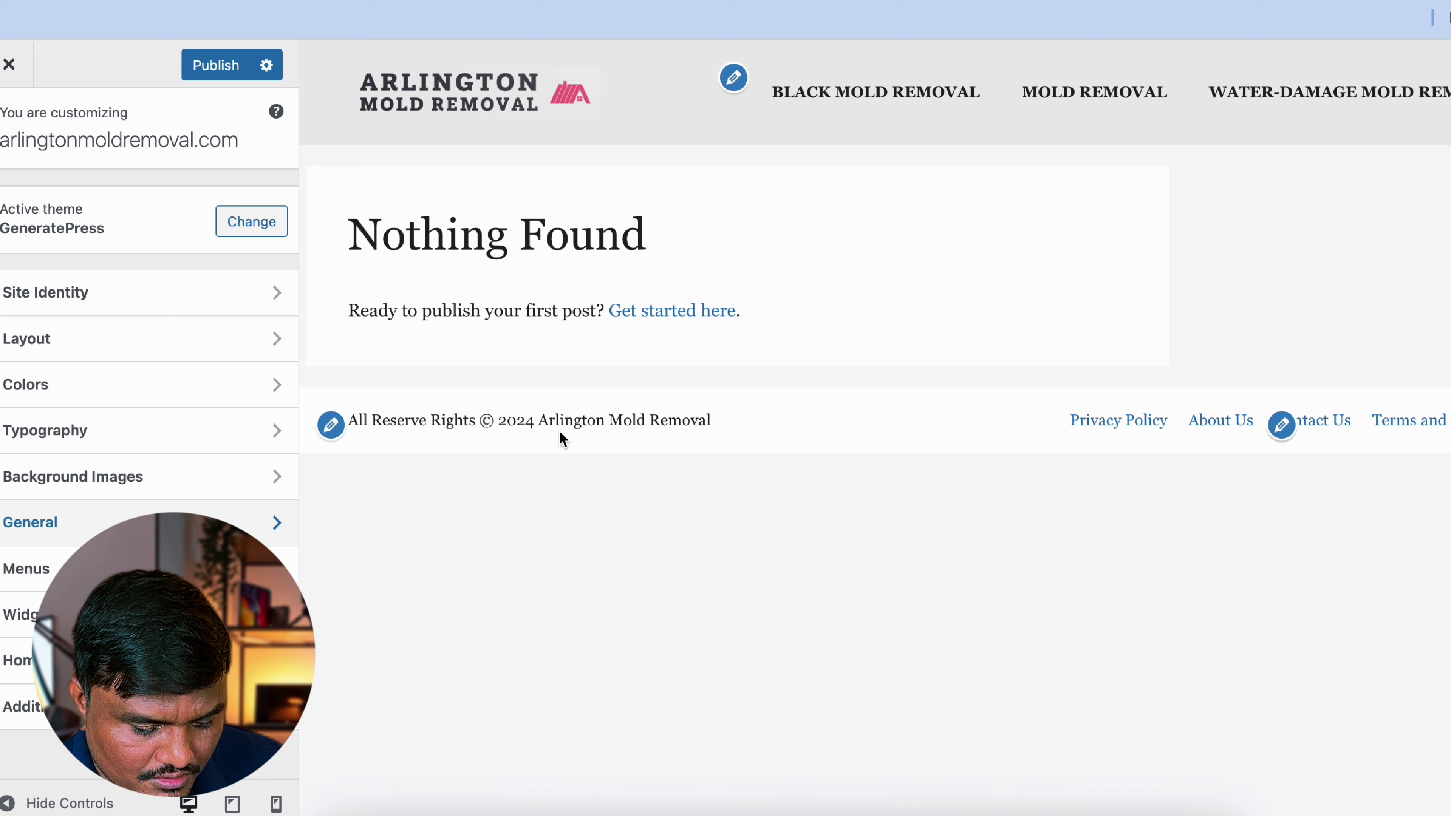
{"action": "left_click", "coordinate": [201, 75]}
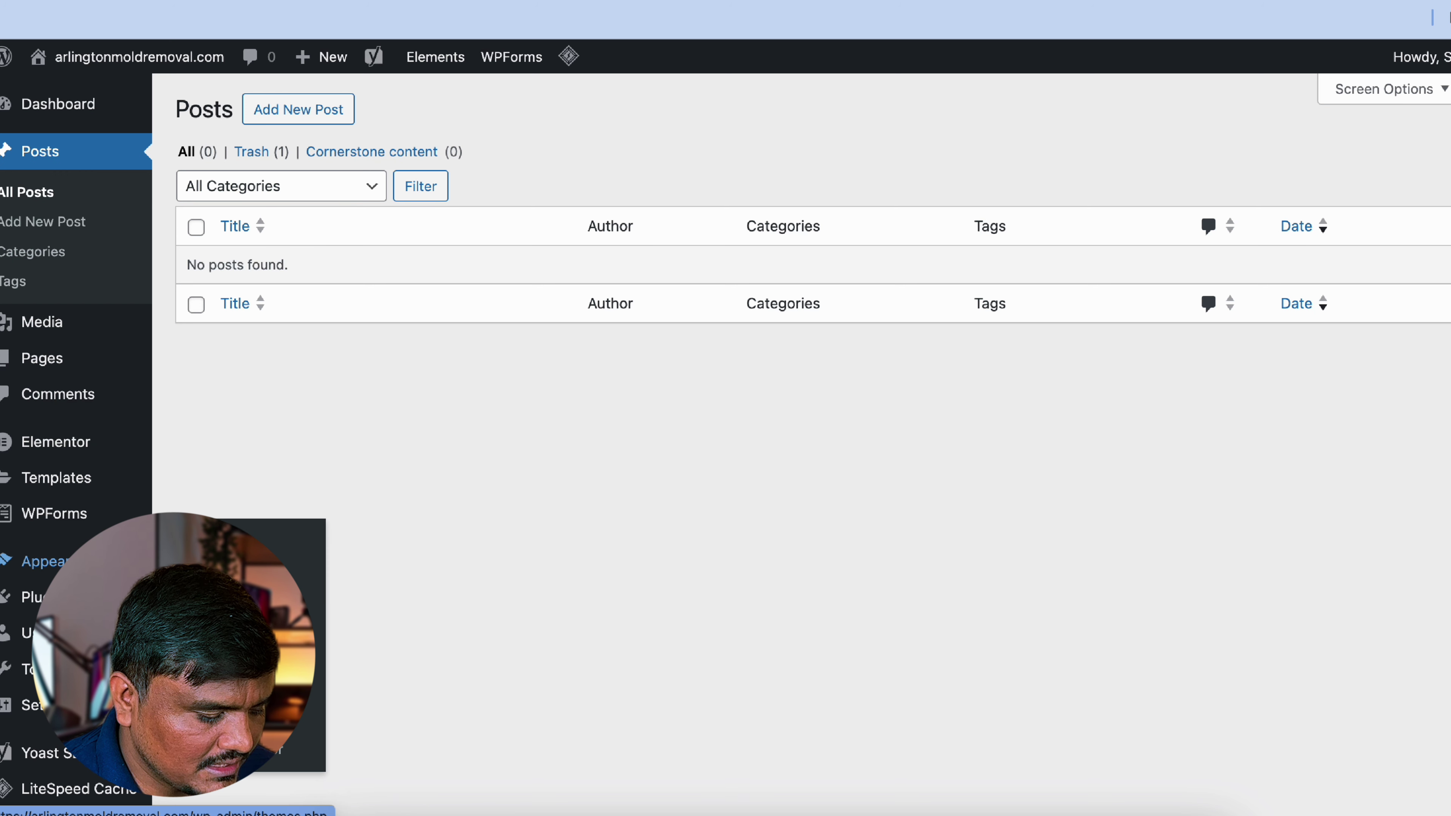
Open GeneratePress's header.php in the theme file editor, accepting the warning about direct theme edits.
{"action": "mouse_move", "coordinate": [57, 571]}
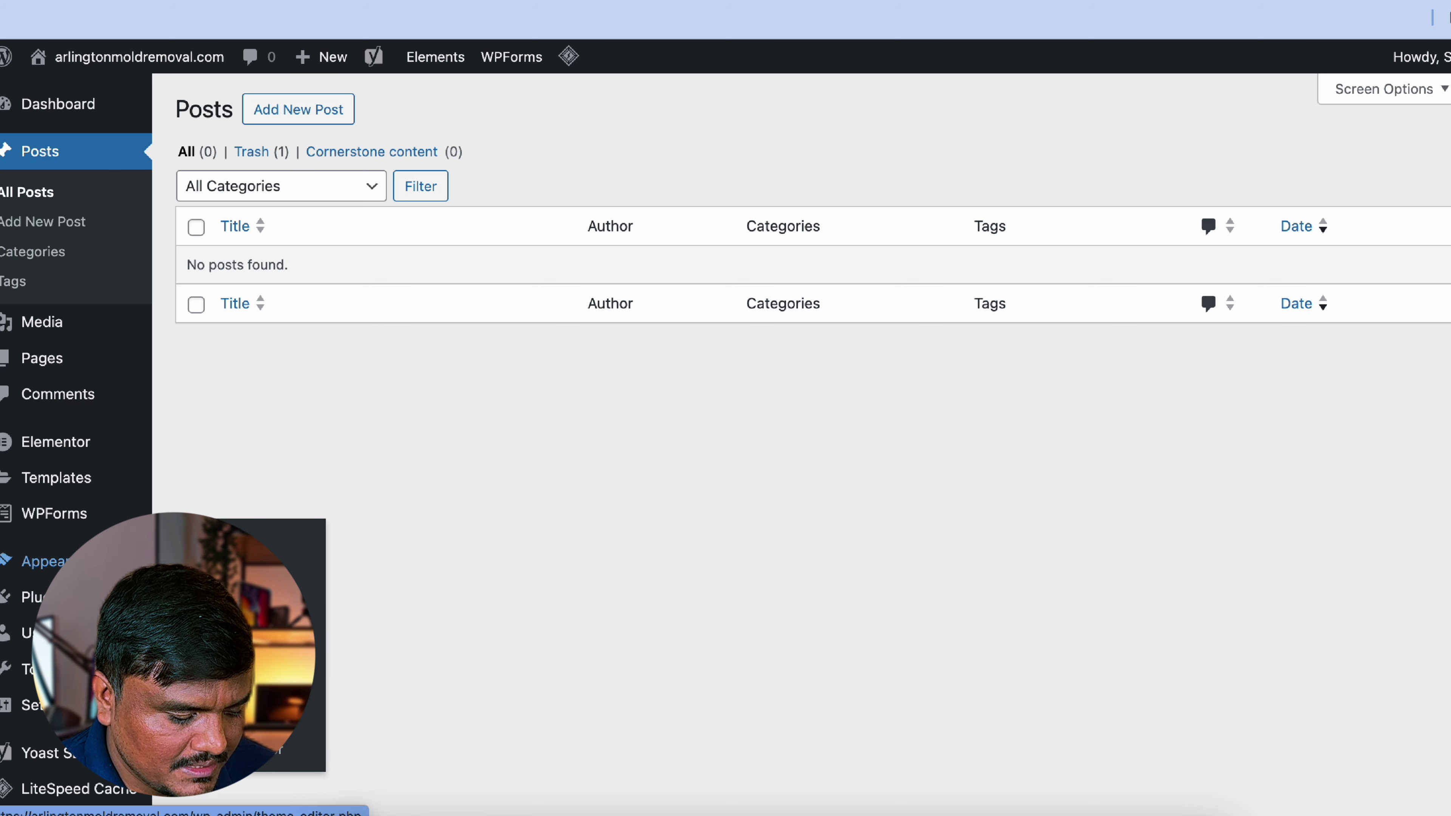
{"action": "left_click", "coordinate": [246, 750]}
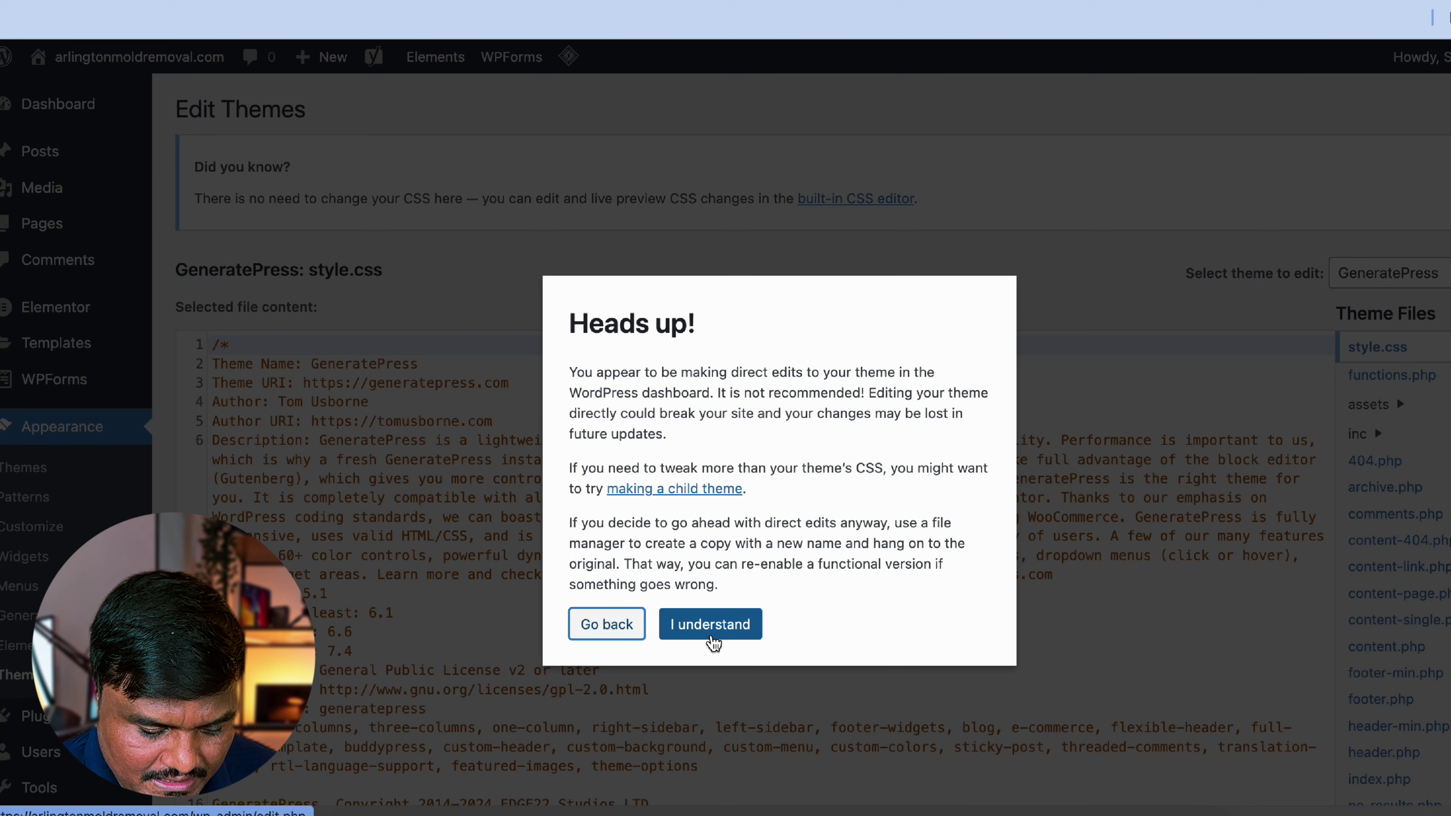
{"action": "left_click", "coordinate": [712, 641]}
{"action": "scroll", "coordinate": [1416, 663], "scroll_direction": "down", "scroll_amount": 5}
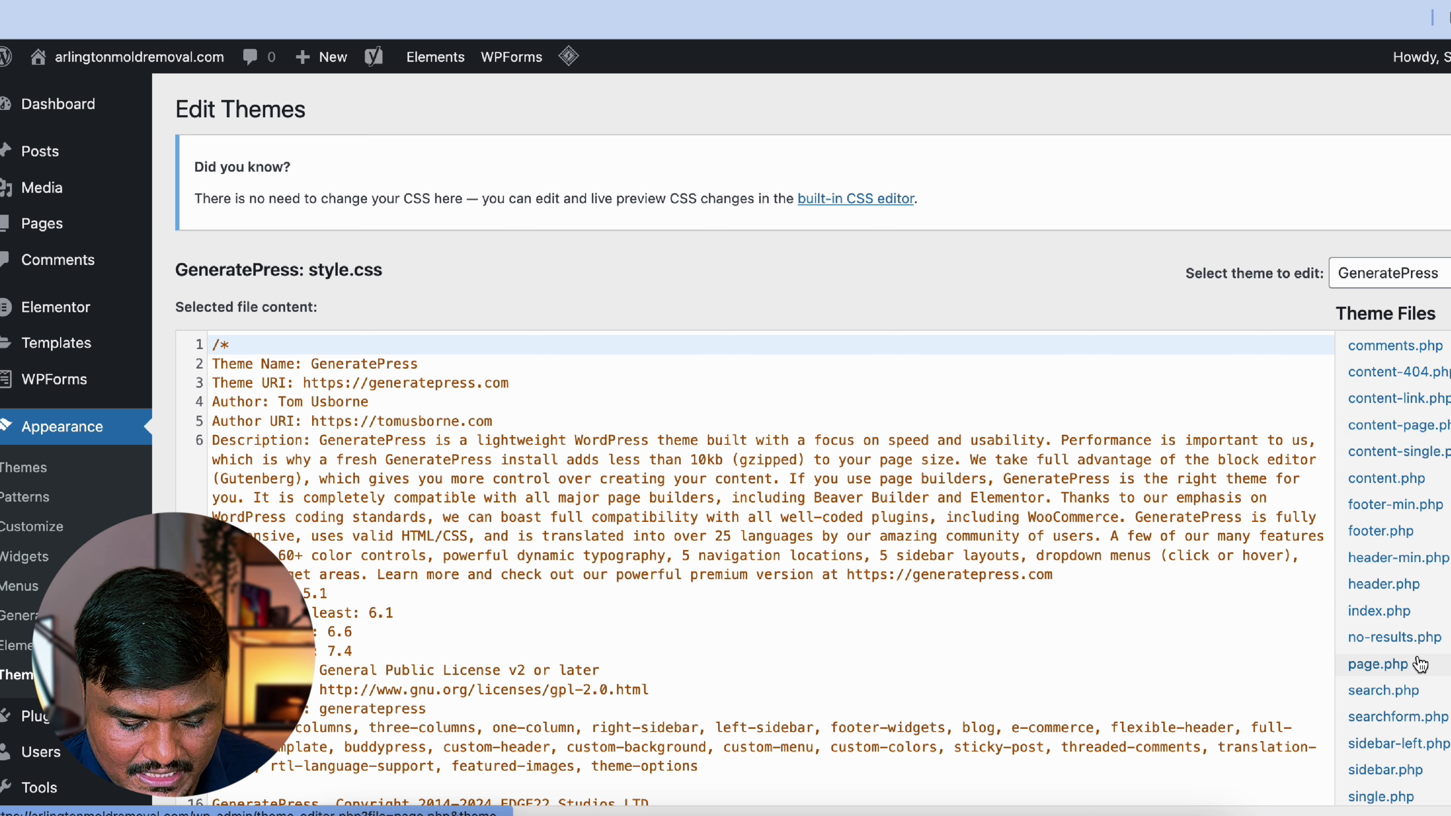
{"action": "left_click", "coordinate": [1386, 593]}
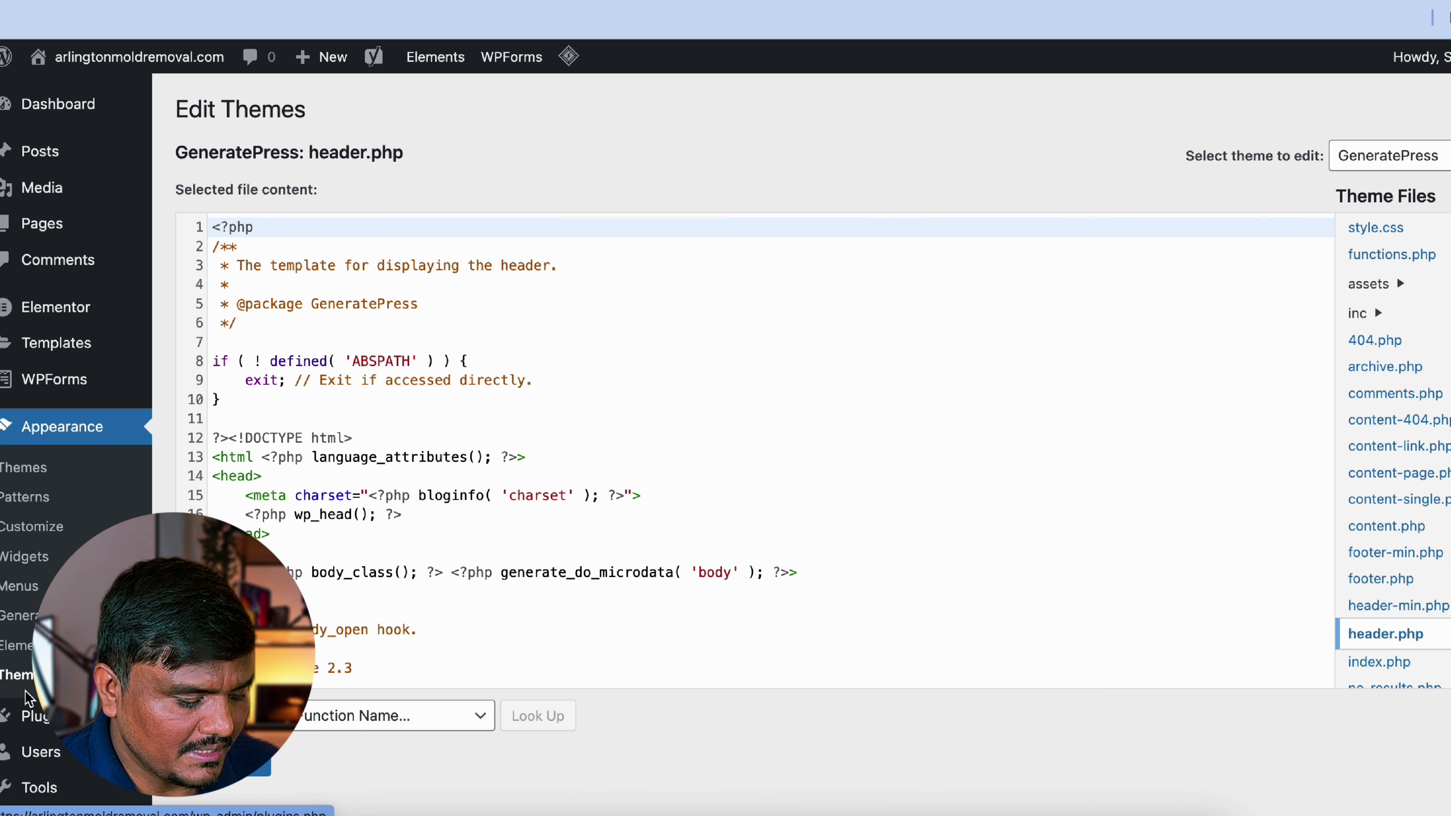
Go to adding a new plugin and search the plugin directory for "Codewp header and footer".
{"action": "scroll", "coordinate": [28, 639], "scroll_direction": "down", "scroll_amount": 3}
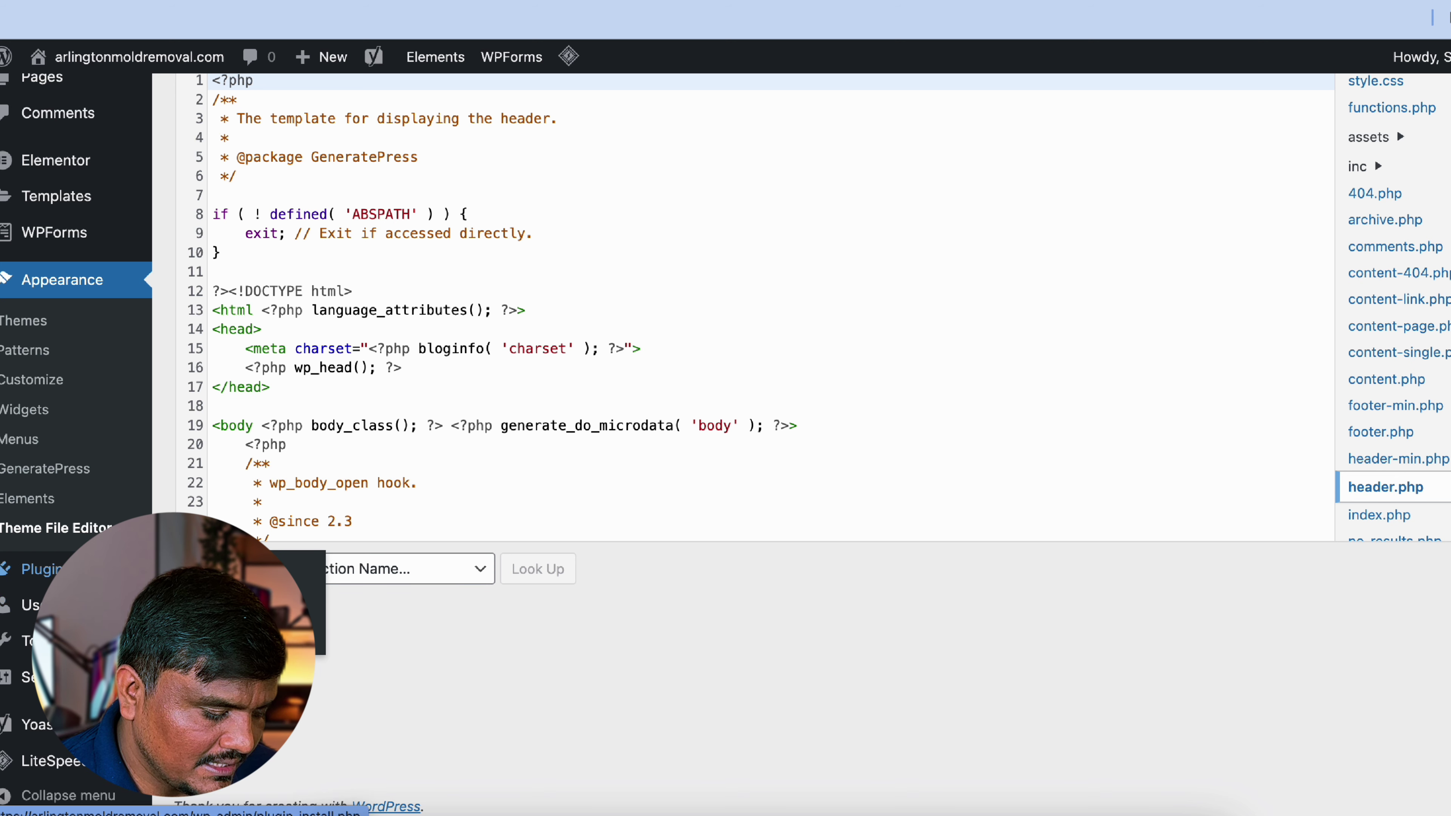
{"action": "left_click", "coordinate": [228, 594]}
{"action": "left_click", "coordinate": [1185, 180]}
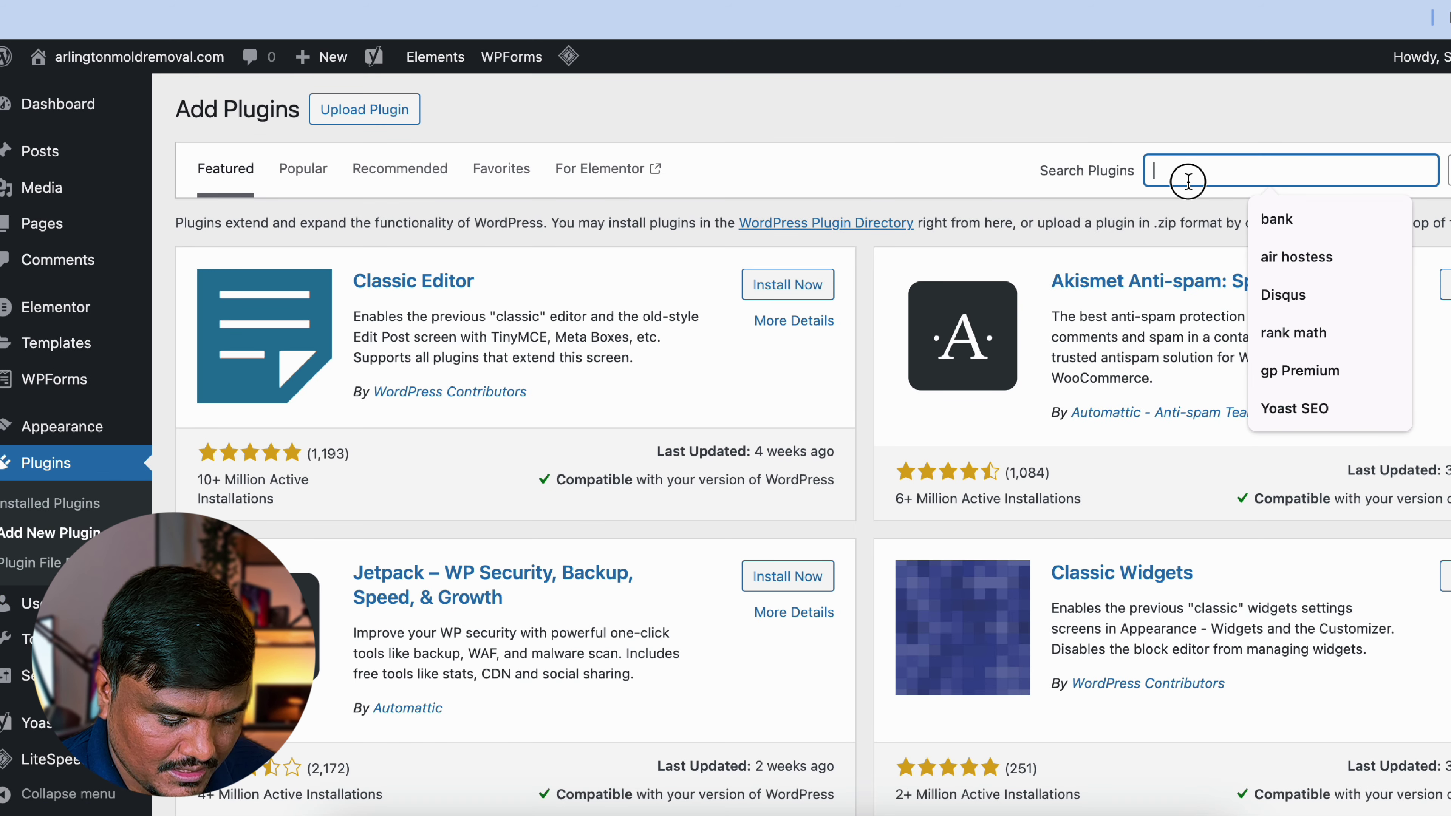
{"action": "type", "text": "Codewp"}
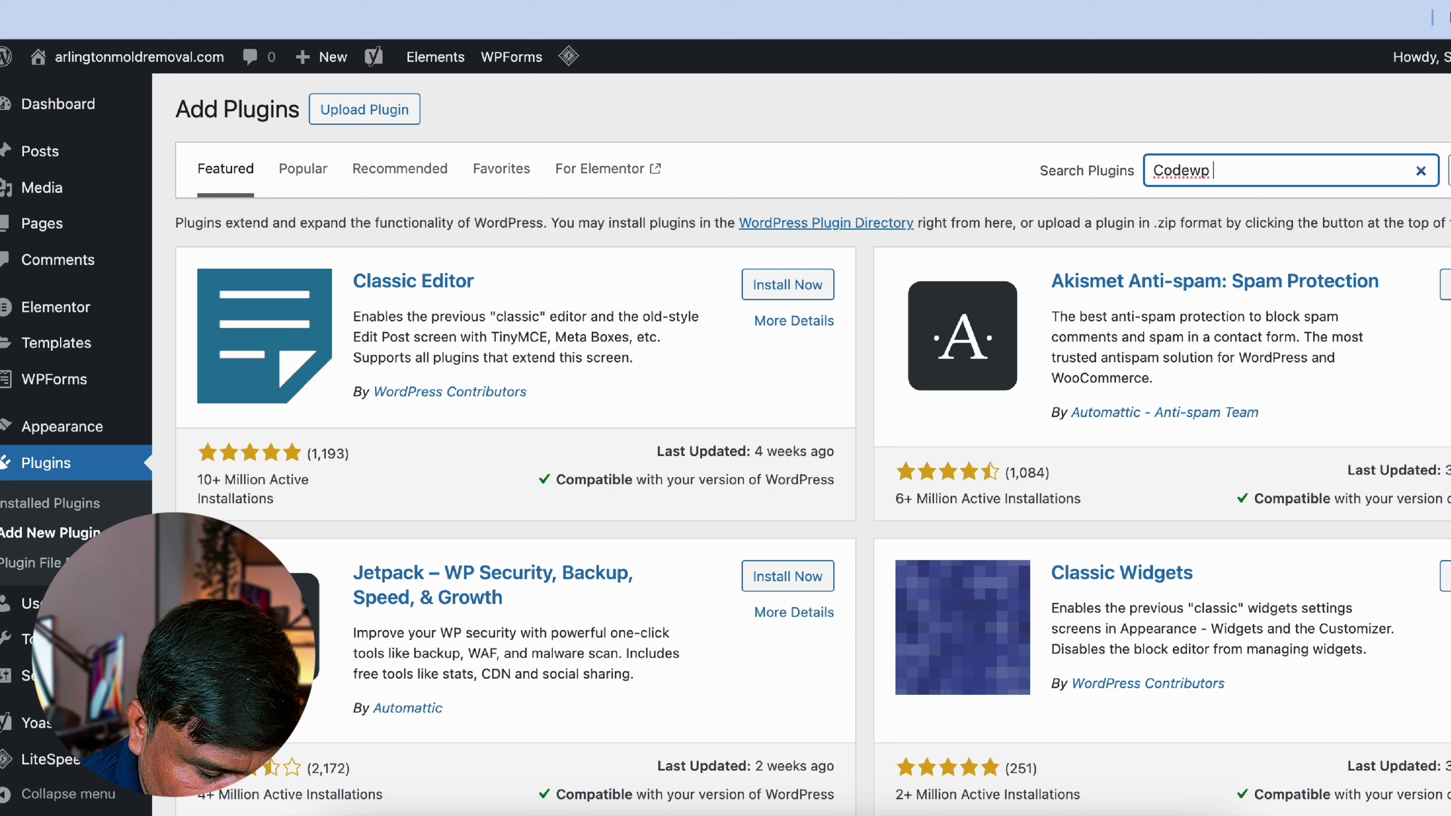
{"action": "type", "text": " header and w"}
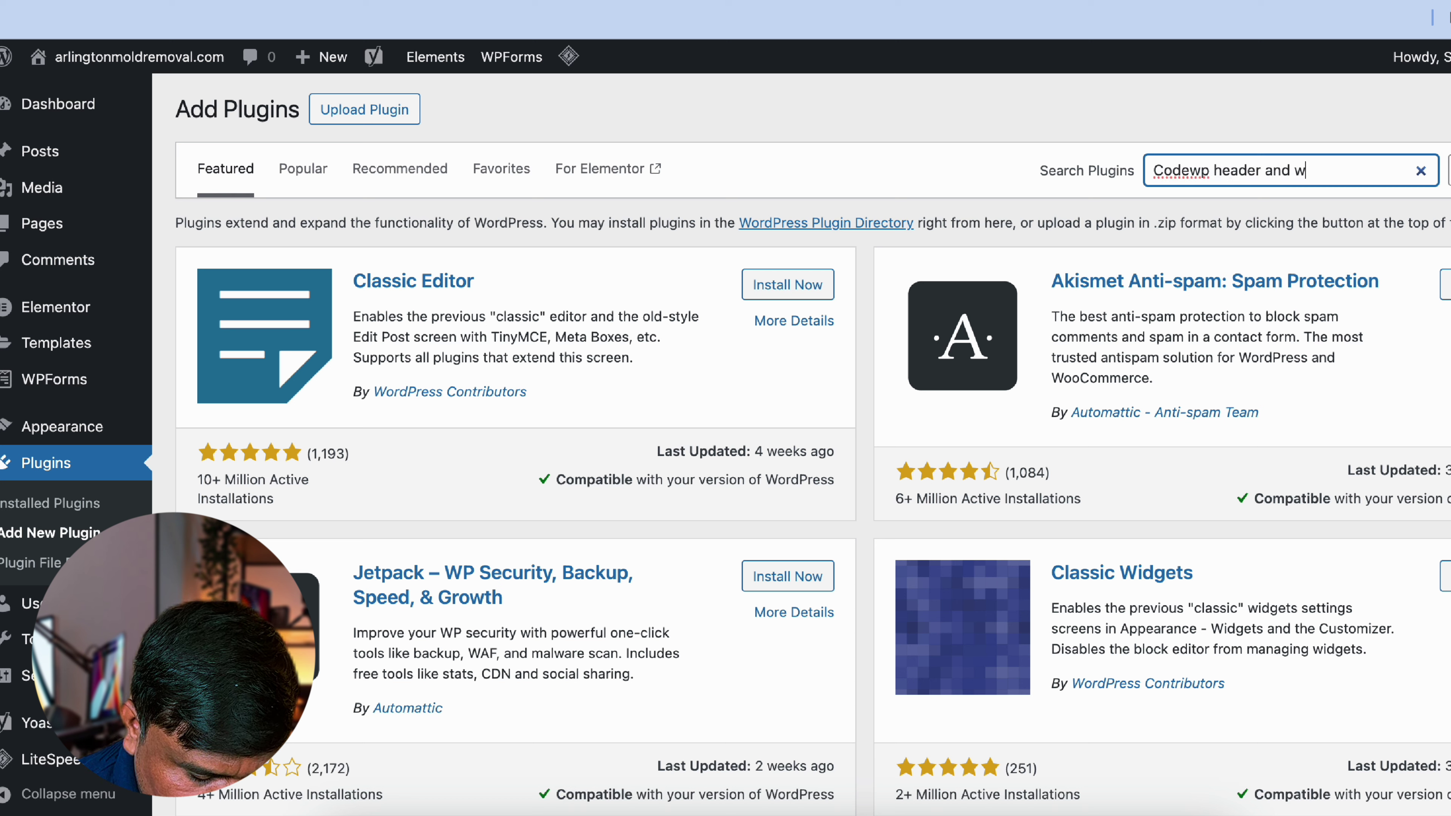
{"action": "key", "text": "BackSpace"}
{"action": "type", "text": "foo"}
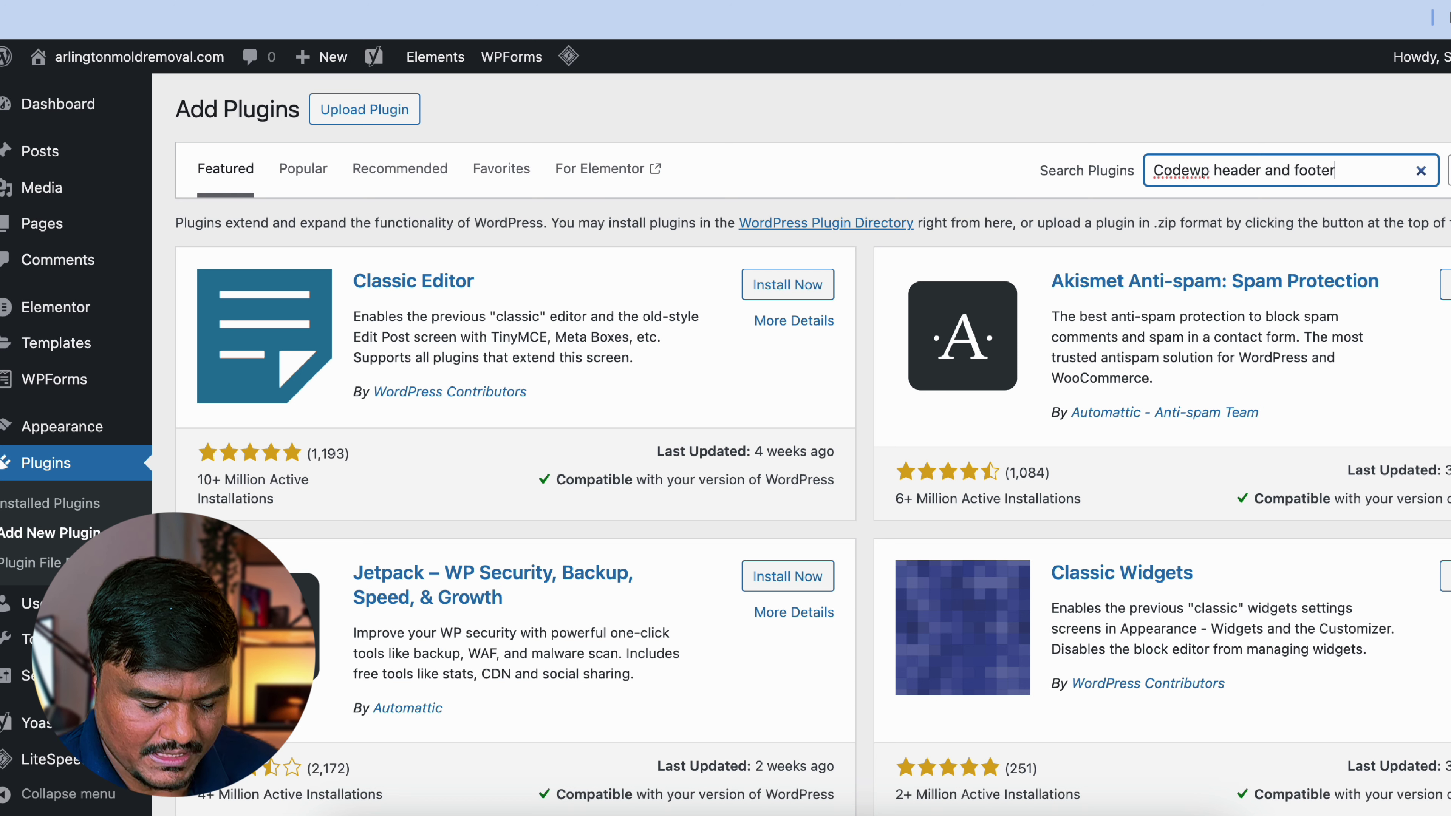
{"action": "type", "text": "ter"}
{"action": "key", "text": "Return"}
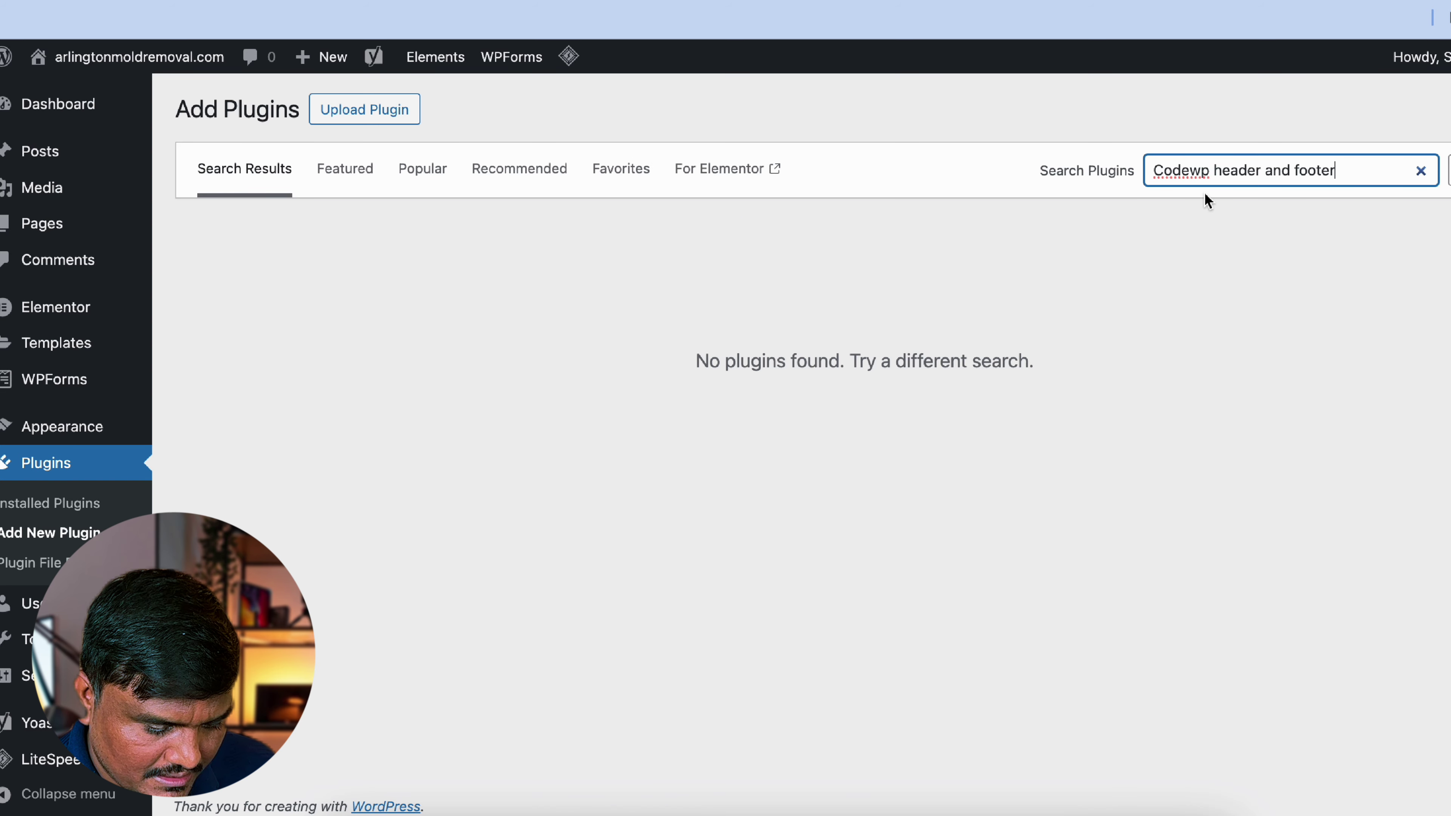
Shorten the plugin search to "header and footer" by removing the word Codewp.
{"action": "left_click_drag", "start_coordinate": [1209, 169], "coordinate": [1335, 170]}
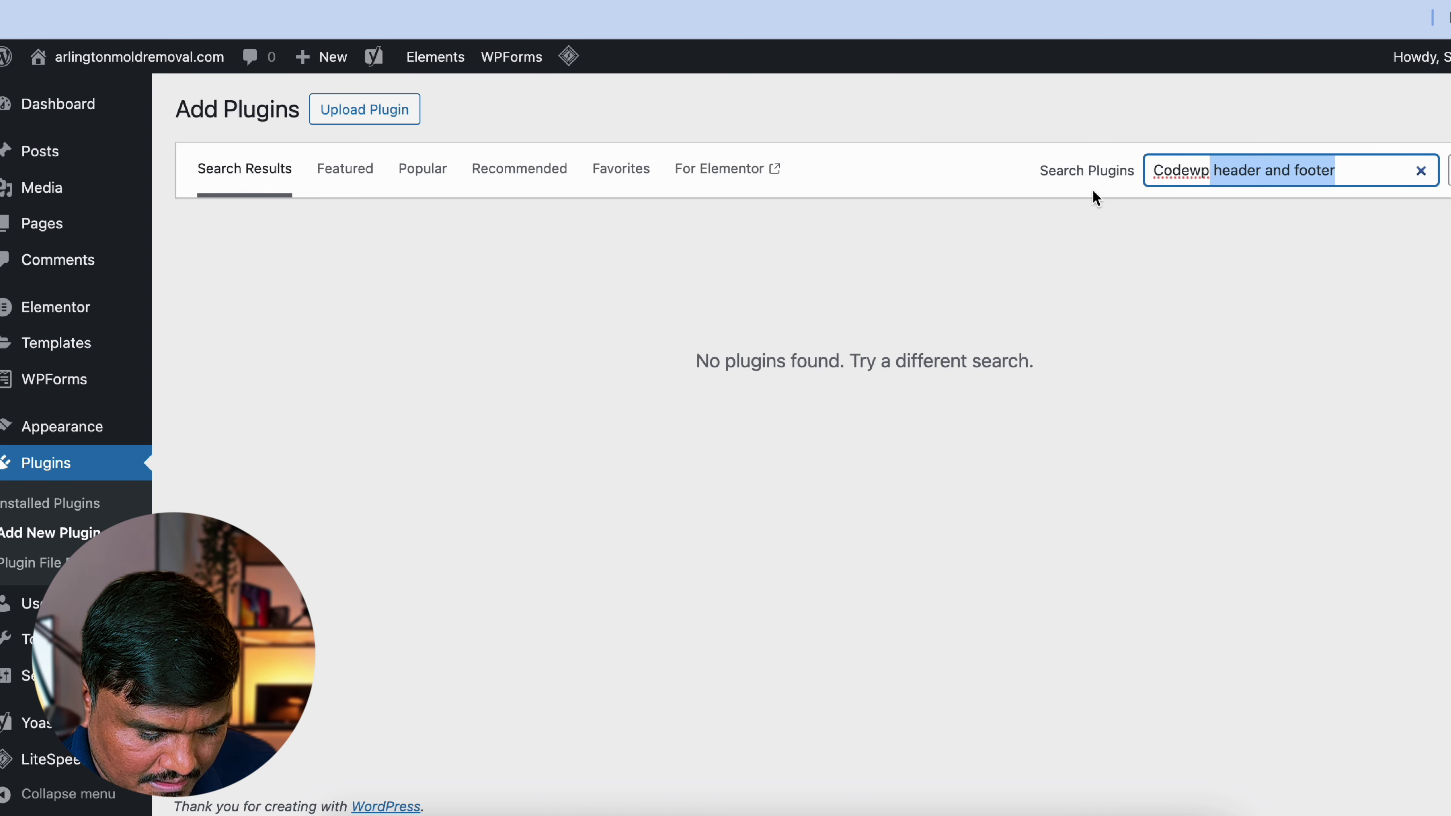
{"action": "double_click", "coordinate": [1150, 174]}
{"action": "key", "text": "Delete"}
{"action": "key", "text": "Delete"}
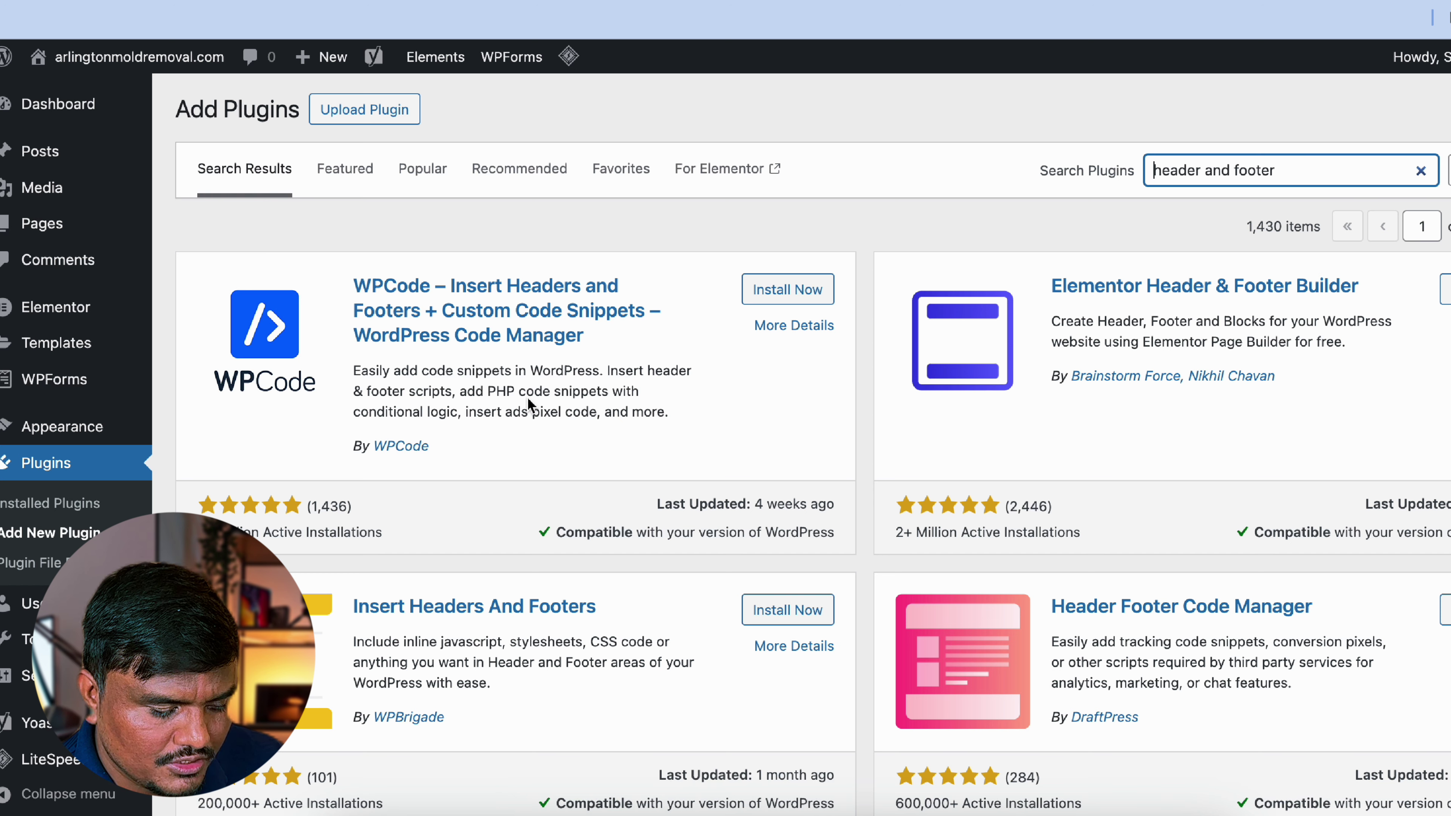
Install and activate the WPCode plugin, then open its Header & Footer code snippets page.
{"action": "left_click", "coordinate": [796, 301]}
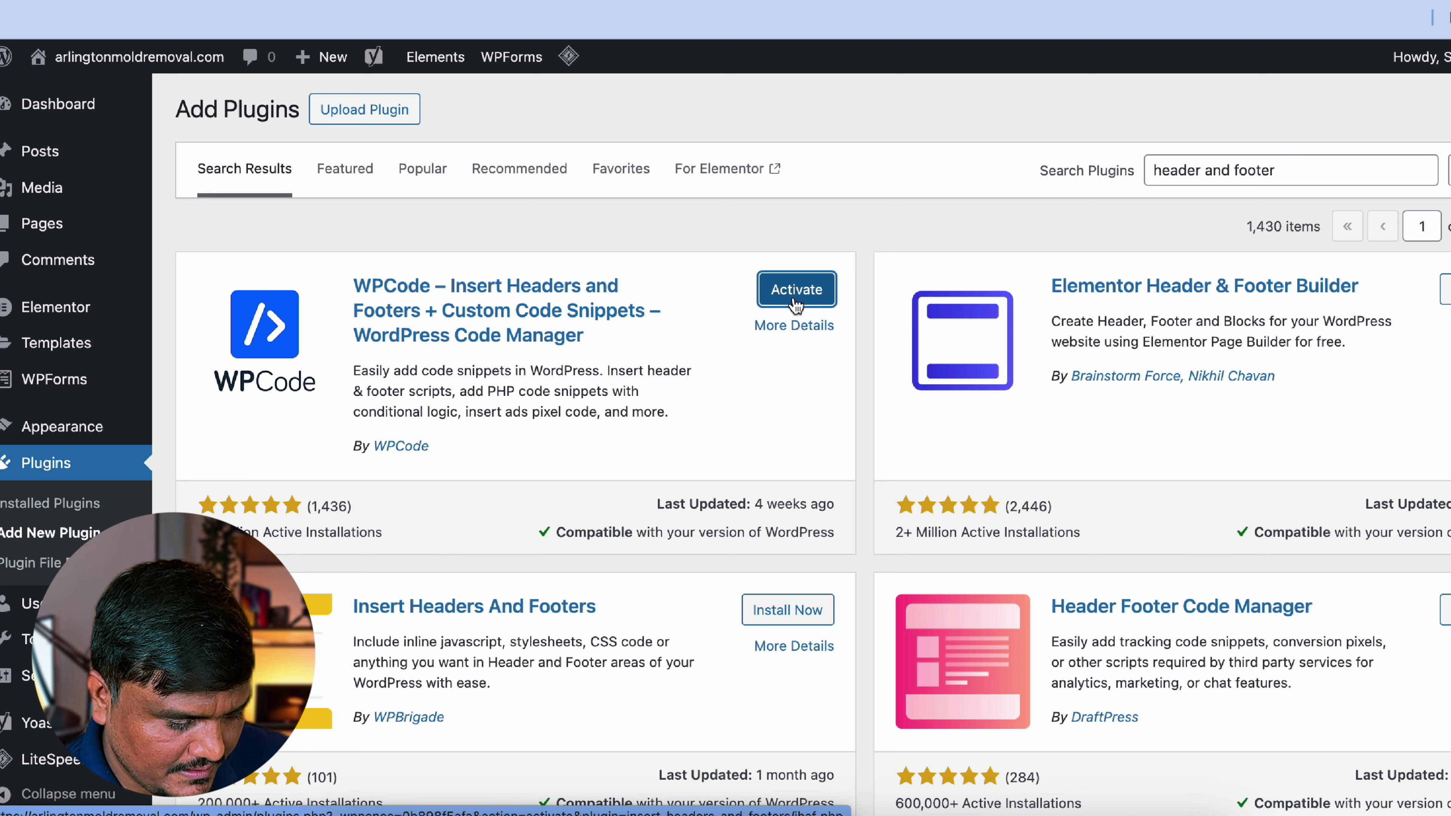
{"action": "left_click", "coordinate": [793, 300]}
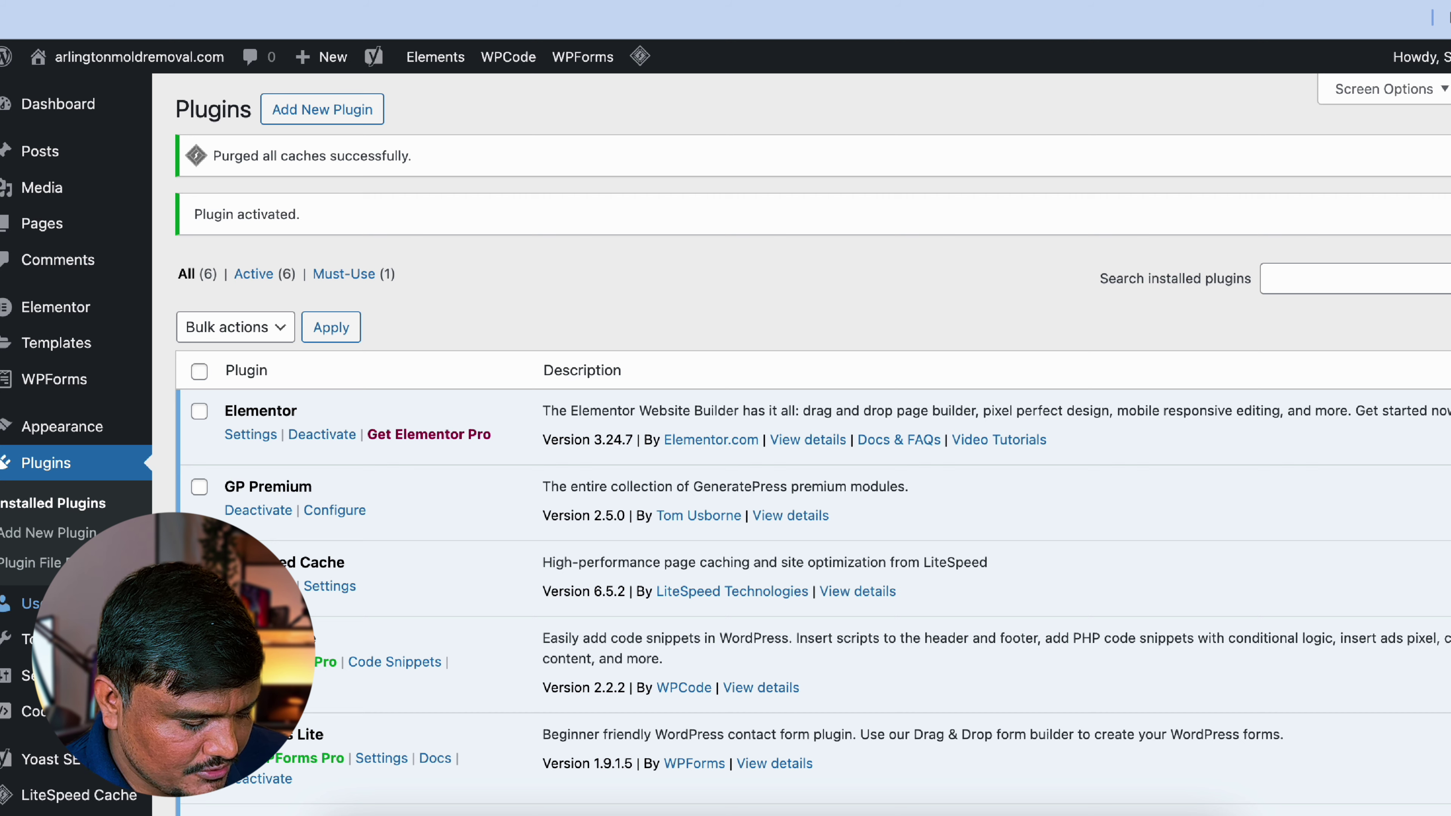
{"action": "scroll", "coordinate": [35, 686], "scroll_direction": "down", "scroll_amount": 3}
{"action": "mouse_move", "coordinate": [34, 676]}
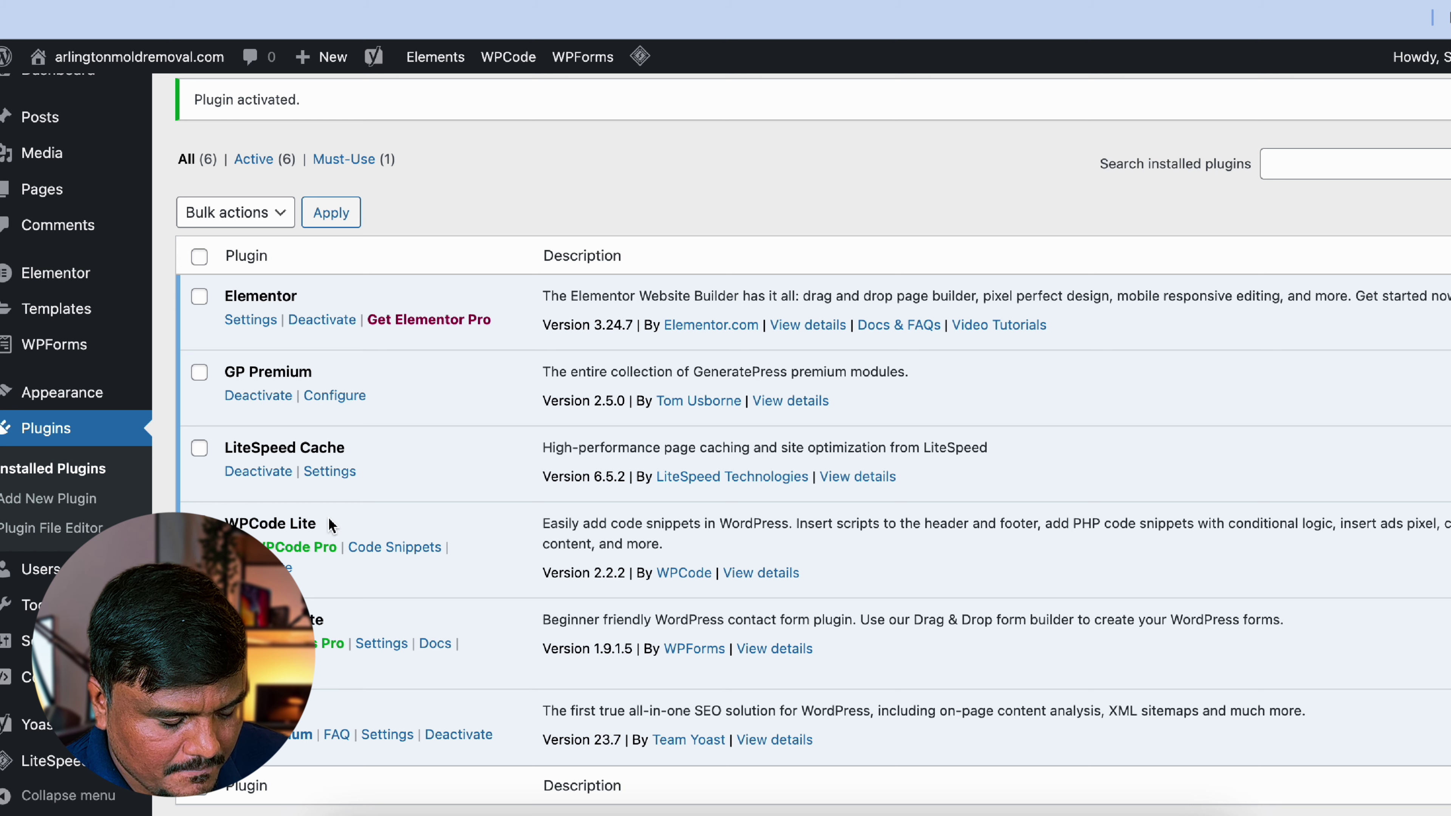
{"action": "scroll", "coordinate": [402, 529], "scroll_direction": "down", "scroll_amount": 5}
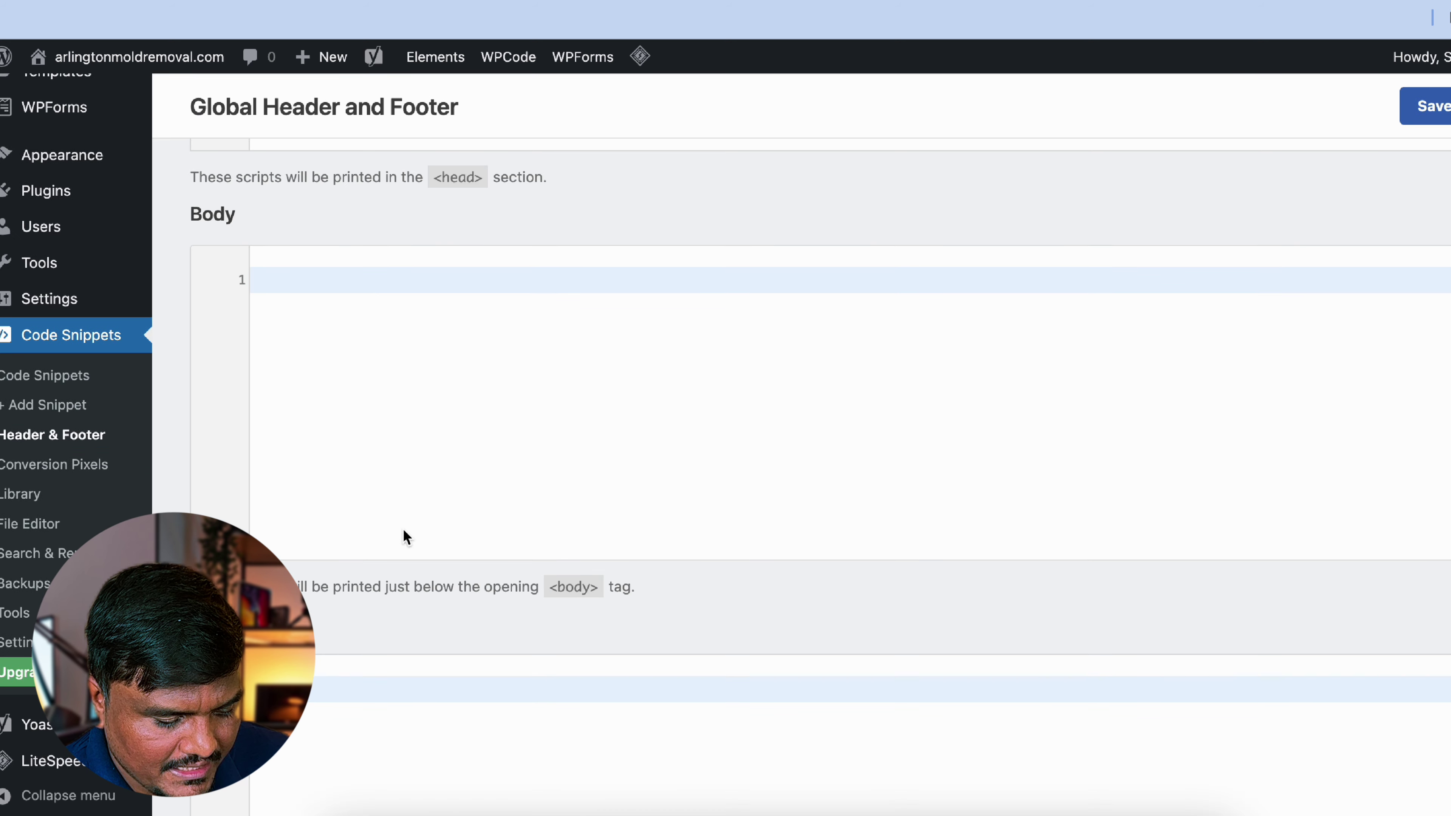
{"action": "scroll", "coordinate": [382, 710], "scroll_direction": "up", "scroll_amount": 5}
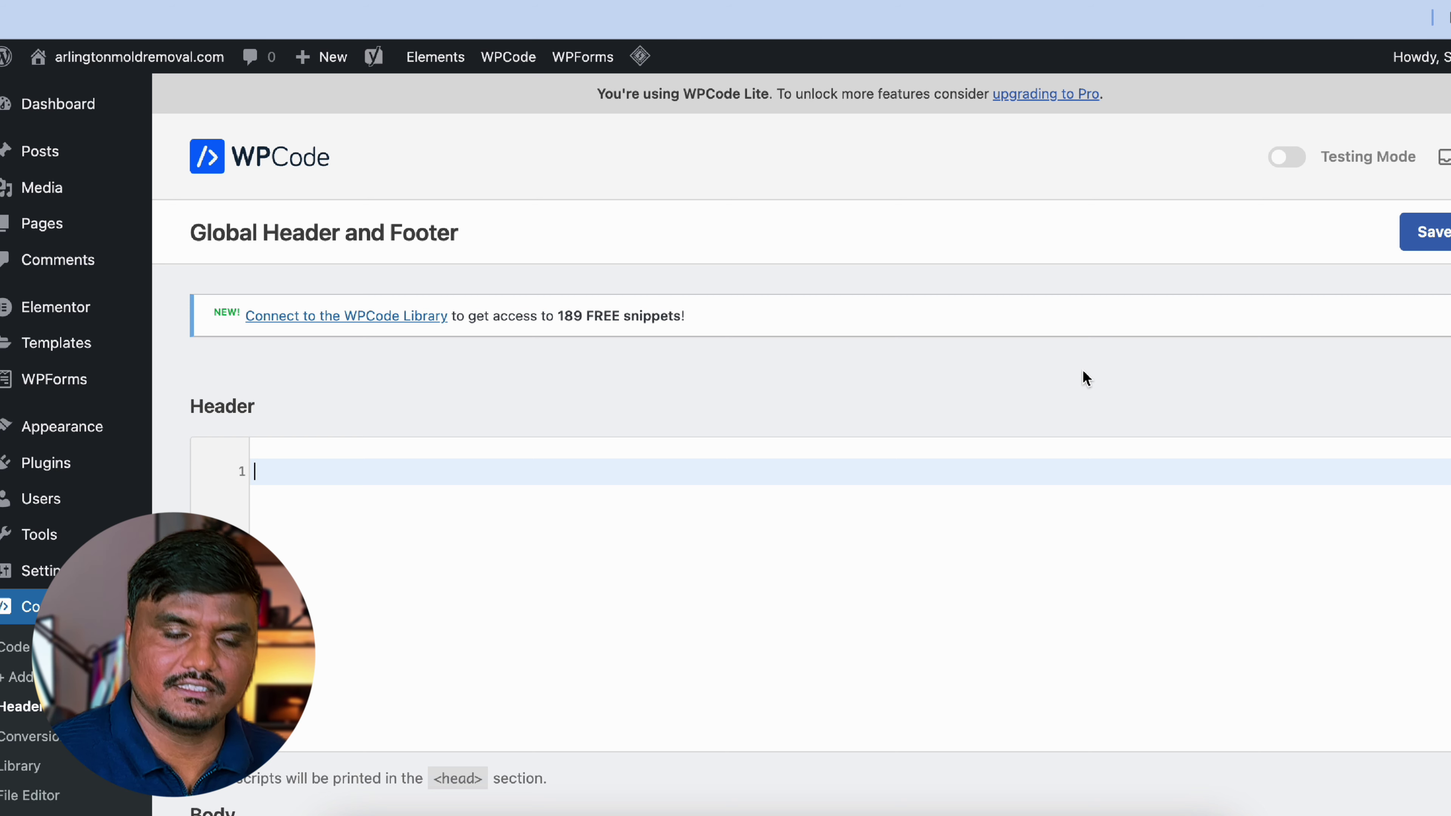
Search Google for "google anltycs" in a new tab and sign in to Analytics from the official Google Marketing Platform page.
{"action": "left_click", "coordinate": [1274, 24]}
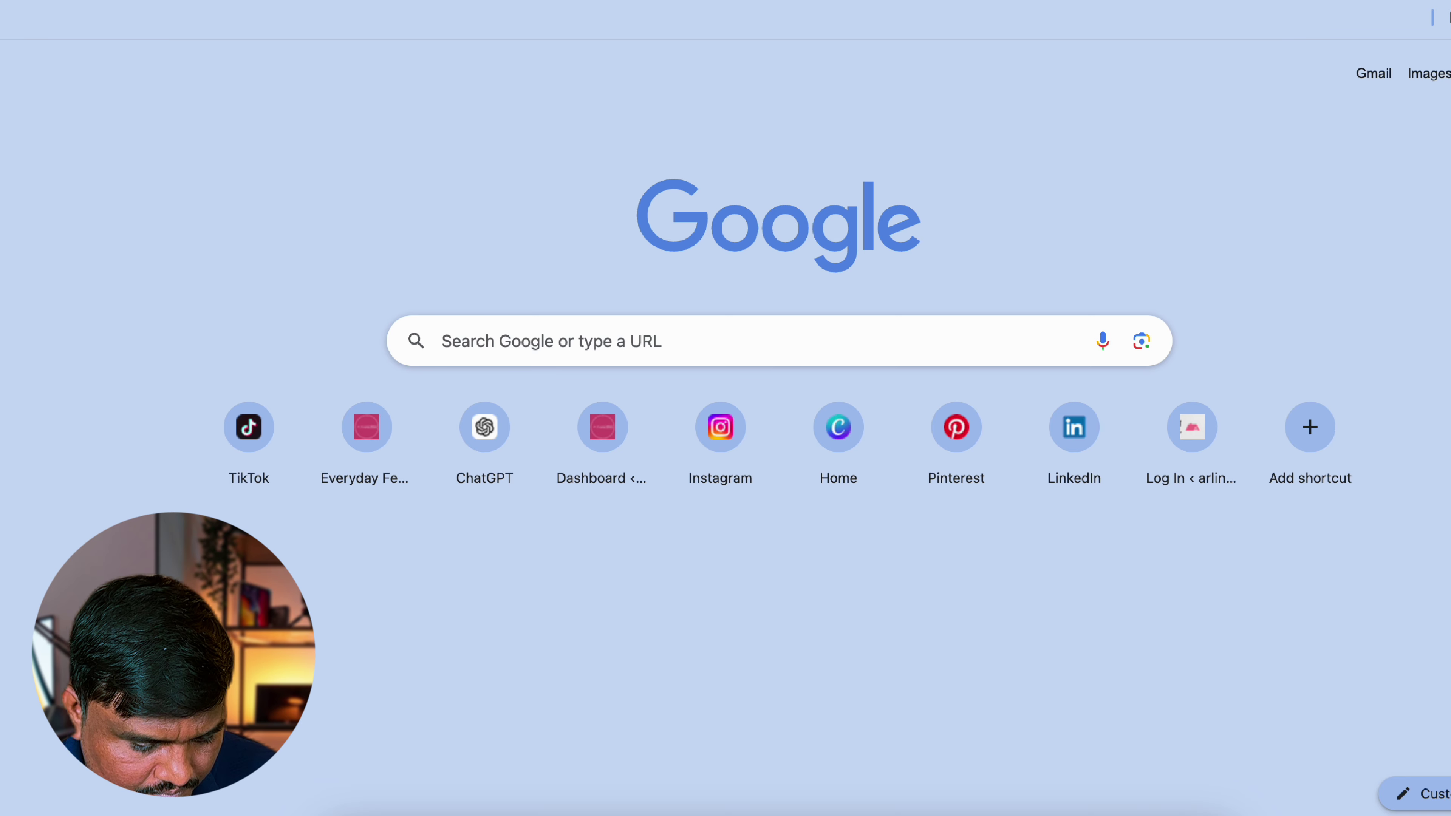
{"action": "type", "text": "g"}
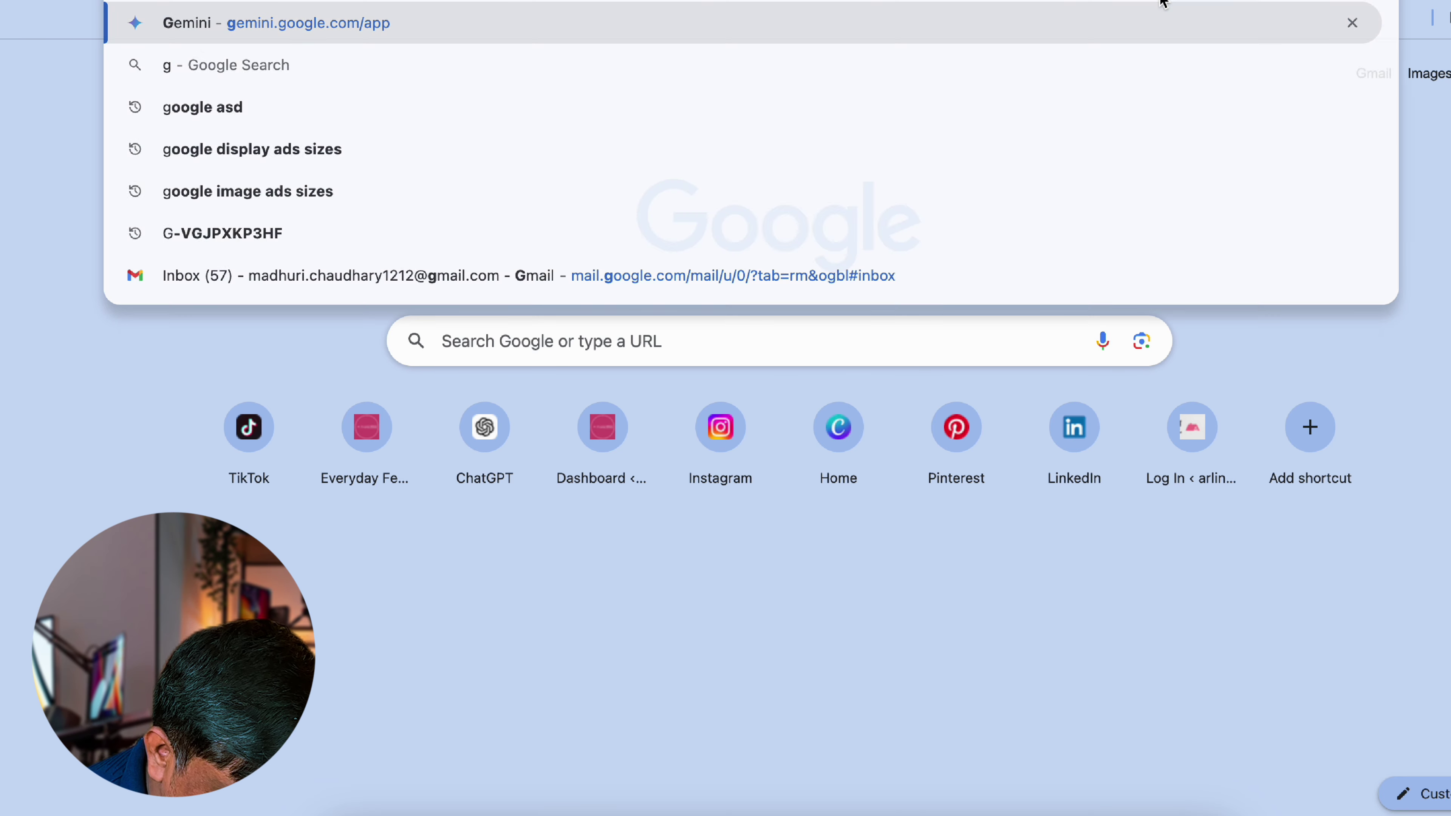
{"action": "type", "text": "oogle anltyc"}
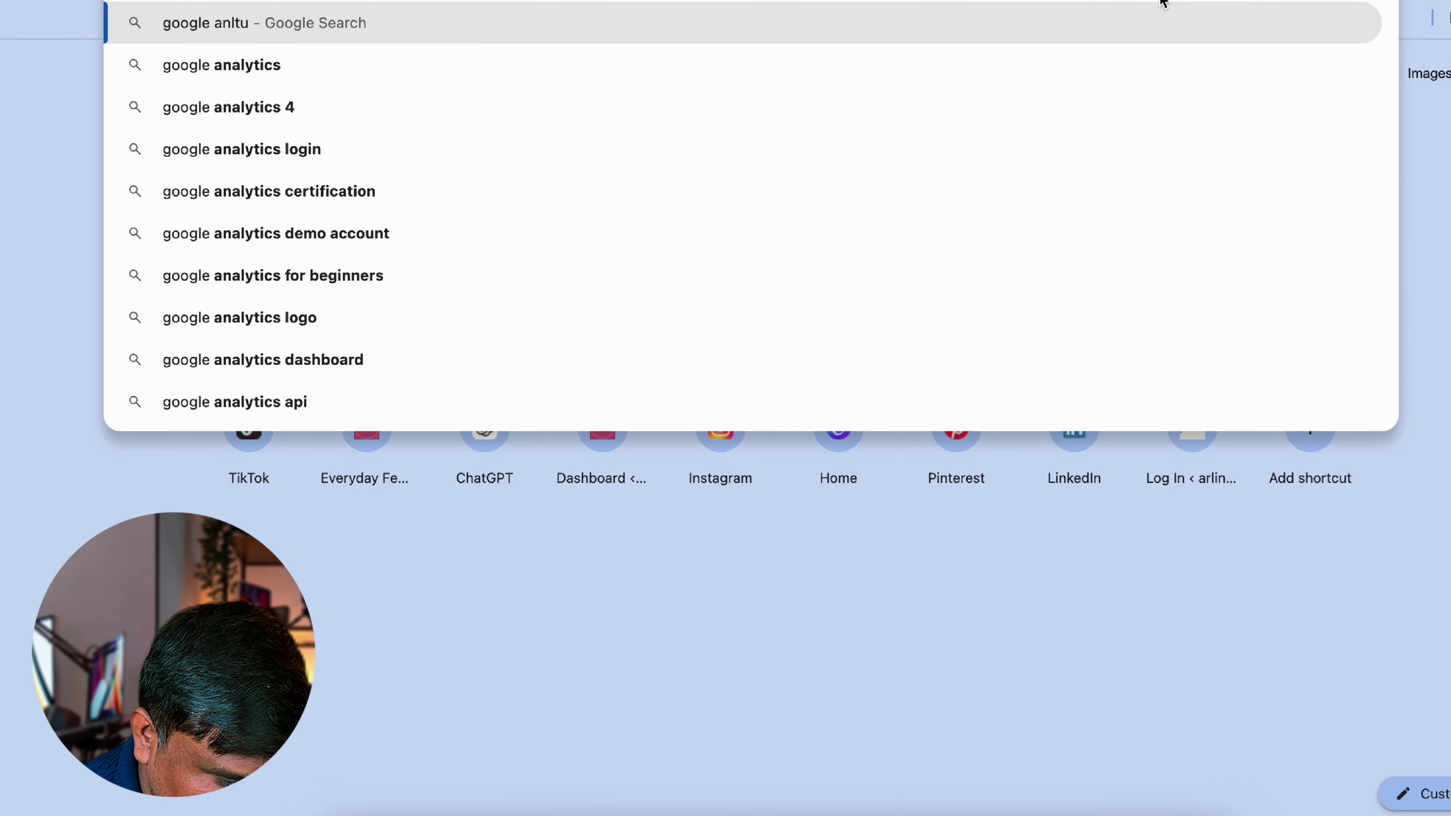
{"action": "type", "text": "s"}
{"action": "key", "text": "Return"}
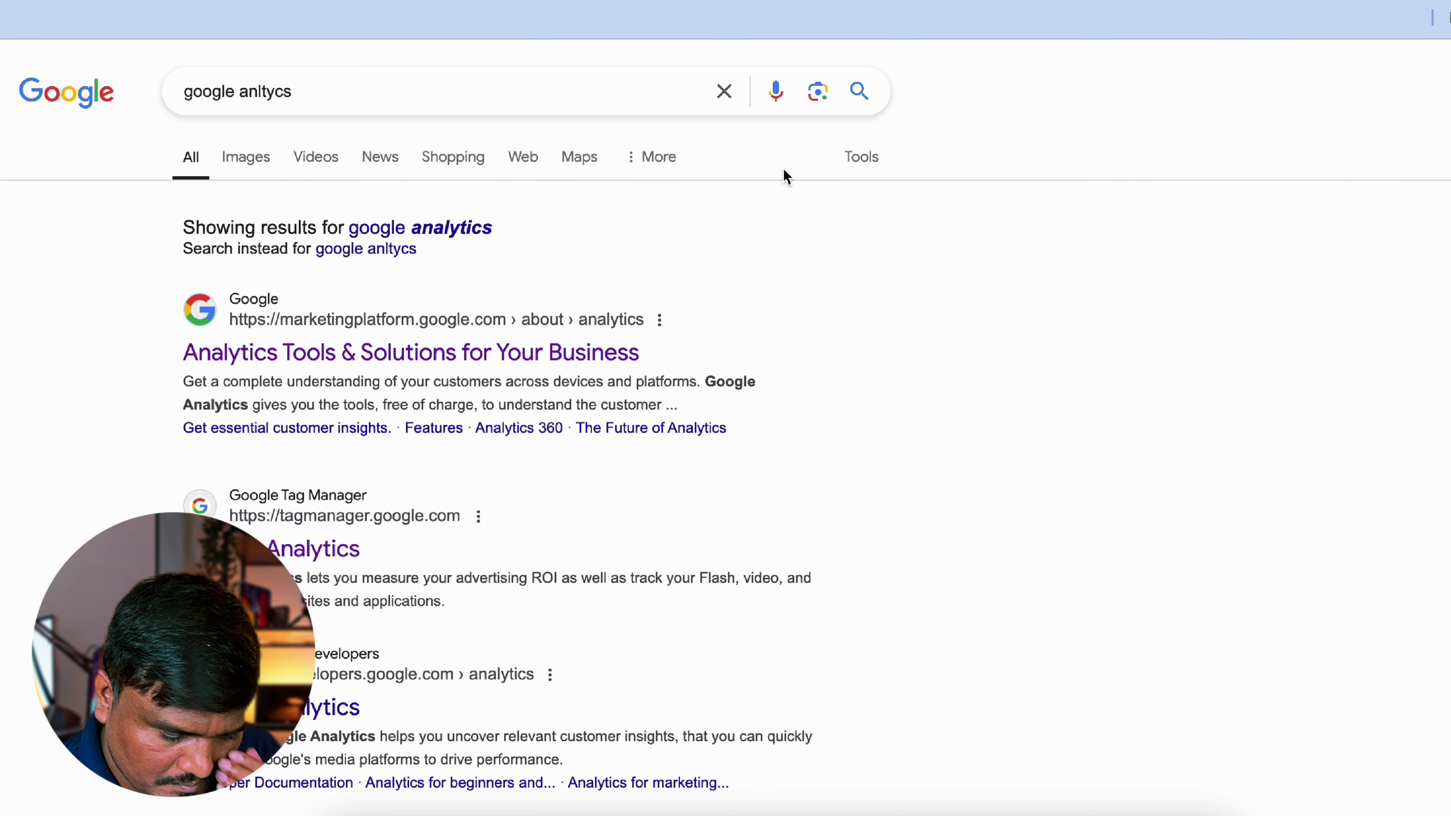
{"action": "left_click", "coordinate": [460, 353]}
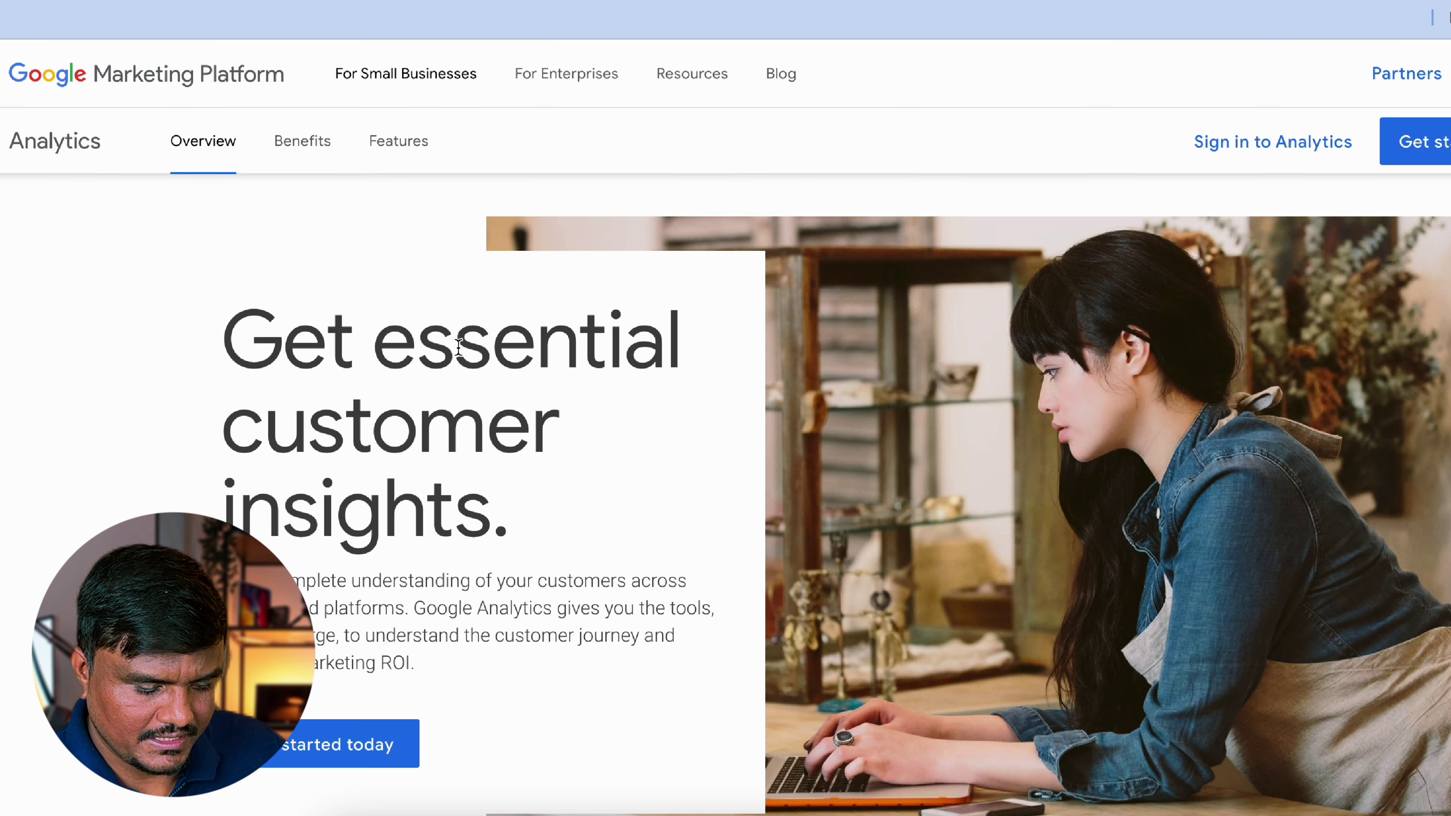
{"action": "left_click", "coordinate": [1285, 139]}
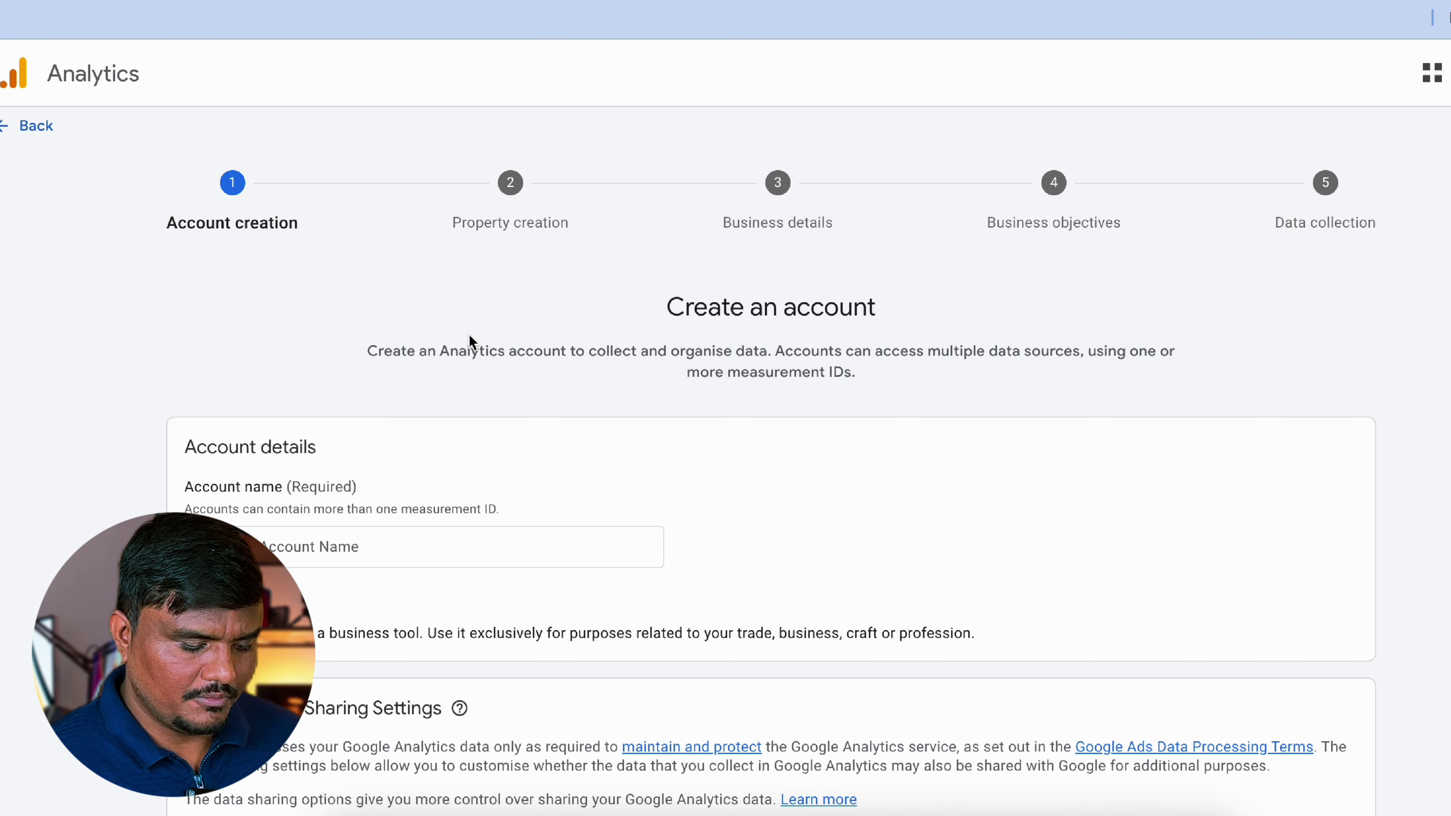
Enter "Arilington Mold Removal" as the new Analytics account name and select the whole name for copying.
{"action": "scroll", "coordinate": [470, 342], "scroll_direction": "down", "scroll_amount": 3}
{"action": "left_click", "coordinate": [306, 411]}
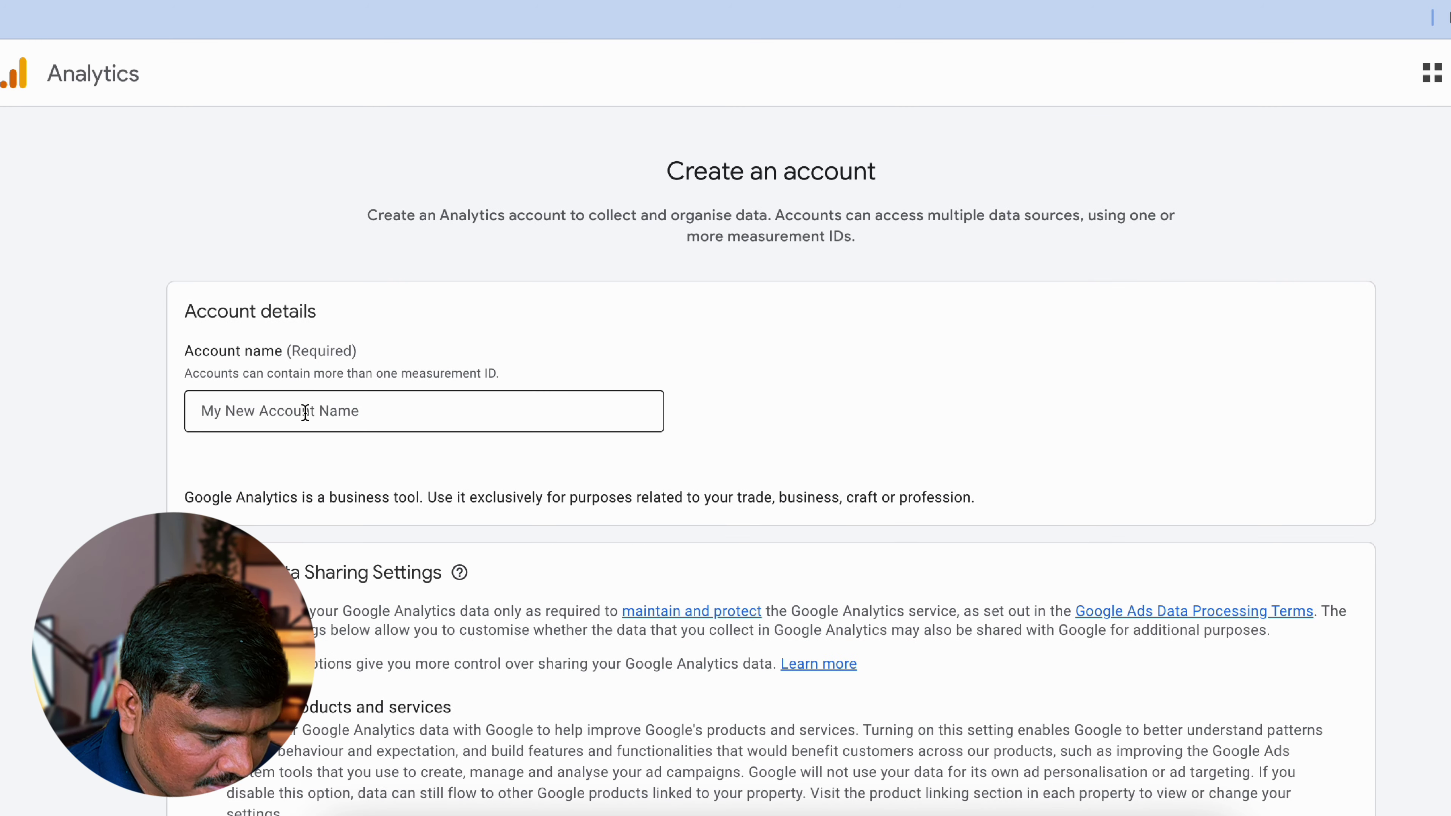
{"action": "left_click", "coordinate": [163, 409]}
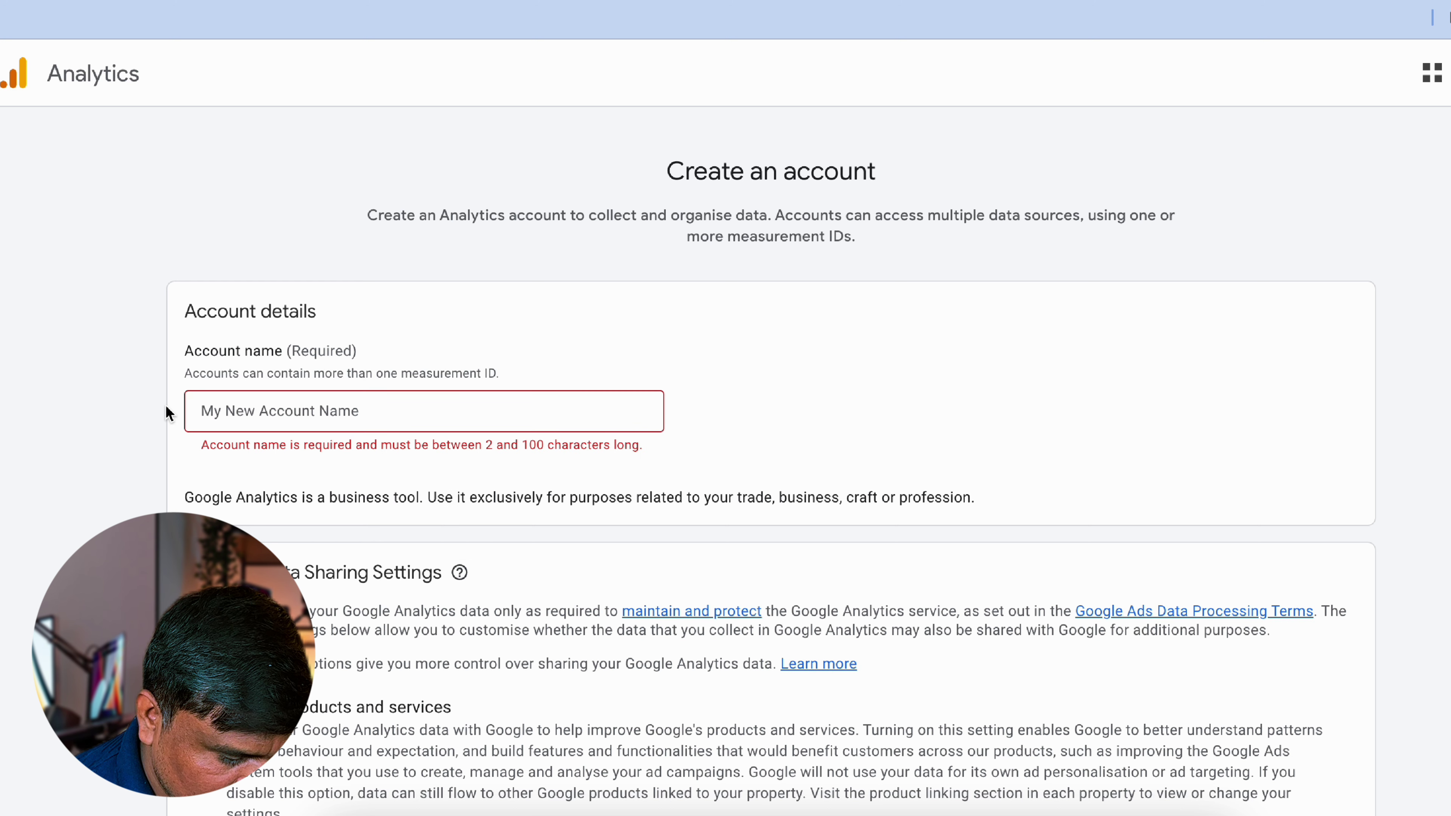
{"action": "left_click", "coordinate": [210, 409]}
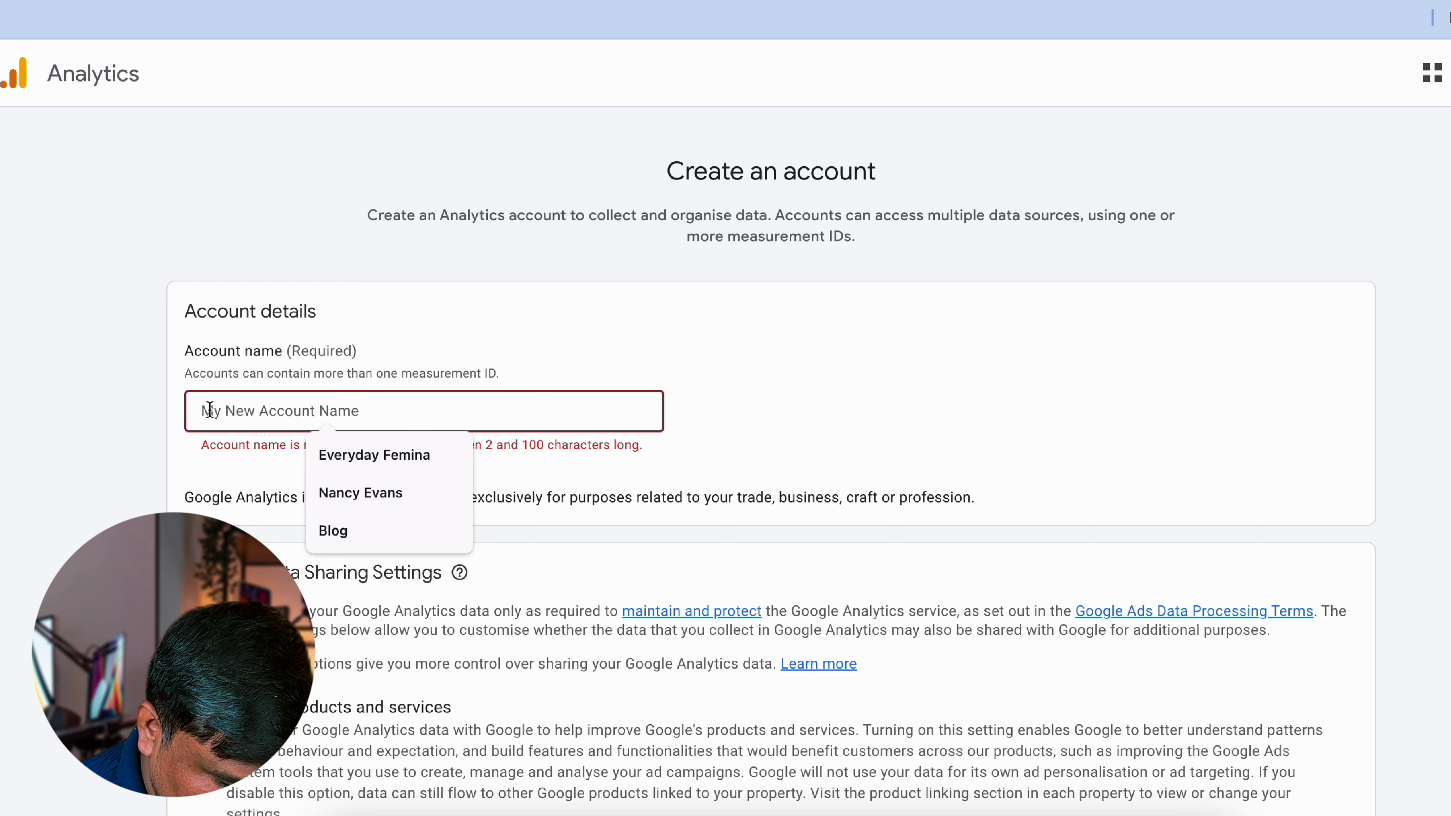
{"action": "type", "text": "Ari"}
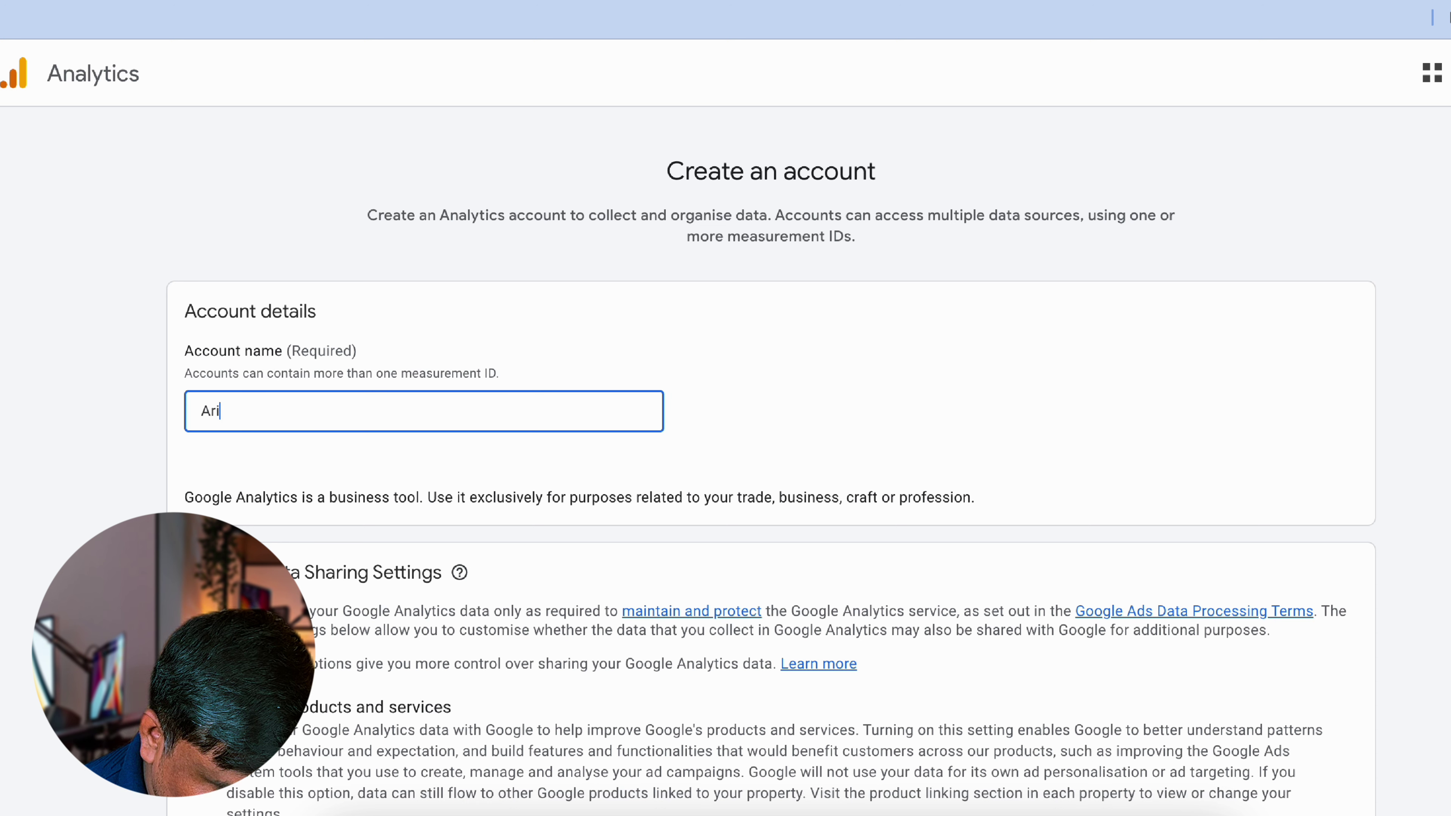
{"action": "type", "text": "lington Modl"}
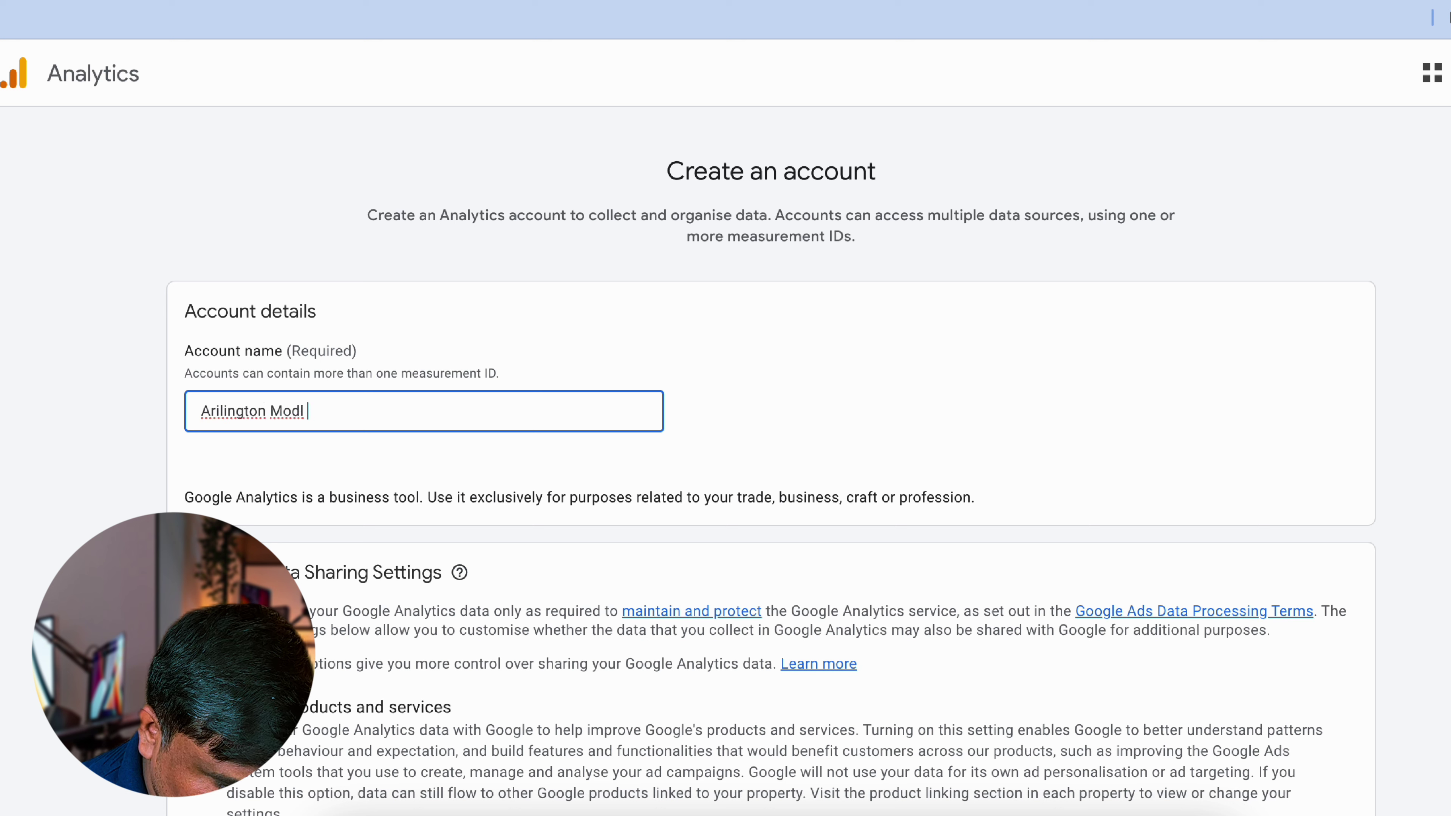
{"action": "key", "text": "BackSpace"}
{"action": "key", "text": "BackSpace"}
{"action": "key", "text": "BackSpace"}
{"action": "type", "text": "ld Removal"}
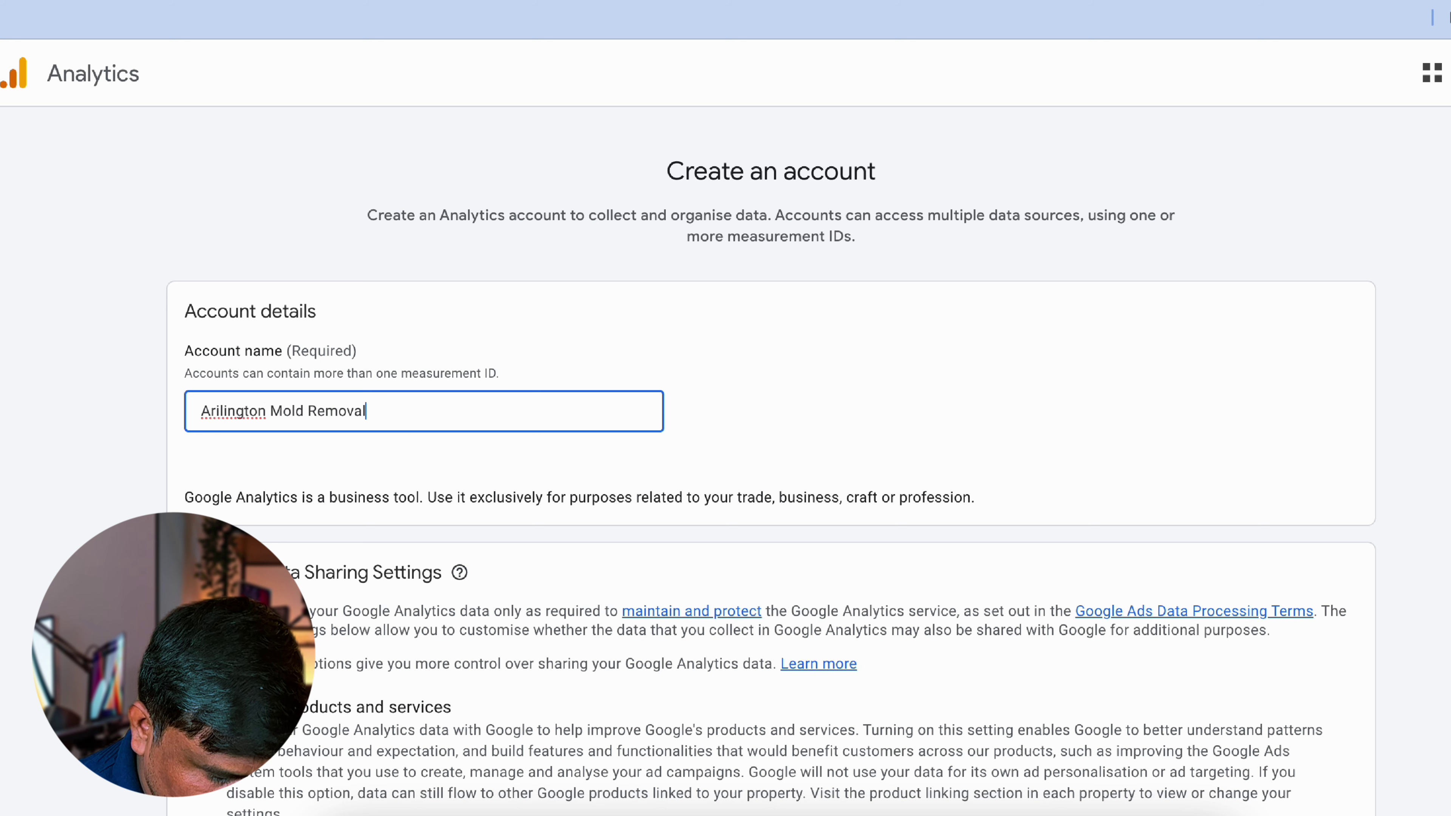
{"action": "key", "text": "ctrl+a"}
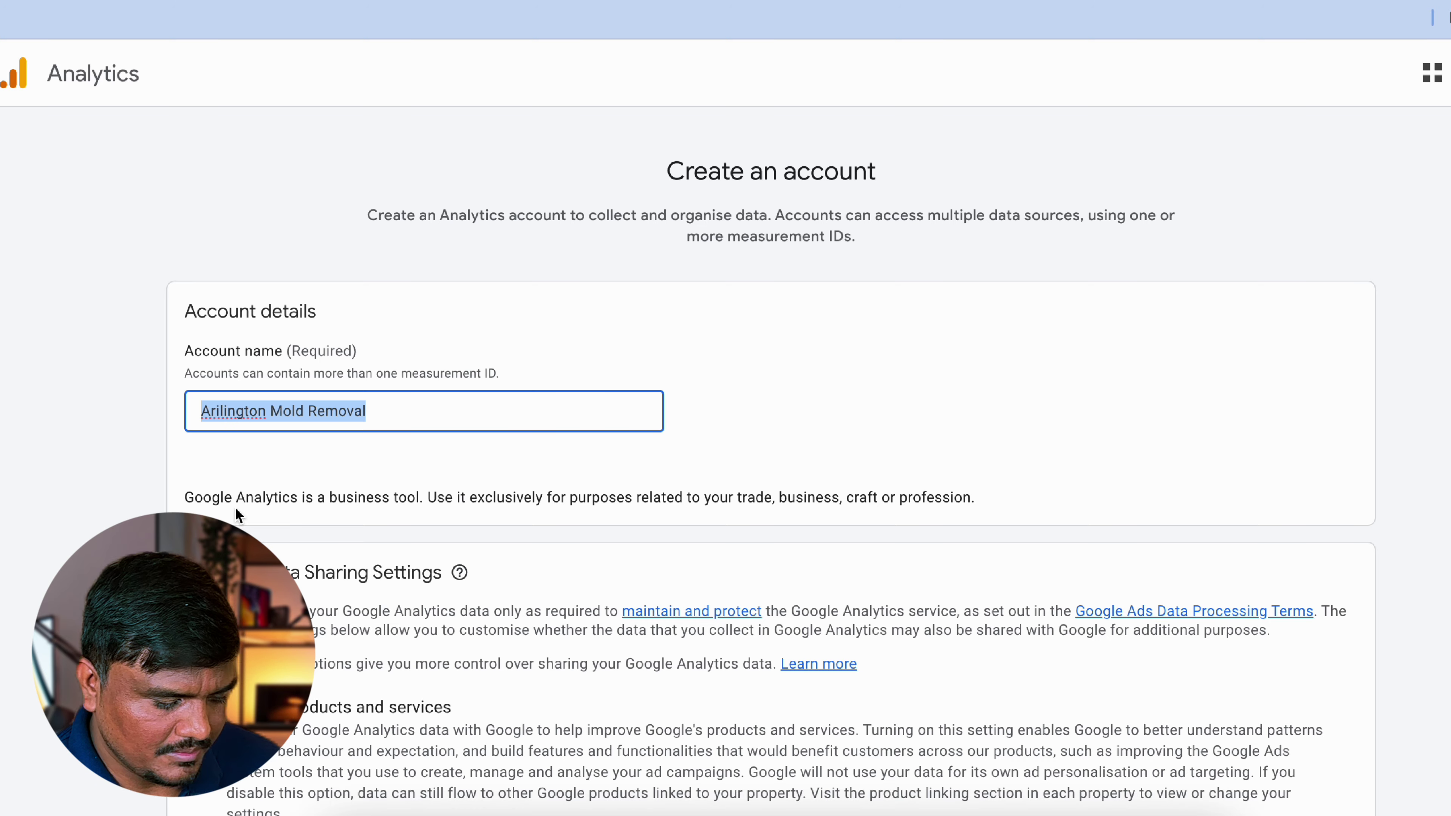
Keep the account data sharing settings as they are and continue to property creation.
{"action": "scroll", "coordinate": [236, 508], "scroll_direction": "down", "scroll_amount": 10}
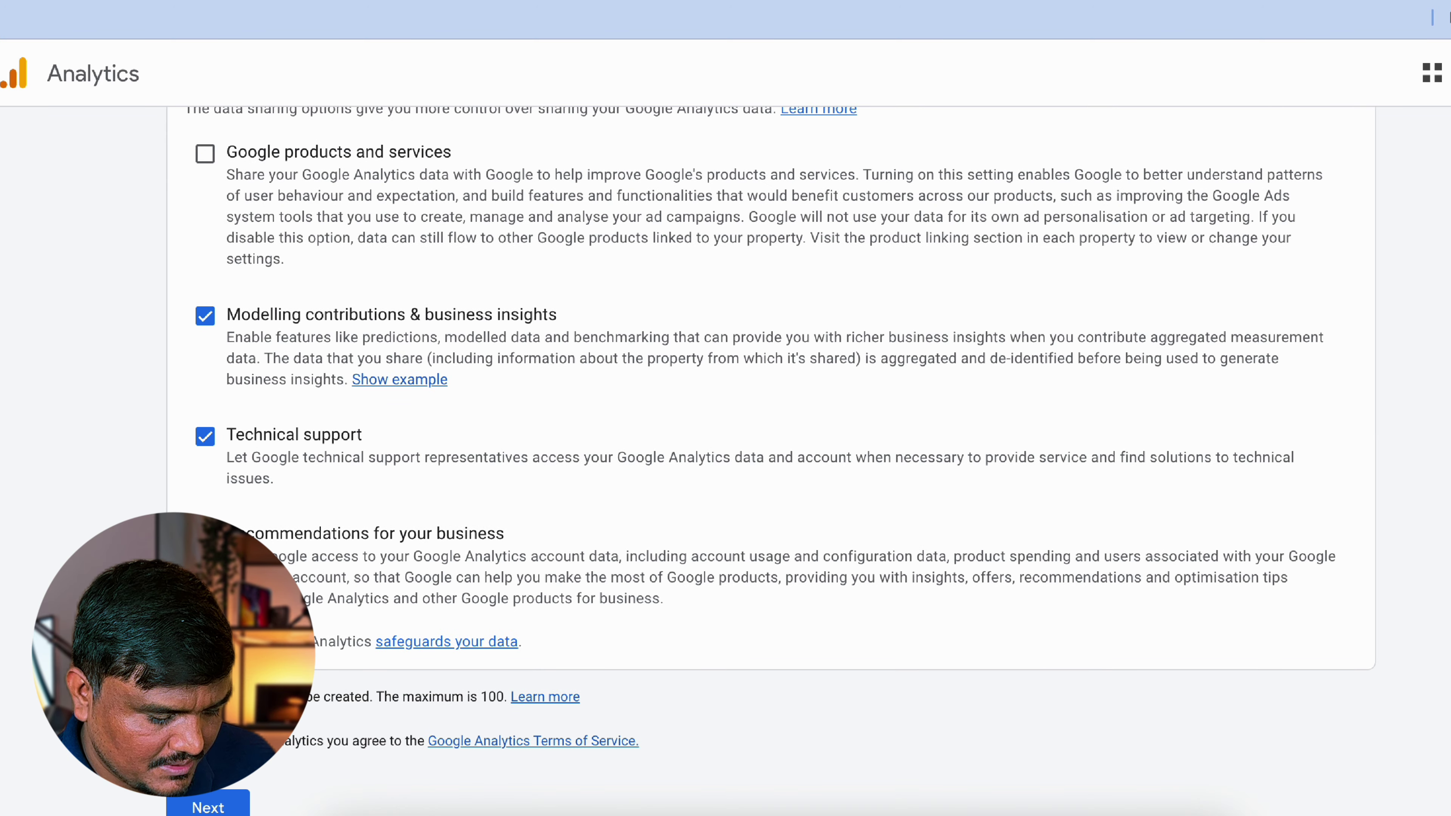
{"action": "scroll", "coordinate": [178, 392], "scroll_direction": "down", "scroll_amount": 1}
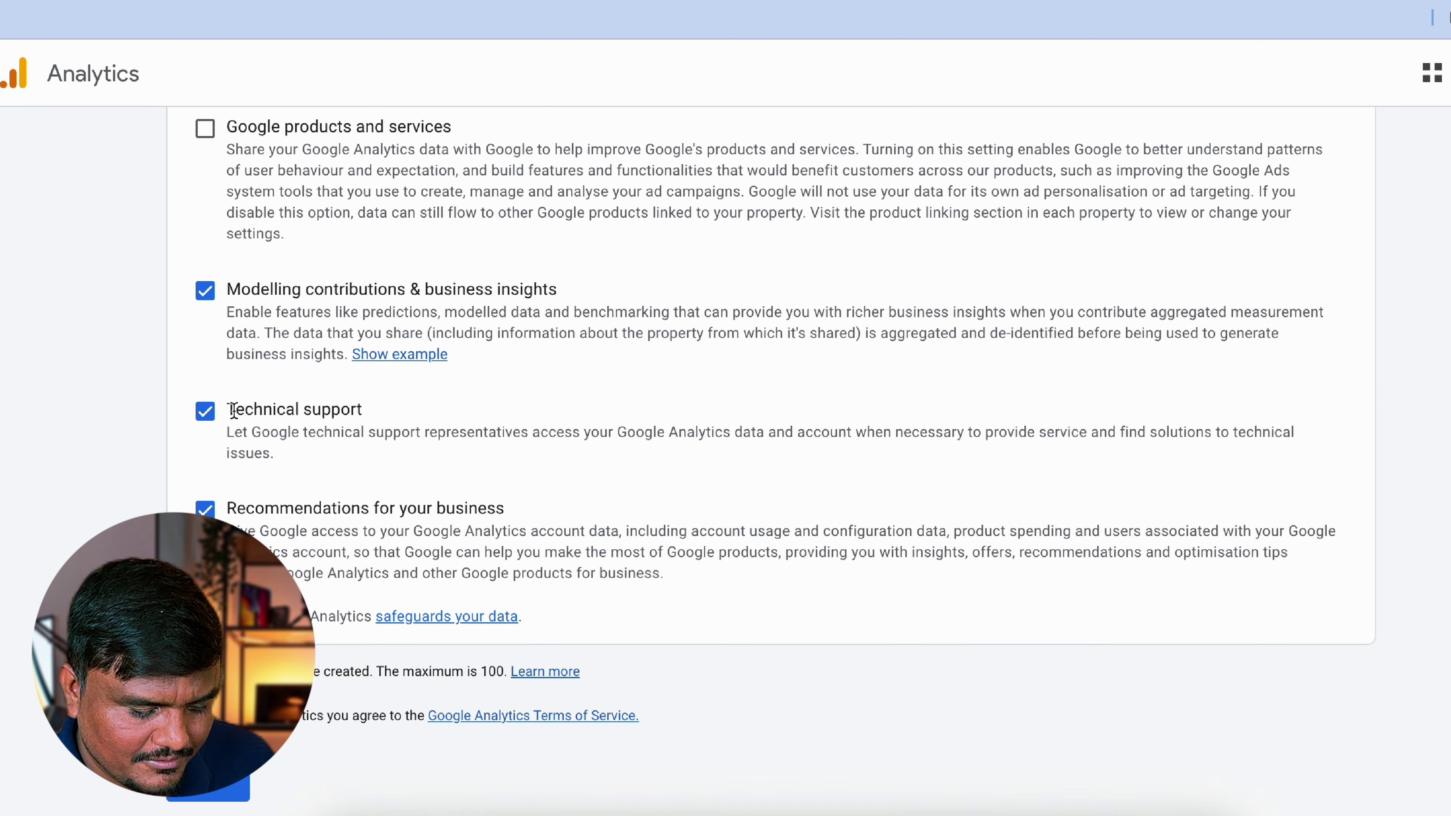
{"action": "left_click", "coordinate": [207, 792]}
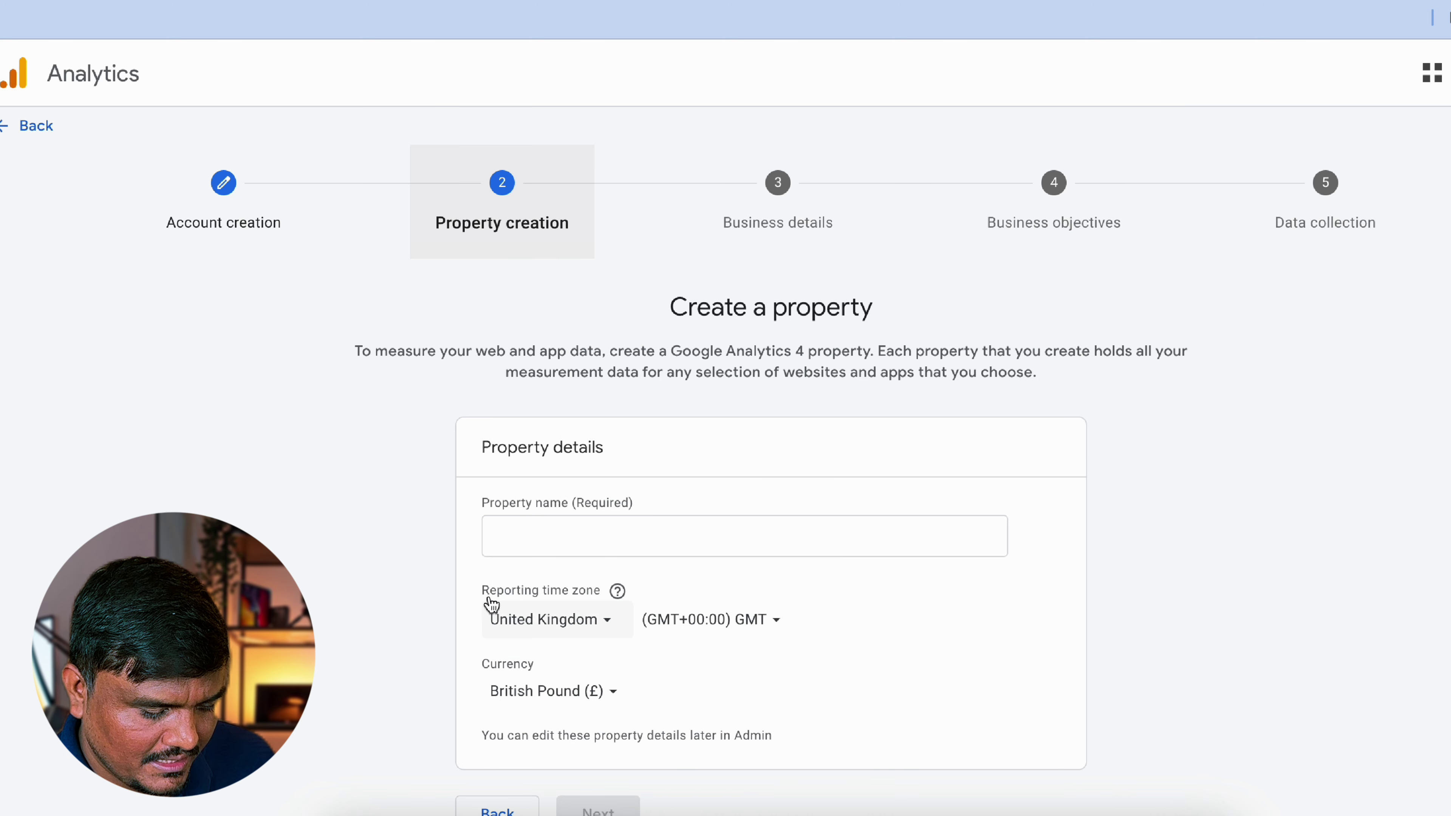
Name the property "Arilington Mold Removal" and set its reporting time zone country to United States.
{"action": "left_click", "coordinate": [509, 553]}
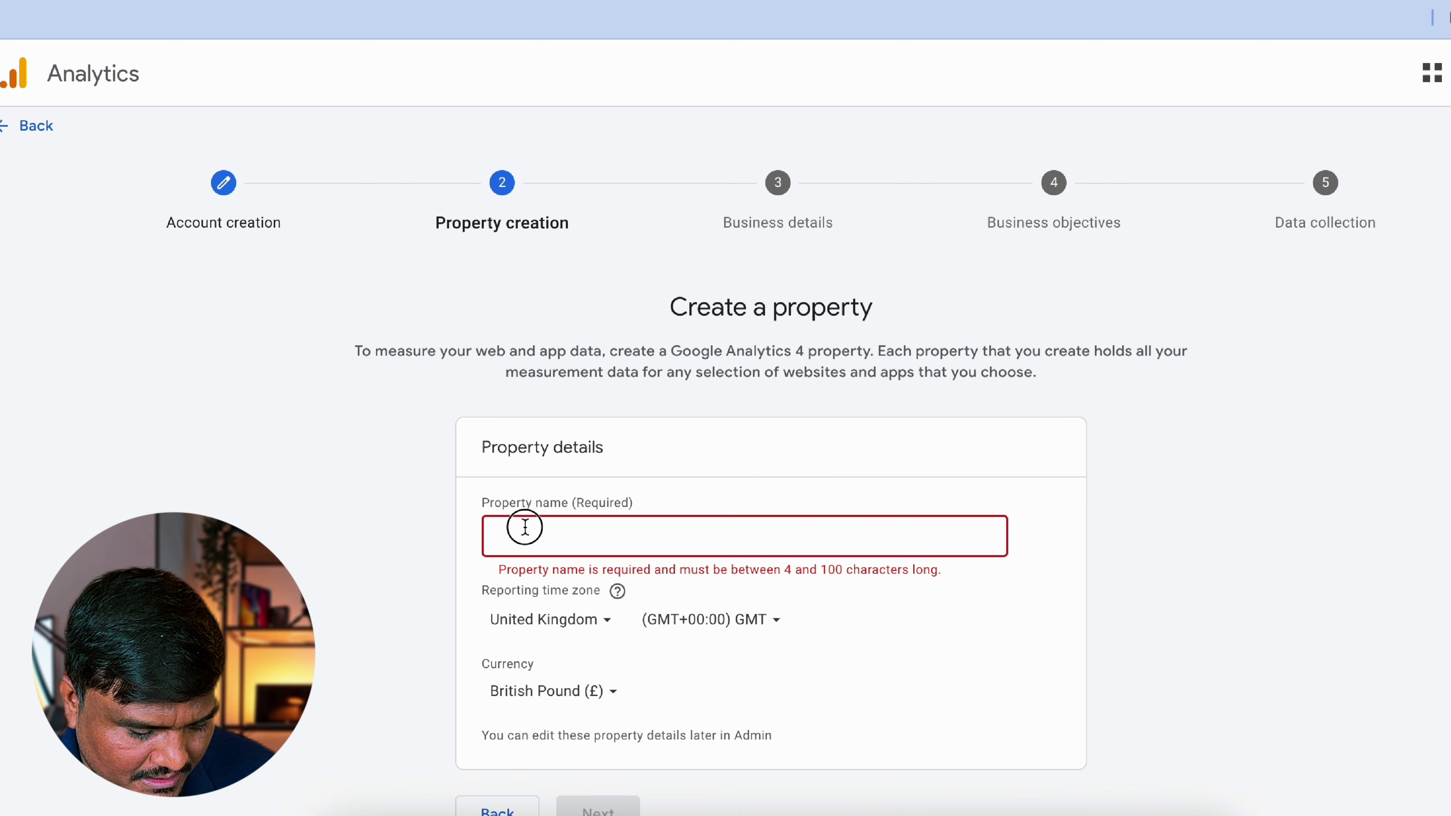
{"action": "type", "text": "Arlington Mold Removal"}
{"action": "scroll", "coordinate": [521, 526], "scroll_direction": "down", "scroll_amount": 1}
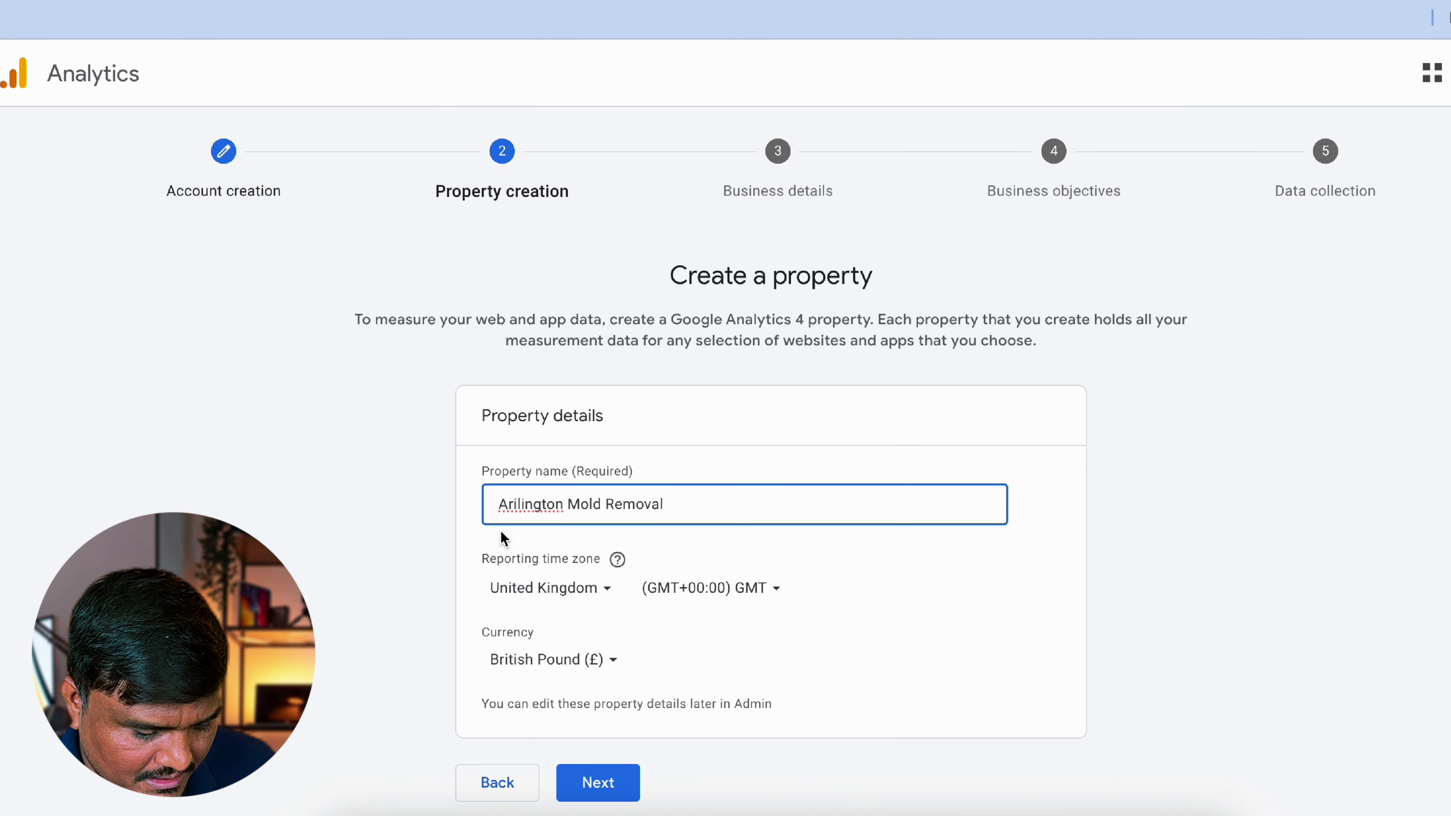
{"action": "left_click", "coordinate": [581, 594]}
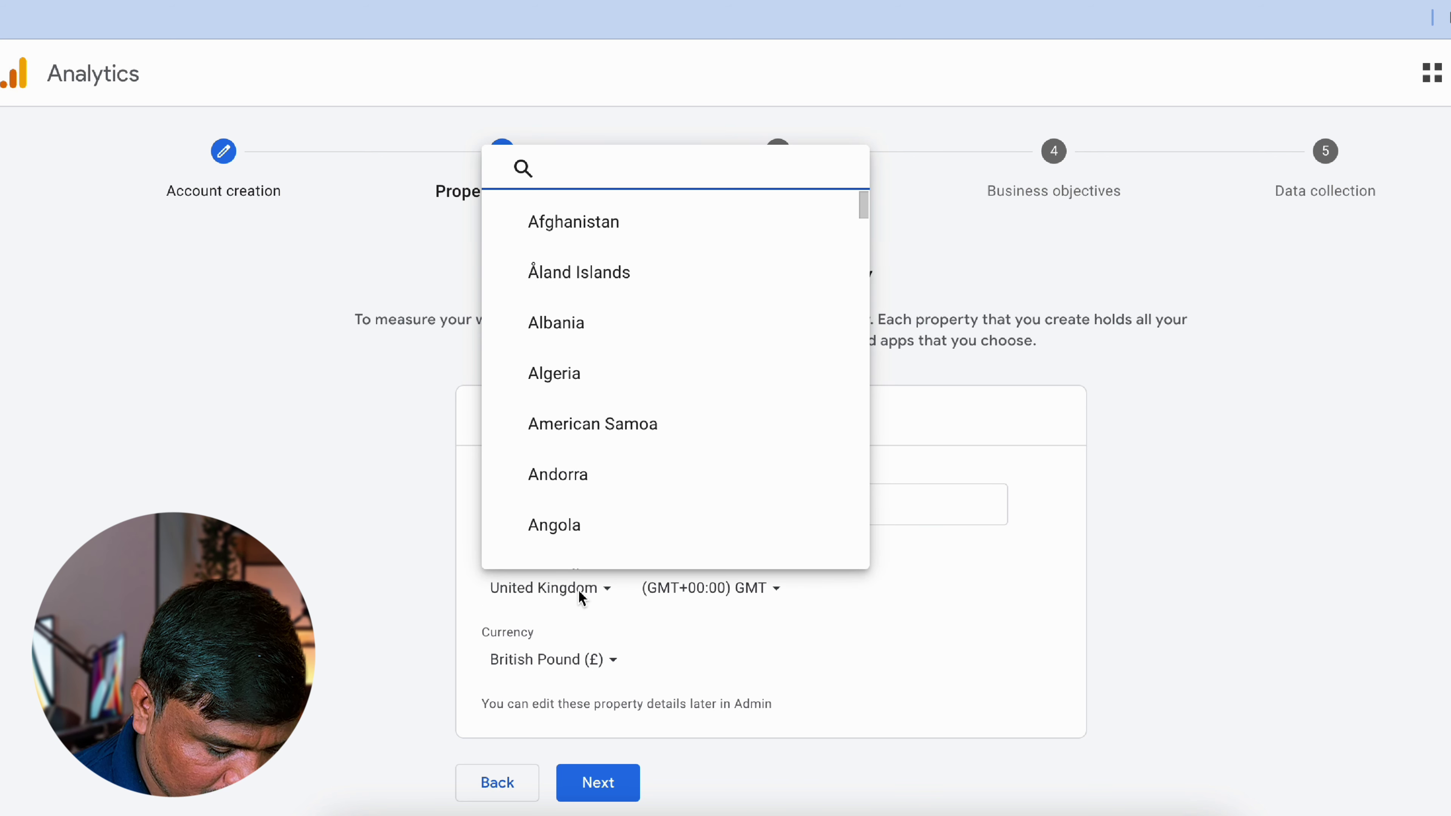
{"action": "type", "text": "Unit"}
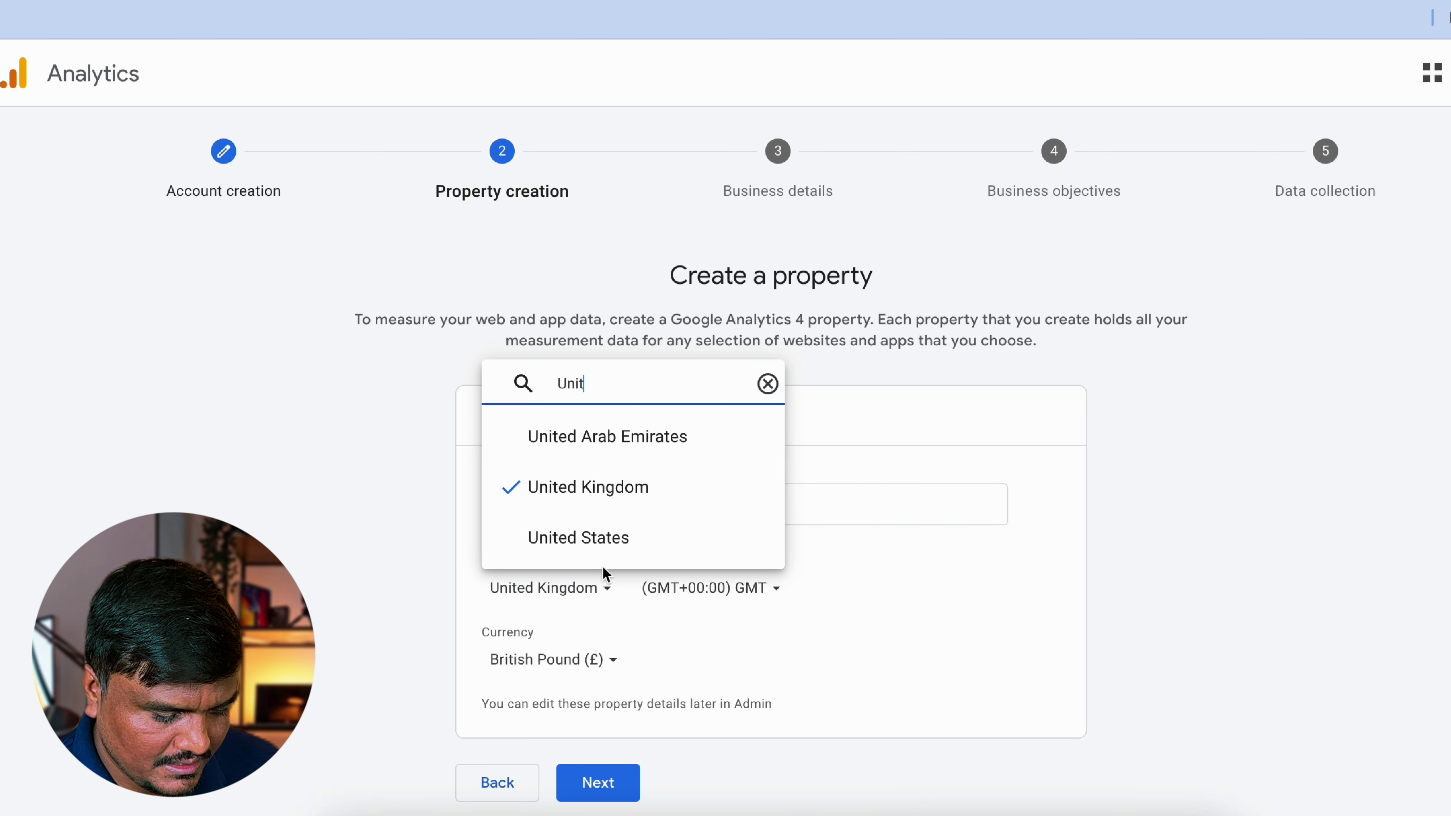
{"action": "left_click", "coordinate": [608, 552]}
Set the property's currency to US Dollar ($) and continue to the business details.
{"action": "left_click", "coordinate": [539, 679]}
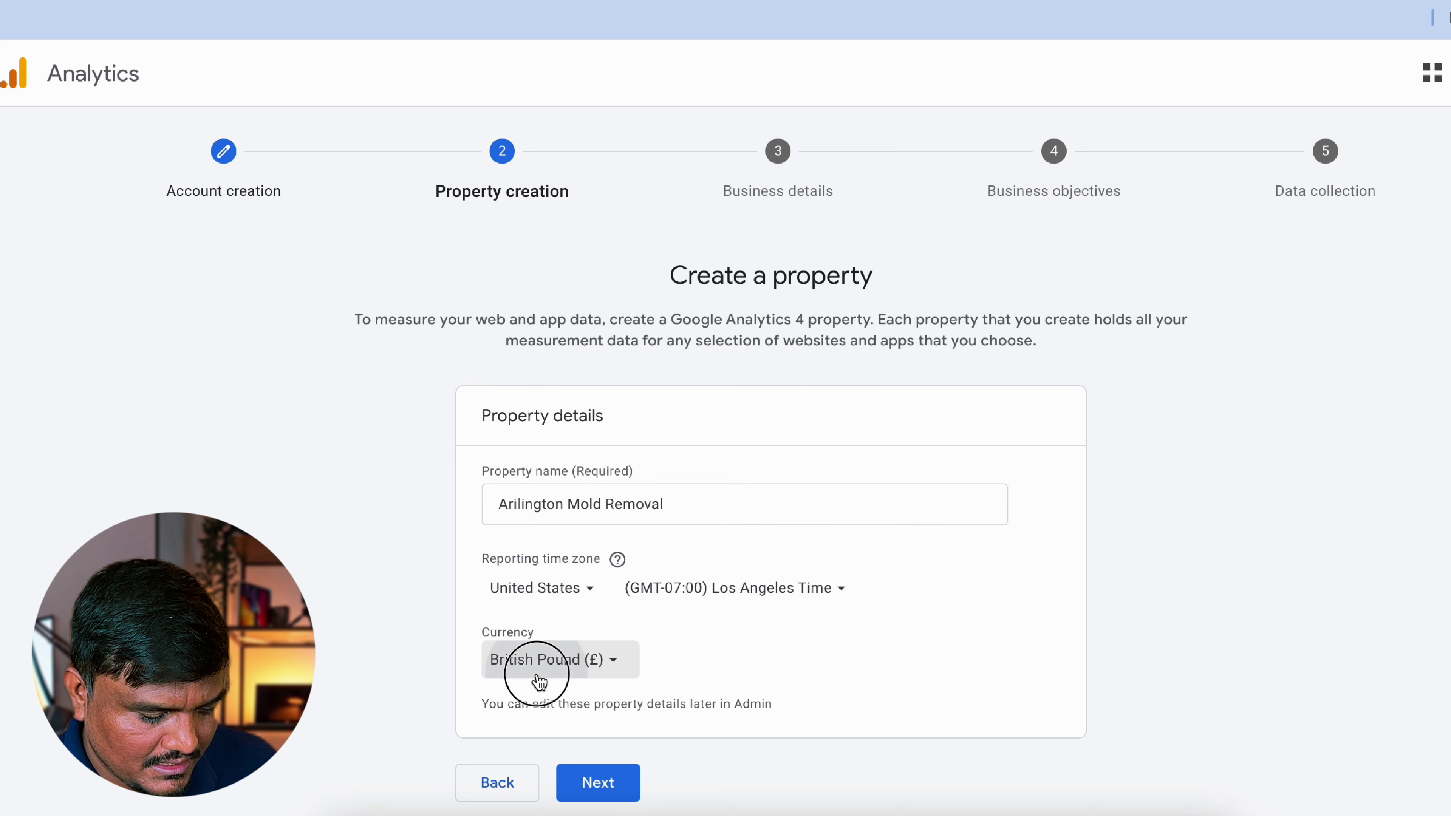
{"action": "type", "text": "Un"}
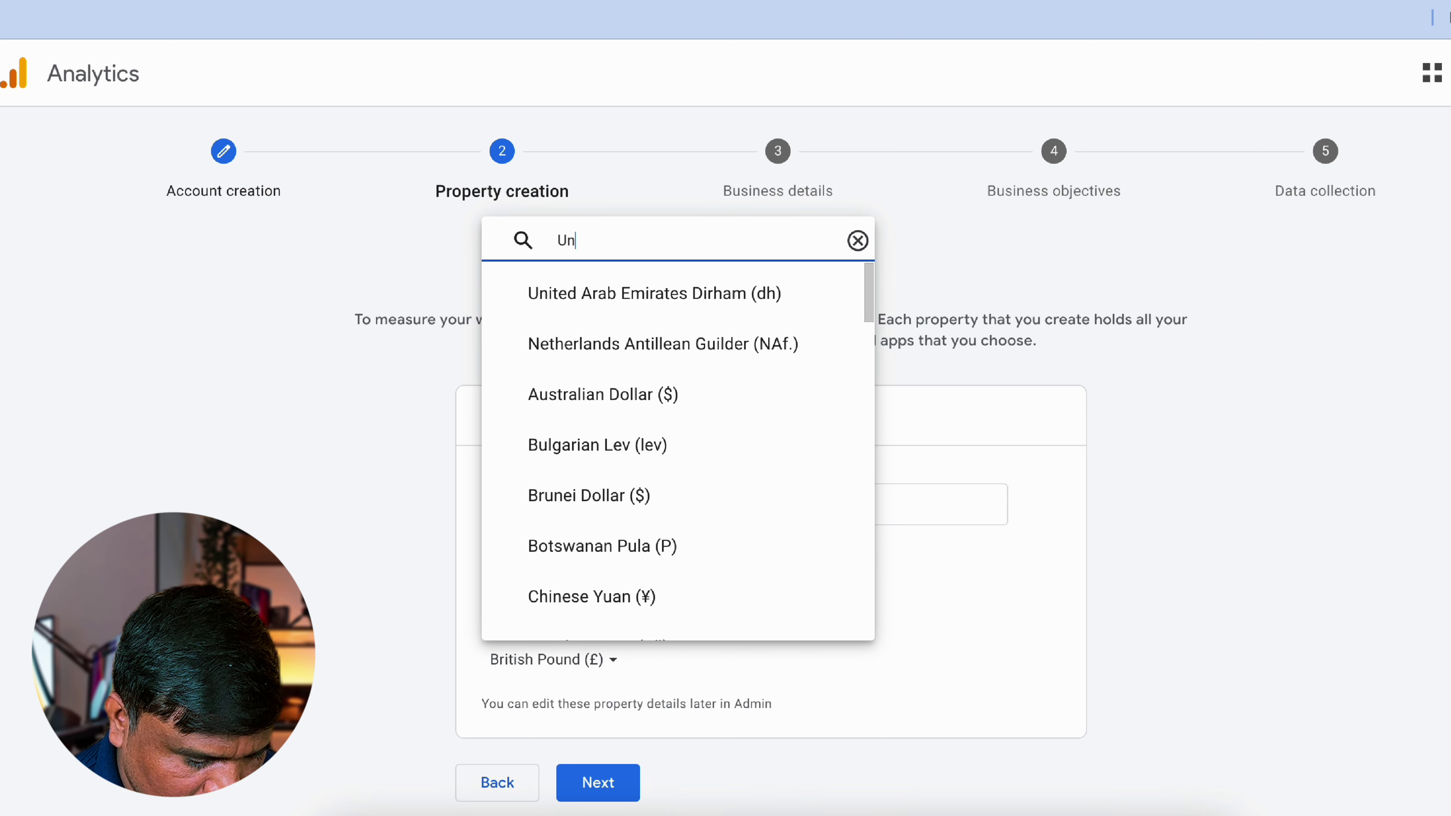
{"action": "key", "text": "BackSpace"}
{"action": "type", "text": "S dolln"}
{"action": "left_click", "coordinate": [599, 618]}
{"action": "left_click", "coordinate": [579, 784]}
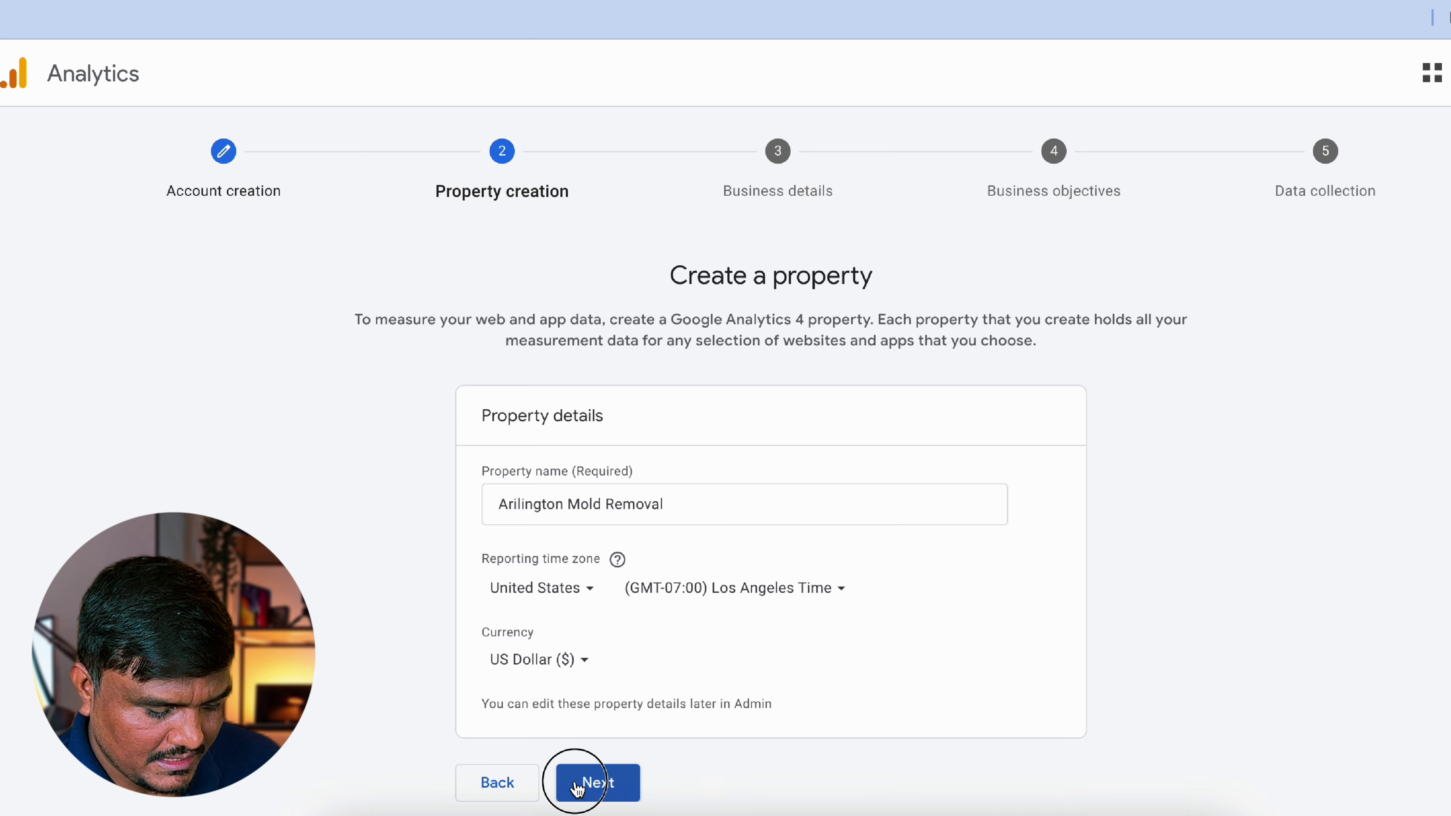
Describe the business as Small (1 to 10 employees) in the Other business activity category and continue to business objectives.
{"action": "scroll", "coordinate": [505, 531], "scroll_direction": "down", "scroll_amount": 1}
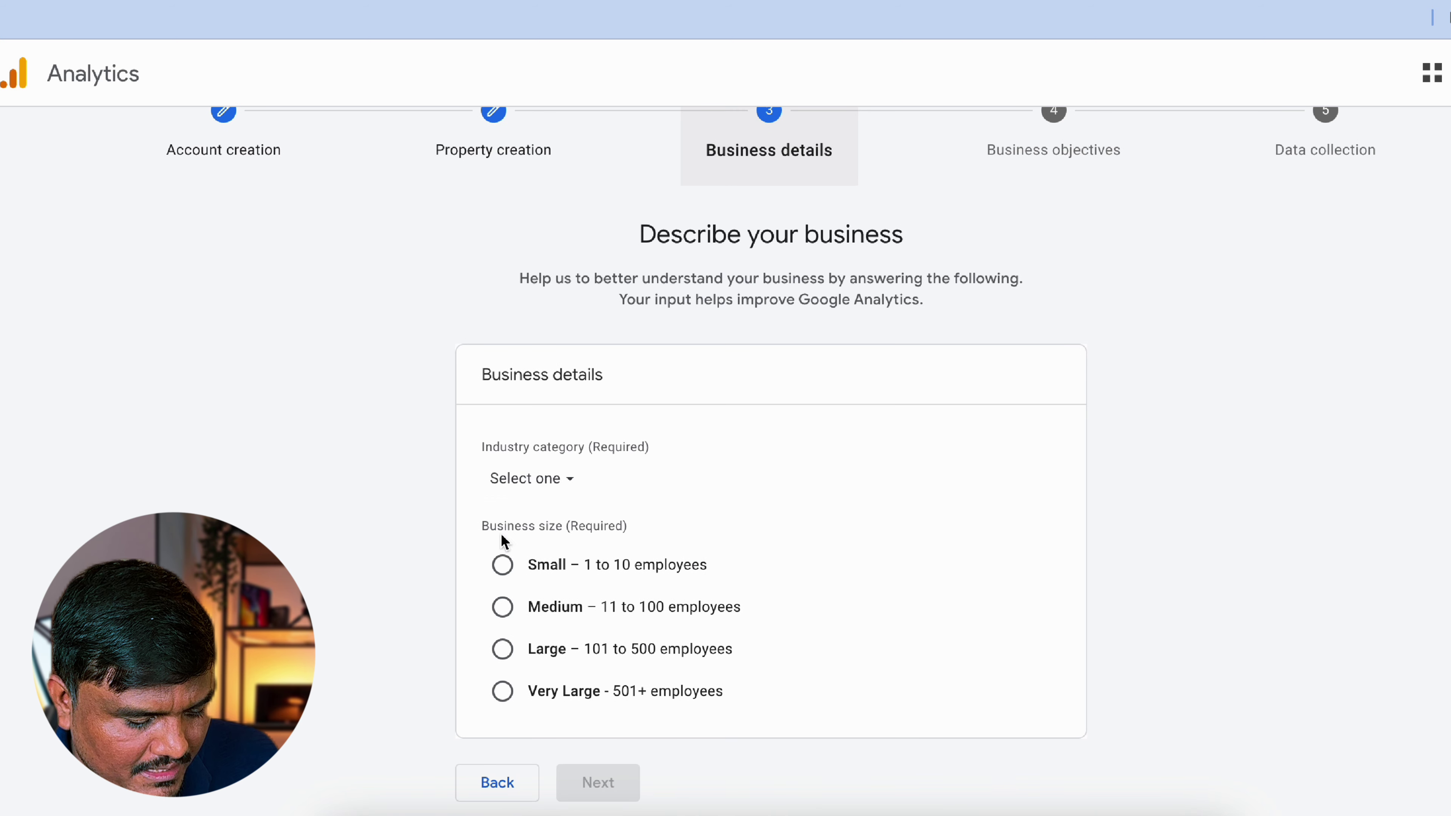
{"action": "left_click", "coordinate": [502, 564]}
{"action": "left_click", "coordinate": [514, 490]}
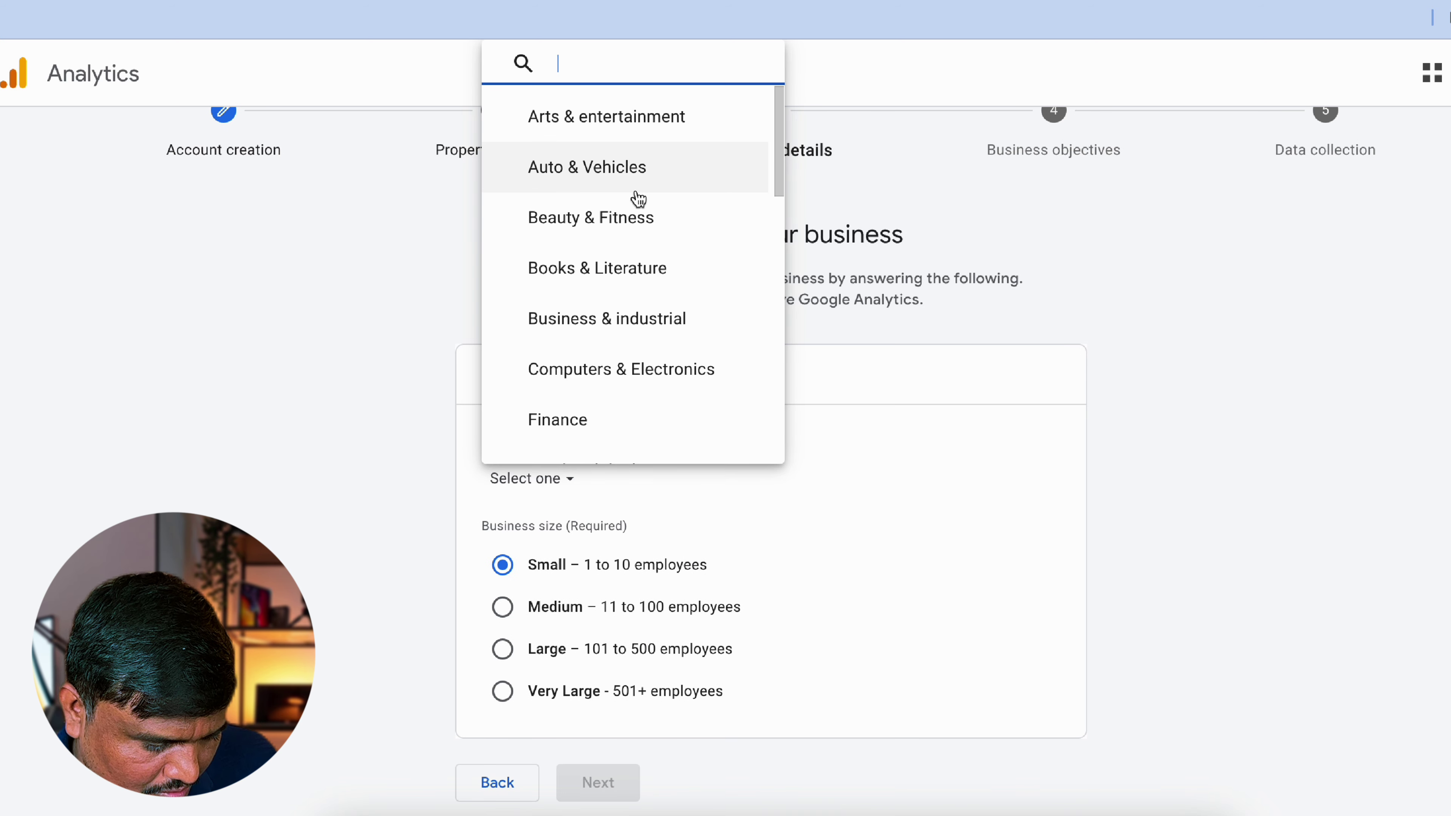
{"action": "scroll", "coordinate": [635, 198], "scroll_direction": "down", "scroll_amount": 15}
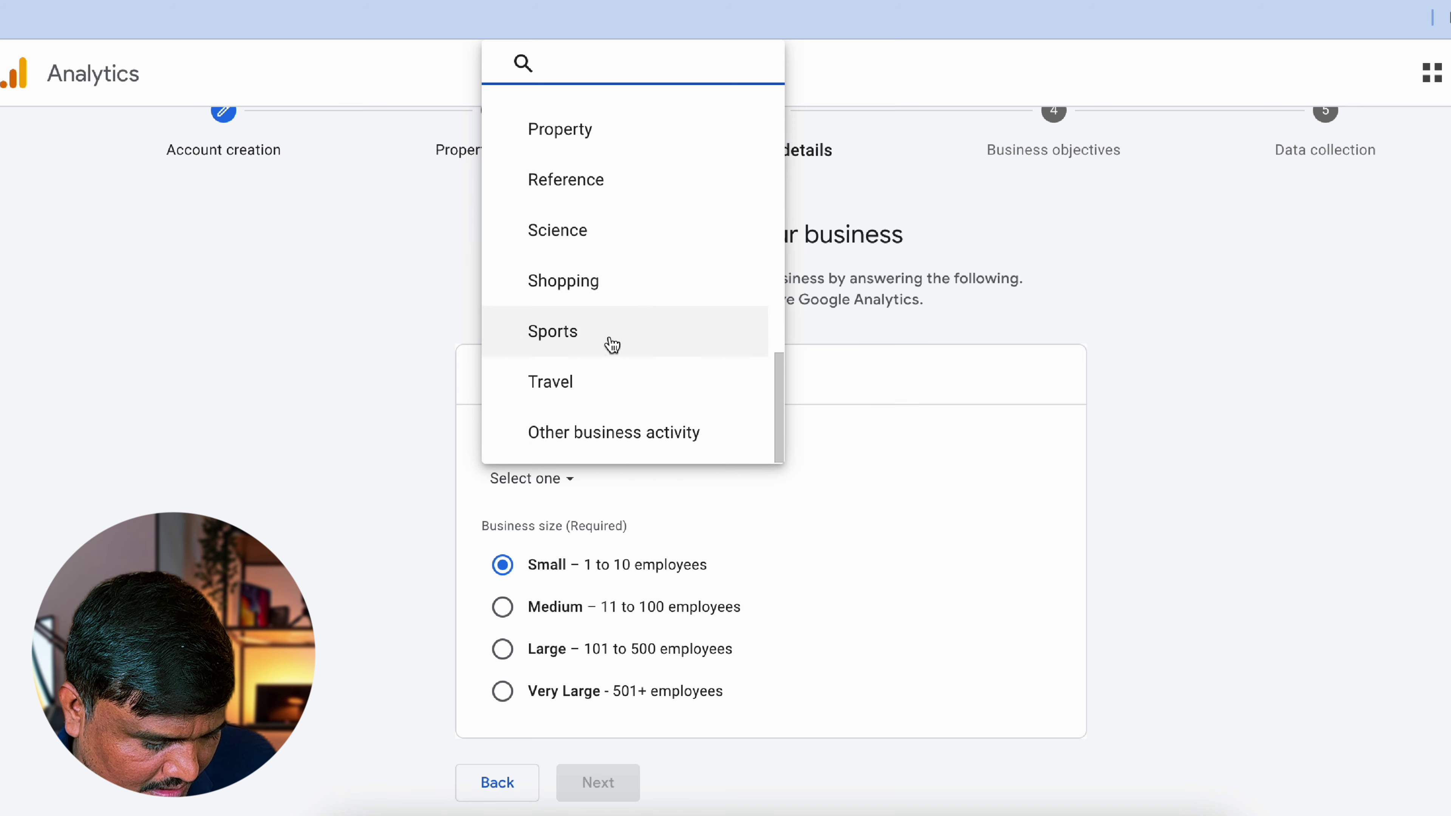
{"action": "left_click", "coordinate": [586, 437]}
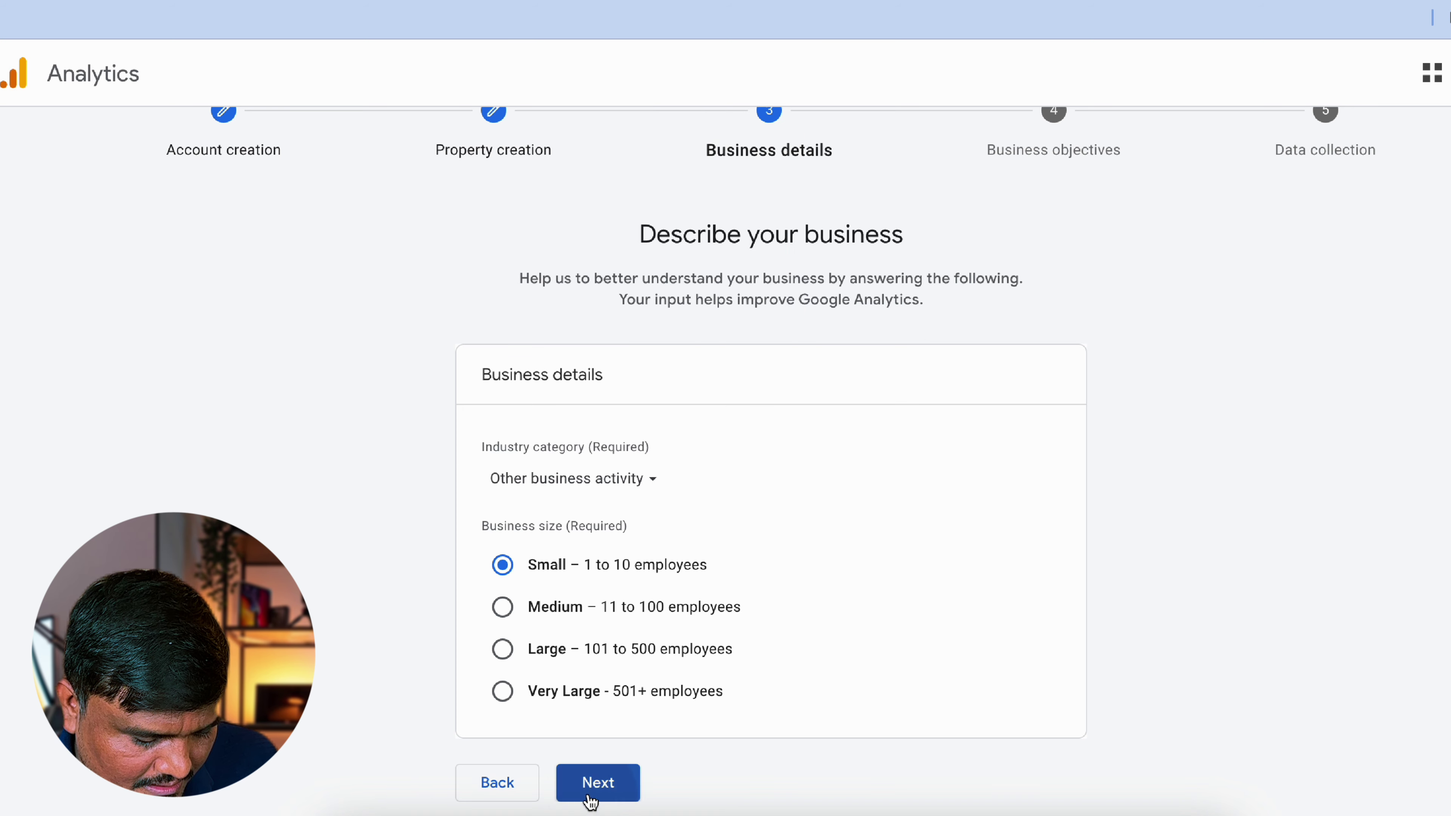
{"action": "left_click", "coordinate": [588, 784]}
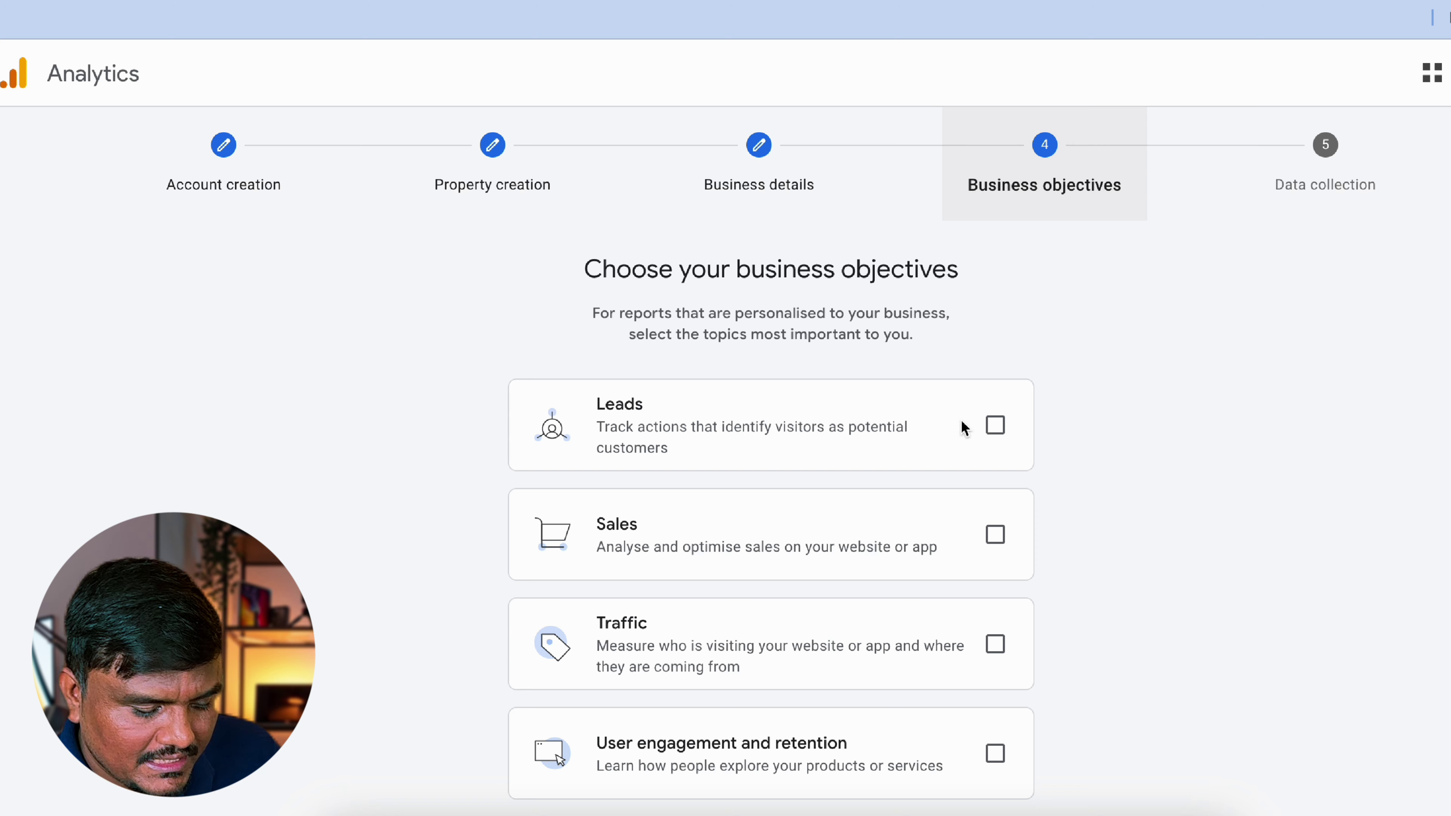
Choose Leads, Traffic, and User engagement and retention as business objectives and submit the account for creation.
{"action": "left_click", "coordinate": [994, 425]}
{"action": "scroll", "coordinate": [980, 446], "scroll_direction": "down", "scroll_amount": 2}
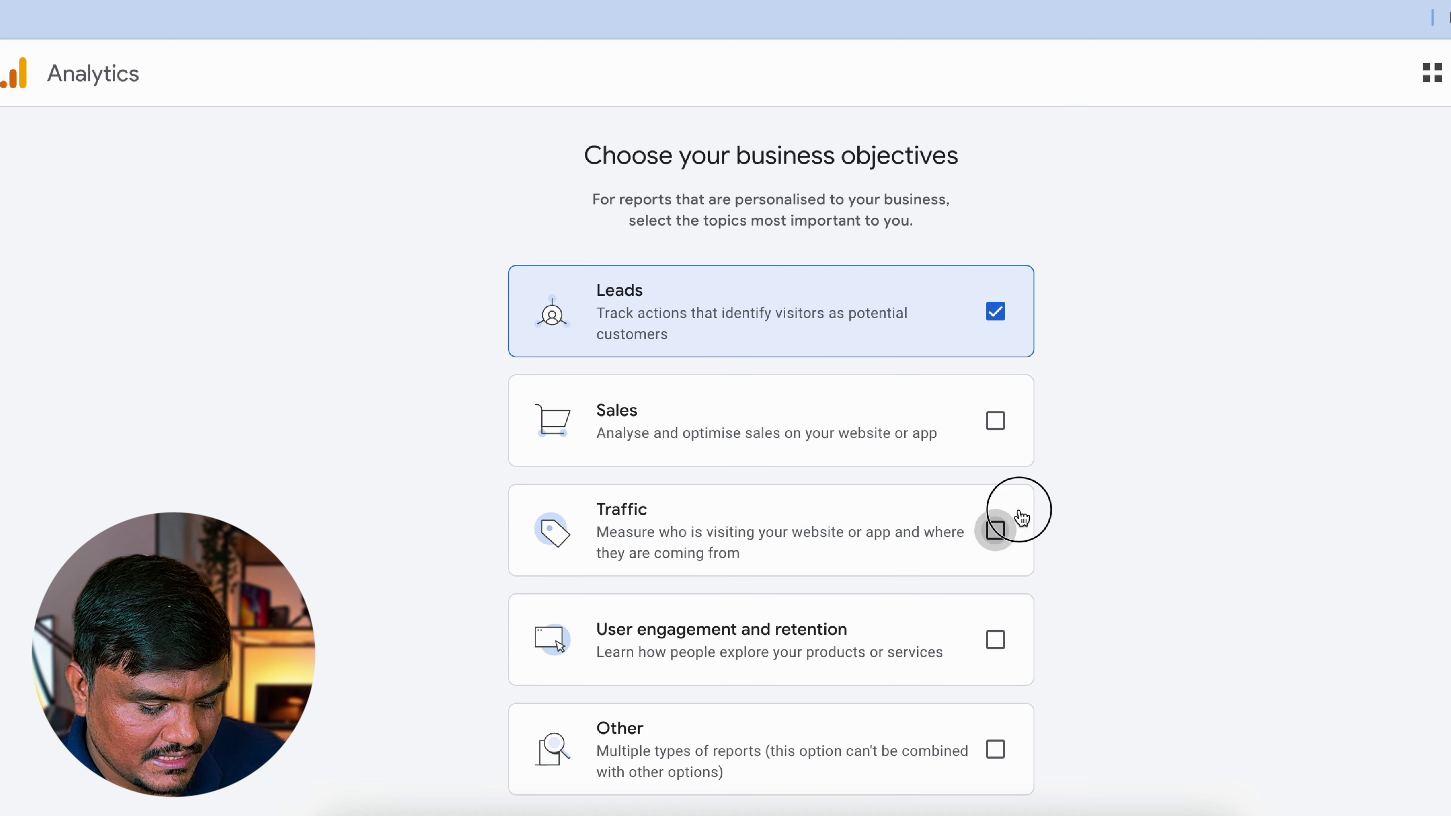
{"action": "left_click", "coordinate": [996, 530]}
{"action": "scroll", "coordinate": [936, 590], "scroll_direction": "down", "scroll_amount": 1}
{"action": "left_click", "coordinate": [994, 584]}
{"action": "left_click", "coordinate": [691, 786]}
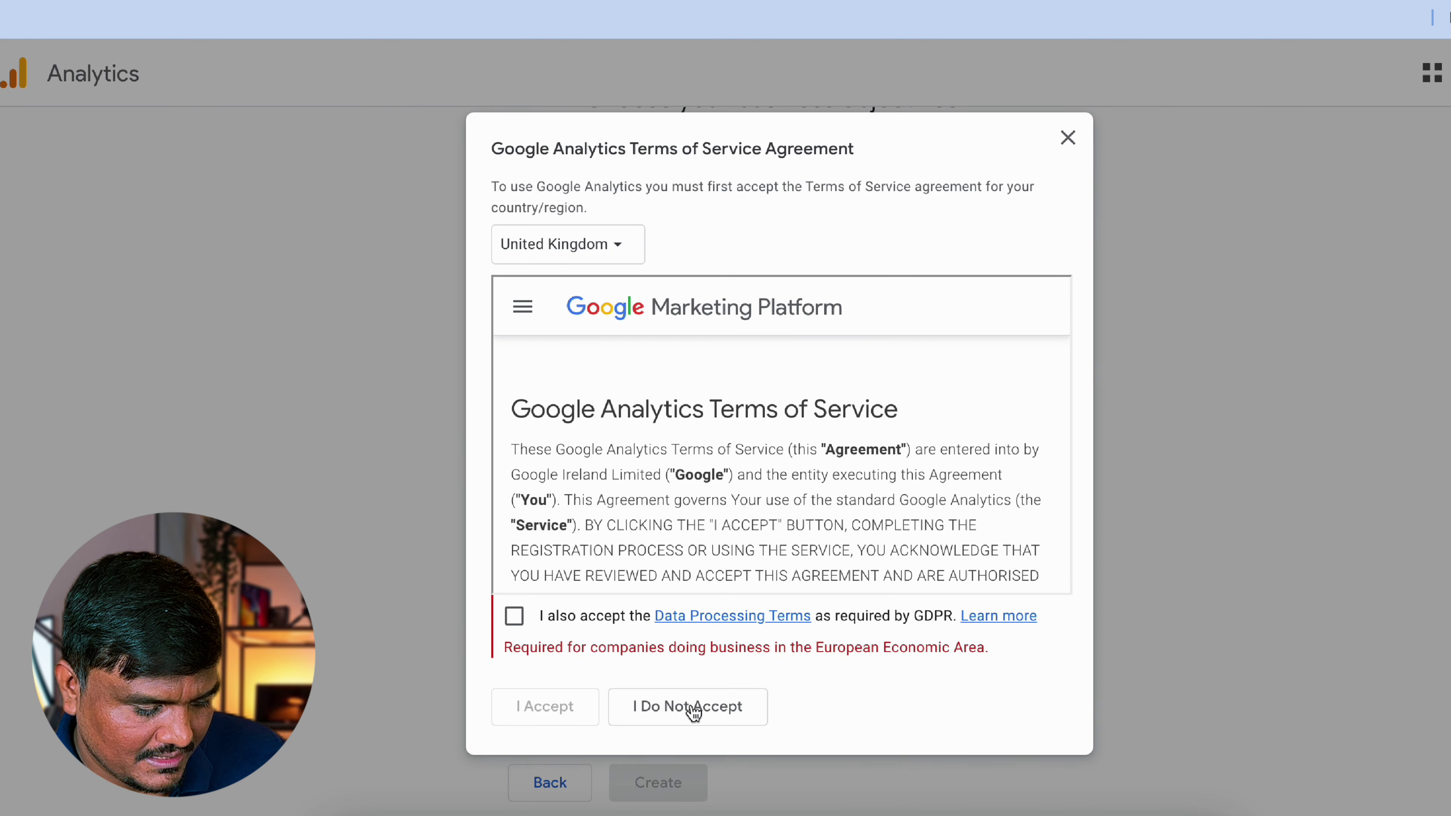
Set the terms of service country to United States, agree to the GDPR Data Processing Terms, and accept the Google Analytics agreement.
{"action": "left_click", "coordinate": [581, 236]}
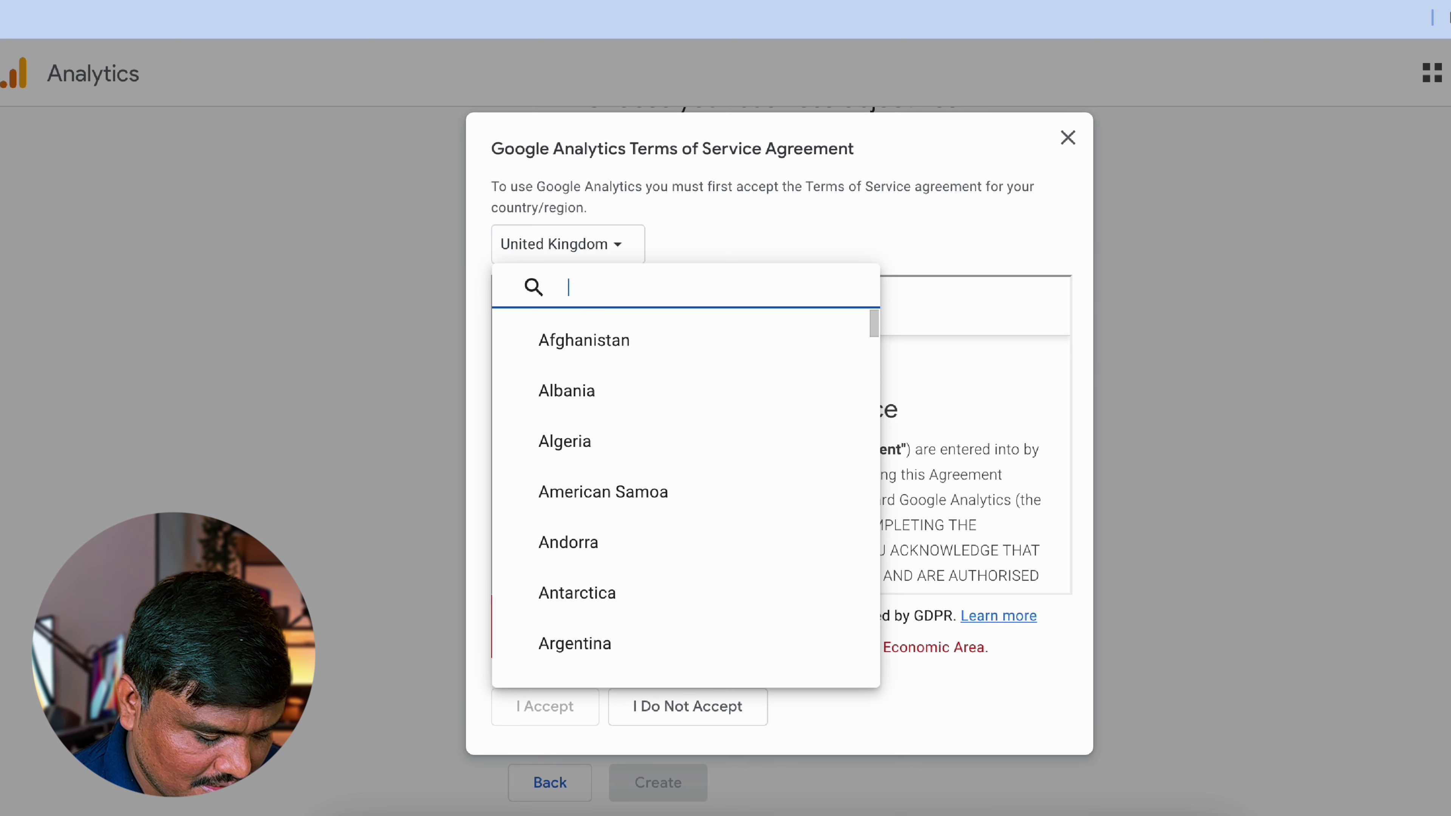
{"action": "type", "text": "United"}
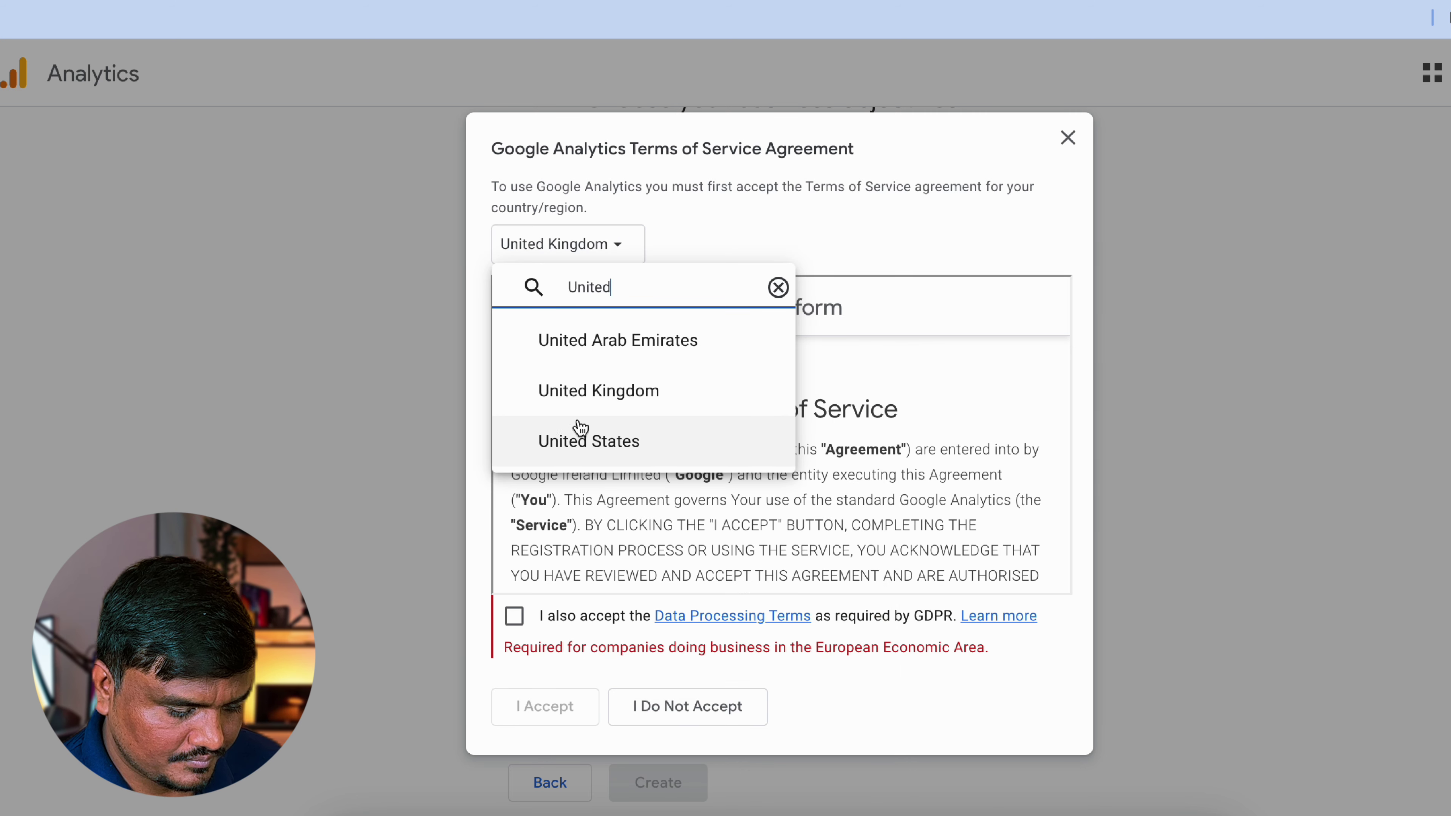
{"action": "left_click", "coordinate": [581, 435]}
{"action": "left_click", "coordinate": [502, 626]}
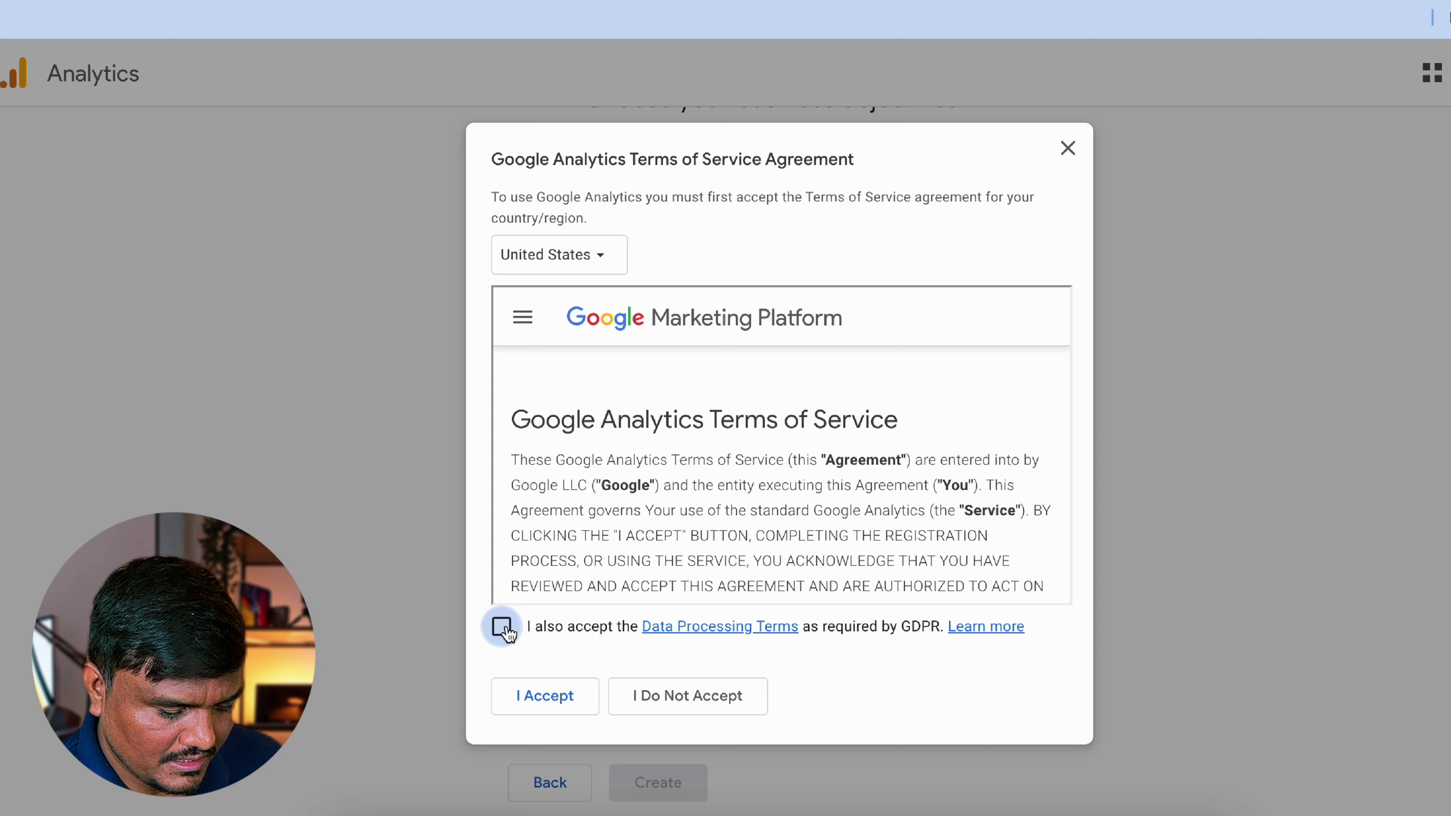
{"action": "left_click", "coordinate": [534, 696]}
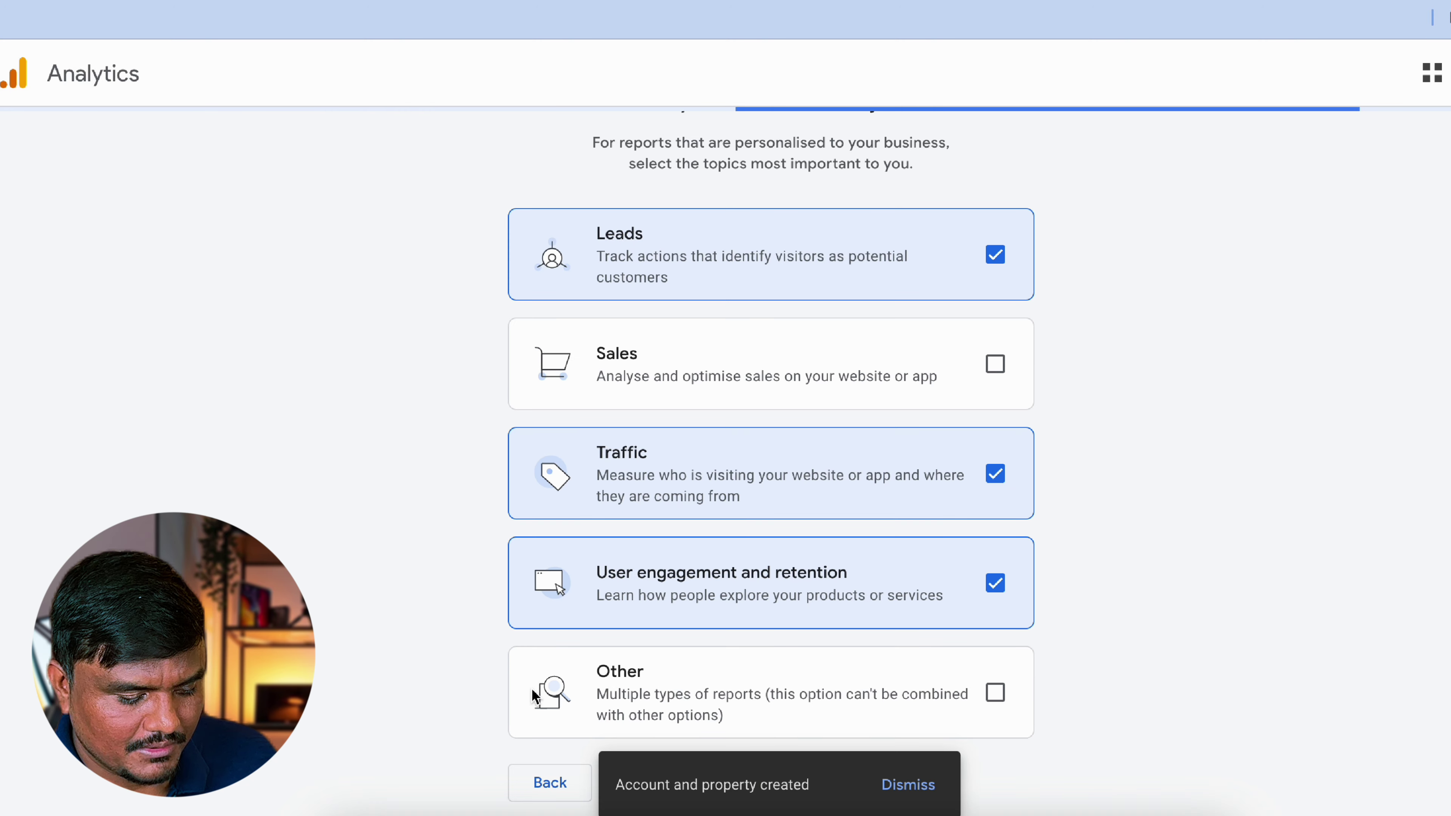
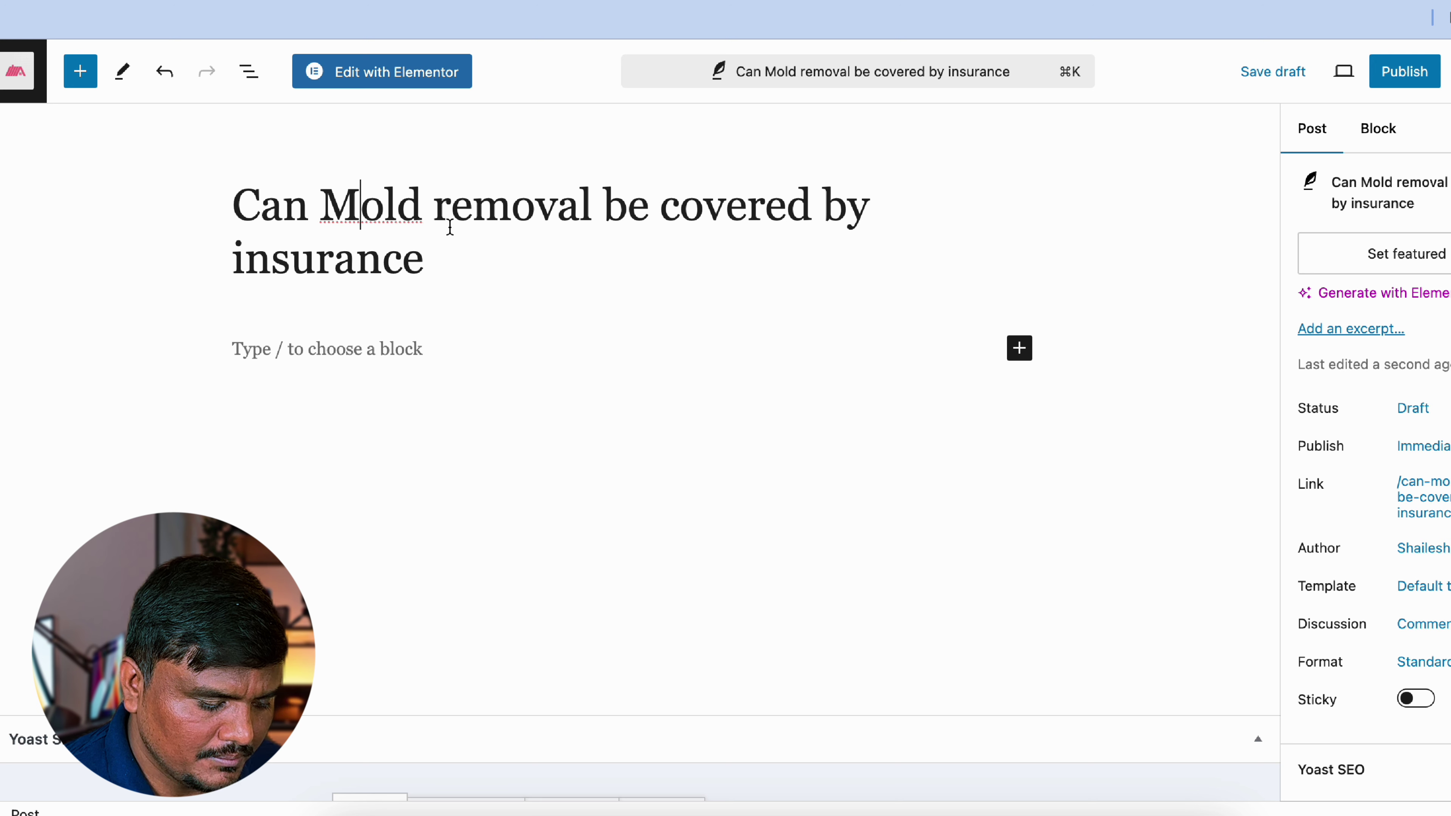
Capitalize "Removal", "Covered" and "Insurance" in the WordPress post title and end it with a question mark.
{"action": "left_click", "coordinate": [454, 214]}
{"action": "key", "text": "BackSpace"}
{"action": "type", "text": "R"}
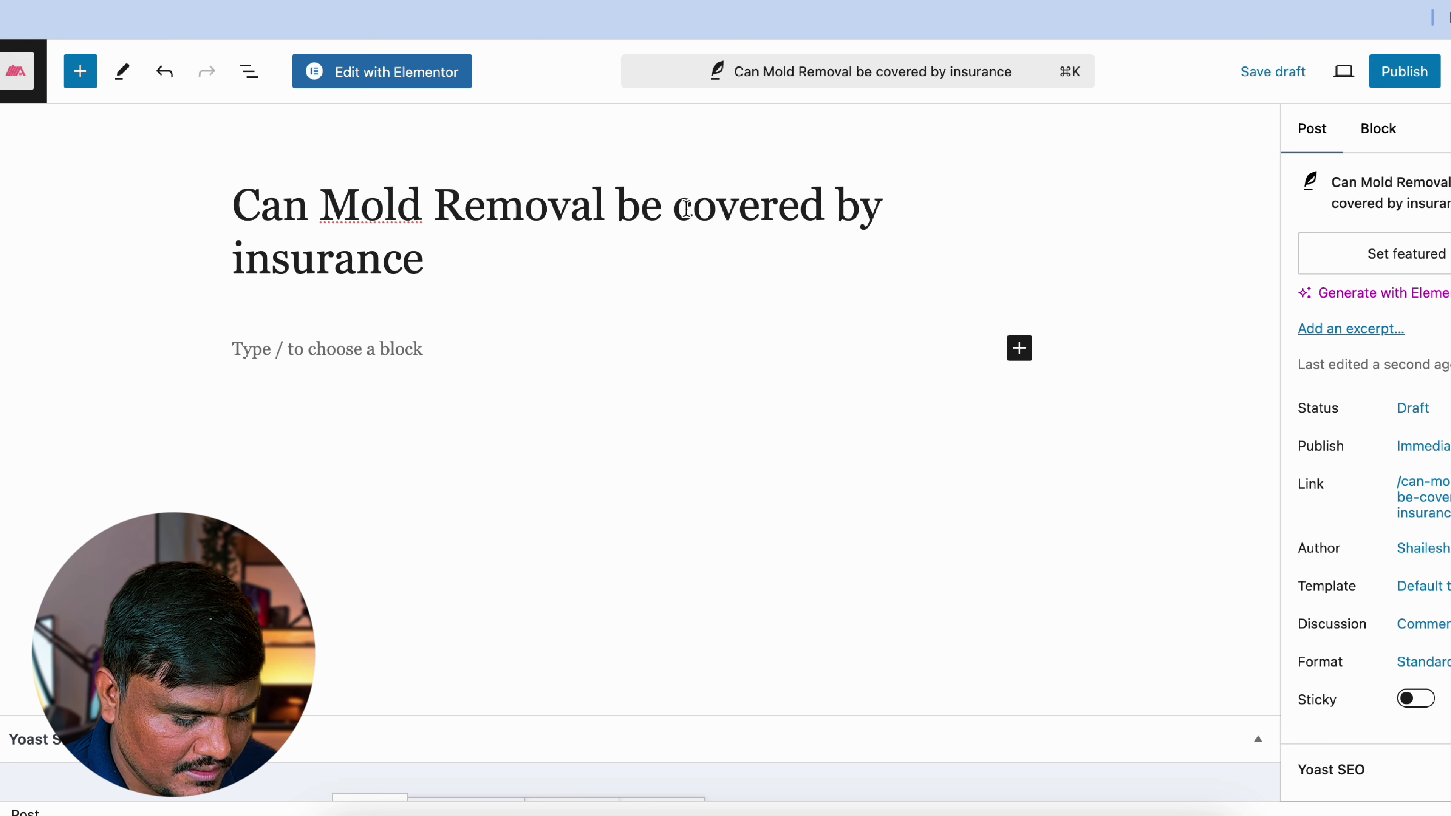
{"action": "left_click", "coordinate": [684, 207]}
{"action": "key", "text": "BackSpace"}
{"action": "type", "text": "C"}
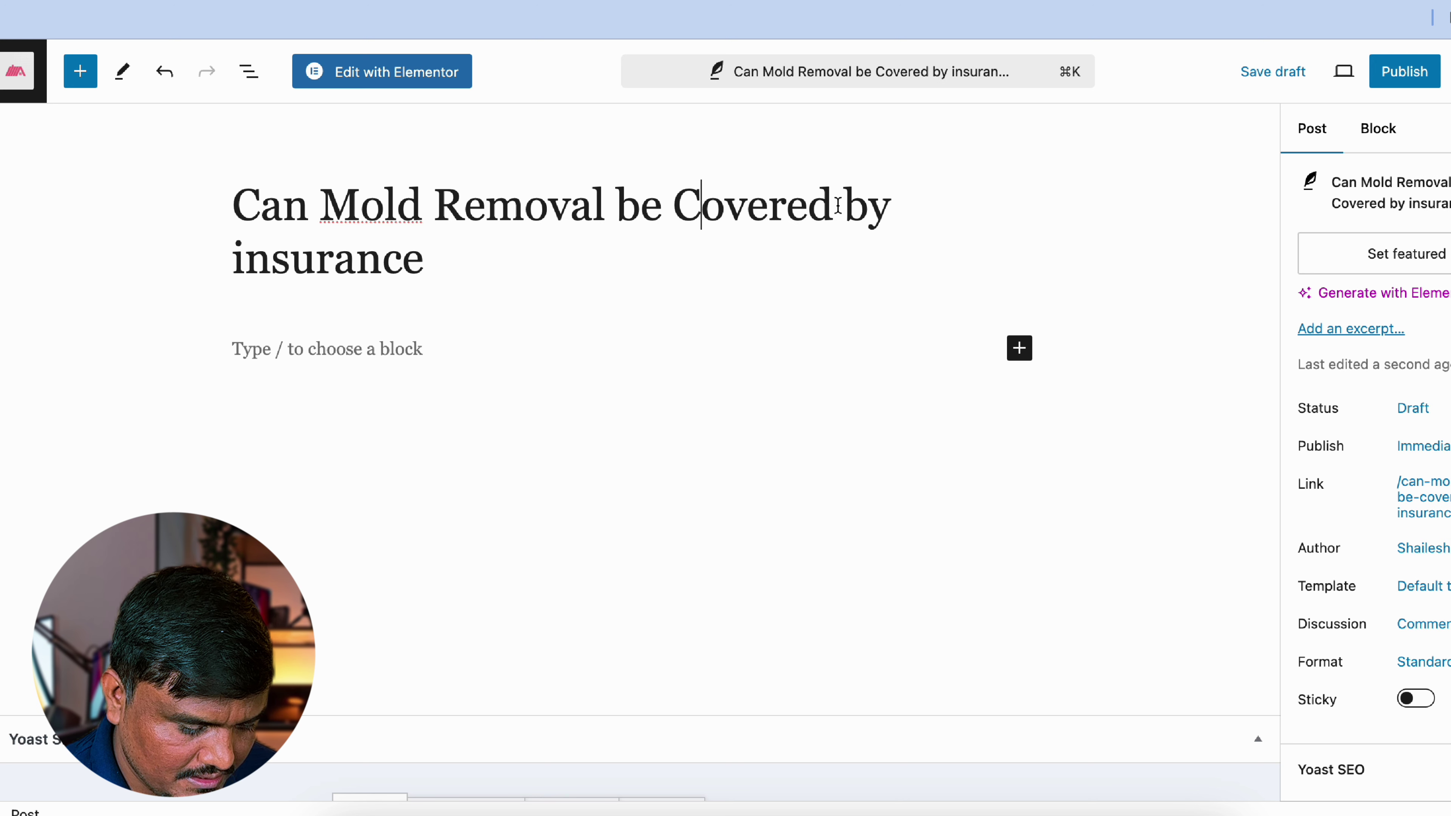
{"action": "left_click", "coordinate": [244, 257]}
{"action": "key", "text": "BackSpace"}
{"action": "type", "text": "I"}
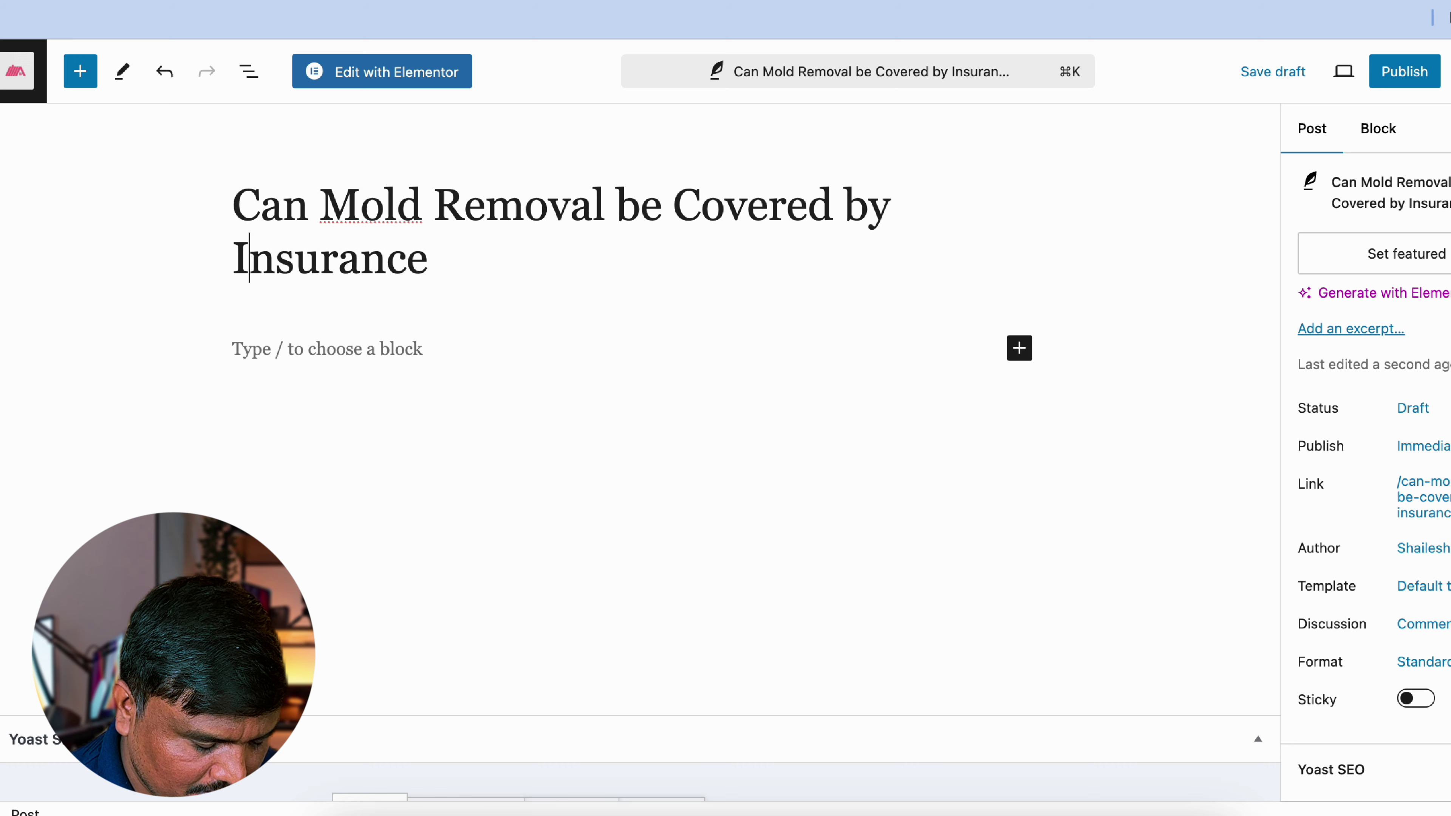
{"action": "left_click", "coordinate": [463, 273]}
{"action": "type", "text": "?"}
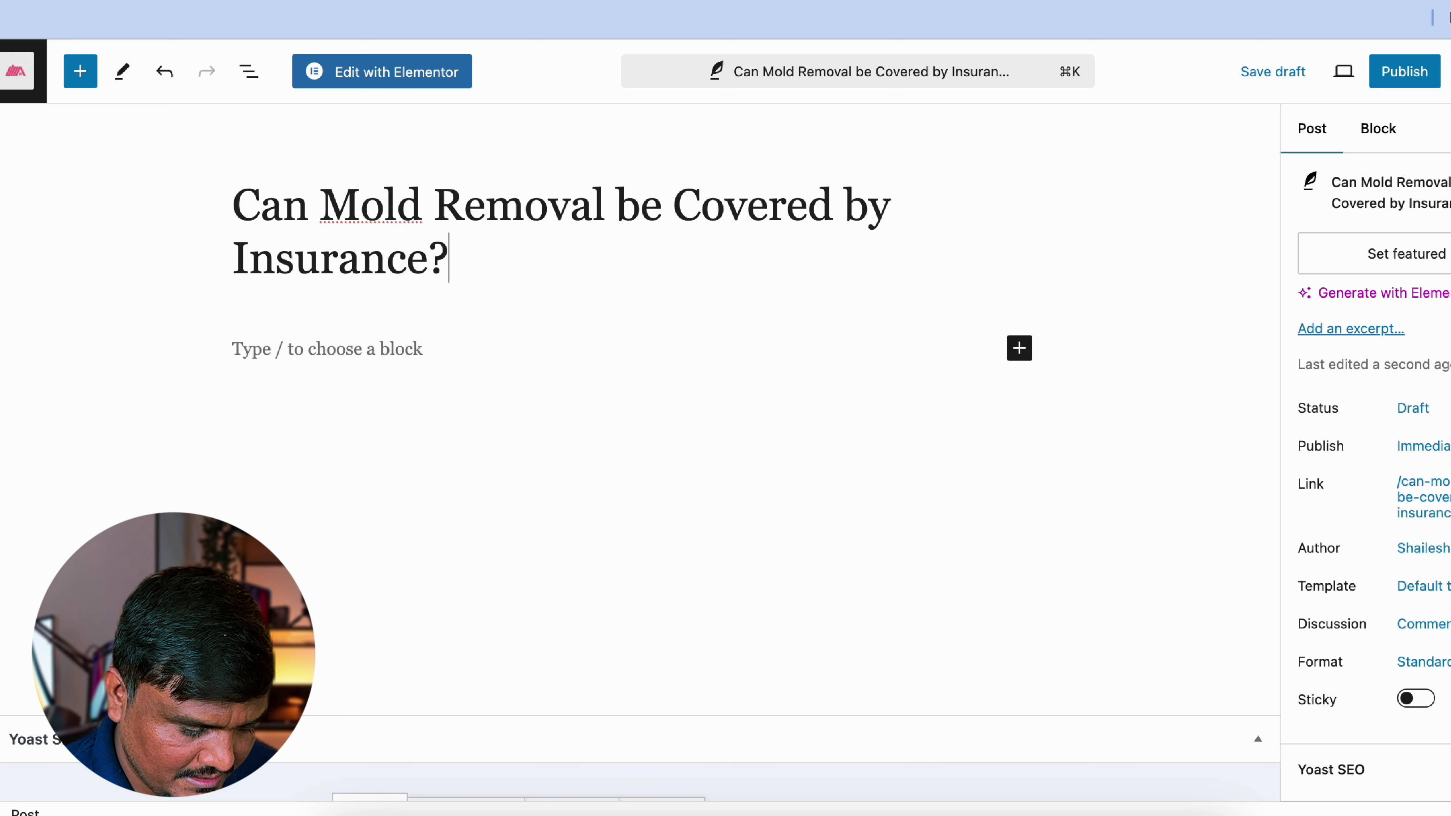
Start a paragraph beneath the [Intro] placeholder with "If you're dealing with mold in your home,".
{"action": "key", "text": "super+a"}
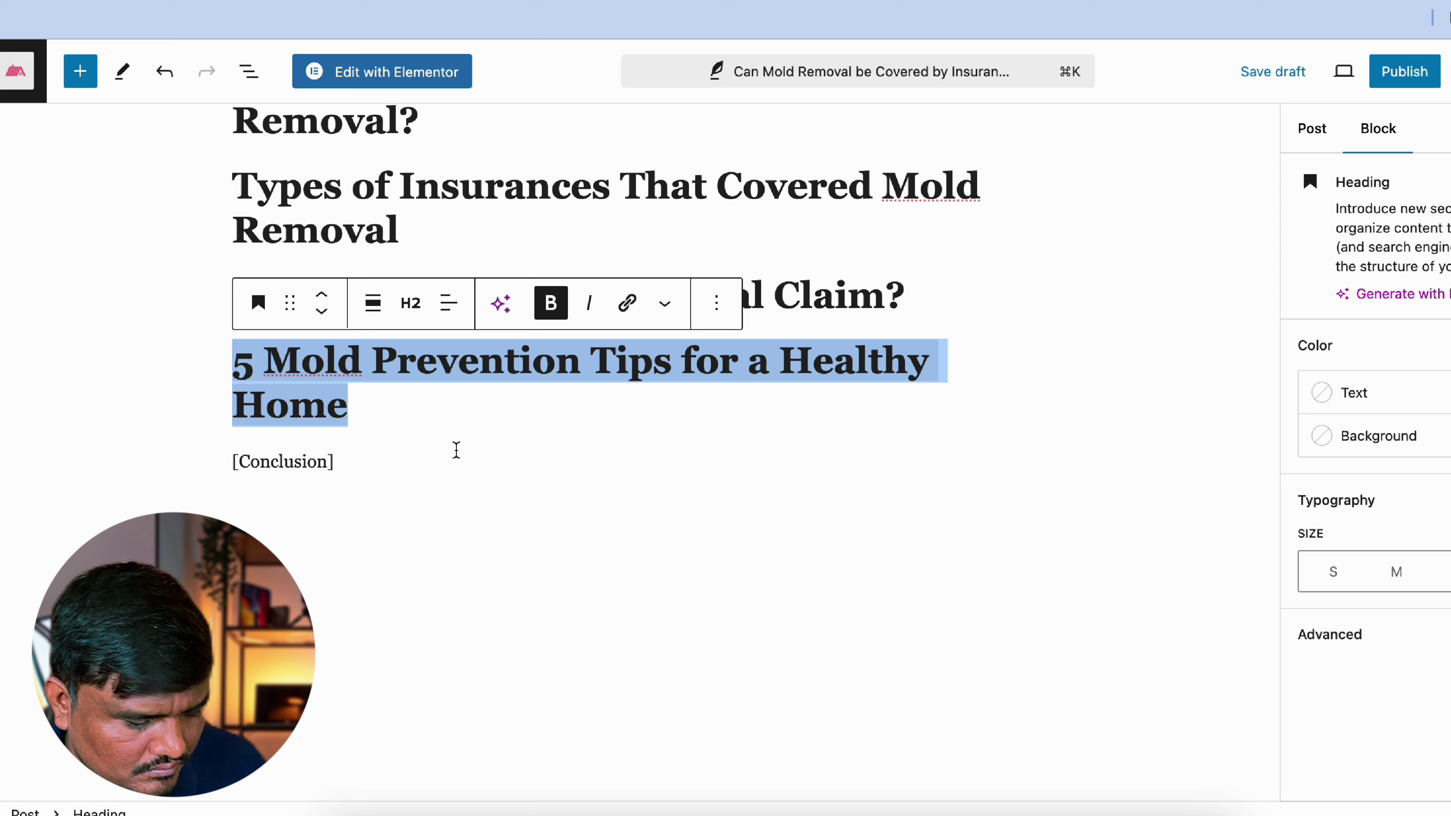
{"action": "scroll", "coordinate": [448, 441], "scroll_direction": "up", "scroll_amount": 5}
{"action": "left_click", "coordinate": [374, 372]}
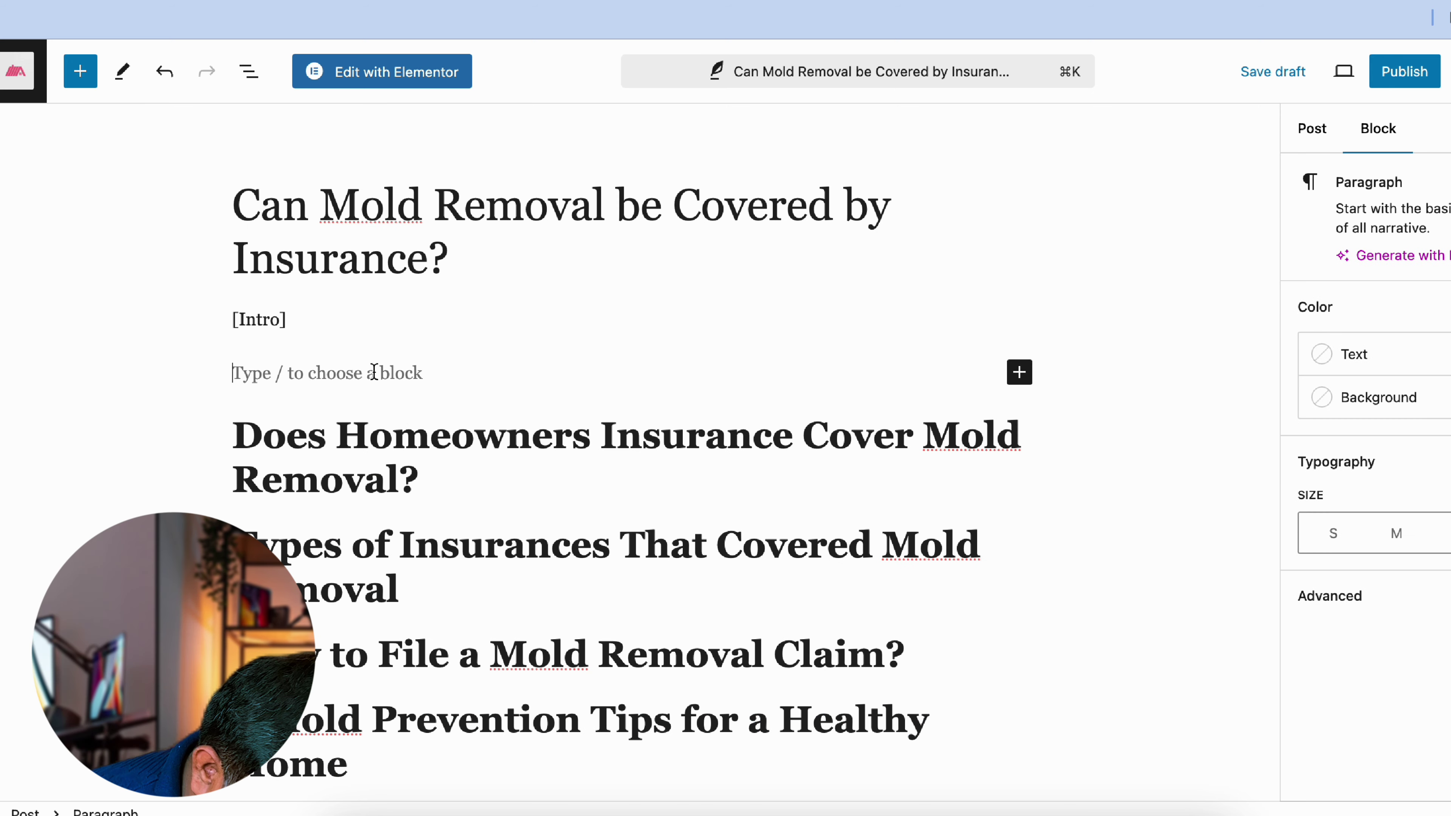
{"action": "type", "text": "If you"}
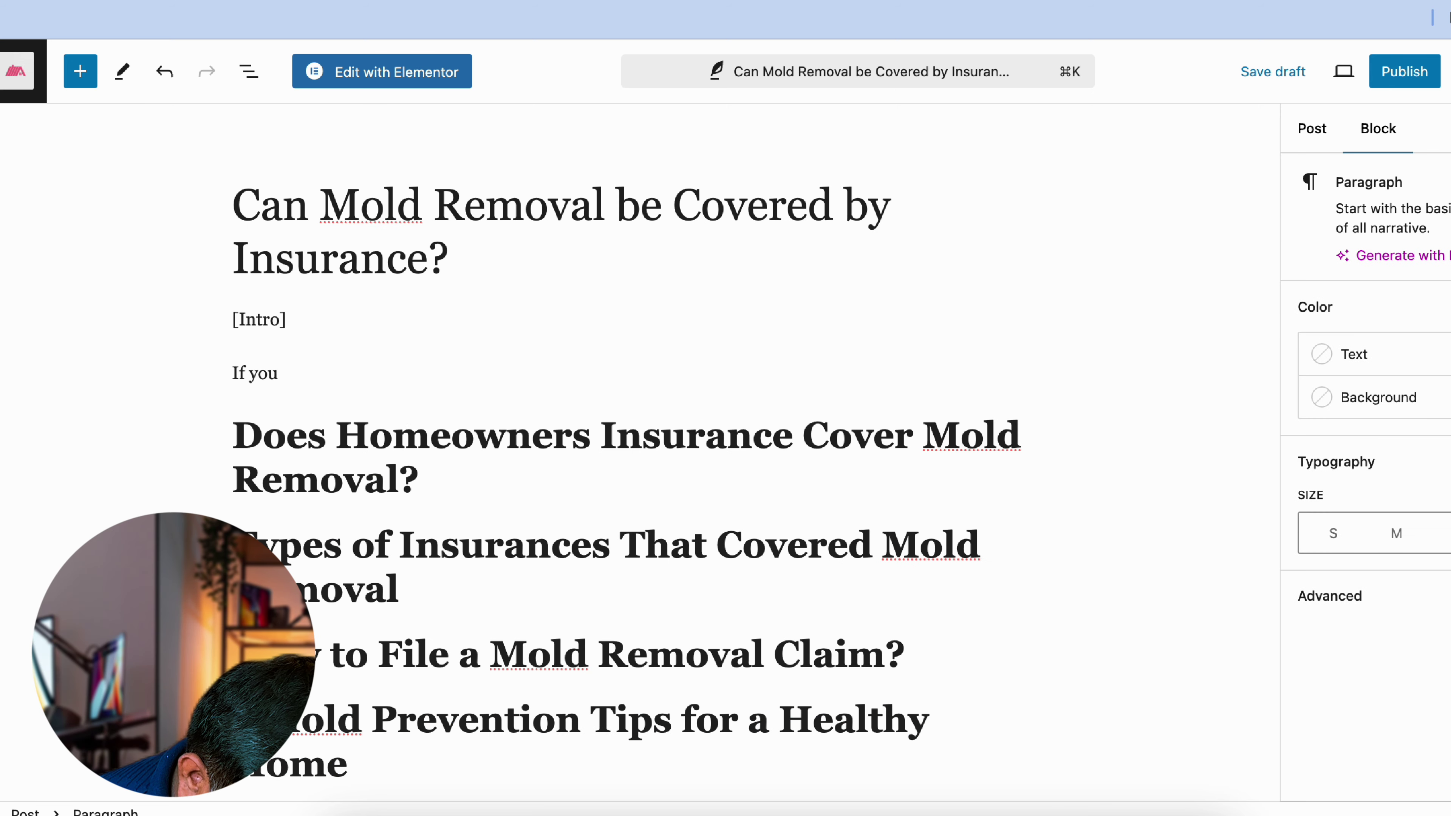
{"action": "type", "text": "'re deal"}
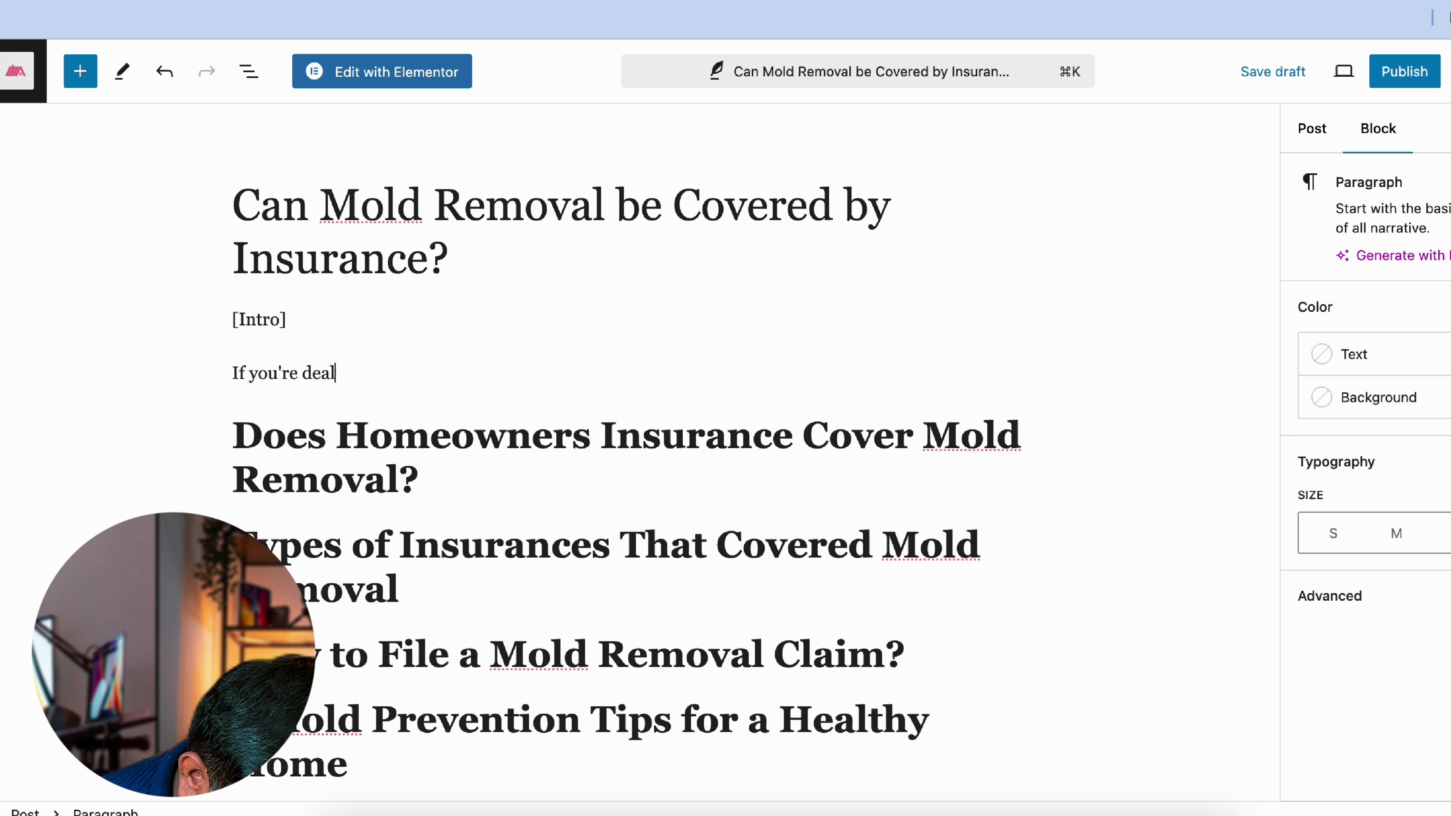
{"action": "type", "text": "ing with modl in"}
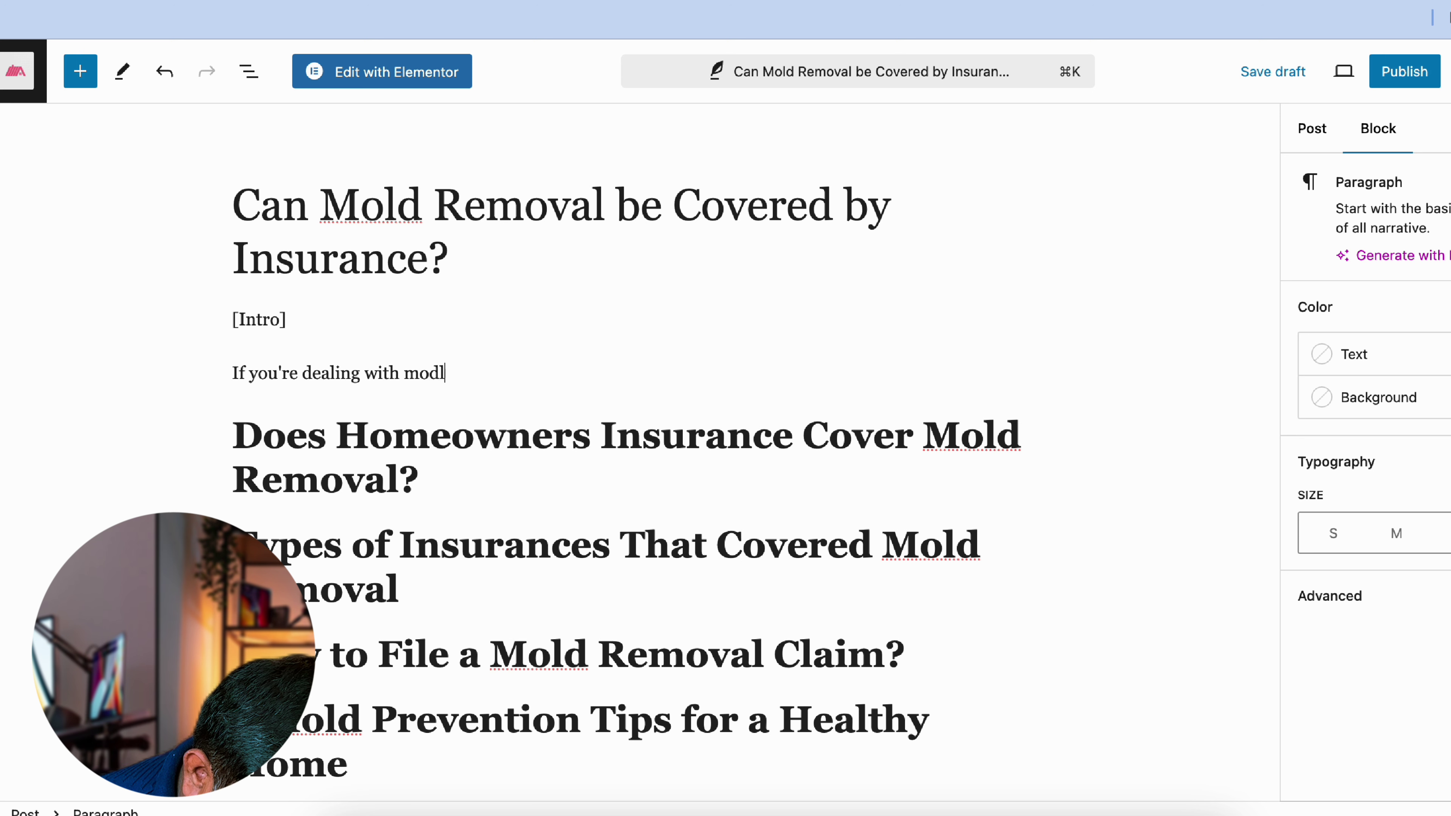
{"action": "key", "text": "BackSpace"}
{"action": "key", "text": "BackSpace"}
{"action": "key", "text": "BackSpace"}
{"action": "key", "text": "BackSpace"}
{"action": "key", "text": "BackSpace"}
{"action": "type", "text": "ld"}
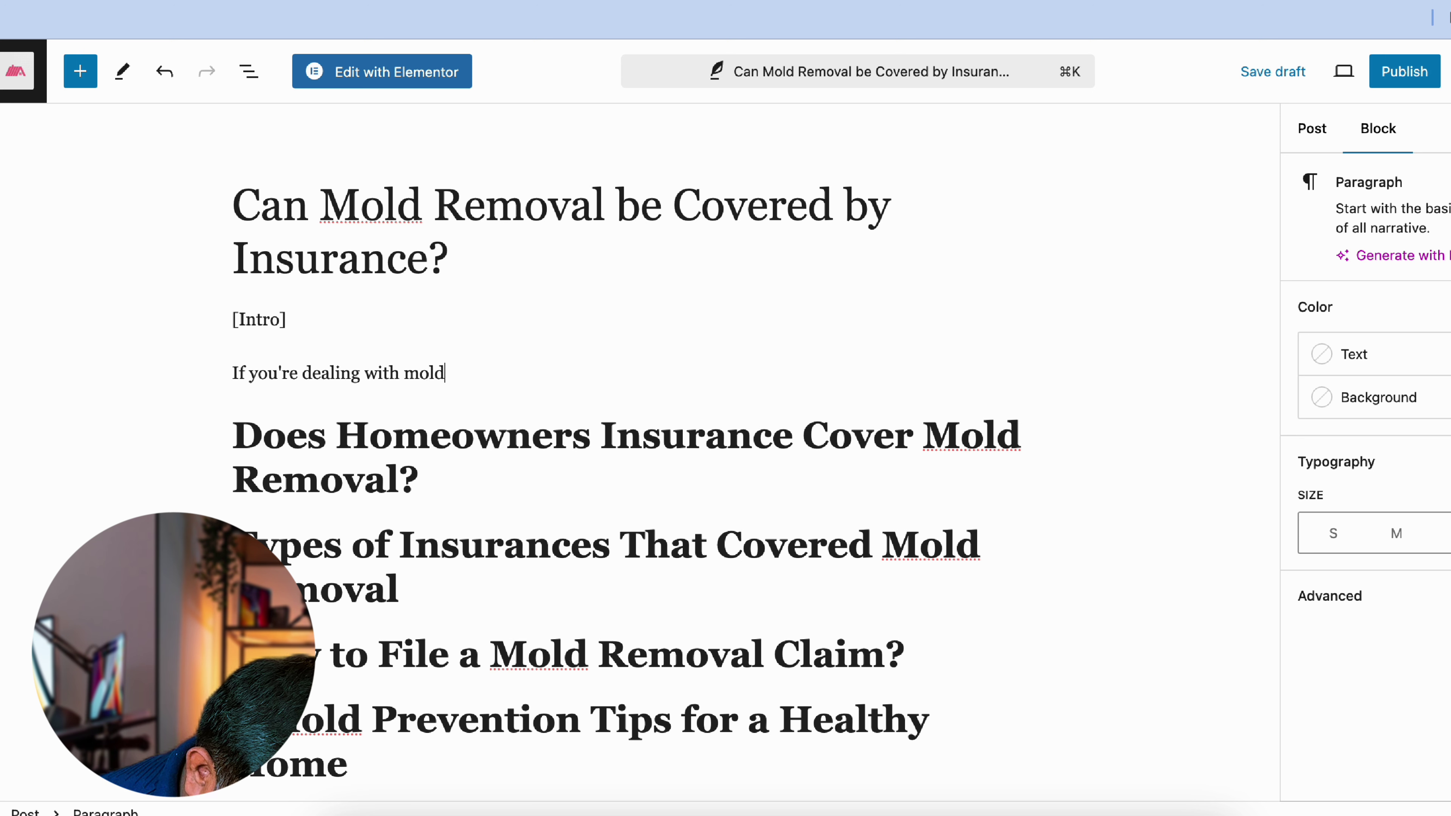
{"action": "type", "text": " in your h"}
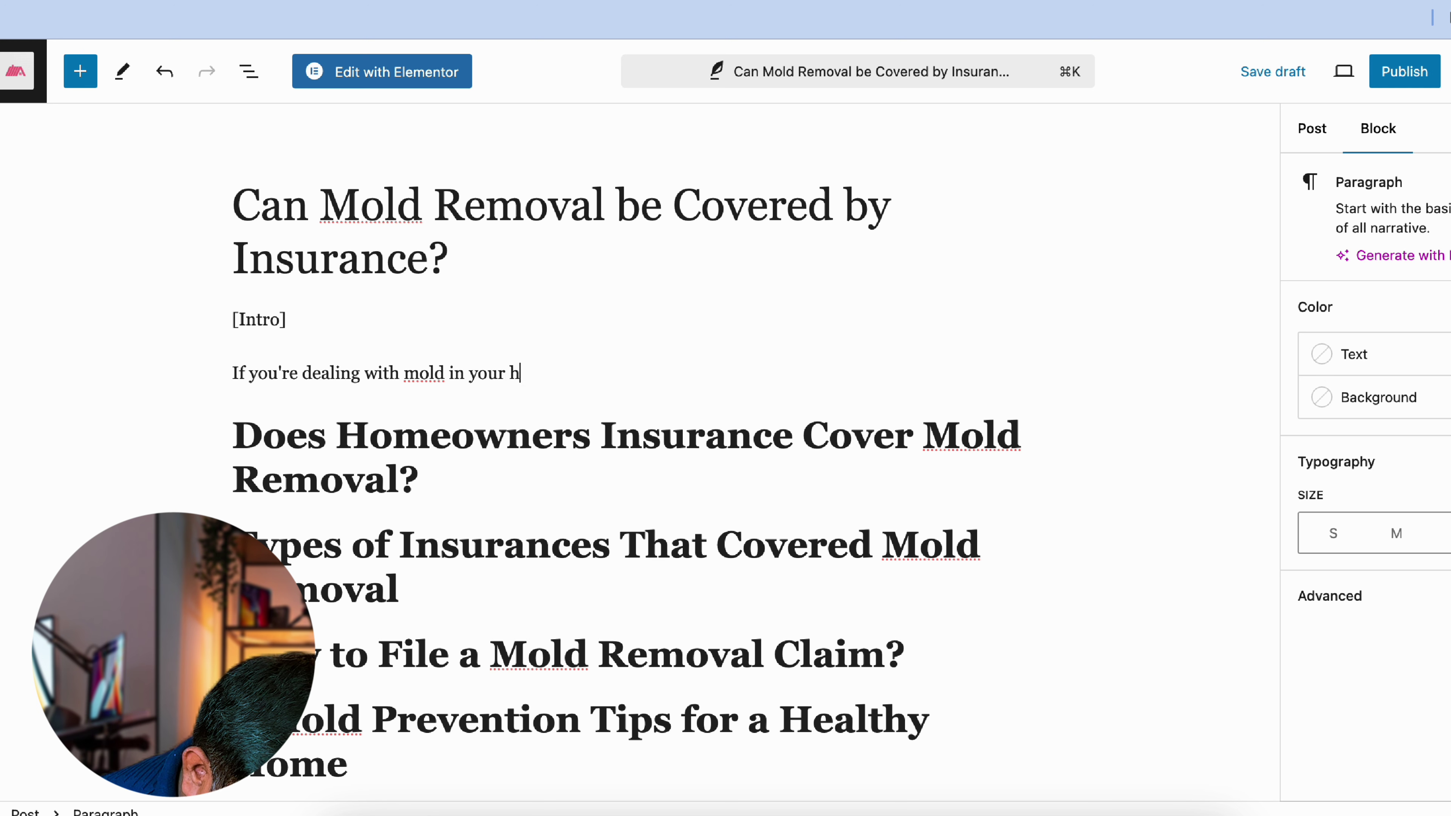
{"action": "type", "text": "oue, "}
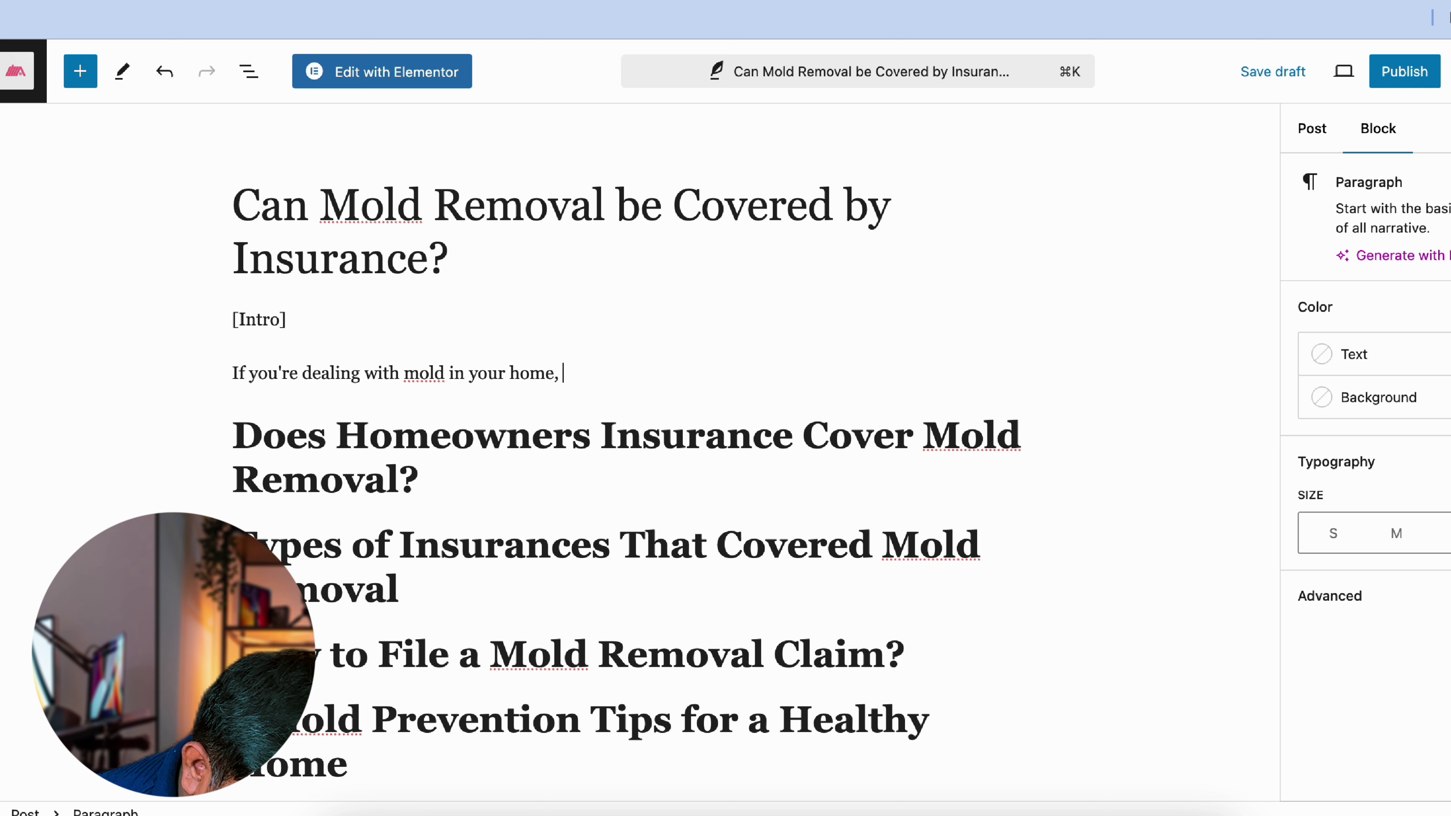
Complete the opening sentence of the introduction with "you might wonder if your insurance cover mold removal costs.".
{"action": "type", "text": "might"}
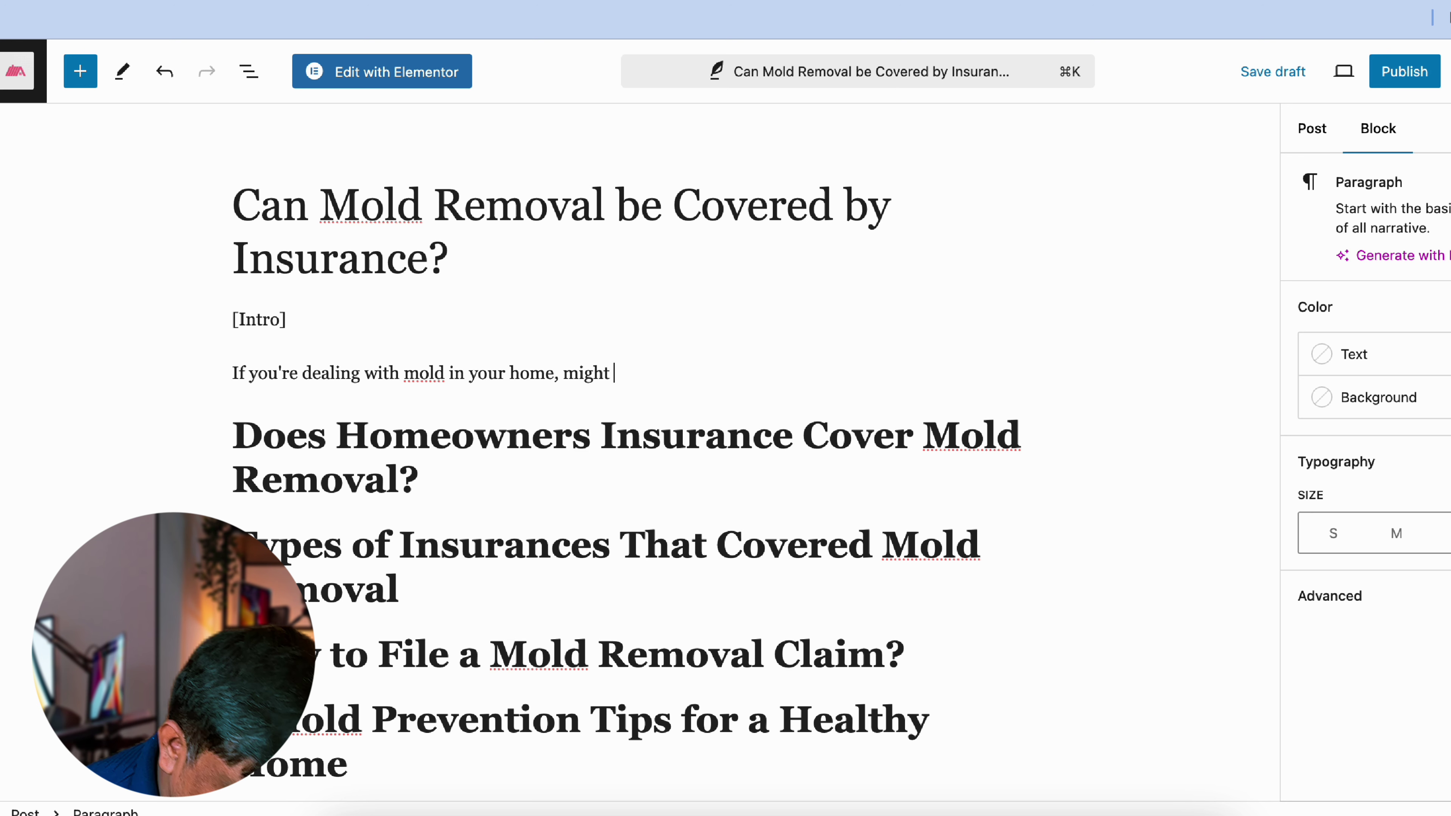
{"action": "key", "text": "BackSpace"}
{"action": "key", "text": "BackSpace"}
{"action": "key", "text": "BackSpace"}
{"action": "key", "text": "BackSpace"}
{"action": "key", "text": "BackSpace"}
{"action": "key", "text": "BackSpace"}
{"action": "type", "text": "you"}
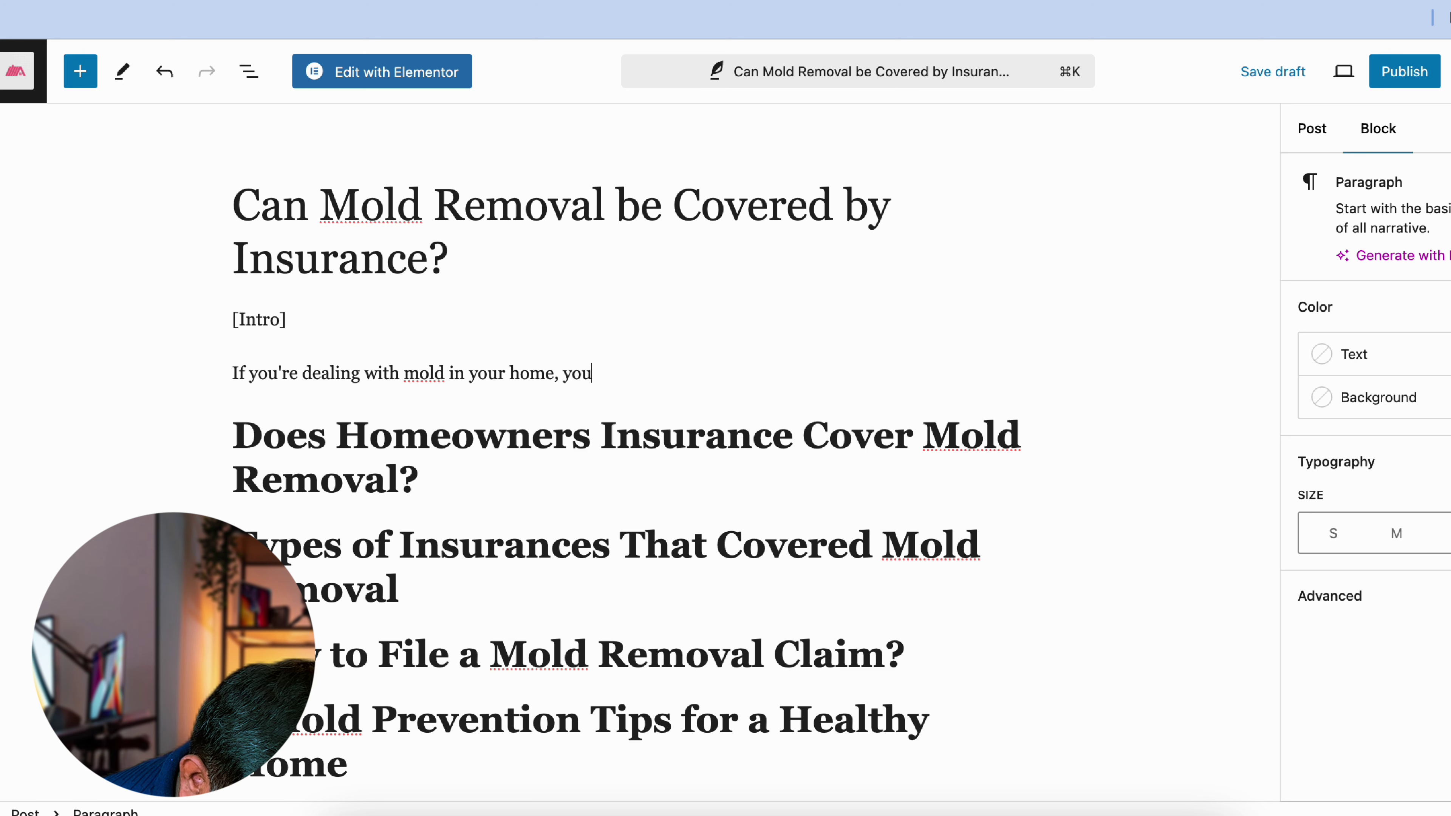
{"action": "type", "text": " mig"}
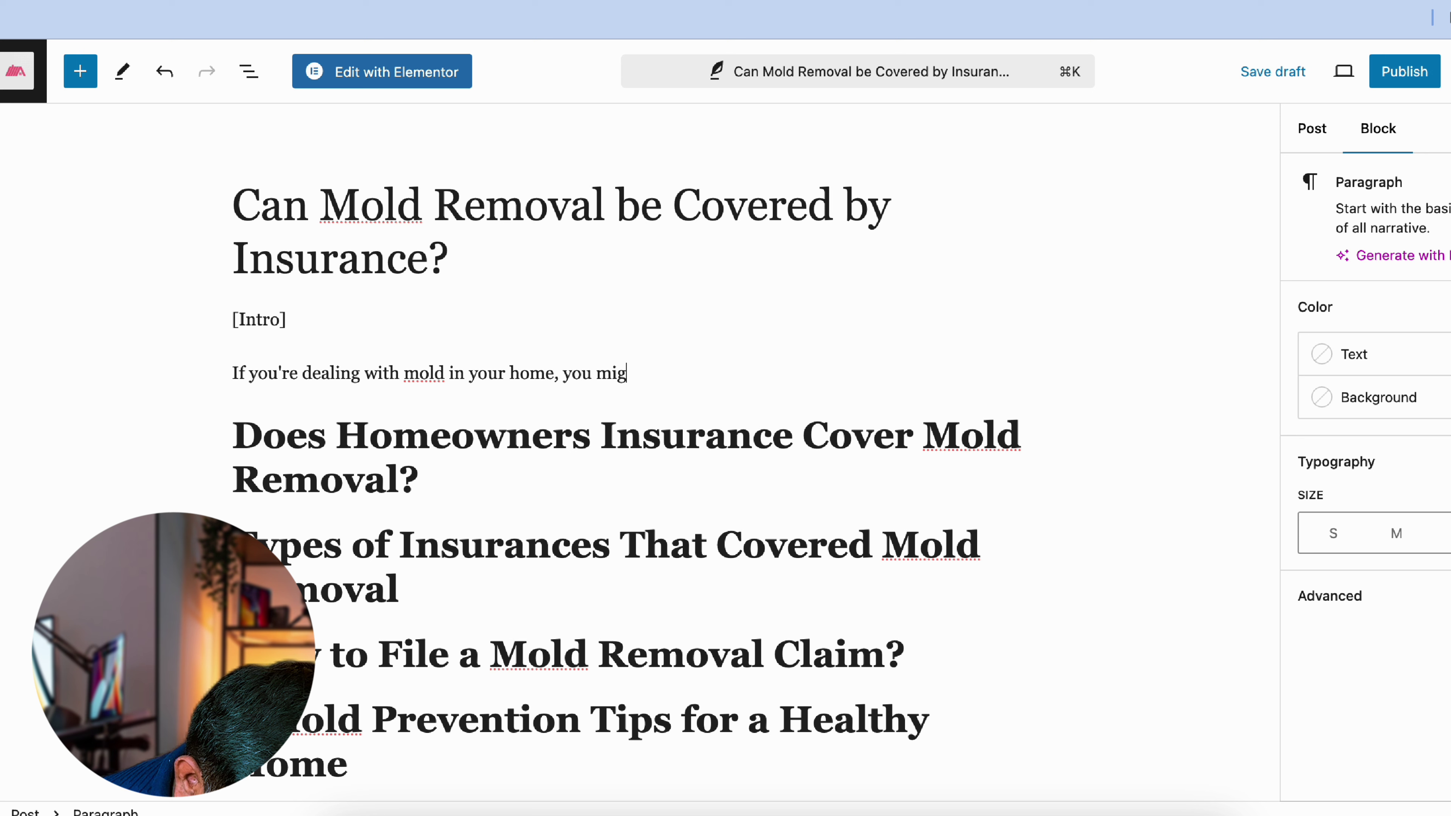
{"action": "type", "text": "ht wond"}
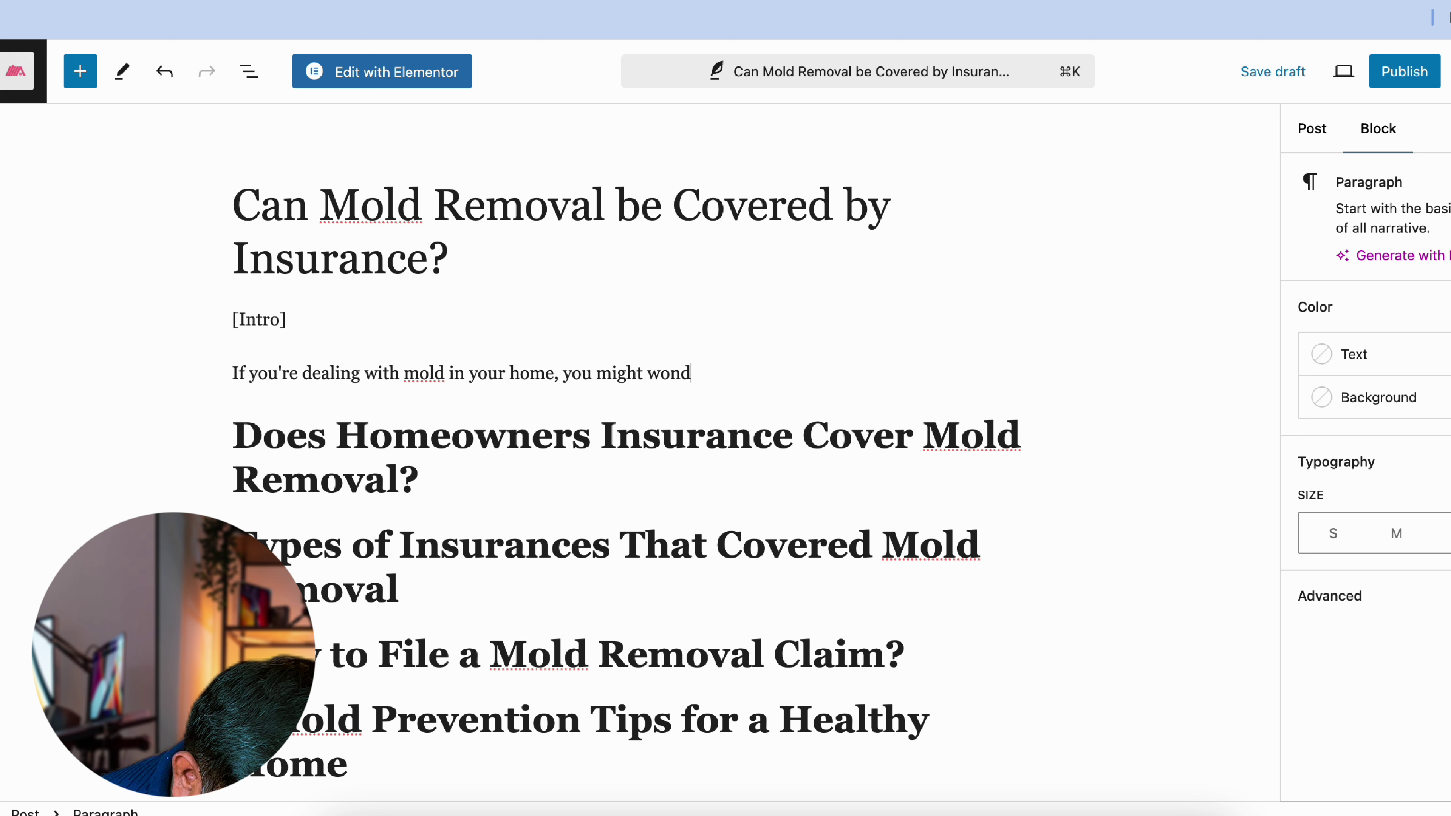
{"action": "type", "text": "er if you"}
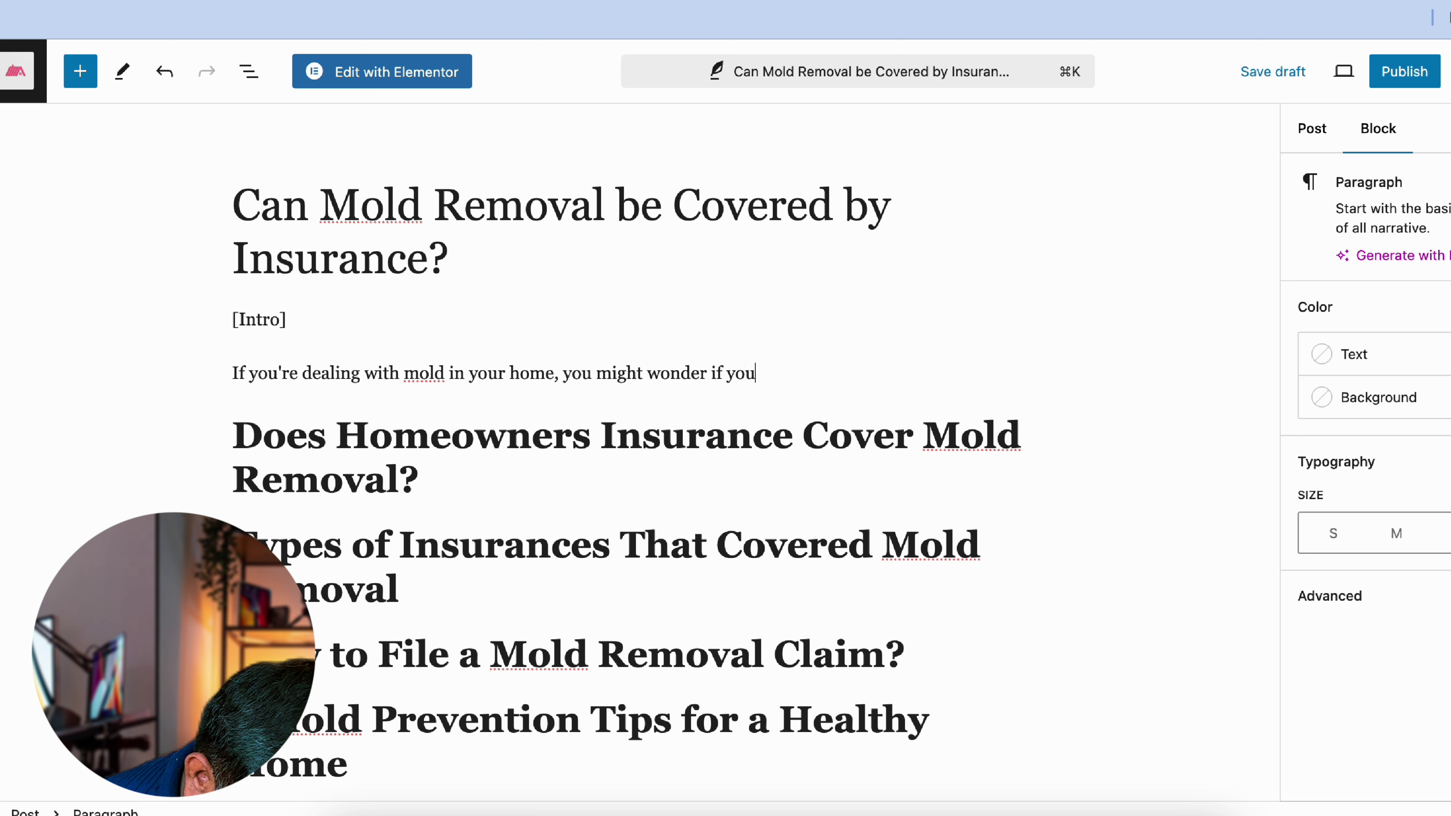
{"action": "type", "text": "r i"}
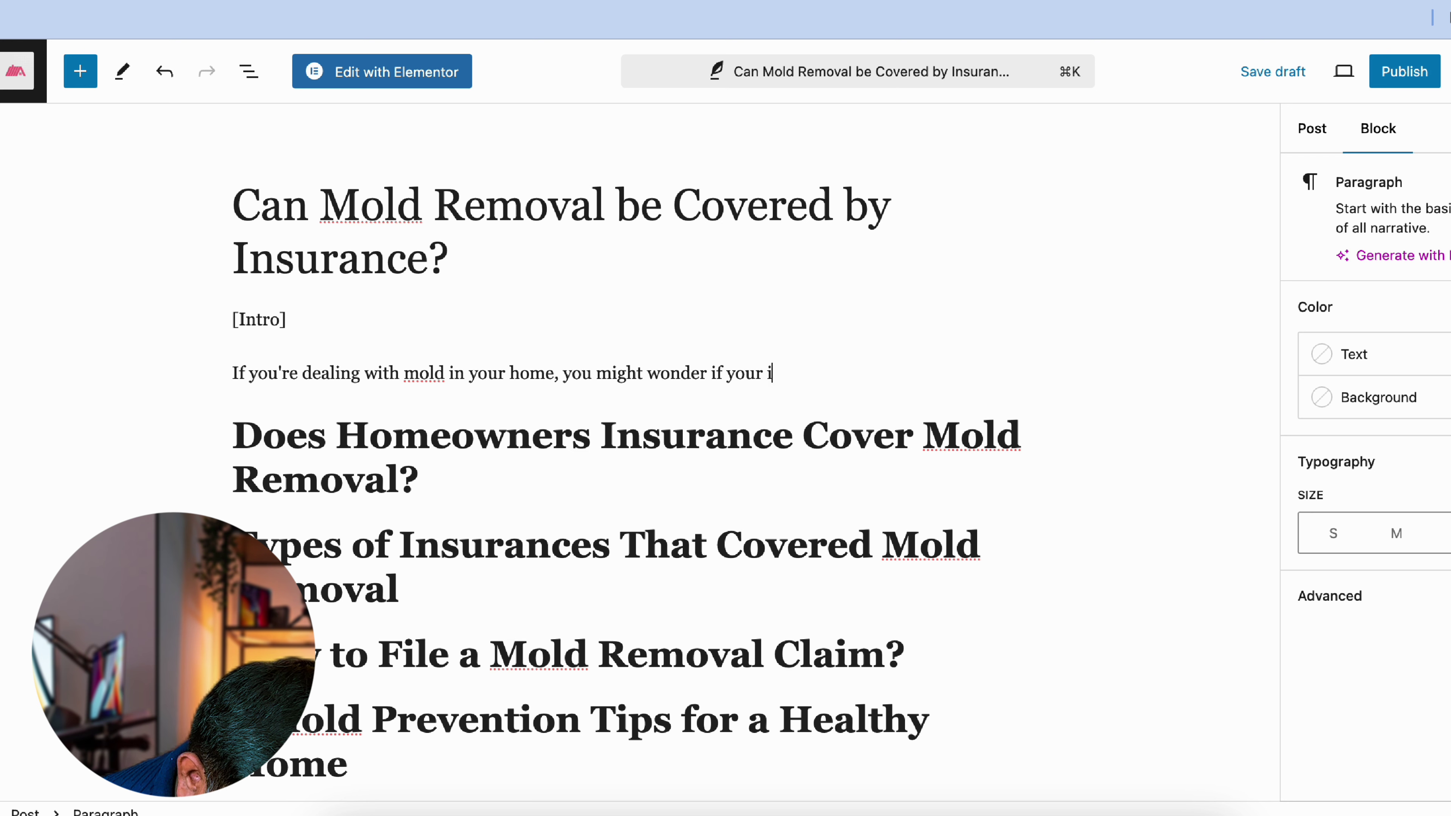
{"action": "type", "text": "nsurance conv"}
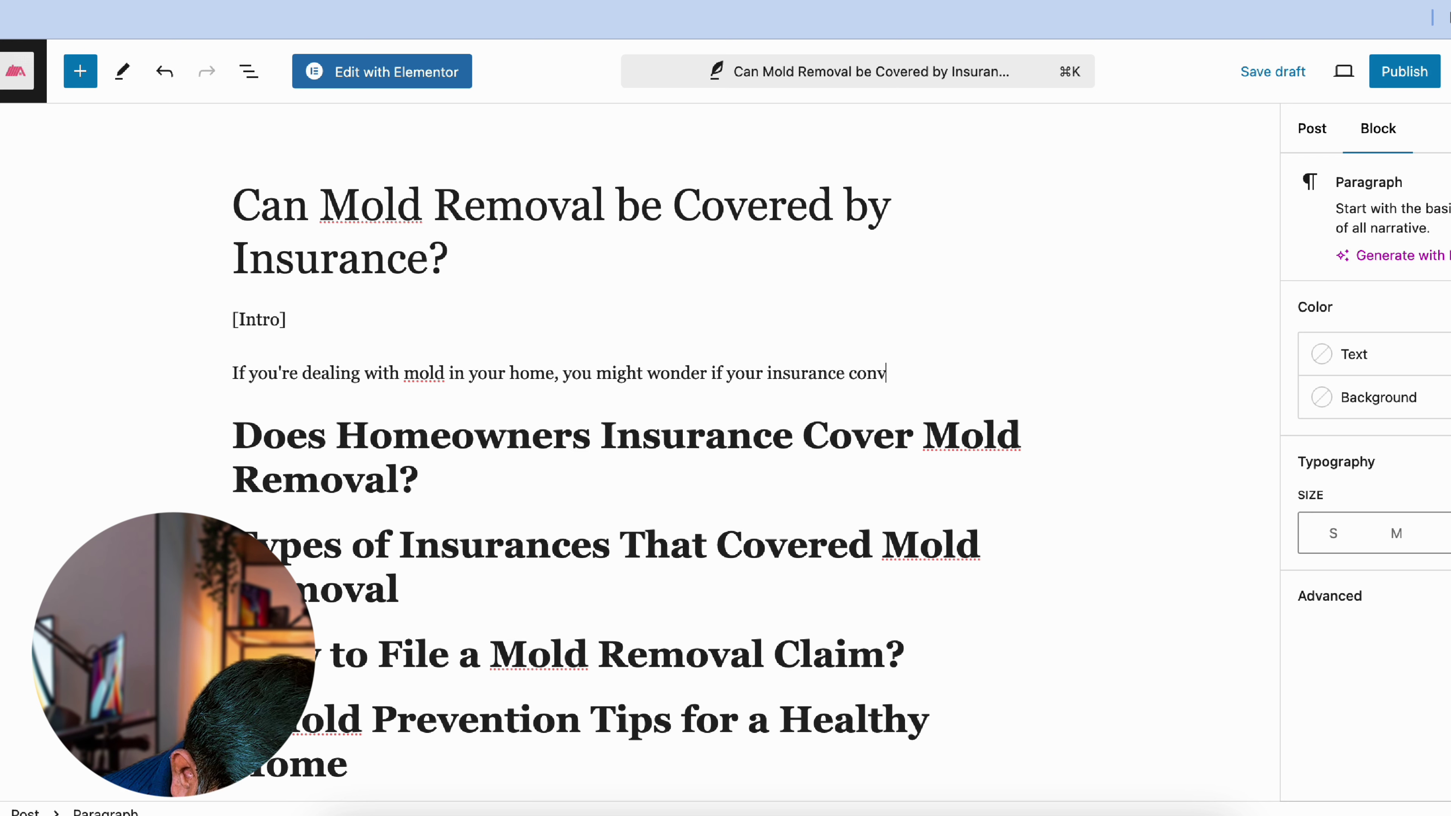
{"action": "key", "text": "BackSpace"}
{"action": "key", "text": "BackSpace"}
{"action": "type", "text": "ver "}
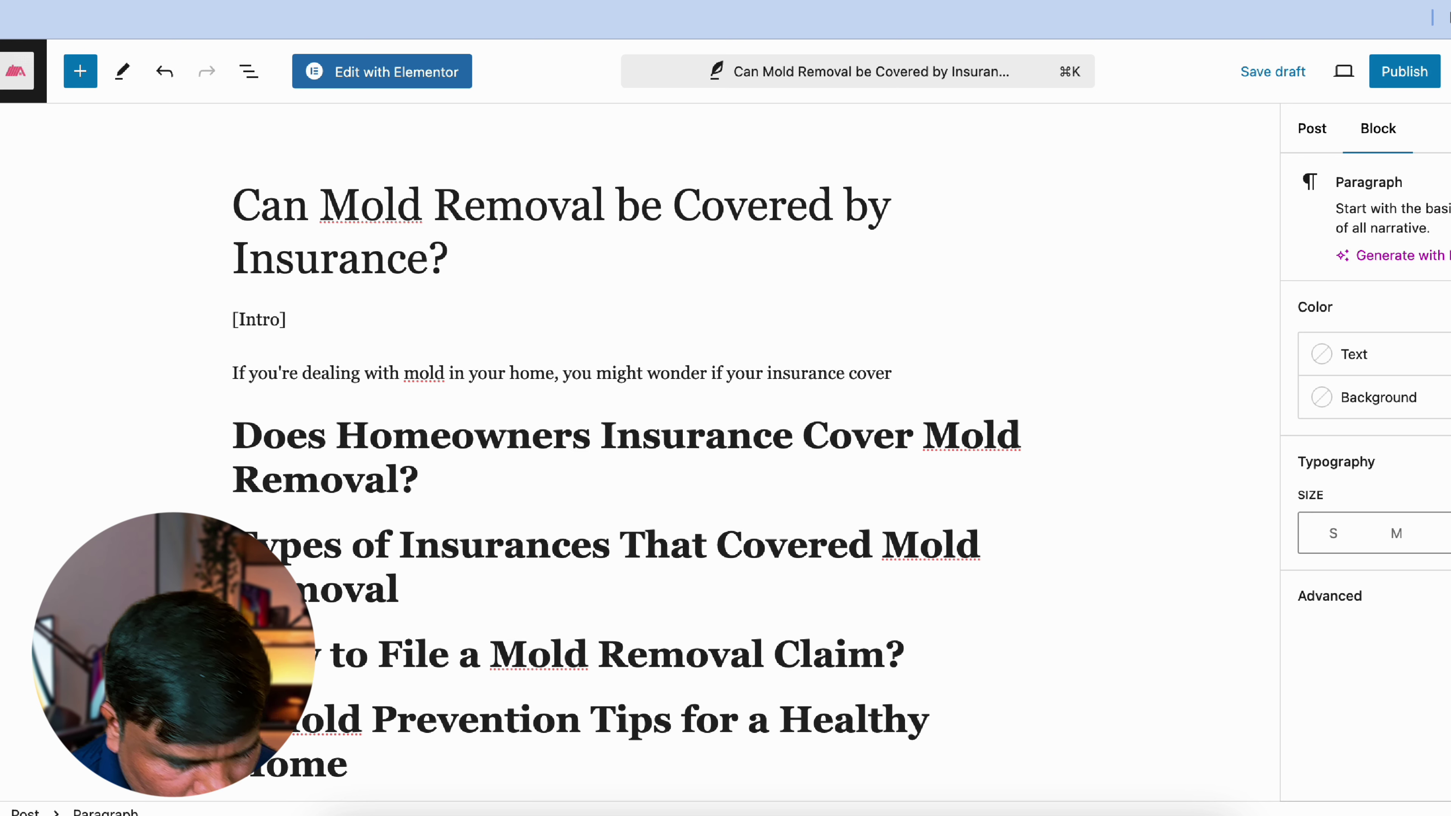
{"action": "type", "text": "mold remo"}
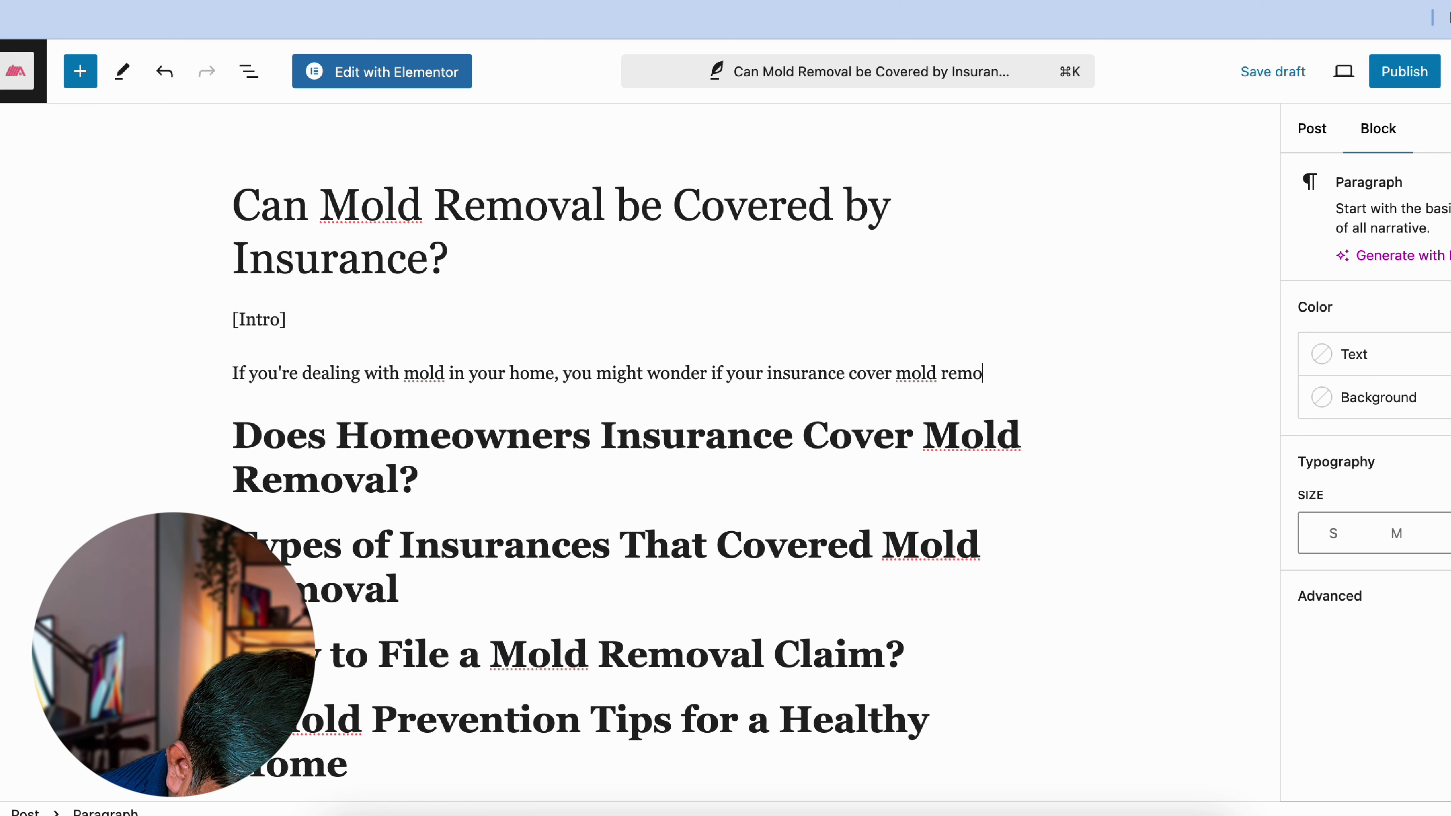
{"action": "type", "text": "val cost"}
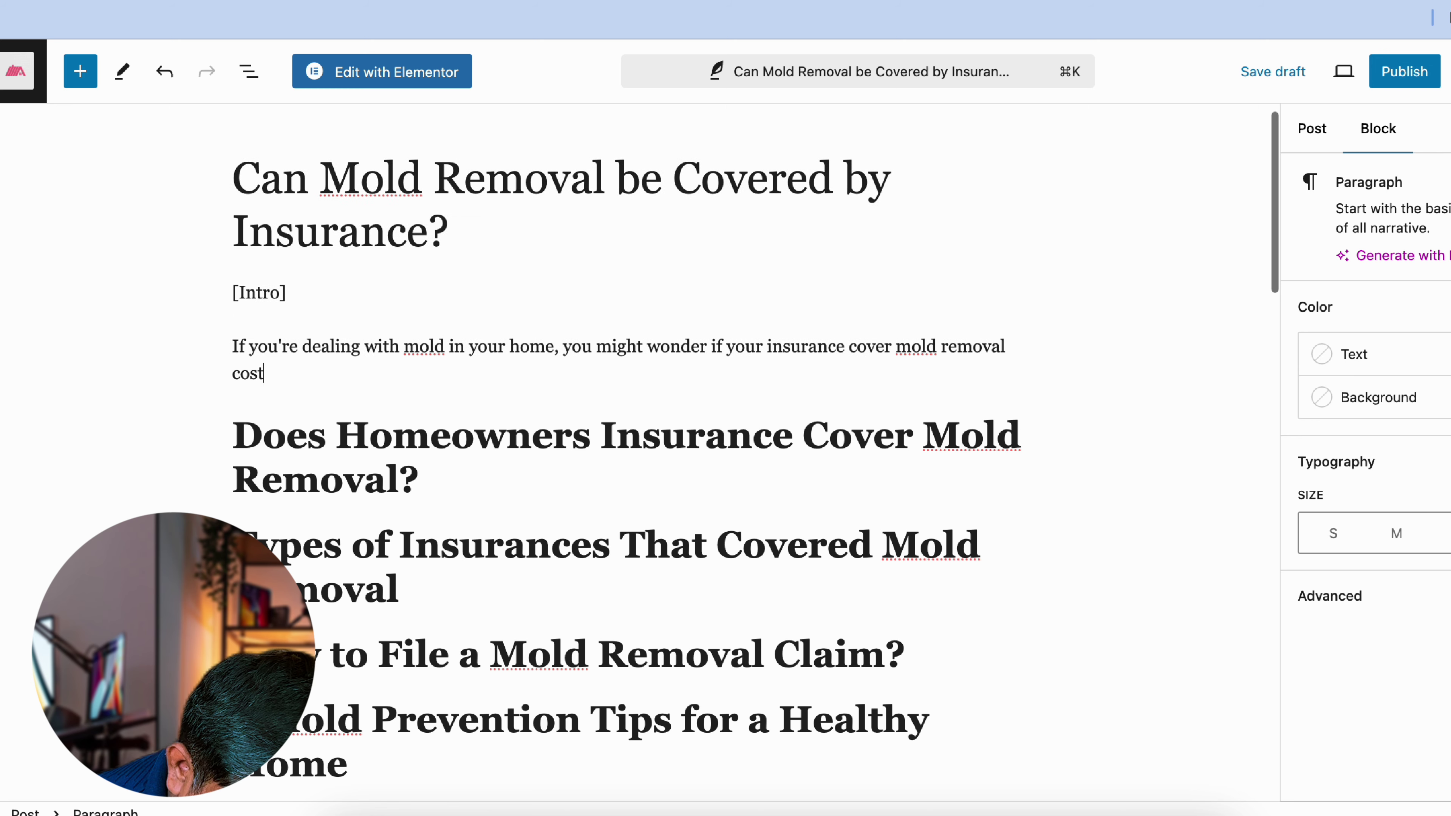
{"action": "type", "text": "s."}
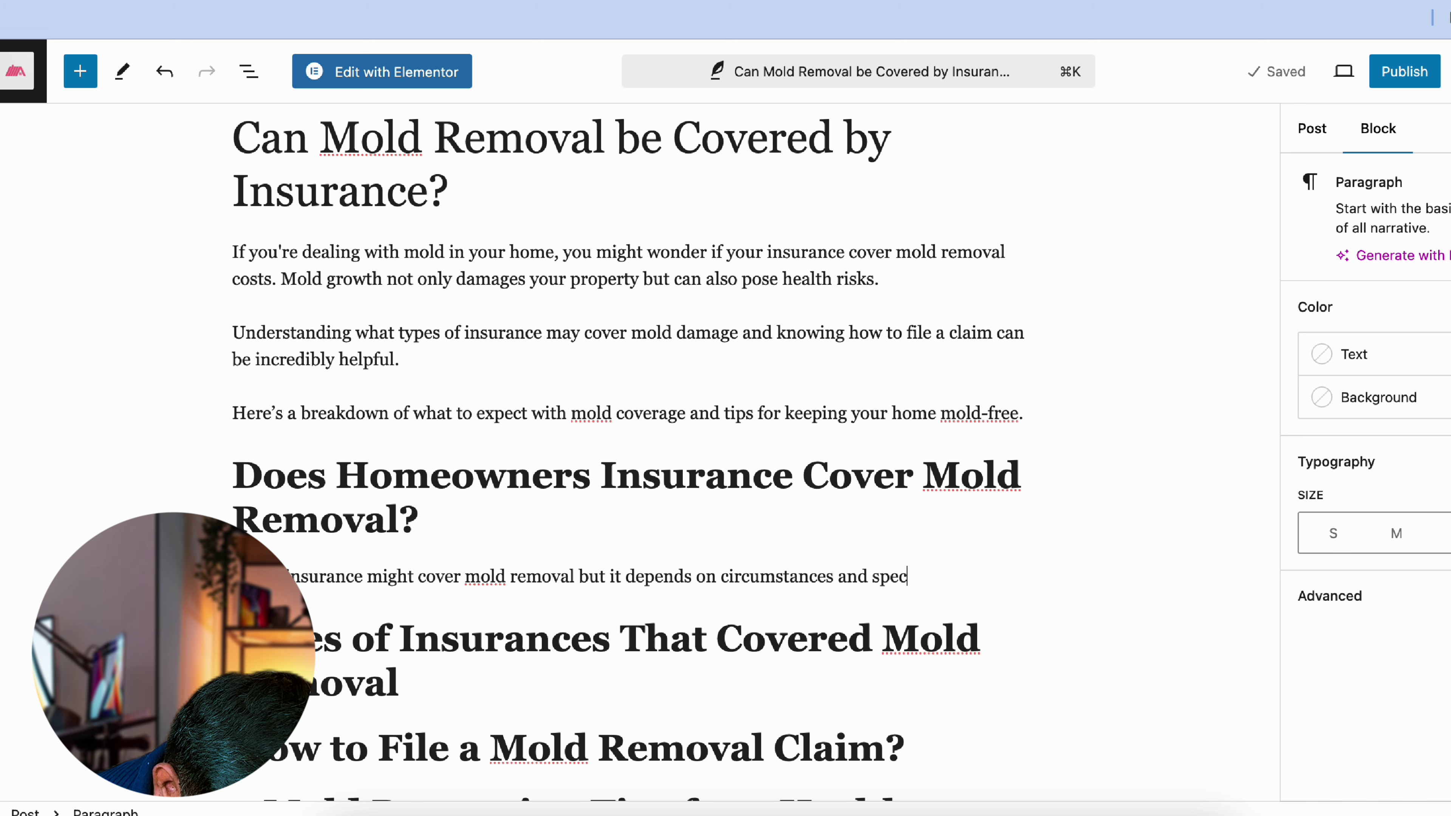
Continue the paragraph under "Does Homeowners Insurance Cover Mold Removal?" so its last phrase reads "circumstances and specific of your".
{"action": "type", "text": "ful"}
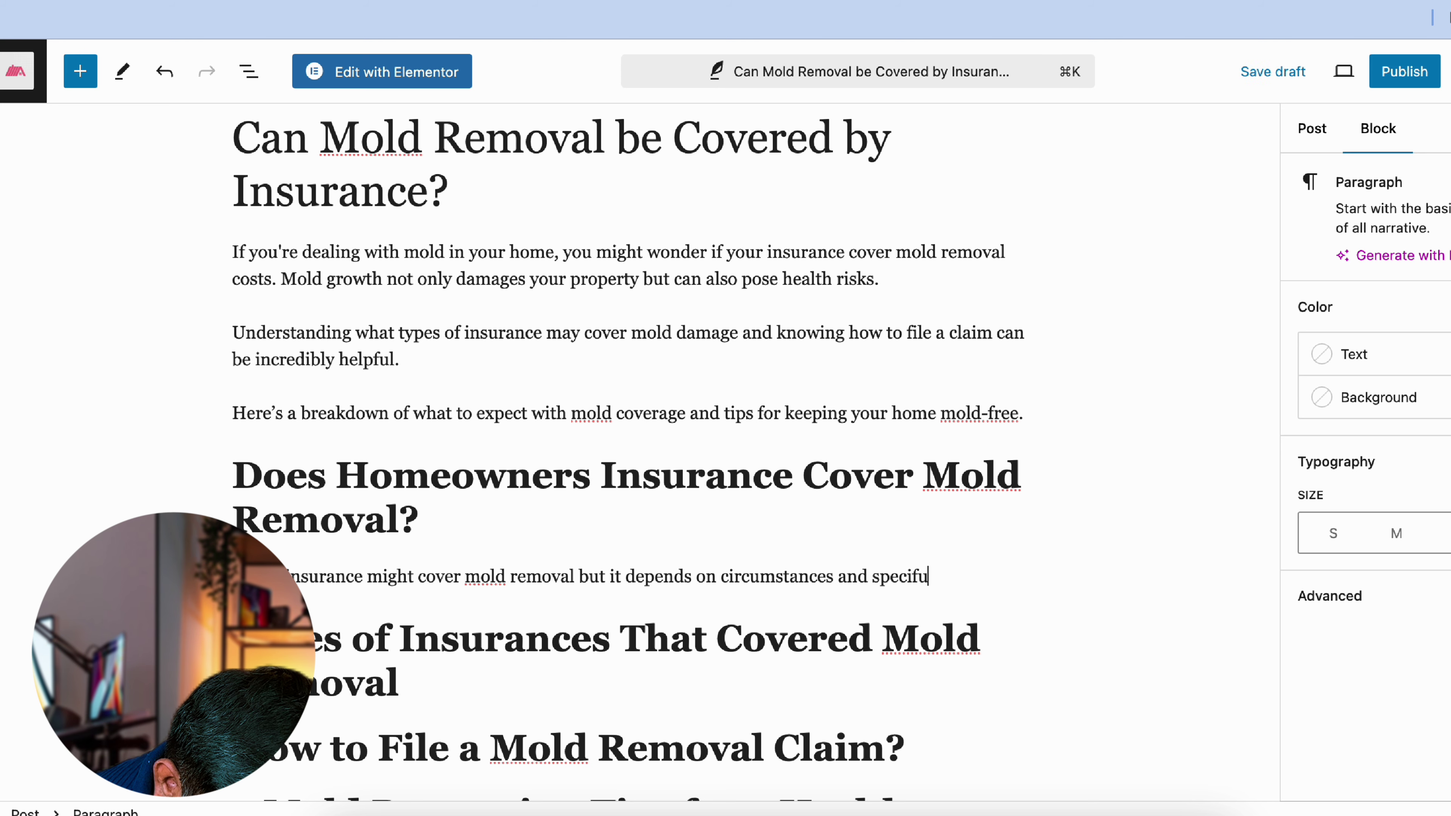
{"action": "key", "text": "BackSpace"}
{"action": "type", "text": "ic of your"}
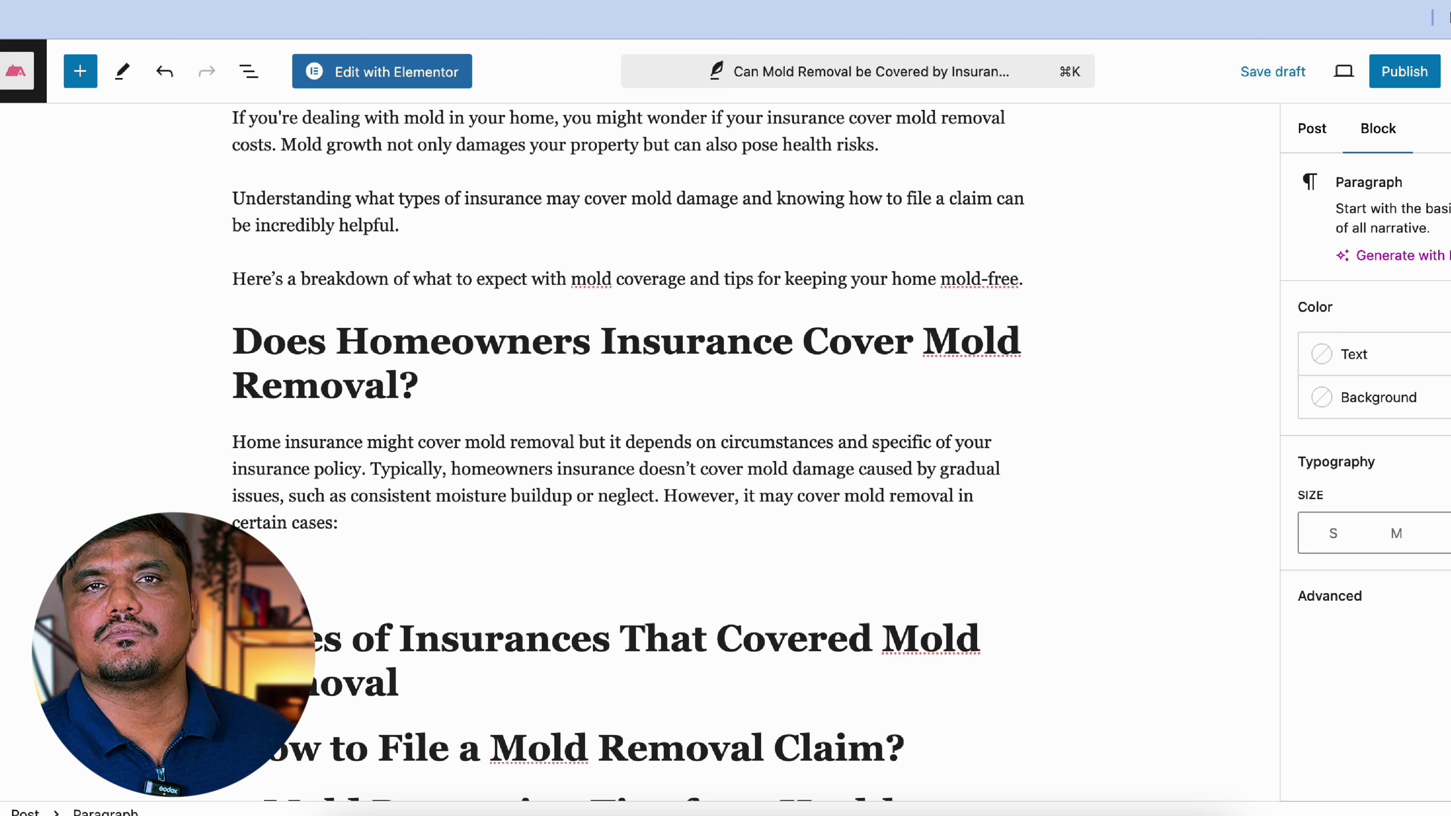
Save the mold removal insurance post as a draft.
{"action": "scroll", "coordinate": [176, 447], "scroll_direction": "up", "scroll_amount": 3}
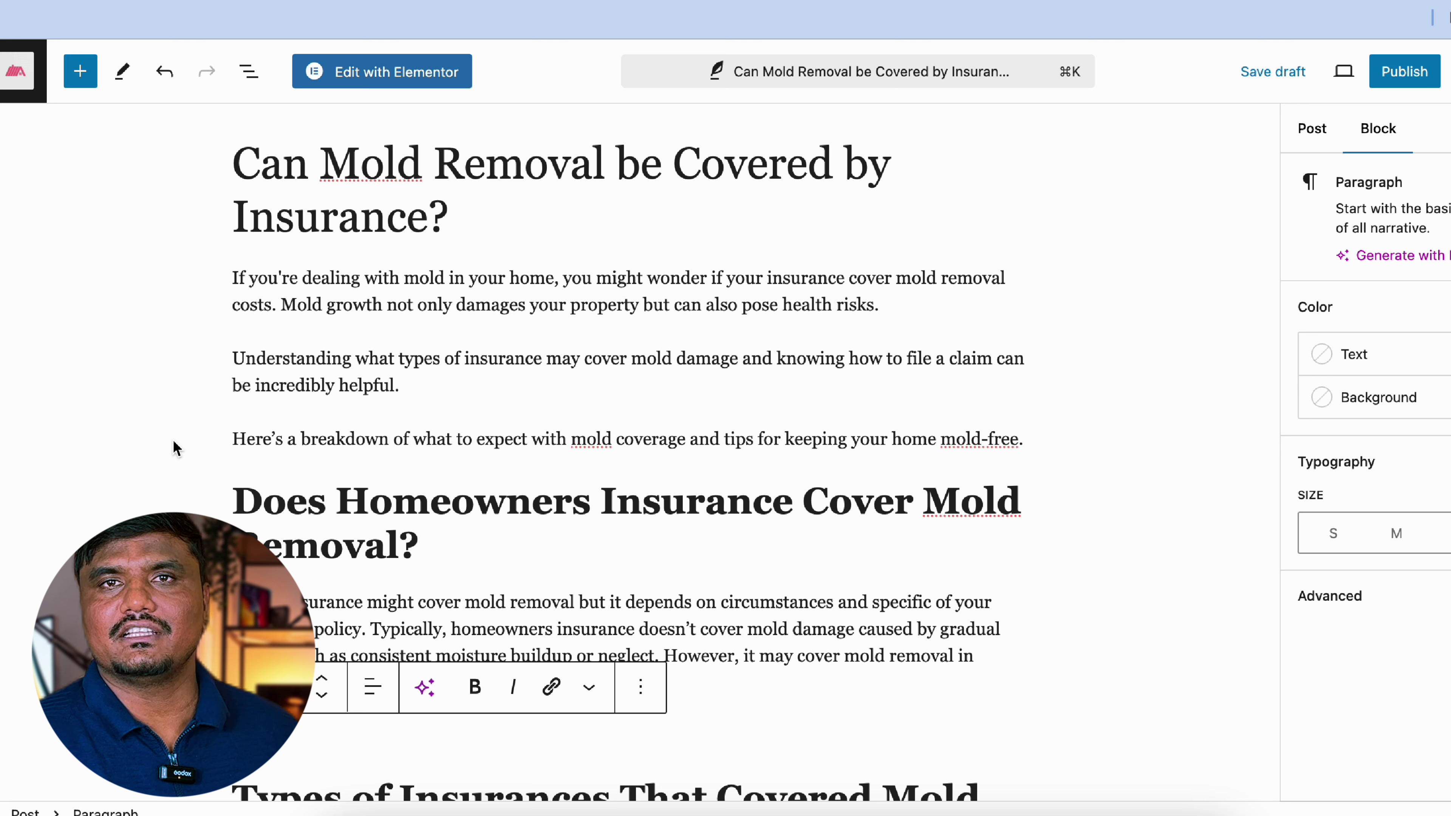
{"action": "key", "text": "super+s"}
{"action": "scroll", "coordinate": [993, 314], "scroll_direction": "up", "scroll_amount": 1}
{"action": "key", "text": "super+s"}
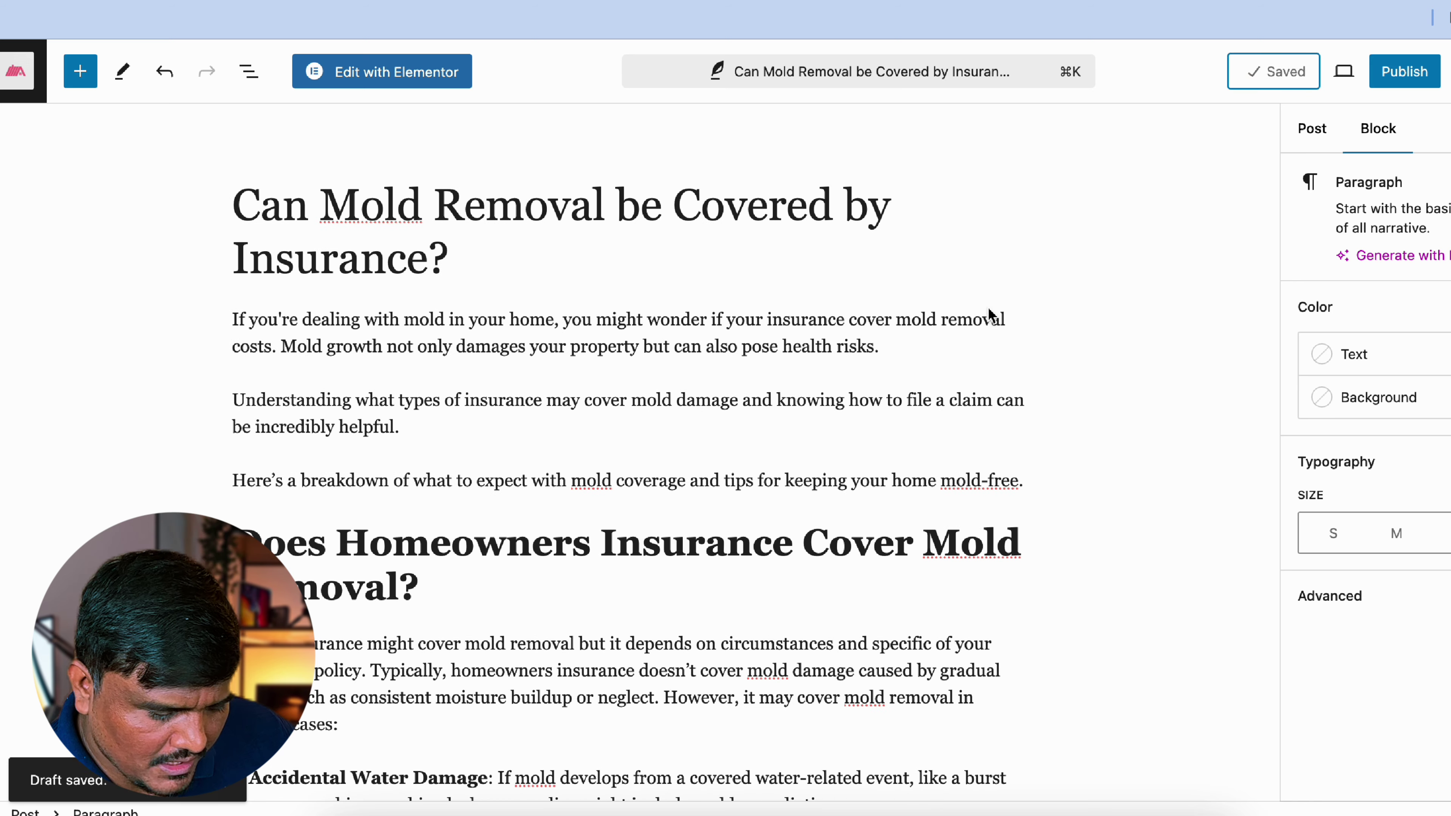
{"action": "scroll", "coordinate": [633, 524], "scroll_direction": "down", "scroll_amount": 2}
{"action": "scroll", "coordinate": [632, 518], "scroll_direction": "up", "scroll_amount": 2}
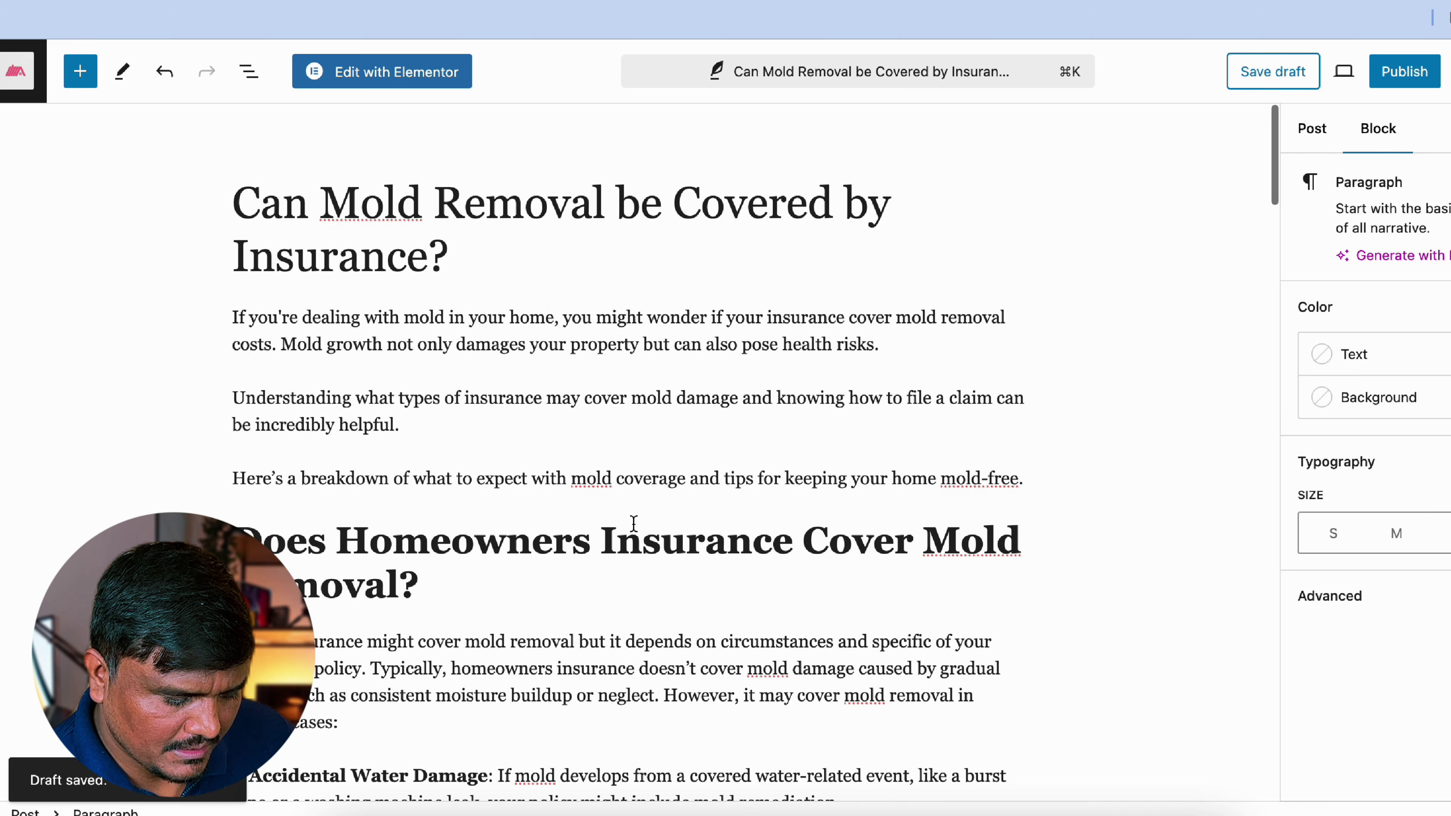
{"action": "mouse_move", "coordinate": [369, 382]}
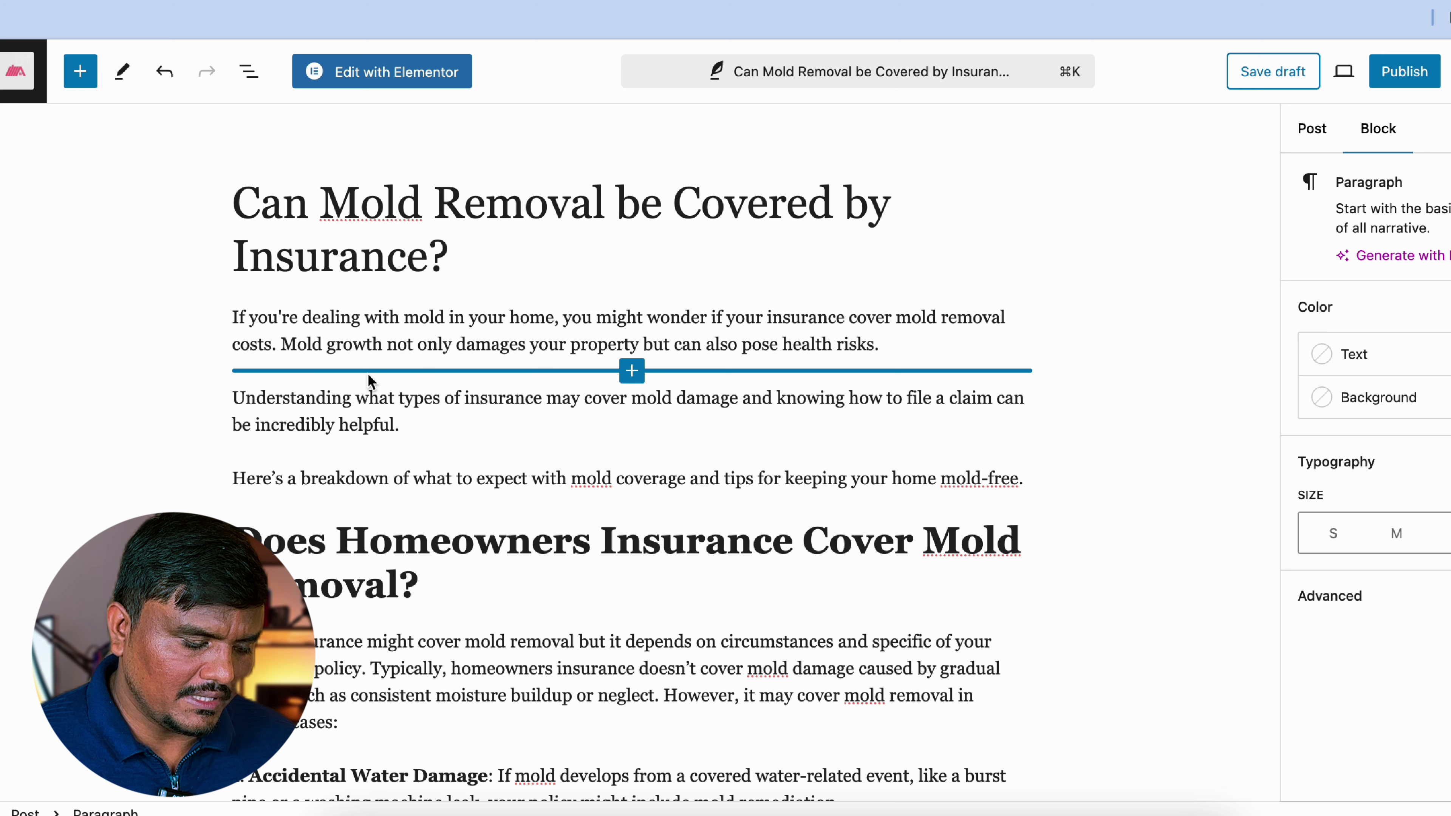
{"action": "scroll", "coordinate": [369, 380], "scroll_direction": "down", "scroll_amount": 2}
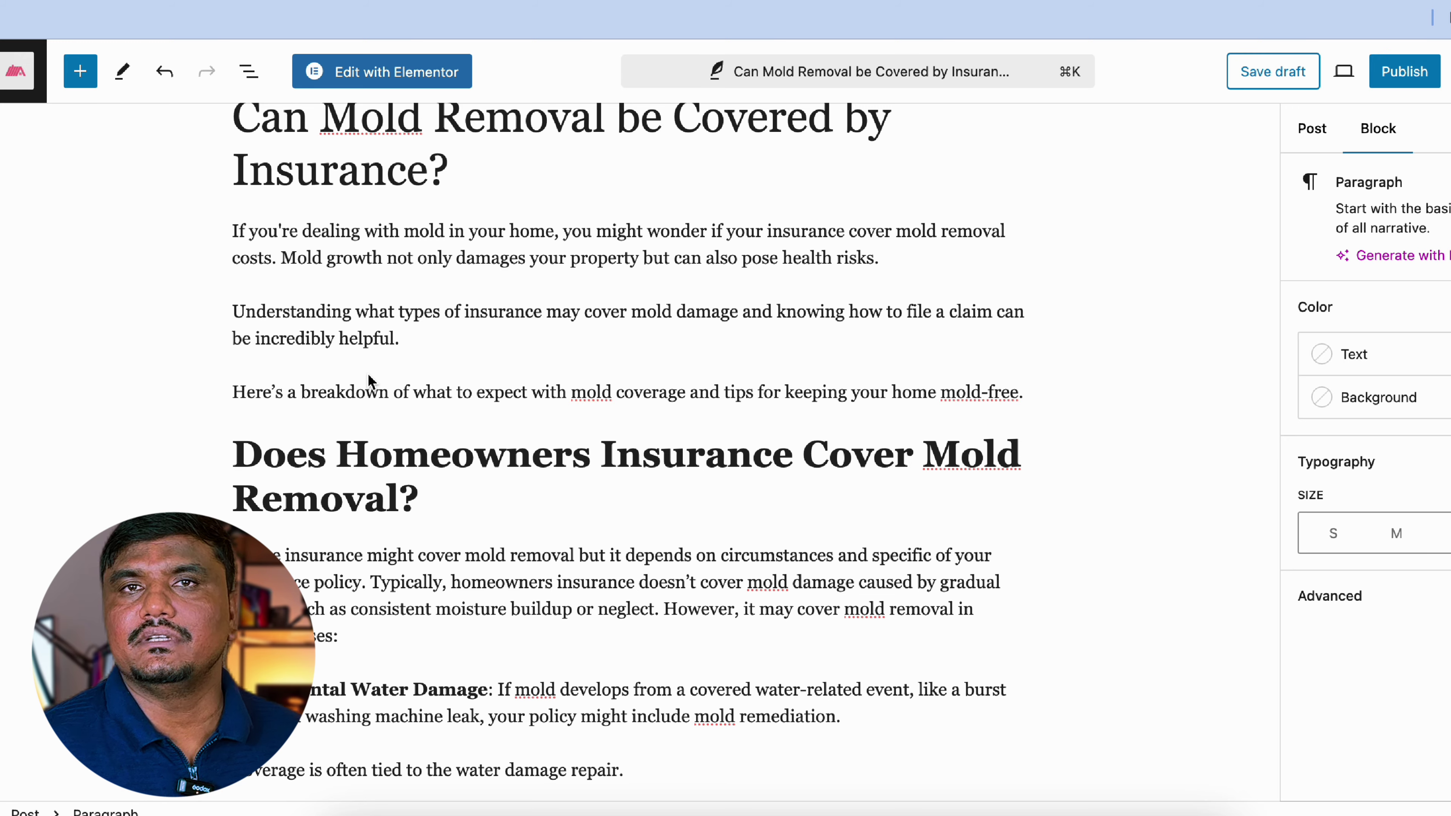
Split the paragraph under "Does Homeowners Insurance Cover Mold Removal?" so that "Typically, homeowners insurance doesn't cover" starts its own paragraph.
{"action": "key", "text": "Return"}
{"action": "scroll", "coordinate": [400, 563], "scroll_direction": "down", "scroll_amount": 6}
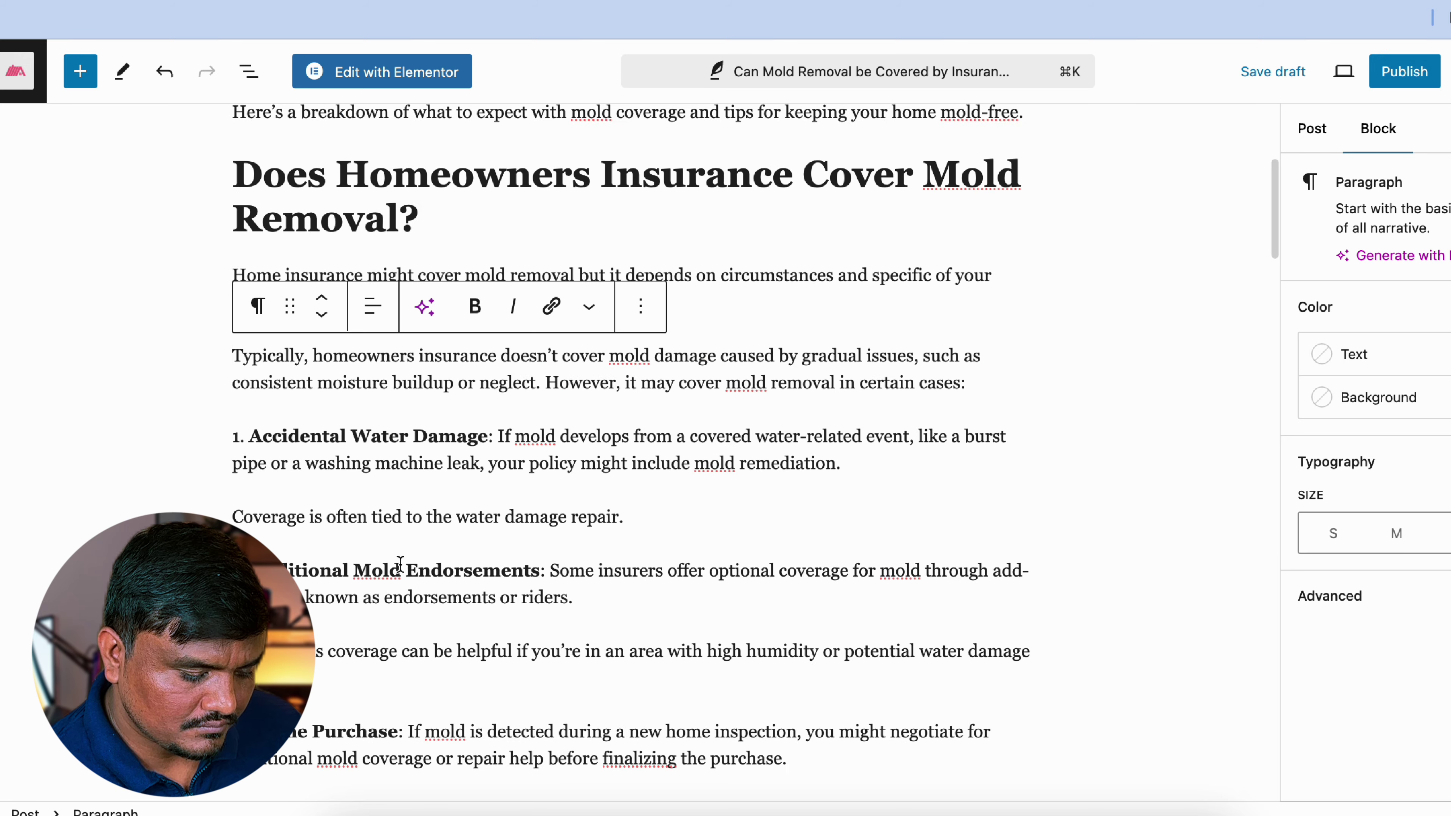
{"action": "left_click", "coordinate": [399, 563]}
Read through the rest of the article, from the insurance types to the closing paragraph, and check the post's slug and meta description.
{"action": "scroll", "coordinate": [400, 563], "scroll_direction": "down", "scroll_amount": 15}
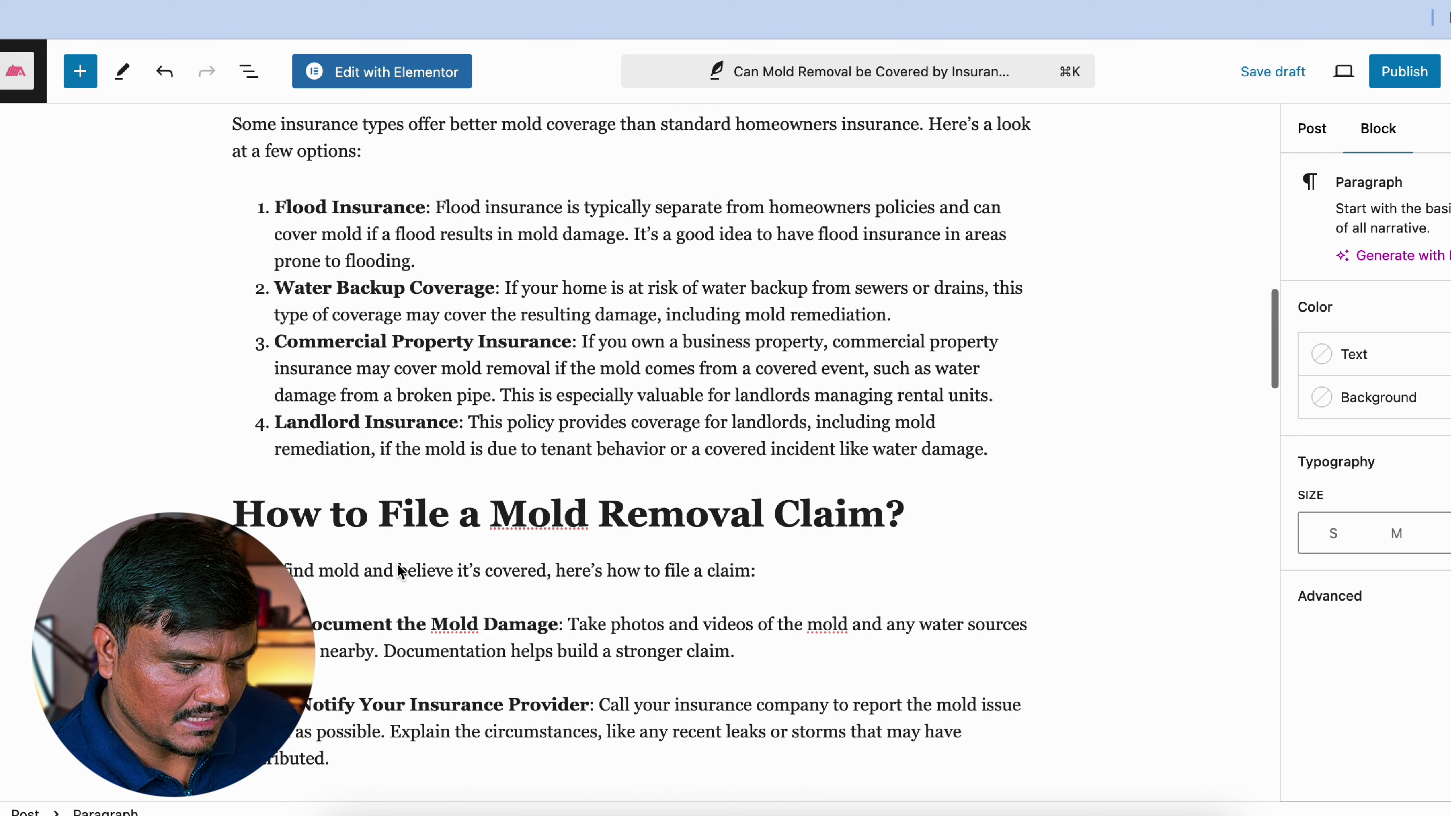
{"action": "scroll", "coordinate": [398, 563], "scroll_direction": "up", "scroll_amount": 8}
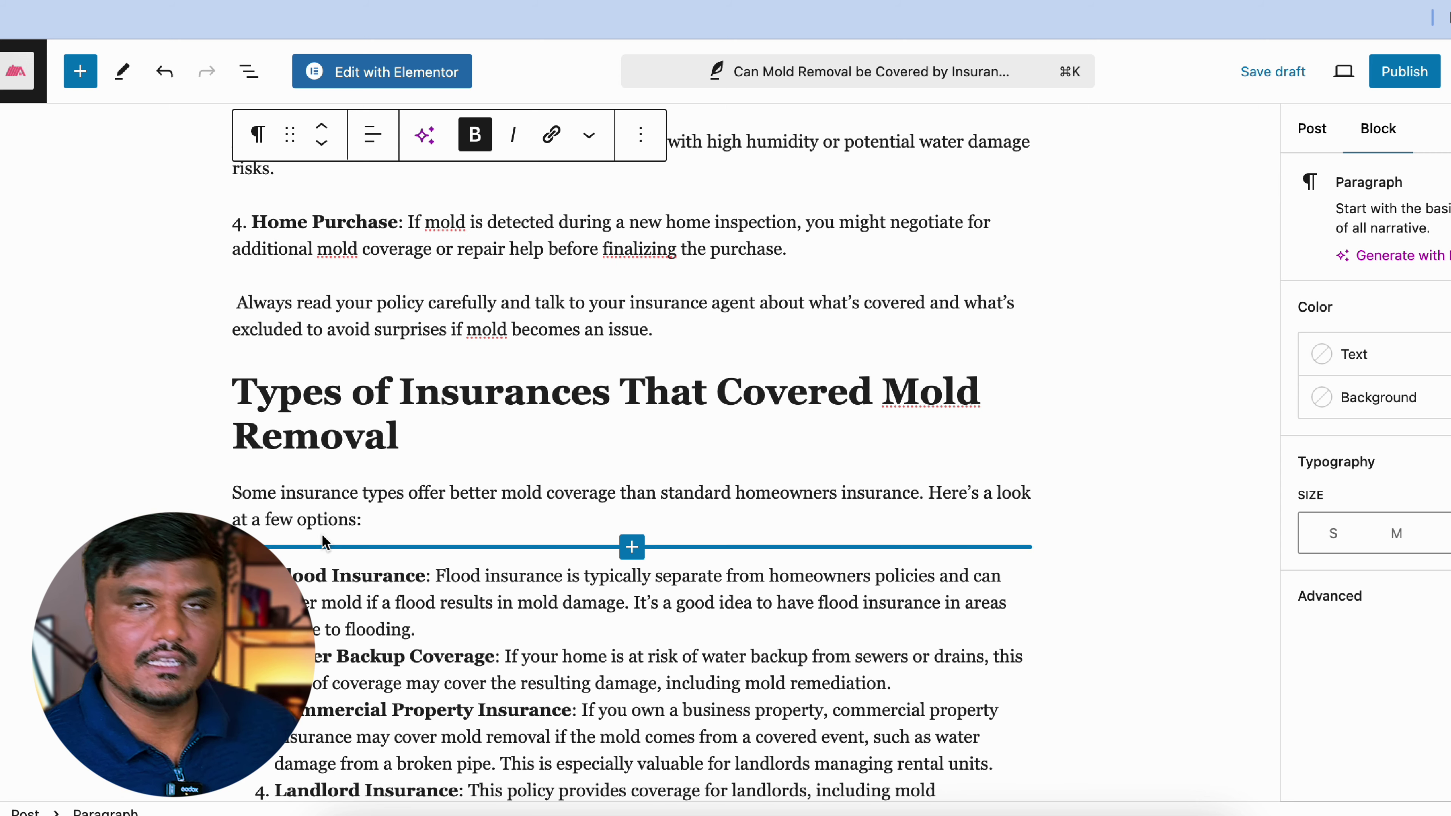
{"action": "scroll", "coordinate": [521, 482], "scroll_direction": "down", "scroll_amount": 4}
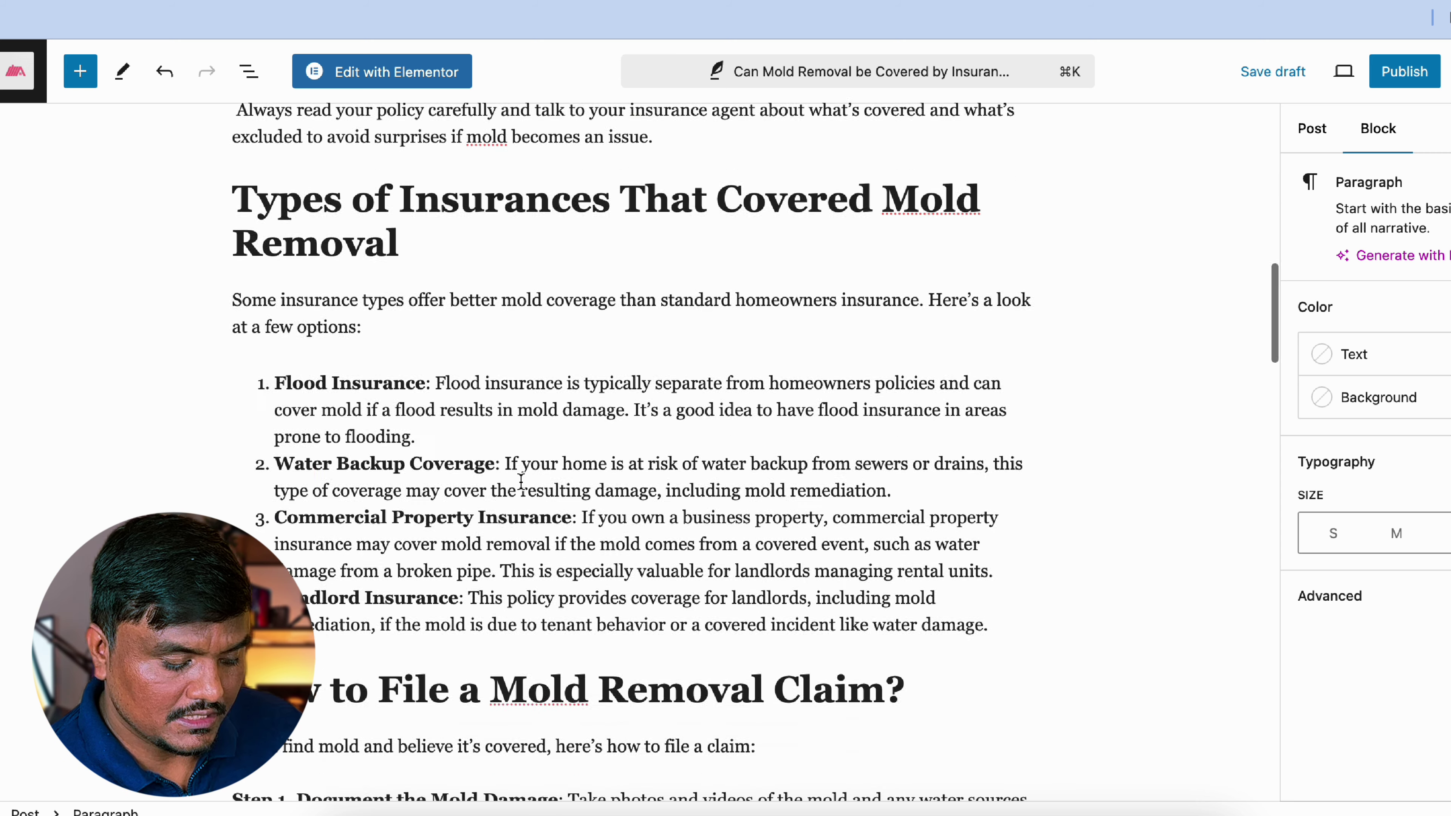
{"action": "scroll", "coordinate": [521, 482], "scroll_direction": "down", "scroll_amount": 3}
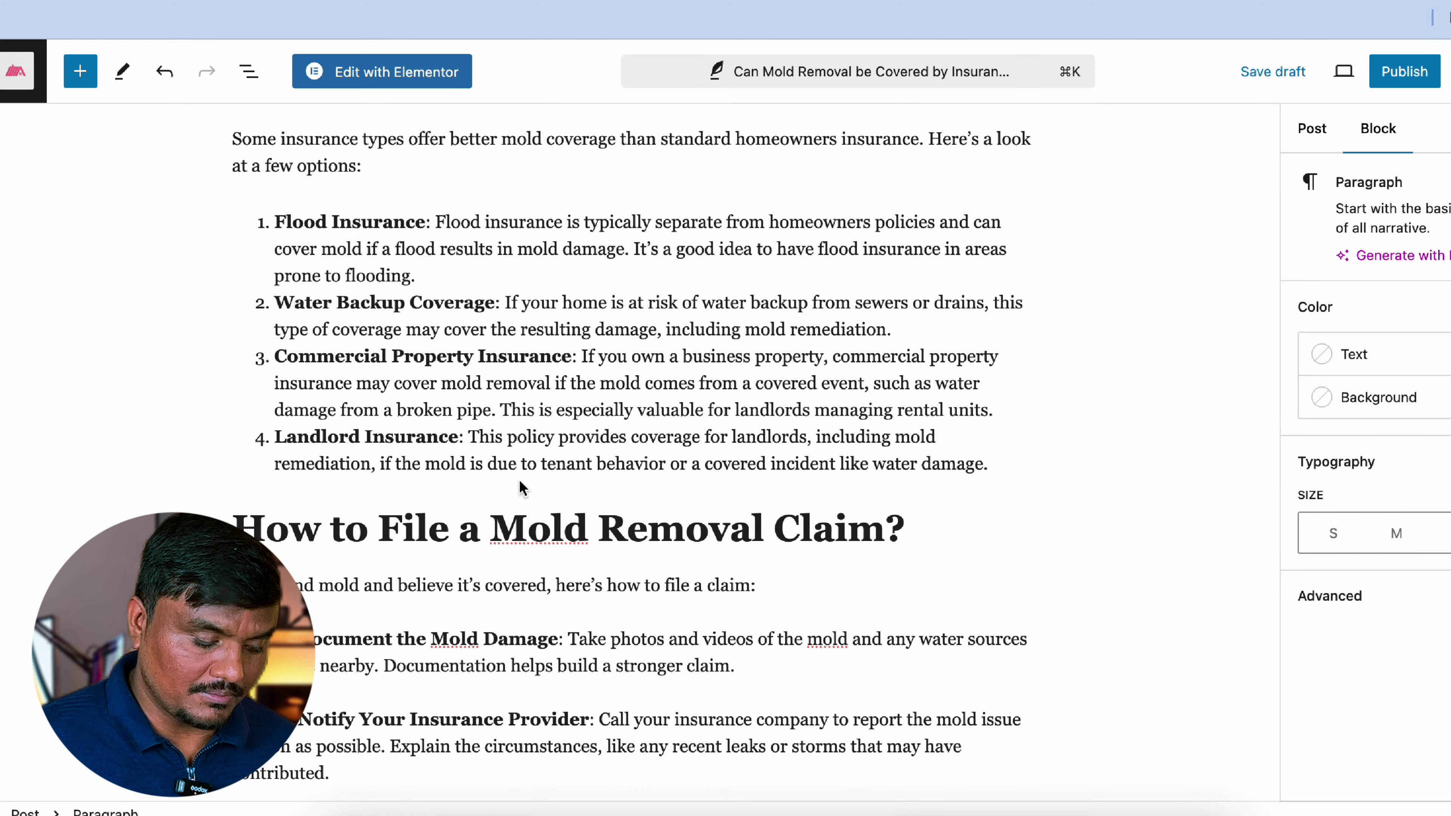
{"action": "scroll", "coordinate": [521, 487], "scroll_direction": "down", "scroll_amount": 3}
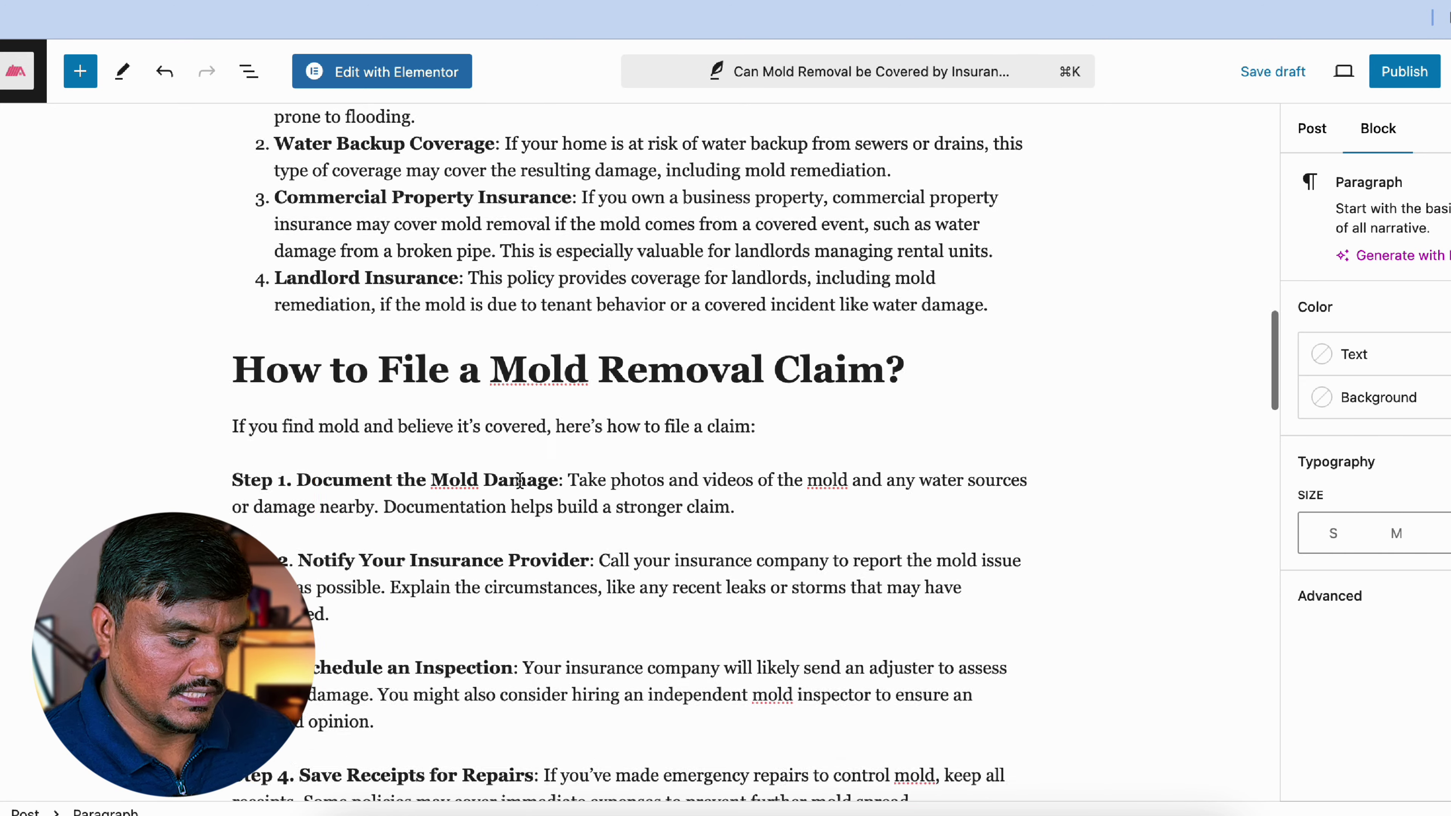
{"action": "scroll", "coordinate": [520, 481], "scroll_direction": "down", "scroll_amount": 1}
{"action": "scroll", "coordinate": [520, 481], "scroll_direction": "down", "scroll_amount": 1}
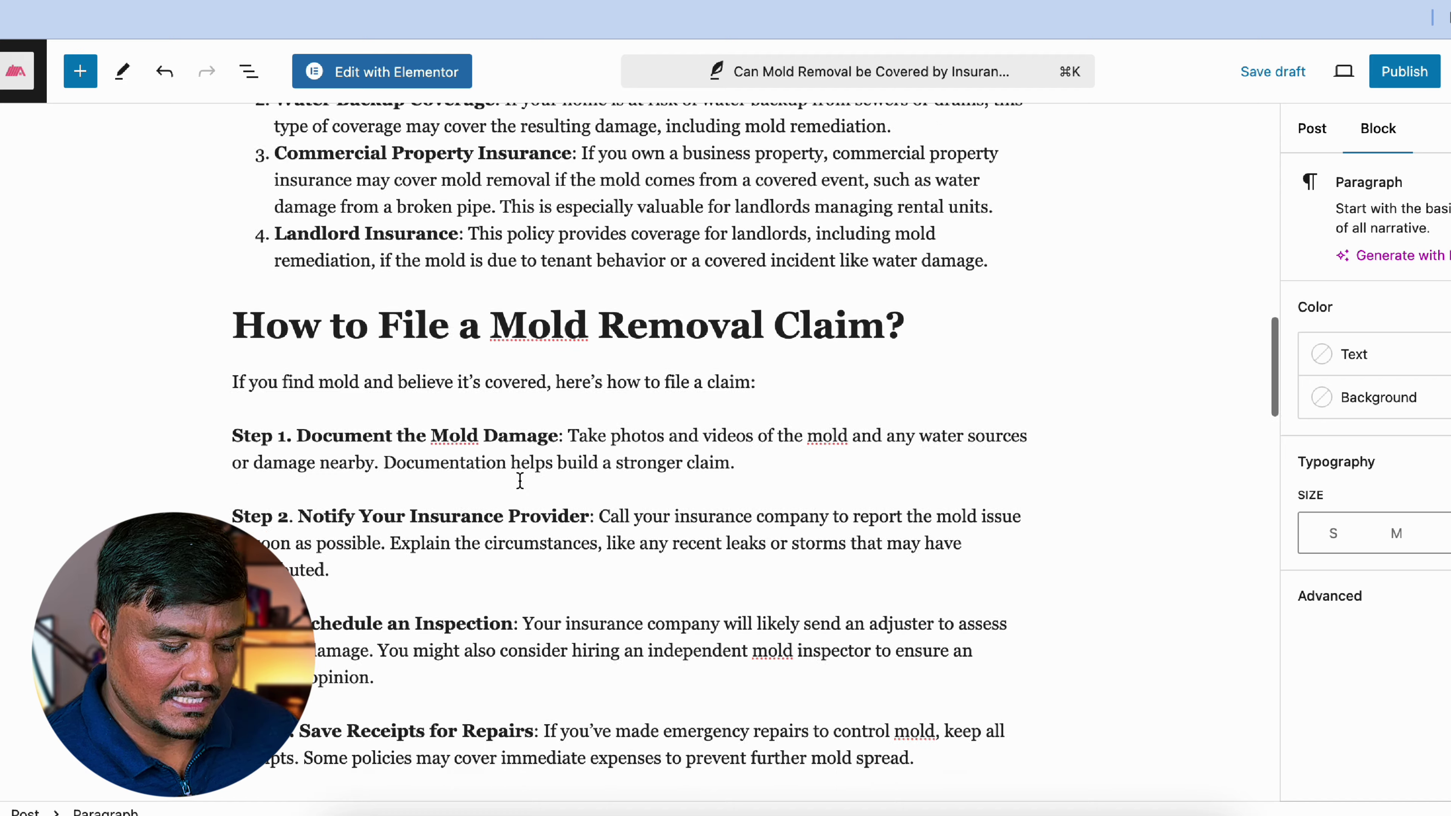
{"action": "scroll", "coordinate": [520, 481], "scroll_direction": "down", "scroll_amount": 5}
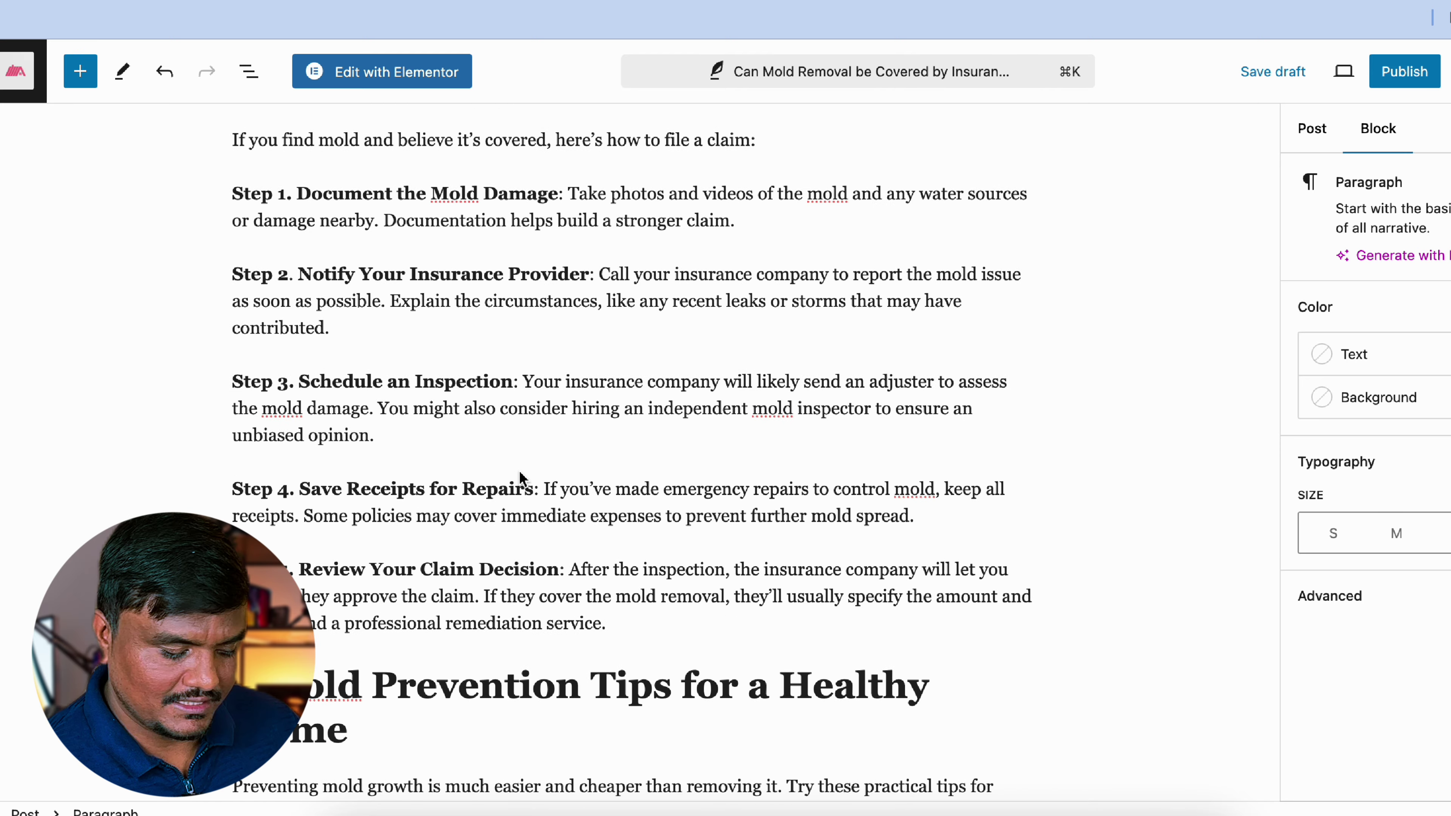
{"action": "scroll", "coordinate": [521, 477], "scroll_direction": "down", "scroll_amount": 8}
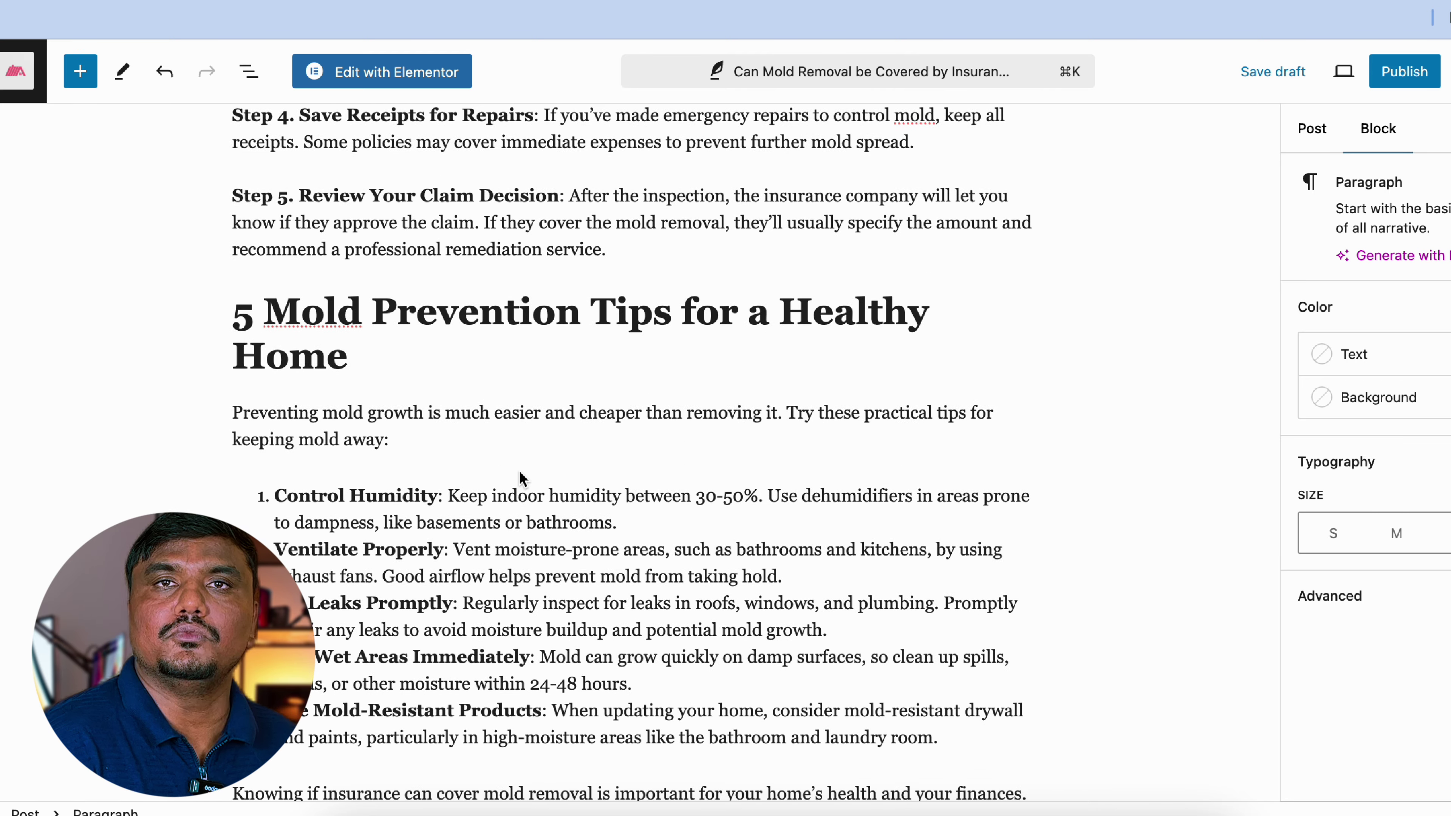
{"action": "scroll", "coordinate": [521, 479], "scroll_direction": "down", "scroll_amount": 12}
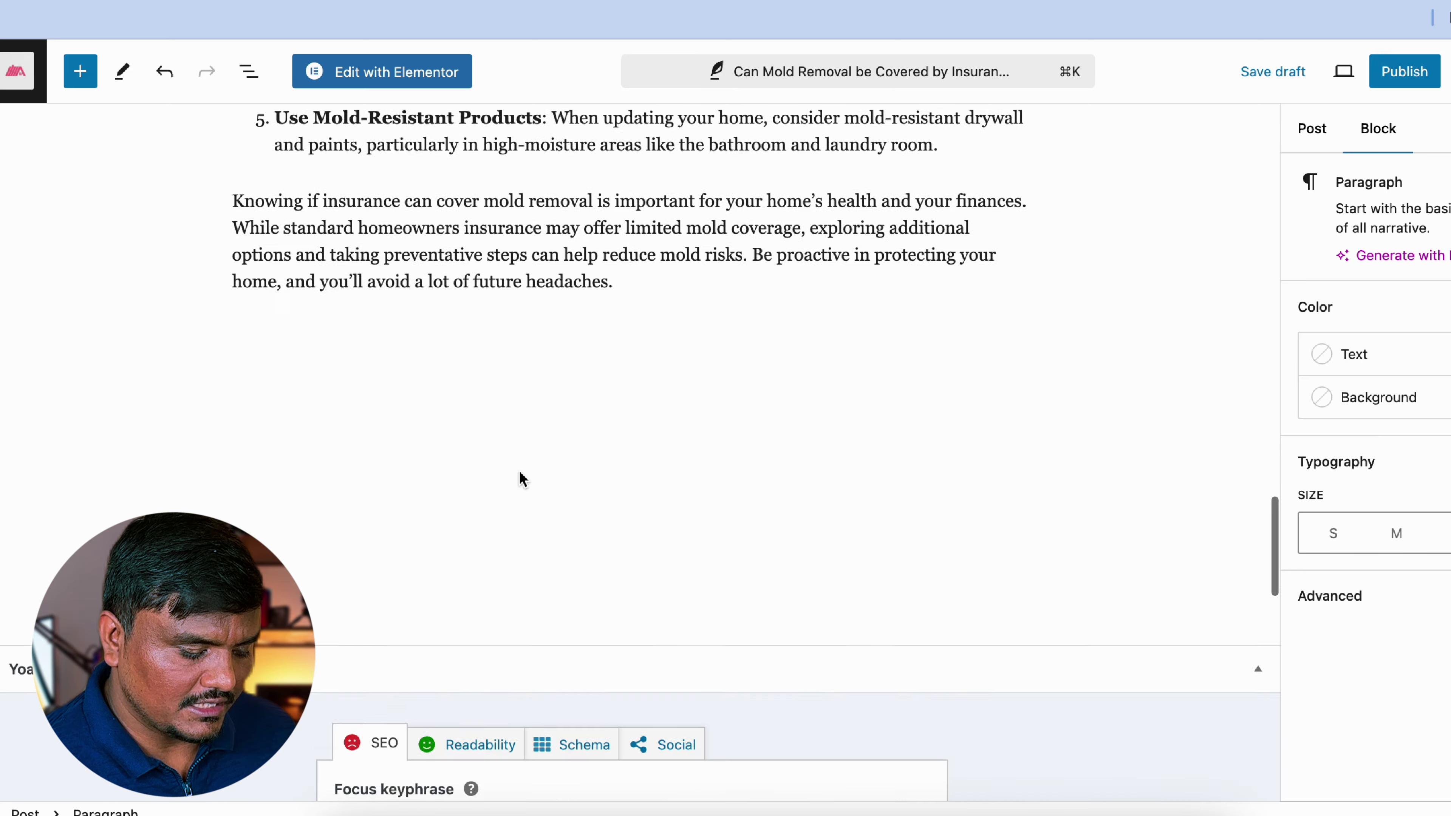
{"action": "scroll", "coordinate": [521, 479], "scroll_direction": "down", "scroll_amount": 18}
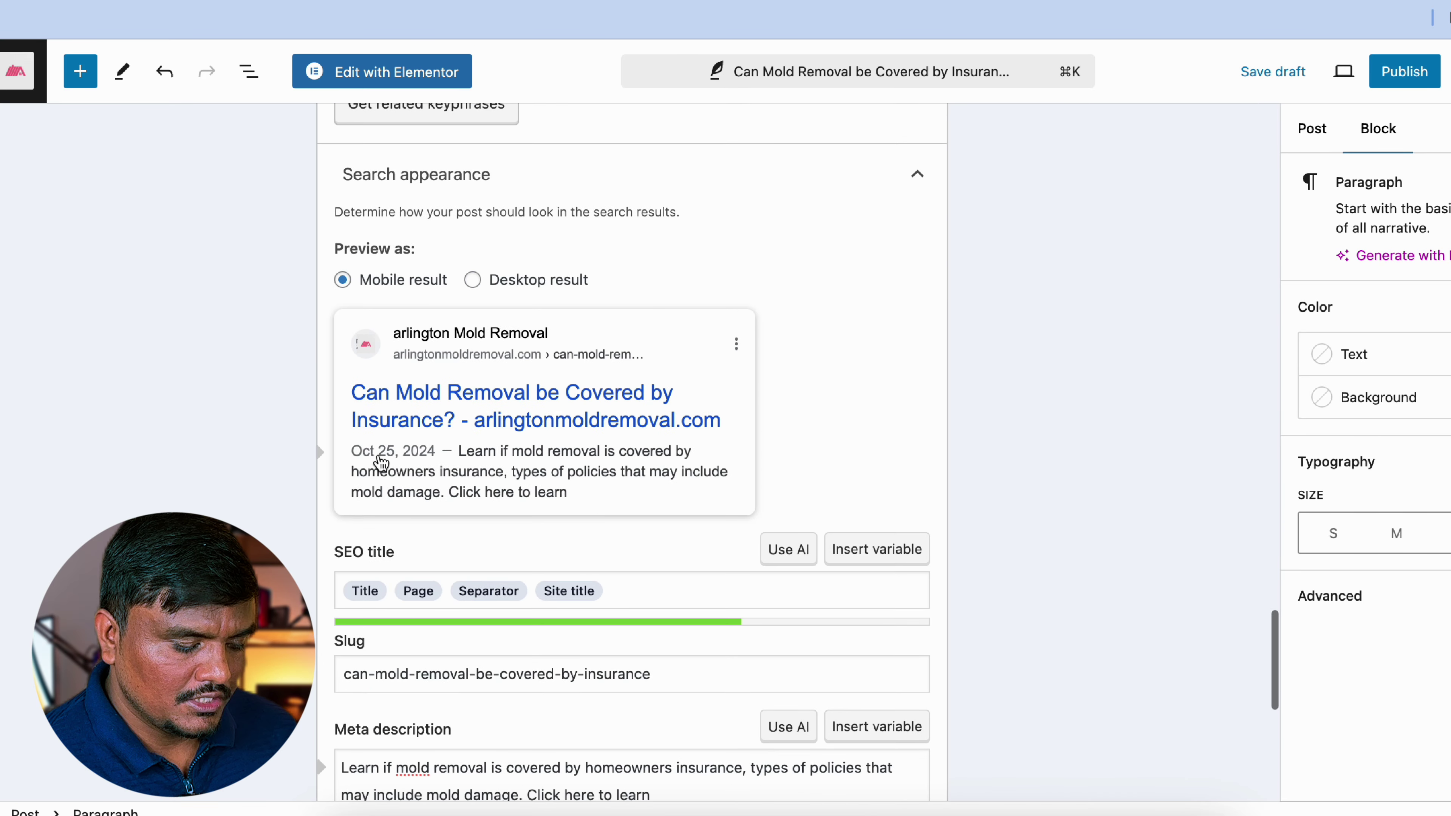
{"action": "scroll", "coordinate": [382, 463], "scroll_direction": "down", "scroll_amount": 4}
{"action": "left_click", "coordinate": [414, 596]}
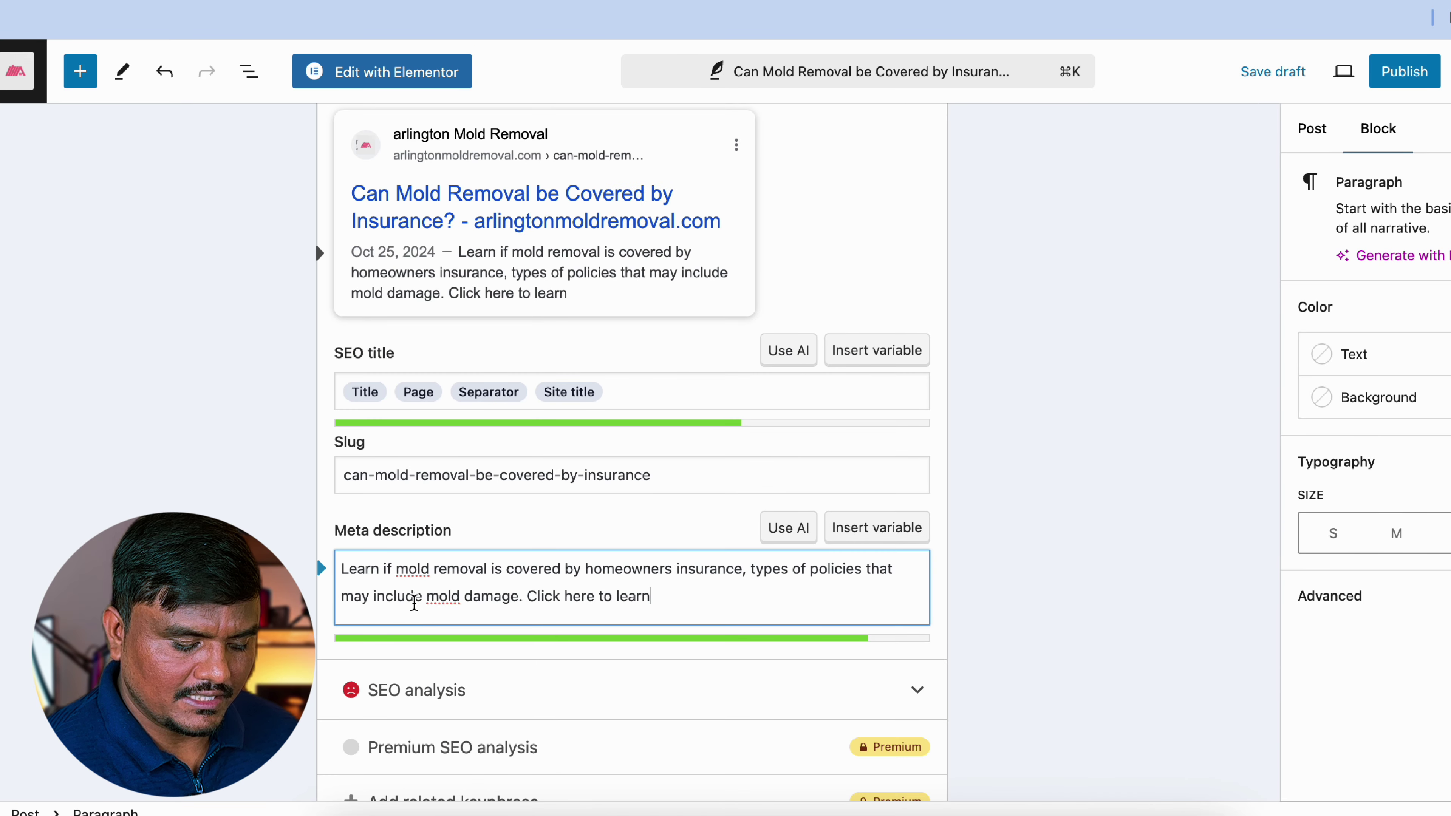
{"action": "triple_click", "coordinate": [414, 600]}
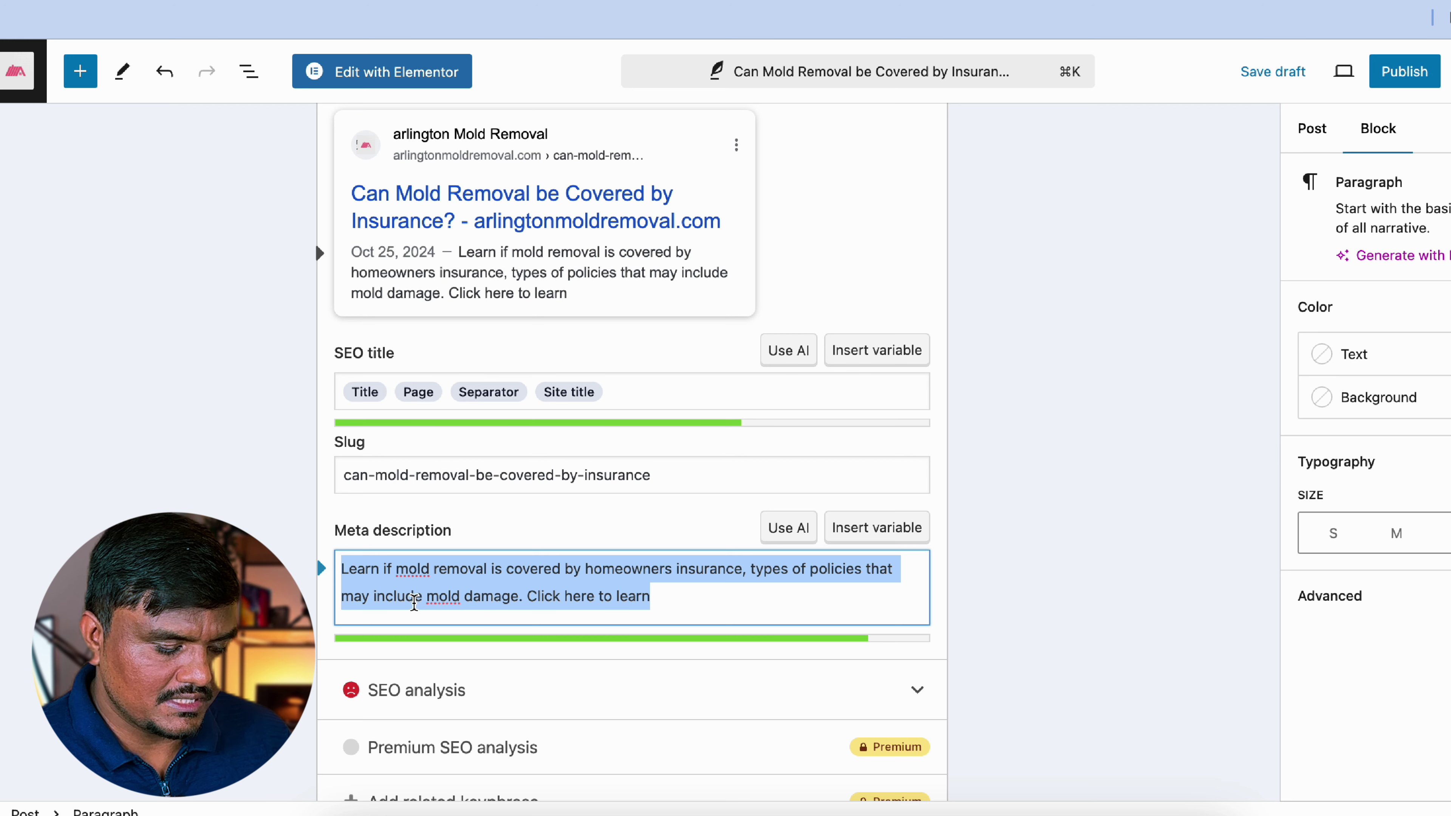
{"action": "left_click", "coordinate": [439, 461]}
{"action": "double_click", "coordinate": [439, 461]}
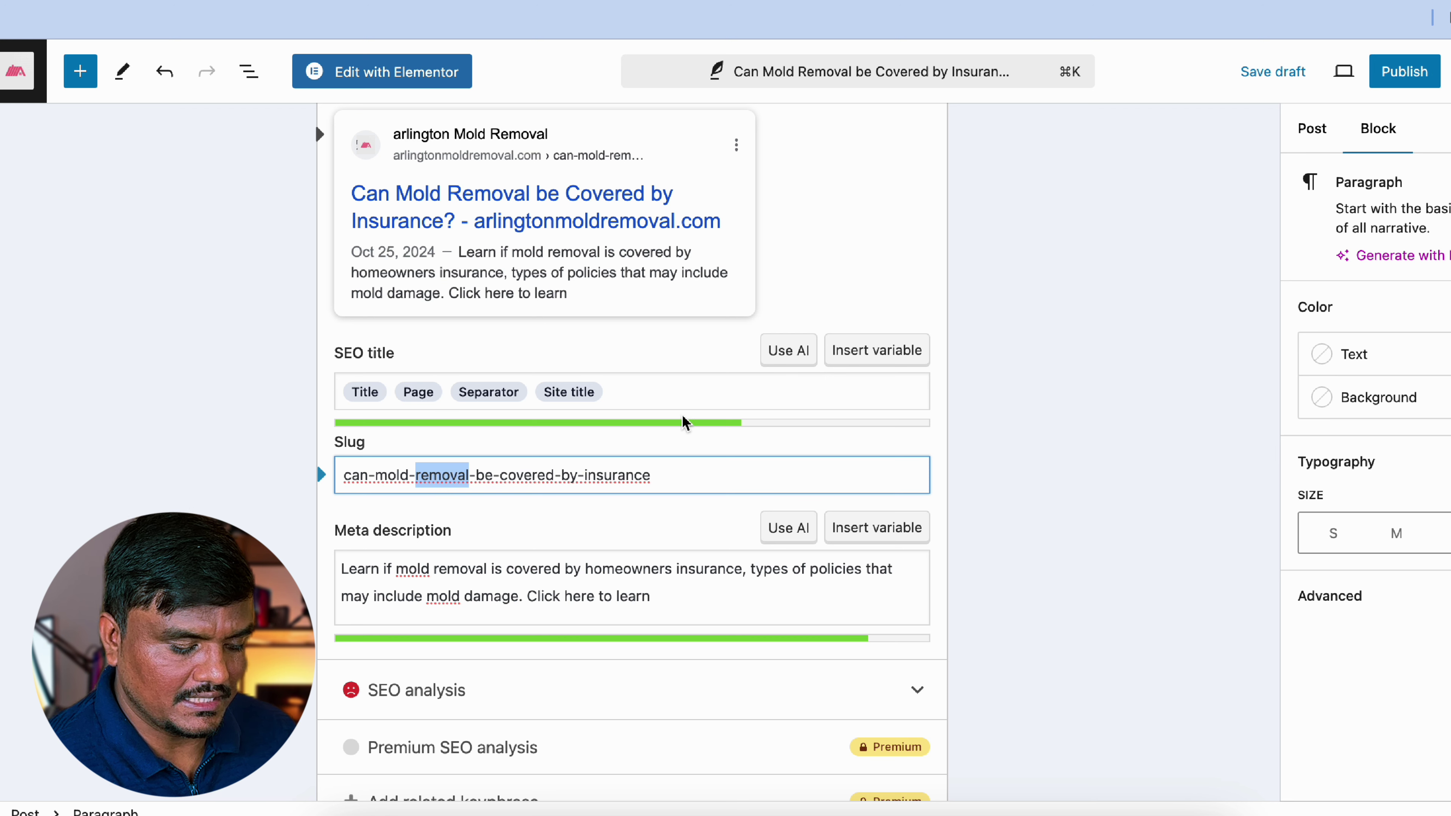
Remove the Site title and Separator variables from the SEO title, keeping only Title and Page.
{"action": "left_click", "coordinate": [648, 393]}
{"action": "key", "text": "BackSpace"}
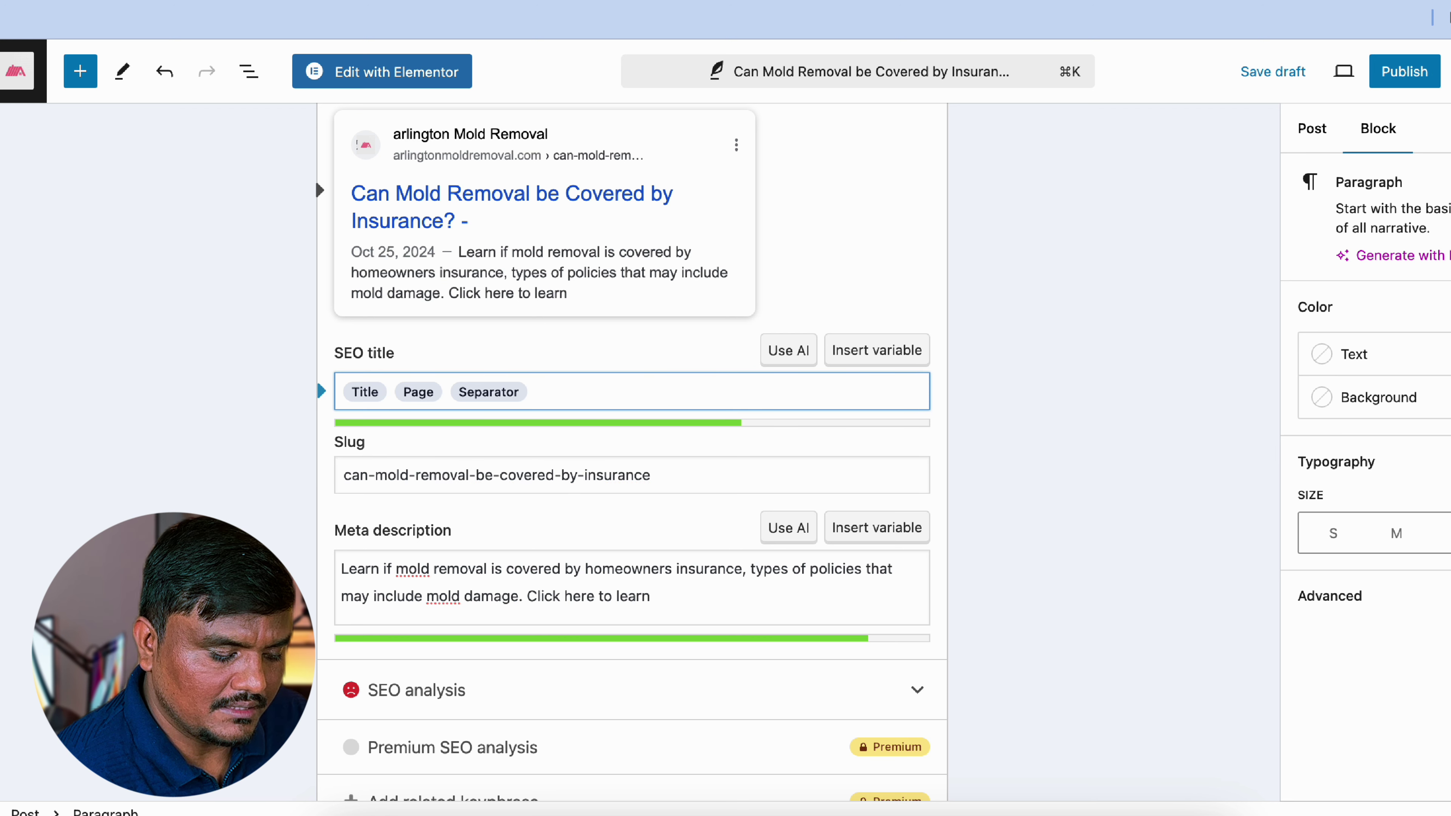
{"action": "key", "text": "BackSpace"}
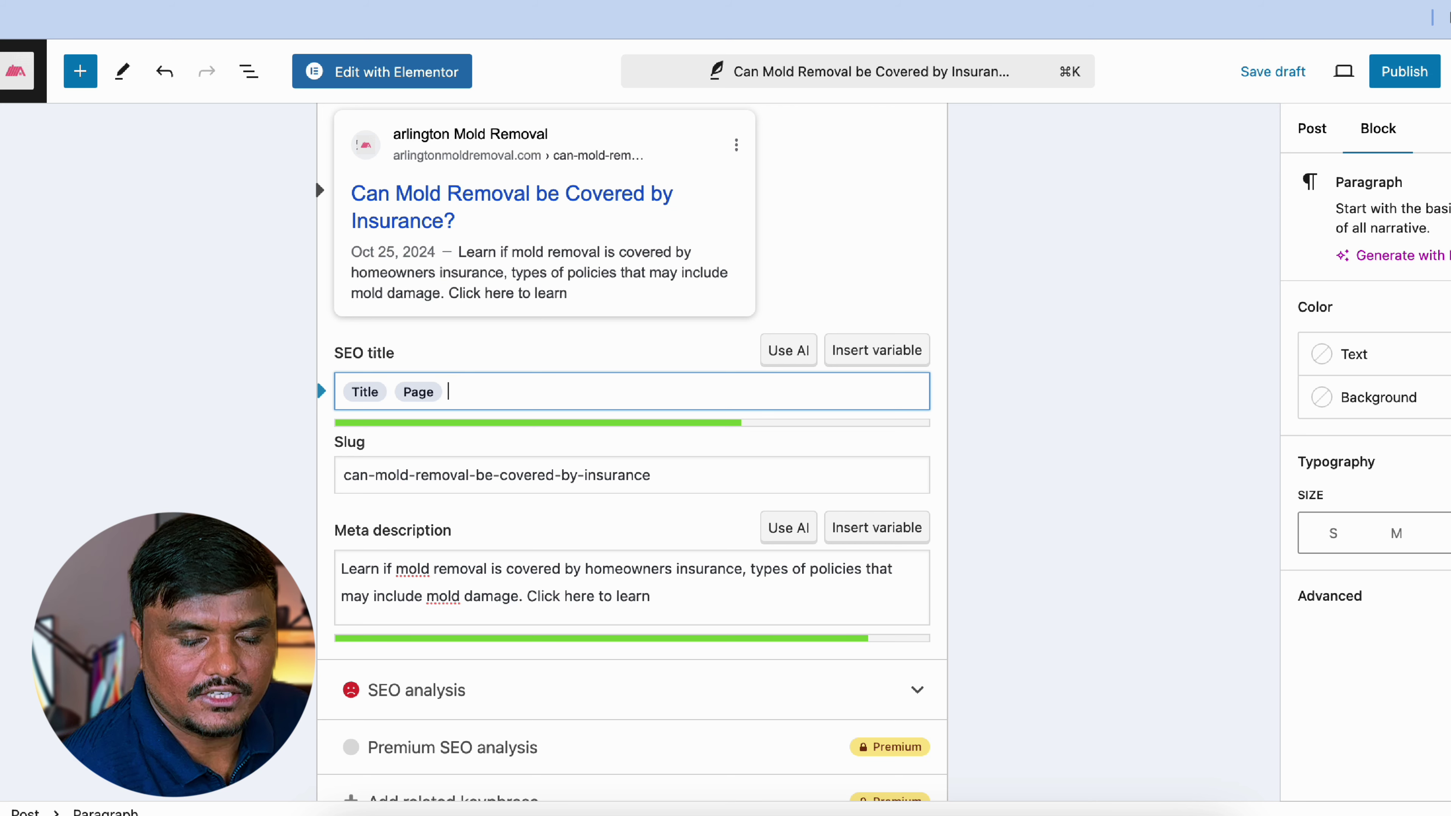
Expand the SEO analysis, review its listed problems and good results, and return to the start of the post.
{"action": "scroll", "coordinate": [631, 452], "scroll_direction": "down", "scroll_amount": 3}
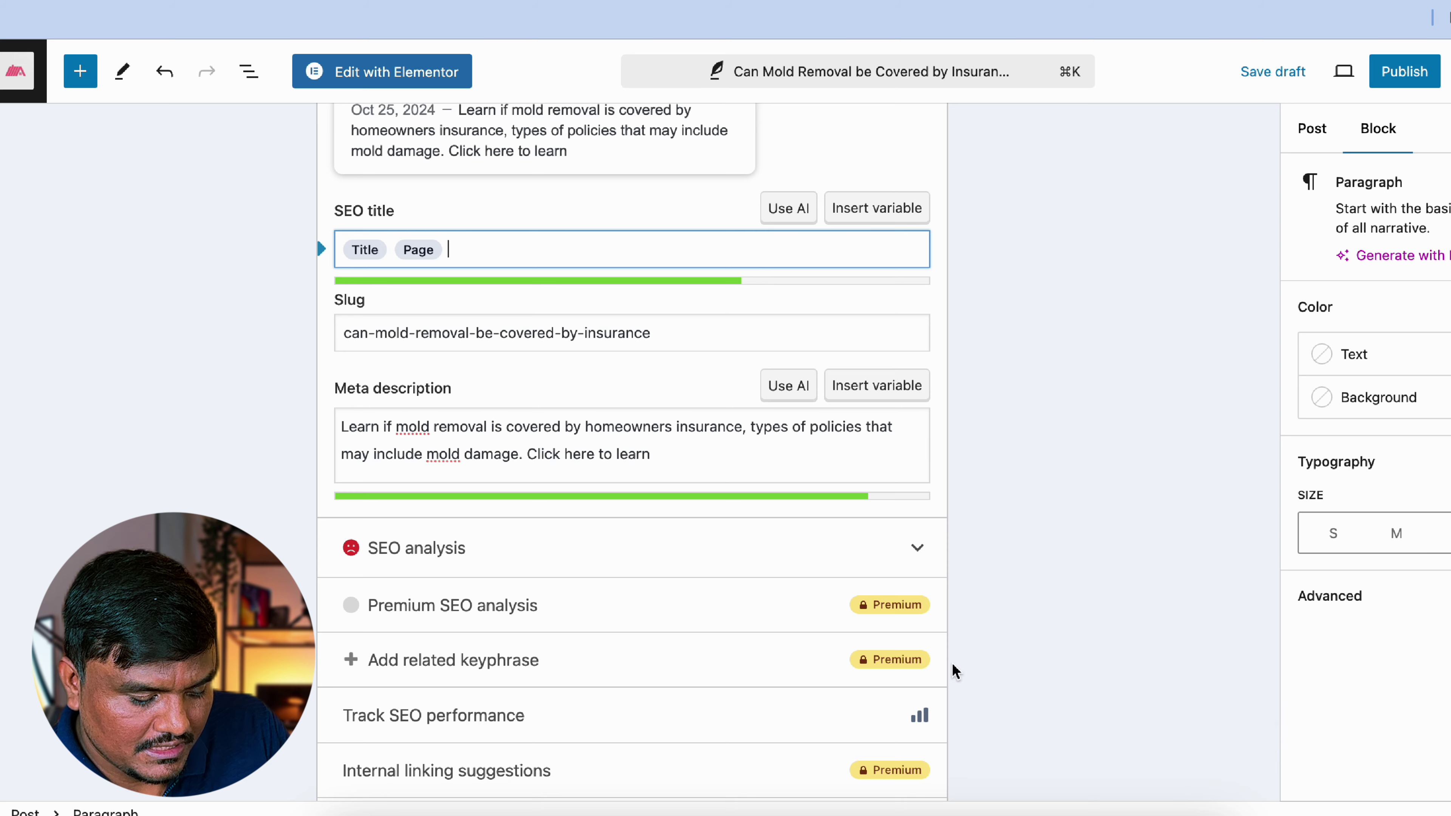
{"action": "left_click", "coordinate": [826, 550]}
{"action": "scroll", "coordinate": [836, 548], "scroll_direction": "down", "scroll_amount": 4}
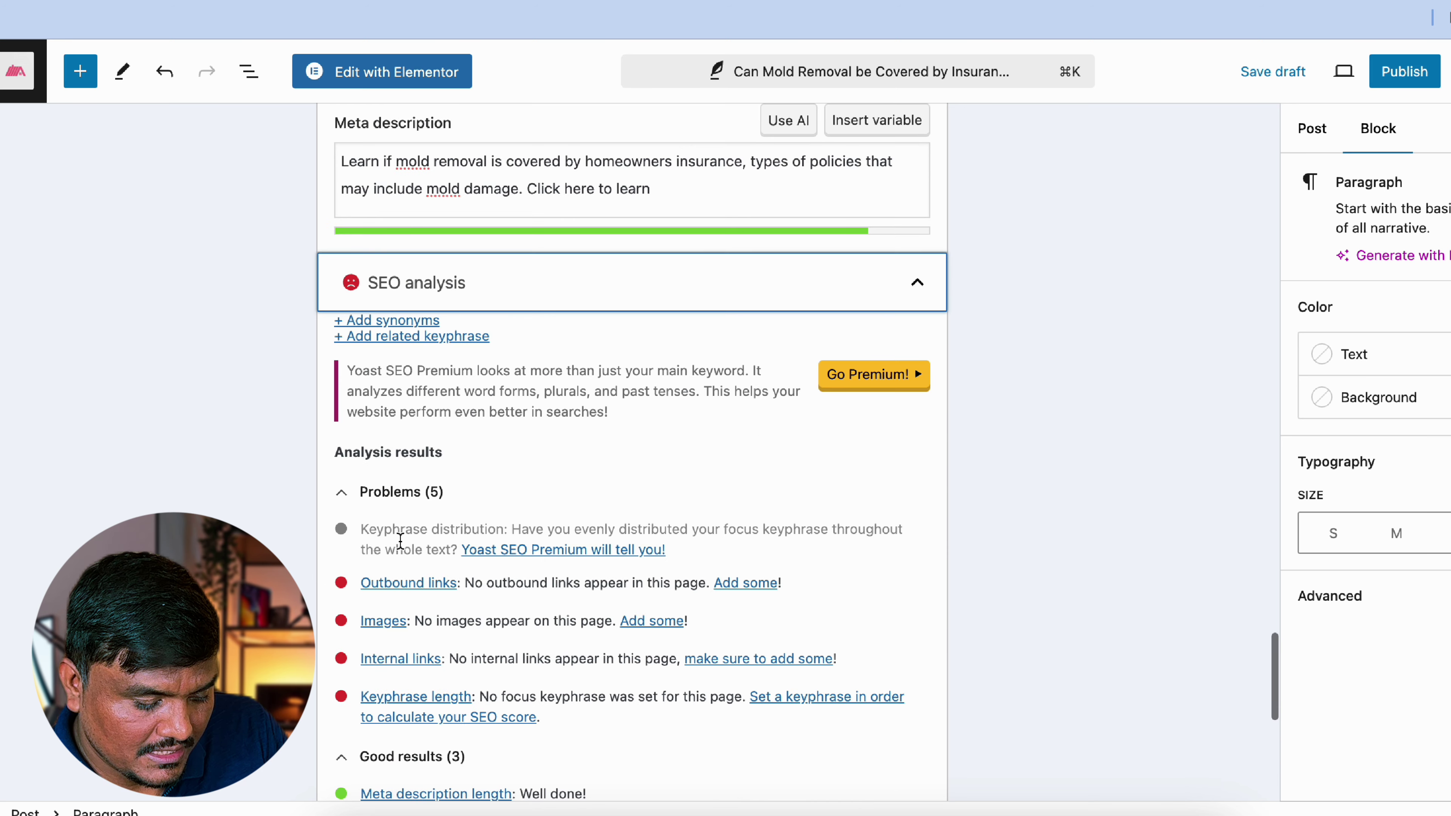
{"action": "scroll", "coordinate": [400, 604], "scroll_direction": "down", "scroll_amount": 2}
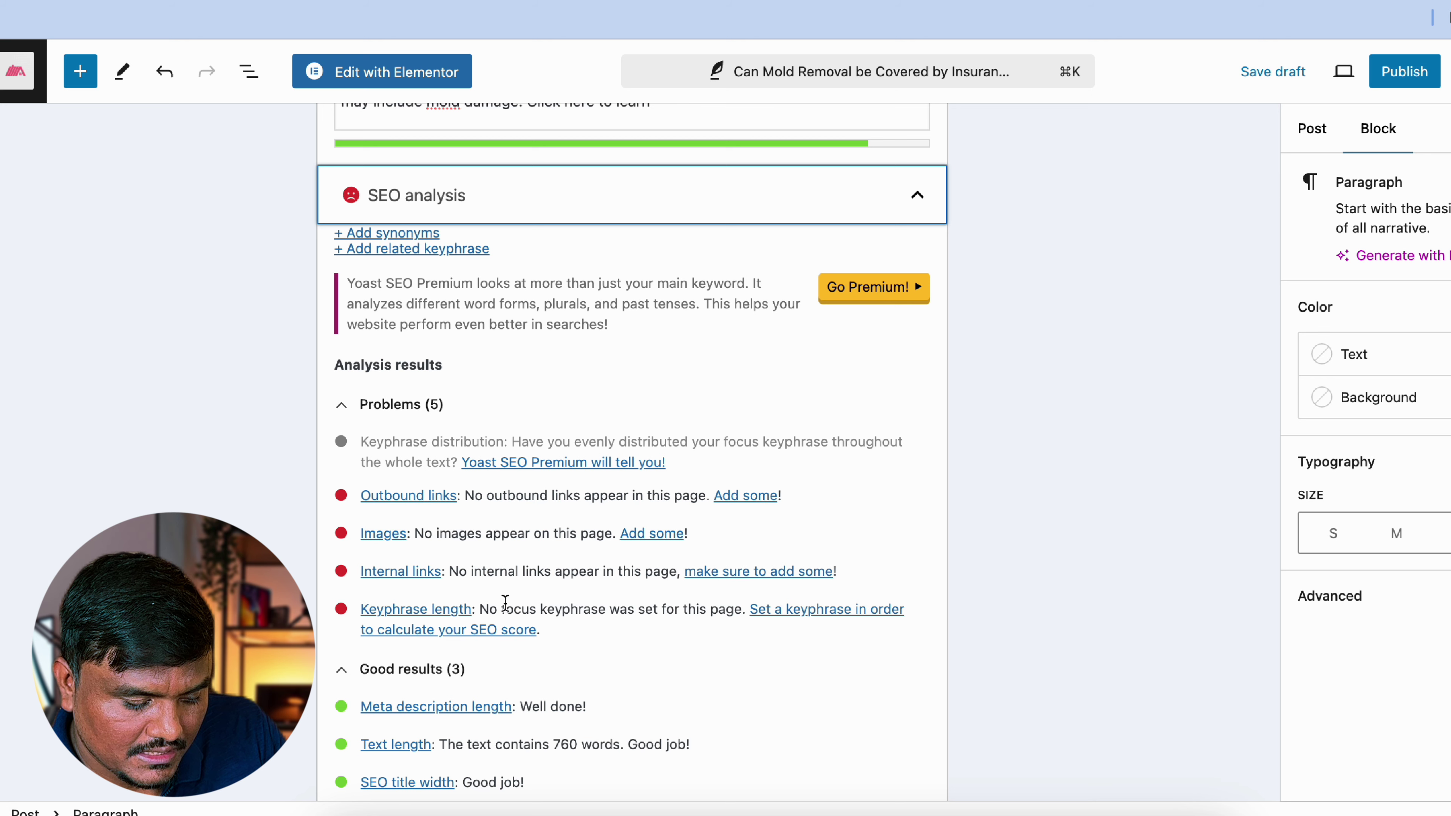
{"action": "scroll", "coordinate": [528, 707], "scroll_direction": "down", "scroll_amount": 2}
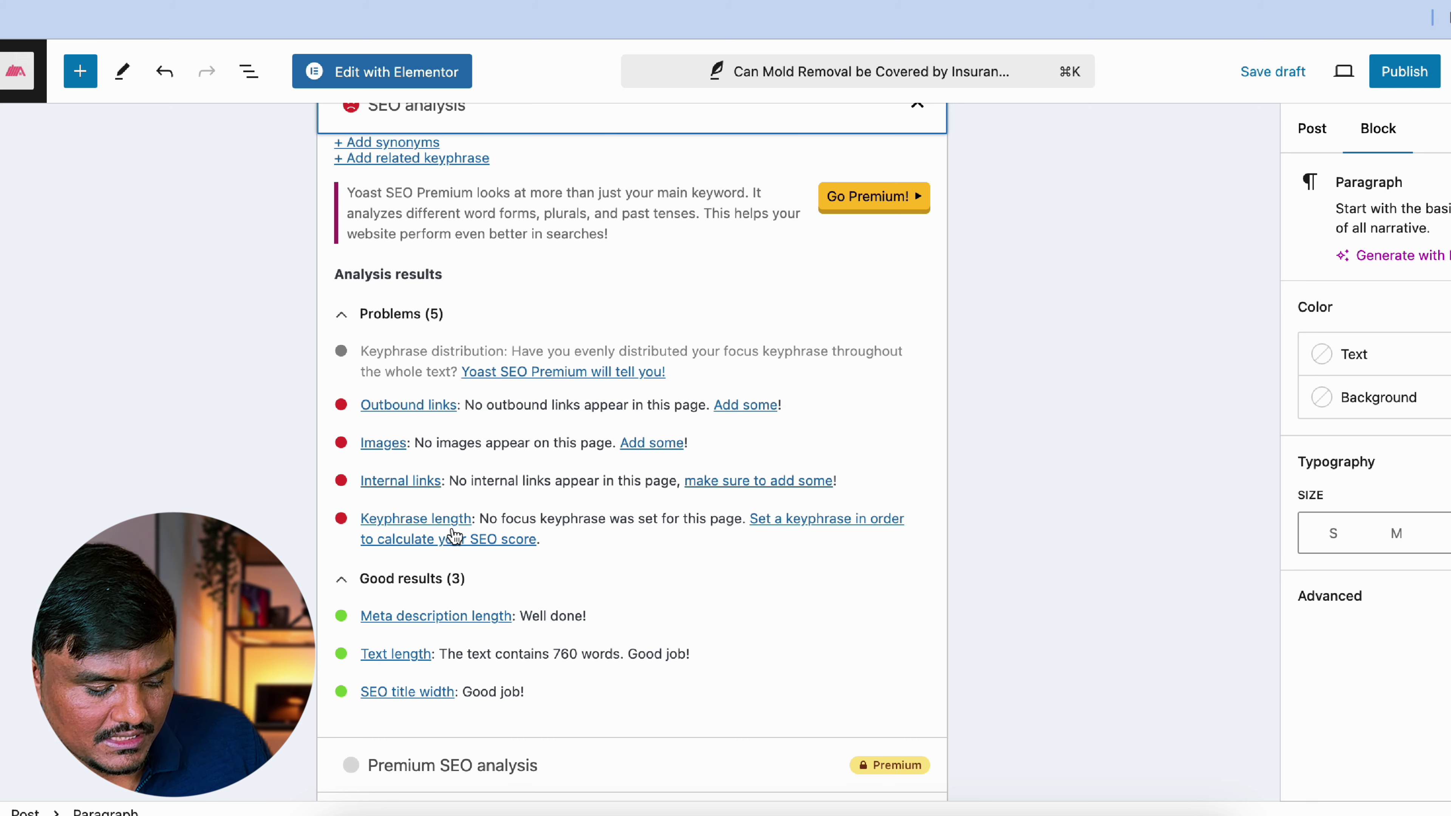
{"action": "scroll", "coordinate": [497, 698], "scroll_direction": "down", "scroll_amount": 3}
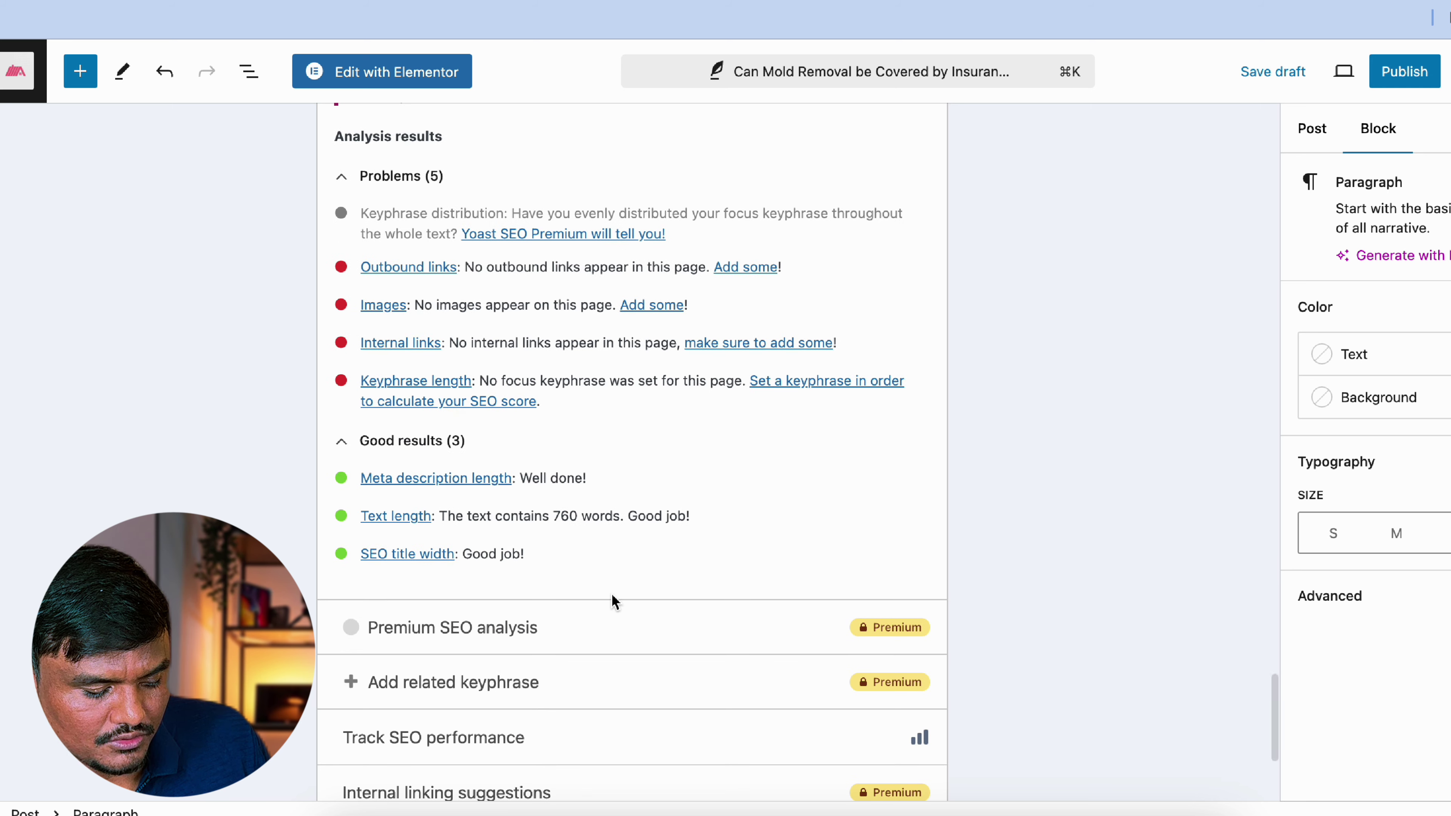
{"action": "scroll", "coordinate": [611, 594], "scroll_direction": "up", "scroll_amount": 15}
{"action": "scroll", "coordinate": [611, 594], "scroll_direction": "up", "scroll_amount": 15}
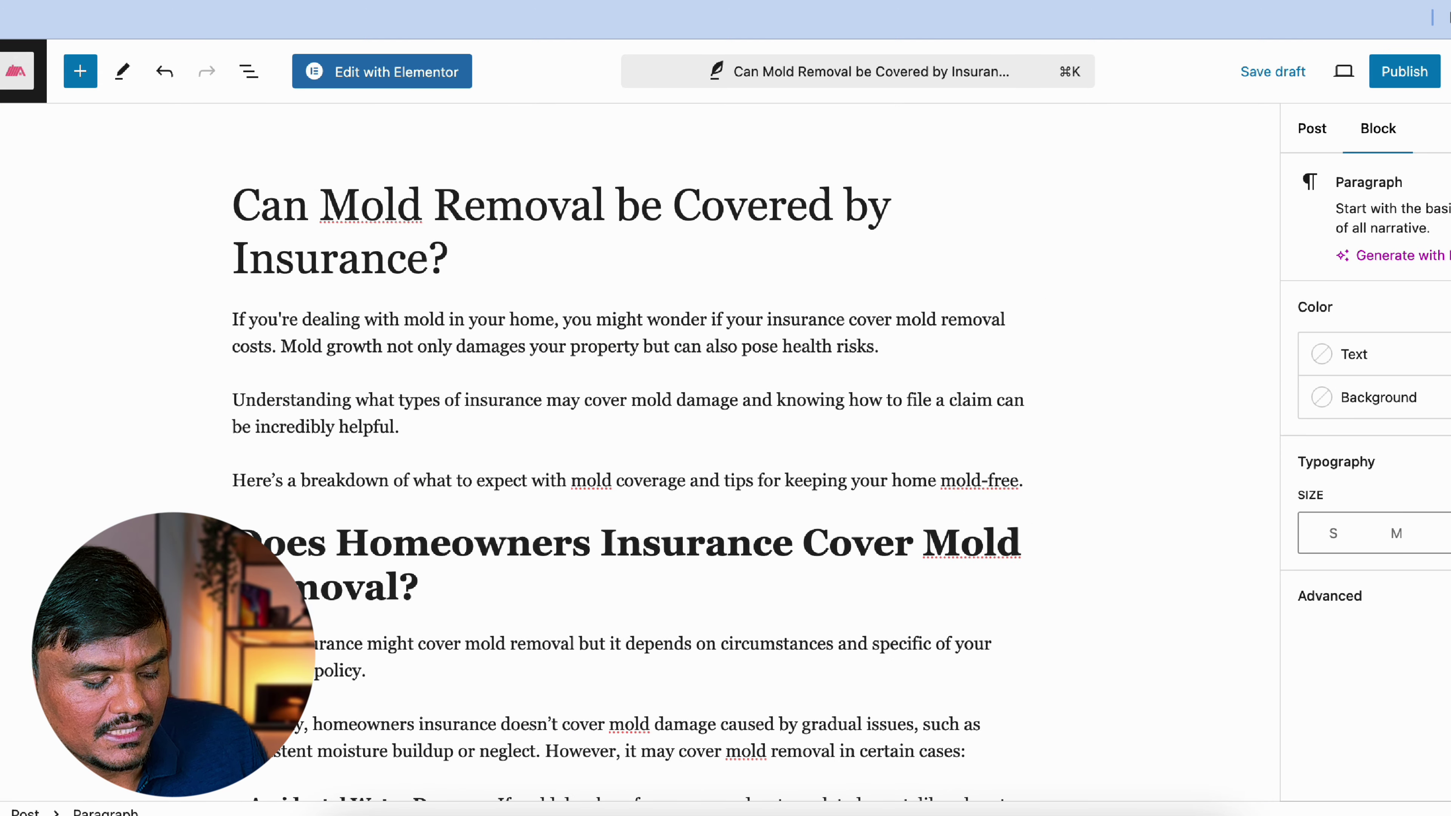
Switch to Canva and create a new custom-size design of 1200 × 800 px.
{"action": "left_click", "coordinate": [665, 3]}
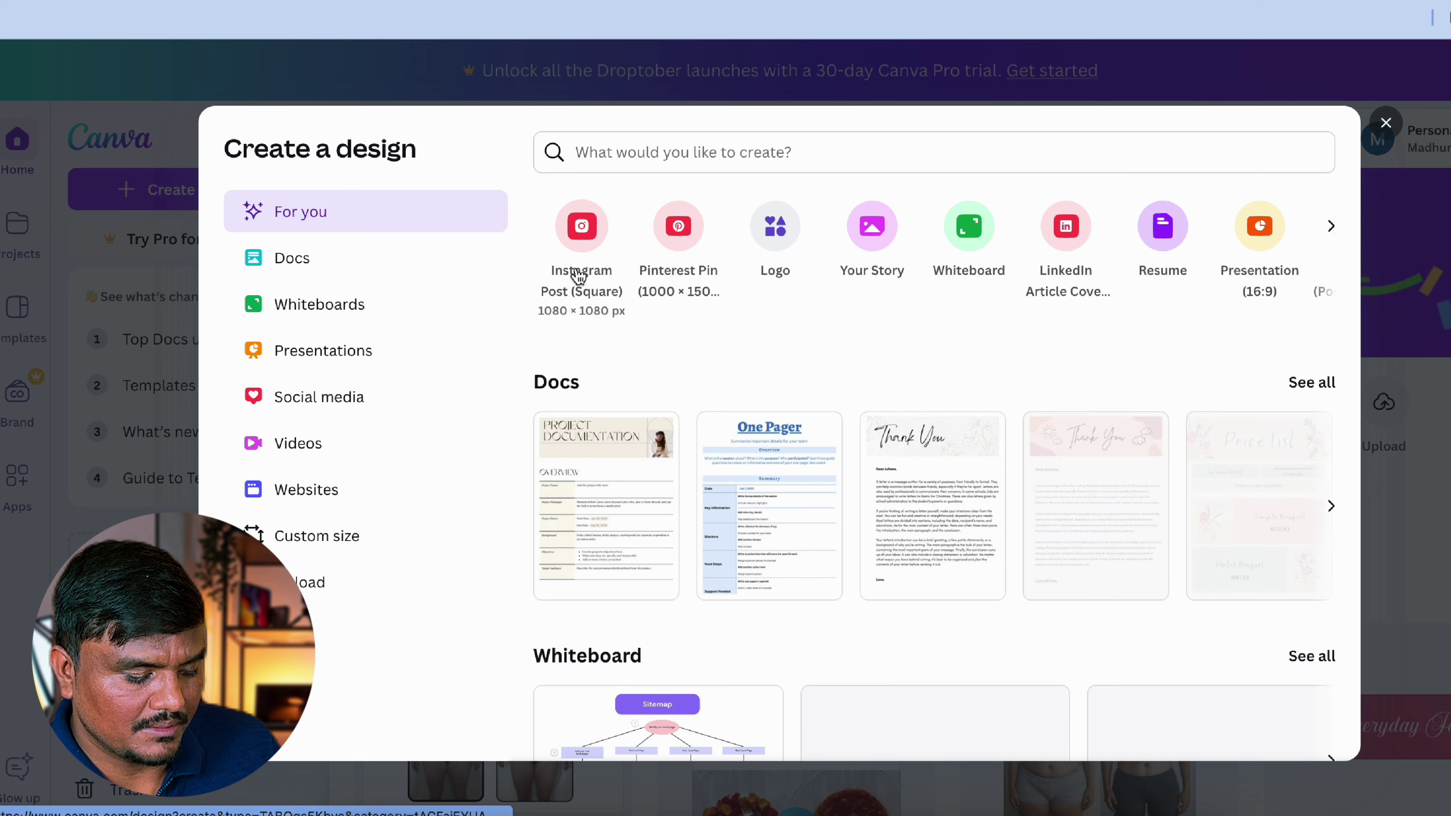
{"action": "left_click", "coordinate": [331, 540]}
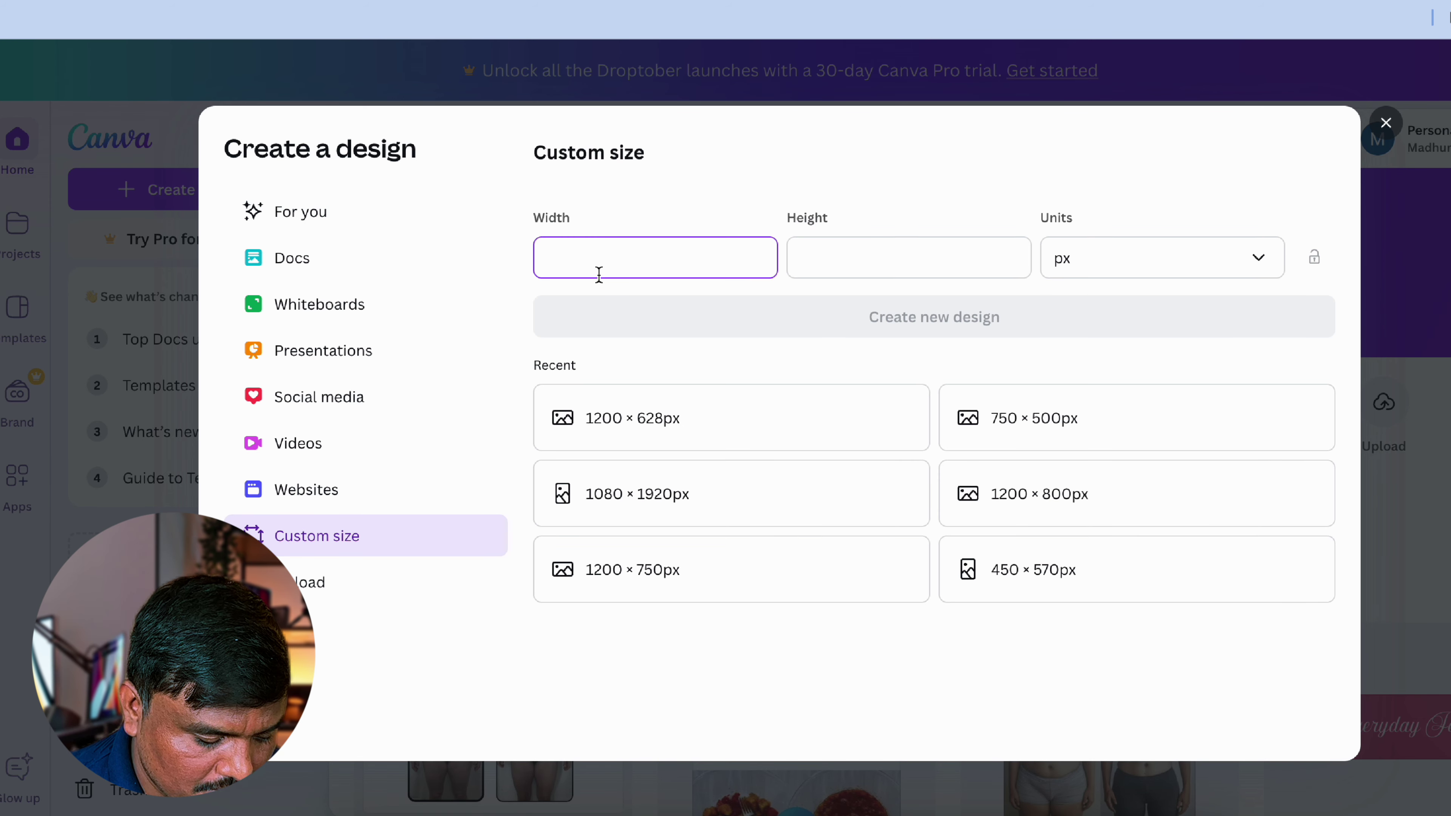
{"action": "type", "text": "1200"}
{"action": "key", "text": "Tab"}
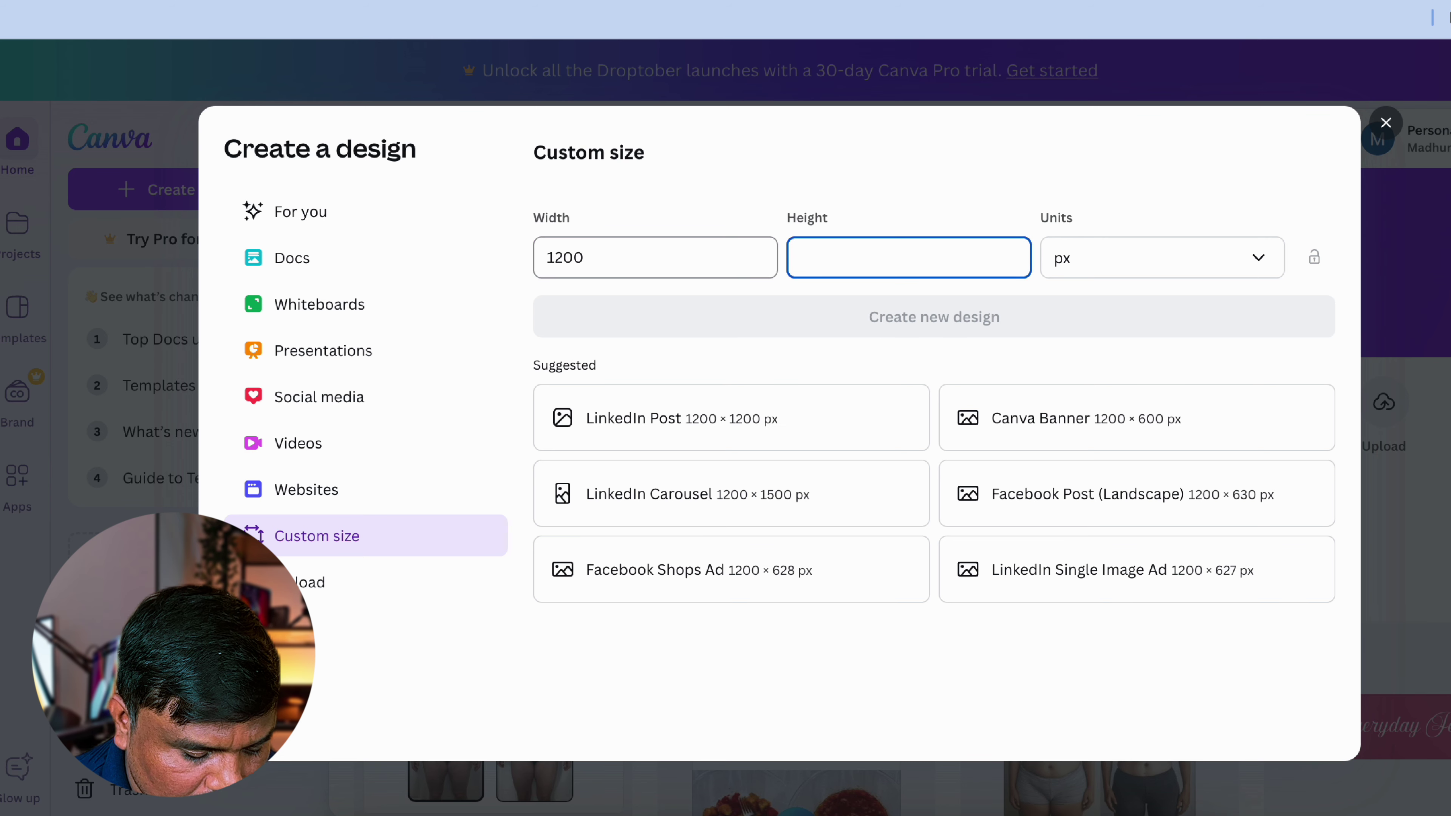
{"action": "type", "text": "800"}
{"action": "key", "text": "Return"}
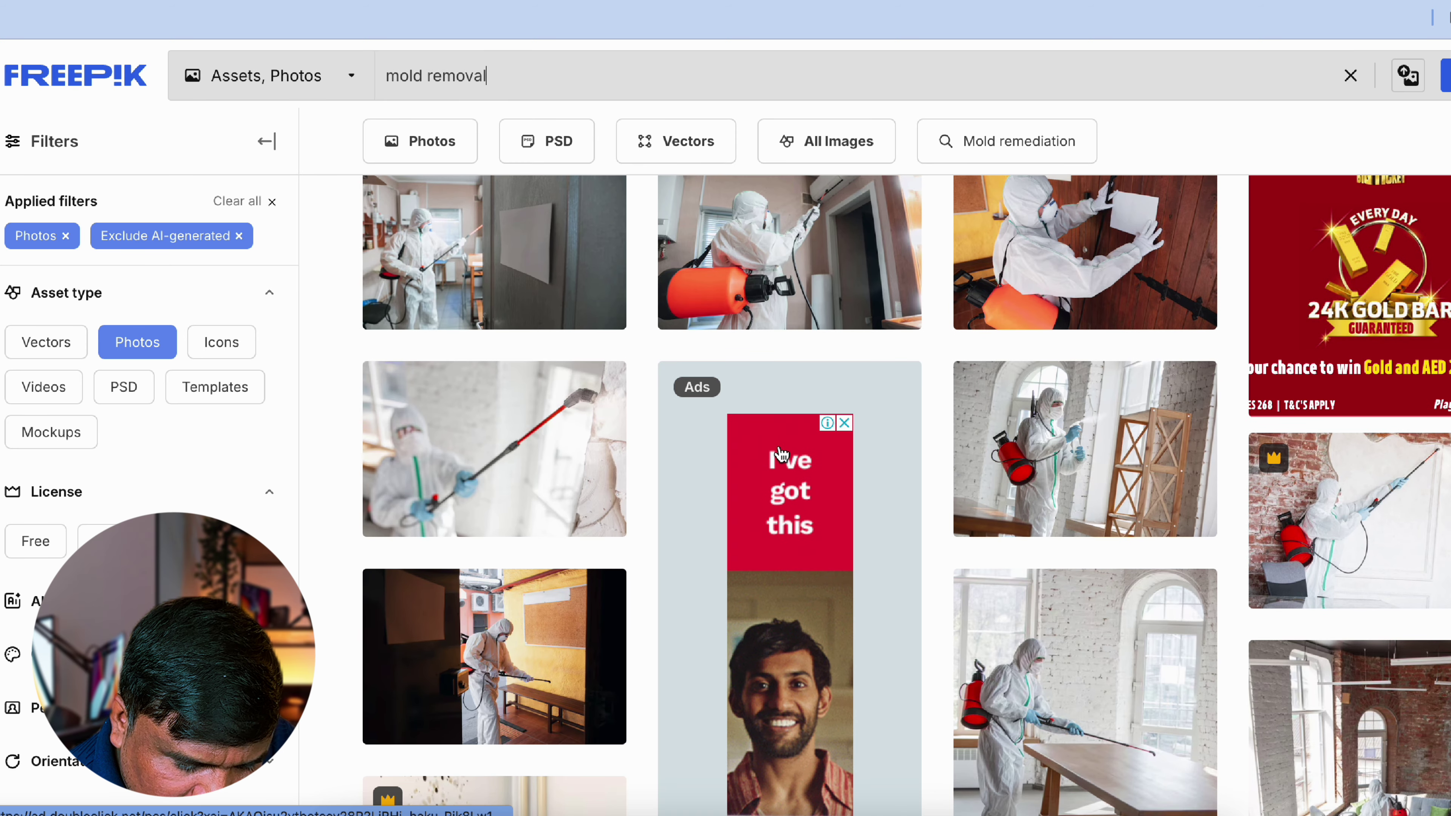
Browse the Freepik photo results for "mold removal" to find an image for the blog post.
{"action": "scroll", "coordinate": [780, 452], "scroll_direction": "down", "scroll_amount": 5}
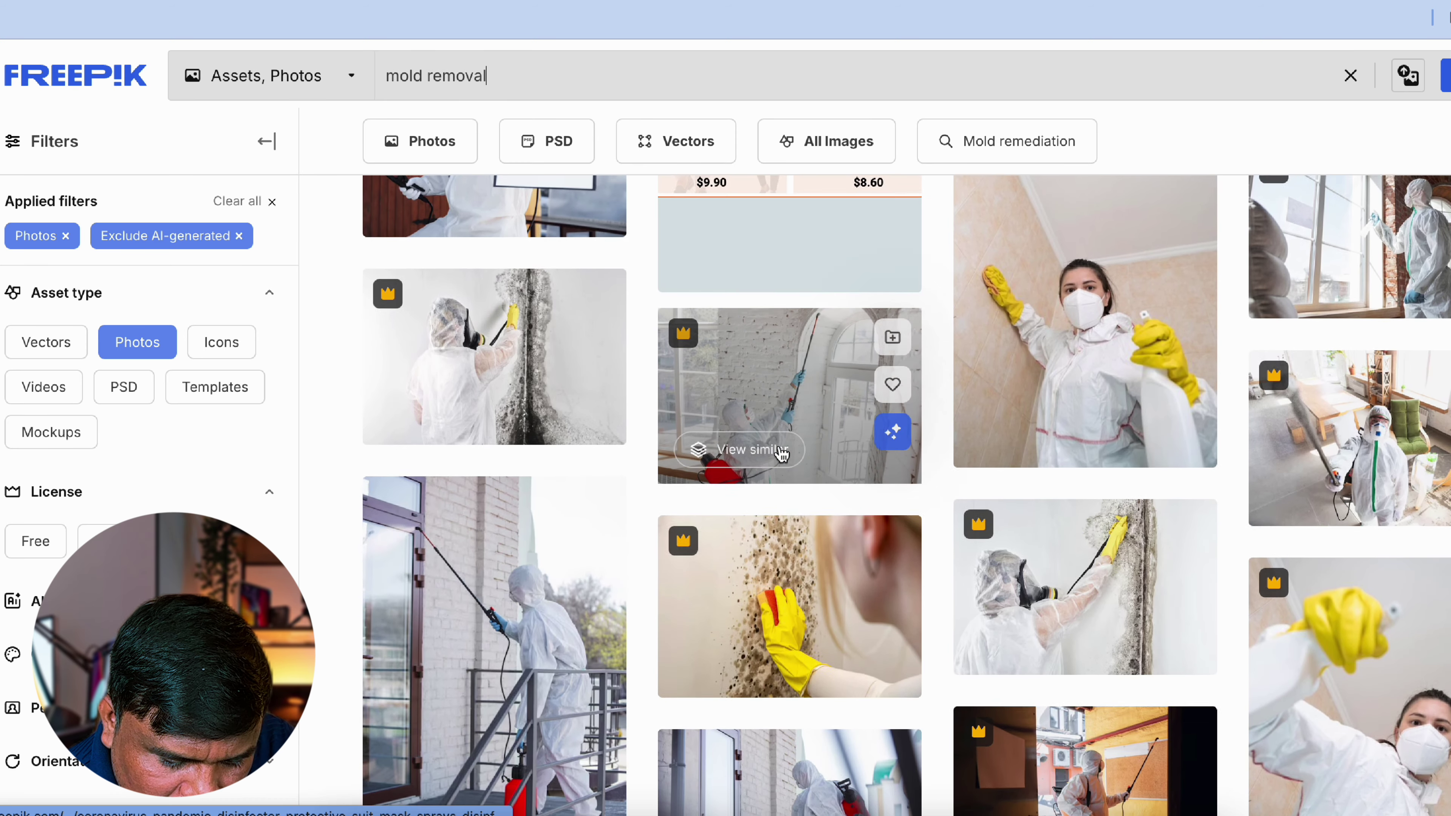
{"action": "scroll", "coordinate": [781, 453], "scroll_direction": "down", "scroll_amount": 2}
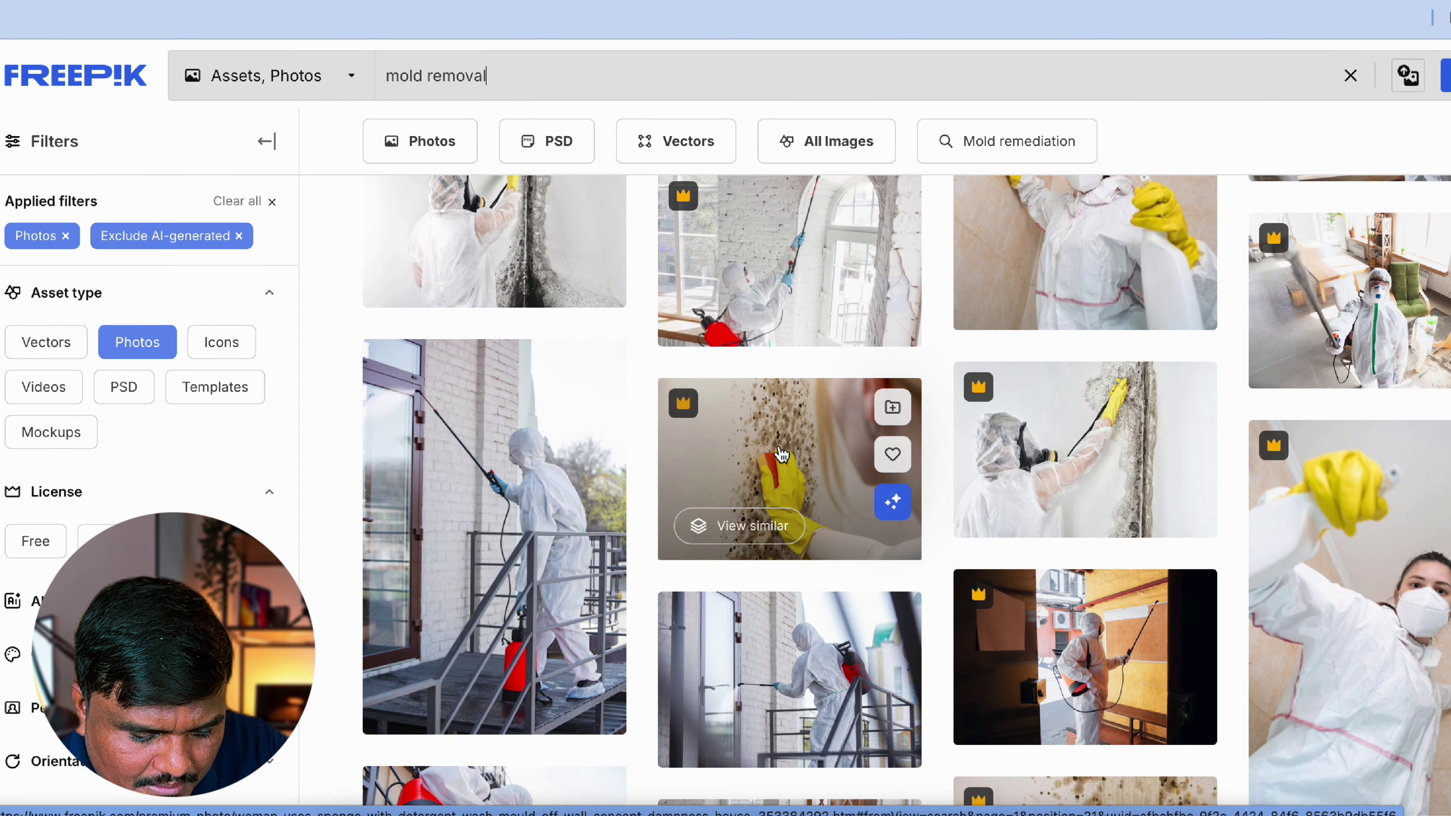
{"action": "mouse_move", "coordinate": [682, 415]}
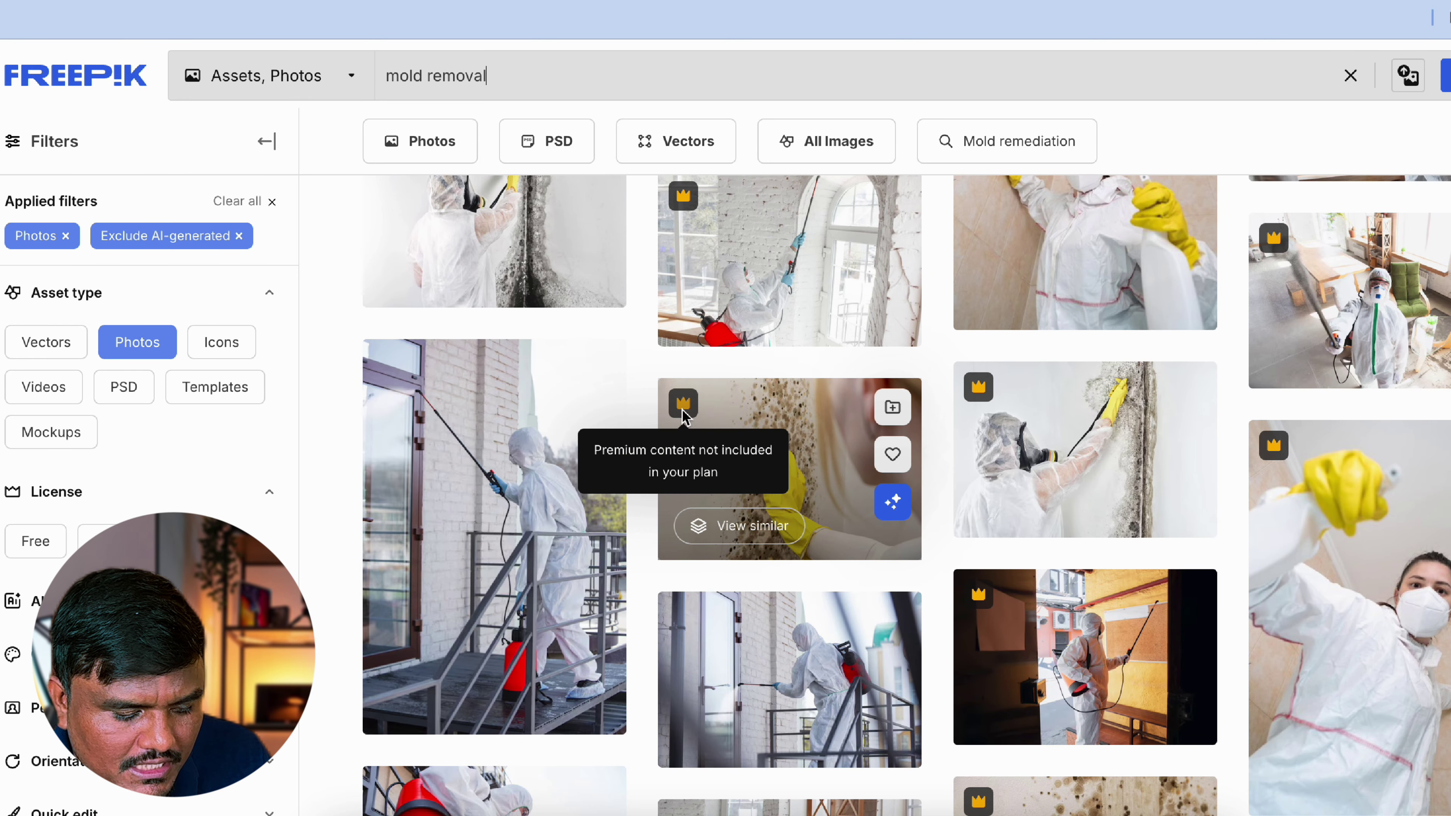
{"action": "scroll", "coordinate": [681, 416], "scroll_direction": "down", "scroll_amount": 5}
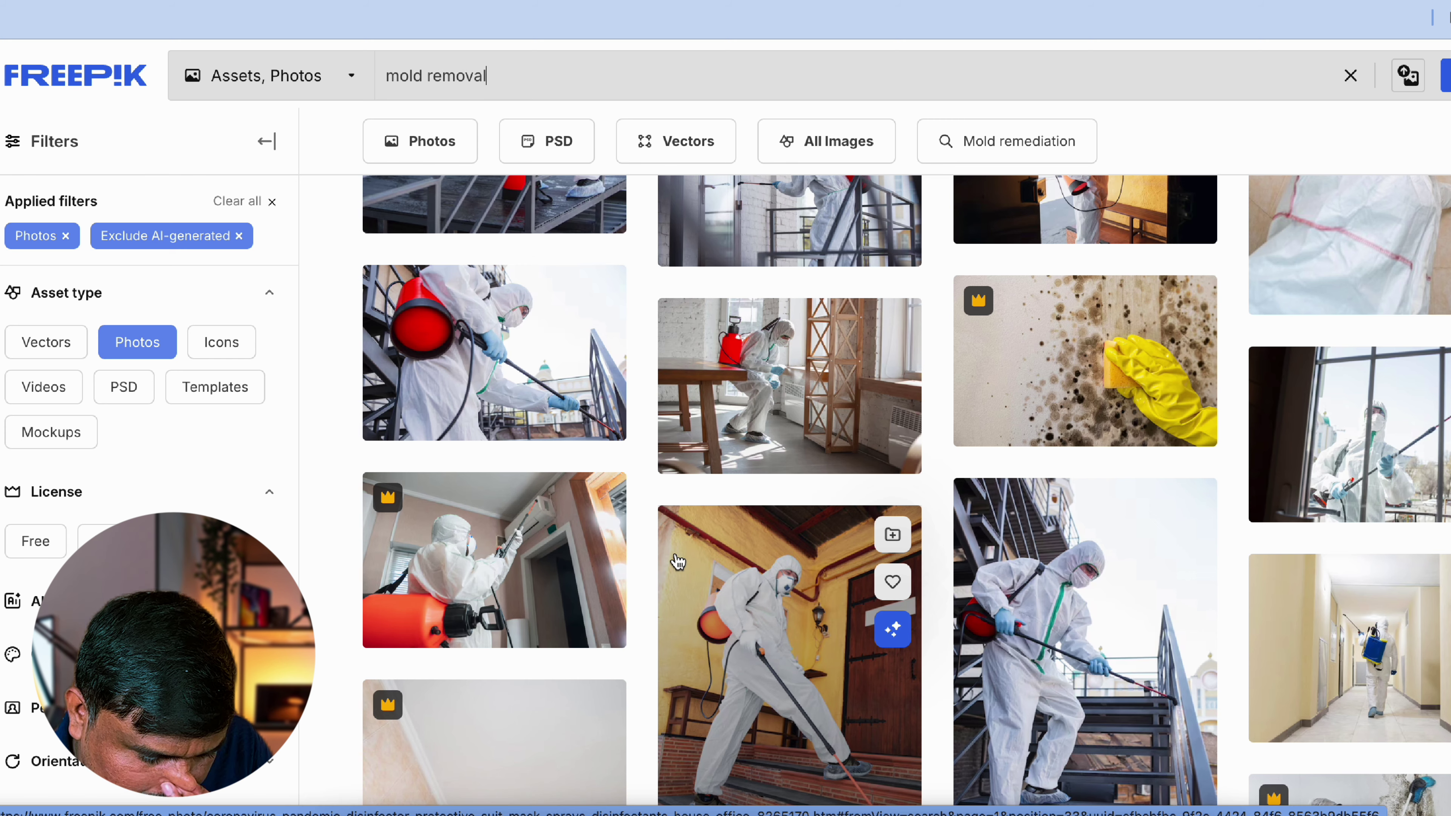
{"action": "scroll", "coordinate": [678, 562], "scroll_direction": "down", "scroll_amount": 4}
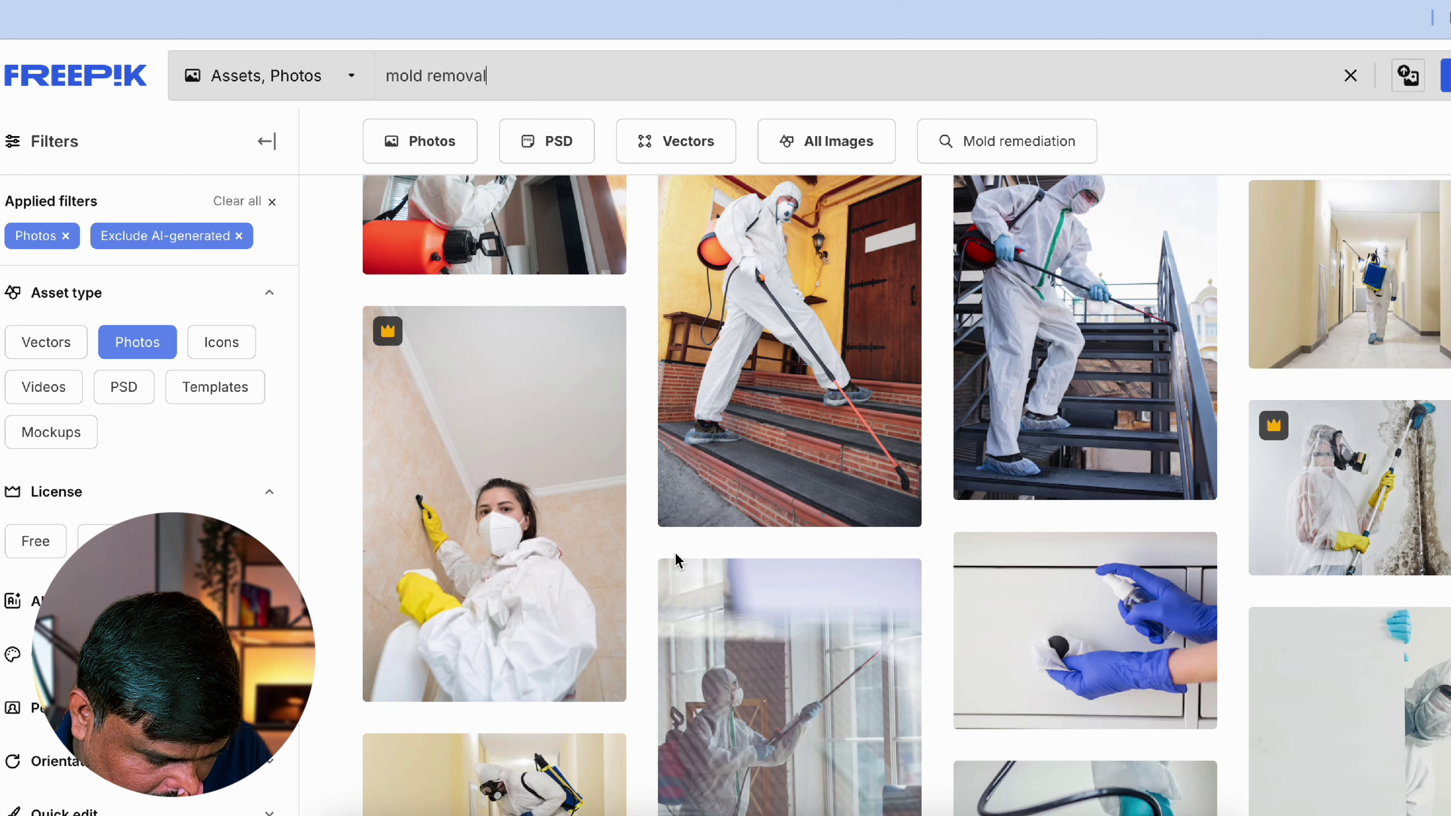
{"action": "scroll", "coordinate": [675, 552], "scroll_direction": "down", "scroll_amount": 3}
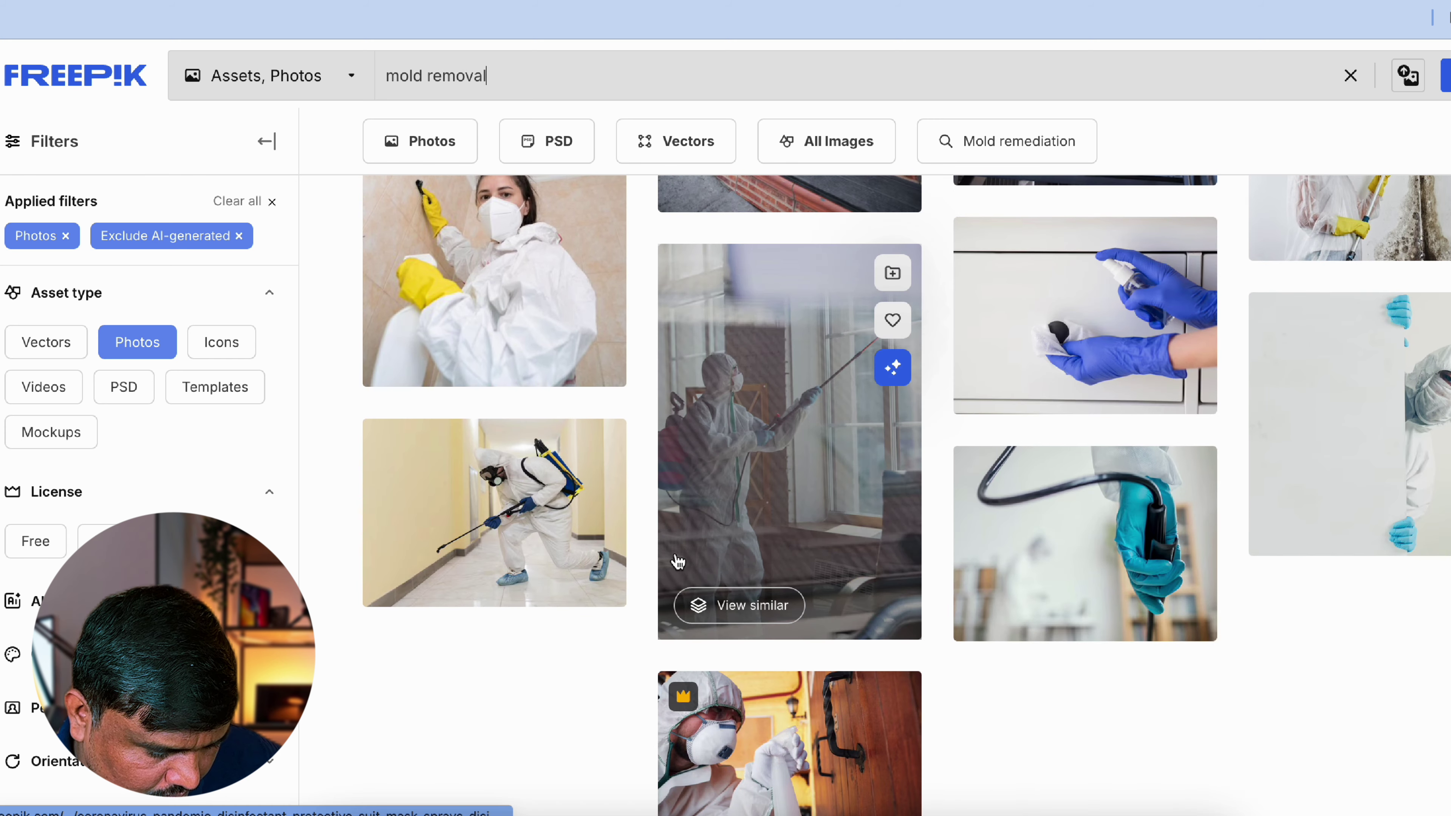
{"action": "scroll", "coordinate": [678, 562], "scroll_direction": "up", "scroll_amount": 10}
{"action": "scroll", "coordinate": [676, 557], "scroll_direction": "down", "scroll_amount": 5}
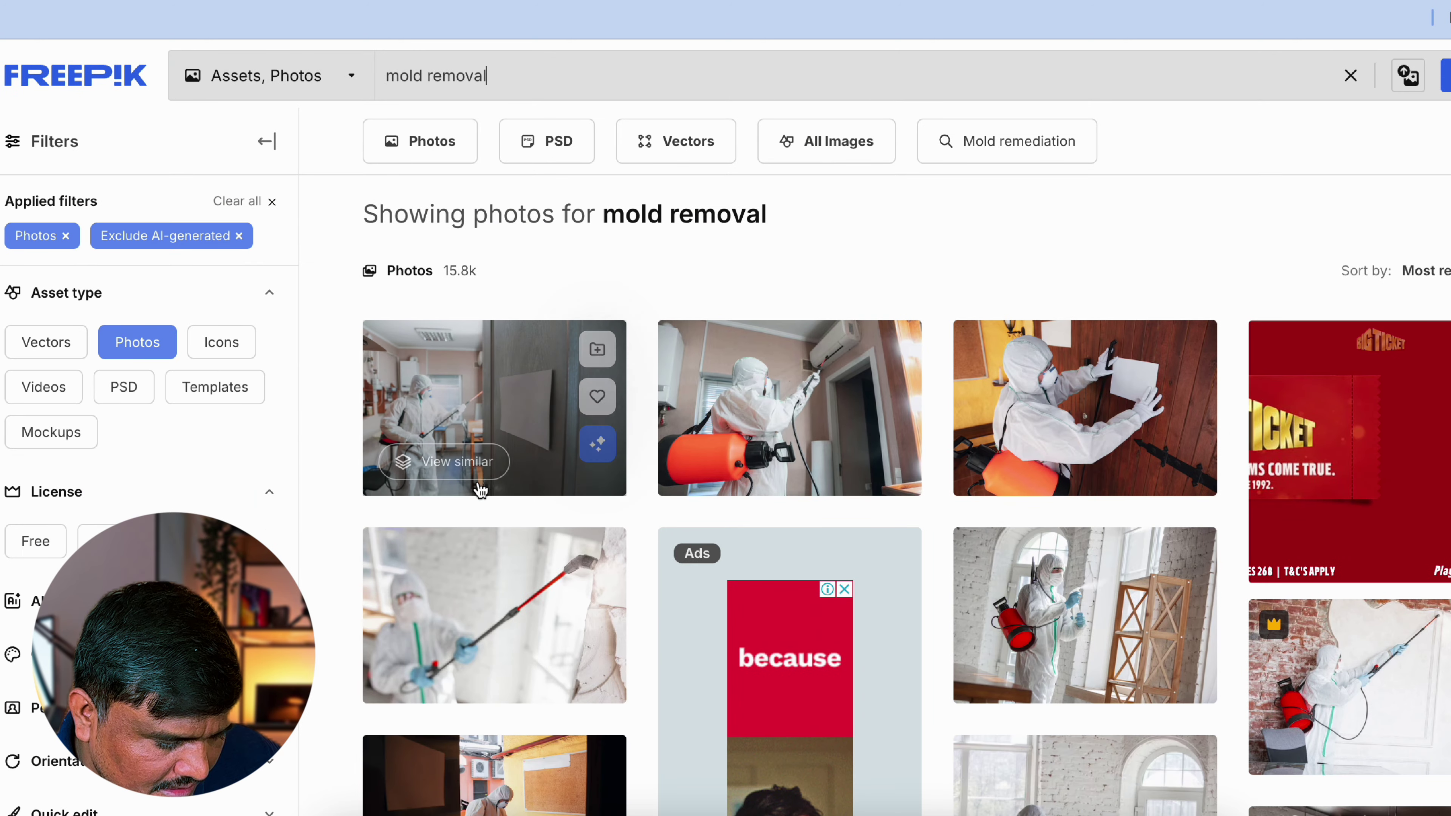
Download the first mold removal search result, showing a worker spraying beside a dark door, as a free photo.
{"action": "left_click", "coordinate": [495, 425]}
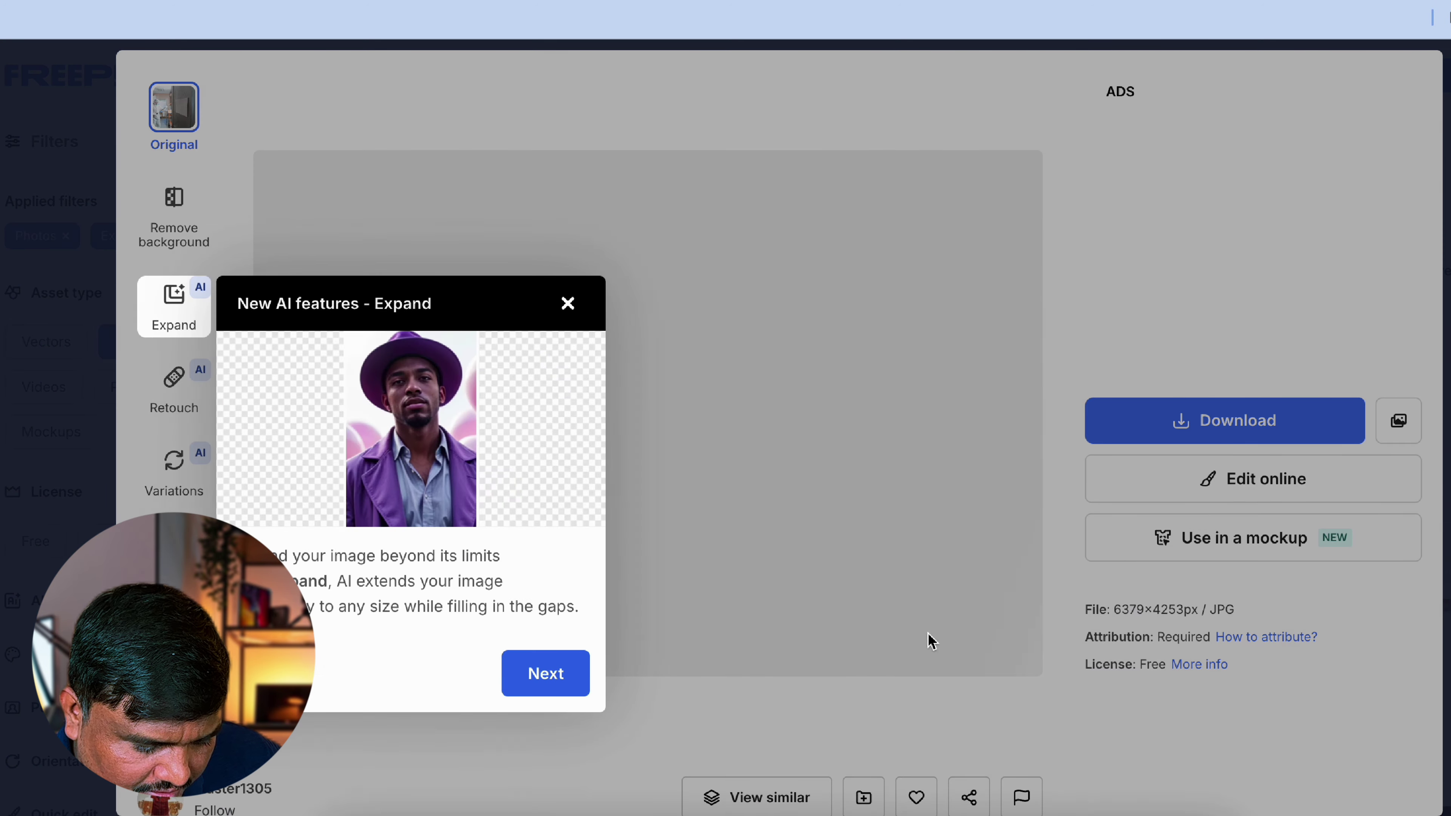
{"action": "left_click", "coordinate": [570, 308]}
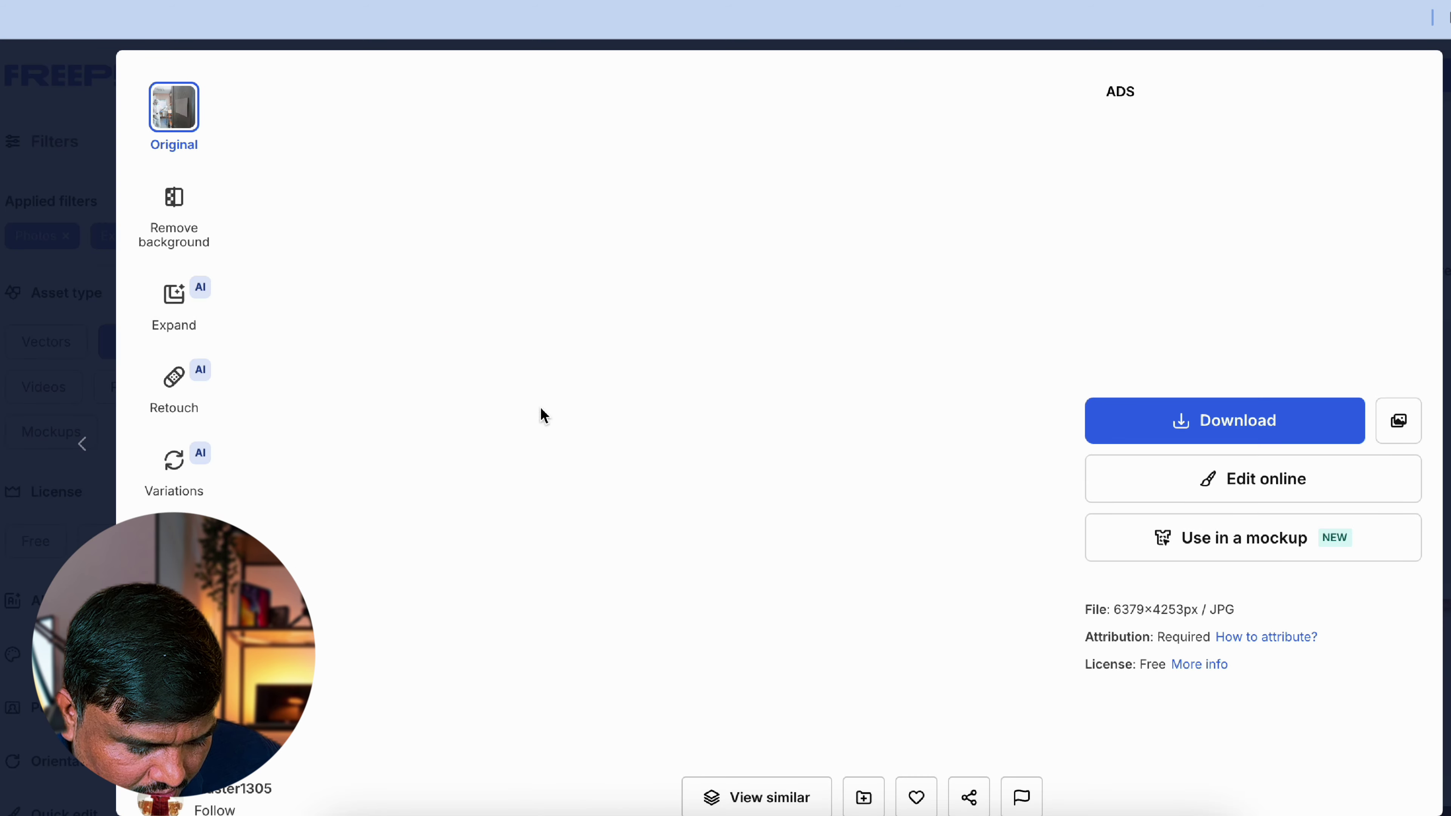
{"action": "left_click", "coordinate": [1216, 437]}
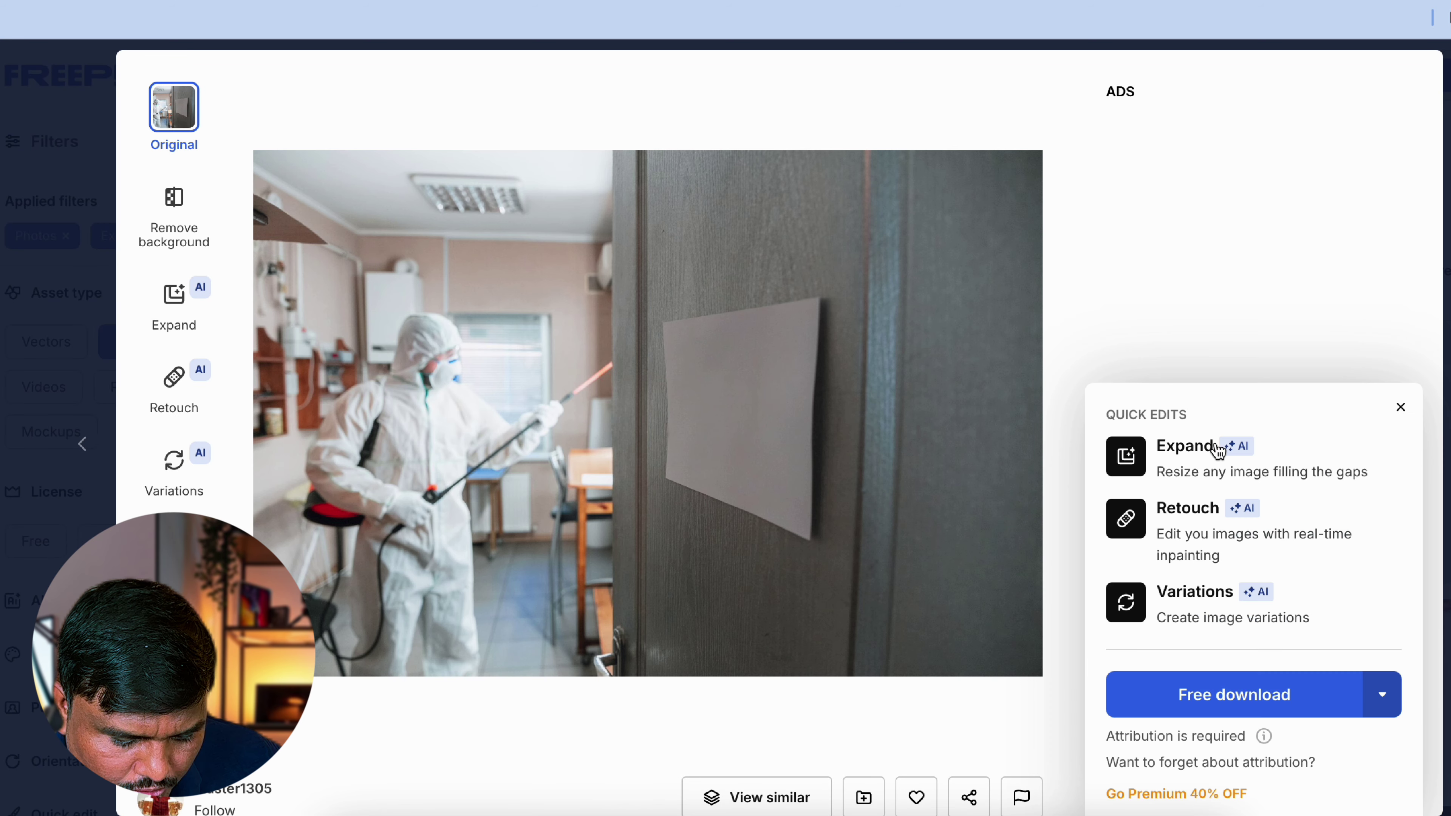
{"action": "left_click", "coordinate": [1218, 693]}
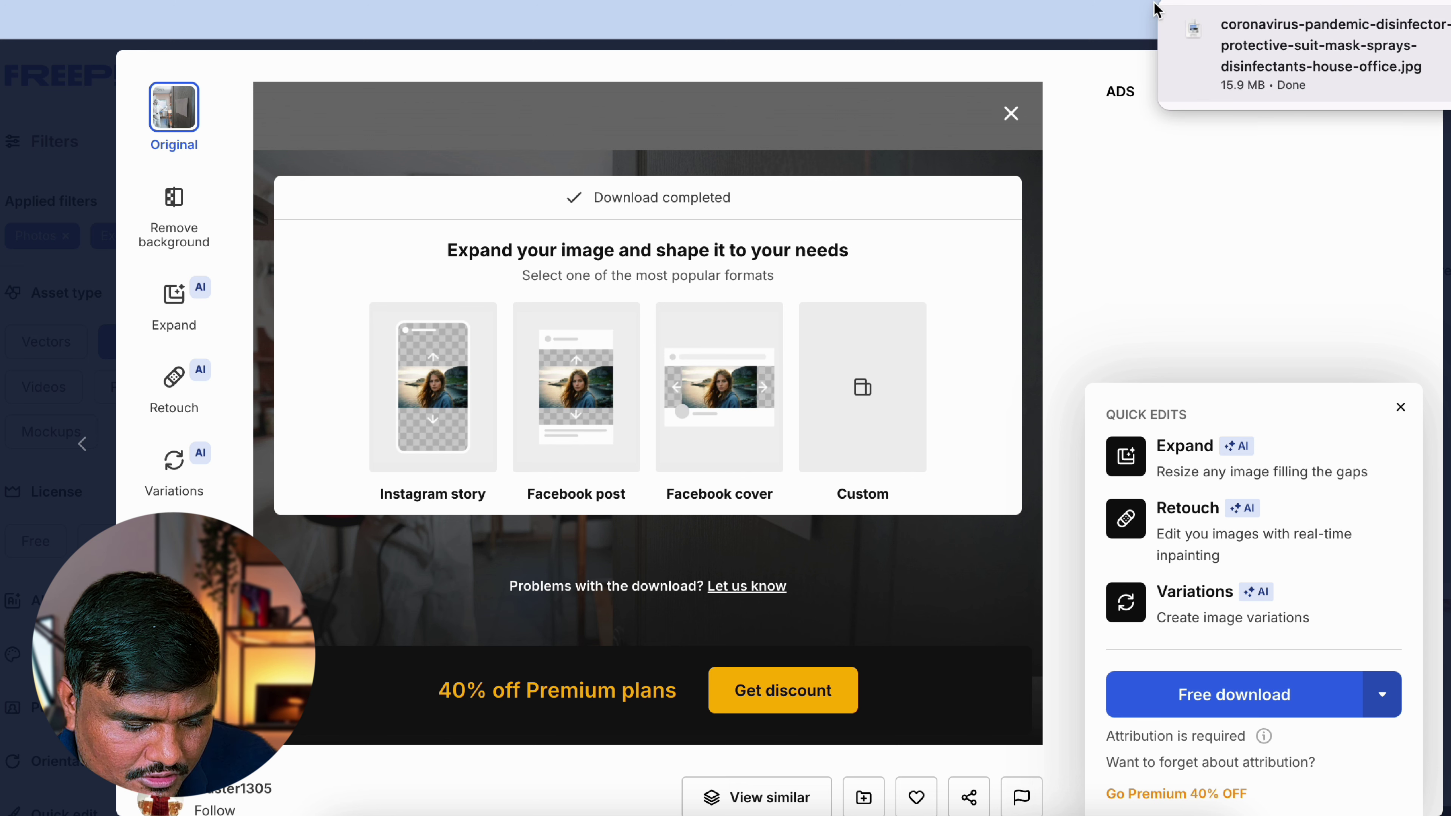
Search Google for "reduce image size", open the Reduce Images site, and load the downloaded photo for resizing.
{"action": "key", "text": "super+l"}
{"action": "type", "text": "reduce image size"}
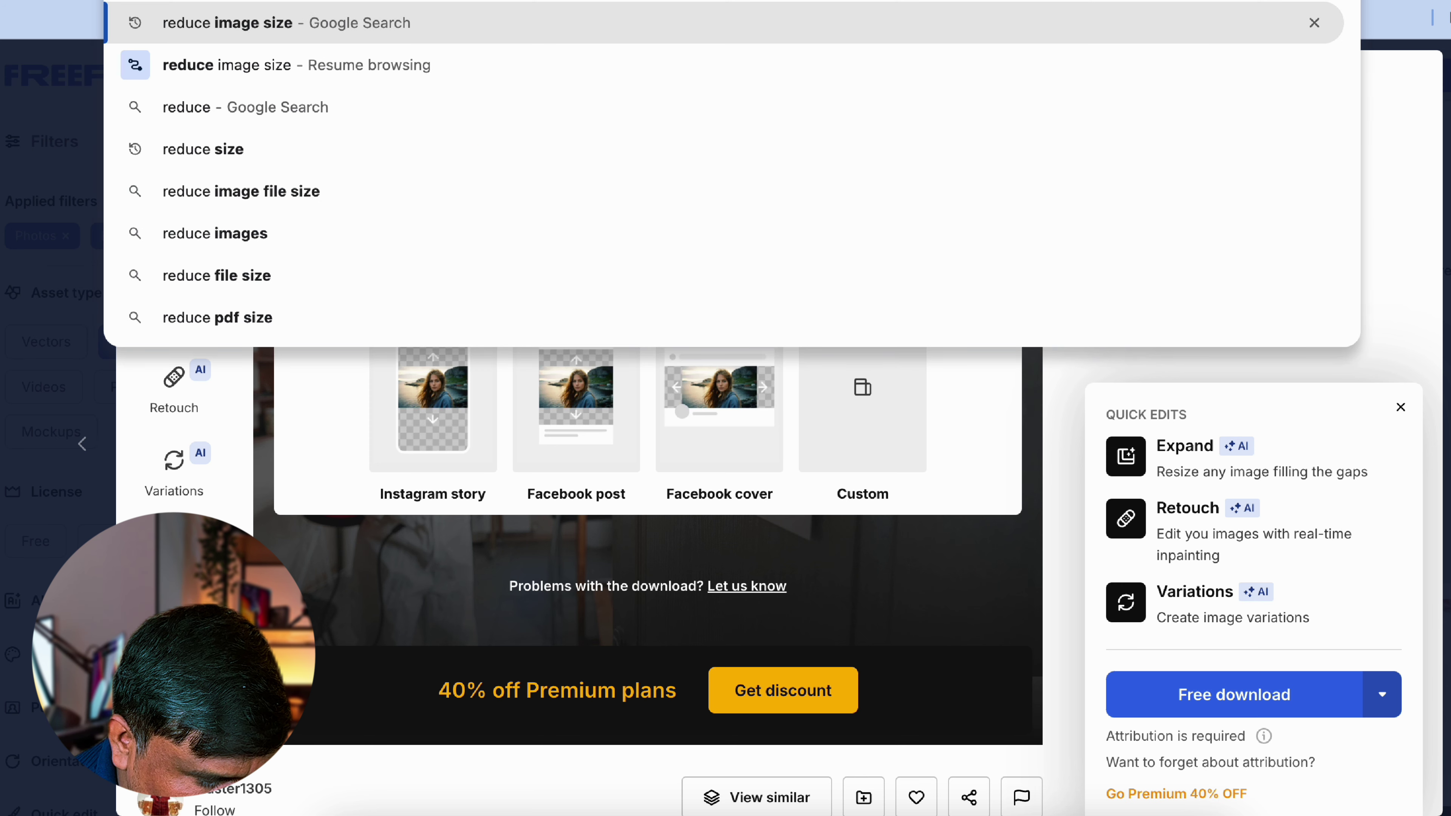
{"action": "key", "text": "Return"}
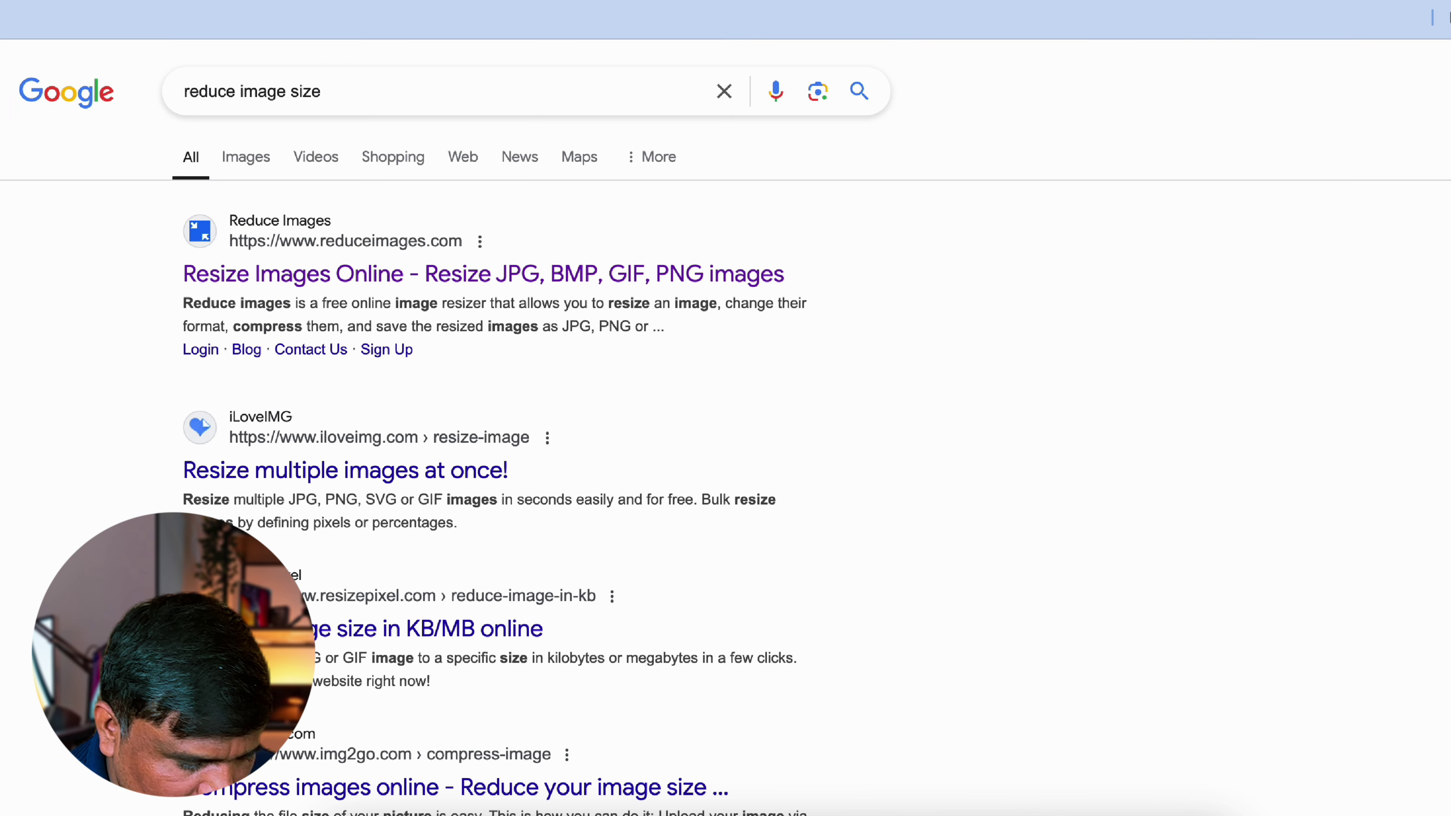
{"action": "left_click", "coordinate": [620, 275]}
{"action": "scroll", "coordinate": [667, 551], "scroll_direction": "down", "scroll_amount": 2}
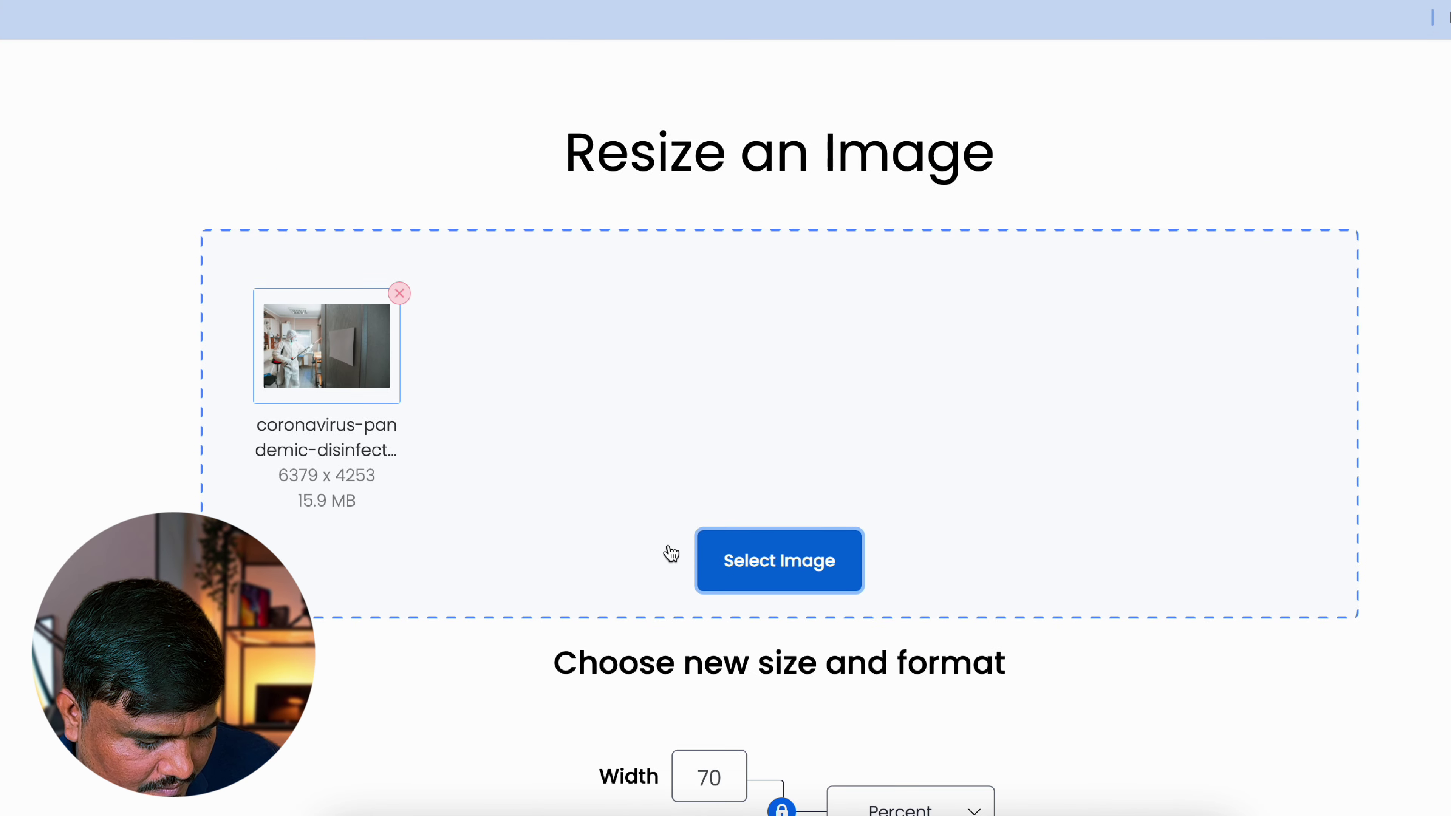
Resize the photo with its width set to 40 percent and download the reduced image.
{"action": "scroll", "coordinate": [679, 653], "scroll_direction": "down", "scroll_amount": 5}
{"action": "scroll", "coordinate": [689, 551], "scroll_direction": "up", "scroll_amount": 3}
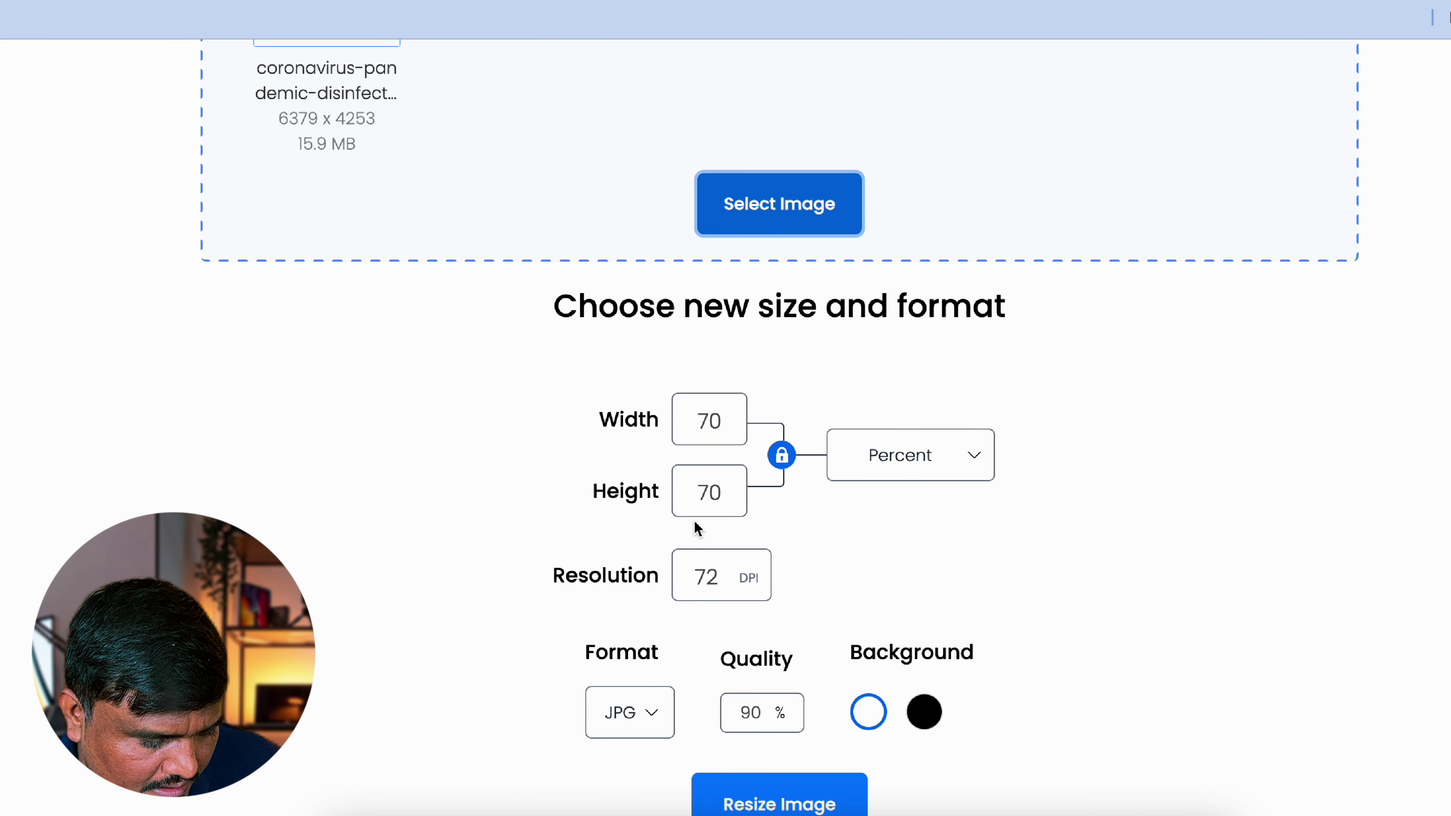
{"action": "double_click", "coordinate": [696, 438]}
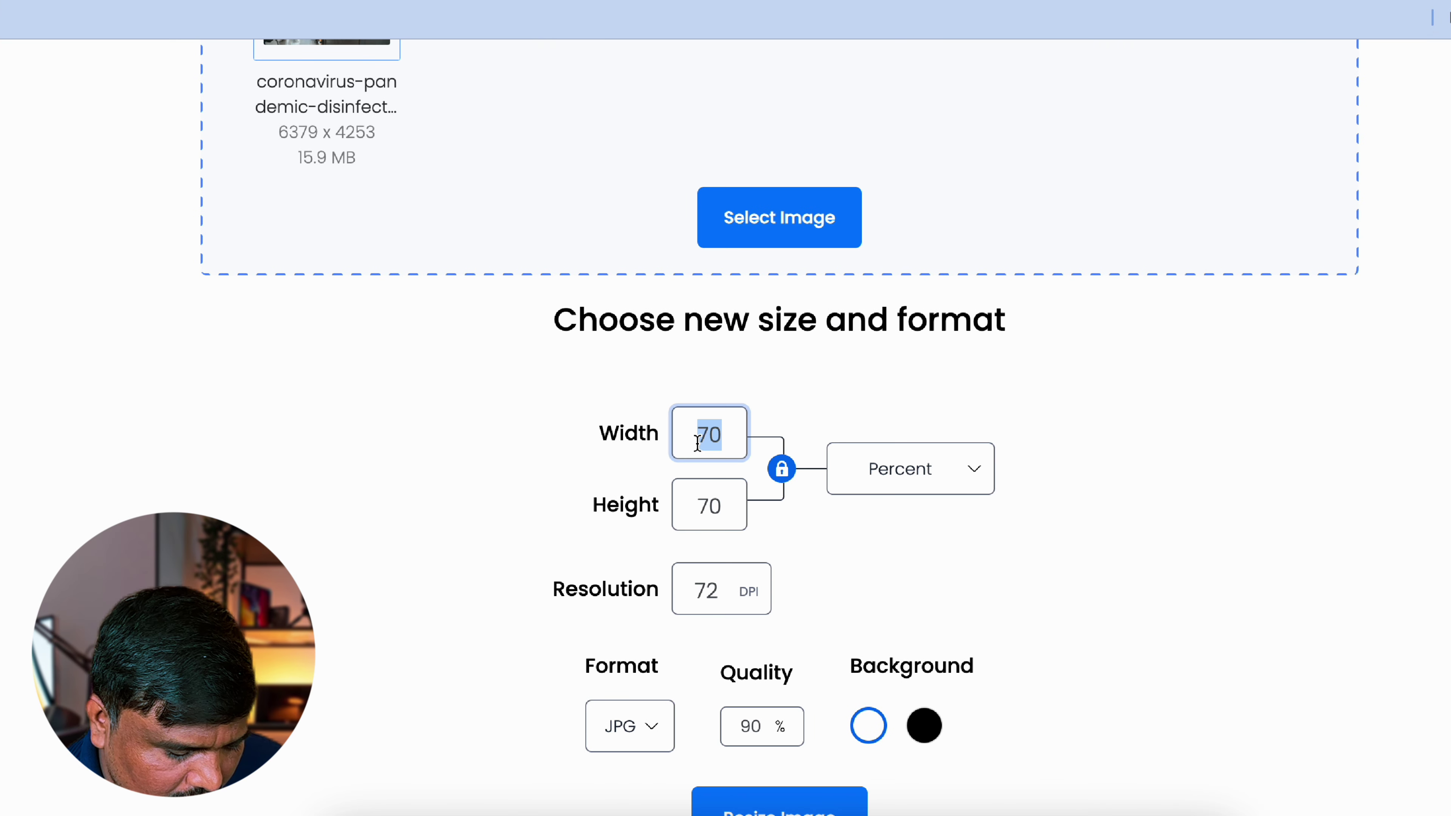
{"action": "type", "text": "40"}
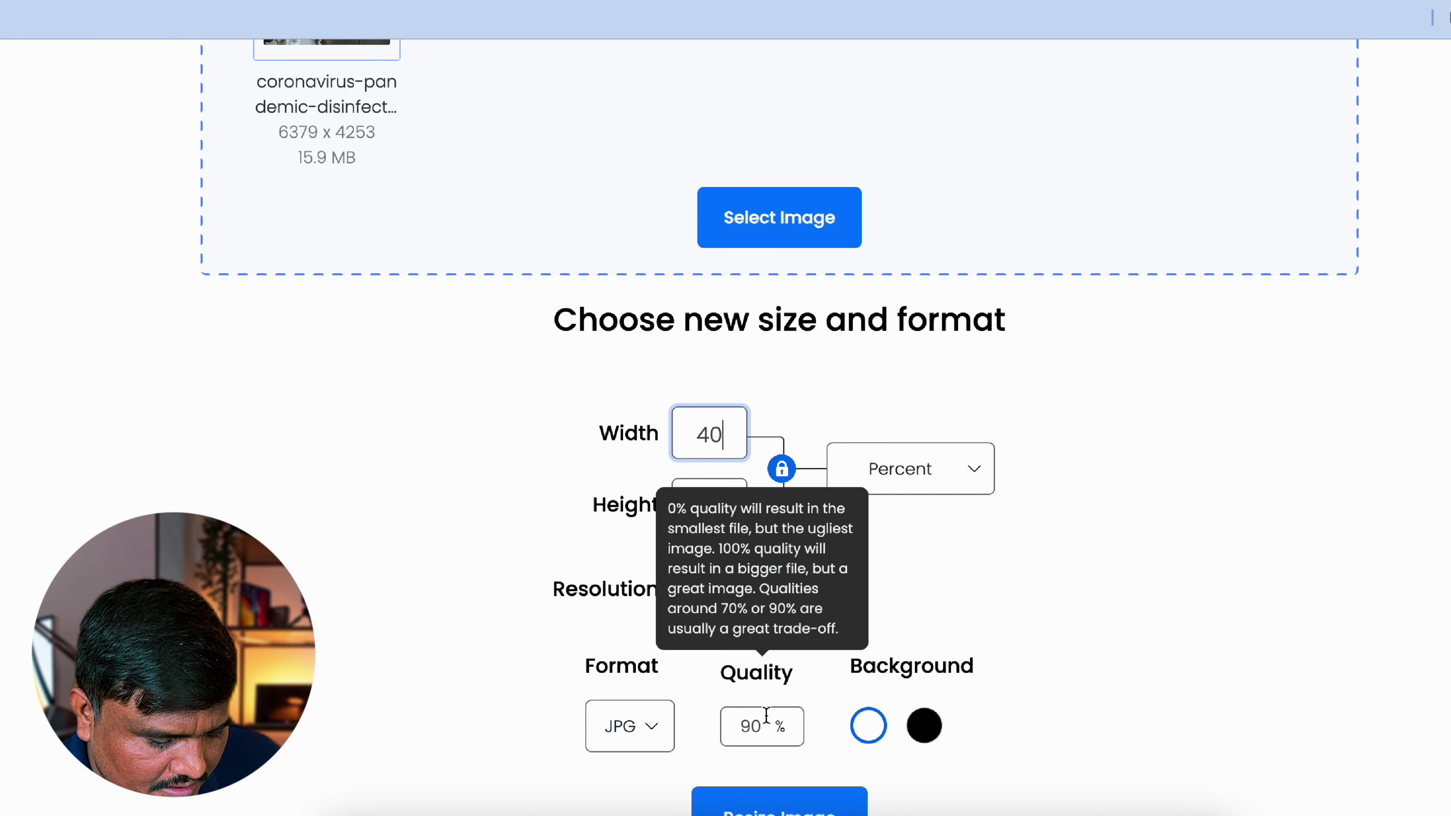
{"action": "left_click", "coordinate": [749, 811]}
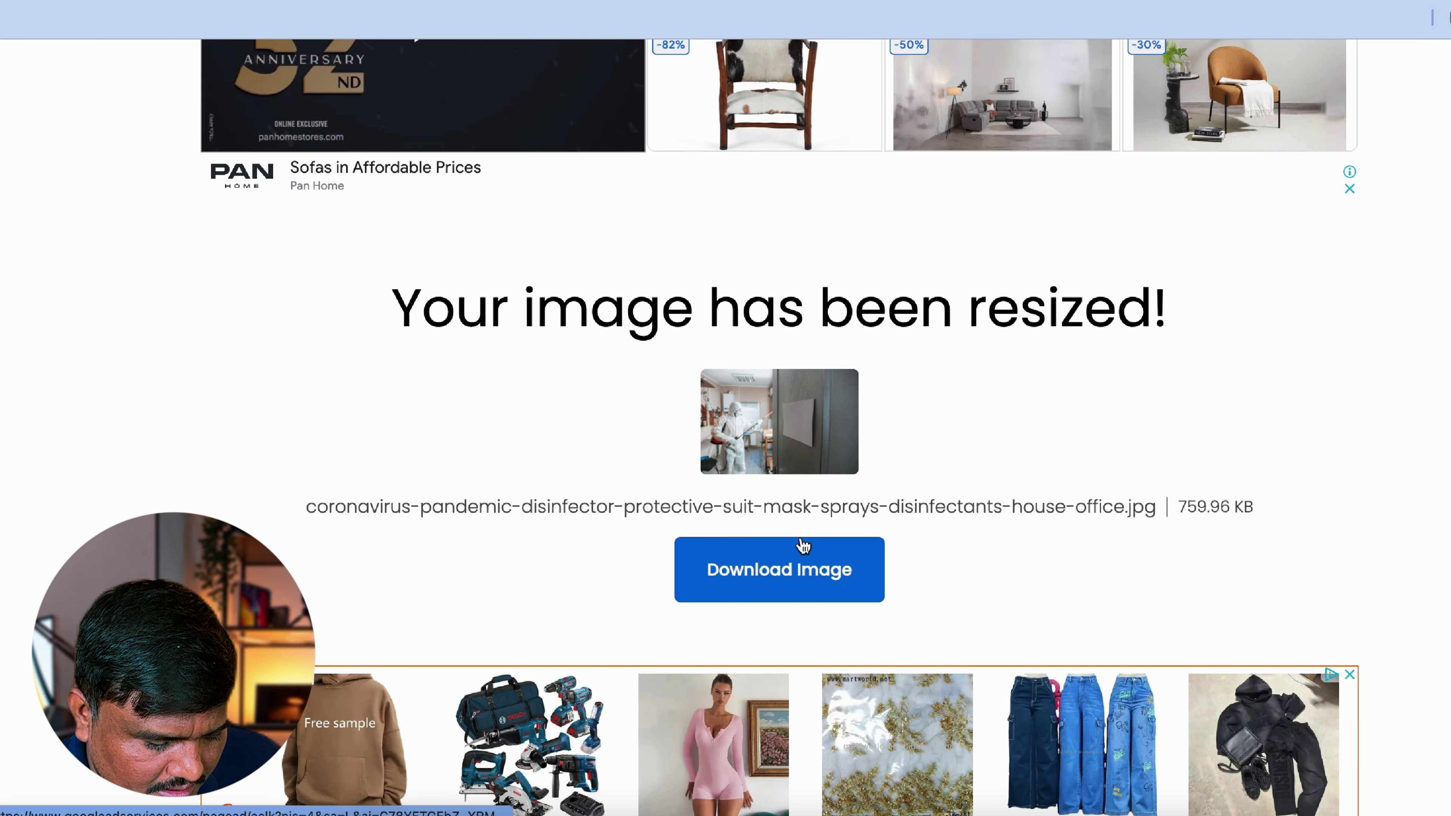
{"action": "scroll", "coordinate": [800, 544], "scroll_direction": "down", "scroll_amount": 1}
{"action": "left_click", "coordinate": [802, 514]}
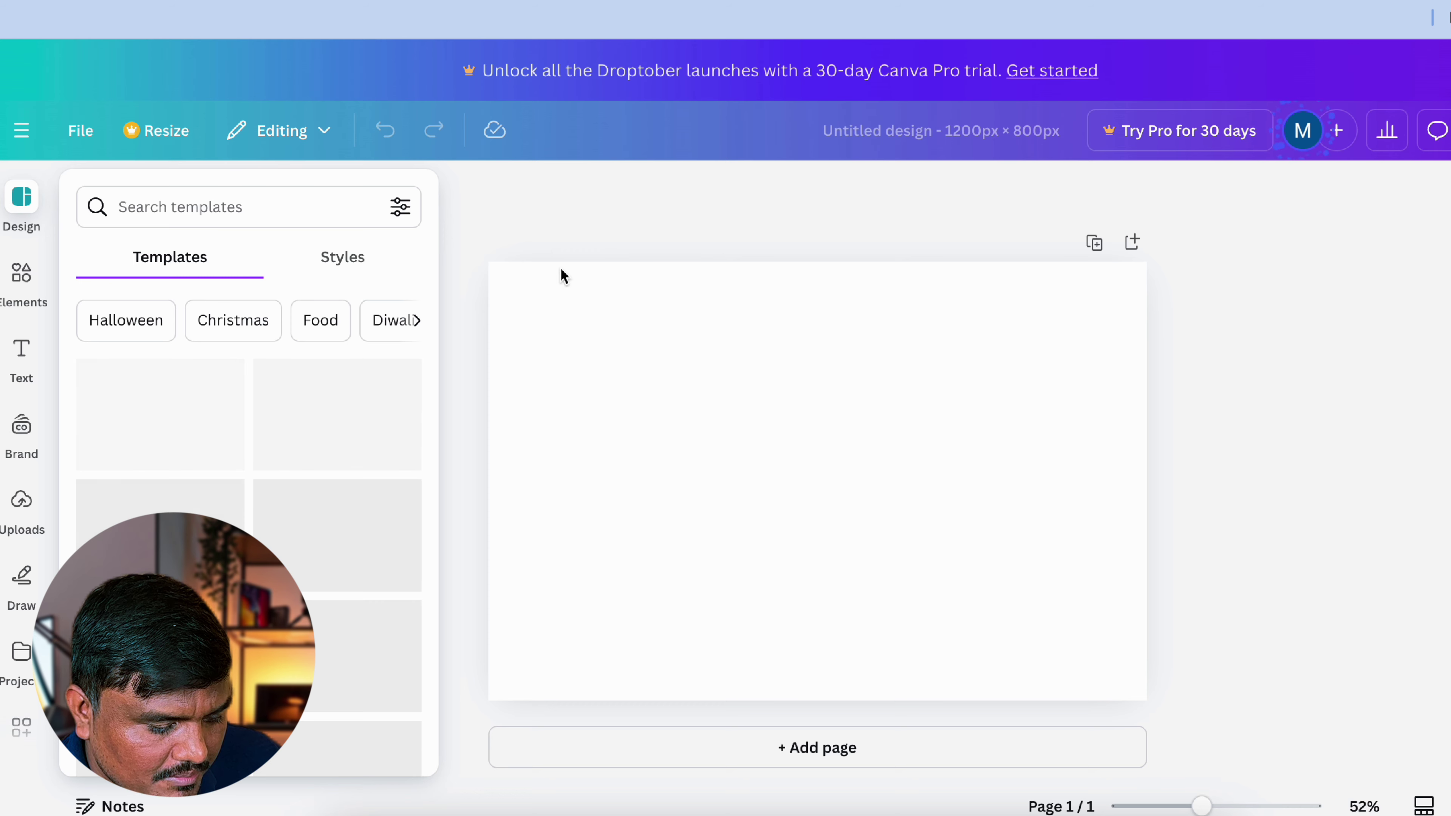
In the blank 1200 × 800 px Canva design, upload the reduced photo and place it to fill the whole page.
{"action": "left_click", "coordinate": [562, 358]}
{"action": "left_click", "coordinate": [22, 503]}
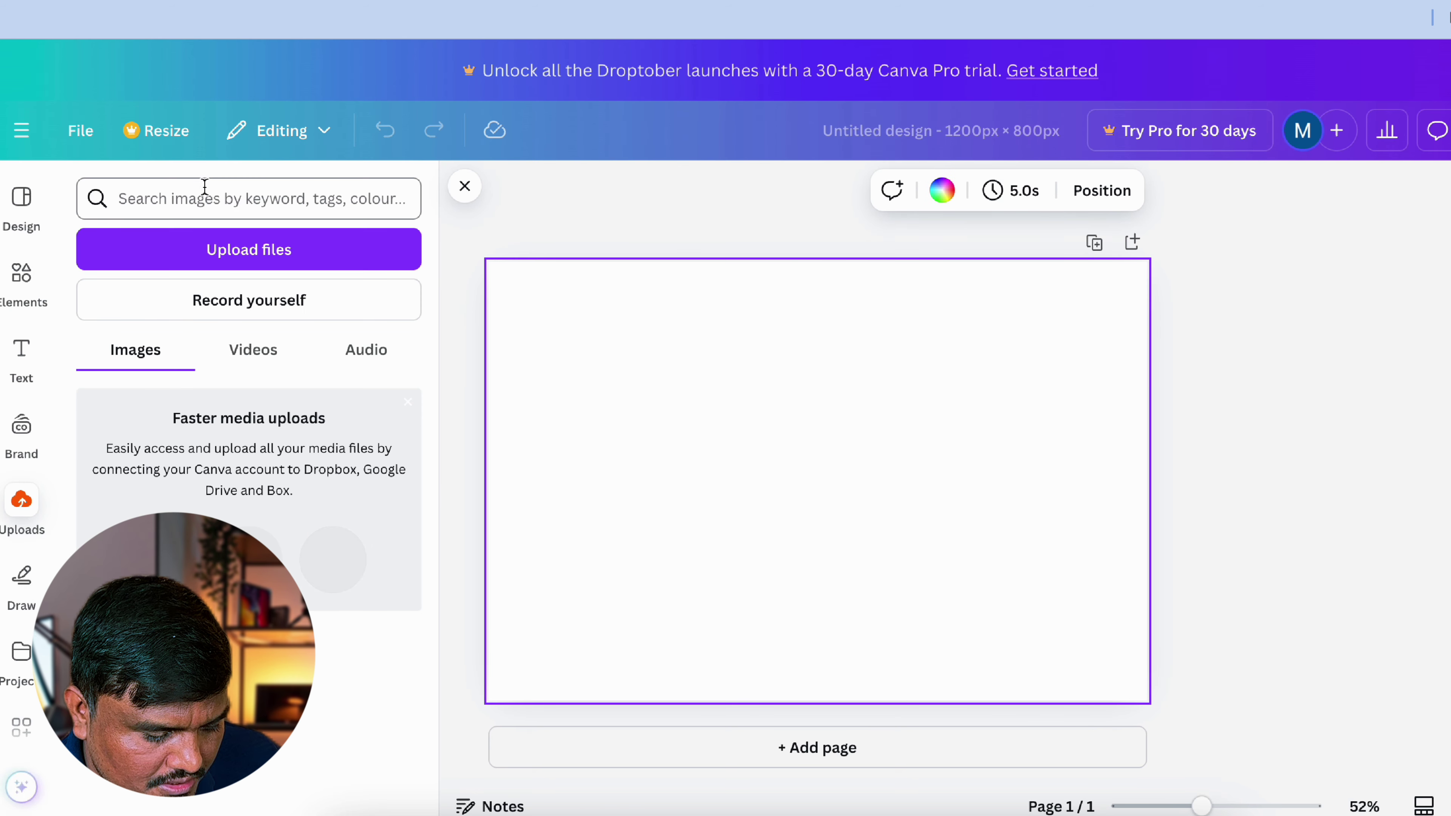
{"action": "left_click", "coordinate": [243, 249]}
{"action": "double_click", "coordinate": [172, 167]}
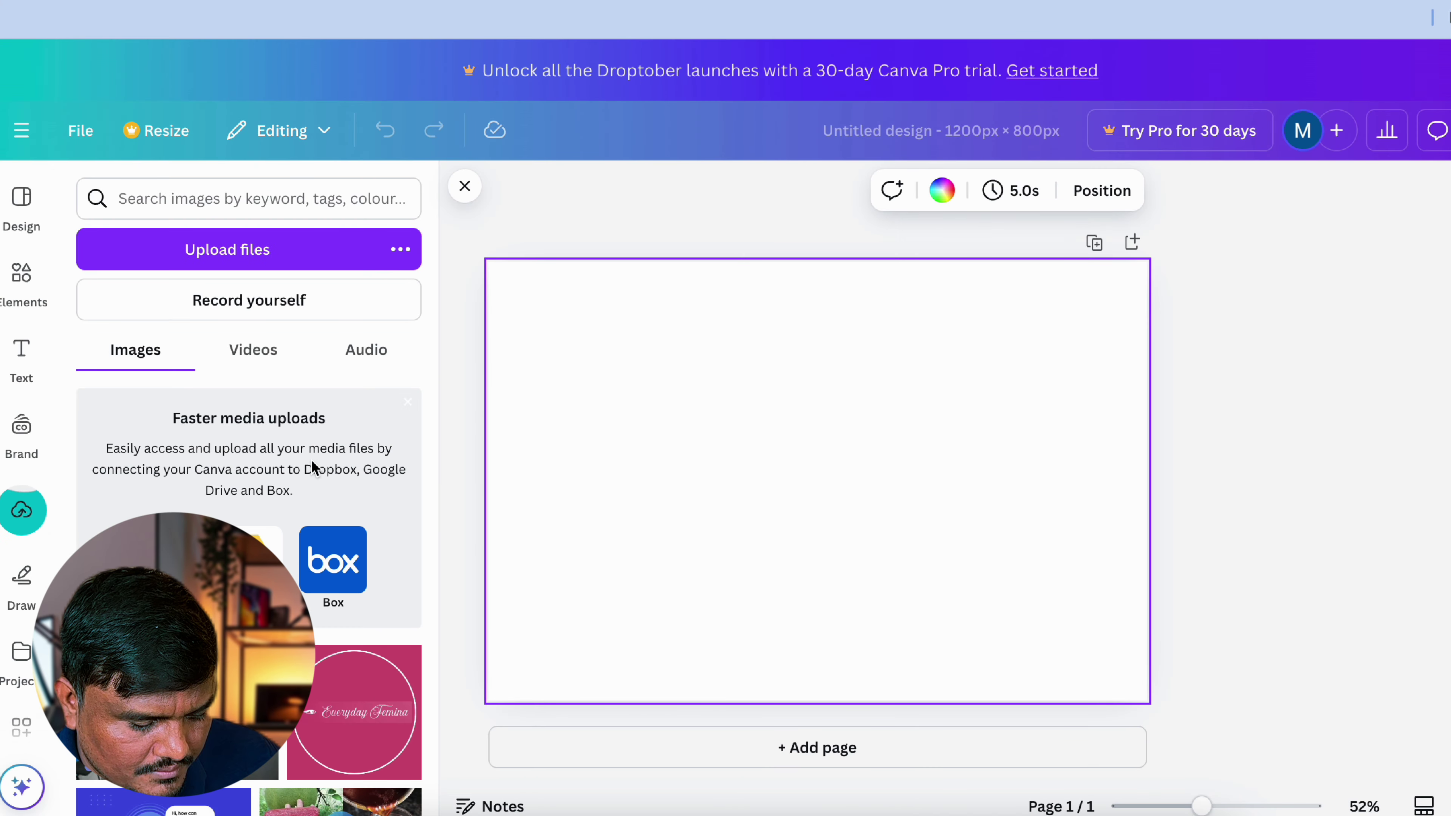
{"action": "left_click_drag", "start_coordinate": [177, 711], "coordinate": [817, 480]}
{"action": "left_click", "coordinate": [464, 186]}
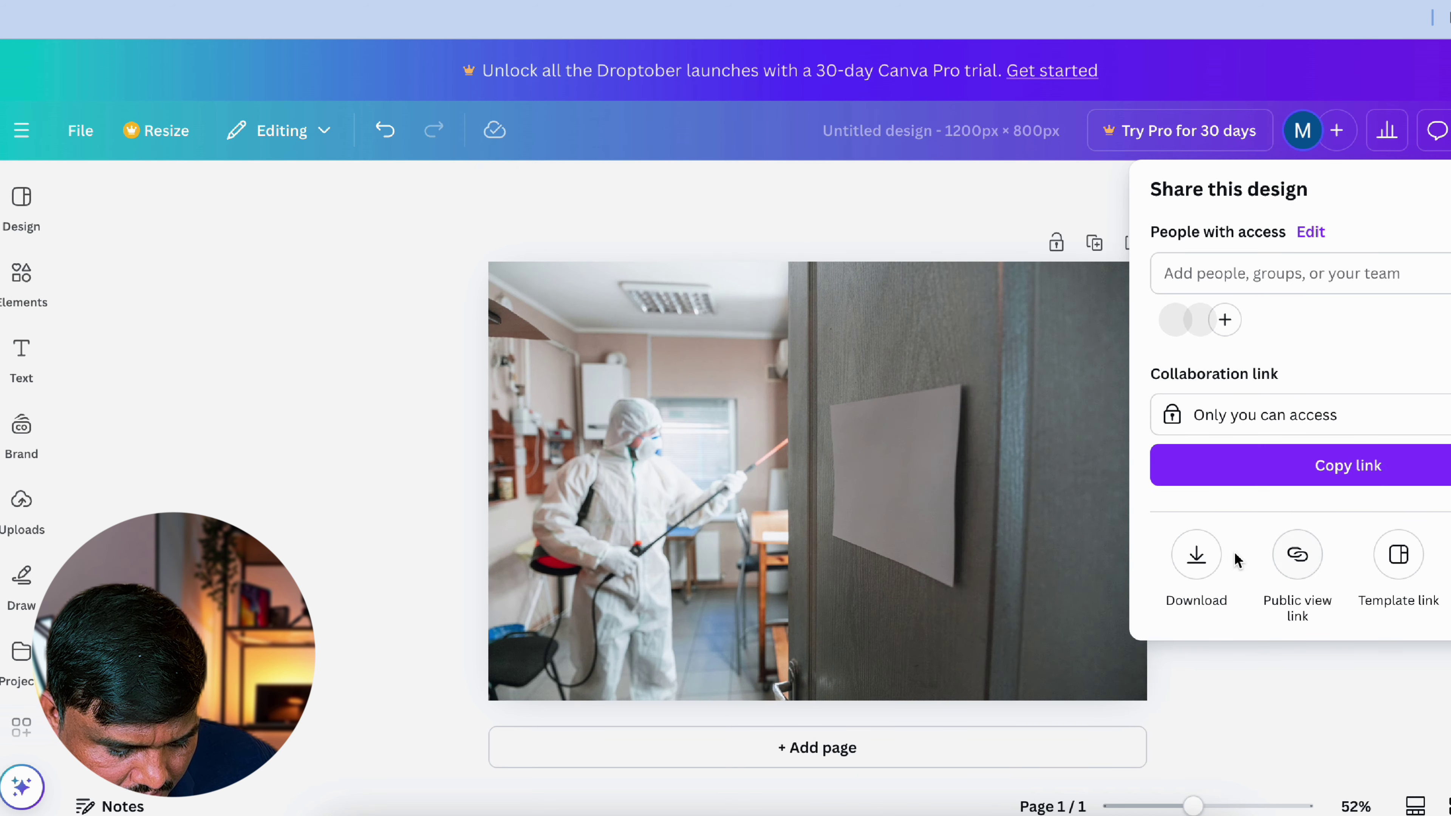
Download the Canva design as a JPG file.
{"action": "left_click", "coordinate": [1234, 553]}
{"action": "left_click", "coordinate": [1210, 280]}
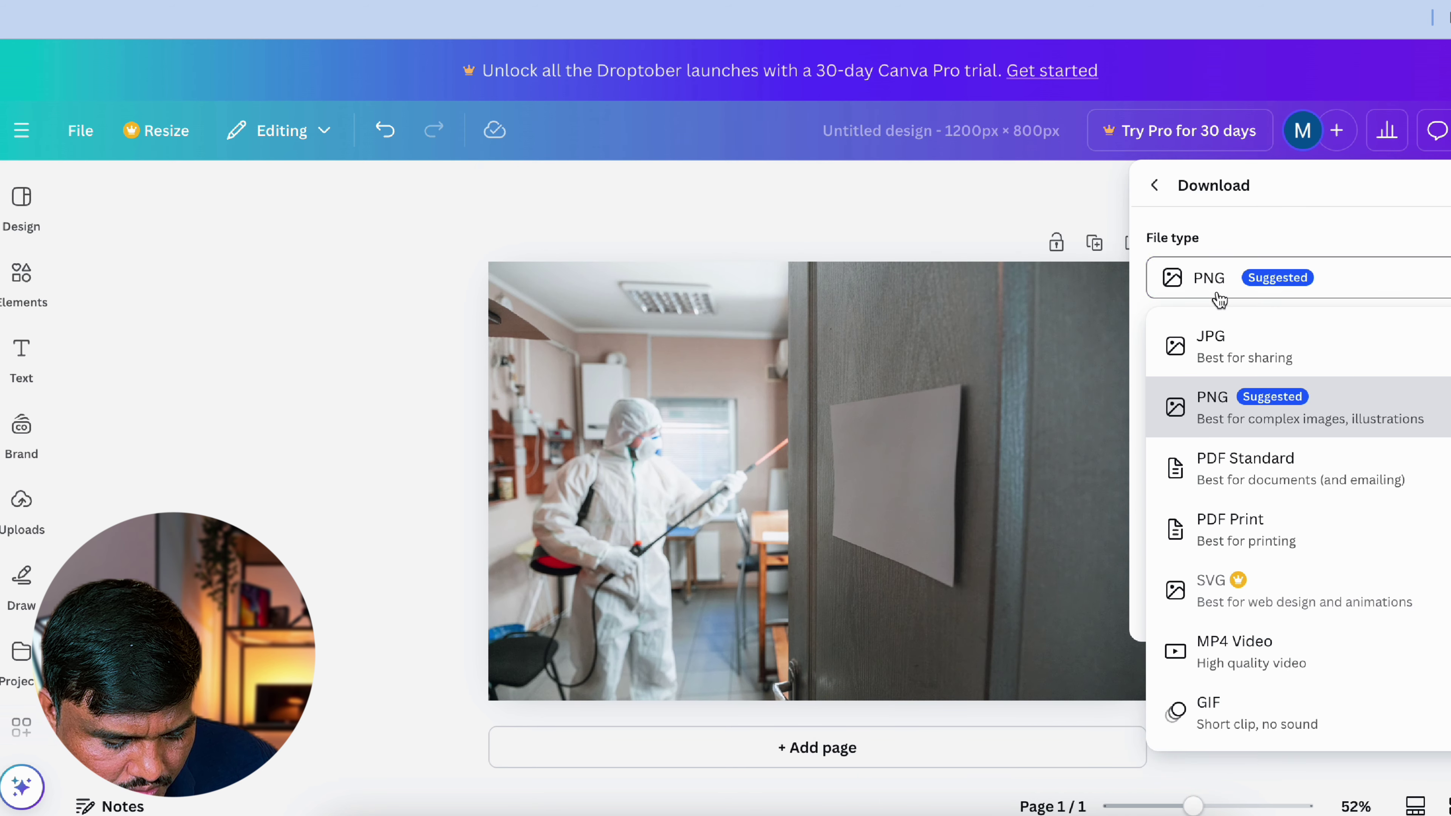
{"action": "left_click", "coordinate": [1217, 345]}
{"action": "left_click", "coordinate": [1239, 628]}
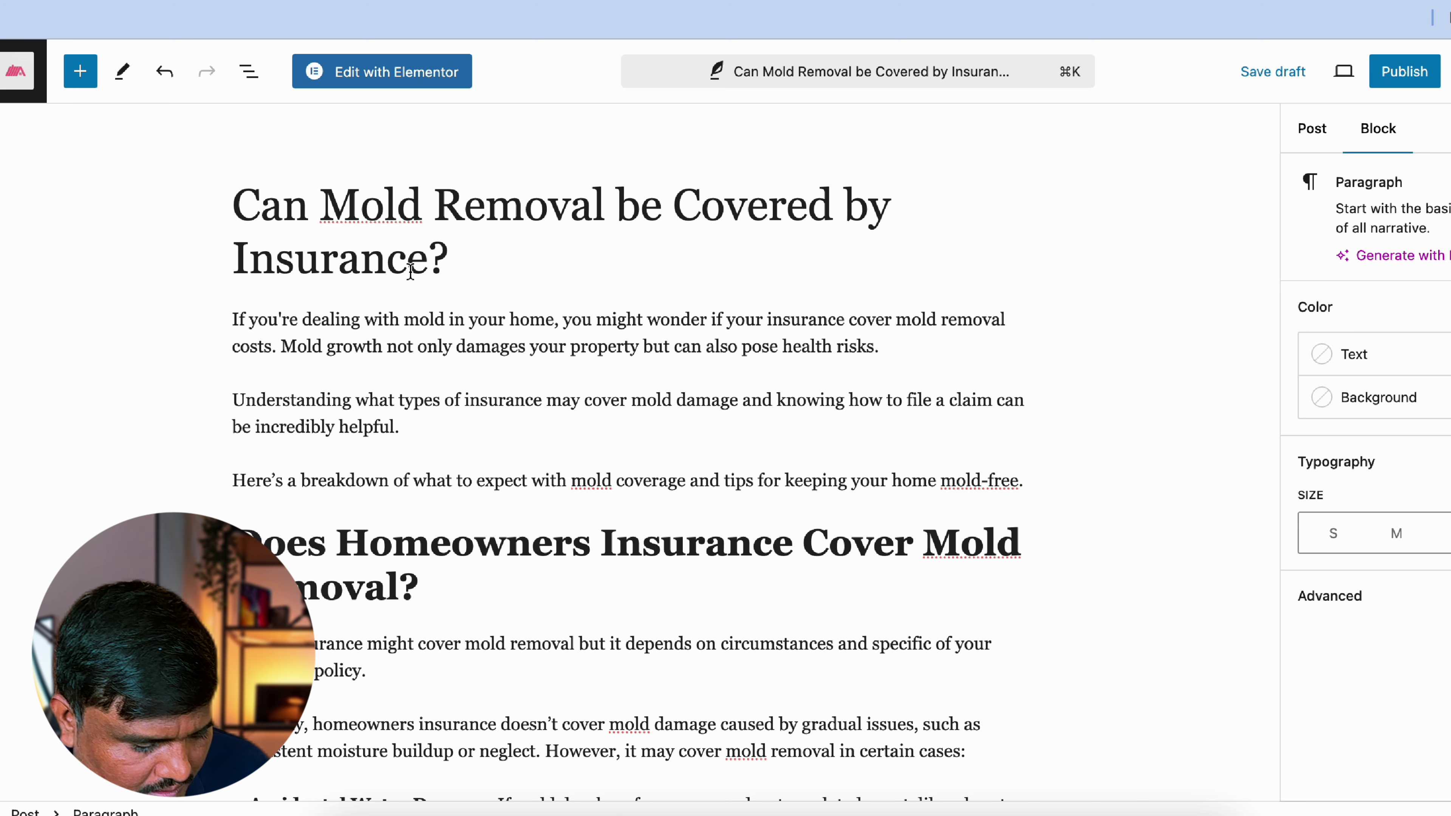
In the WordPress post, copy the title text and open the file chooser for uploading a featured image.
{"action": "left_click_drag", "start_coordinate": [427, 258], "coordinate": [389, 256]}
{"action": "left_click_drag", "start_coordinate": [234, 197], "coordinate": [426, 277]}
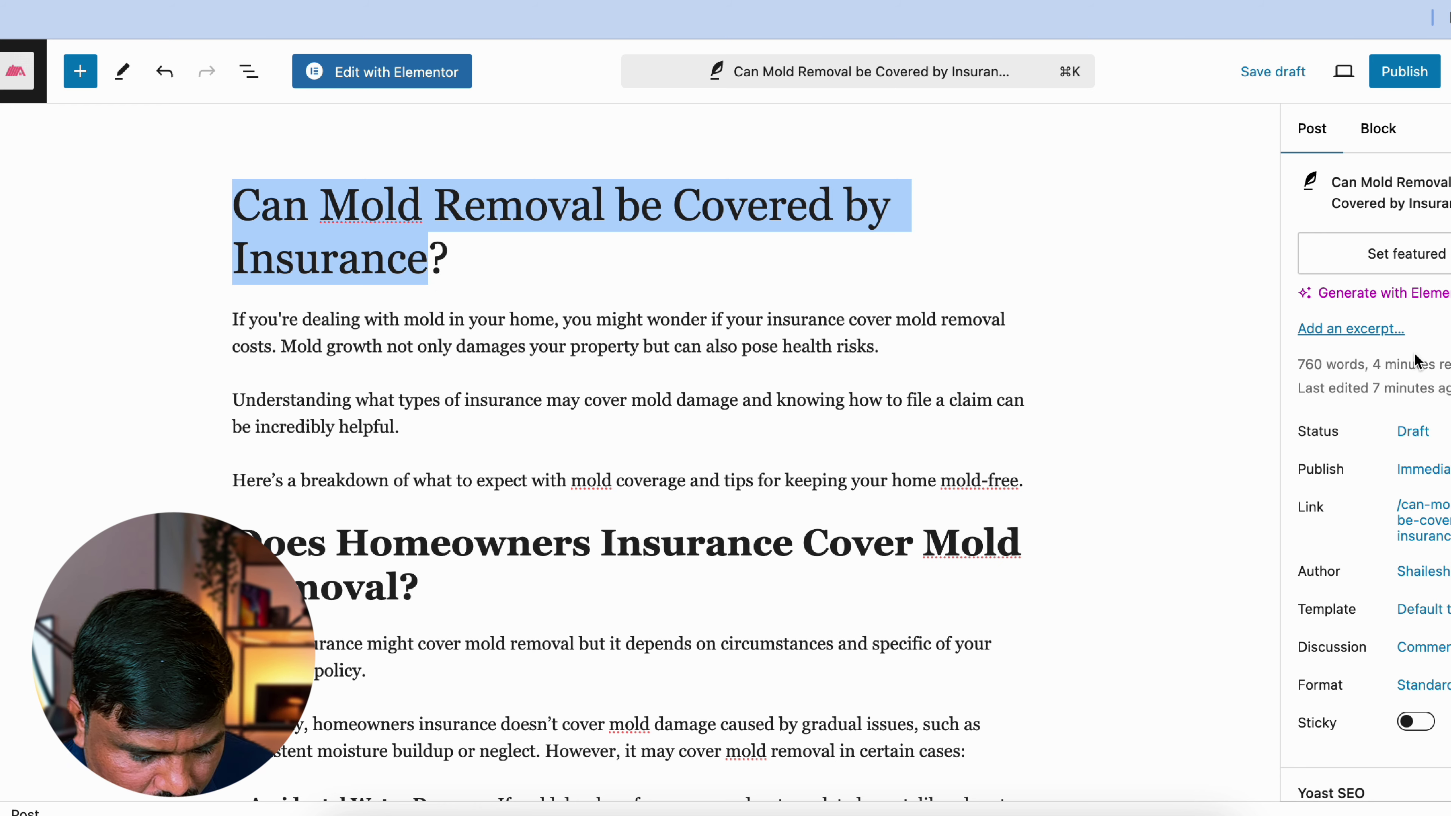
{"action": "left_click", "coordinate": [1397, 276]}
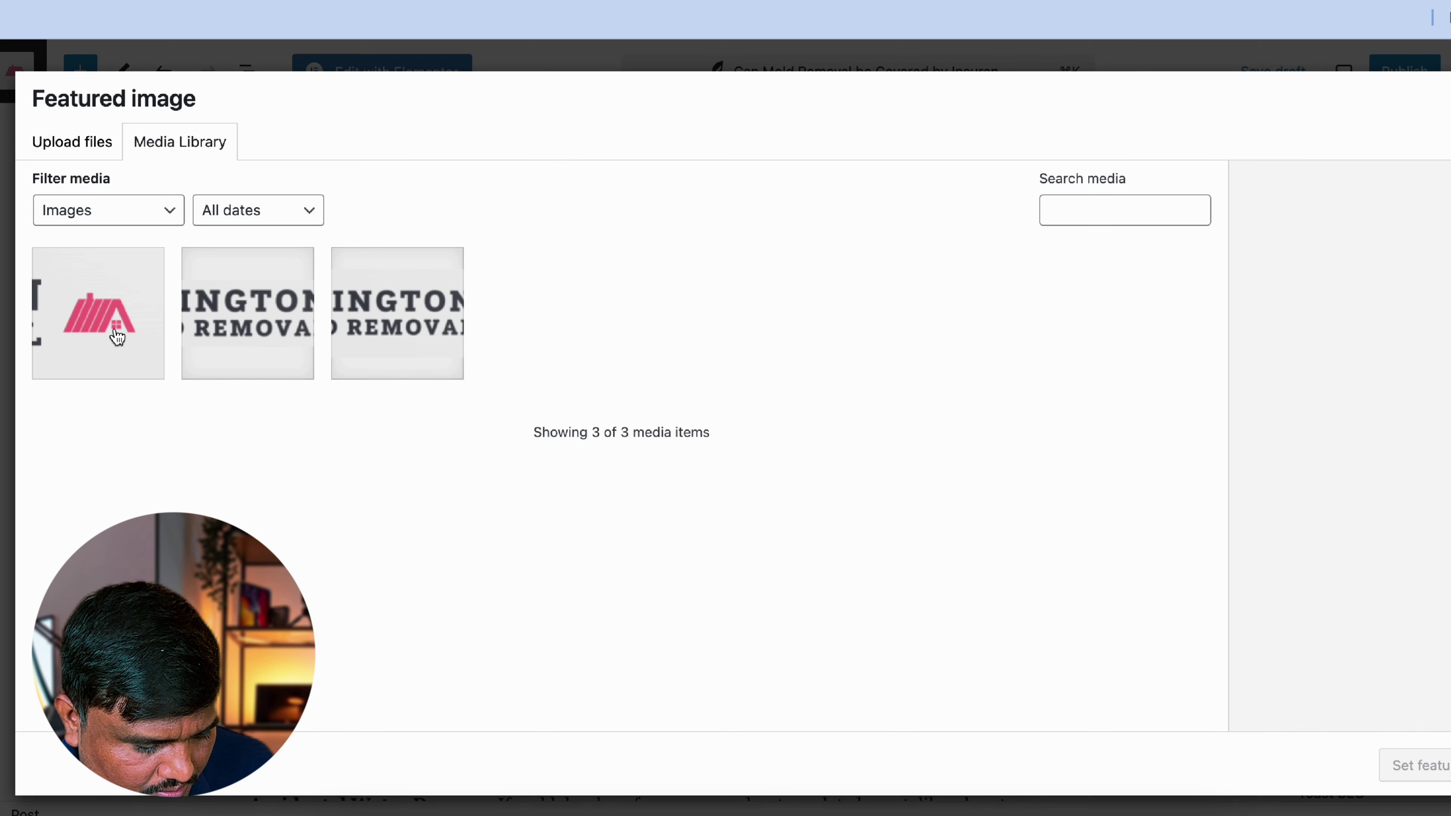
{"action": "left_click", "coordinate": [93, 150]}
{"action": "left_click", "coordinate": [771, 440]}
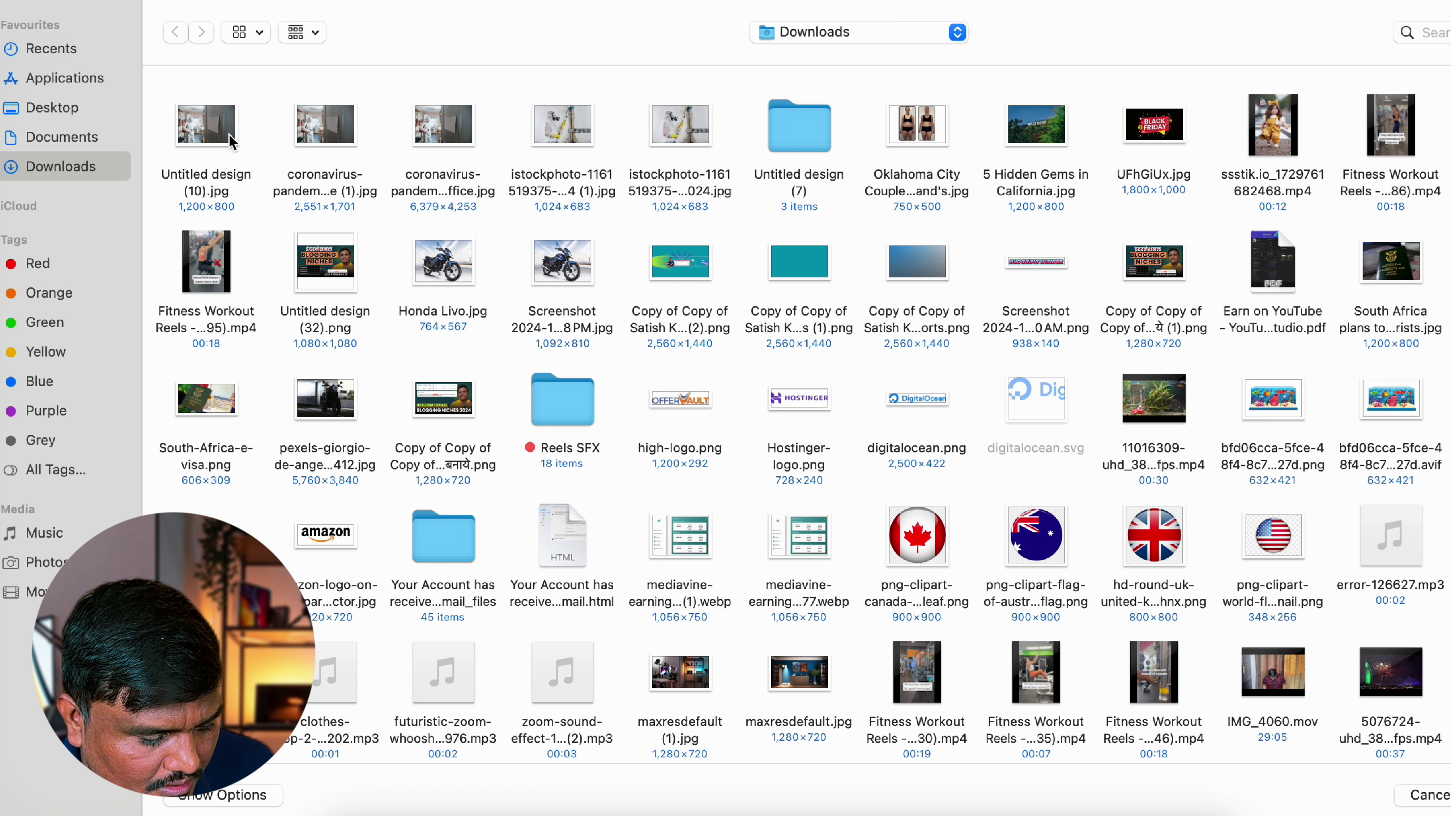
Rename "Untitled design (10).jpg" in Downloads to "Can Mold Removal be Covered by Insurance?.jpg" and upload it to the media library.
{"action": "right_click", "coordinate": [226, 138]}
{"action": "left_click", "coordinate": [252, 148]}
{"action": "type", "text": "Can Mold Removal be Covered by Insurance?"}
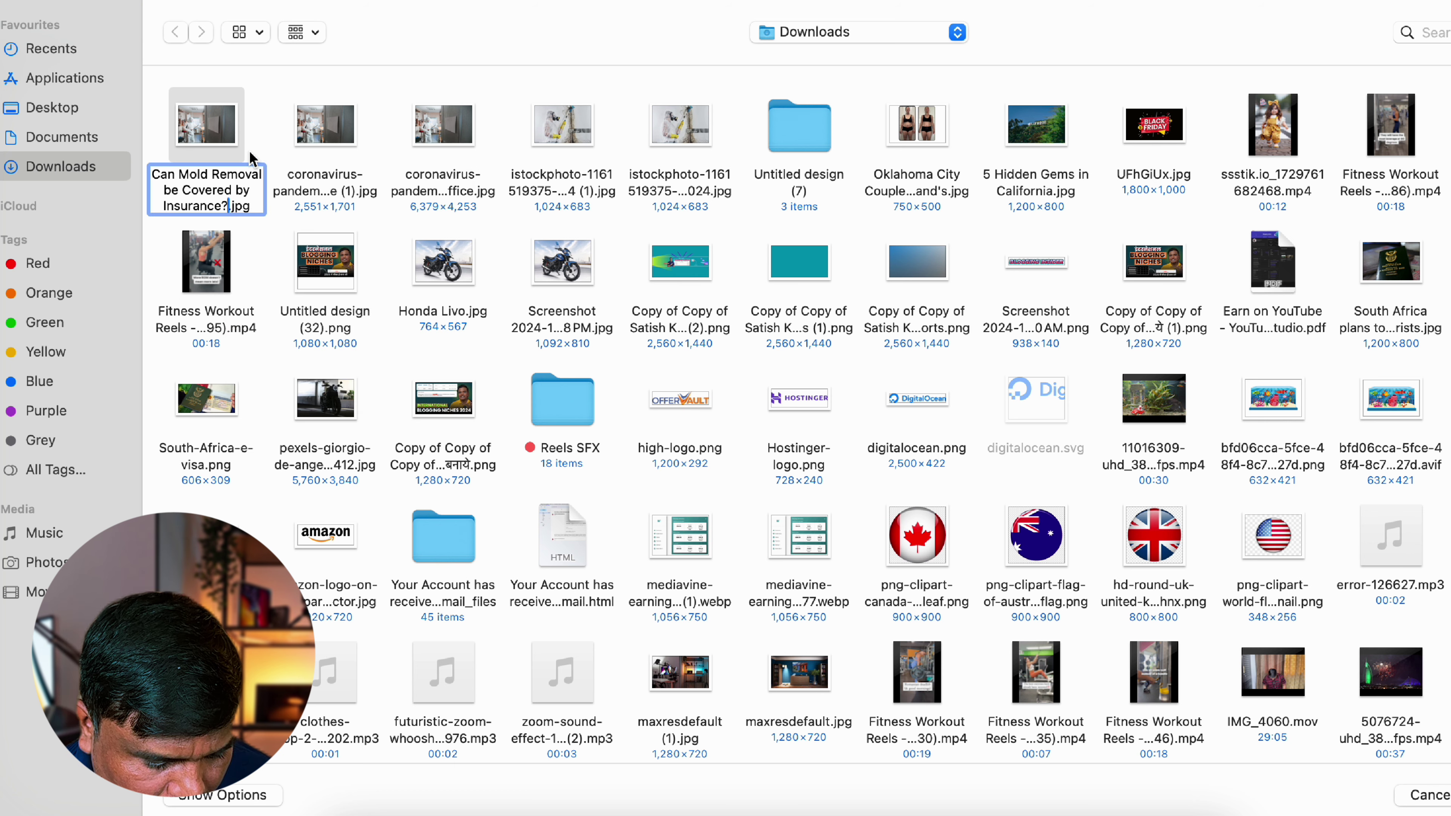
{"action": "left_click", "coordinate": [199, 148]}
{"action": "double_click", "coordinate": [200, 147]}
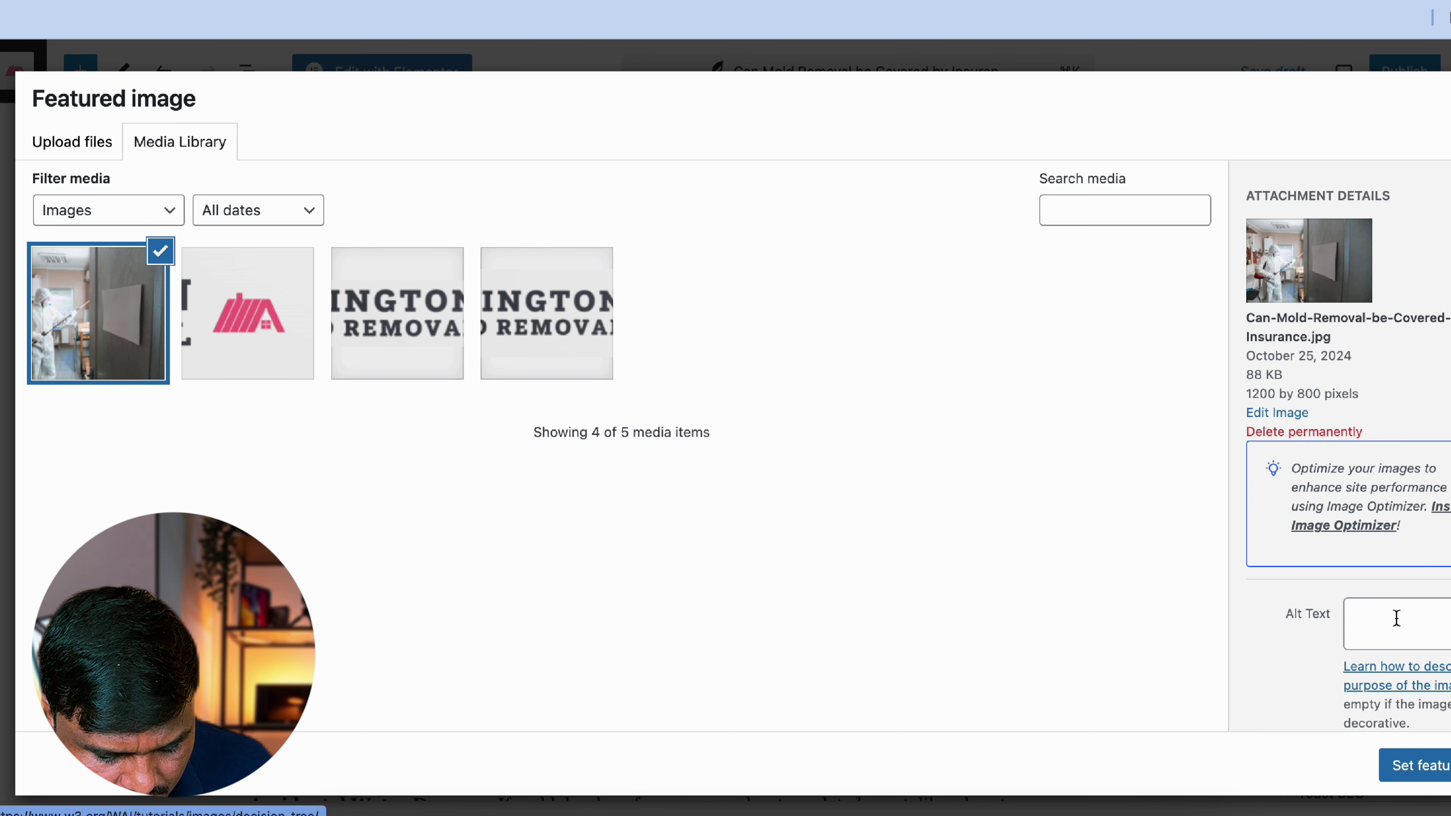
Paste the copied post title as the uploaded image's alt text and set it as the post's featured image.
{"action": "left_click", "coordinate": [1395, 615]}
{"action": "key", "text": "super+v"}
{"action": "left_click", "coordinate": [1416, 765]}
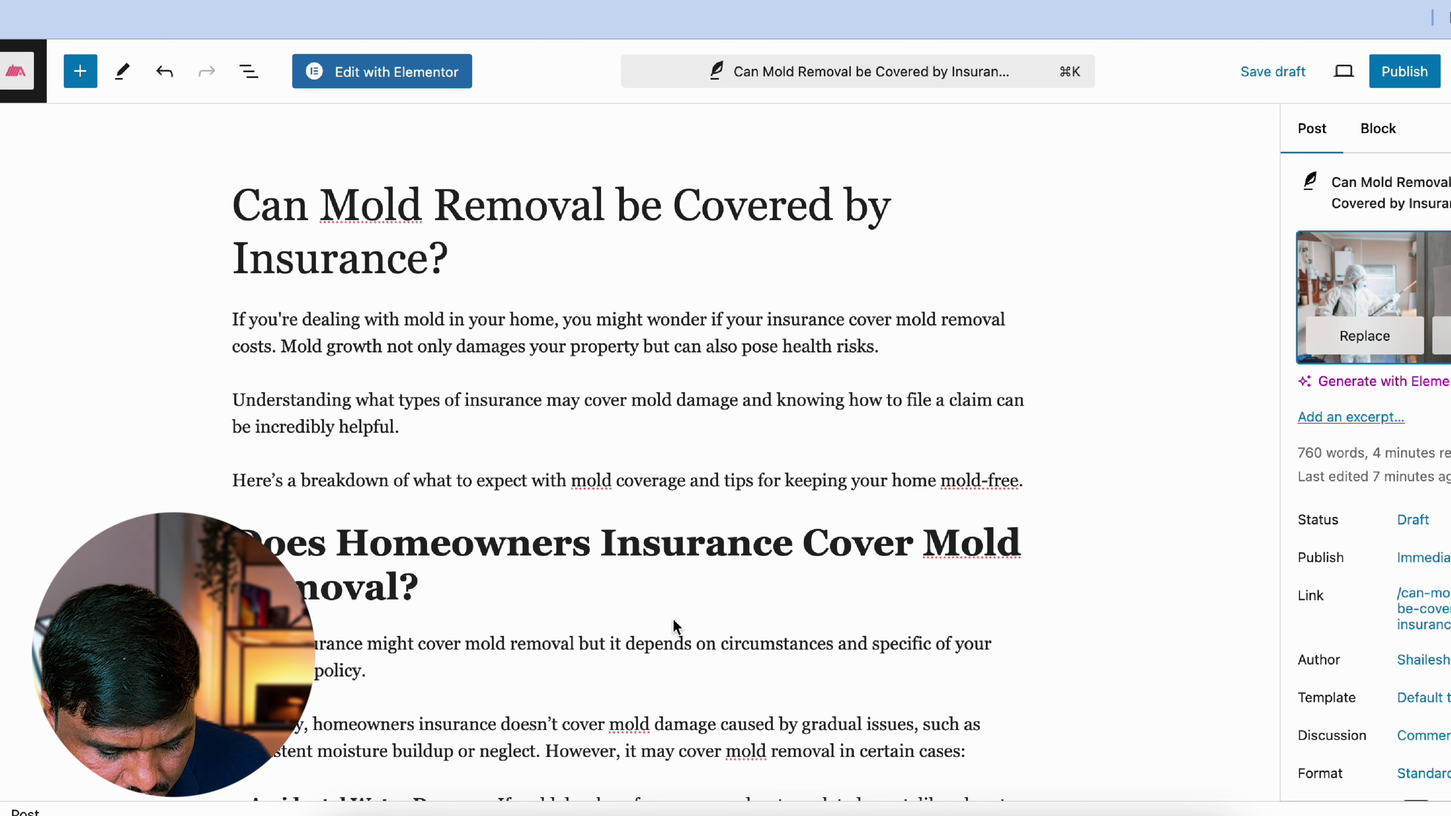
Search the web for "standard homeowners insurance." from the Types of Insurances section and copy the address of the iii.org article on its coverage.
{"action": "scroll", "coordinate": [434, 435], "scroll_direction": "down", "scroll_amount": 20}
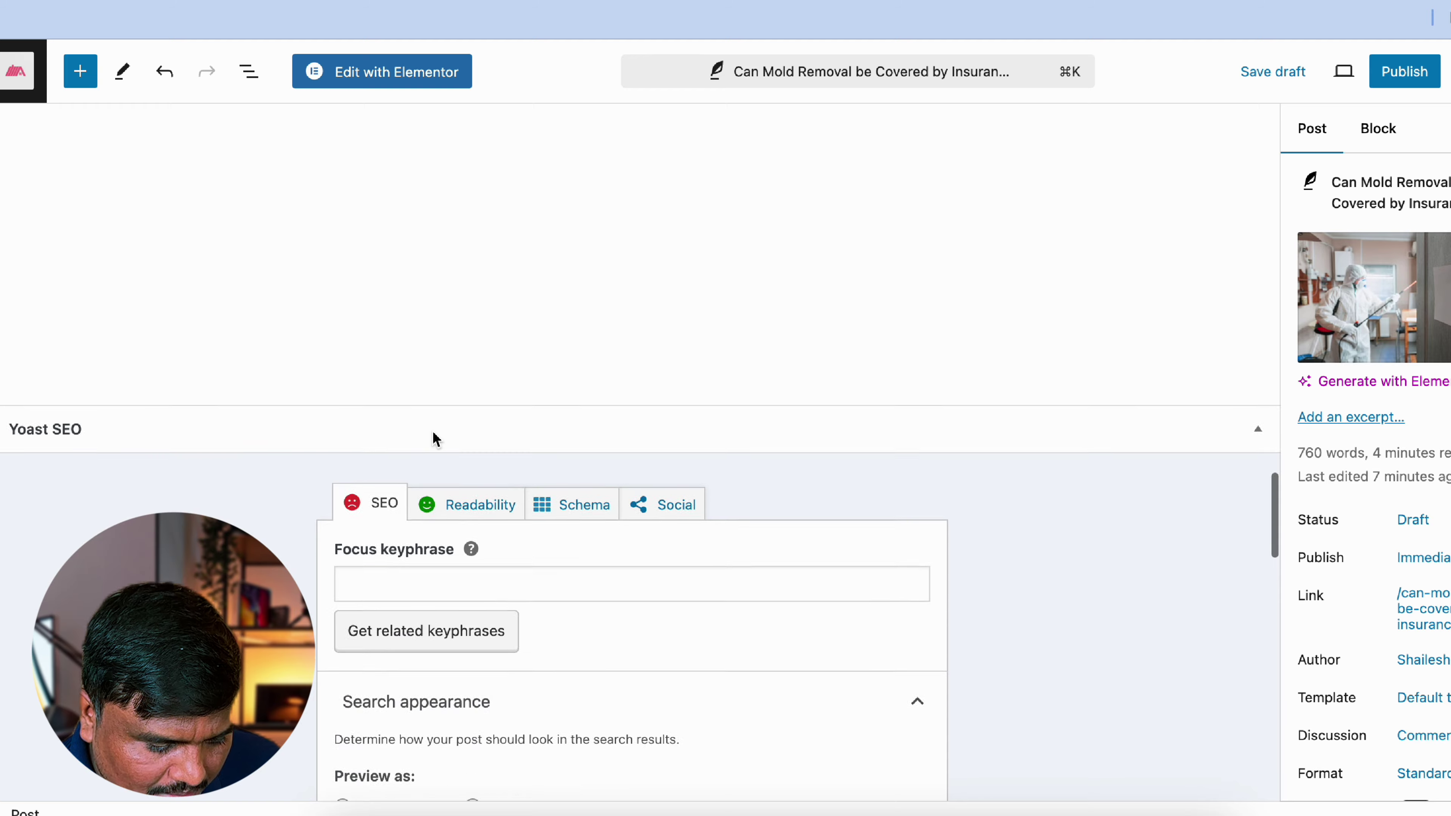
{"action": "scroll", "coordinate": [432, 431], "scroll_direction": "up", "scroll_amount": 6}
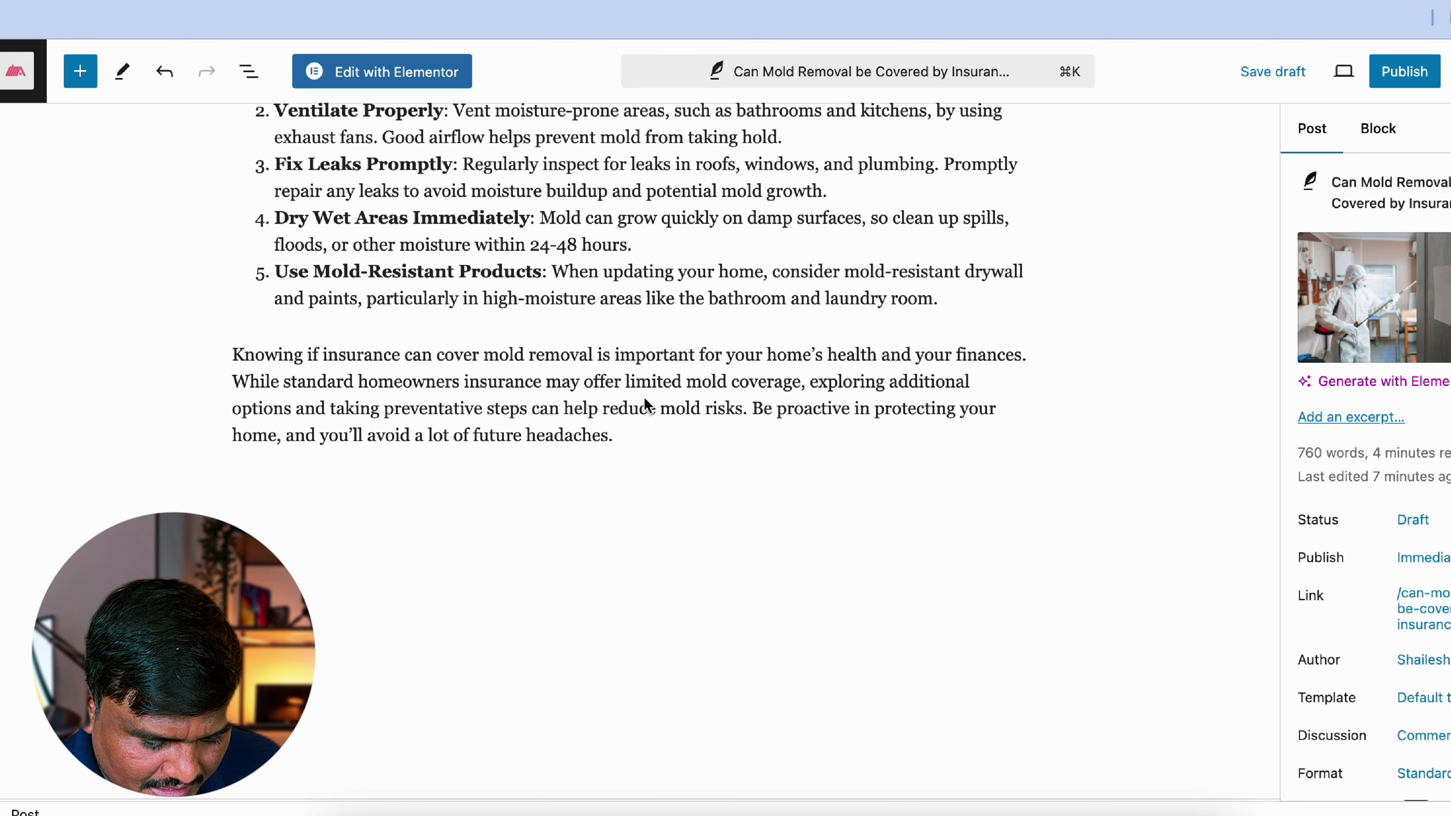
{"action": "scroll", "coordinate": [644, 397], "scroll_direction": "up", "scroll_amount": 10}
{"action": "scroll", "coordinate": [643, 398], "scroll_direction": "up", "scroll_amount": 8}
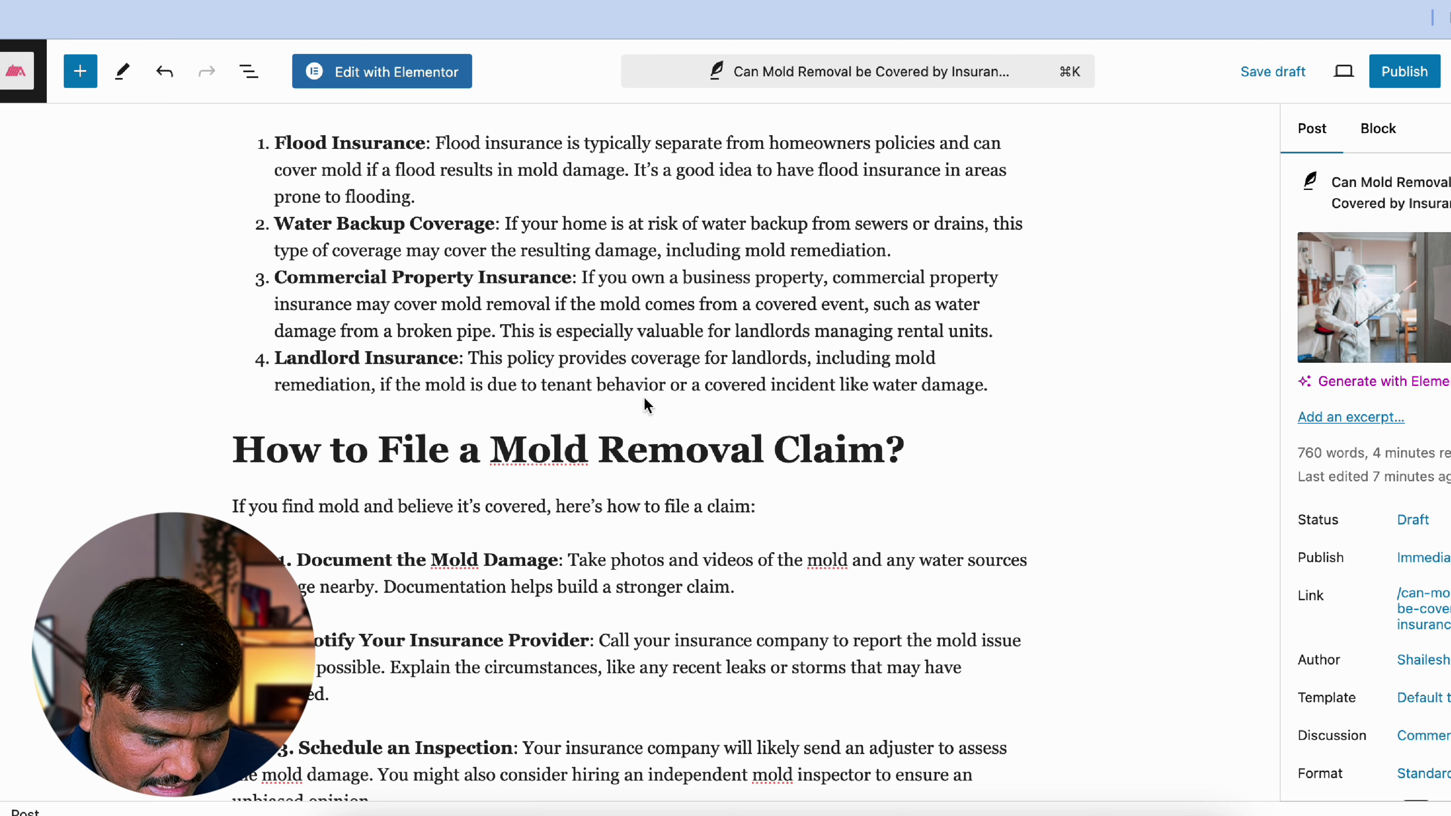
{"action": "scroll", "coordinate": [757, 384], "scroll_direction": "up", "scroll_amount": 5}
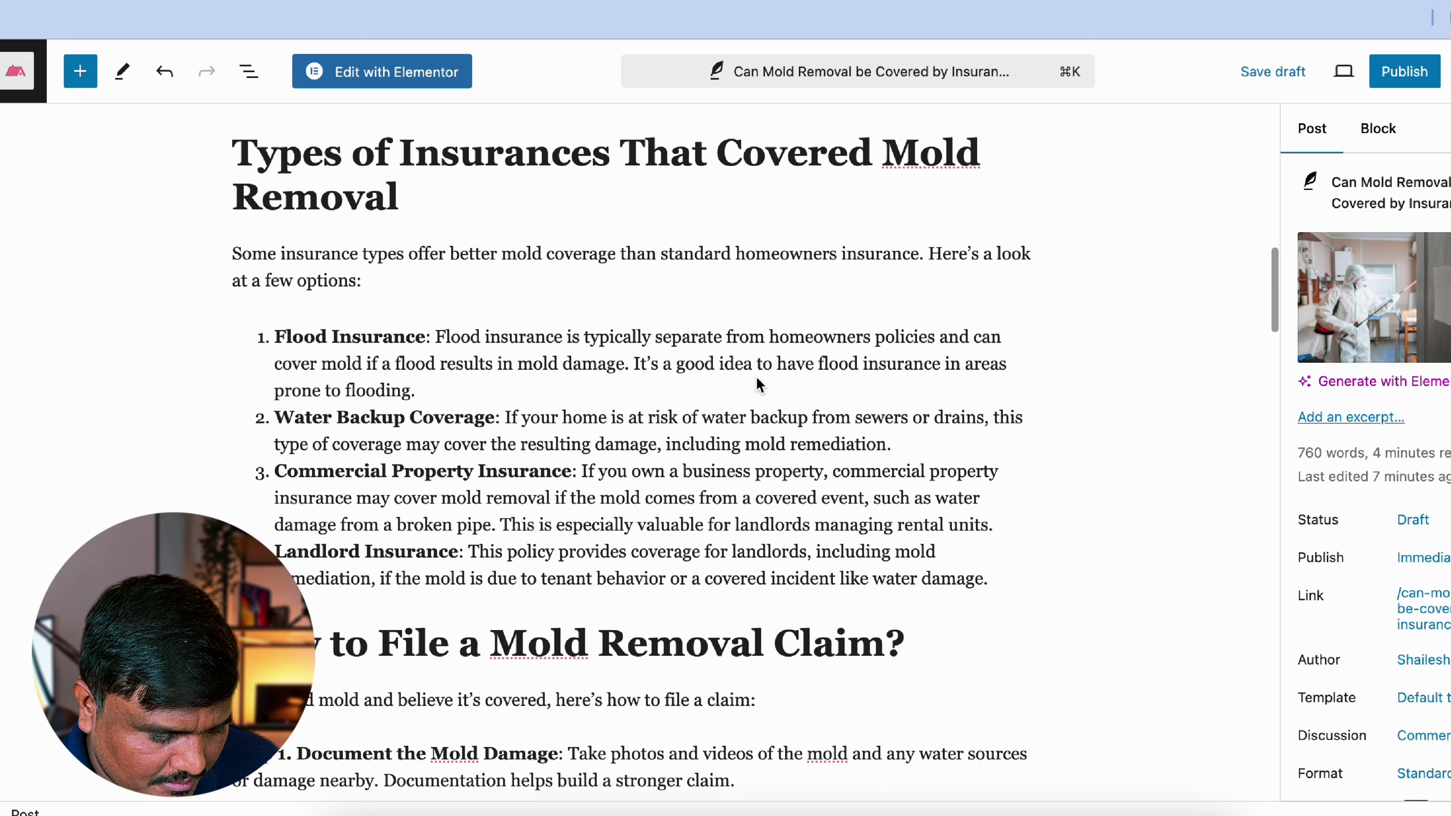
{"action": "scroll", "coordinate": [756, 381], "scroll_direction": "down", "scroll_amount": 3}
{"action": "scroll", "coordinate": [756, 382], "scroll_direction": "up", "scroll_amount": 2}
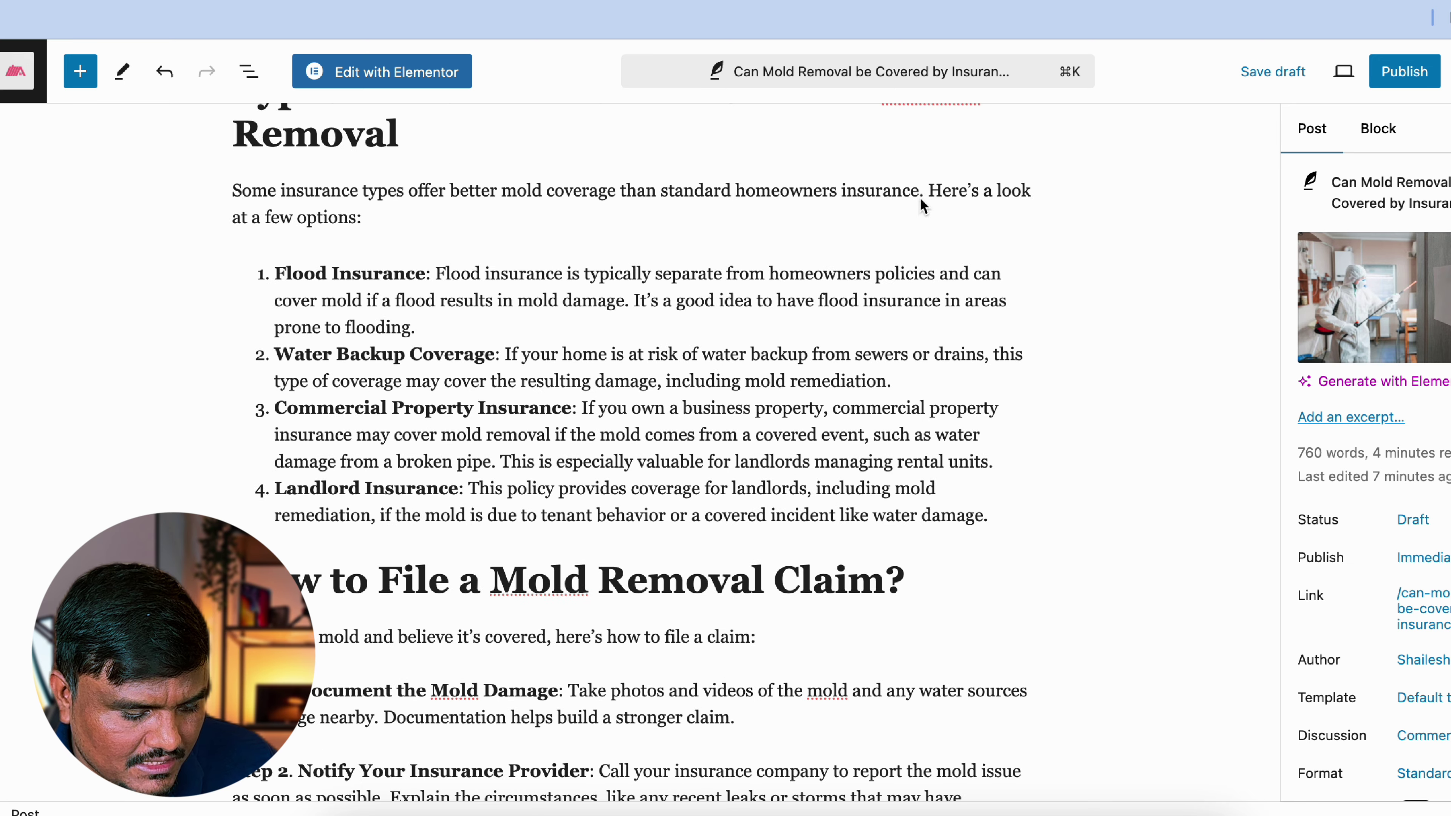
{"action": "left_click_drag", "start_coordinate": [922, 191], "coordinate": [661, 190]}
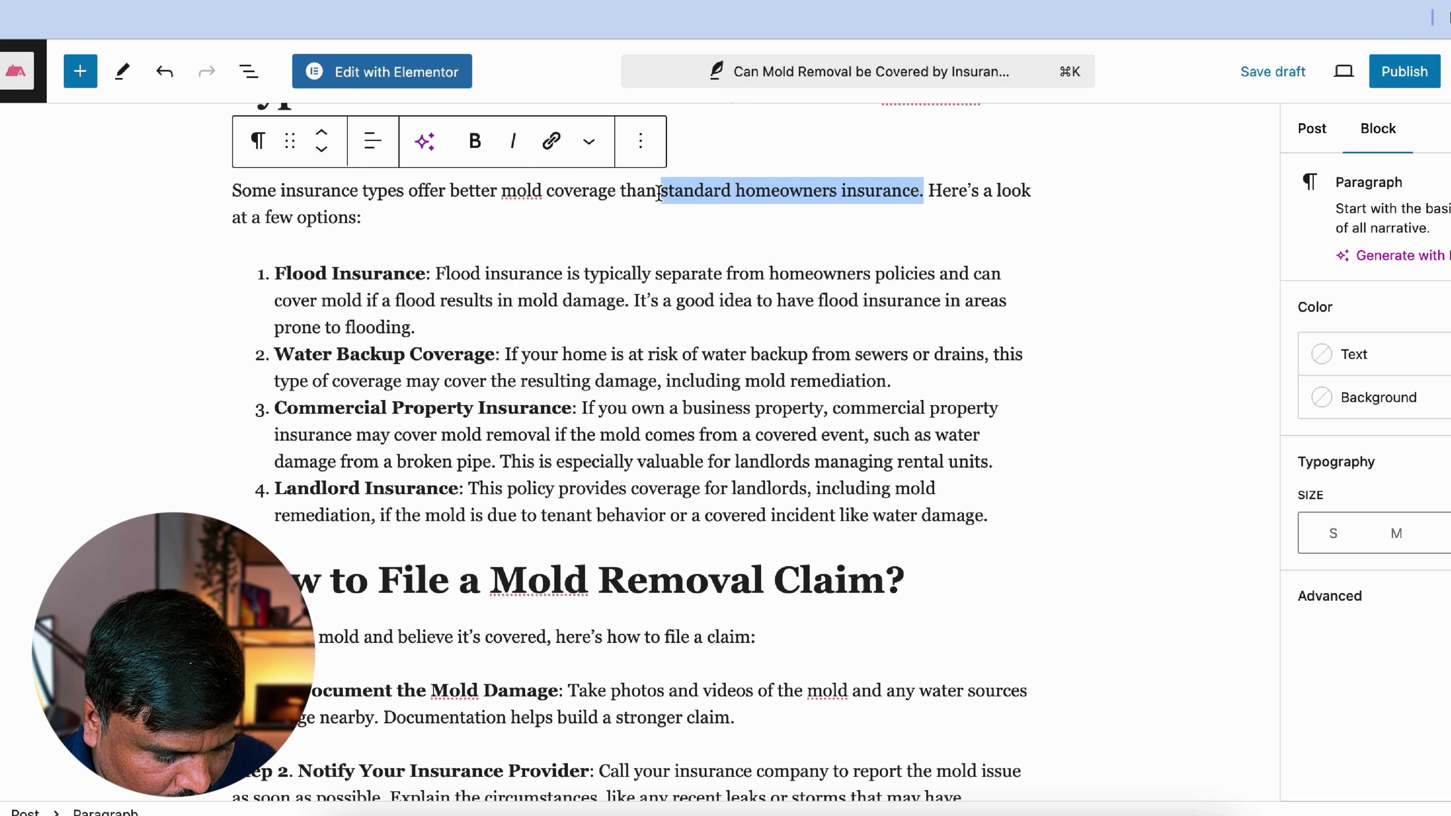
{"action": "right_click", "coordinate": [662, 191]}
{"action": "left_click", "coordinate": [786, 482]}
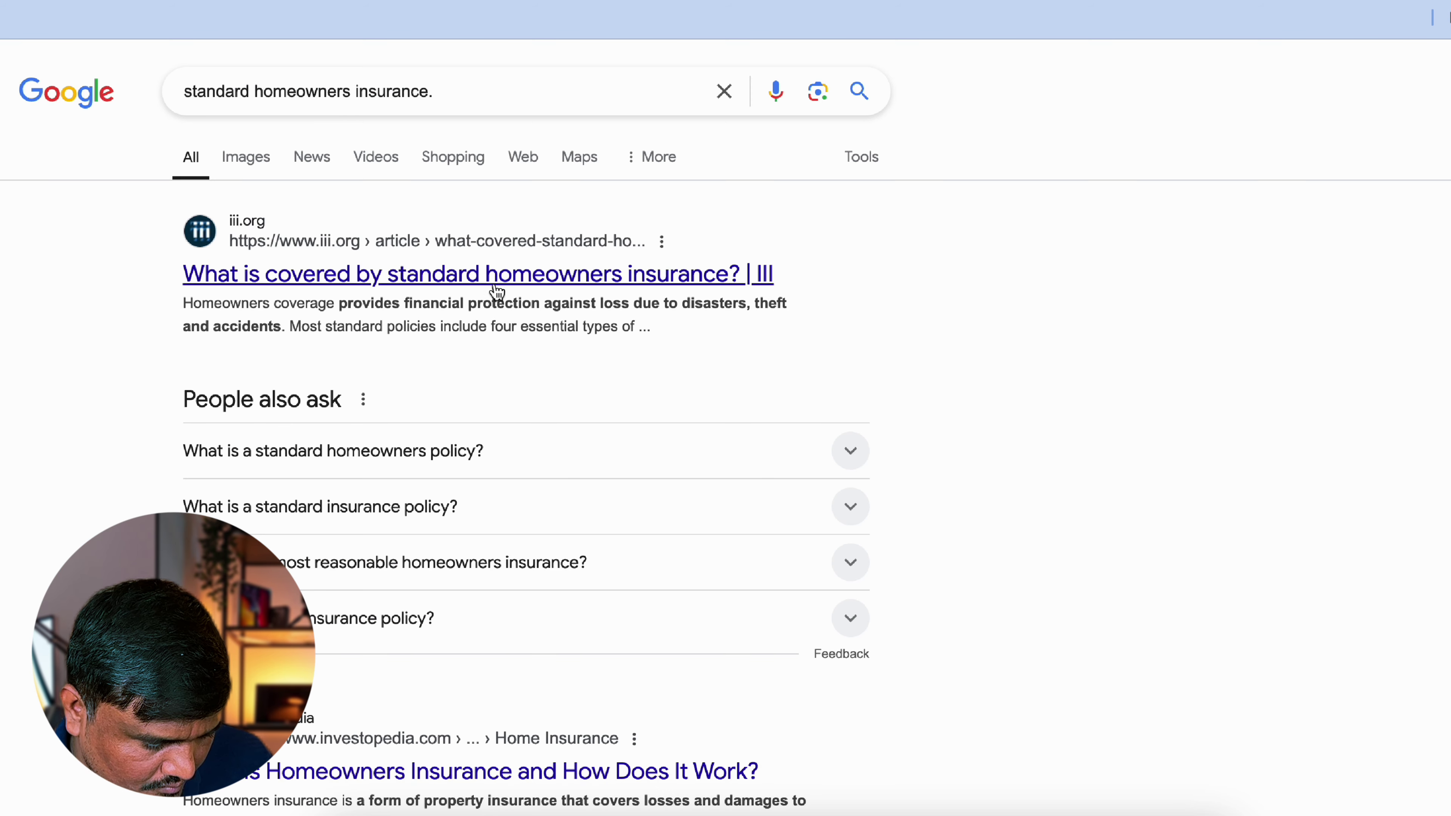
{"action": "left_click", "coordinate": [465, 275]}
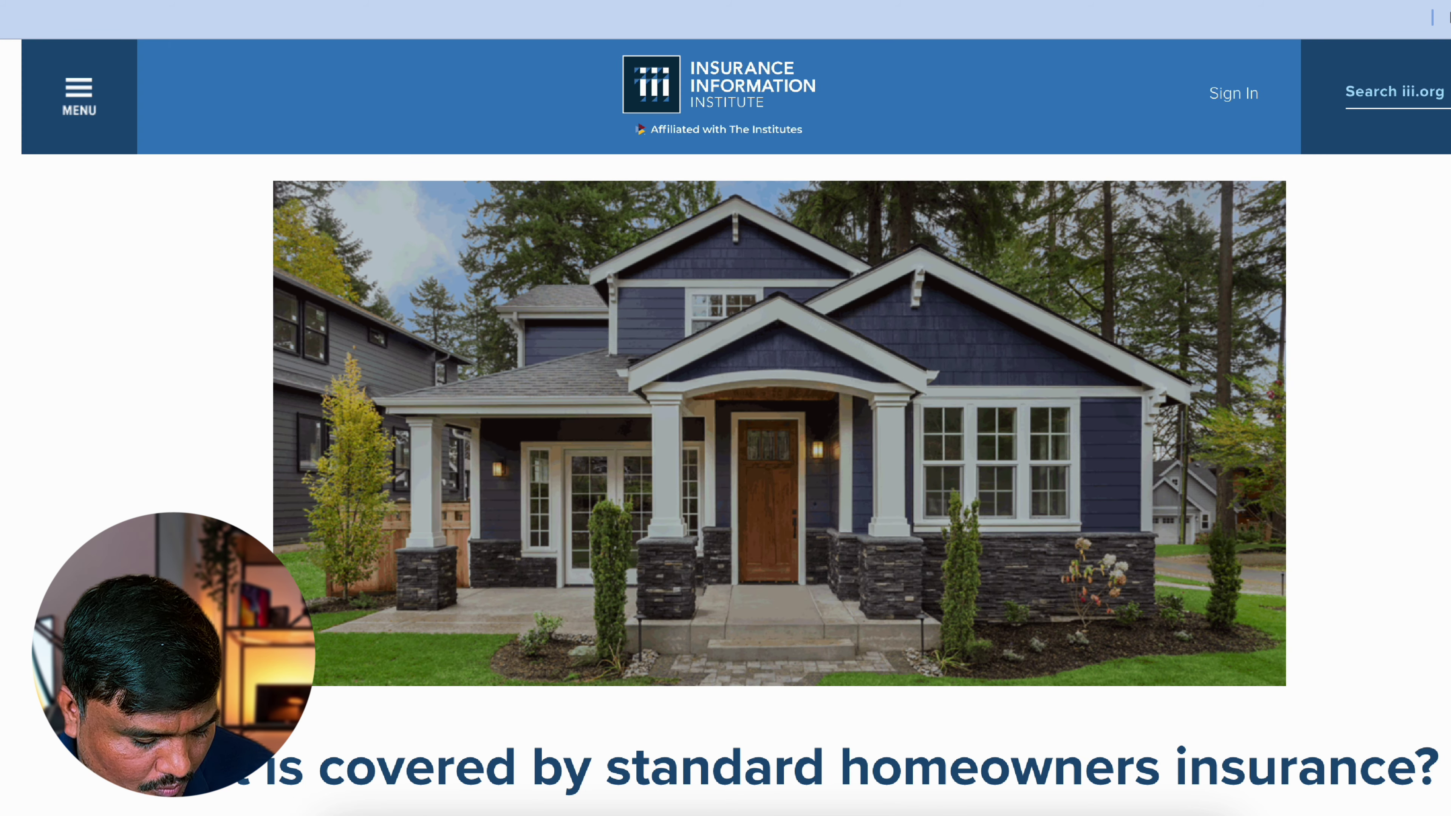
{"action": "key", "text": "super+w"}
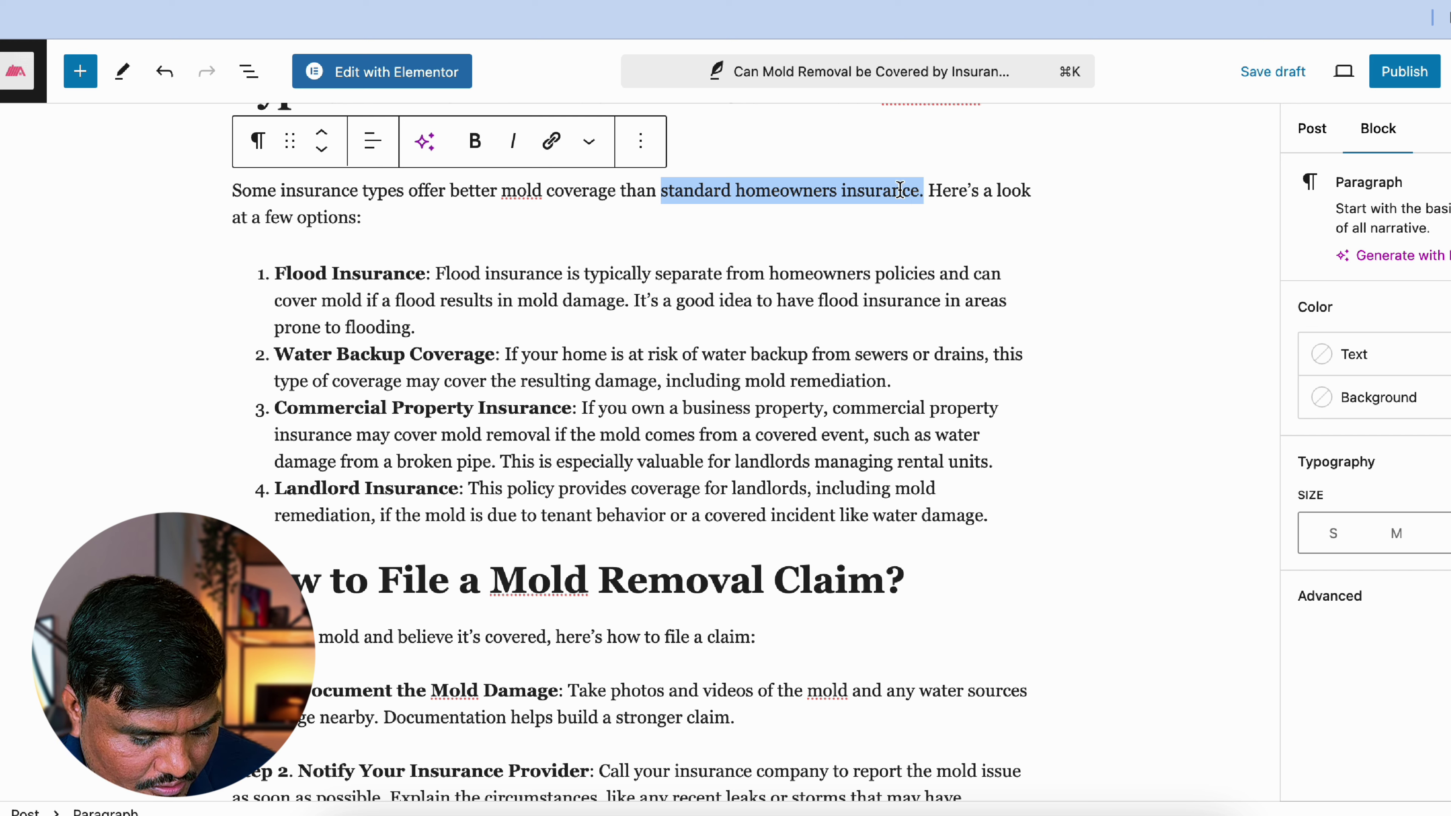
Link "standard homeowners insurance" in the Types of Insurances section to the copied iii.org article address and set it to open in a new tab.
{"action": "left_click_drag", "start_coordinate": [919, 191], "coordinate": [661, 196]}
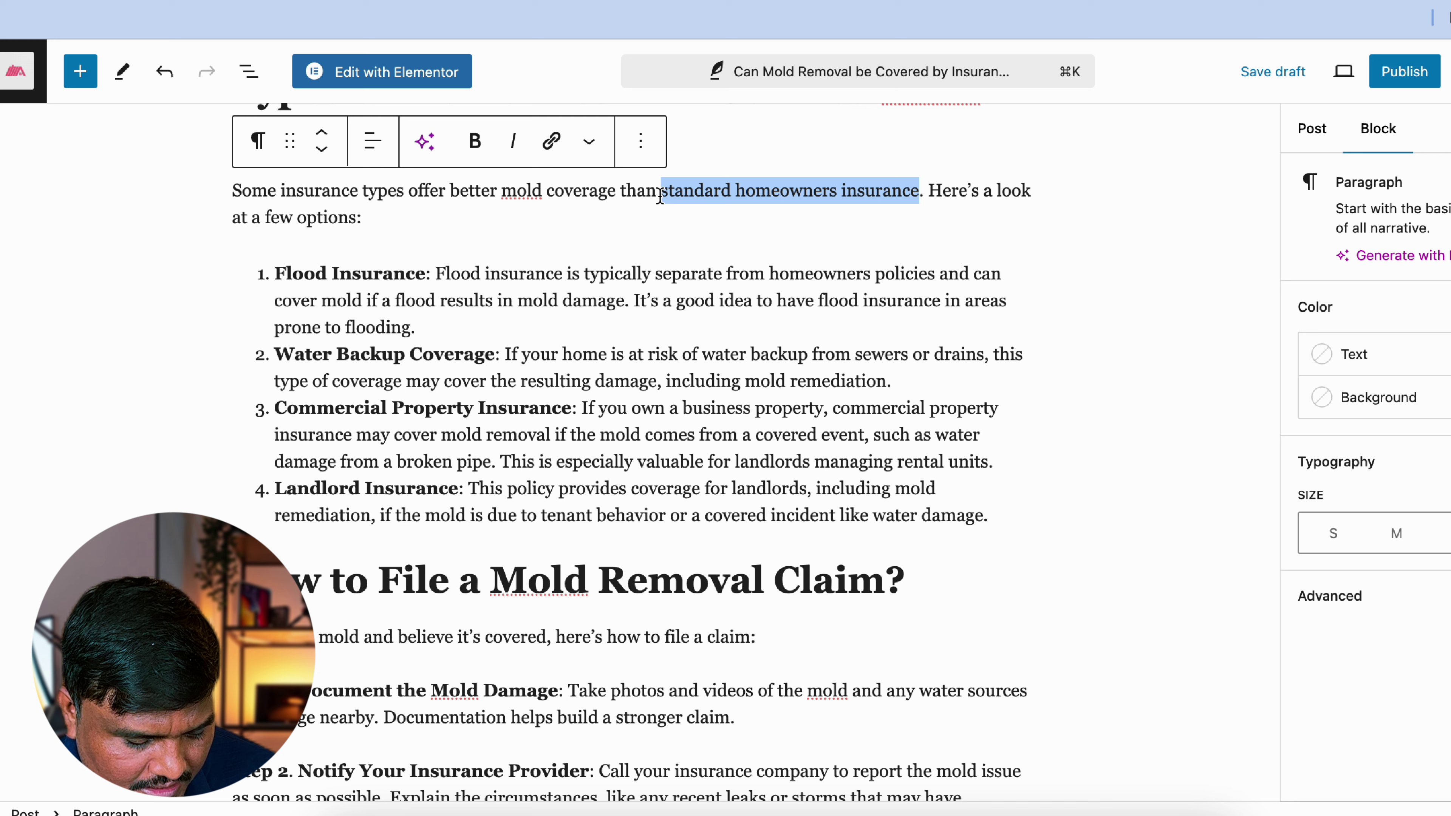
{"action": "key", "text": "super+v"}
{"action": "left_click", "coordinate": [895, 243]}
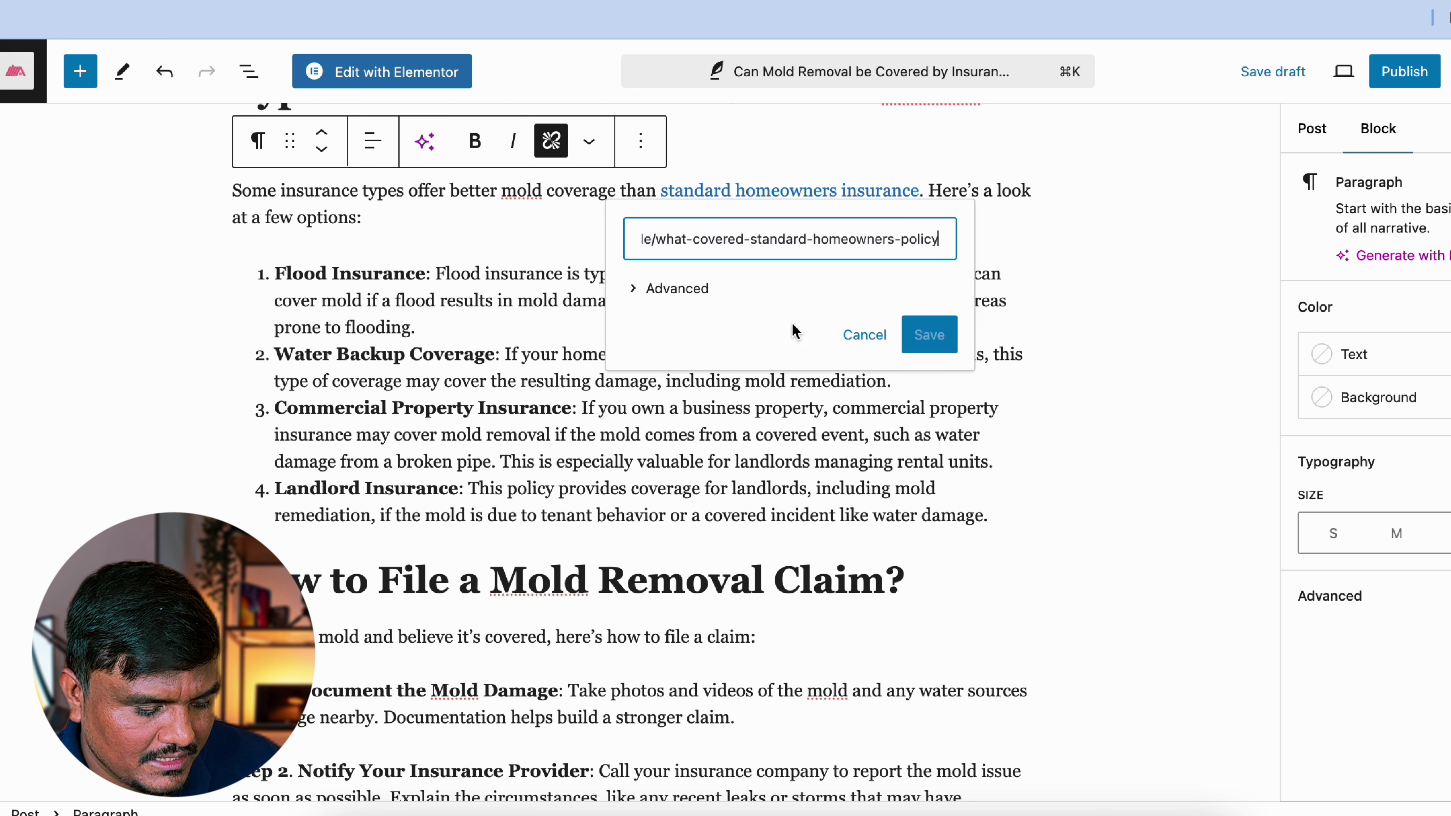
{"action": "left_click", "coordinate": [635, 289]}
{"action": "left_click", "coordinate": [649, 326]}
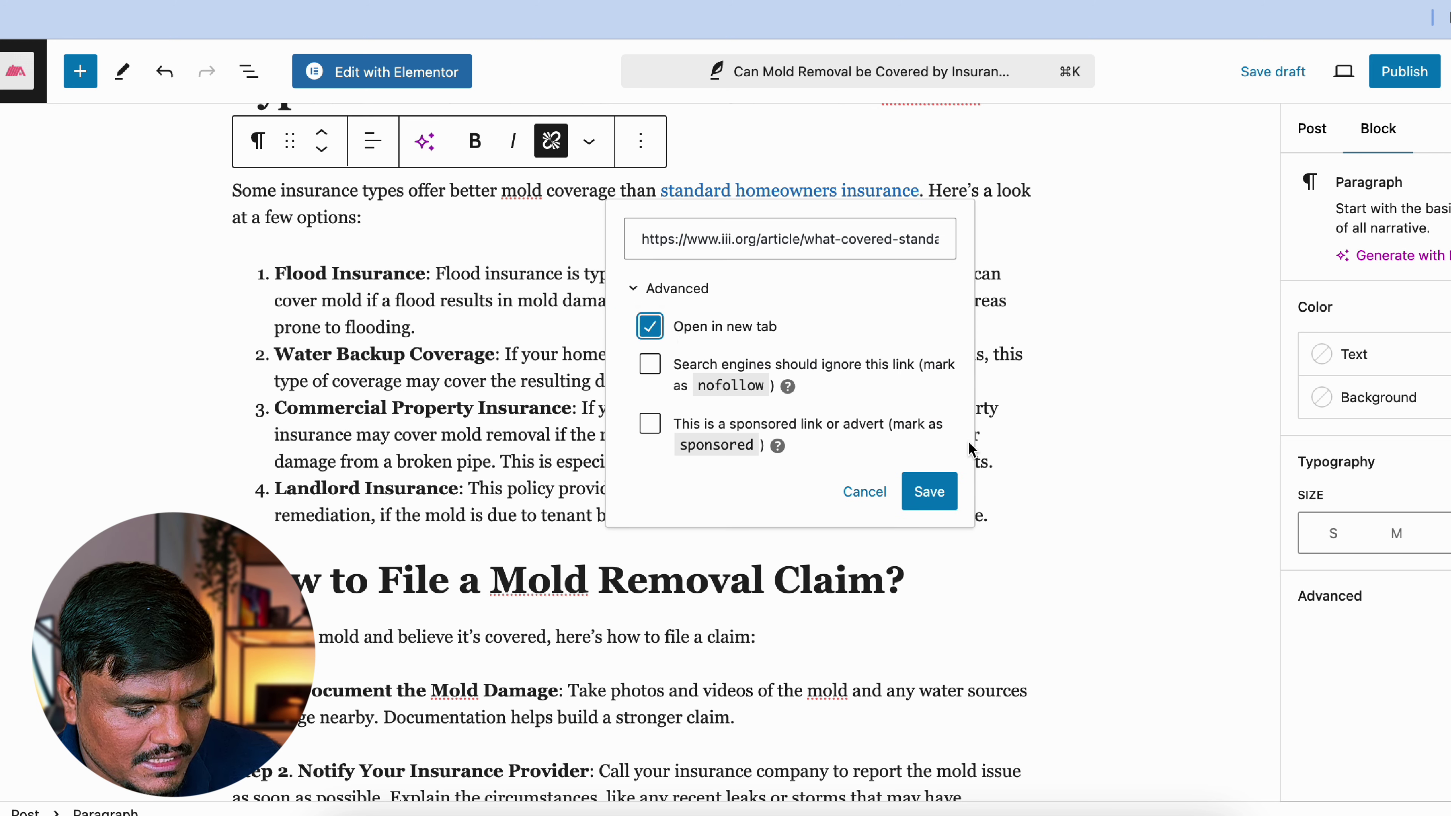
{"action": "left_click", "coordinate": [930, 491]}
{"action": "left_click", "coordinate": [913, 435]}
Set the post's Yoast SEO focus keyphrase to "mold removal" and review the SEO analysis results.
{"action": "scroll", "coordinate": [916, 439], "scroll_direction": "up", "scroll_amount": 5}
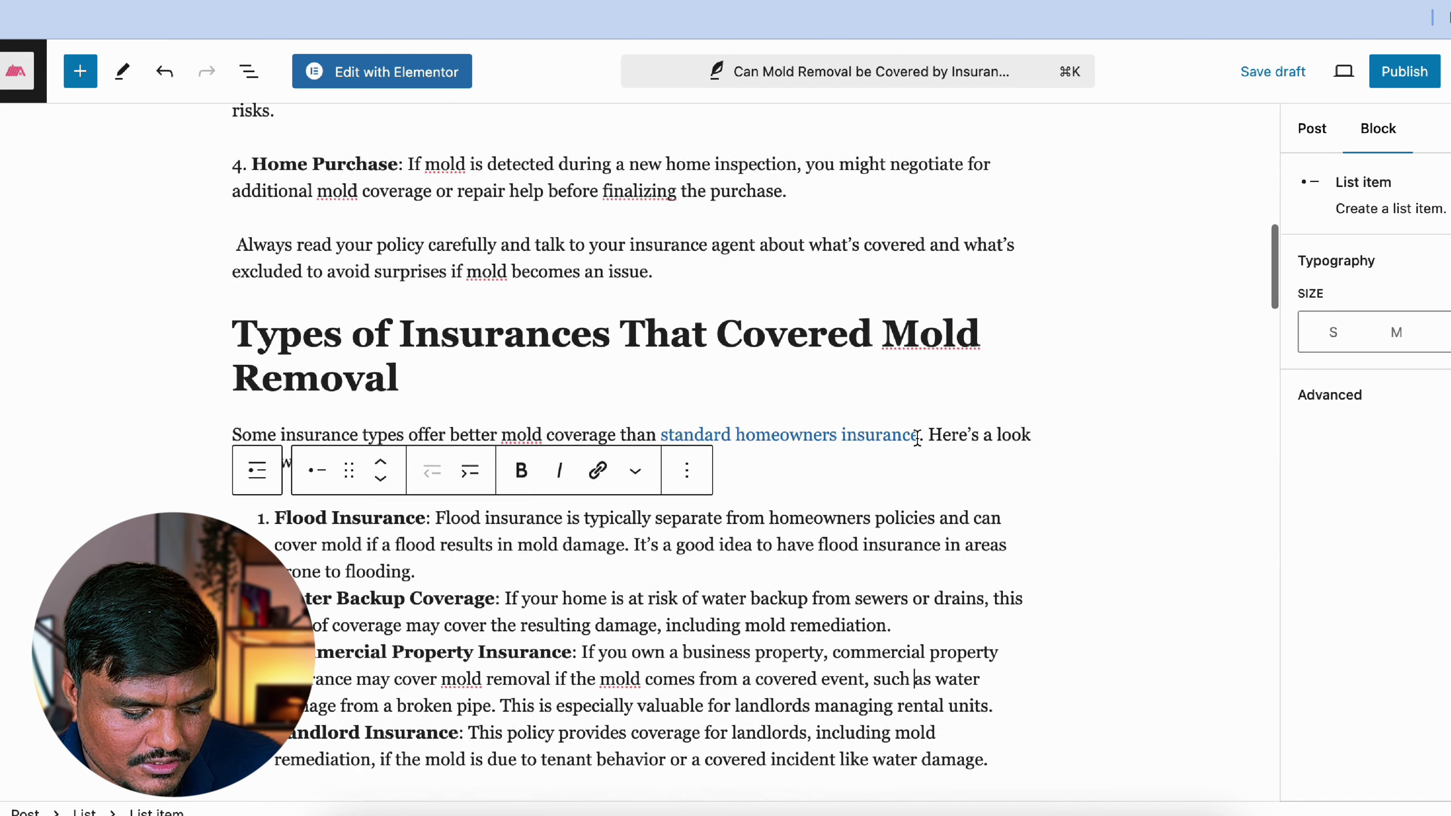
{"action": "scroll", "coordinate": [916, 439], "scroll_direction": "up", "scroll_amount": 10}
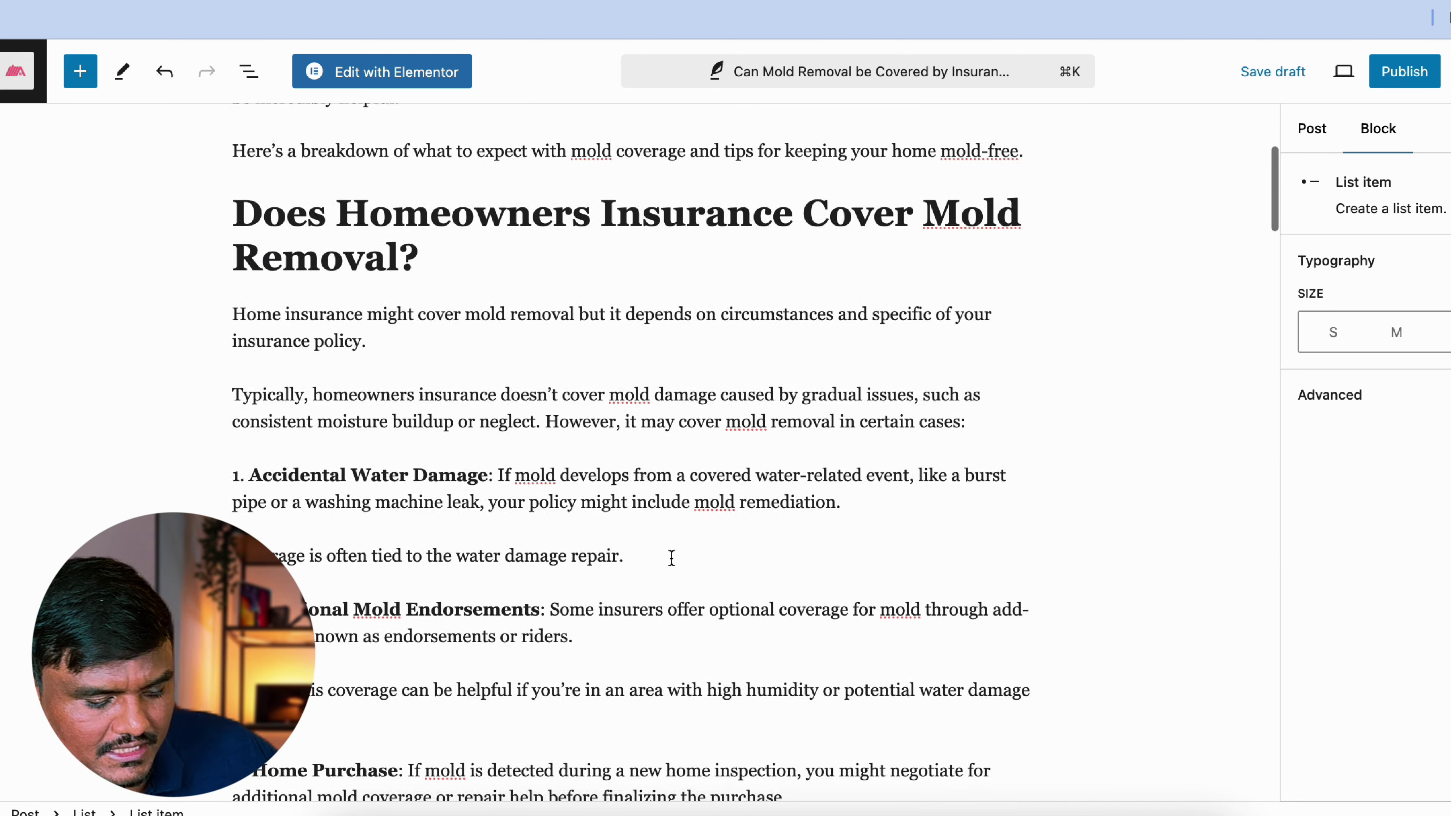
{"action": "scroll", "coordinate": [671, 558], "scroll_direction": "down", "scroll_amount": 20}
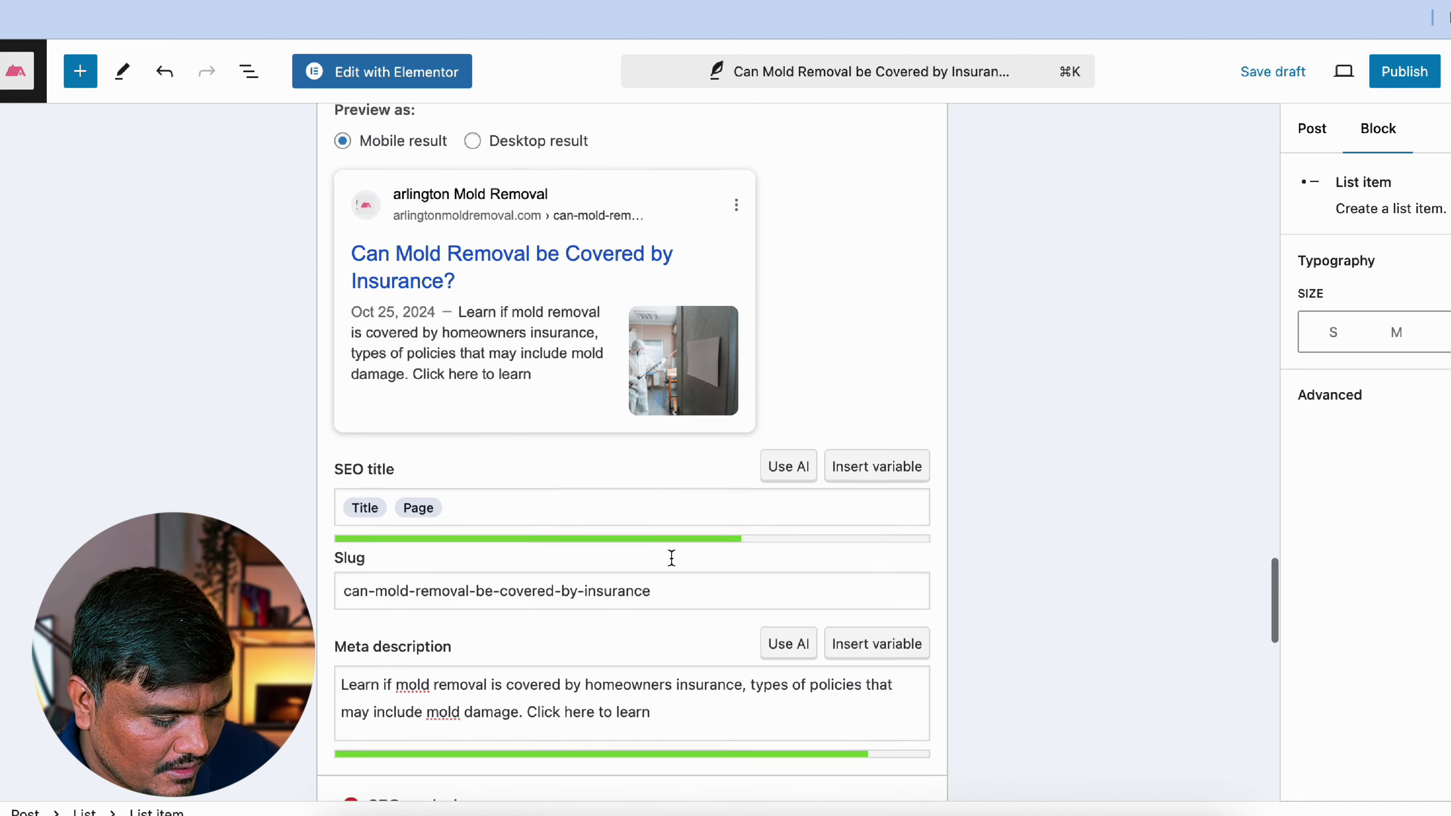
{"action": "scroll", "coordinate": [671, 557], "scroll_direction": "down", "scroll_amount": 15}
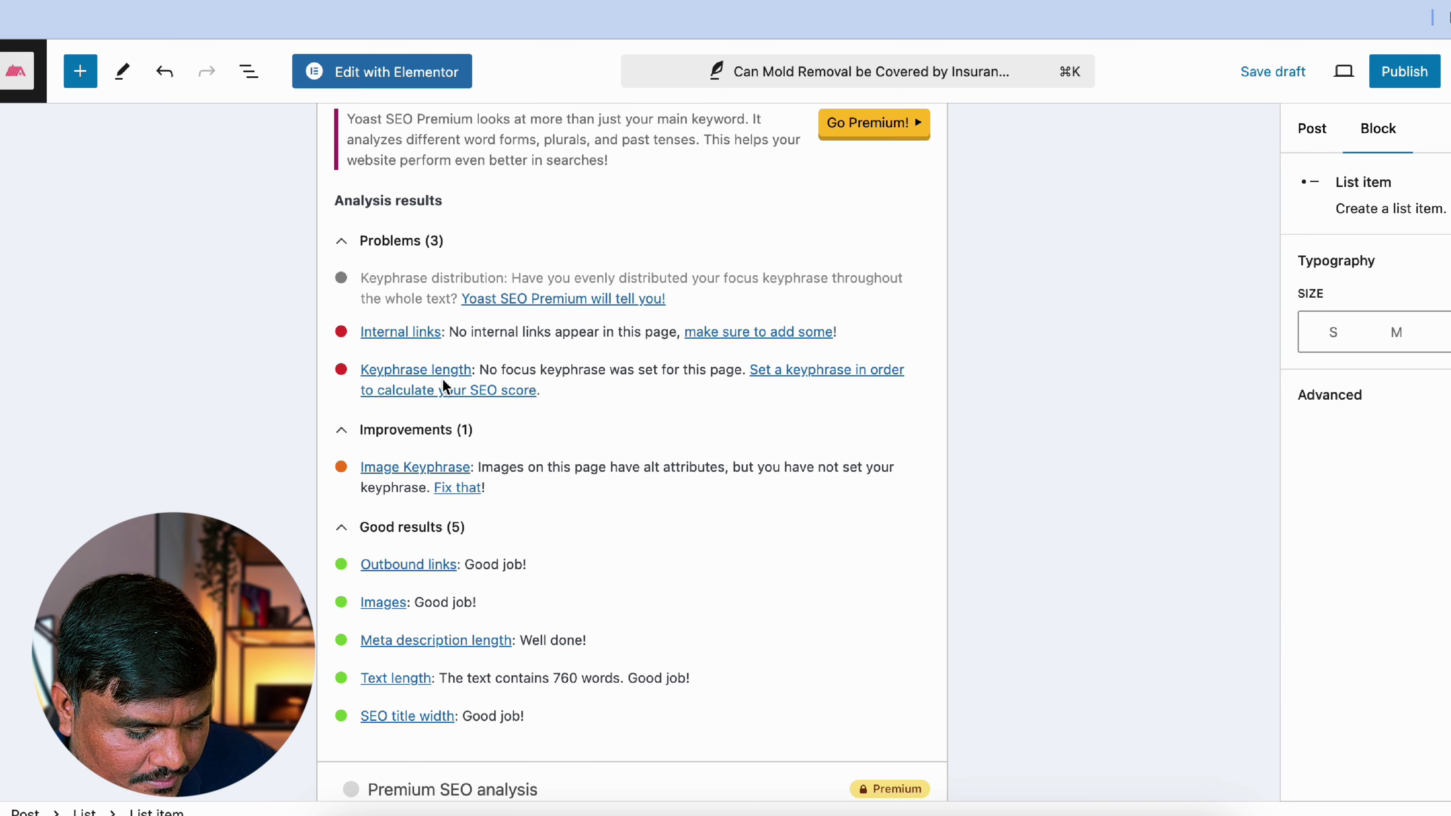
{"action": "scroll", "coordinate": [543, 431], "scroll_direction": "up", "scroll_amount": 5}
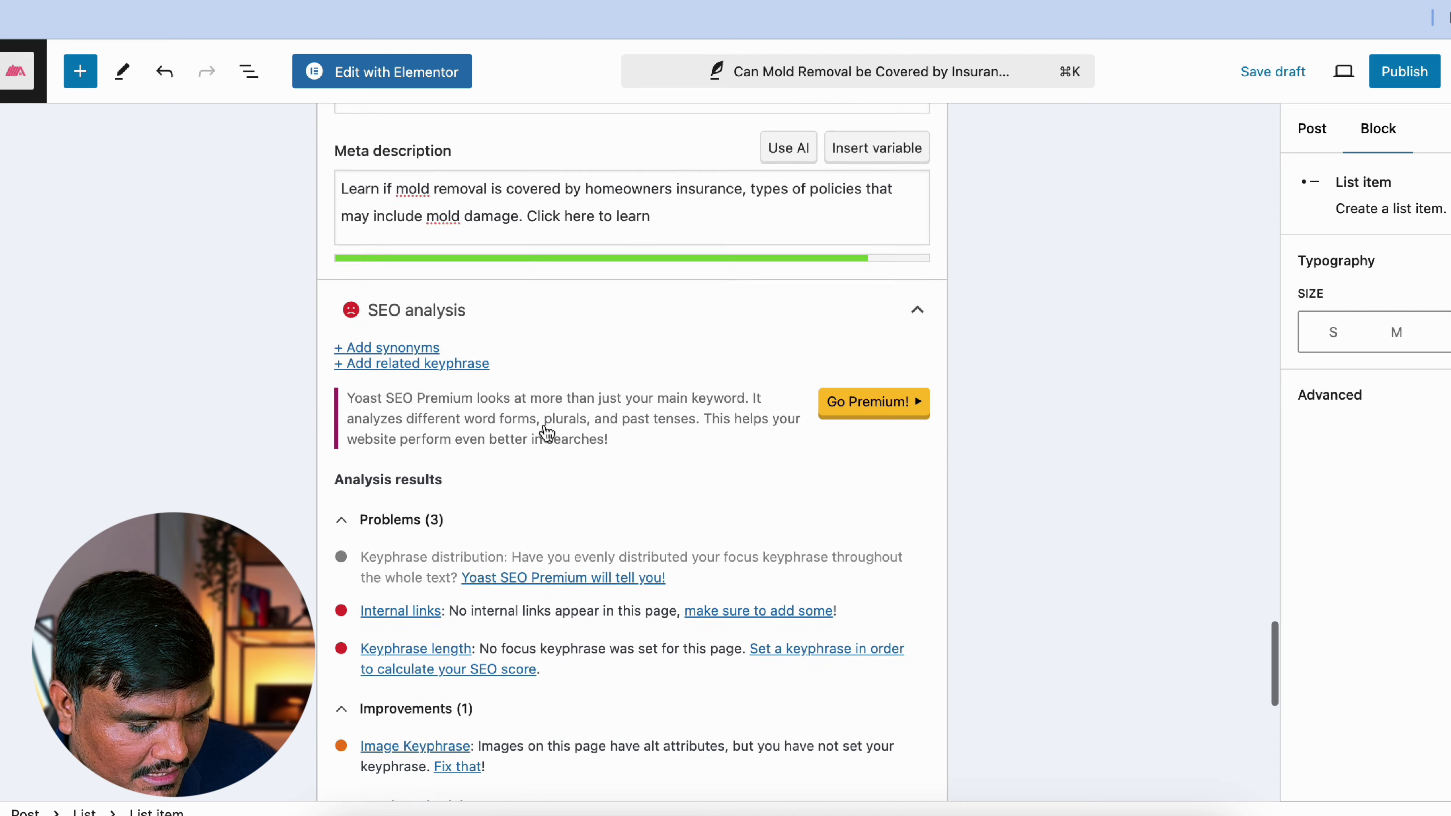
{"action": "scroll", "coordinate": [566, 639], "scroll_direction": "up", "scroll_amount": 1}
{"action": "scroll", "coordinate": [567, 639], "scroll_direction": "down", "scroll_amount": 7}
{"action": "scroll", "coordinate": [494, 539], "scroll_direction": "down", "scroll_amount": 2}
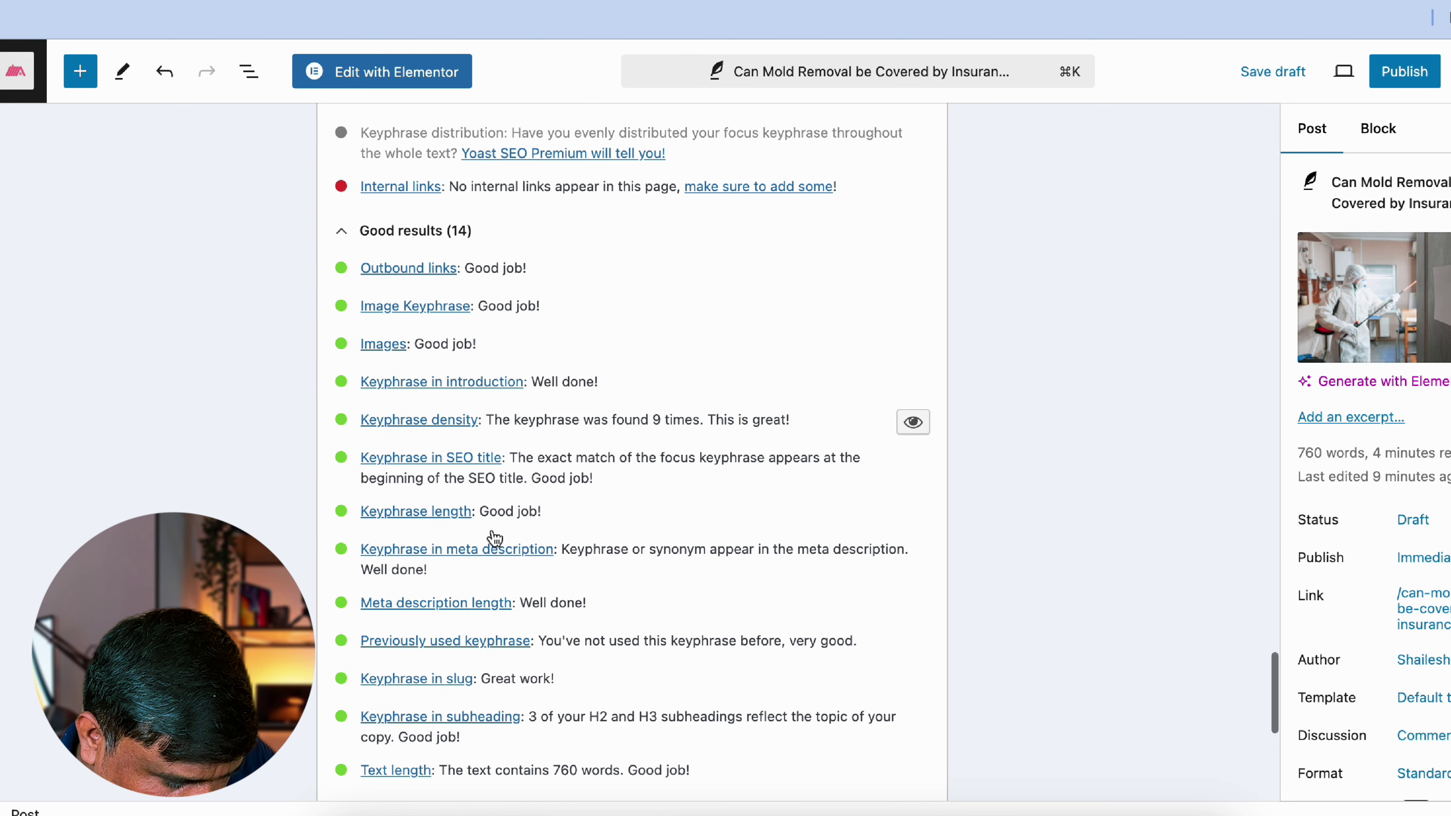
{"action": "scroll", "coordinate": [494, 538], "scroll_direction": "up", "scroll_amount": 1}
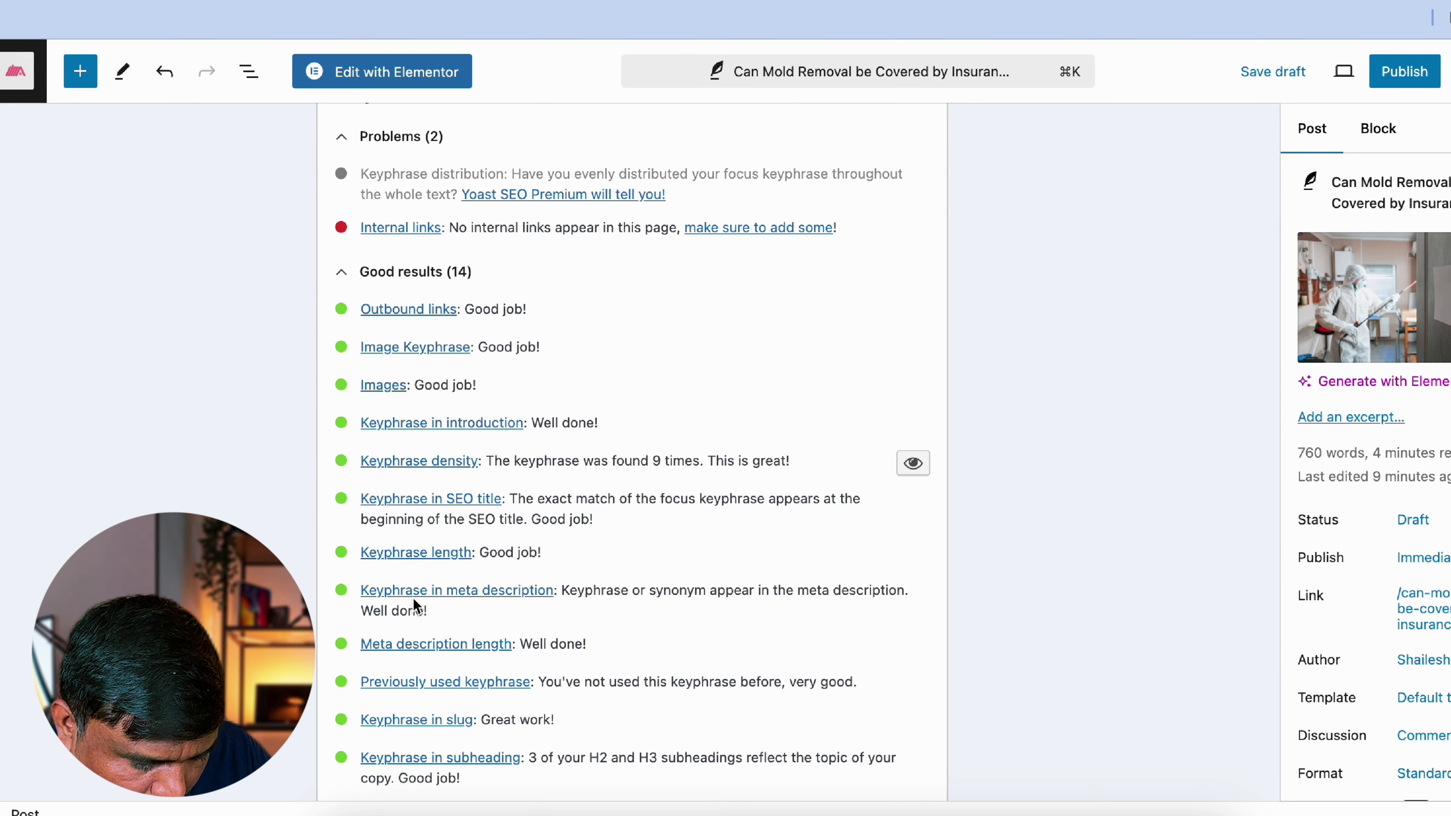
{"action": "scroll", "coordinate": [411, 604], "scroll_direction": "down", "scroll_amount": 2}
{"action": "scroll", "coordinate": [363, 444], "scroll_direction": "up", "scroll_amount": 3}
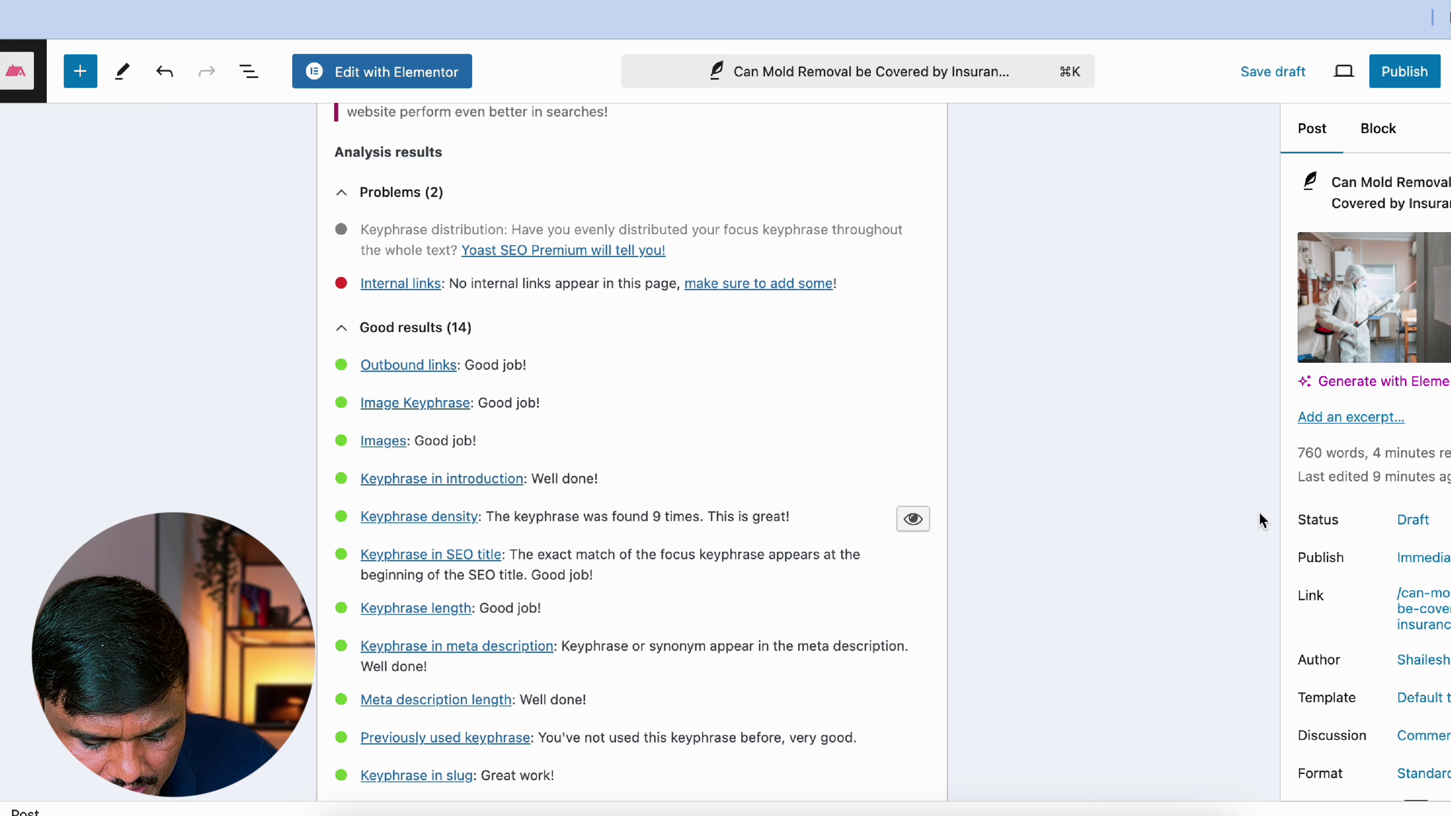
Bold "property but can also pose health risks" in the introduction and "Home insurance might cover mold removal" below the first section heading.
{"action": "scroll", "coordinate": [1127, 450], "scroll_direction": "up", "scroll_amount": 10}
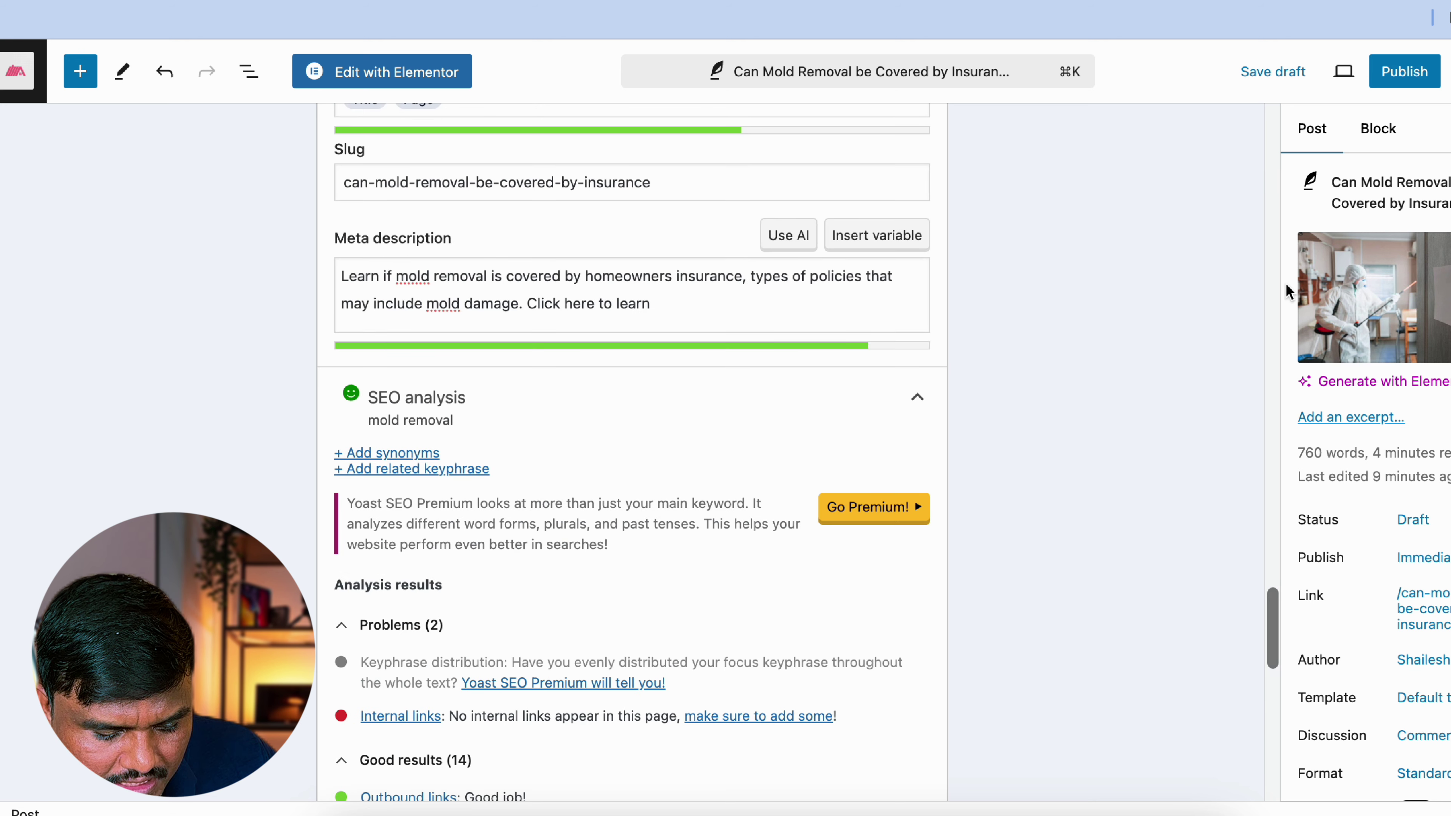
{"action": "scroll", "coordinate": [825, 408], "scroll_direction": "up", "scroll_amount": 20}
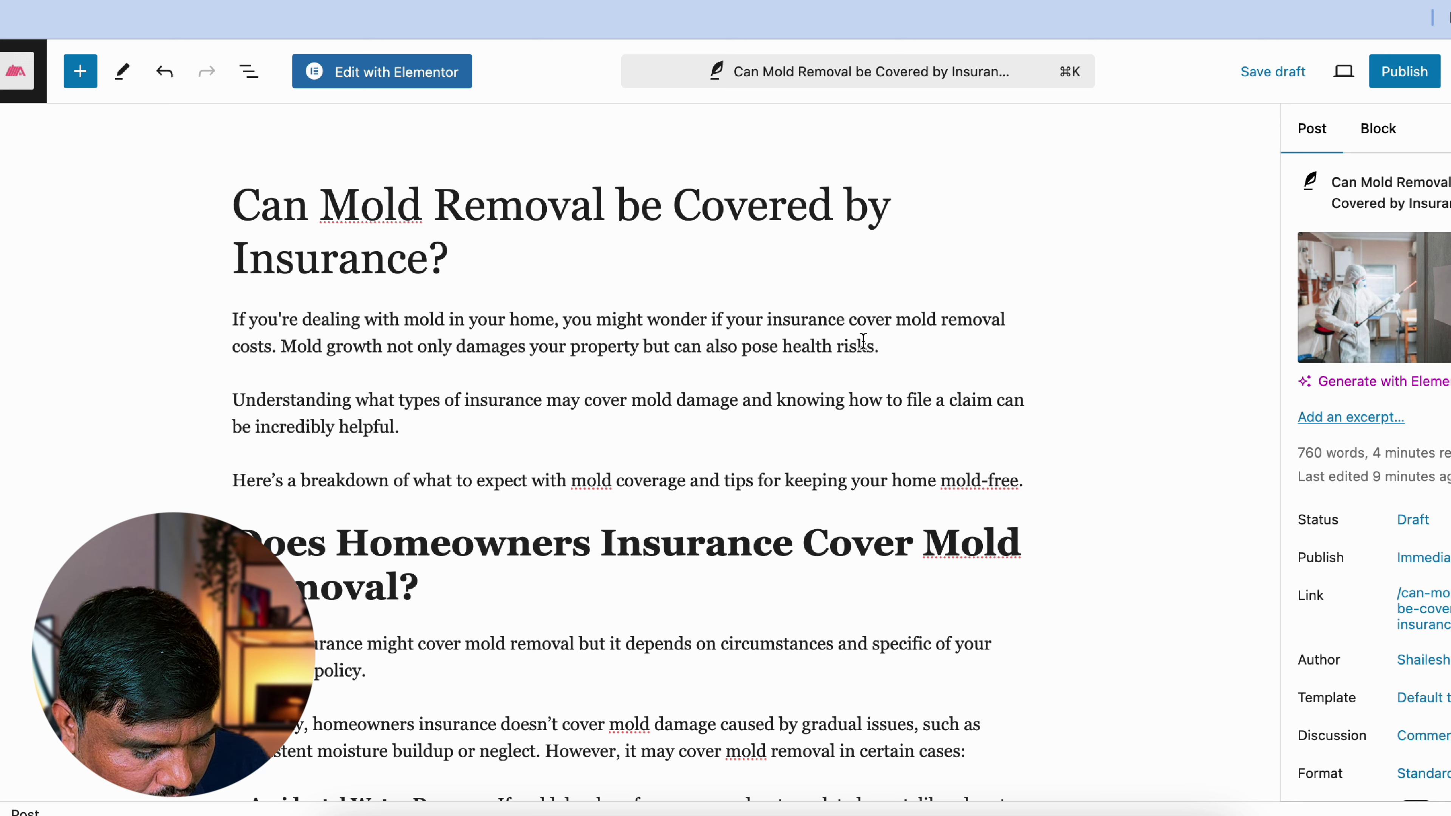
{"action": "mouse_move", "coordinate": [864, 345]}
{"action": "left_mouse_down"}
{"action": "mouse_move", "coordinate": [696, 325]}
{"action": "mouse_move", "coordinate": [568, 350]}
{"action": "left_mouse_up"}
{"action": "key", "text": "super+b"}
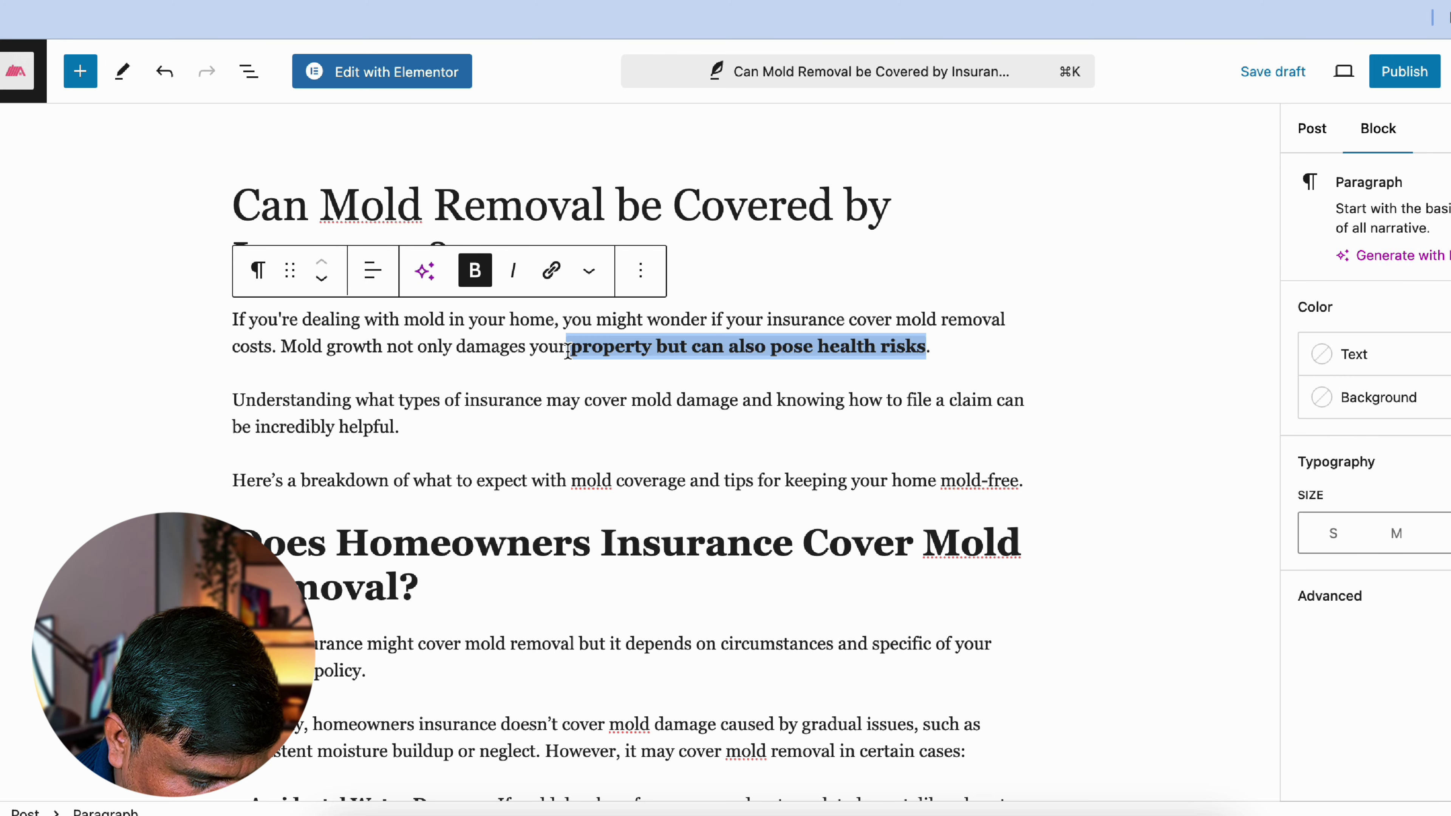
{"action": "scroll", "coordinate": [573, 453], "scroll_direction": "down", "scroll_amount": 5}
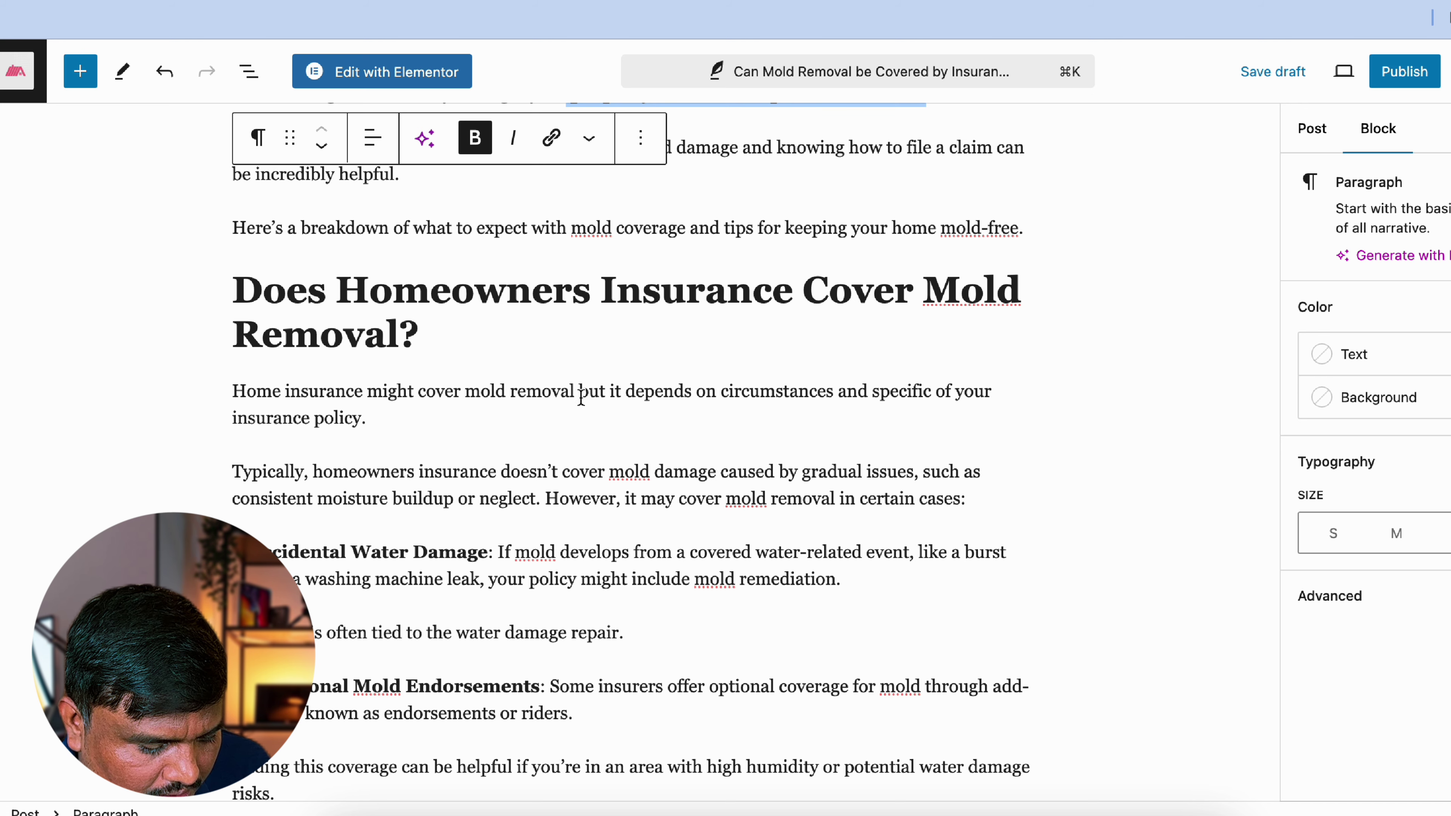
{"action": "left_click_drag", "start_coordinate": [577, 393], "coordinate": [231, 394]}
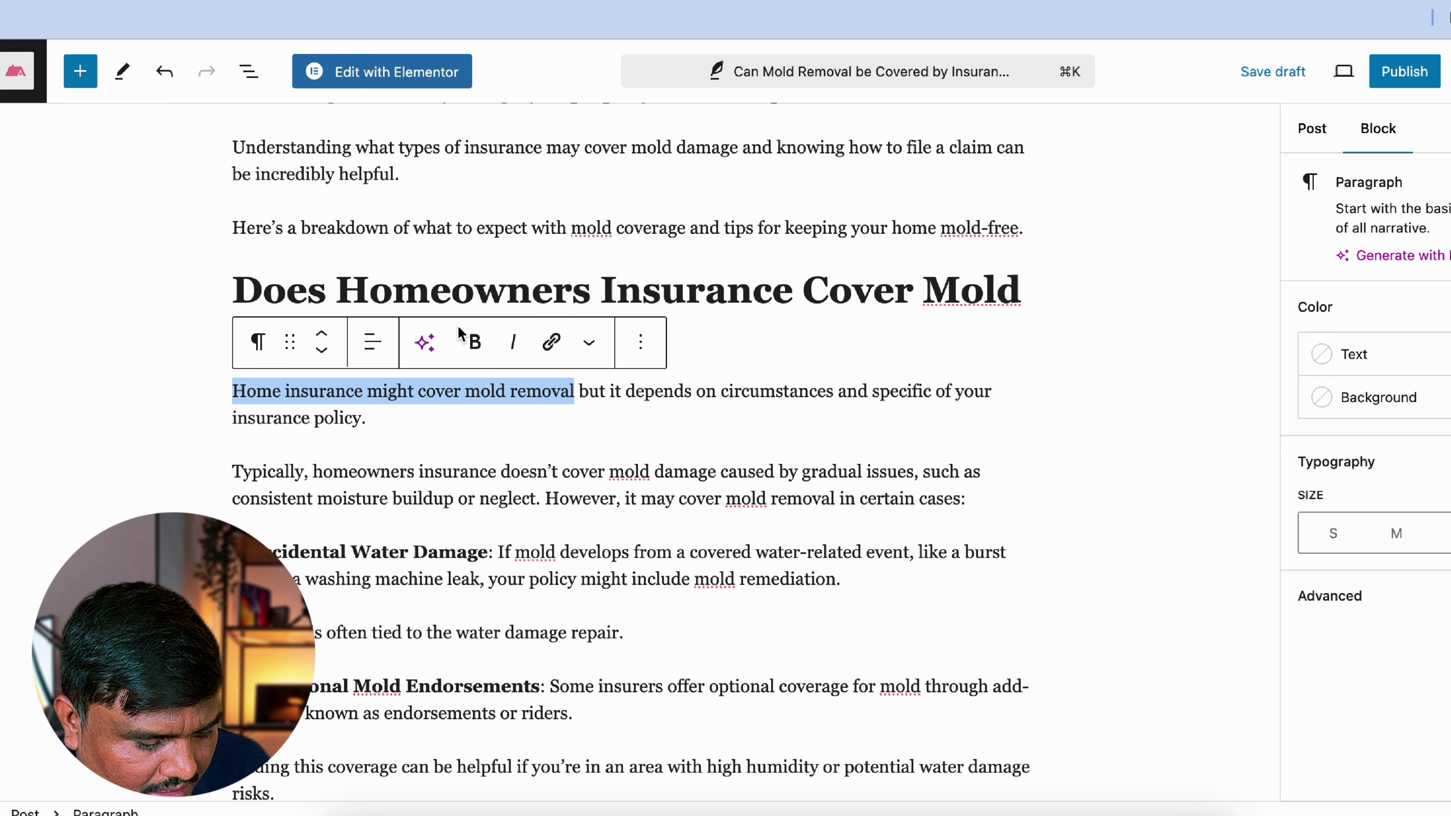
{"action": "left_click", "coordinate": [475, 343]}
Review the remaining sections of the post down to the closing paragraph.
{"action": "scroll", "coordinate": [425, 628], "scroll_direction": "down", "scroll_amount": 2}
{"action": "scroll", "coordinate": [632, 231], "scroll_direction": "down", "scroll_amount": 10}
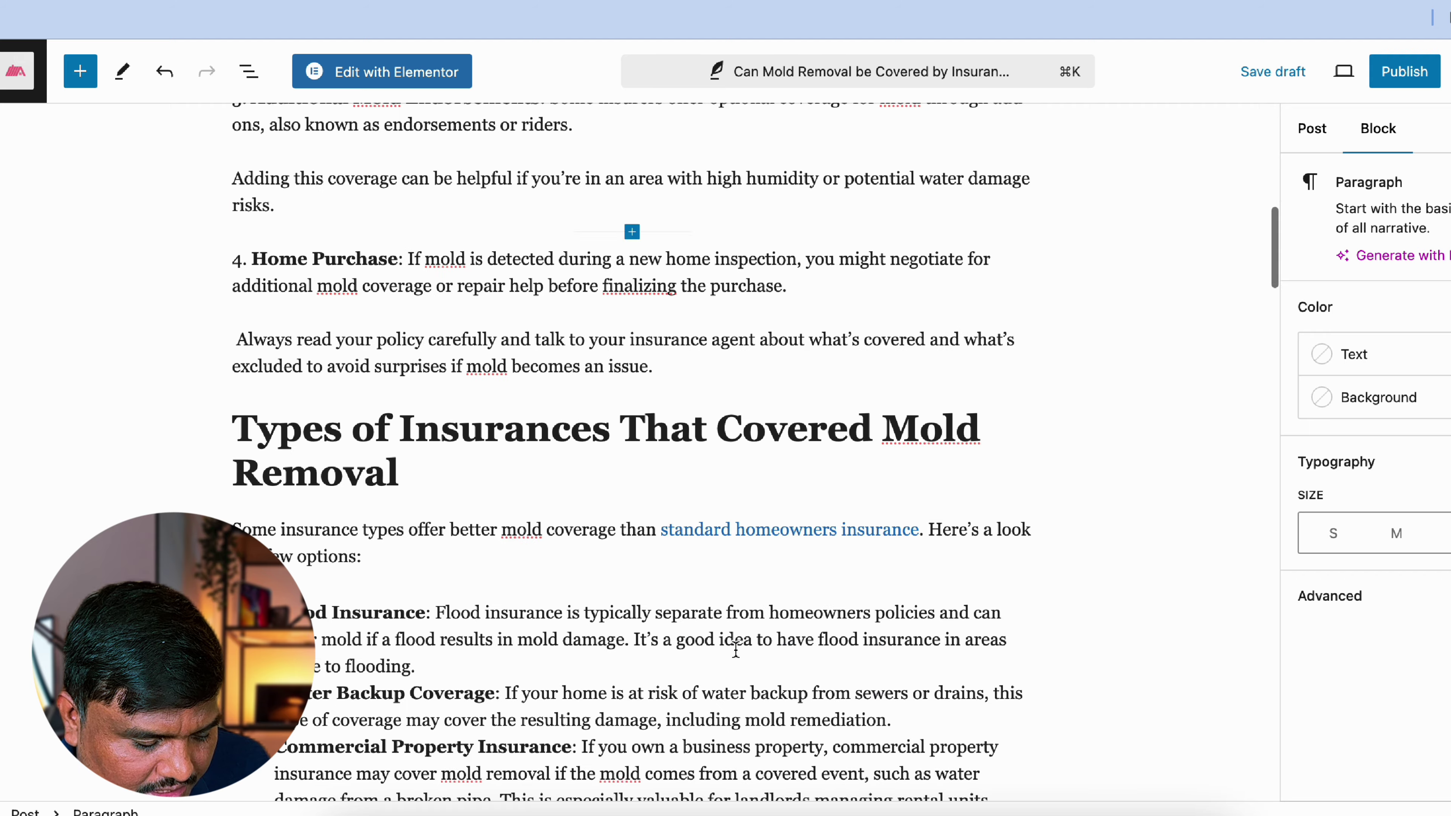
{"action": "scroll", "coordinate": [509, 526], "scroll_direction": "down", "scroll_amount": 9}
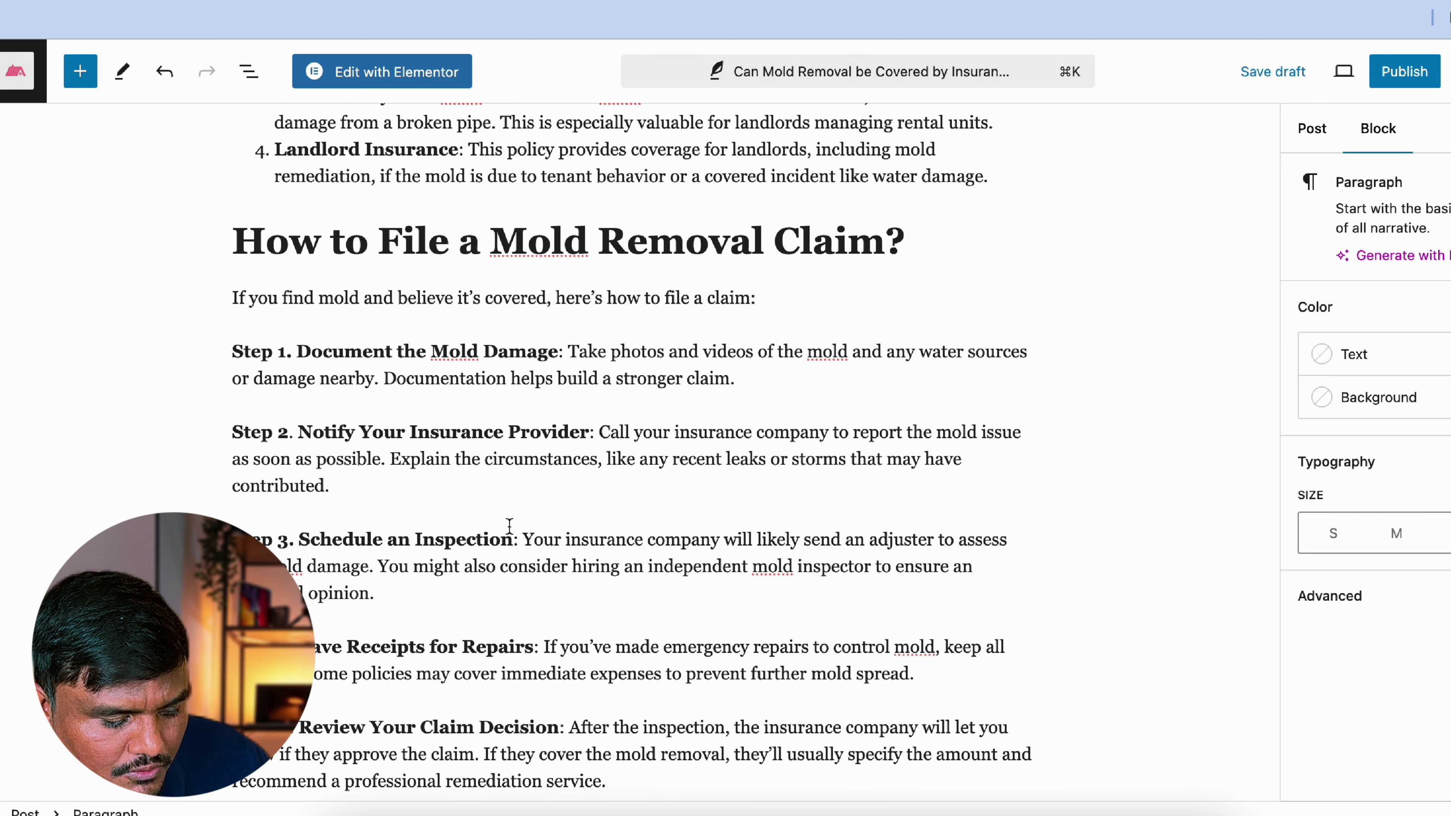
{"action": "scroll", "coordinate": [510, 526], "scroll_direction": "down", "scroll_amount": 7}
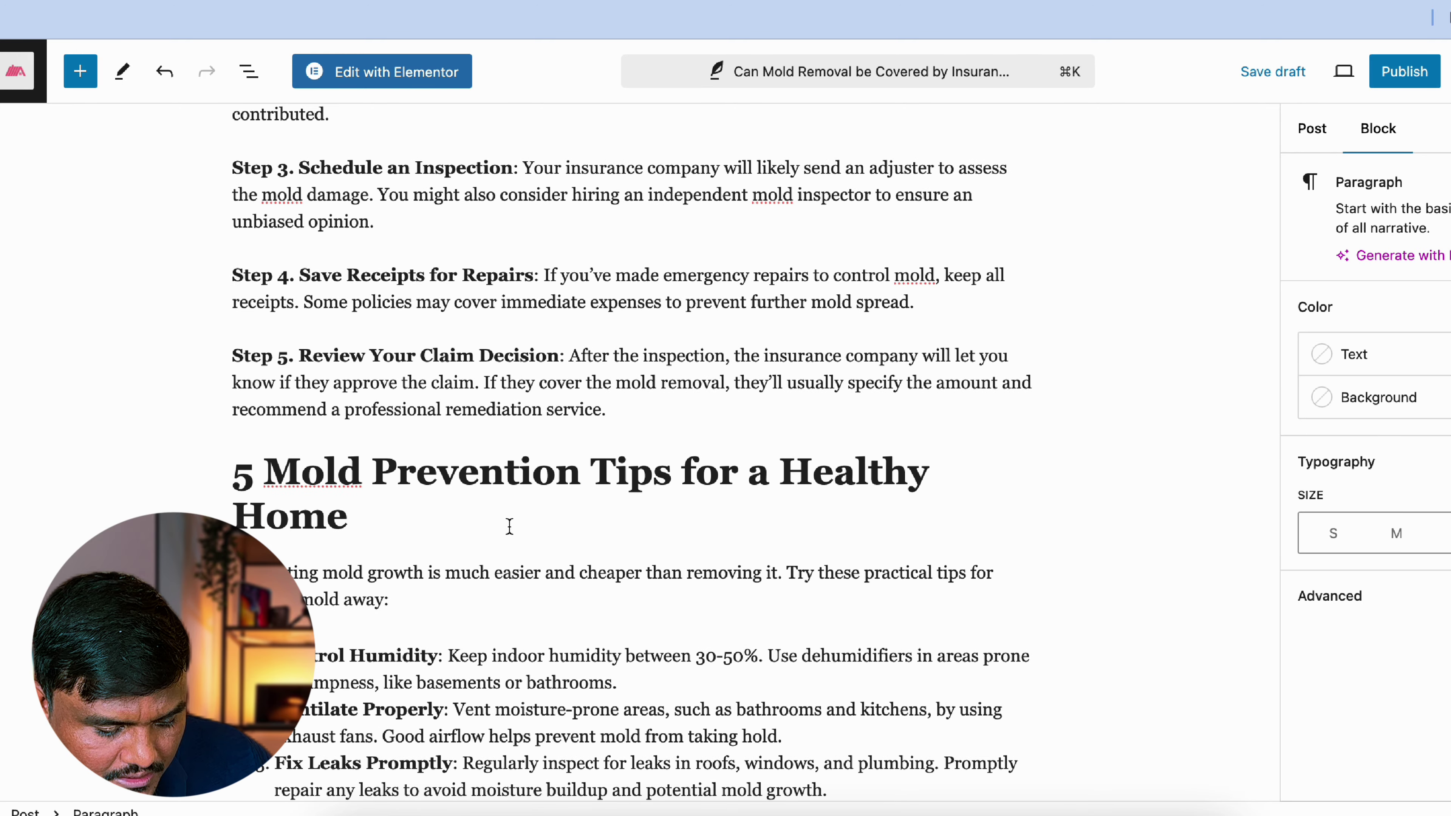
{"action": "scroll", "coordinate": [510, 526], "scroll_direction": "down", "scroll_amount": 1}
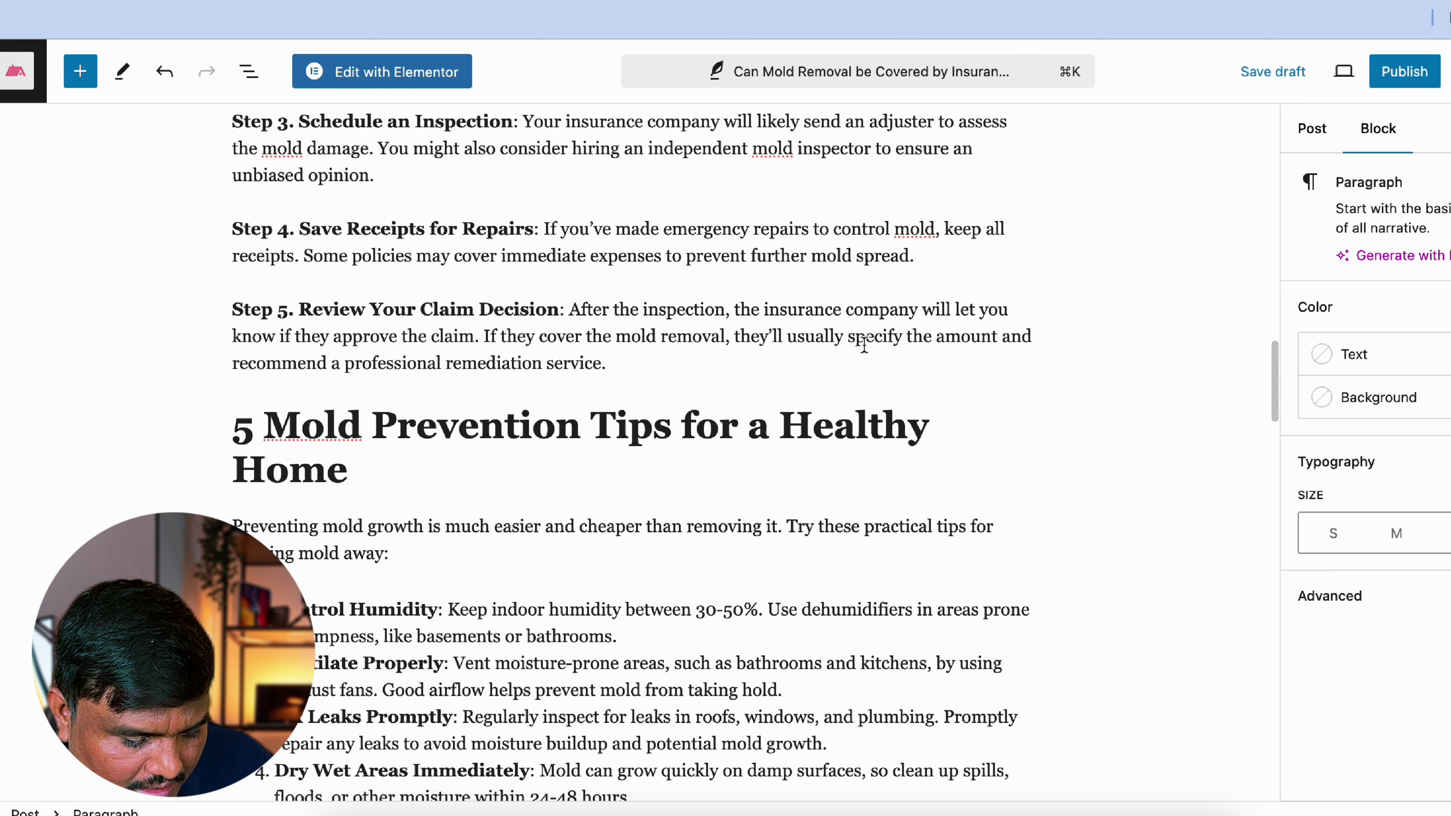
{"action": "scroll", "coordinate": [830, 407], "scroll_direction": "down", "scroll_amount": 3}
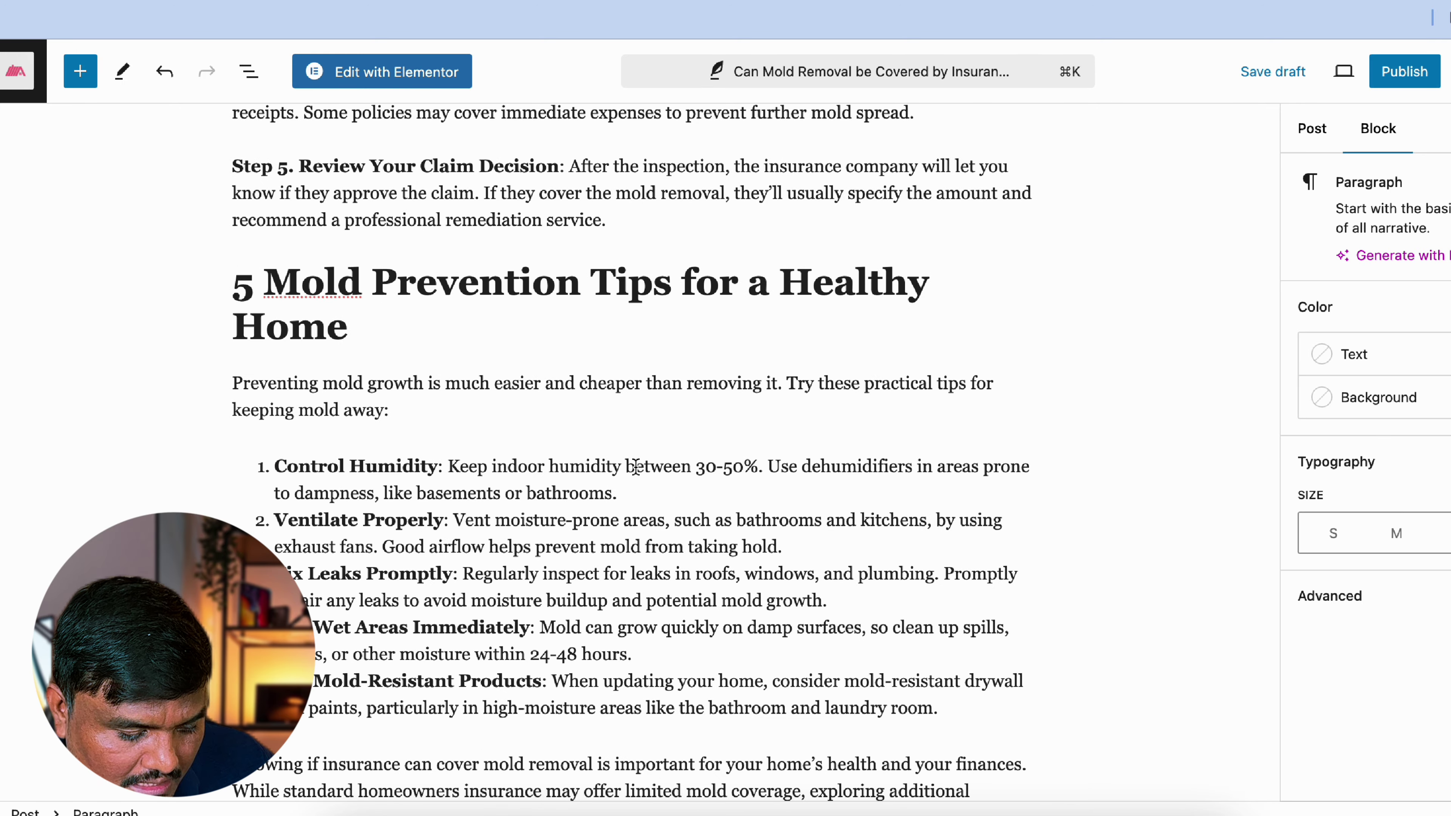
{"action": "scroll", "coordinate": [636, 466], "scroll_direction": "down", "scroll_amount": 3}
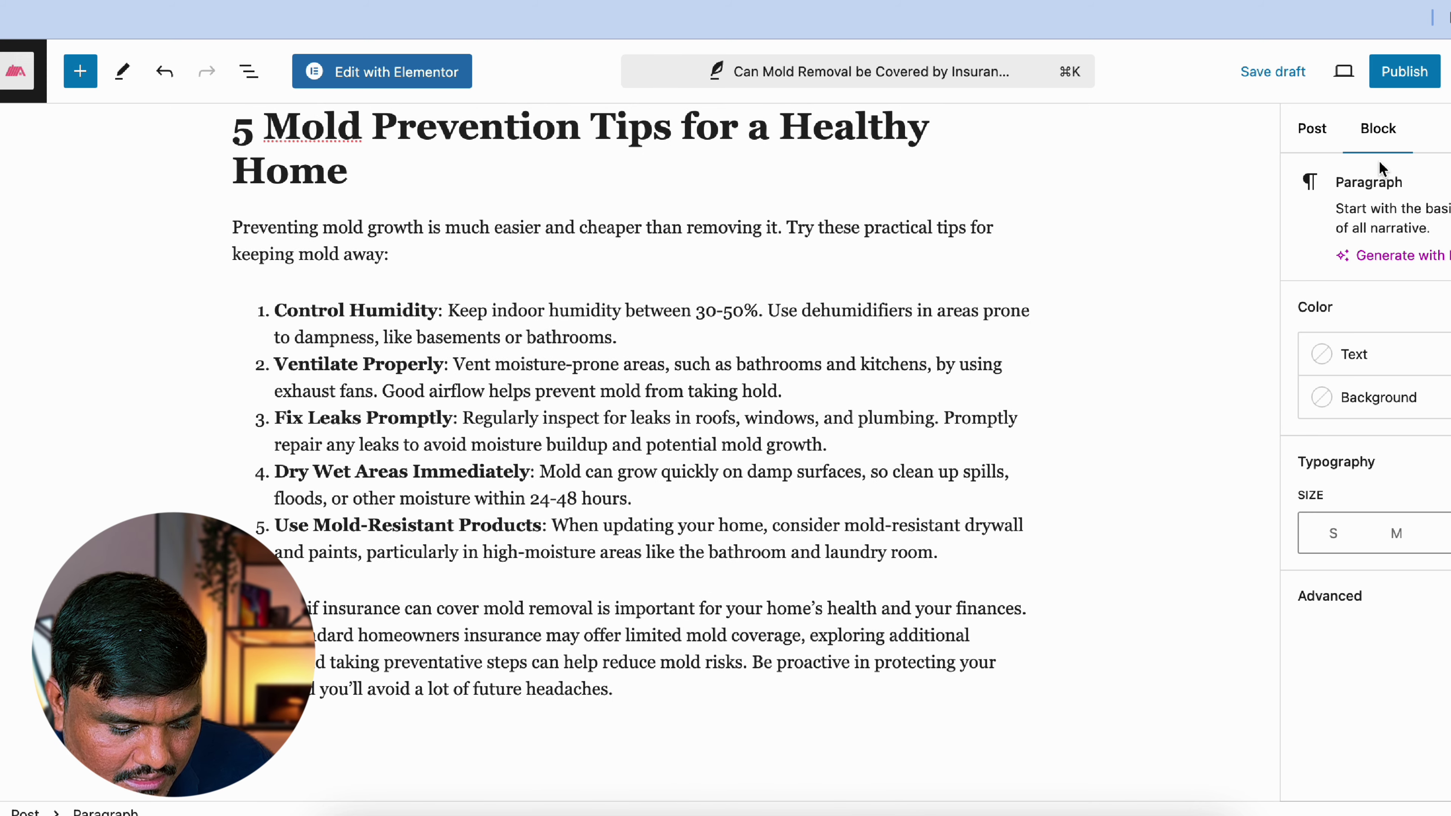
Examine the post settings, including the featured image, status, link and Yoast SEO ratings.
{"action": "left_click", "coordinate": [1328, 137]}
{"action": "scroll", "coordinate": [1340, 401], "scroll_direction": "down", "scroll_amount": 2}
{"action": "scroll", "coordinate": [1200, 645], "scroll_direction": "down", "scroll_amount": 6}
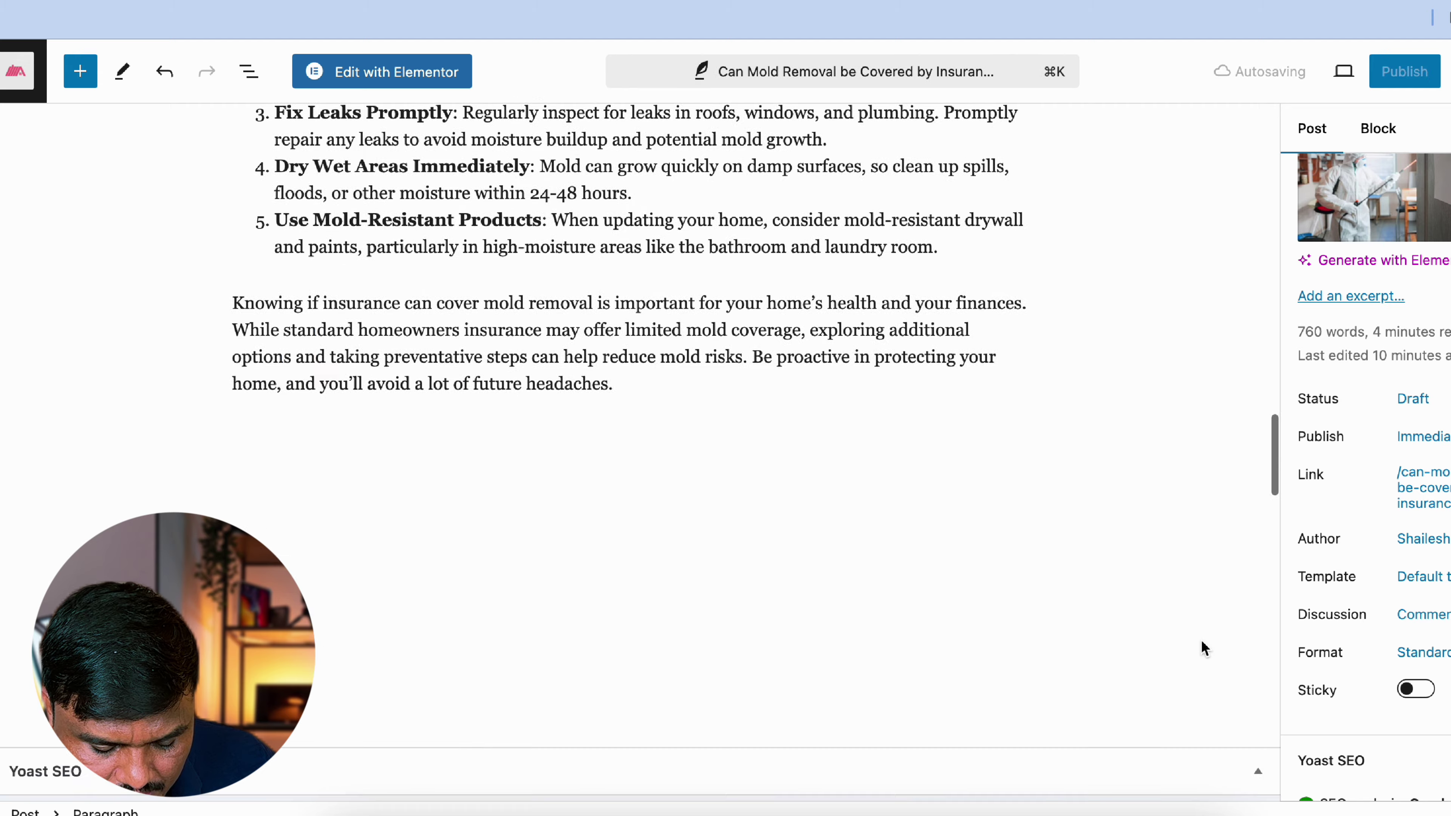
{"action": "scroll", "coordinate": [1199, 642], "scroll_direction": "down", "scroll_amount": 4}
{"action": "scroll", "coordinate": [1304, 653], "scroll_direction": "down", "scroll_amount": 6}
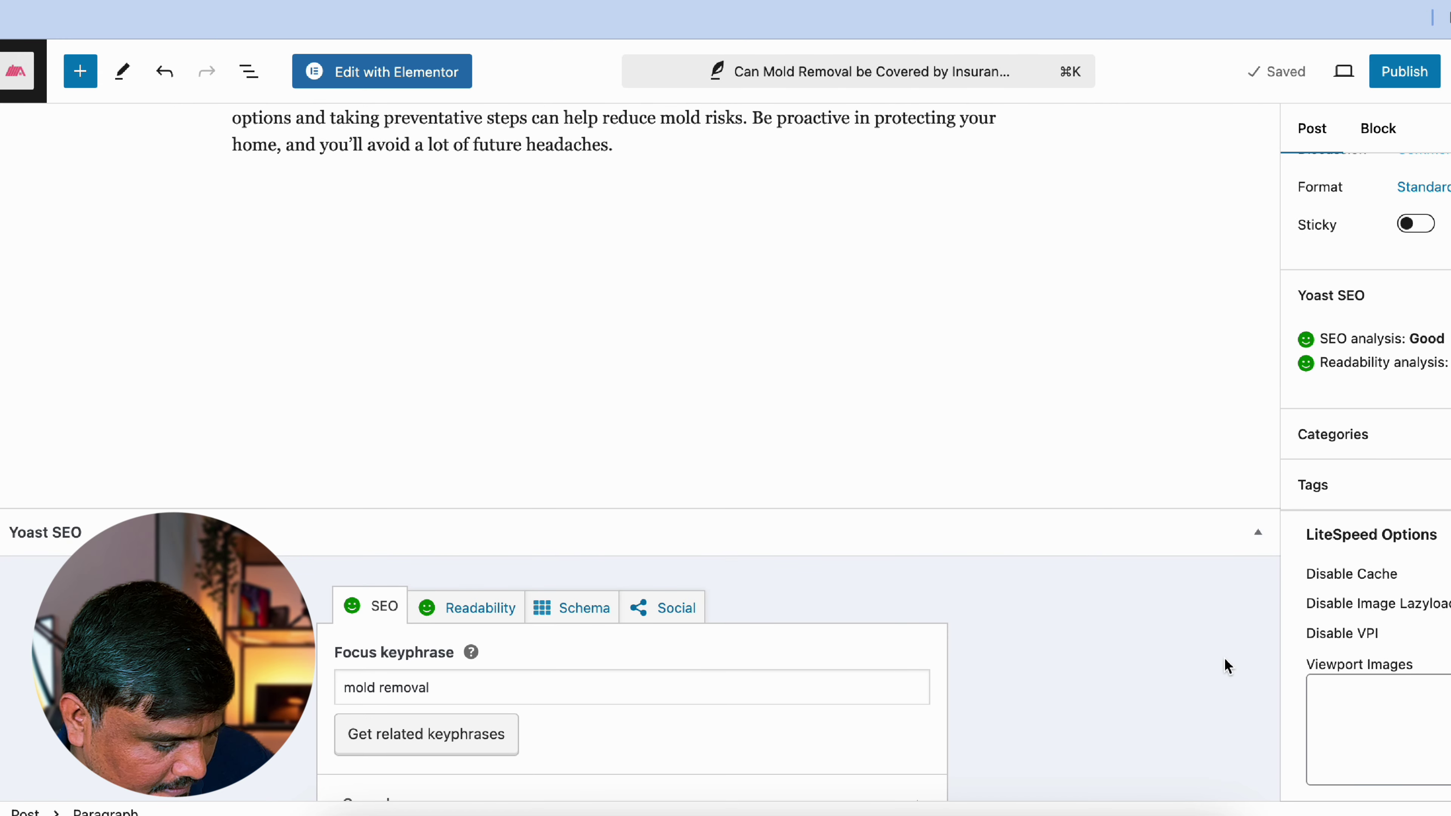
{"action": "scroll", "coordinate": [1150, 690], "scroll_direction": "up", "scroll_amount": 5}
{"action": "scroll", "coordinate": [1361, 366], "scroll_direction": "up", "scroll_amount": 9}
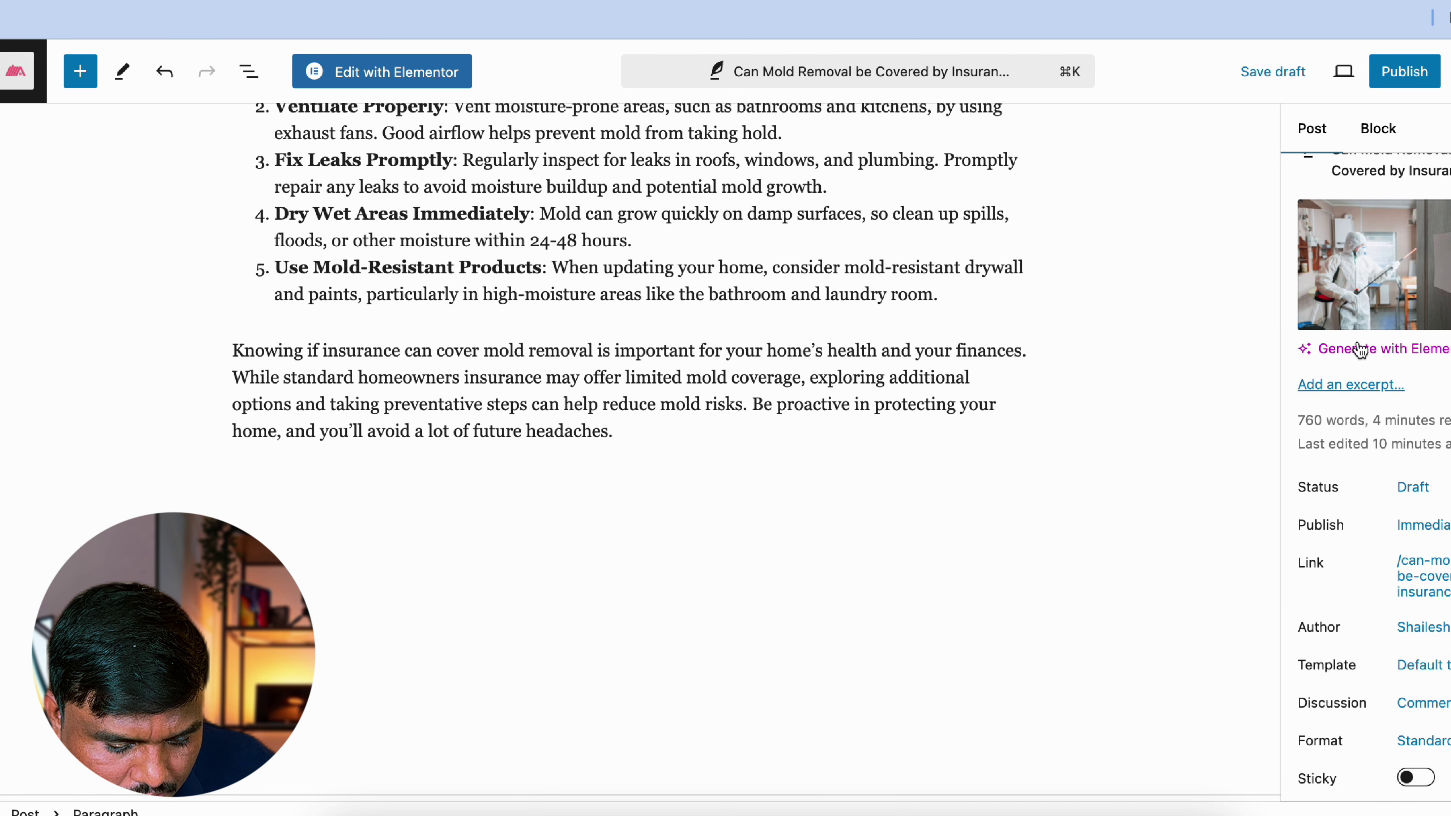
{"action": "scroll", "coordinate": [1360, 349], "scroll_direction": "up", "scroll_amount": 1}
{"action": "left_click", "coordinate": [1378, 128]}
{"action": "left_click", "coordinate": [1312, 128]}
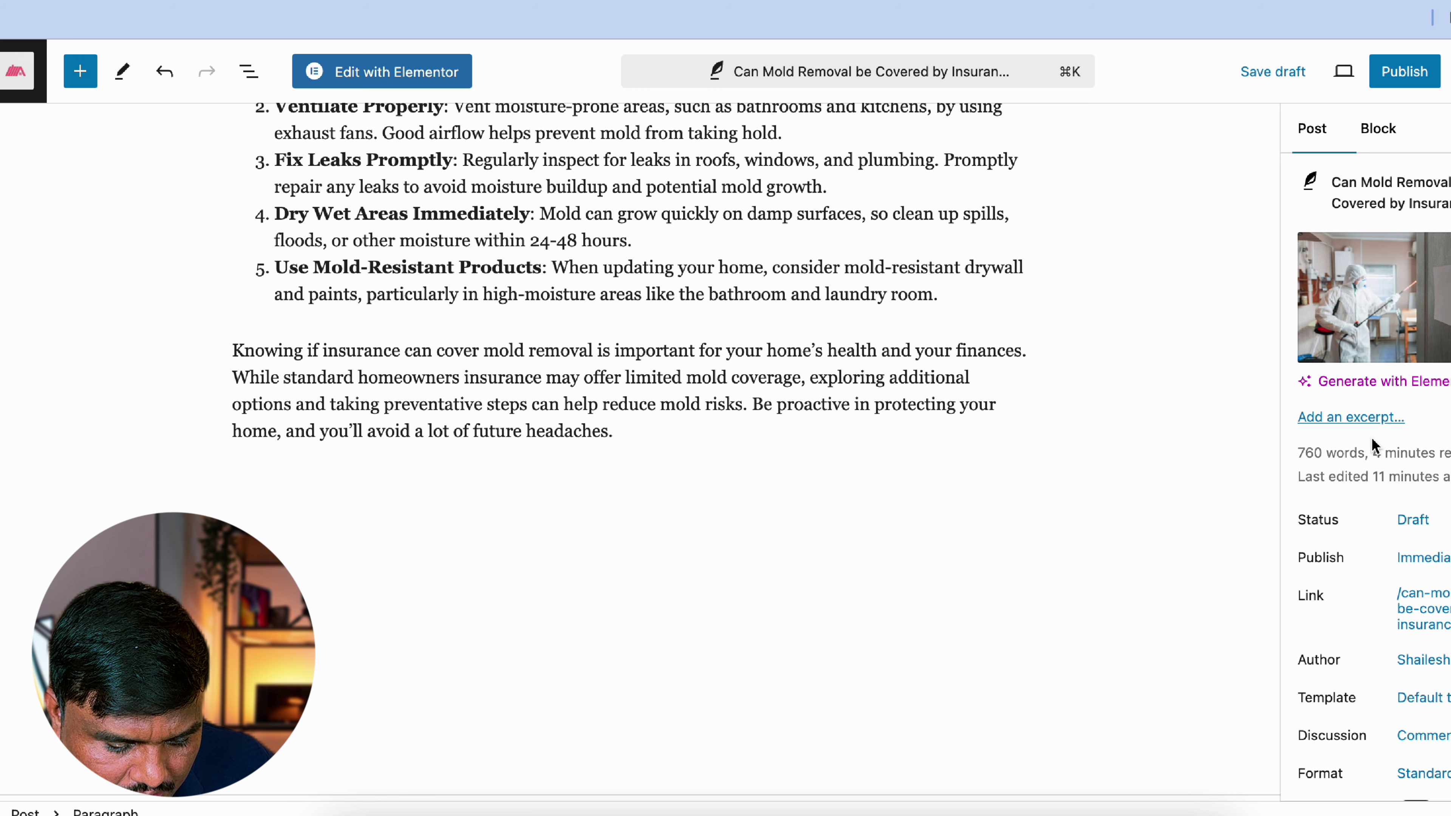
Remove the post from the Blog category and assign it to the Mold Removal category.
{"action": "scroll", "coordinate": [1372, 443], "scroll_direction": "down", "scroll_amount": 2}
{"action": "scroll", "coordinate": [1371, 444], "scroll_direction": "up", "scroll_amount": 2}
{"action": "scroll", "coordinate": [1371, 443], "scroll_direction": "down", "scroll_amount": 7}
{"action": "scroll", "coordinate": [1372, 445], "scroll_direction": "up", "scroll_amount": 4}
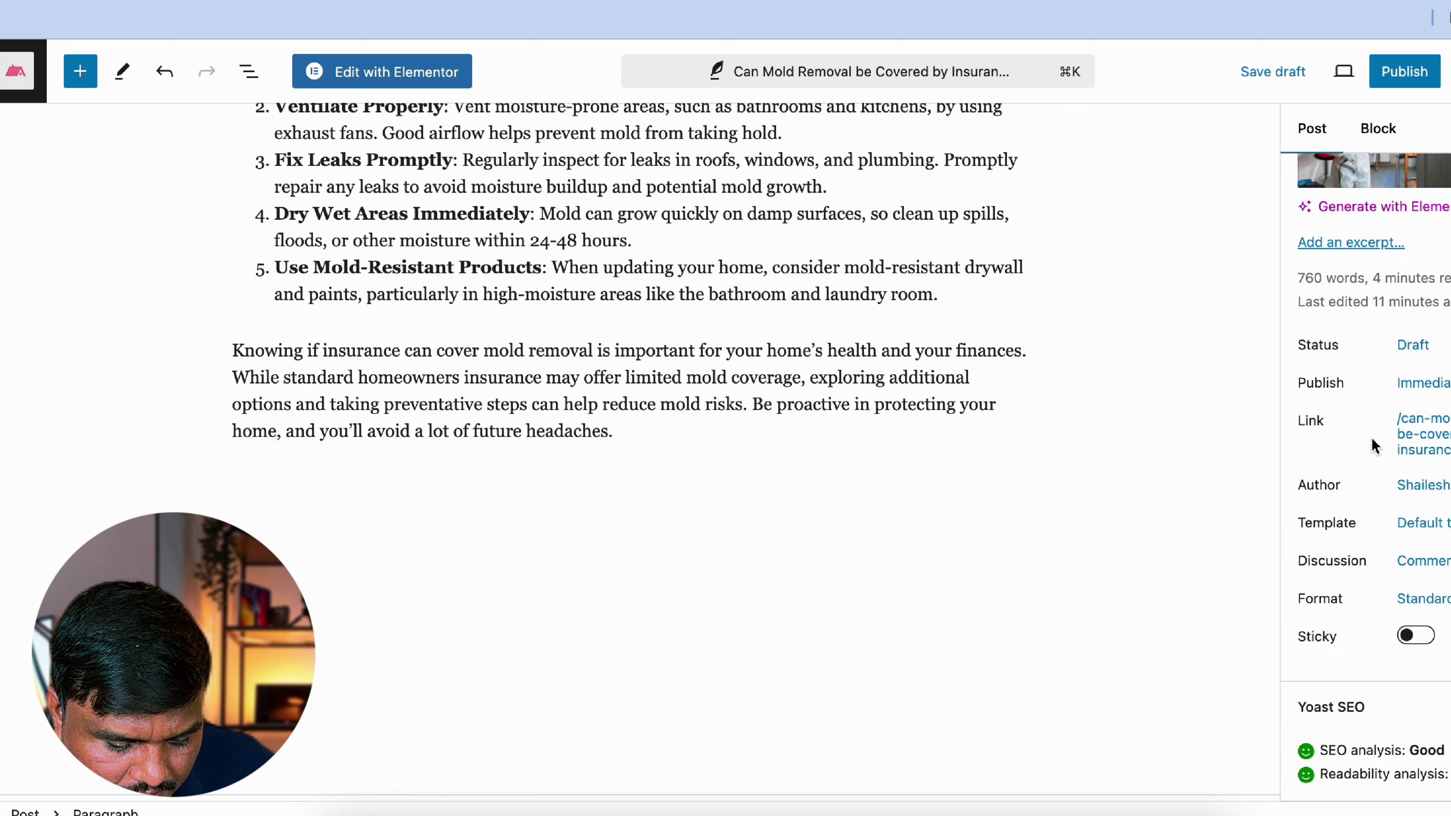
{"action": "scroll", "coordinate": [1374, 440], "scroll_direction": "down", "scroll_amount": 7}
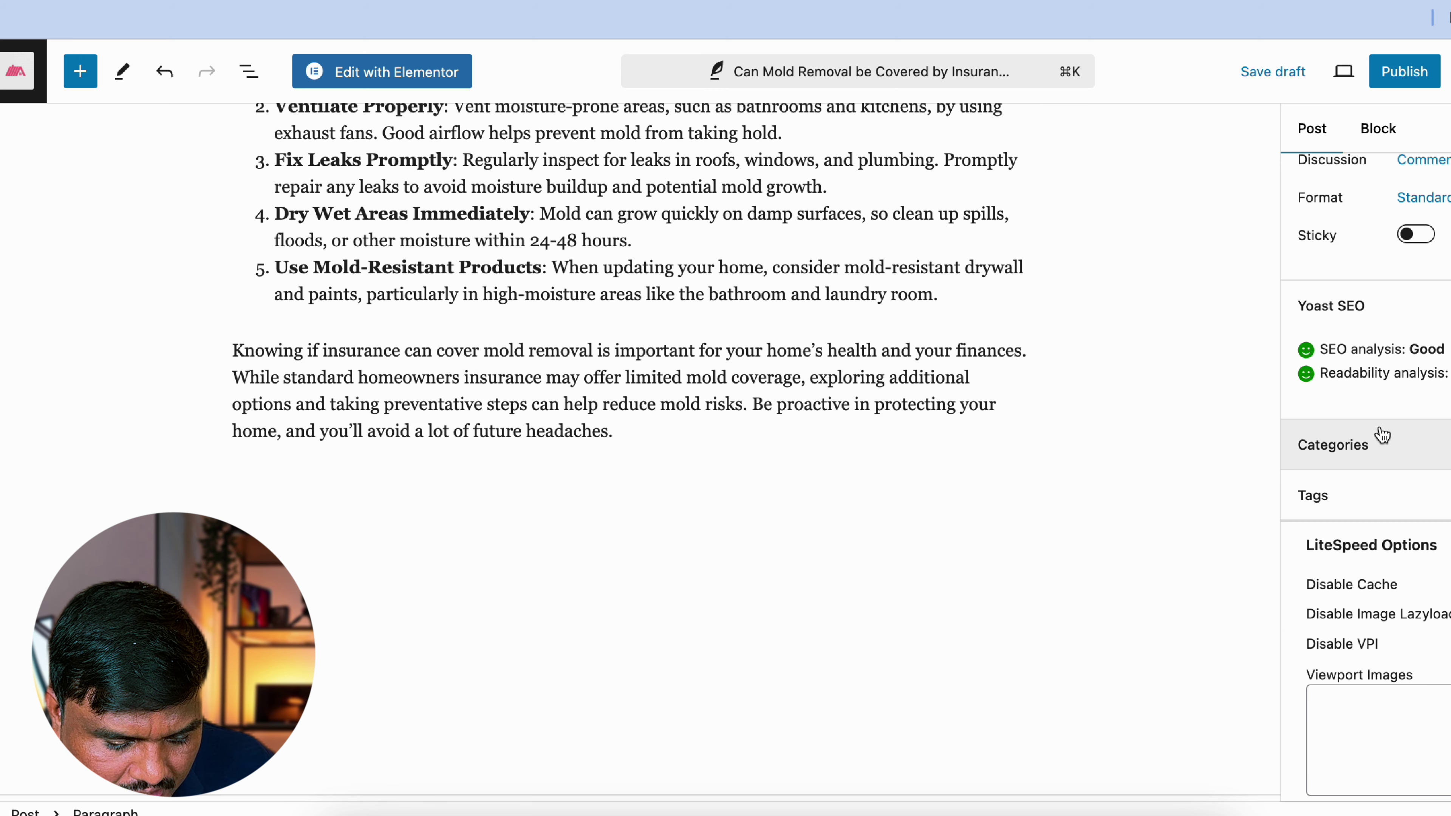
{"action": "left_click", "coordinate": [1368, 463]}
{"action": "scroll", "coordinate": [1330, 603], "scroll_direction": "down", "scroll_amount": 3}
{"action": "scroll", "coordinate": [1330, 604], "scroll_direction": "up", "scroll_amount": 1}
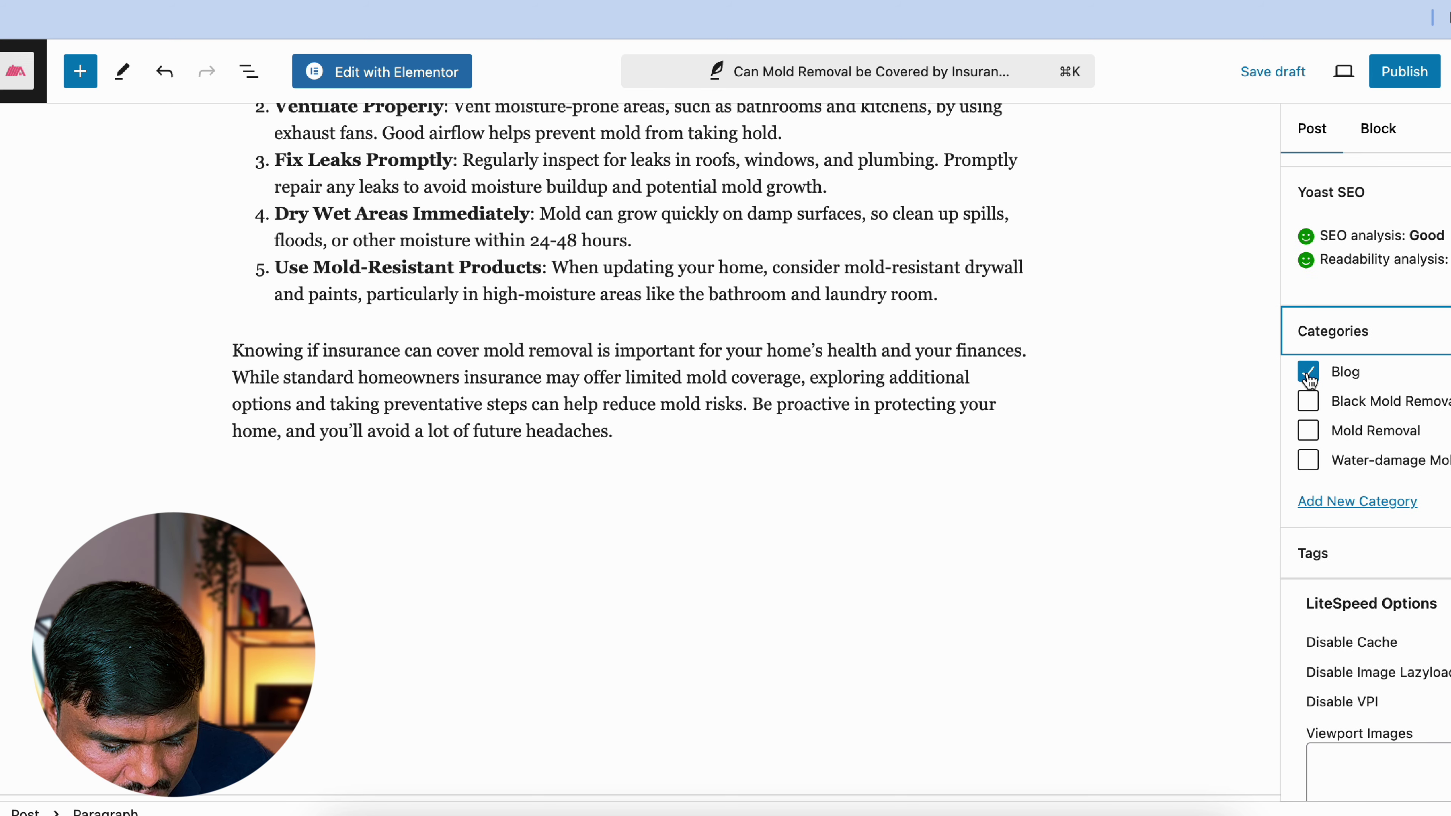
{"action": "left_click", "coordinate": [1308, 372]}
{"action": "left_click", "coordinate": [1308, 430]}
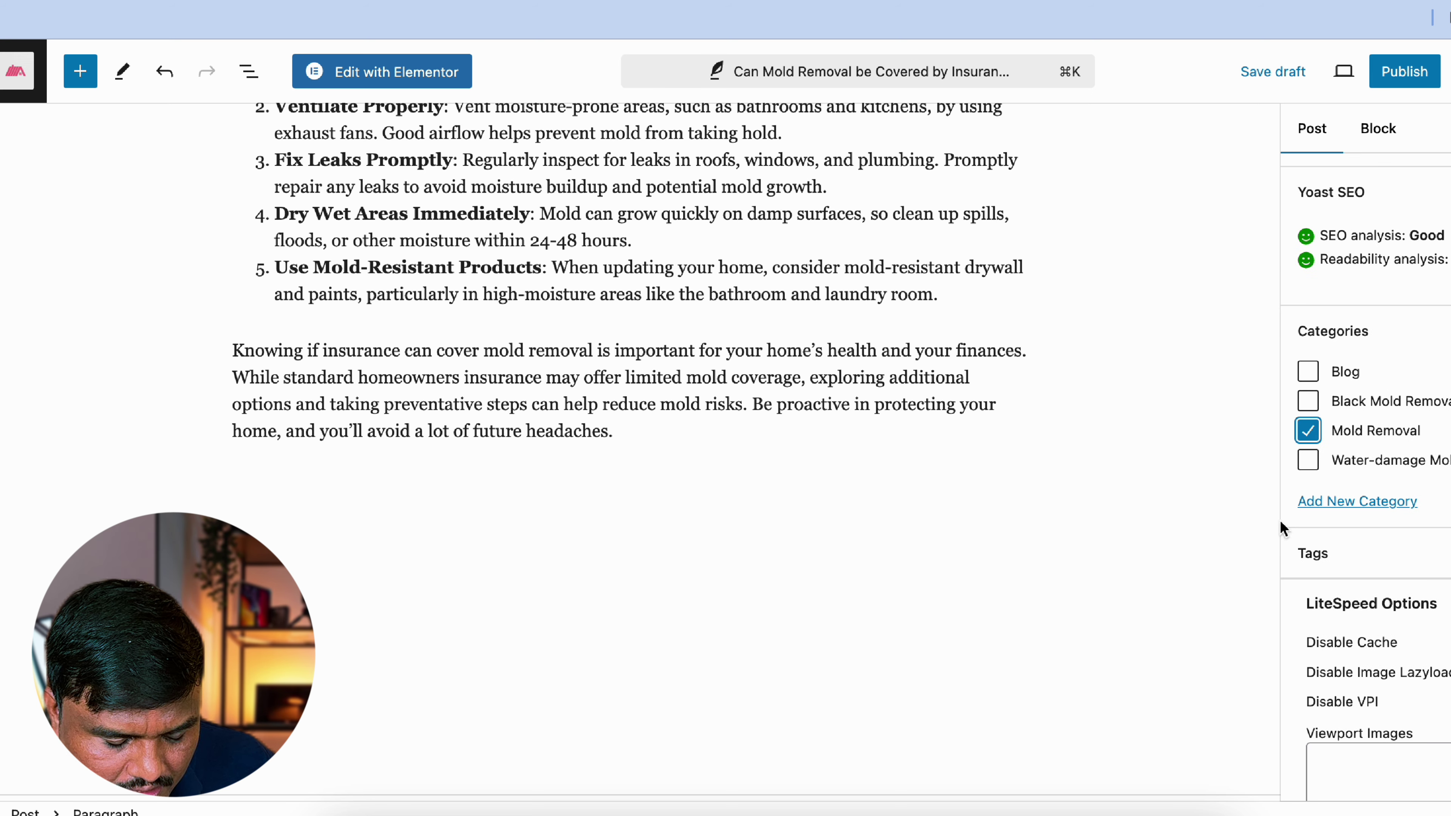
Bold "types of insurance may cover mold damage" in the second introduction paragraph.
{"action": "scroll", "coordinate": [1029, 550], "scroll_direction": "up", "scroll_amount": 20}
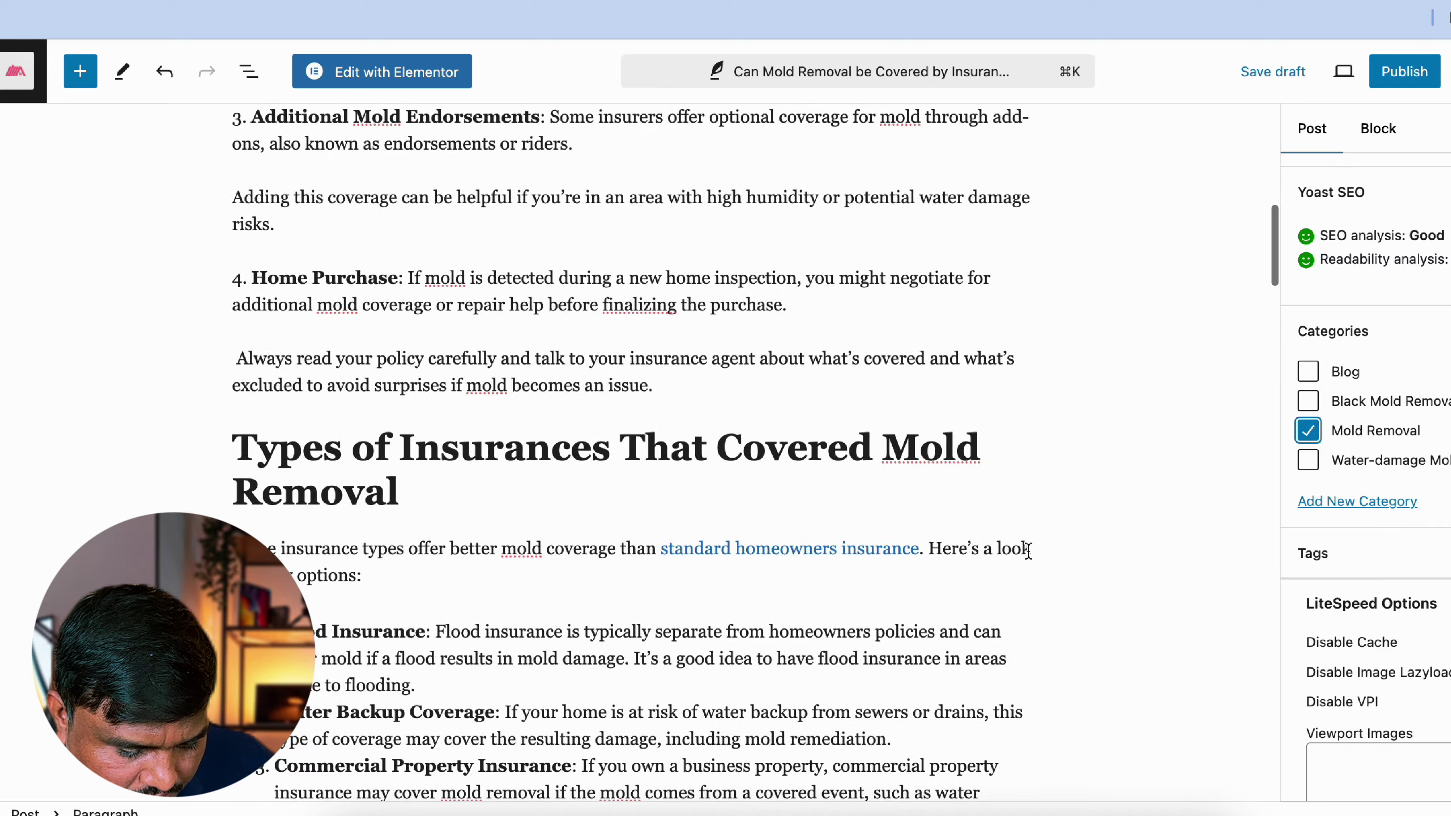
{"action": "triple_click", "coordinate": [875, 518]}
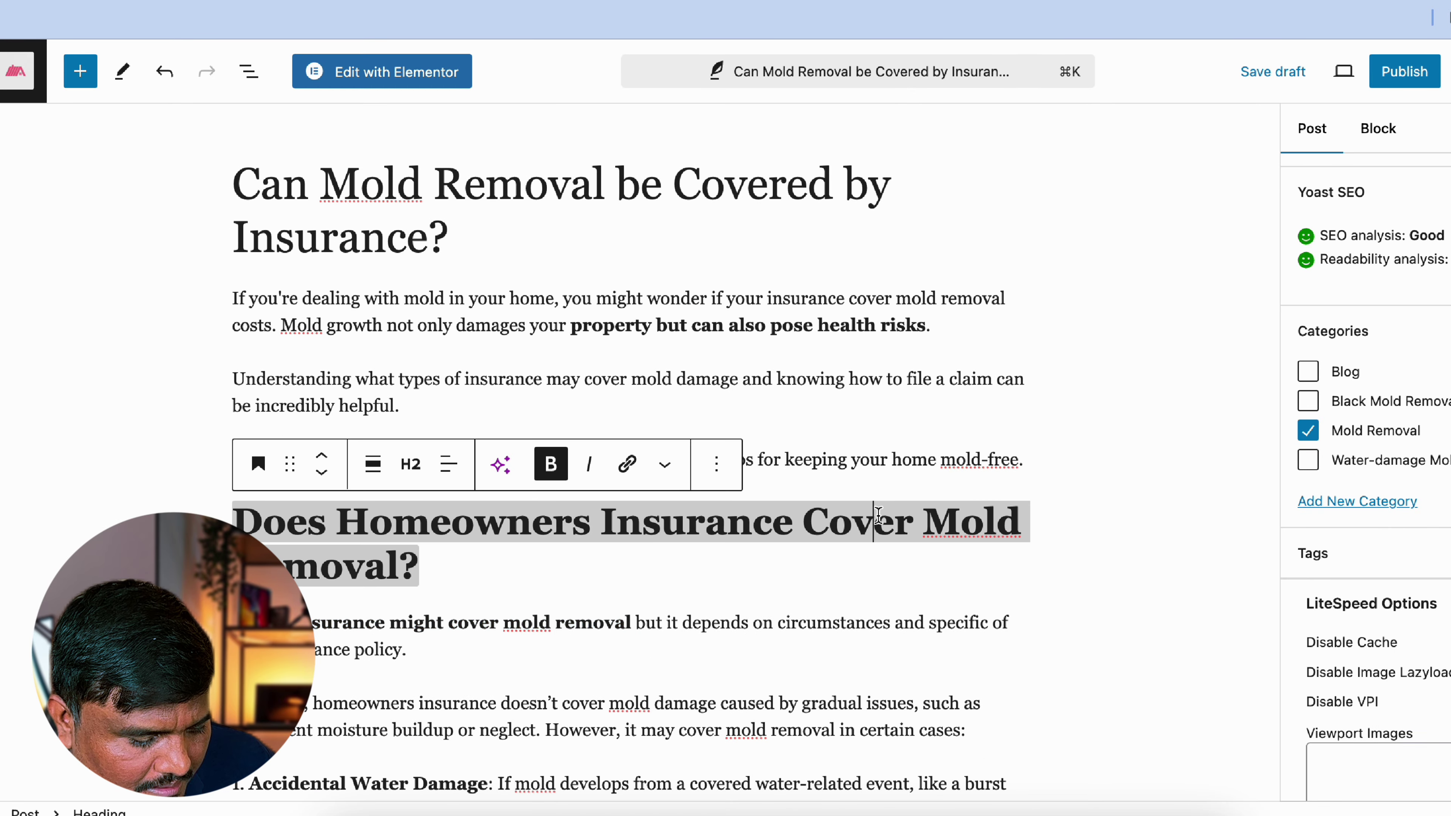
{"action": "left_click", "coordinate": [587, 399]}
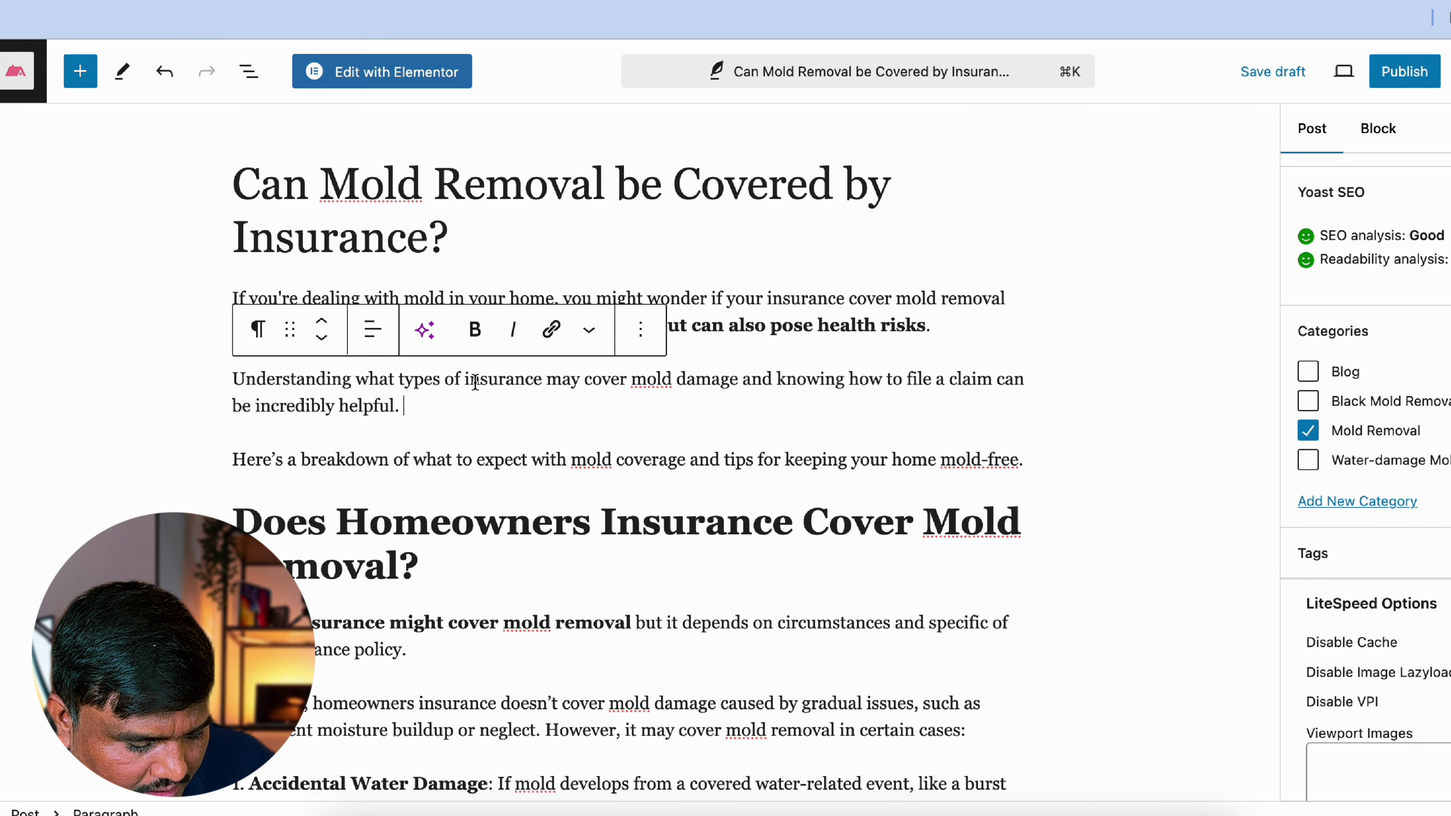
{"action": "left_click_drag", "start_coordinate": [465, 380], "coordinate": [562, 380]}
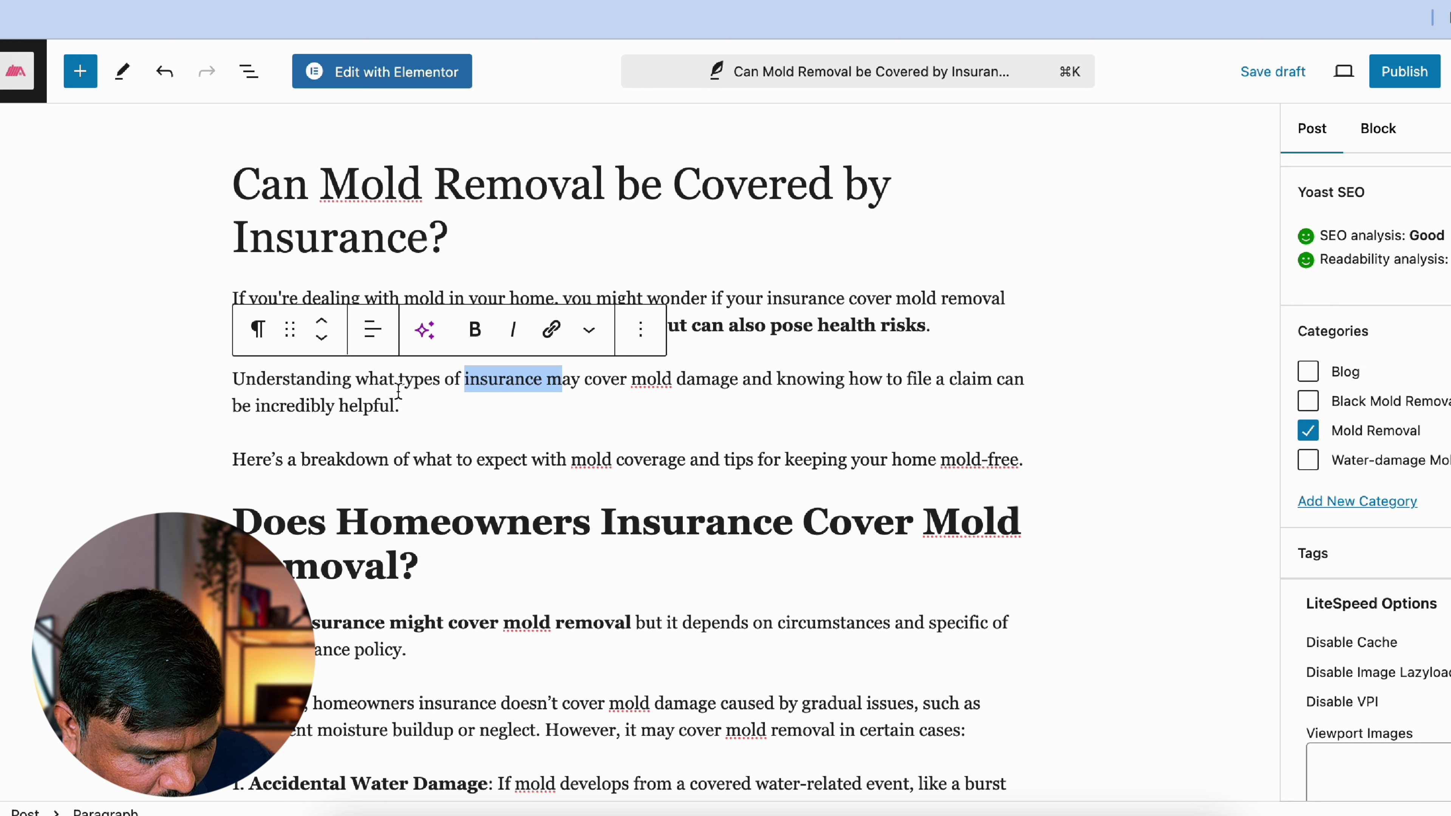
{"action": "left_click_drag", "start_coordinate": [399, 379], "coordinate": [738, 380]}
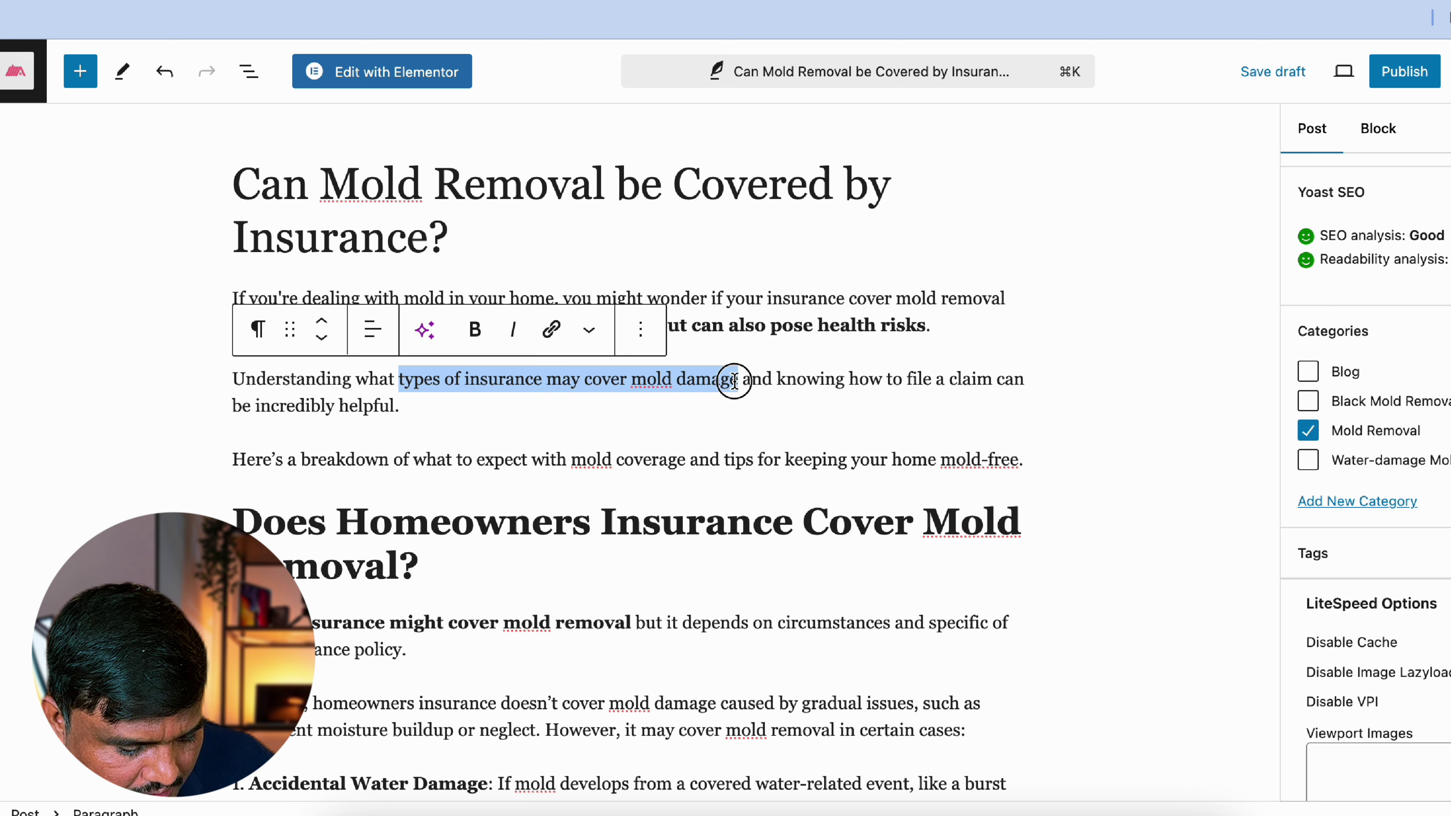
{"action": "left_click", "coordinate": [483, 330]}
{"action": "triple_click", "coordinate": [572, 522]}
Publish the post "Can Mold Removal be Covered by Insurance?".
{"action": "scroll", "coordinate": [817, 492], "scroll_direction": "down", "scroll_amount": 20}
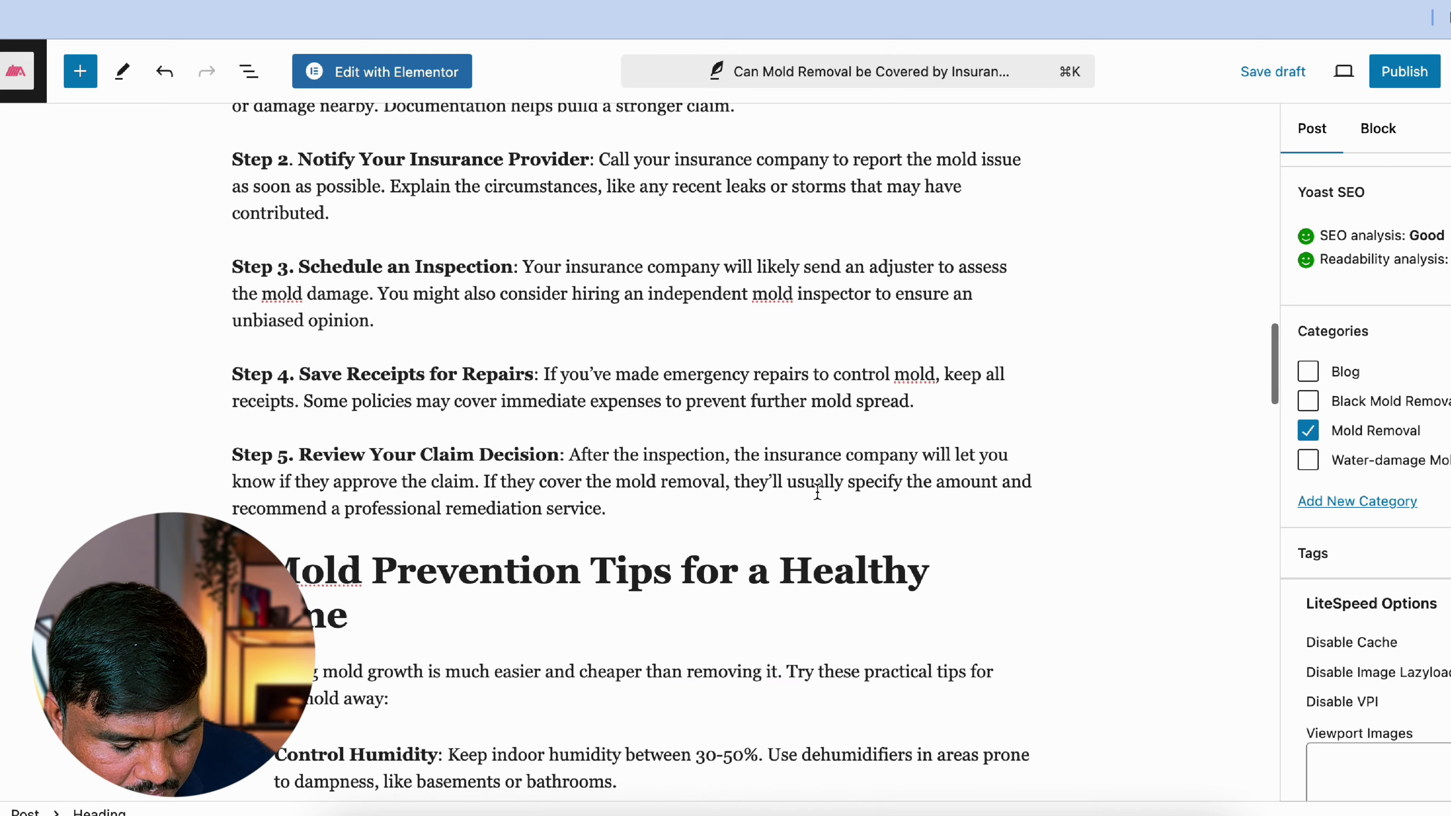
{"action": "scroll", "coordinate": [817, 492], "scroll_direction": "up", "scroll_amount": 10}
{"action": "left_click", "coordinate": [1402, 71]}
{"action": "left_click", "coordinate": [1398, 77]}
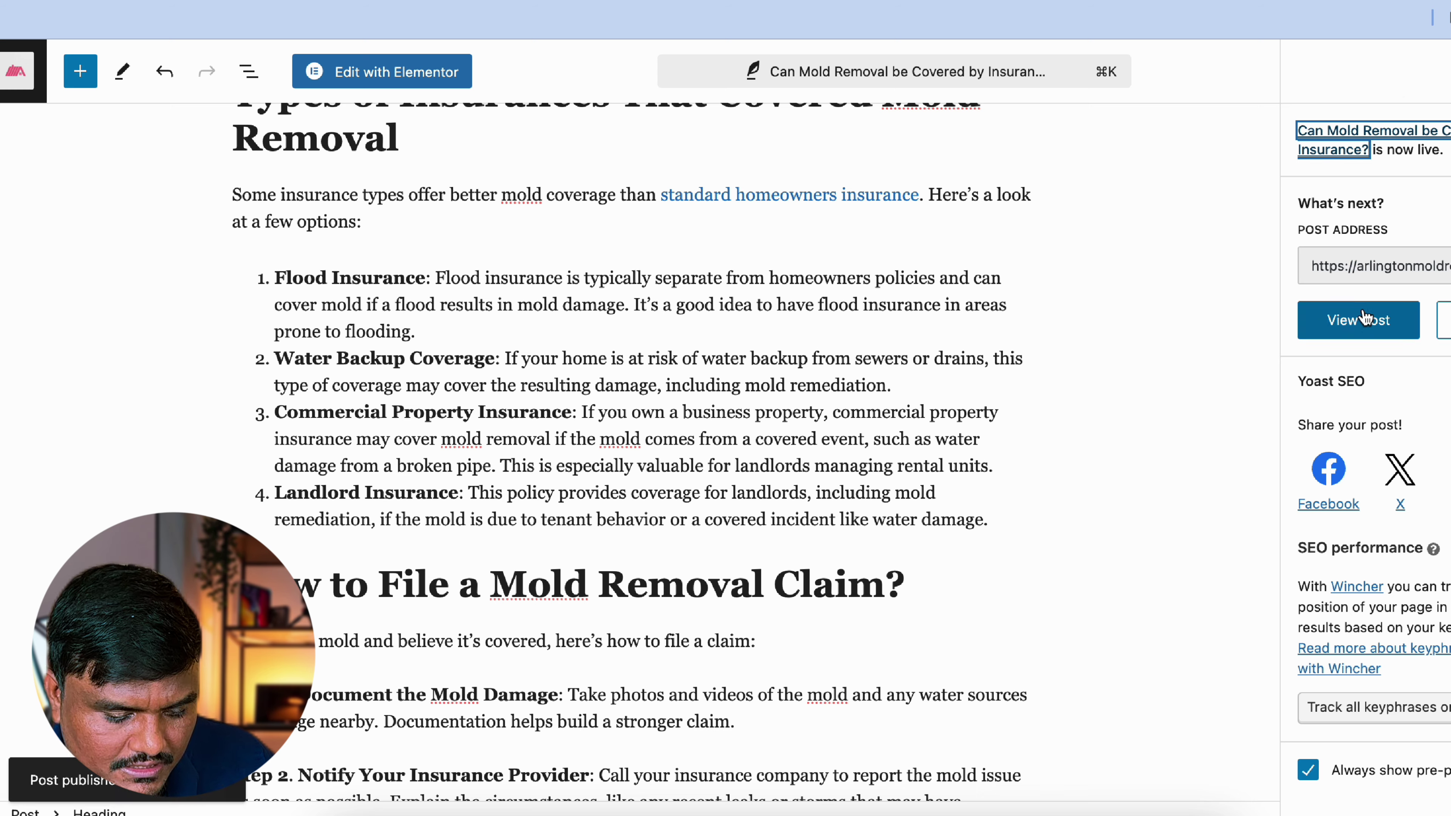
View the published post on the live site and check its content from the featured image to the closing paragraph.
{"action": "left_click", "coordinate": [1363, 319]}
{"action": "scroll", "coordinate": [307, 525], "scroll_direction": "down", "scroll_amount": 15}
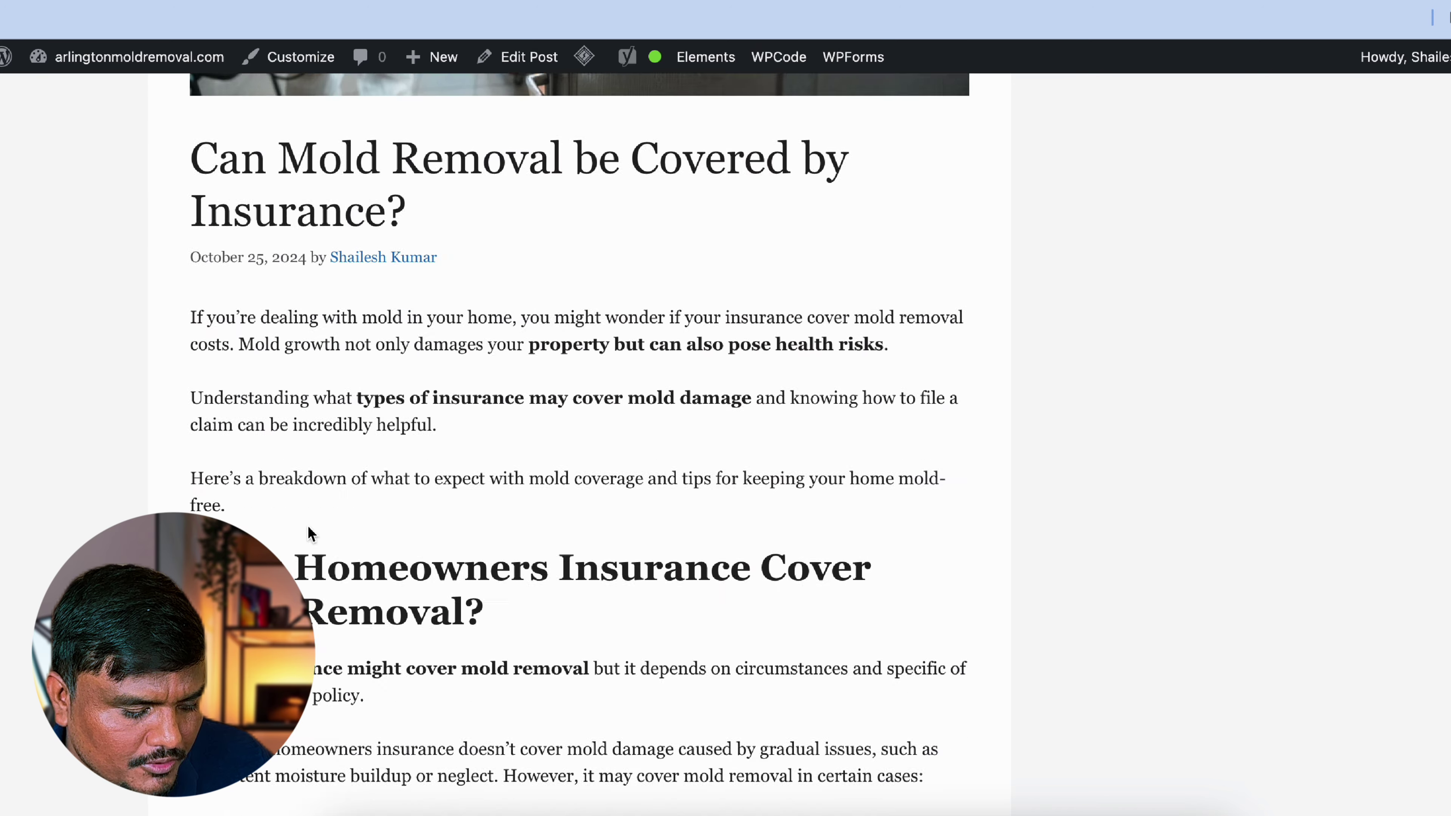
{"action": "scroll", "coordinate": [308, 526], "scroll_direction": "down", "scroll_amount": 10}
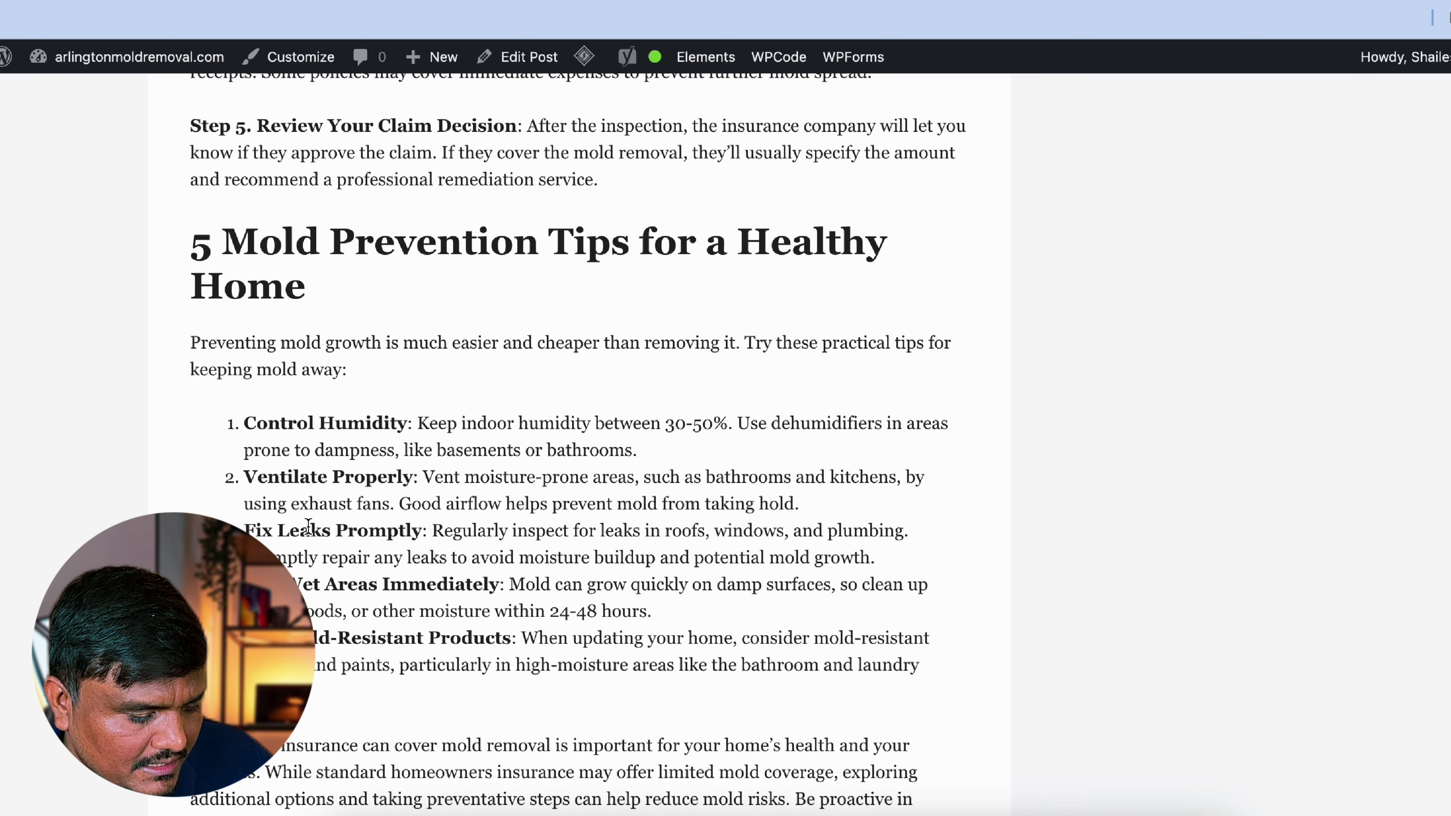
{"action": "scroll", "coordinate": [308, 526], "scroll_direction": "up", "scroll_amount": 20}
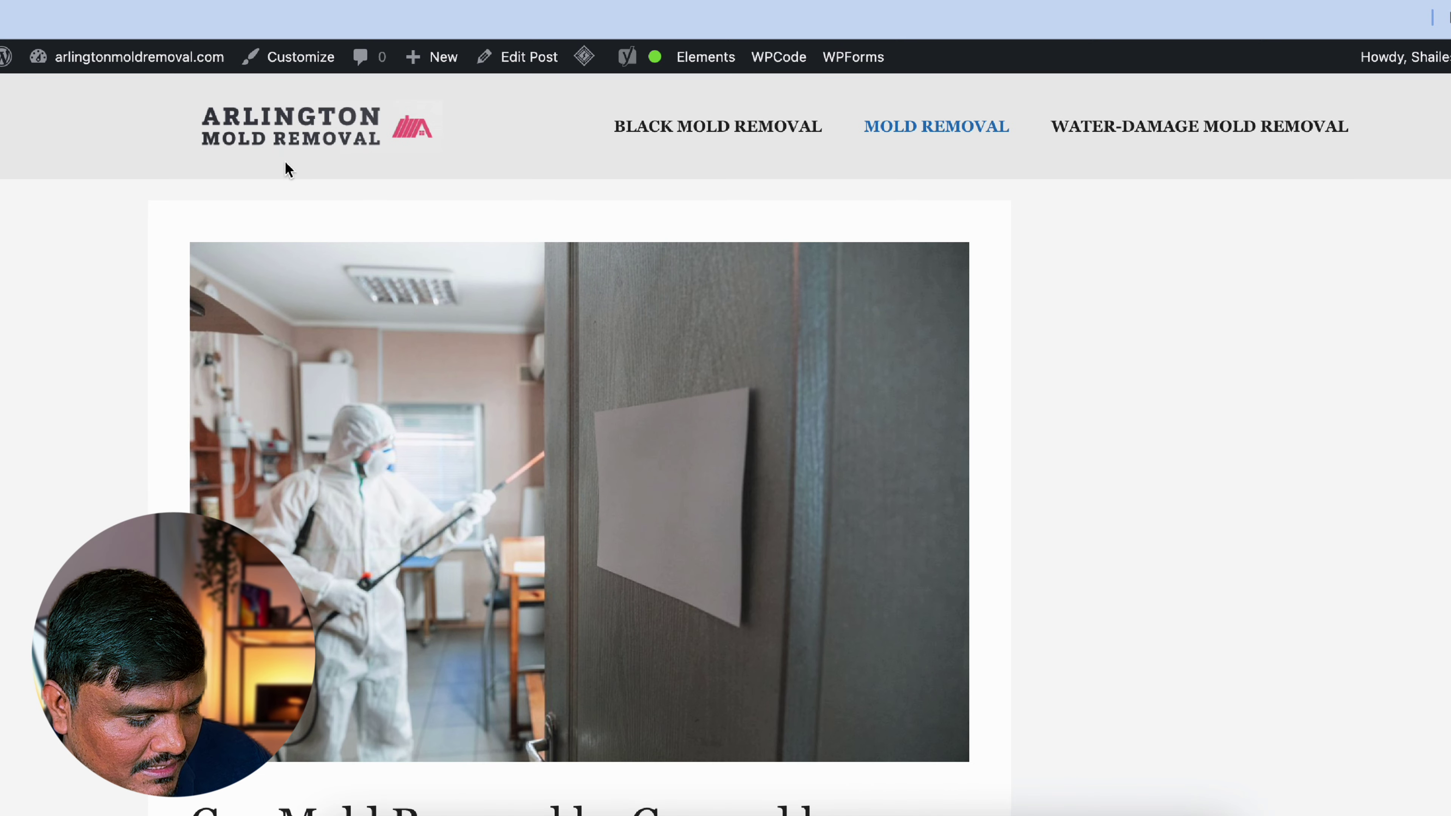
Go to the site's homepage and examine how the new post is listed, including its date, author, image and excerpt.
{"action": "left_click", "coordinate": [285, 155]}
{"action": "scroll", "coordinate": [179, 369], "scroll_direction": "down", "scroll_amount": 6}
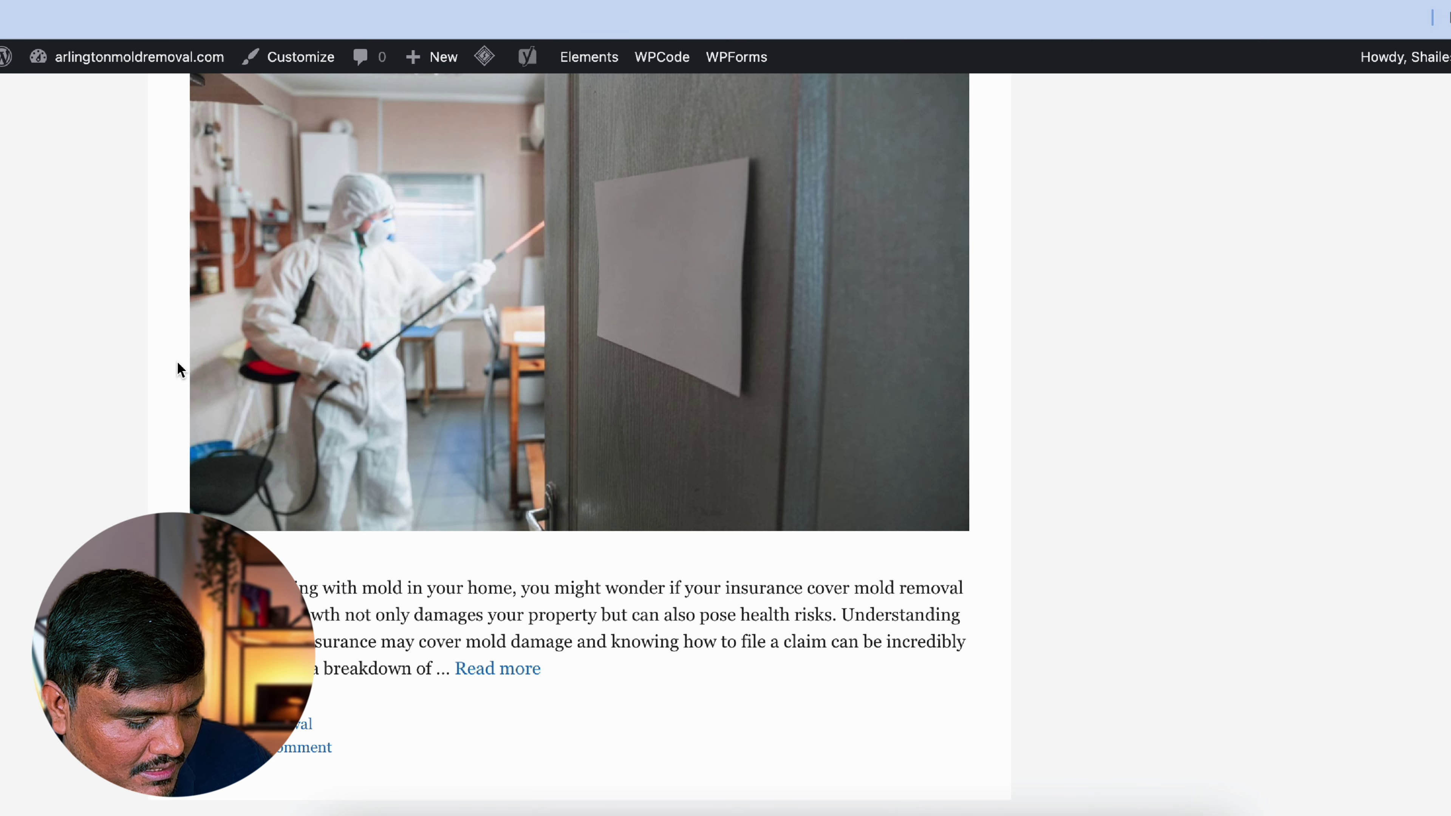
{"action": "scroll", "coordinate": [178, 369], "scroll_direction": "up", "scroll_amount": 3}
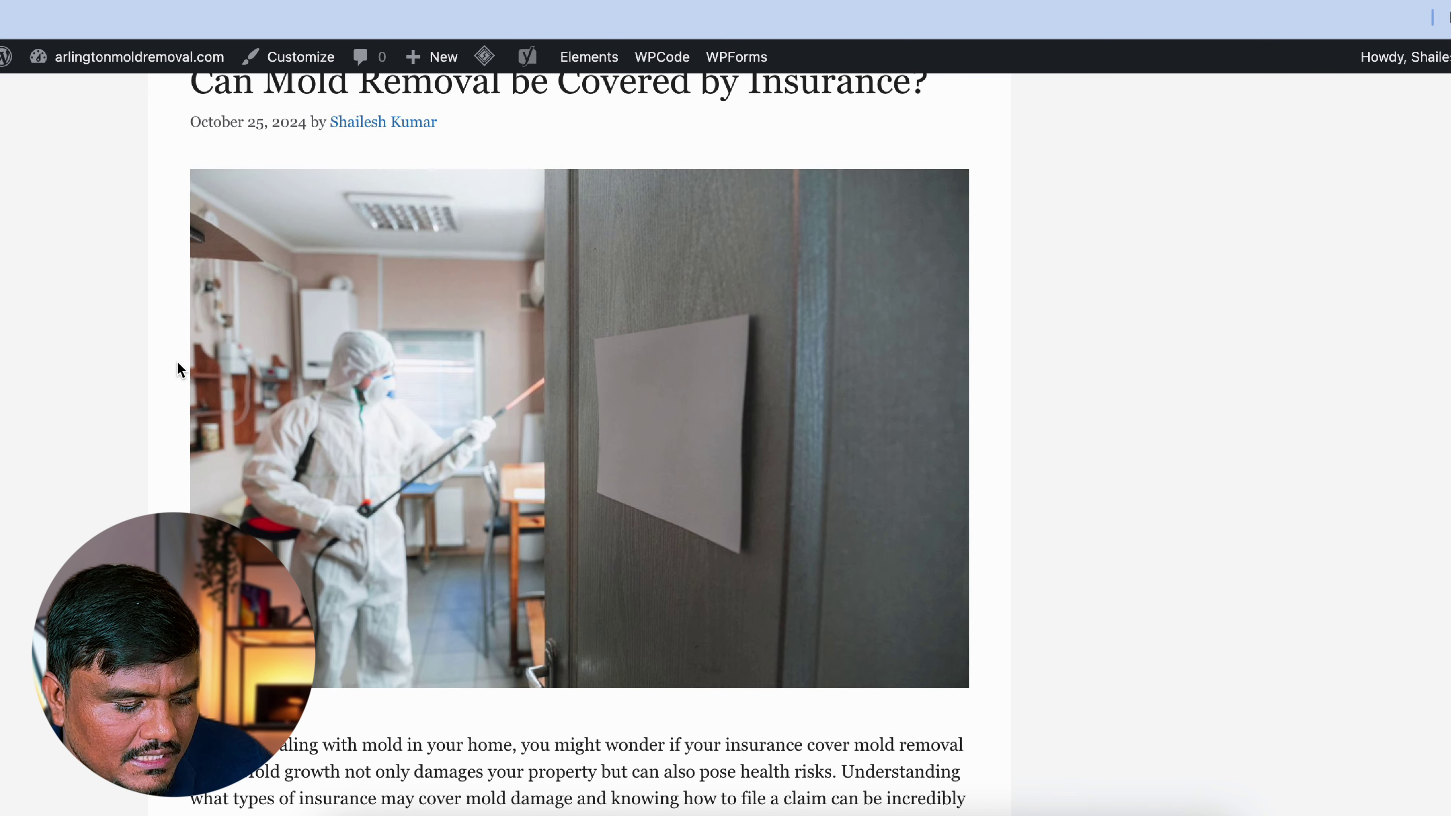
{"action": "triple_click", "coordinate": [217, 113]}
Open the blog layout settings in the theme customizer from the site's dashboard.
{"action": "mouse_move", "coordinate": [111, 57]}
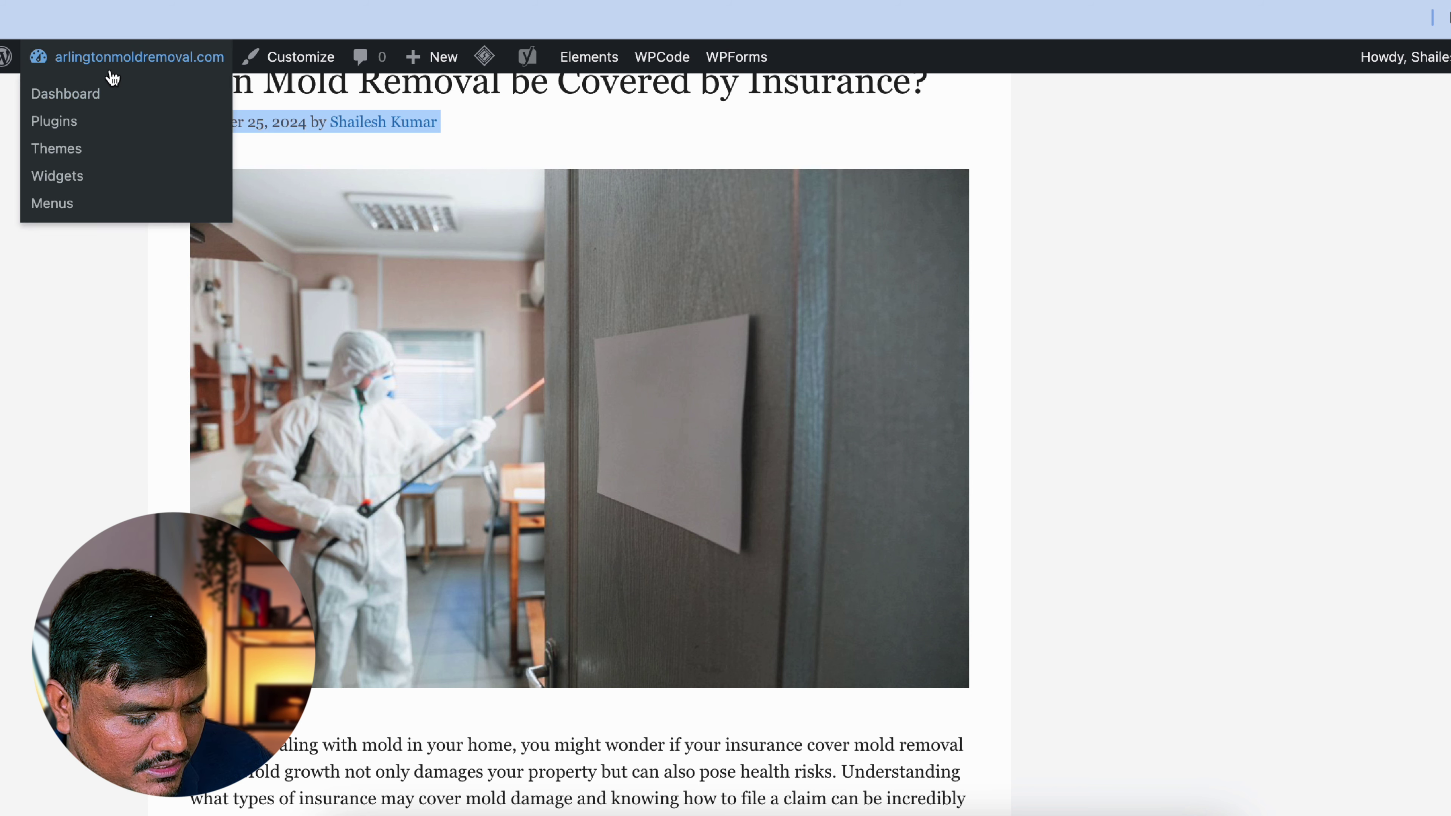
{"action": "left_click", "coordinate": [80, 104]}
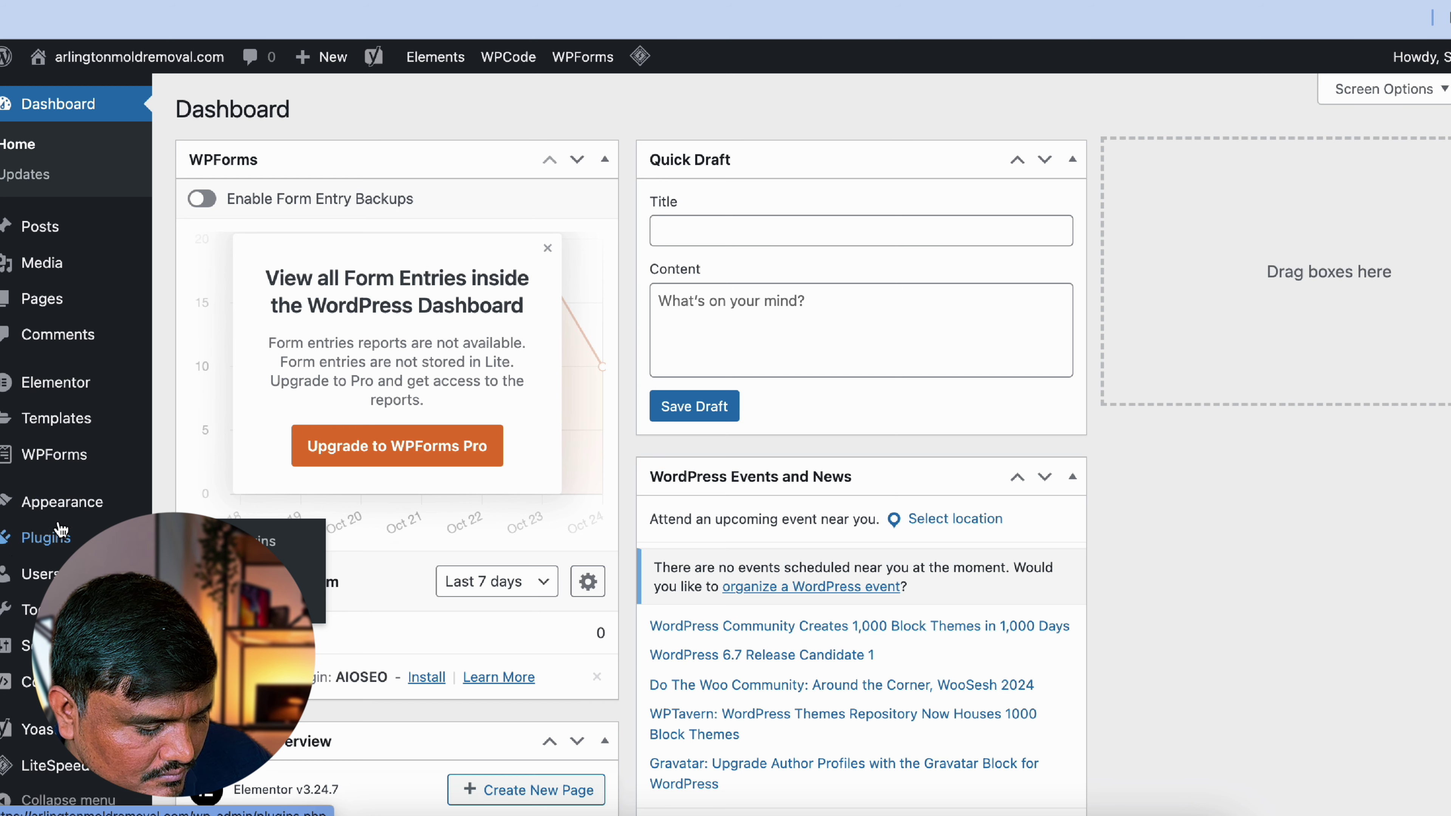
{"action": "mouse_move", "coordinate": [62, 502]}
{"action": "left_click", "coordinate": [194, 534]}
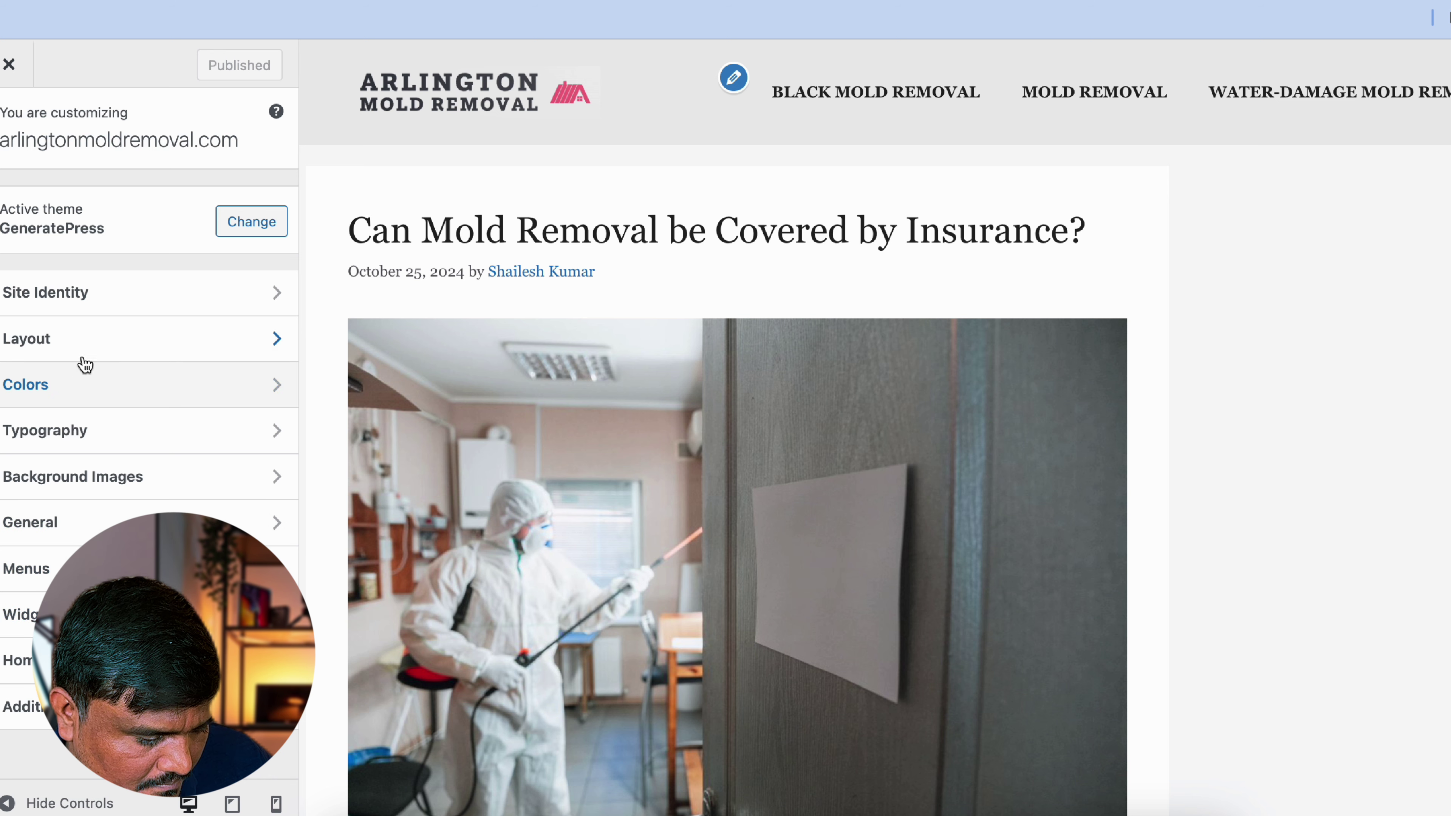
{"action": "left_click", "coordinate": [85, 343]}
{"action": "left_click", "coordinate": [67, 542]}
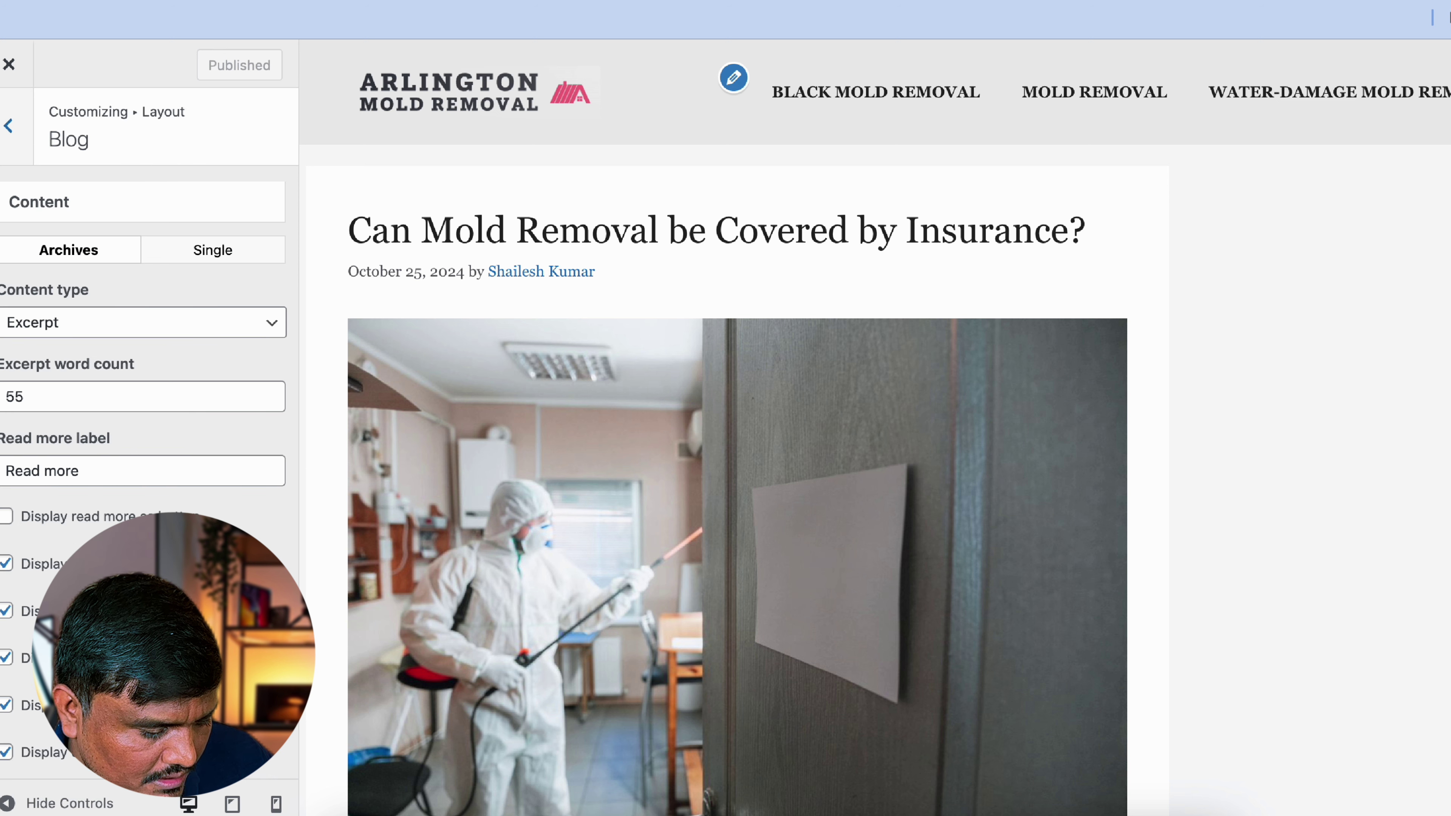
Hide the post date, post author, post tags and comment count on the blog archives.
{"action": "scroll", "coordinate": [142, 457], "scroll_direction": "down", "scroll_amount": 2}
{"action": "left_click", "coordinate": [7, 494]}
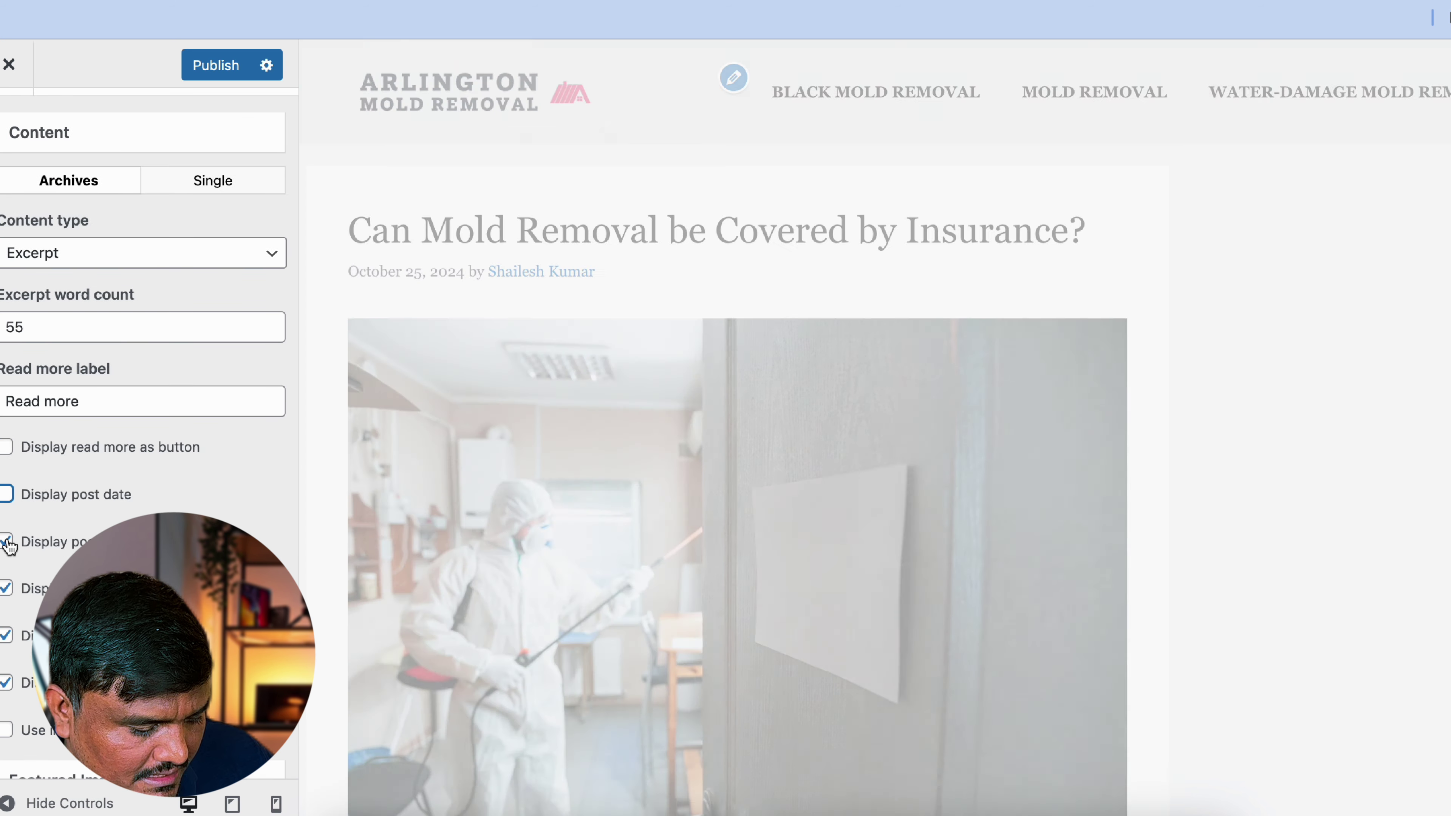
{"action": "left_click", "coordinate": [6, 542]}
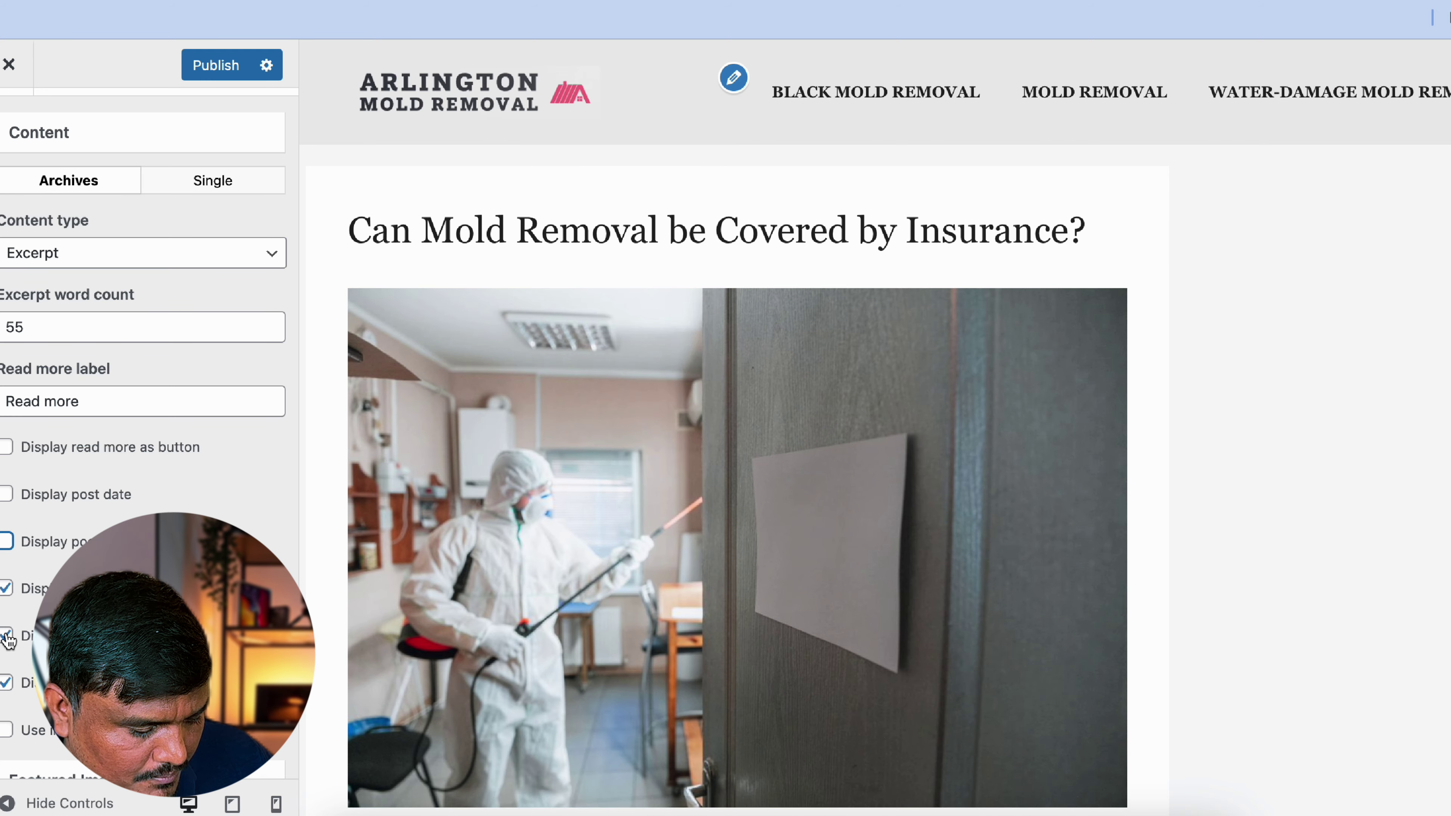
{"action": "left_click", "coordinate": [6, 635]}
{"action": "left_click", "coordinate": [7, 682]}
{"action": "scroll", "coordinate": [7, 682], "scroll_direction": "down", "scroll_amount": 2}
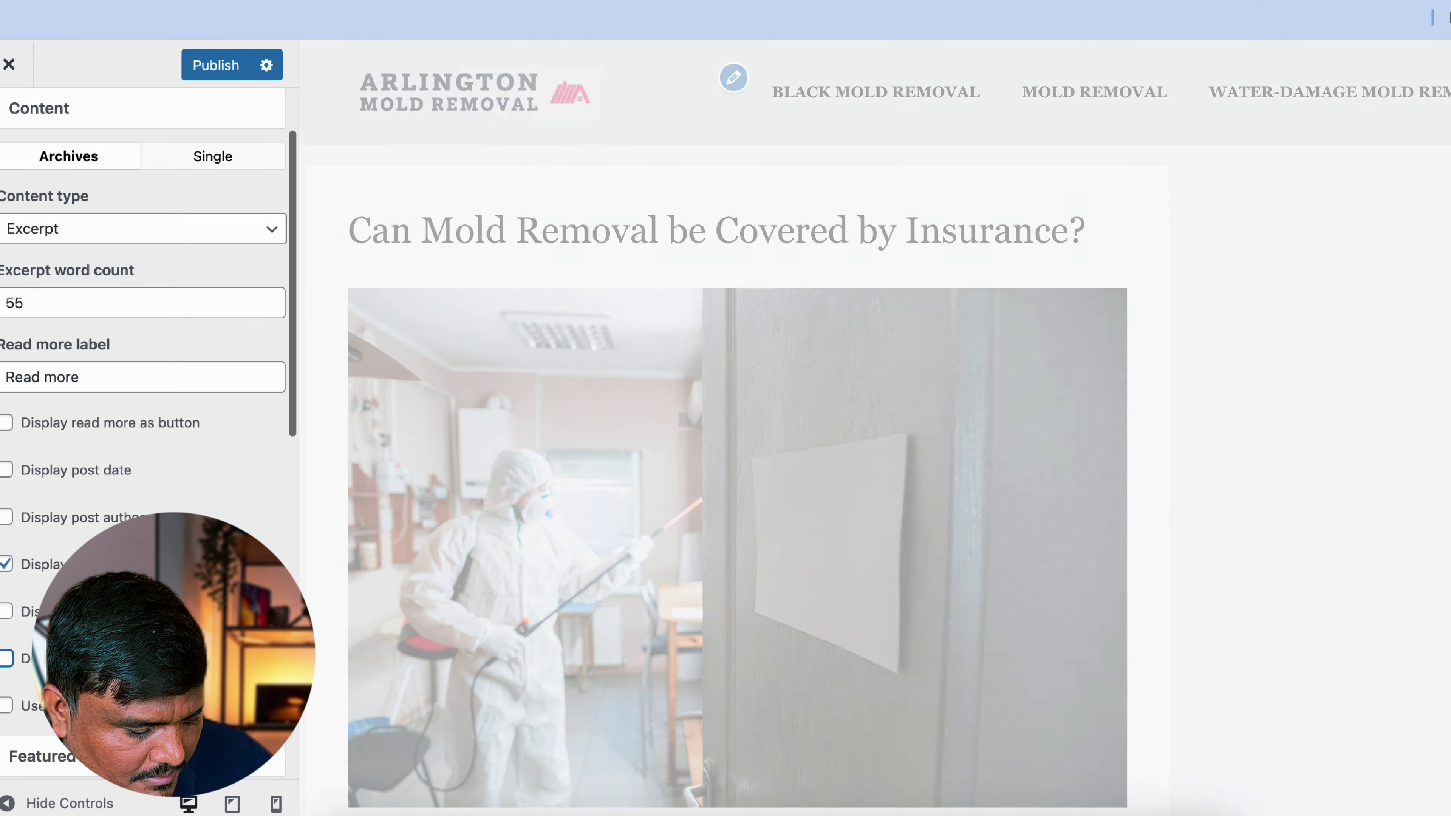
{"action": "scroll", "coordinate": [143, 343], "scroll_direction": "up", "scroll_amount": 3}
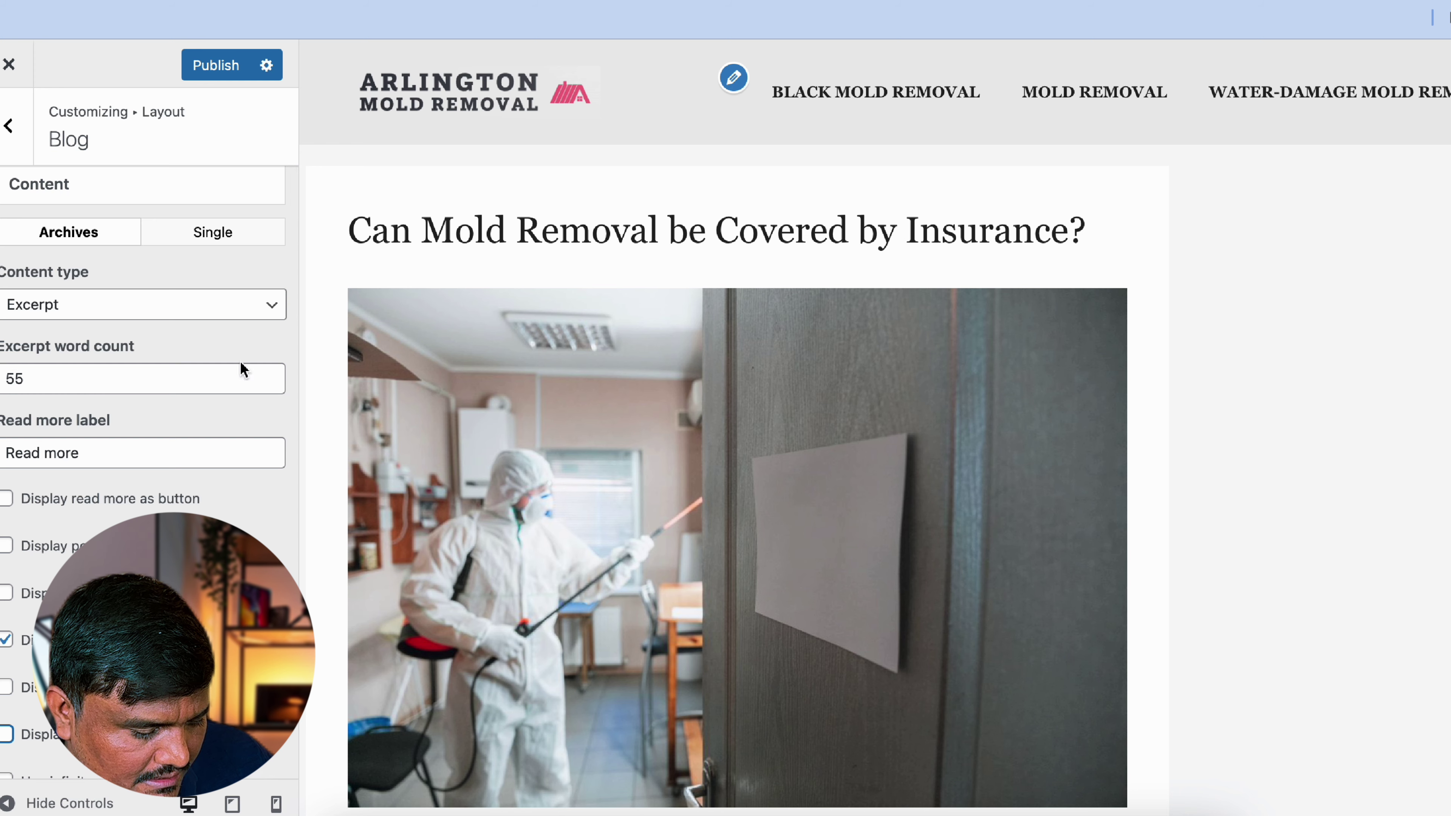
Set the archive excerpt word count to 0.
{"action": "left_click", "coordinate": [258, 374]}
{"action": "key", "text": "super+a"}
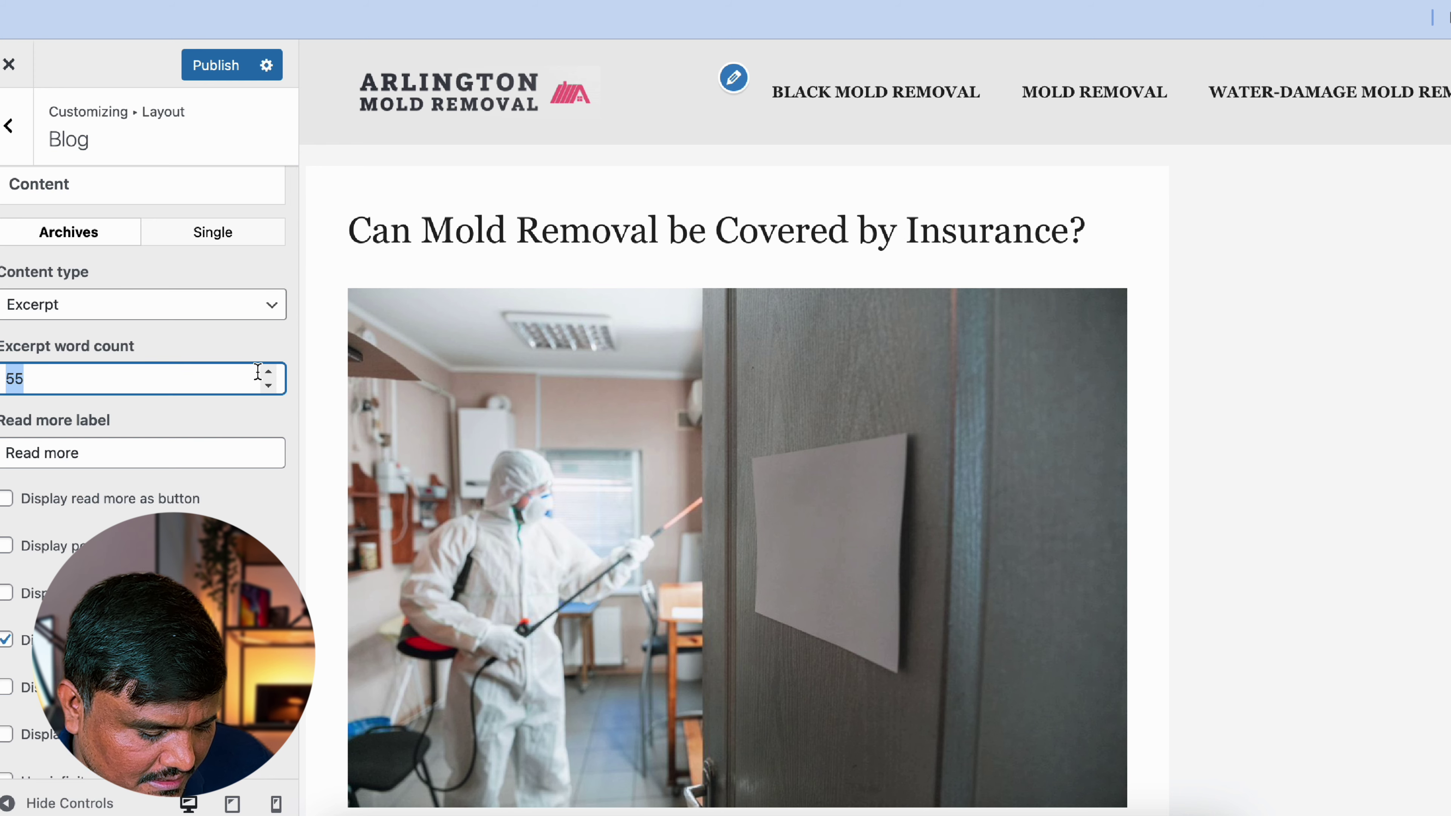
{"action": "type", "text": "0"}
{"action": "scroll", "coordinate": [460, 707], "scroll_direction": "down", "scroll_amount": 4}
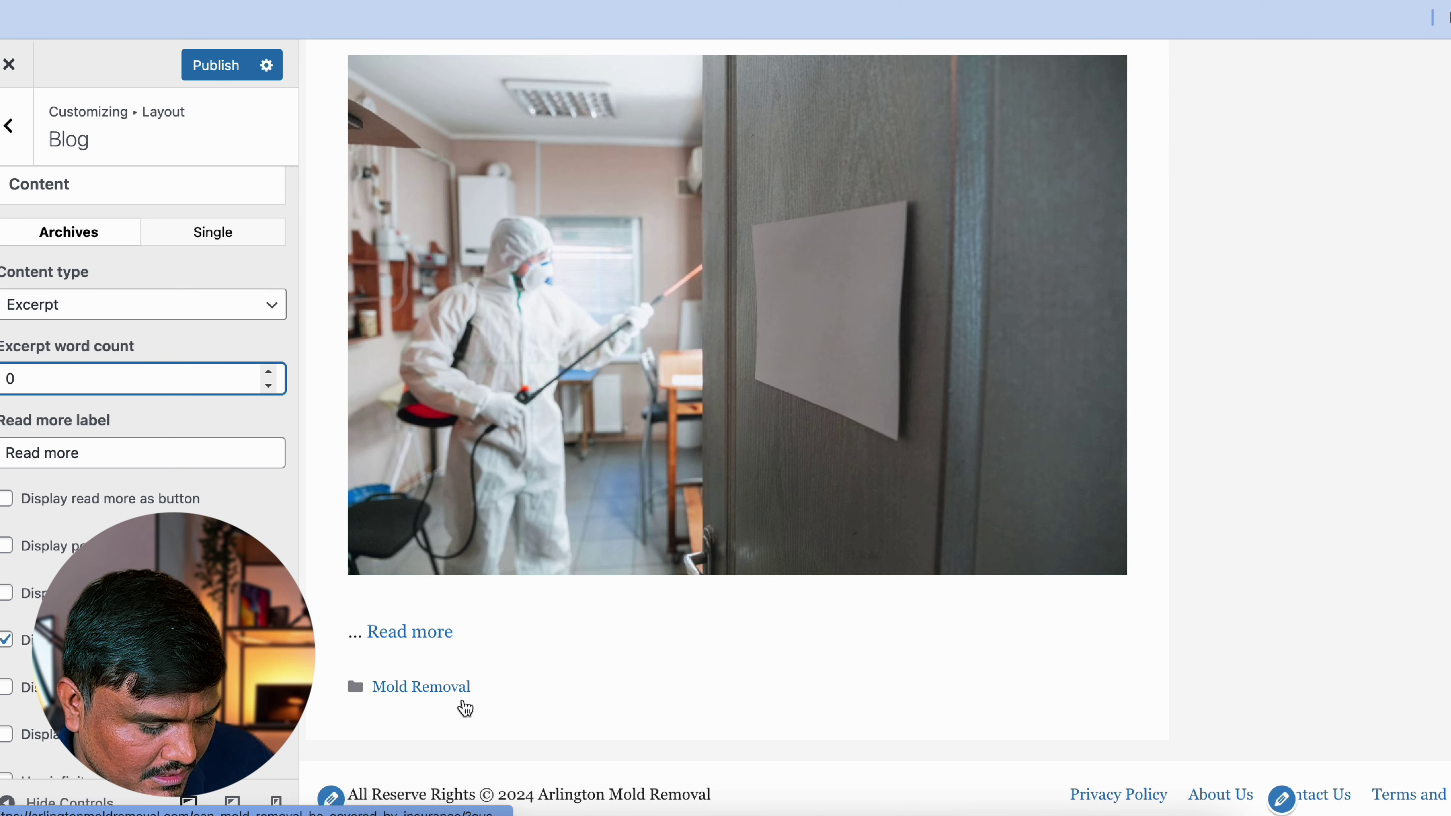
{"action": "scroll", "coordinate": [520, 668], "scroll_direction": "up", "scroll_amount": 1}
Clear the archive read more label and hide the post categories on the archives.
{"action": "left_click", "coordinate": [129, 449]}
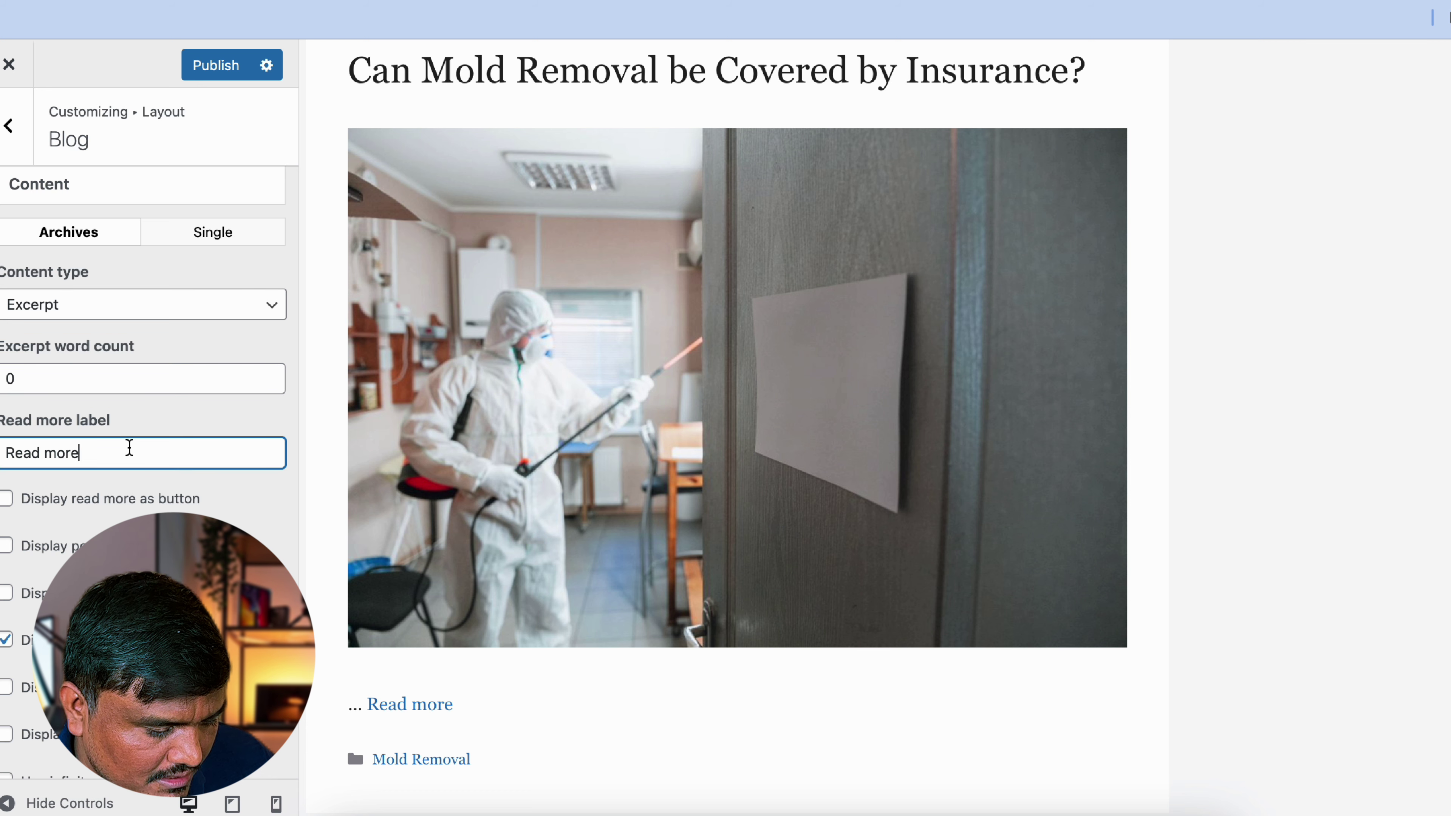
{"action": "key", "text": "super+a"}
{"action": "key", "text": "BackSpace"}
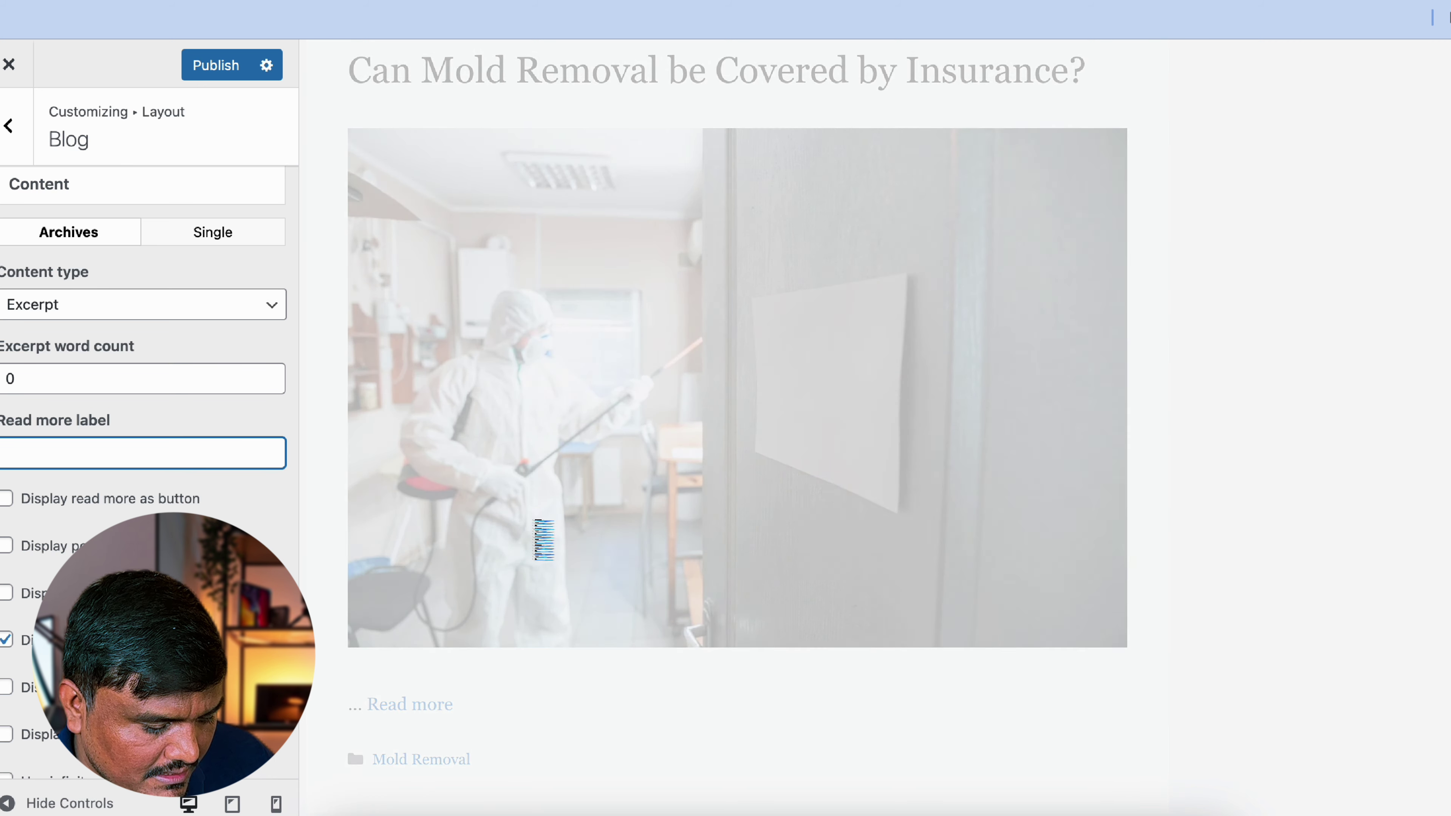
{"action": "scroll", "coordinate": [445, 657], "scroll_direction": "up", "scroll_amount": 1}
{"action": "scroll", "coordinate": [223, 671], "scroll_direction": "down", "scroll_amount": 1}
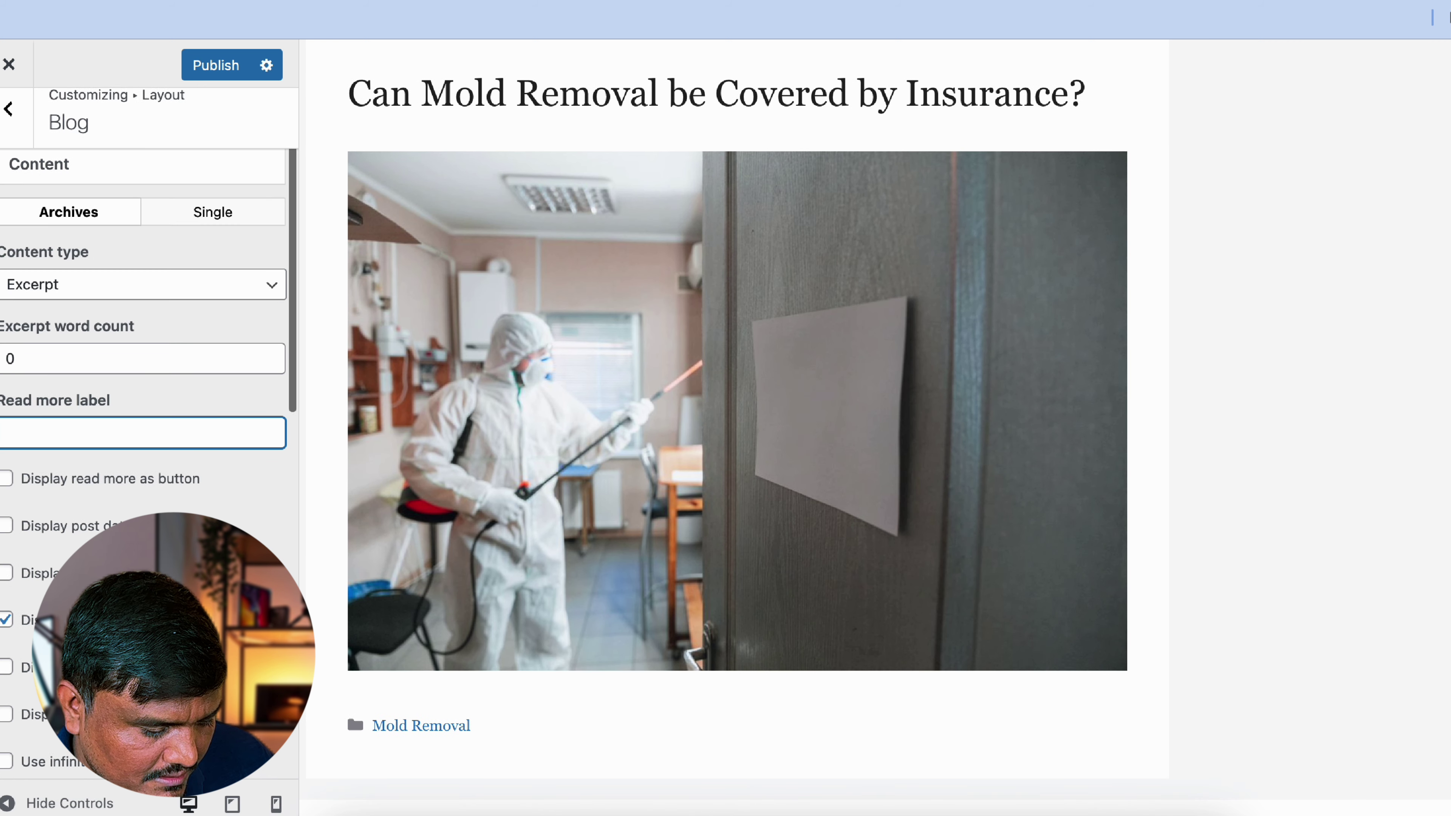
{"action": "left_click", "coordinate": [7, 623]}
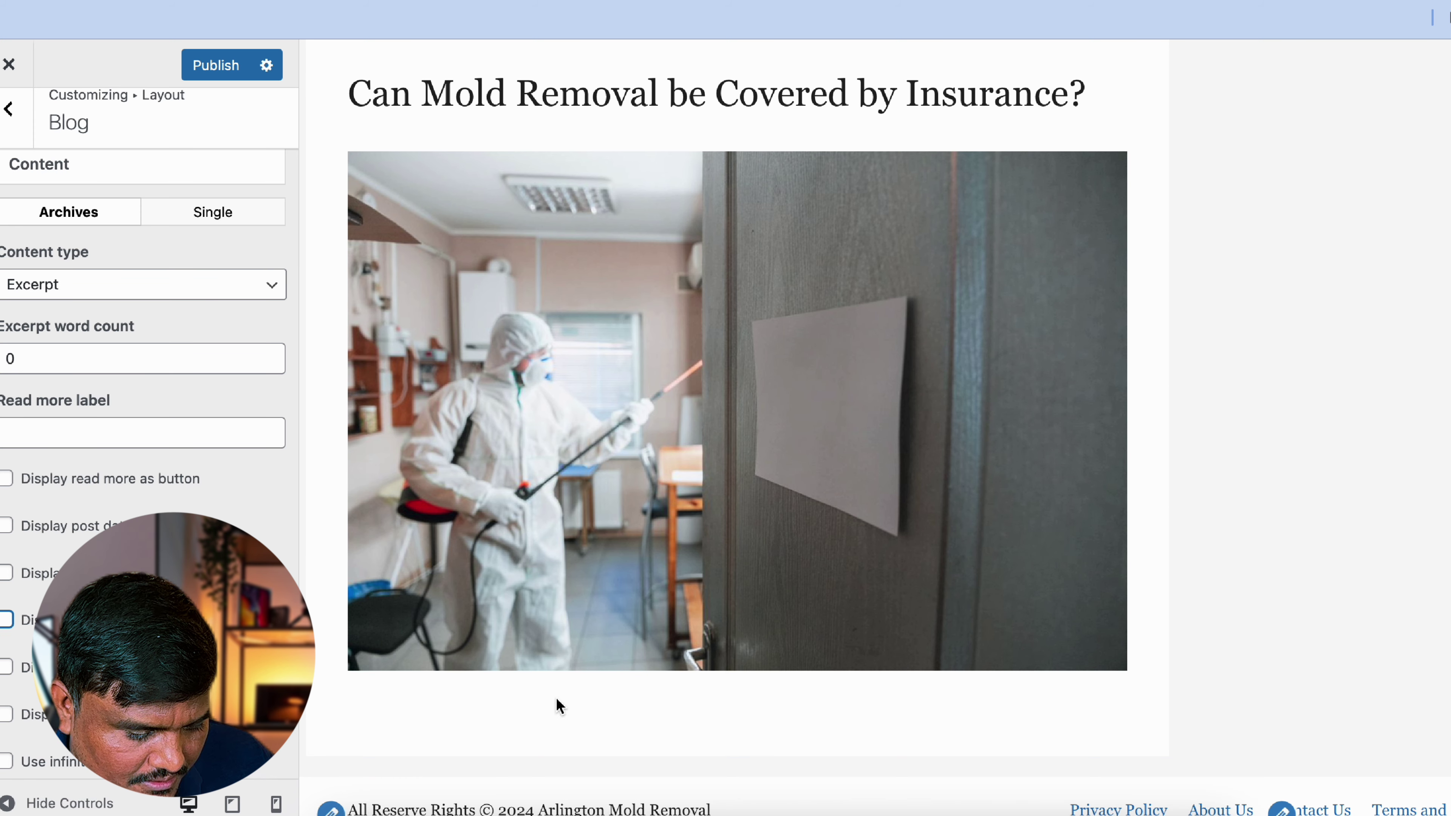
{"action": "scroll", "coordinate": [514, 669], "scroll_direction": "up", "scroll_amount": 3}
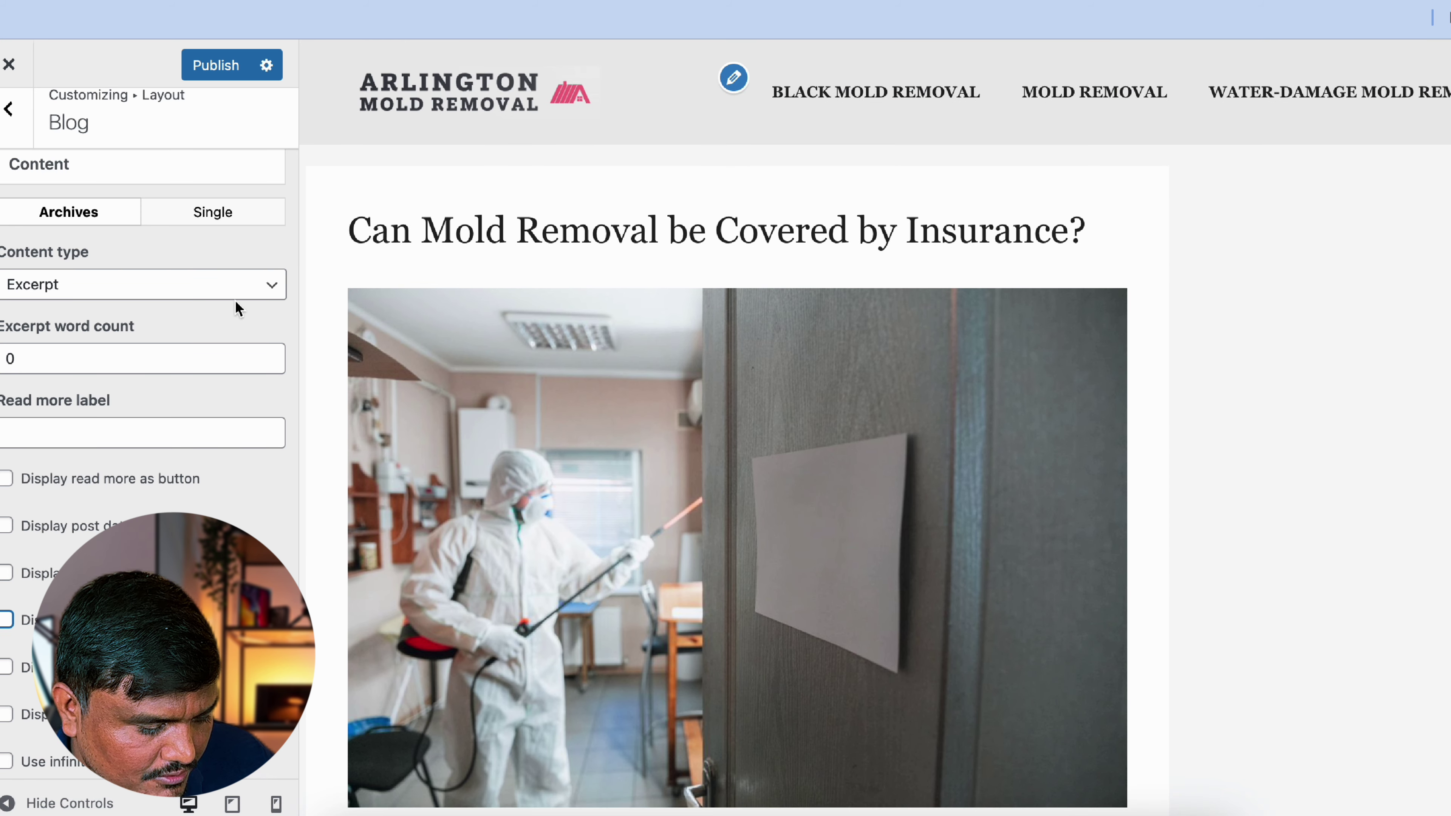
Hide the post date, author, tags and post navigation on single posts, keeping the post categories displayed.
{"action": "left_click", "coordinate": [227, 223]}
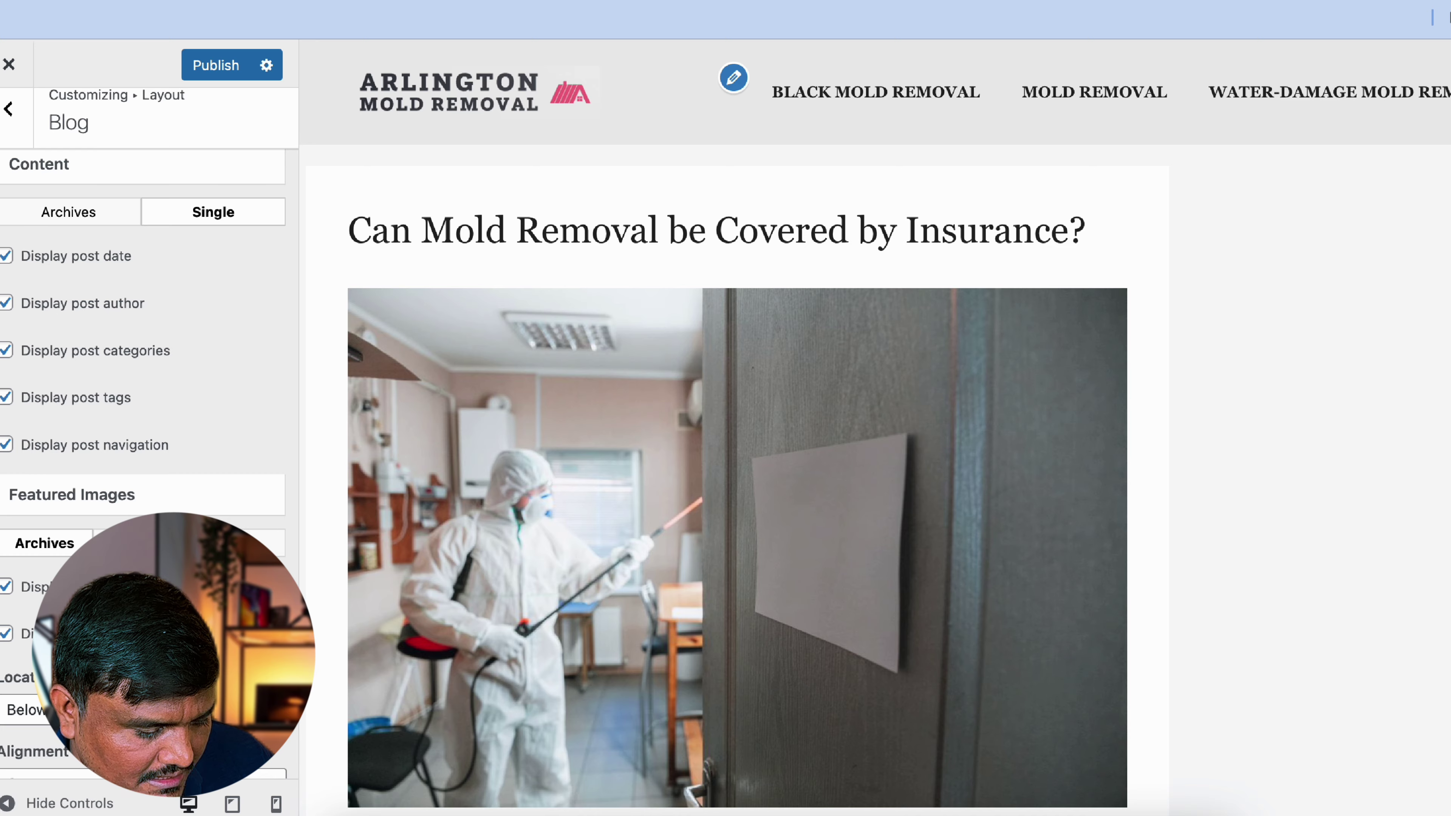
{"action": "left_click", "coordinate": [7, 256]}
{"action": "left_click", "coordinate": [7, 303]}
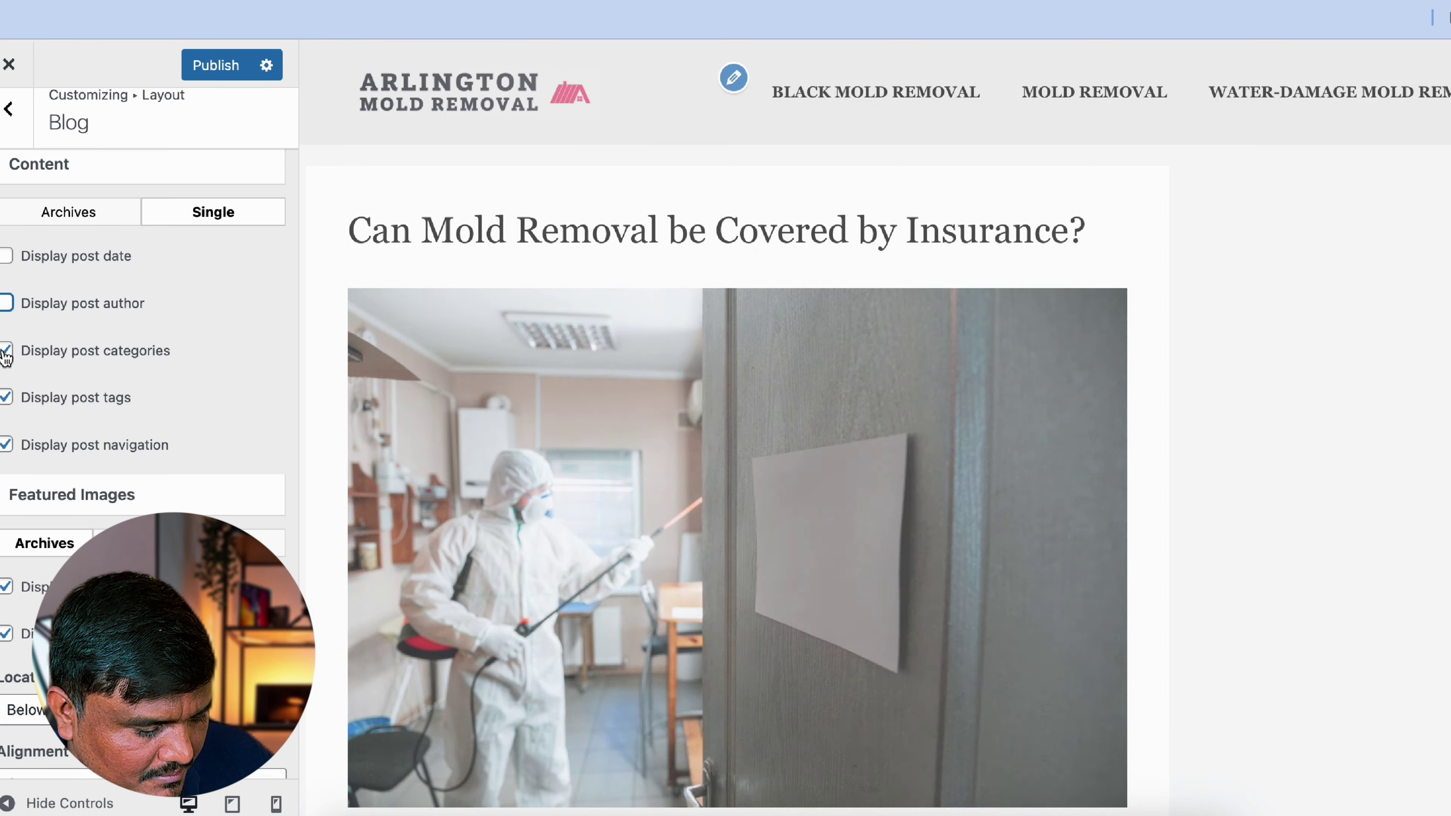
{"action": "left_click", "coordinate": [7, 351]}
{"action": "left_click", "coordinate": [6, 351]}
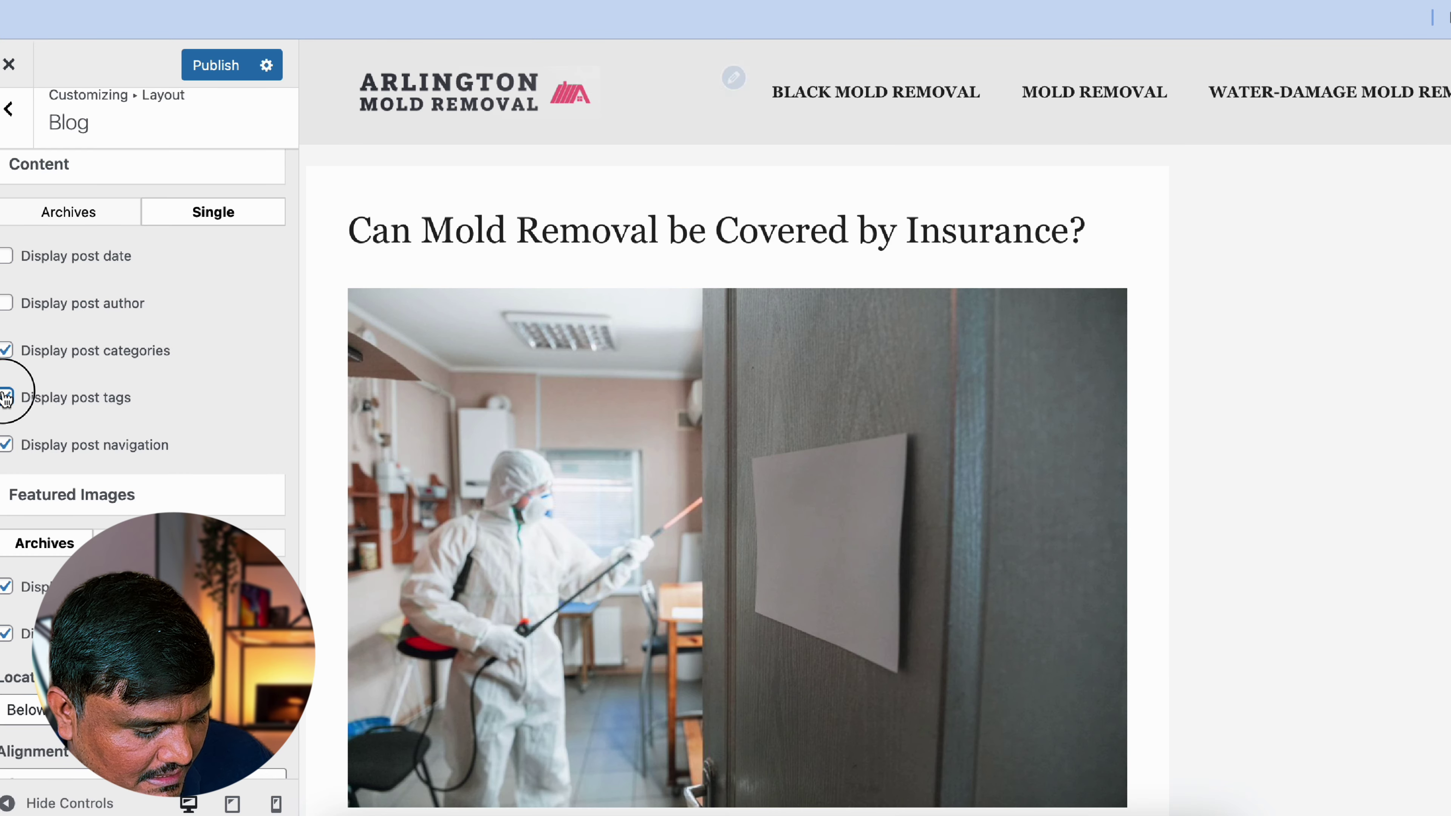
{"action": "left_click", "coordinate": [7, 397]}
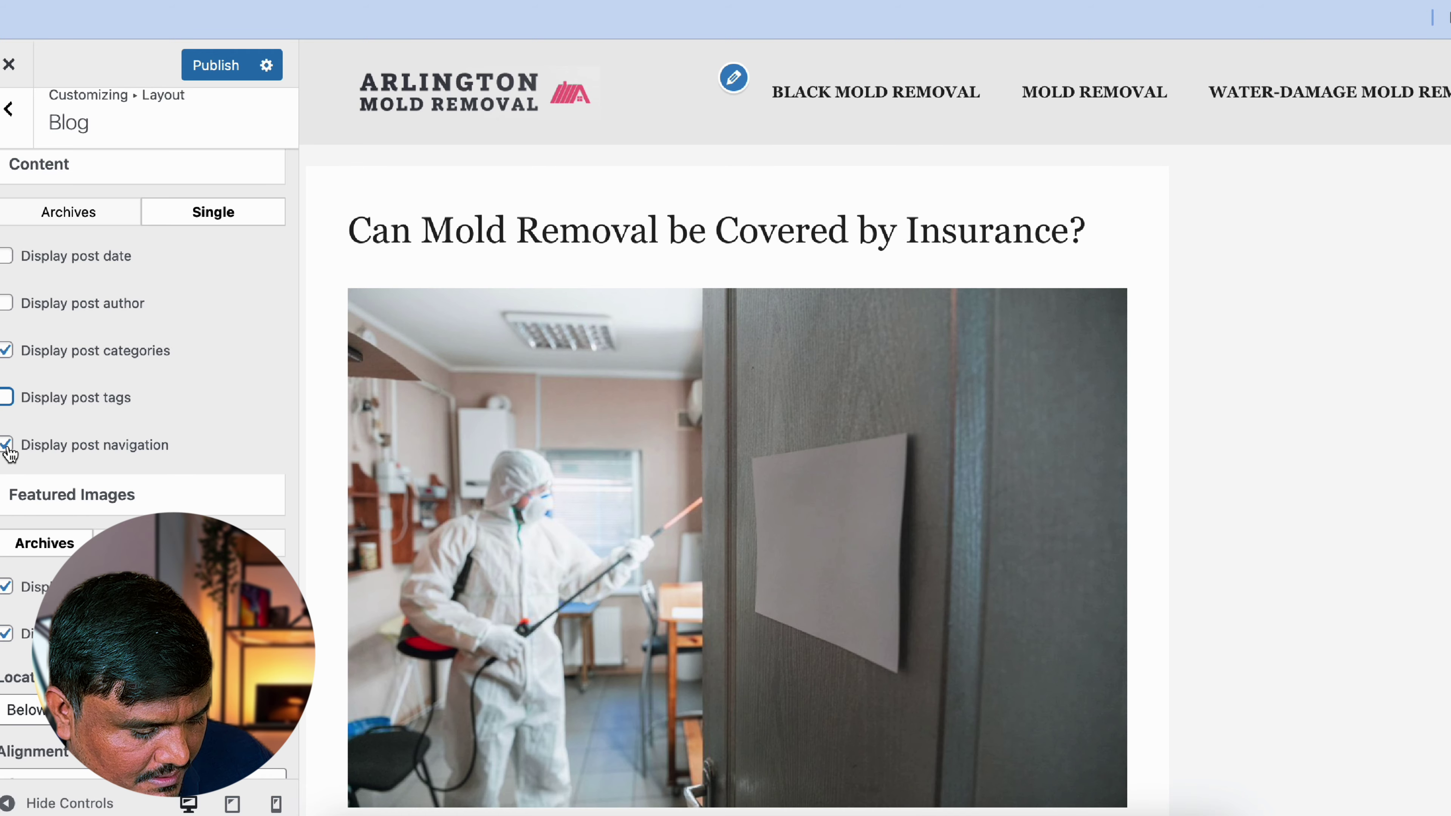
{"action": "left_click", "coordinate": [8, 446]}
Set the featured image location for posts to Below Title.
{"action": "scroll", "coordinate": [11, 449], "scroll_direction": "down", "scroll_amount": 5}
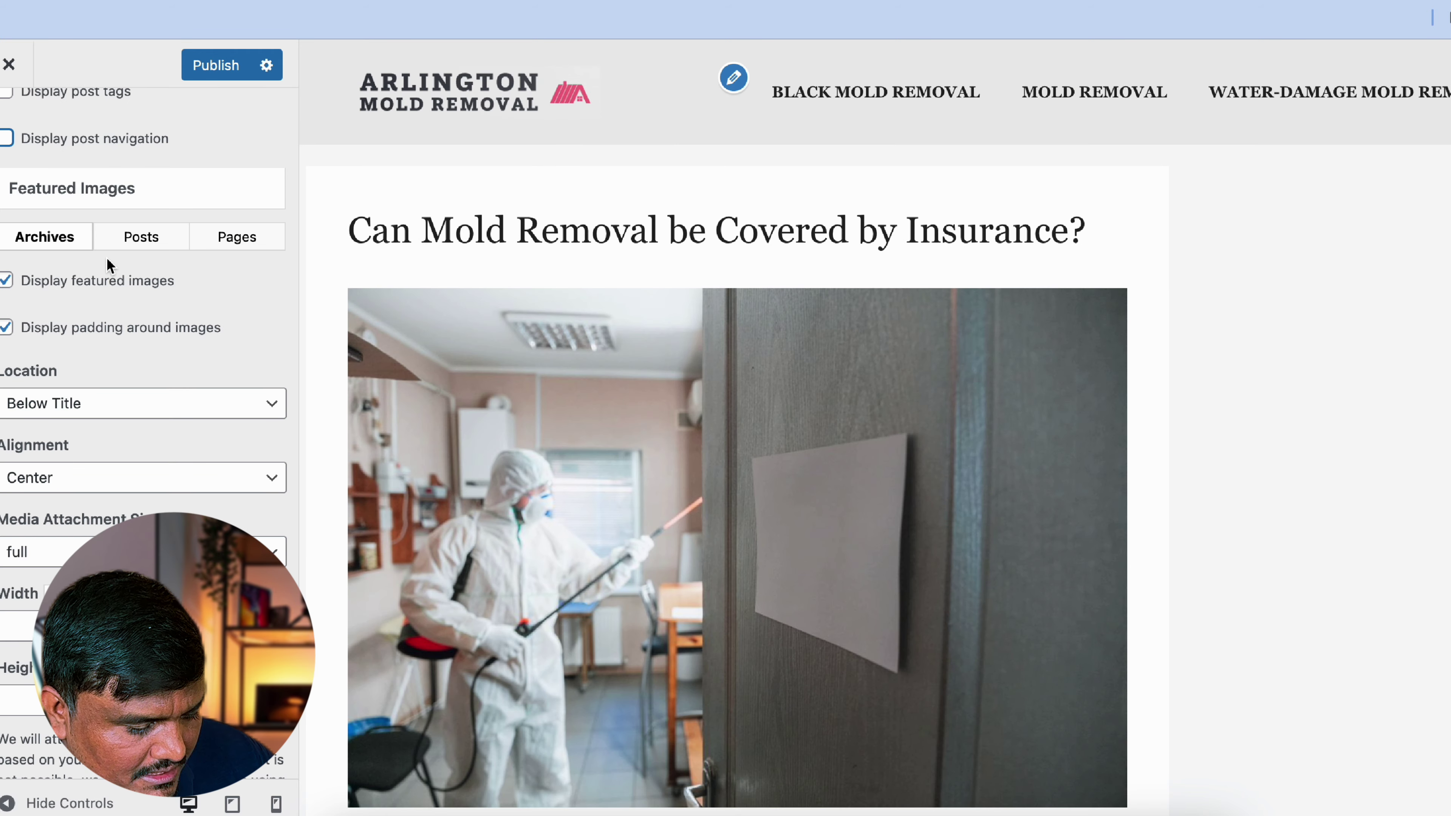
{"action": "left_click", "coordinate": [141, 236]}
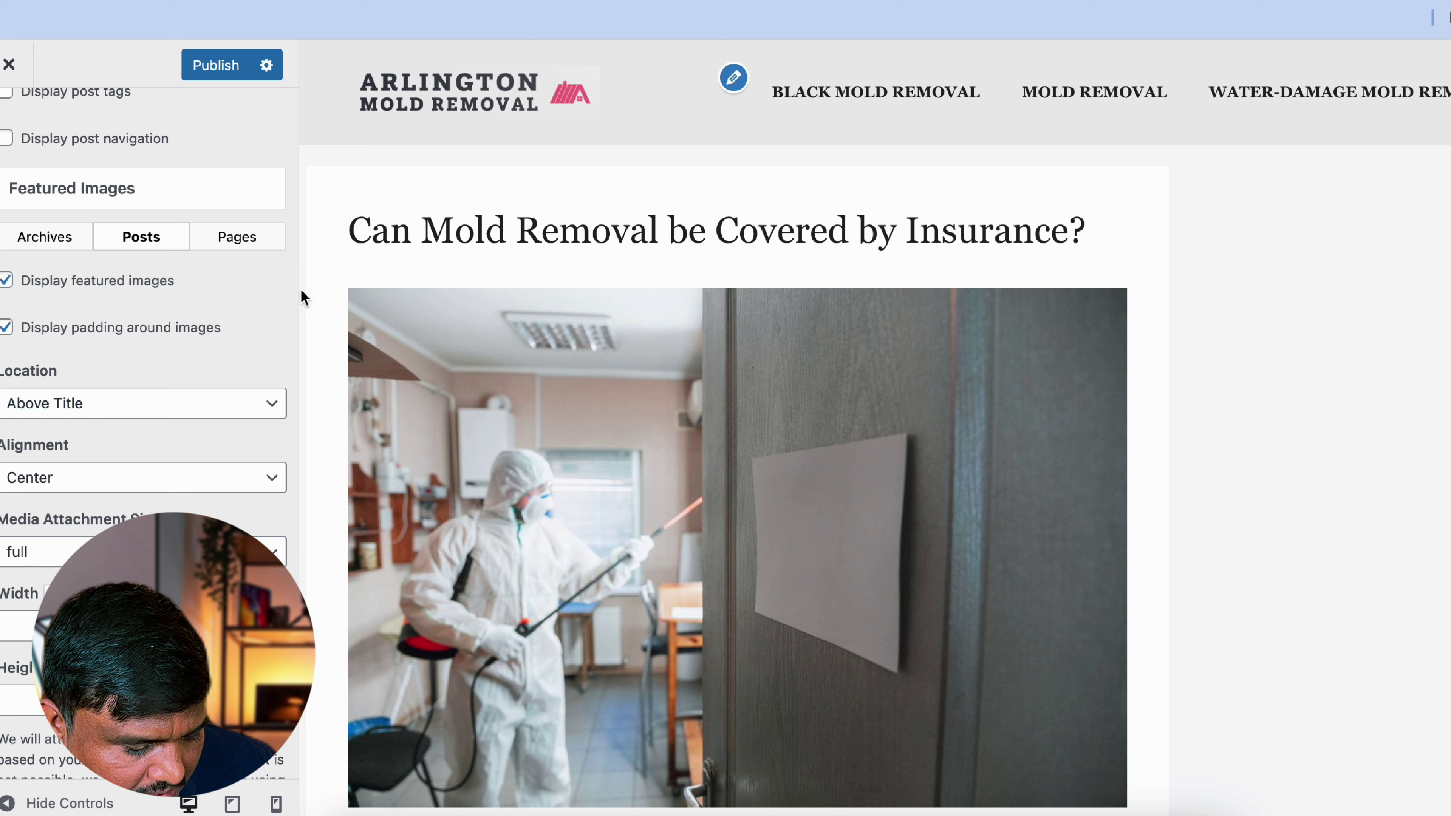
{"action": "left_click", "coordinate": [76, 417]}
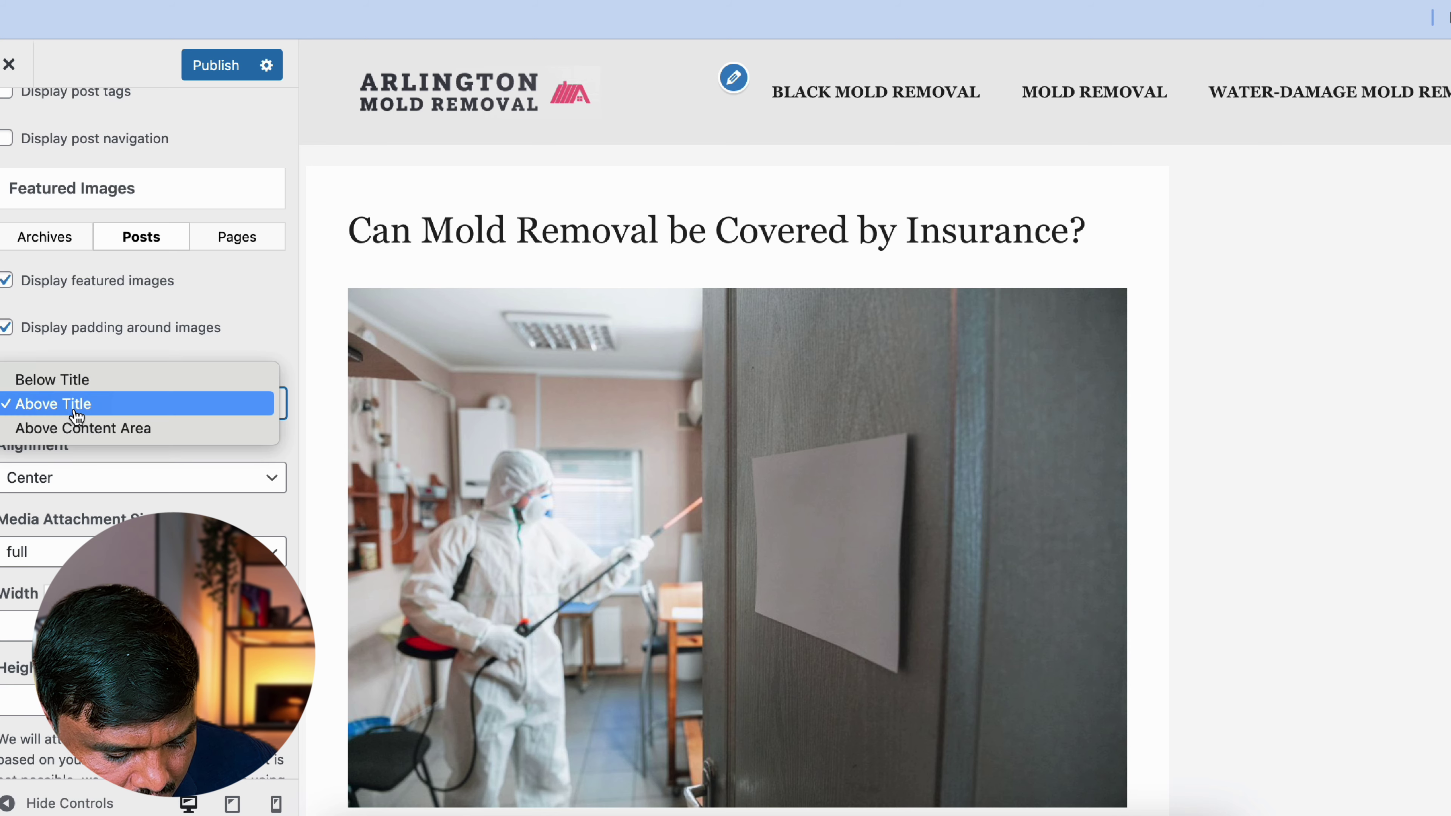
{"action": "left_click", "coordinate": [73, 381]}
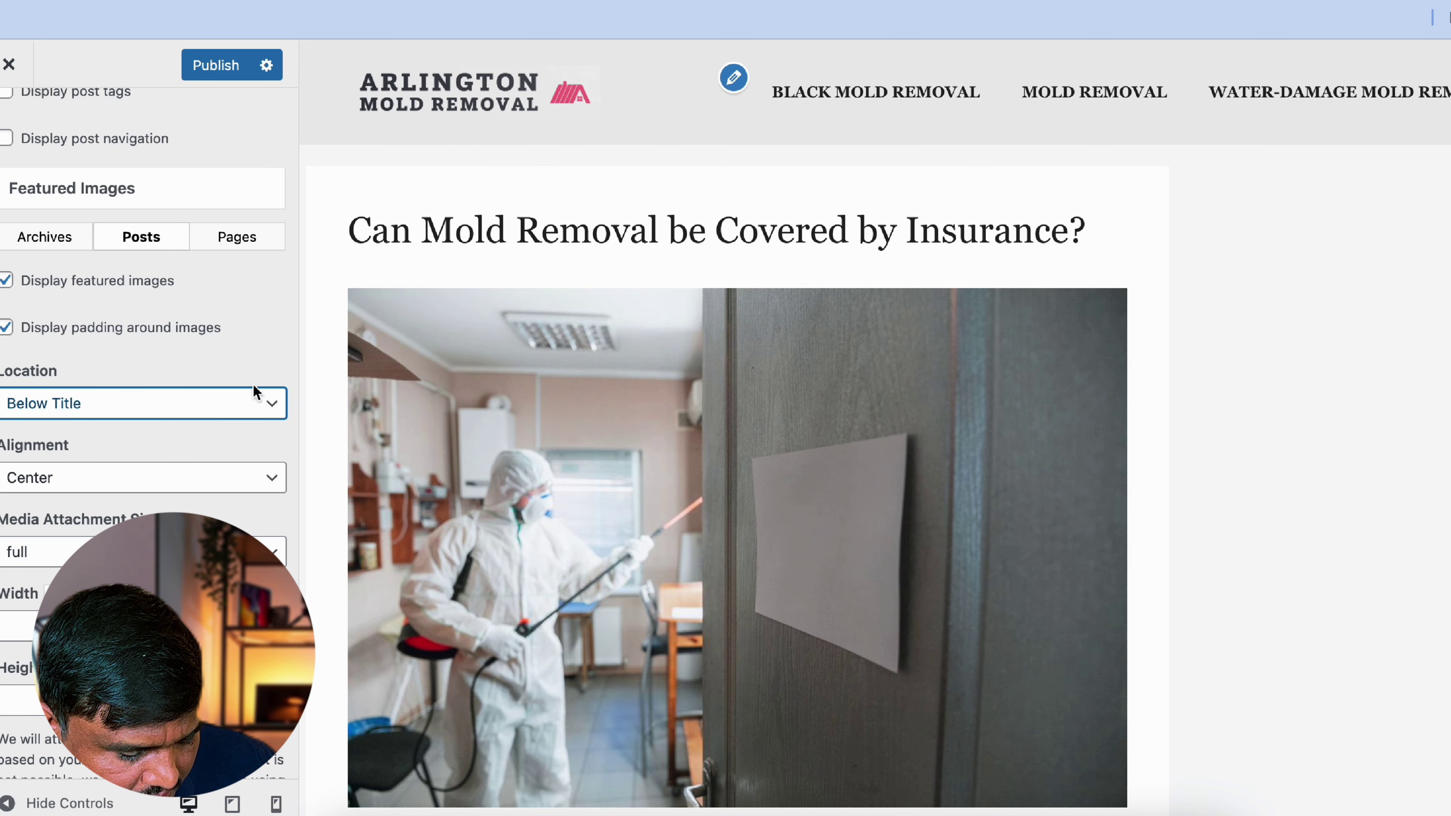
Review the post preview with the featured image placed below the title.
{"action": "scroll", "coordinate": [556, 217], "scroll_direction": "down", "scroll_amount": 1}
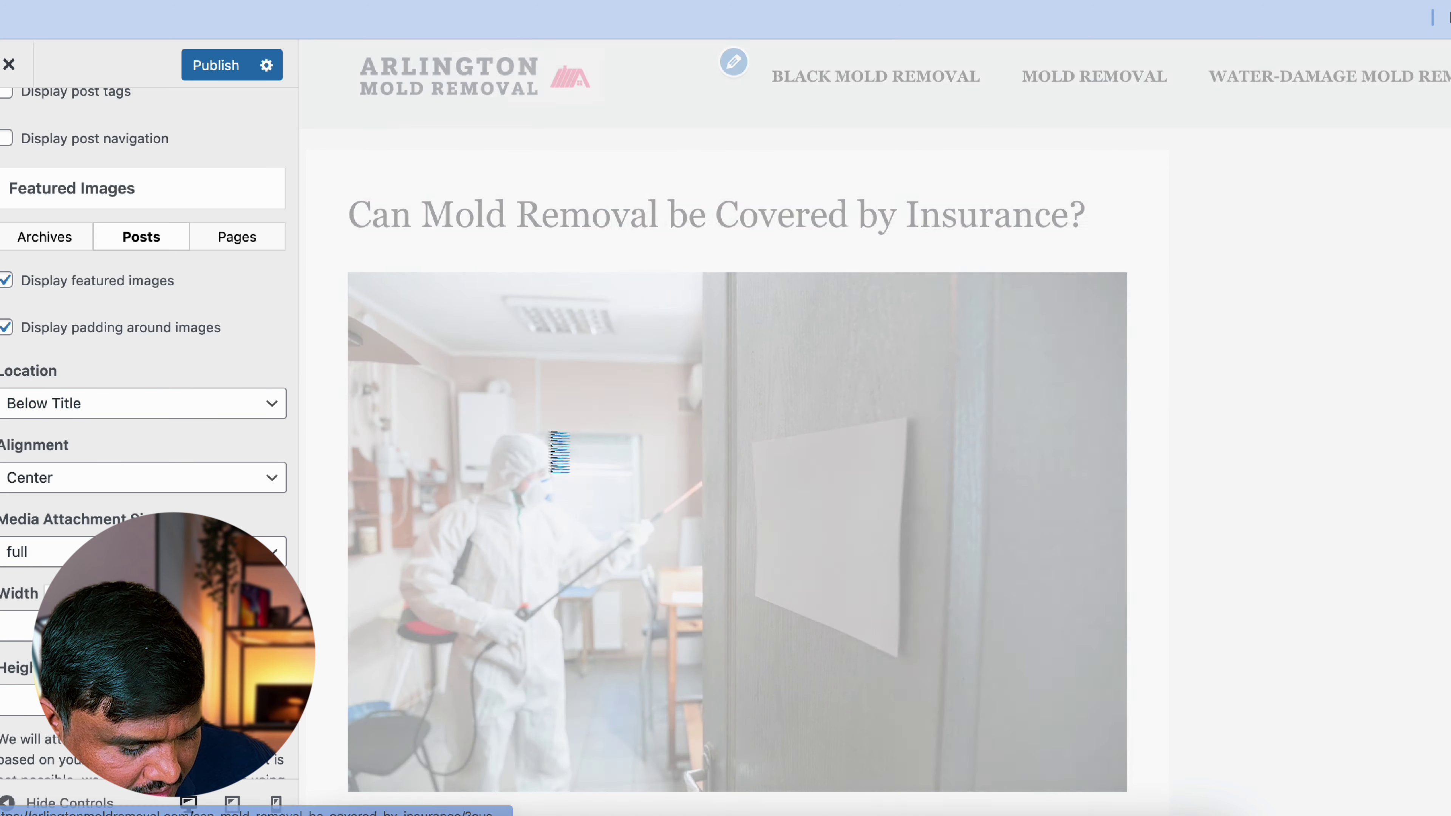
{"action": "scroll", "coordinate": [553, 442], "scroll_direction": "down", "scroll_amount": 5}
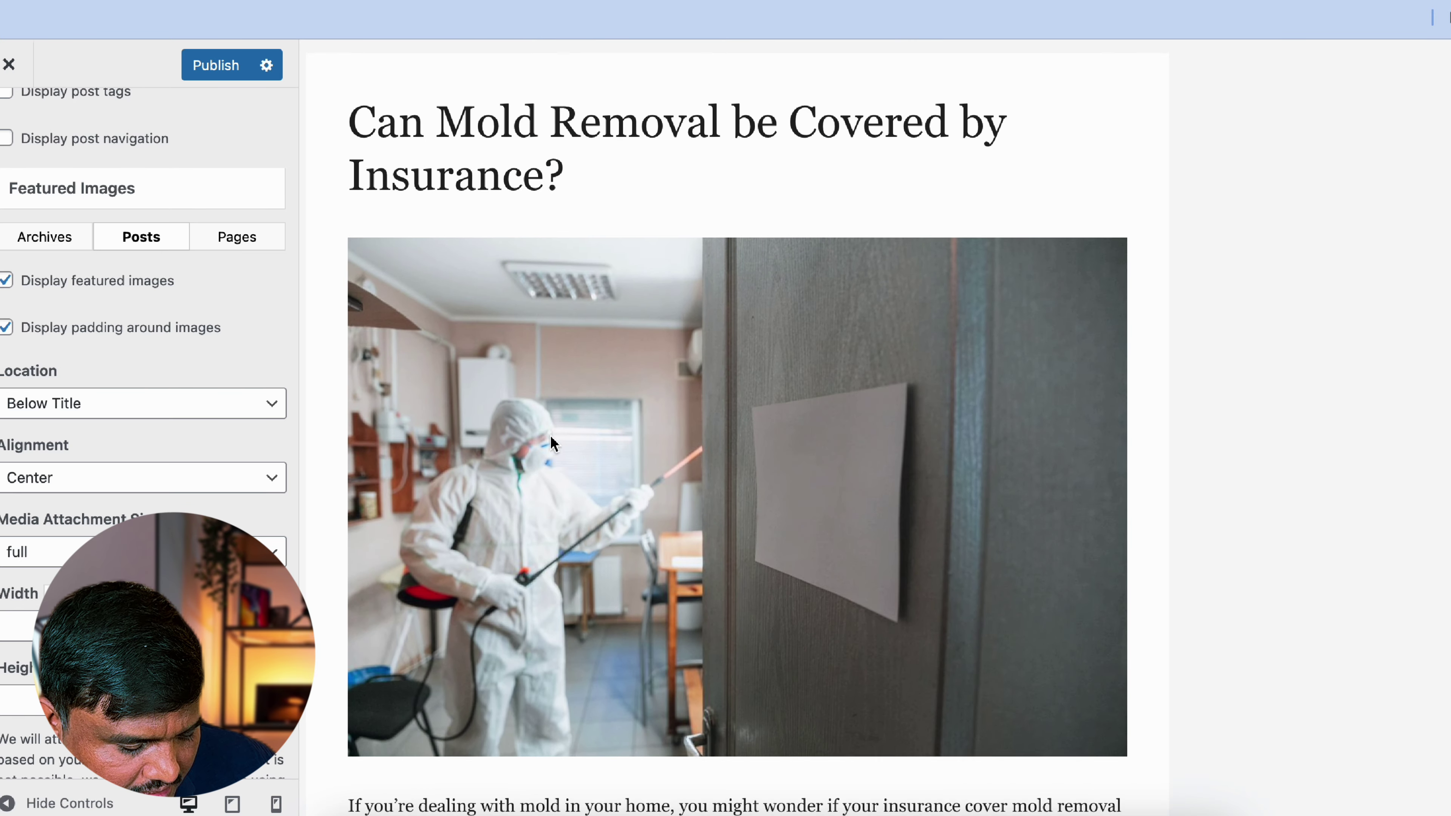
{"action": "scroll", "coordinate": [553, 443], "scroll_direction": "down", "scroll_amount": 5}
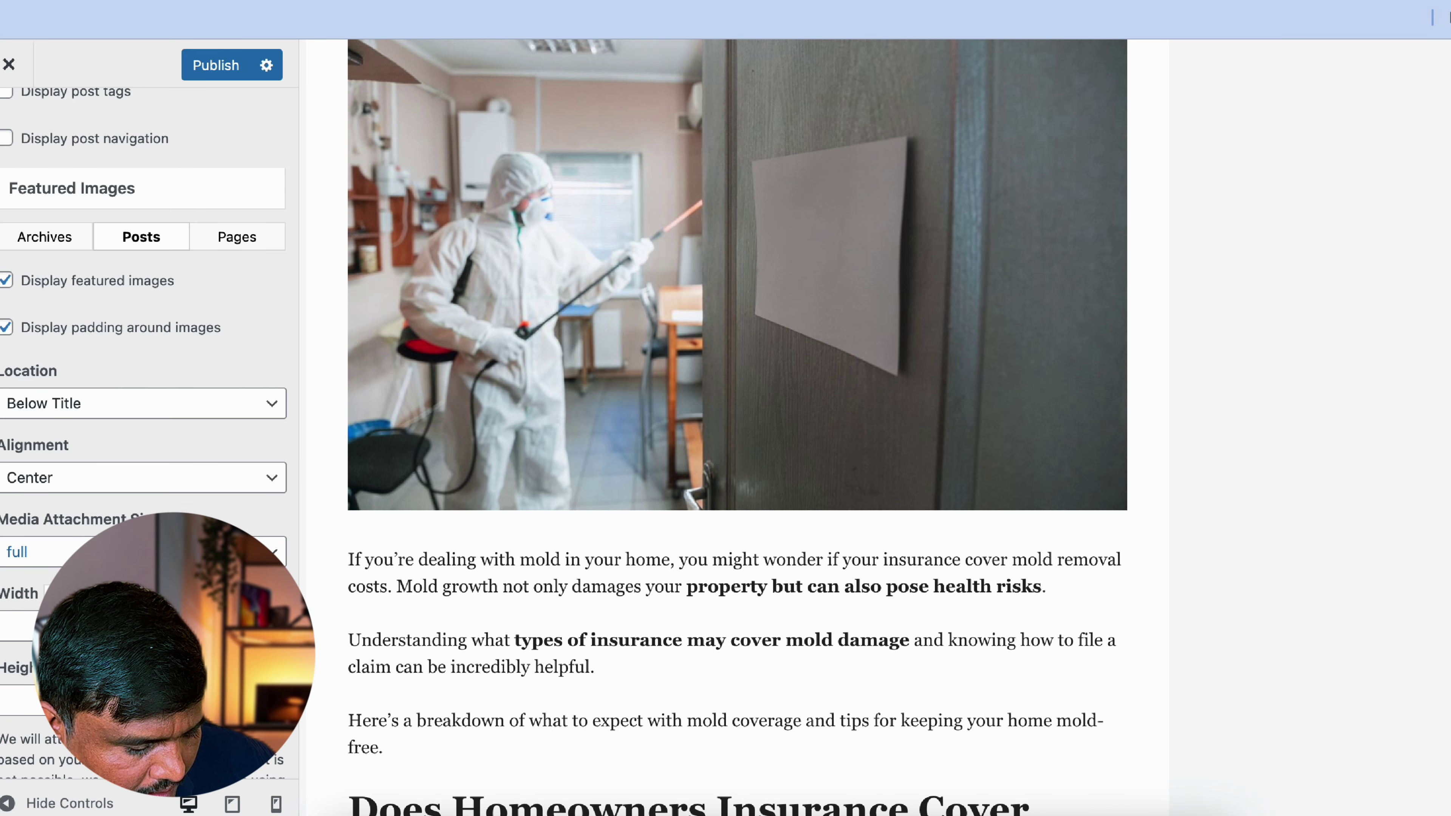
{"action": "left_click", "coordinate": [142, 414]}
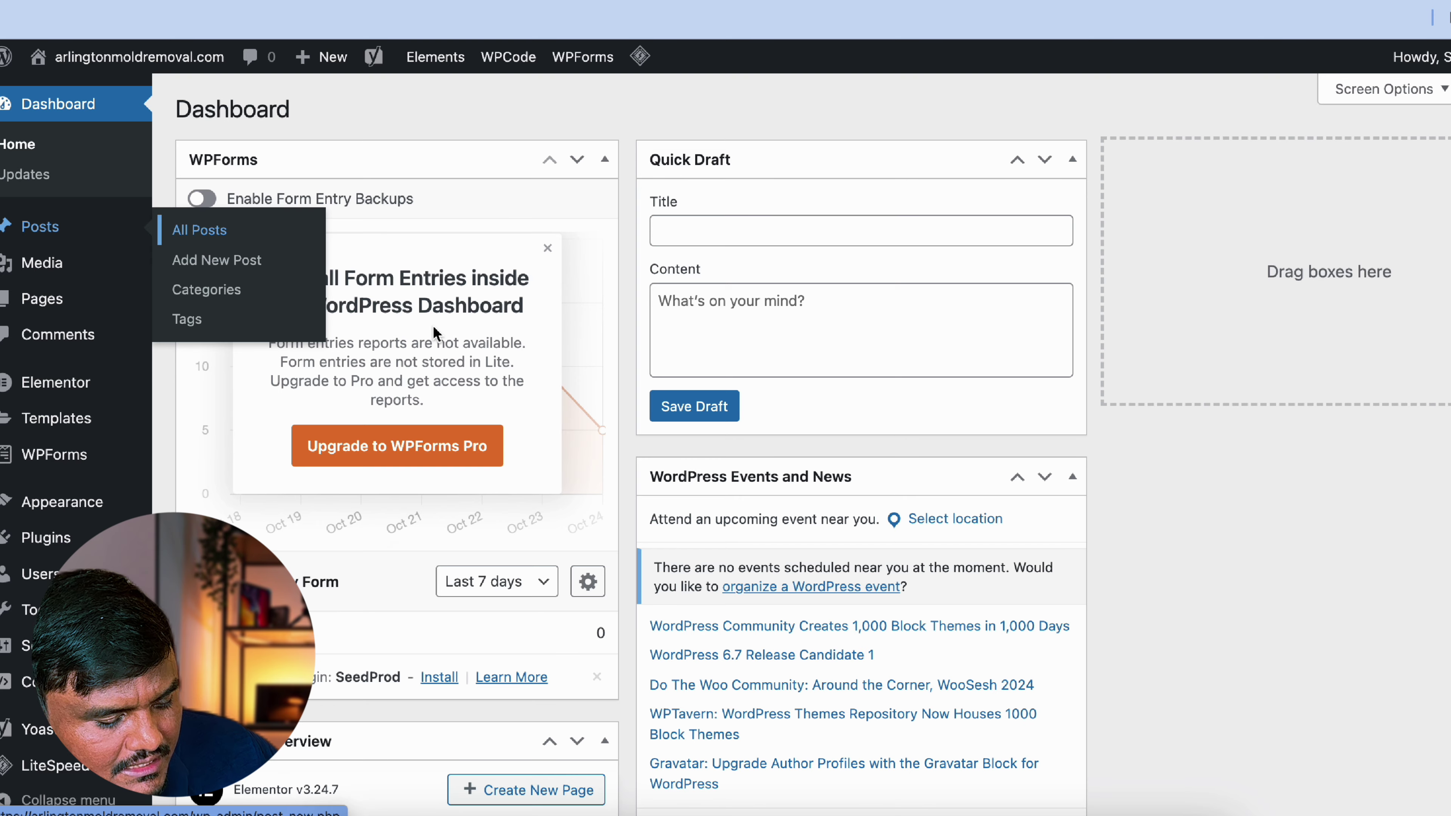
View the published "Can Mold Removal be Covered by Insurance?" post from the posts list, then check how it is listed on the live blog.
{"action": "left_click", "coordinate": [203, 239]}
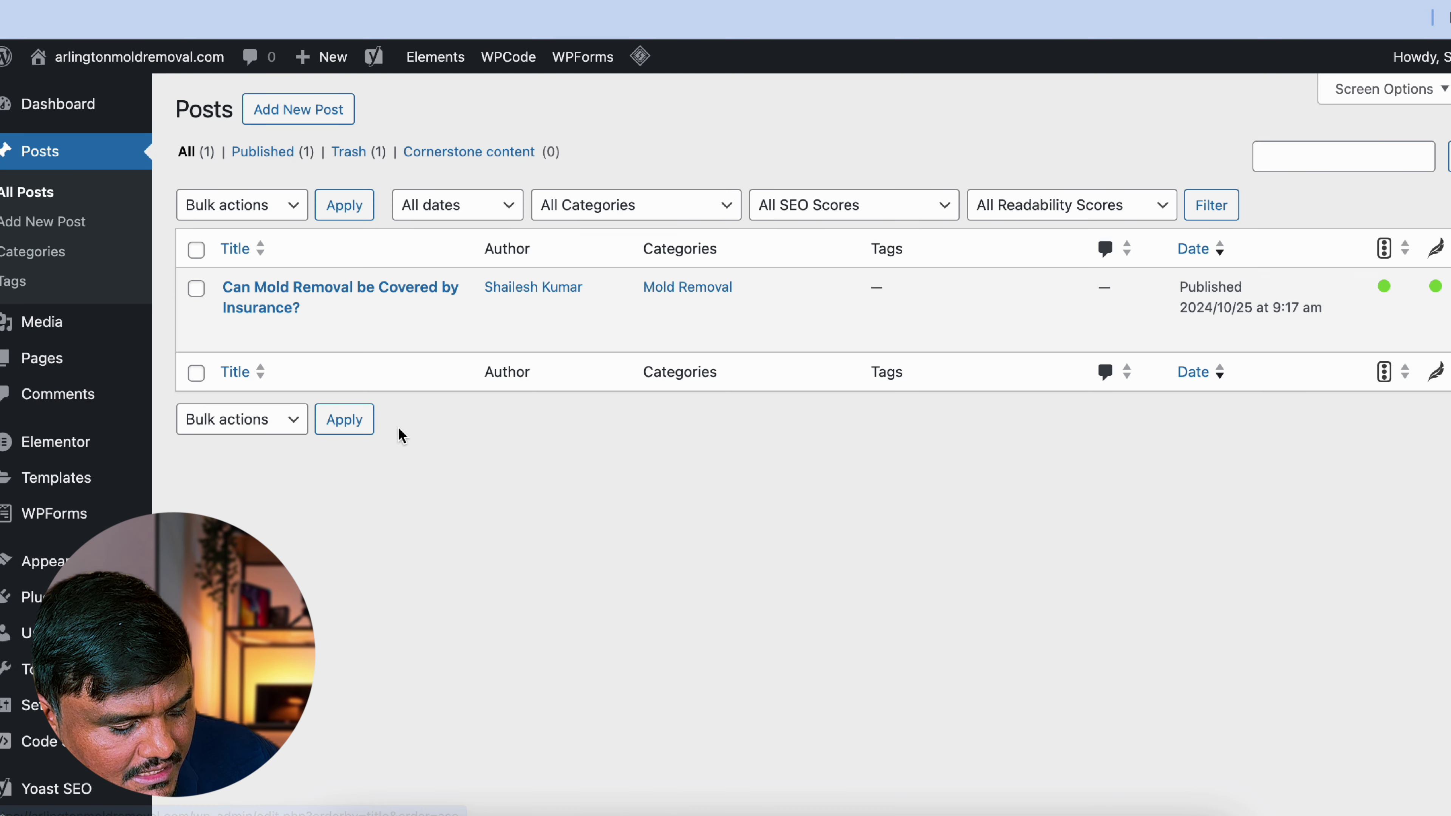
{"action": "left_click", "coordinate": [395, 333]}
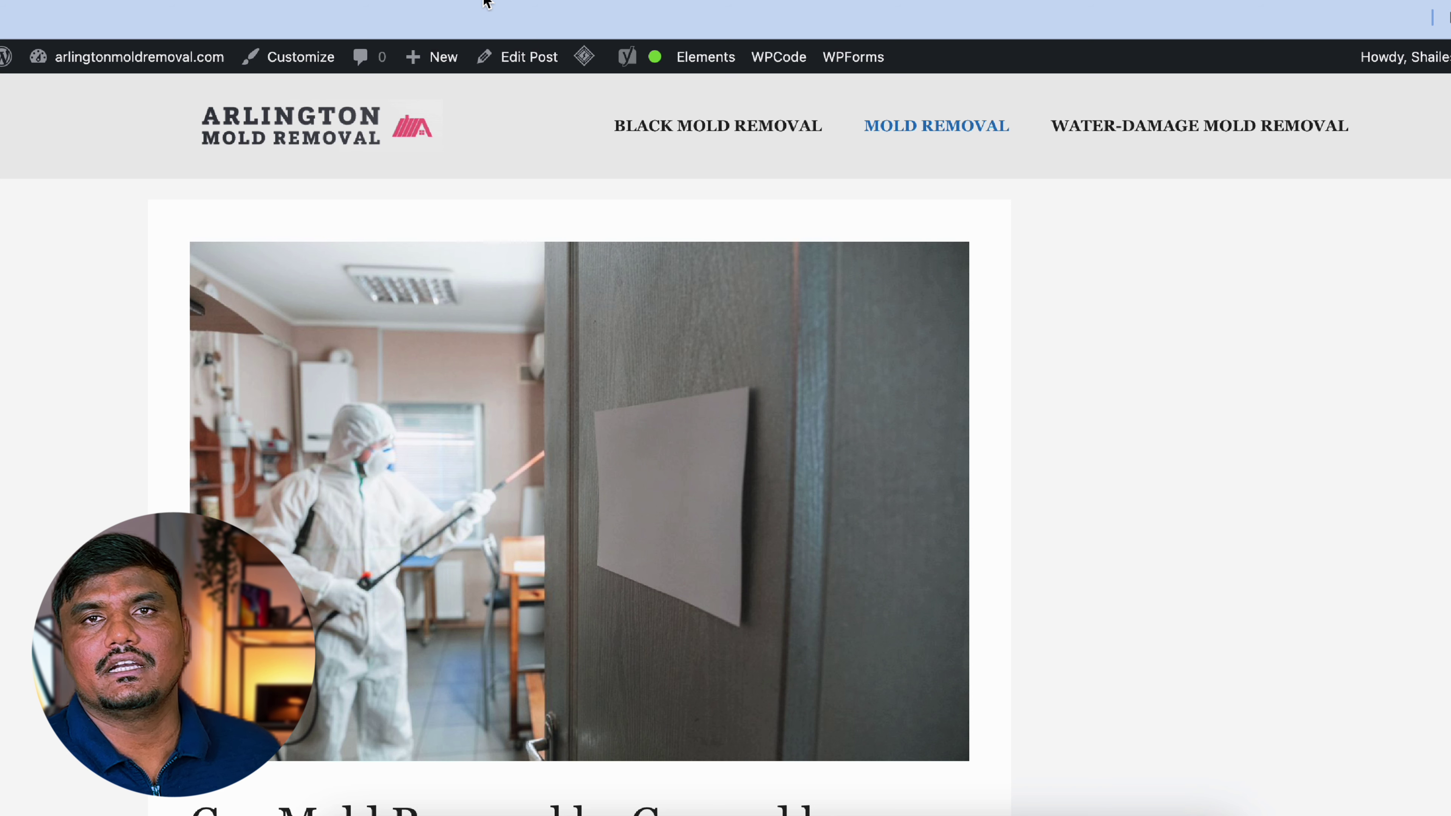
{"action": "left_click", "coordinate": [316, 127]}
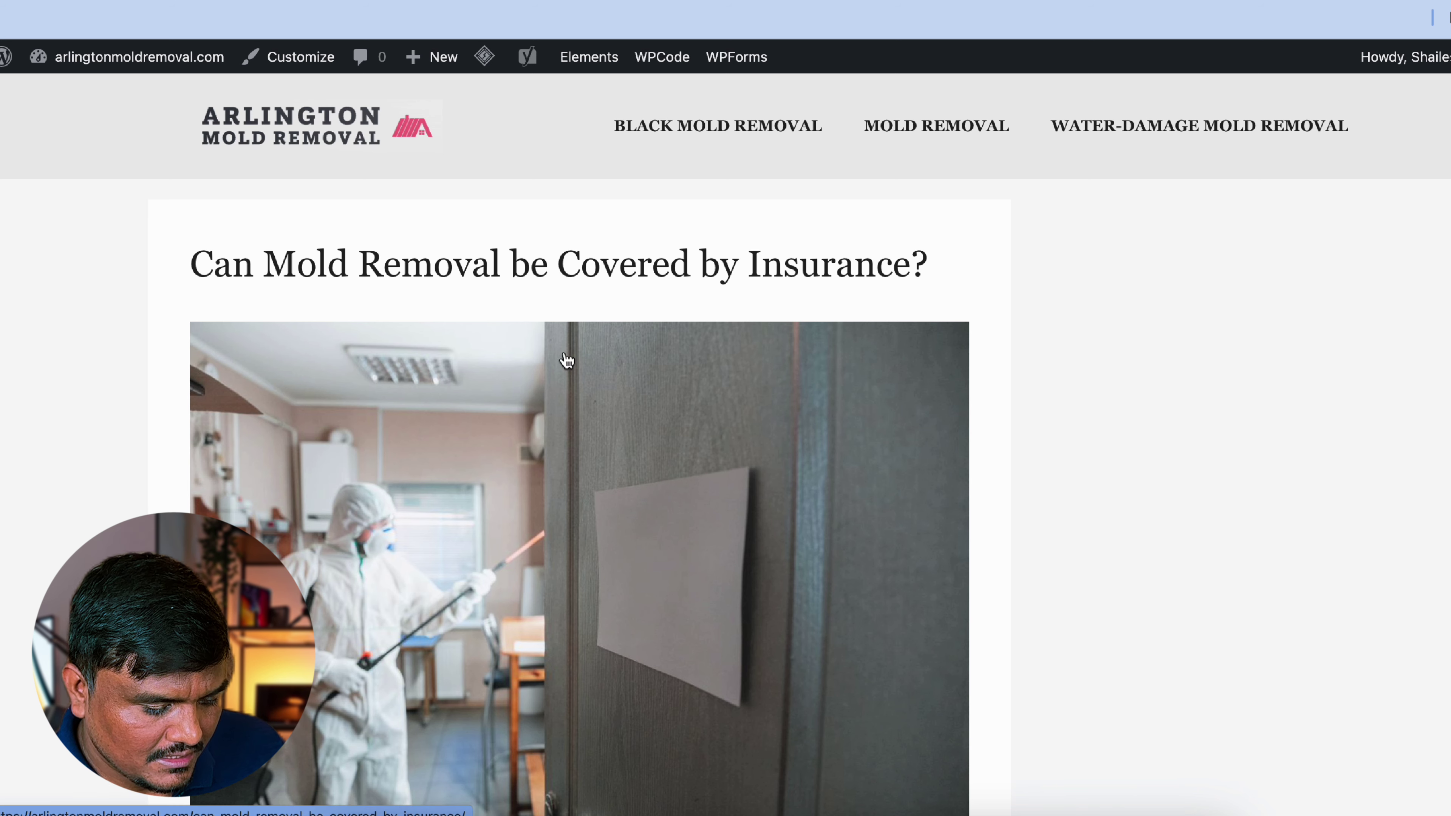
{"action": "scroll", "coordinate": [508, 259], "scroll_direction": "down", "scroll_amount": 3}
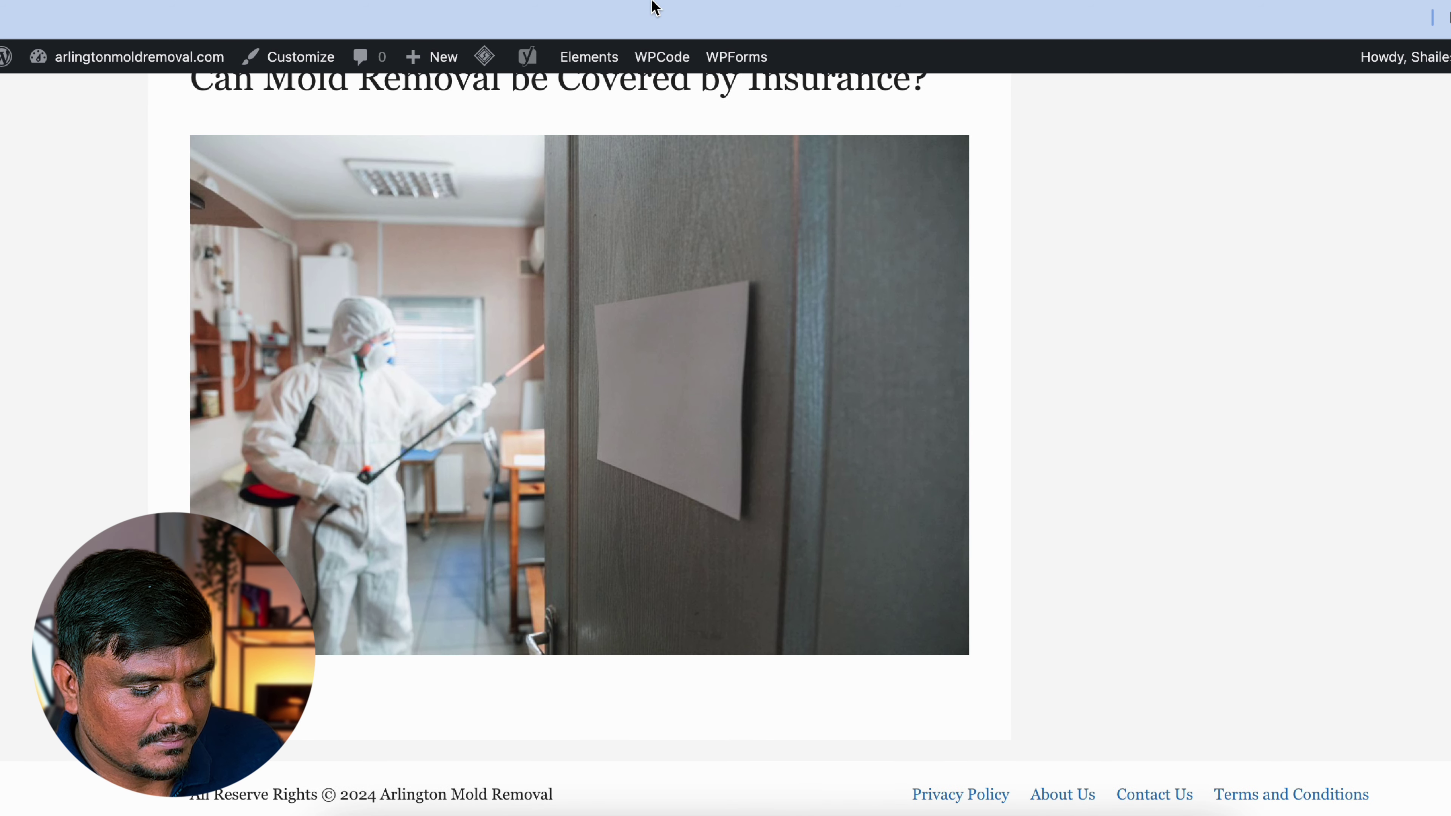
{"action": "scroll", "coordinate": [608, 148], "scroll_direction": "up", "scroll_amount": 3}
{"action": "left_click", "coordinate": [541, 232]}
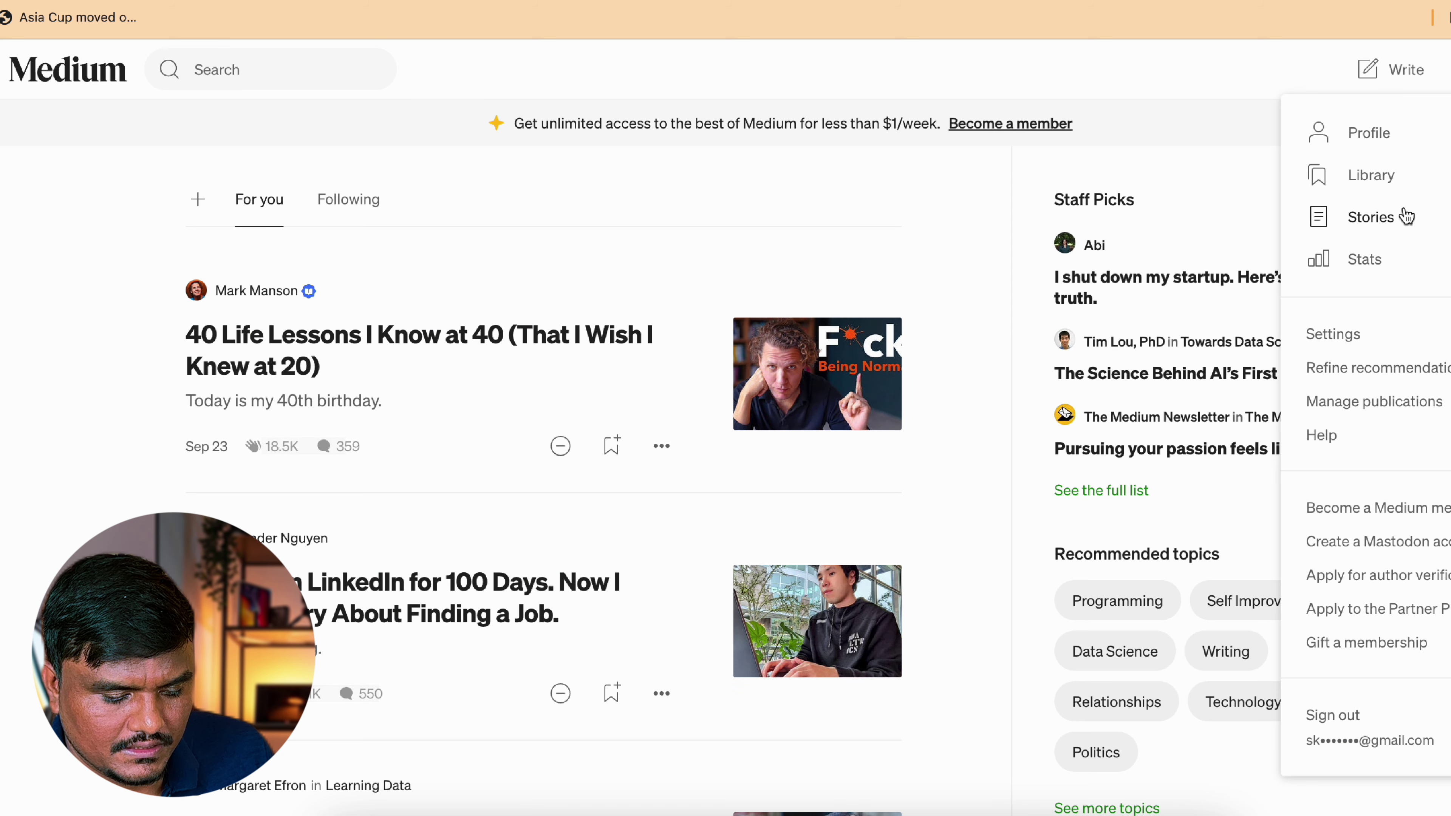
Switch to Medium, import the arlingtonmoldremoval.com insurance post as a story, and review the imported draft.
{"action": "left_click", "coordinate": [1399, 212]}
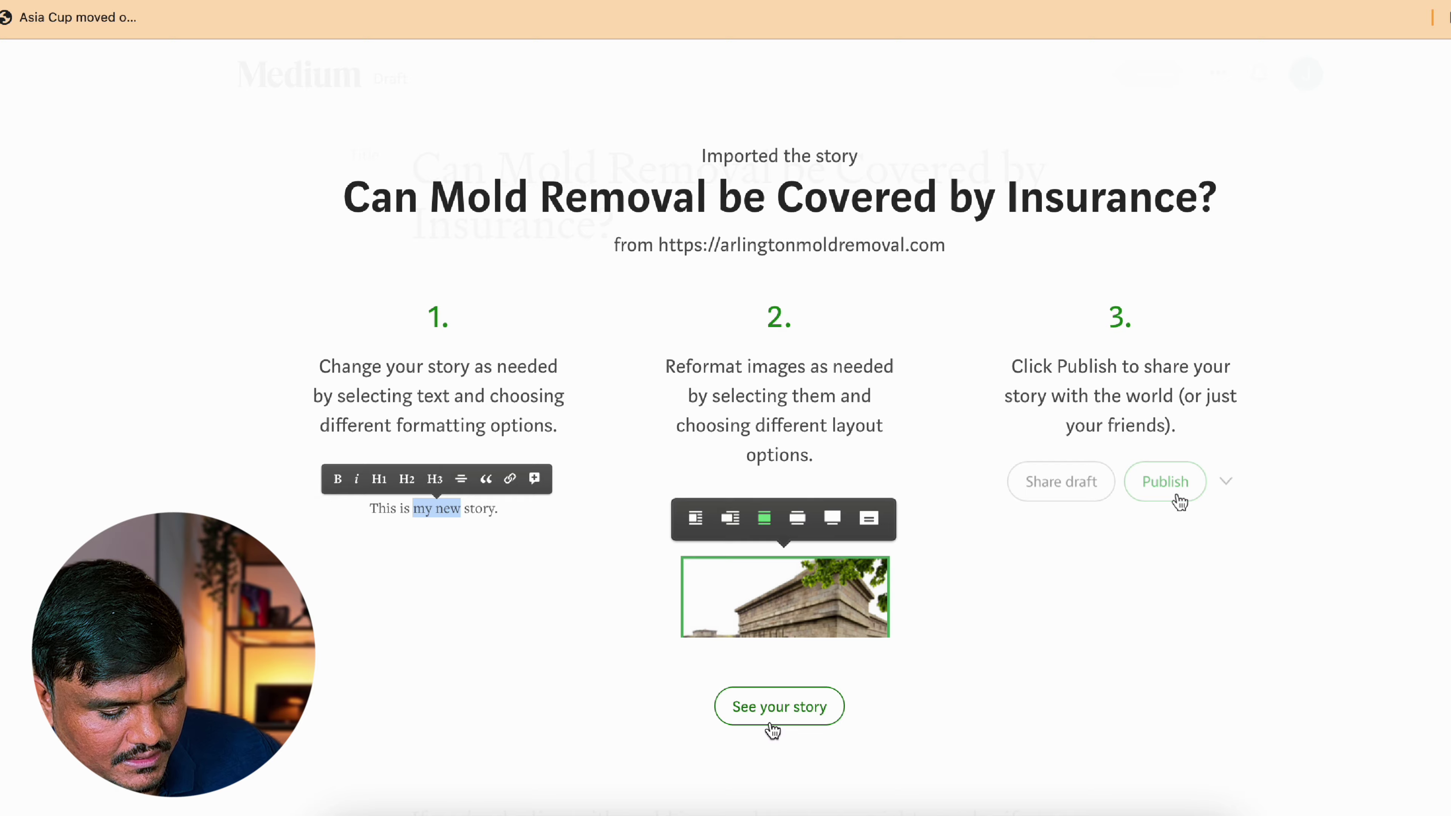
{"action": "left_click", "coordinate": [769, 721]}
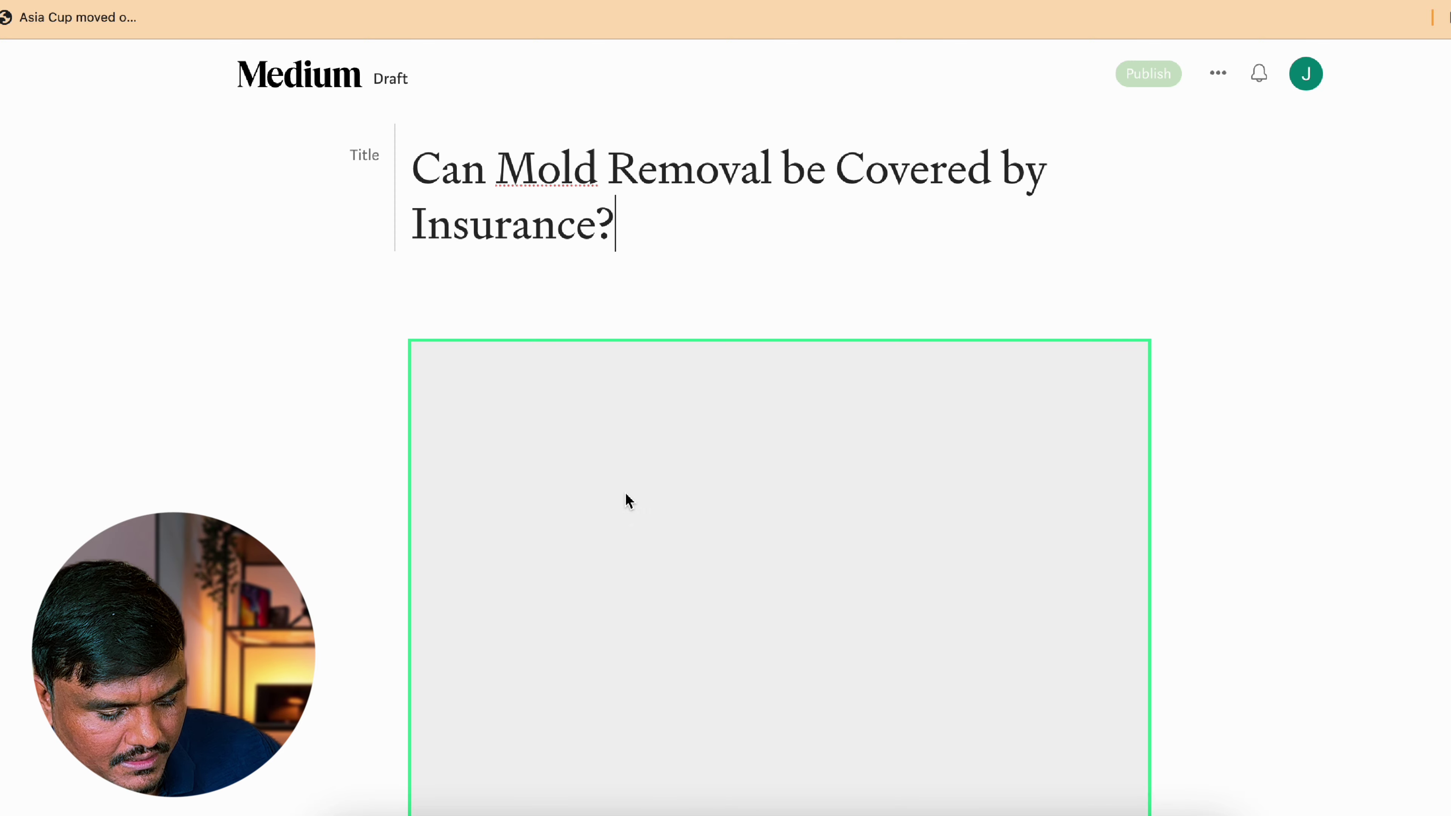
{"action": "left_click", "coordinate": [767, 355]}
{"action": "scroll", "coordinate": [777, 359], "scroll_direction": "down", "scroll_amount": 4}
{"action": "scroll", "coordinate": [401, 534], "scroll_direction": "down", "scroll_amount": 20}
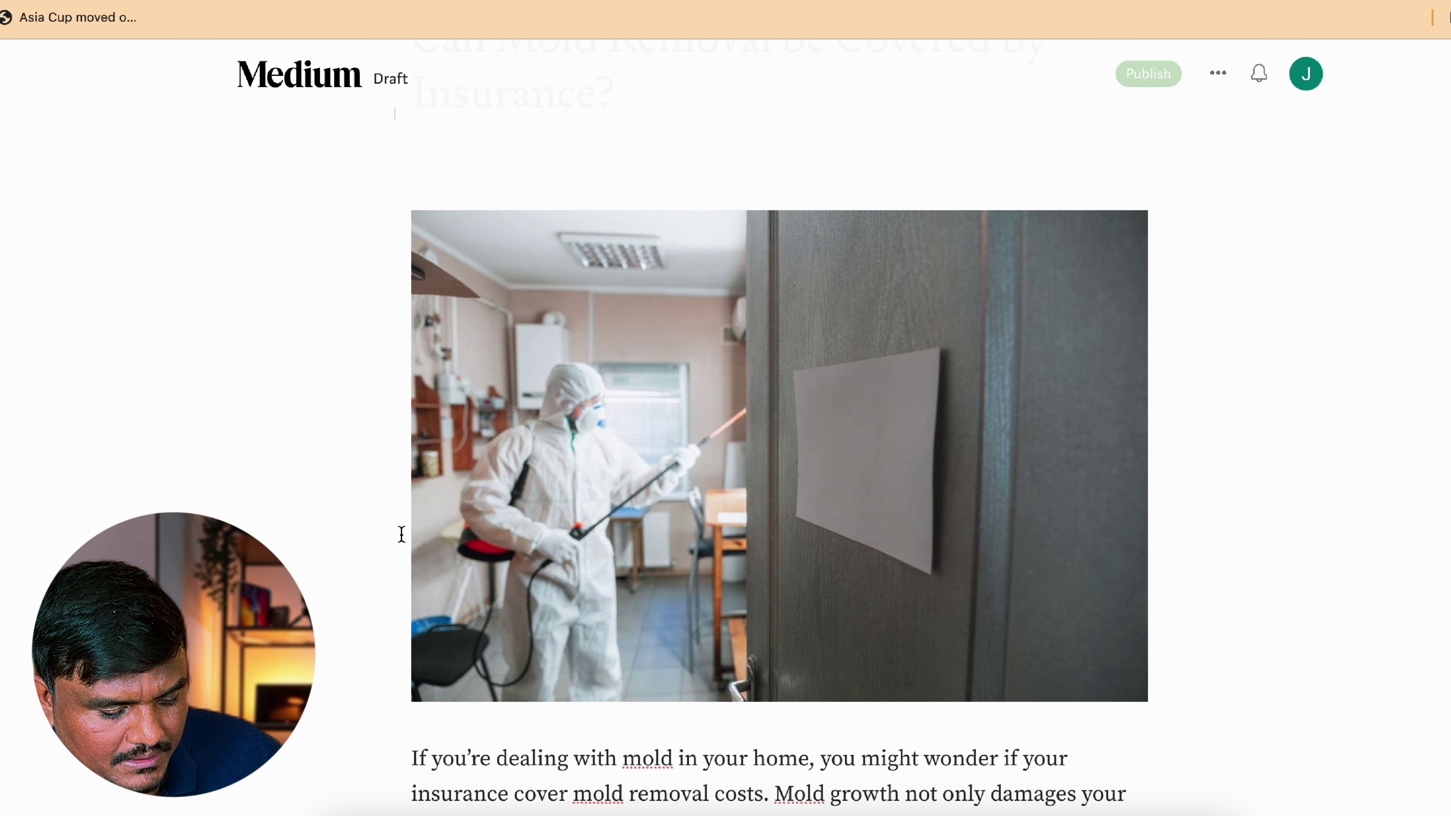
{"action": "scroll", "coordinate": [403, 540], "scroll_direction": "down", "scroll_amount": 20}
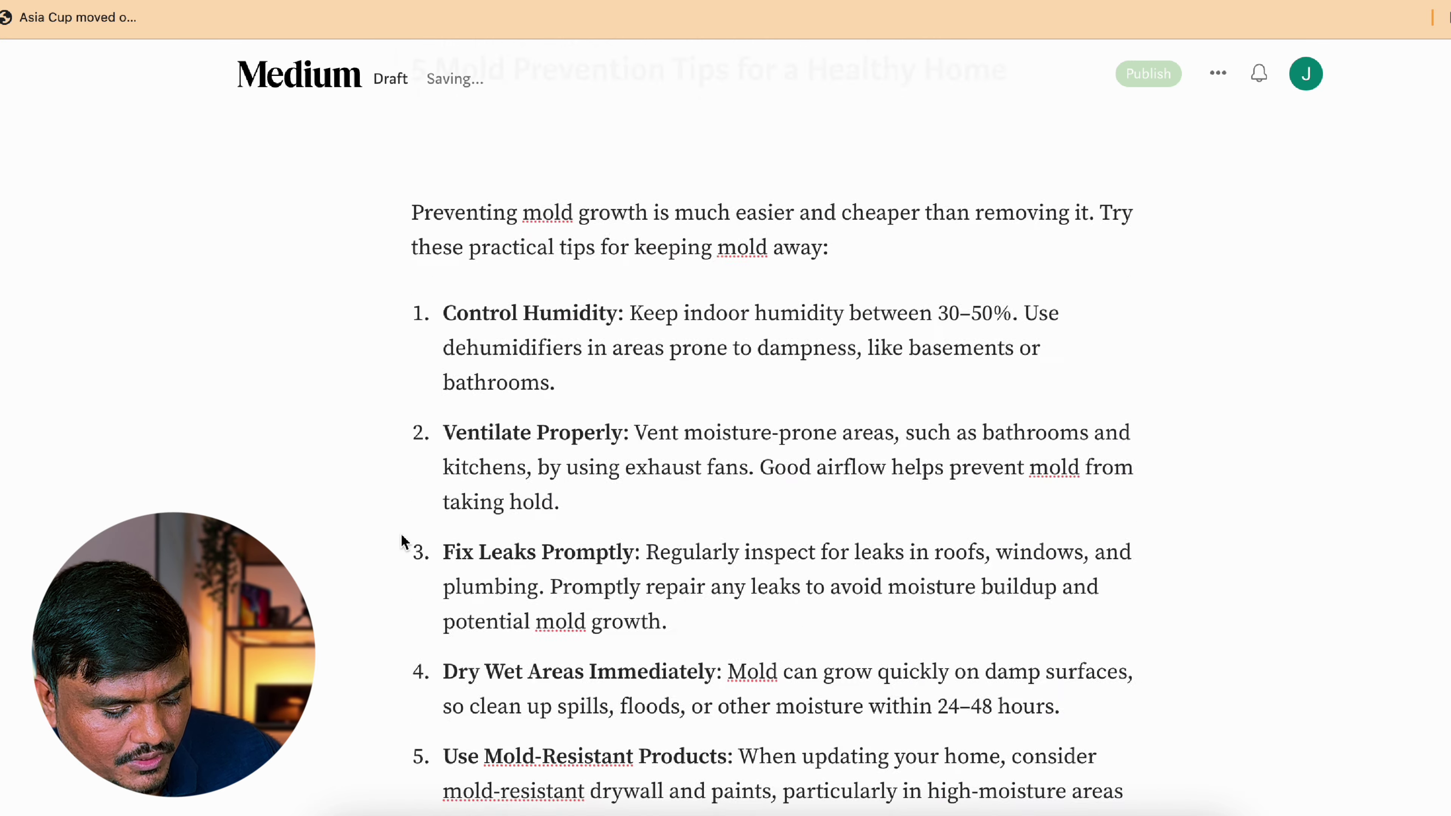
{"action": "left_click_drag", "start_coordinate": [431, 743], "coordinate": [1124, 740]}
Start publishing the Medium story and add the topic "mold removal".
{"action": "left_click", "coordinate": [1139, 80]}
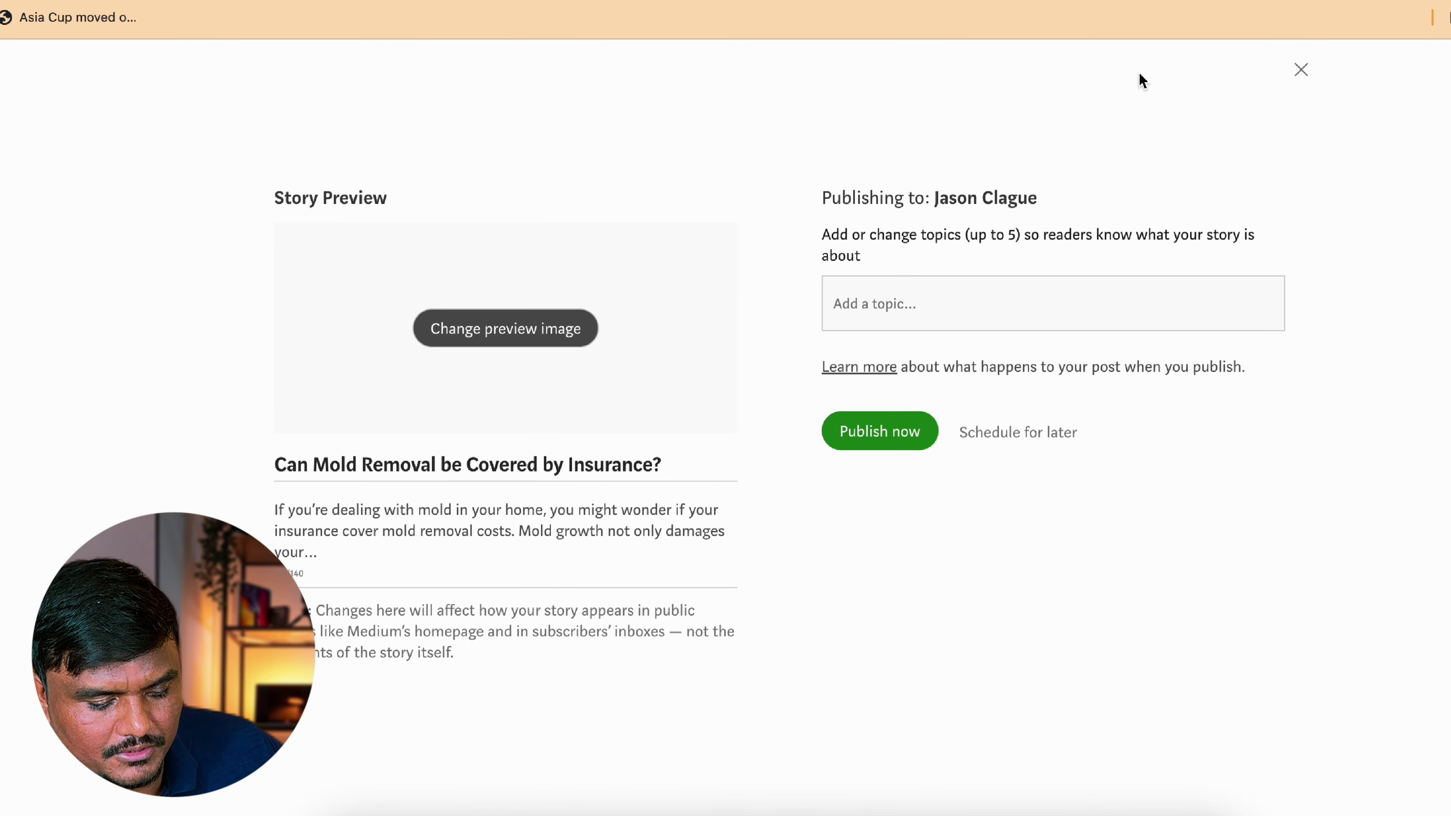
{"action": "left_click", "coordinate": [978, 320]}
{"action": "type", "text": "mol"}
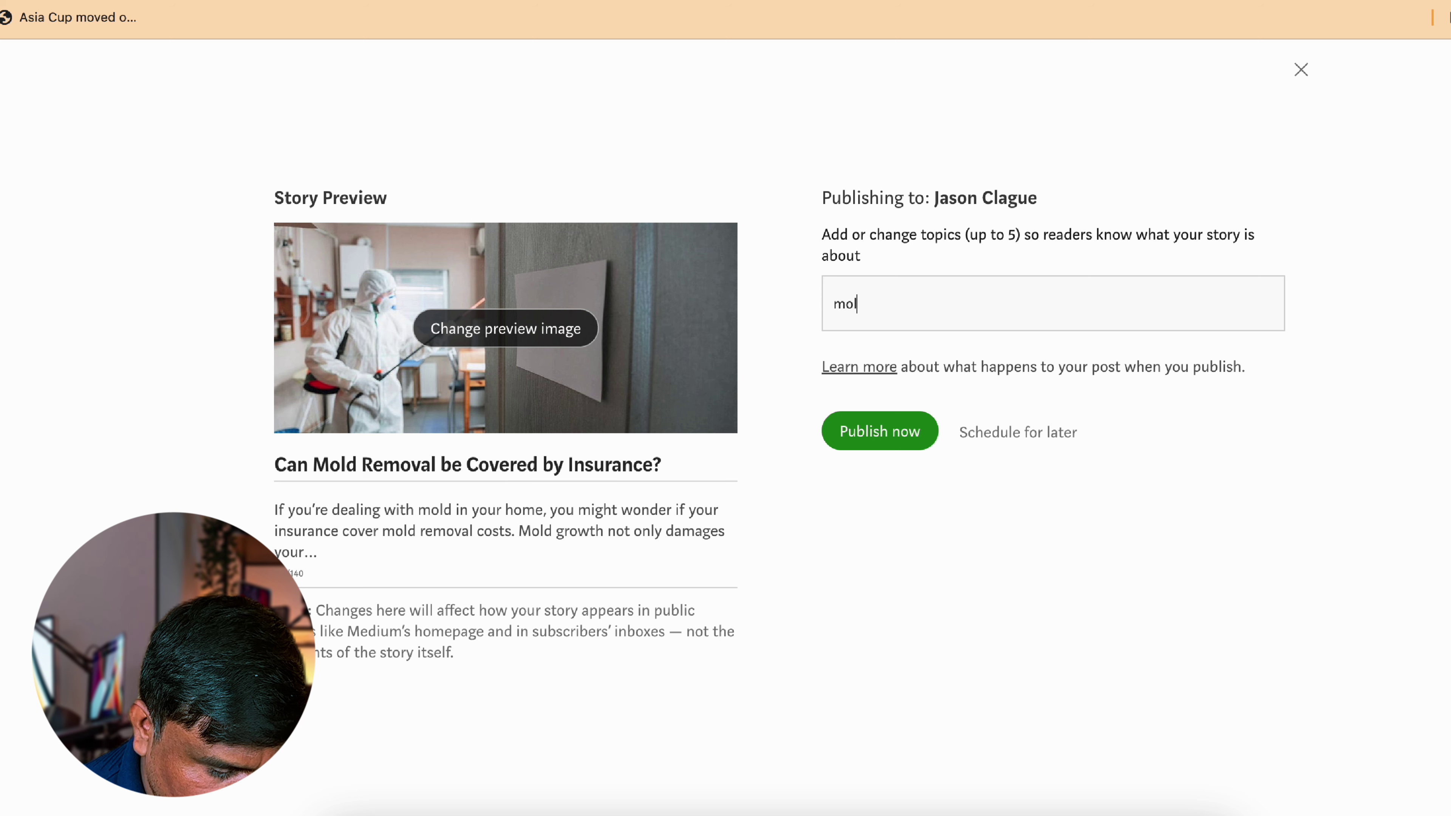
{"action": "type", "text": "d removal"}
{"action": "key", "text": "Return"}
Add the topic "mold removal insurance" and publish the Medium story immediately.
{"action": "type", "text": "m"}
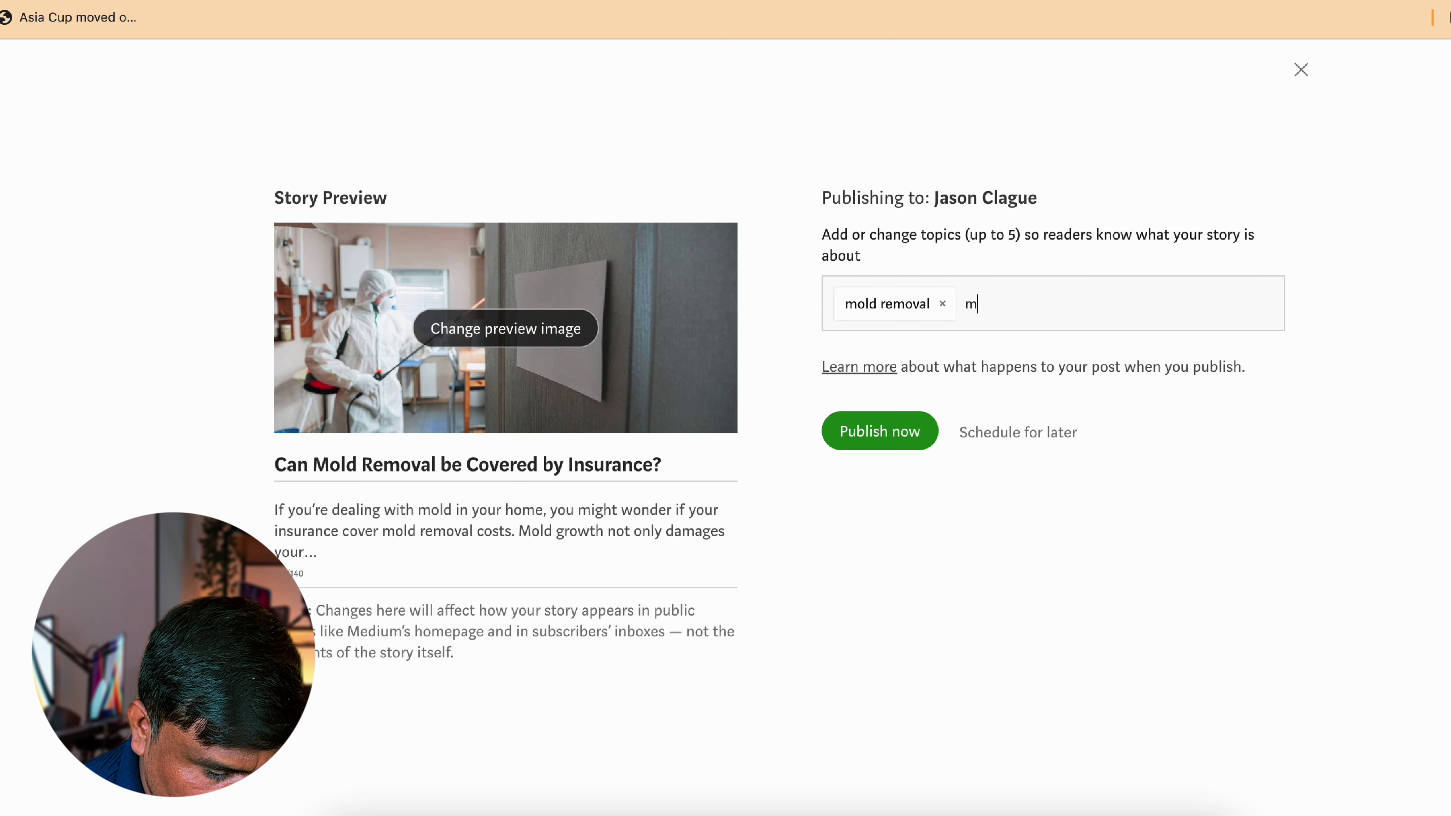
{"action": "type", "text": "old"}
{"action": "type", "text": " remo"}
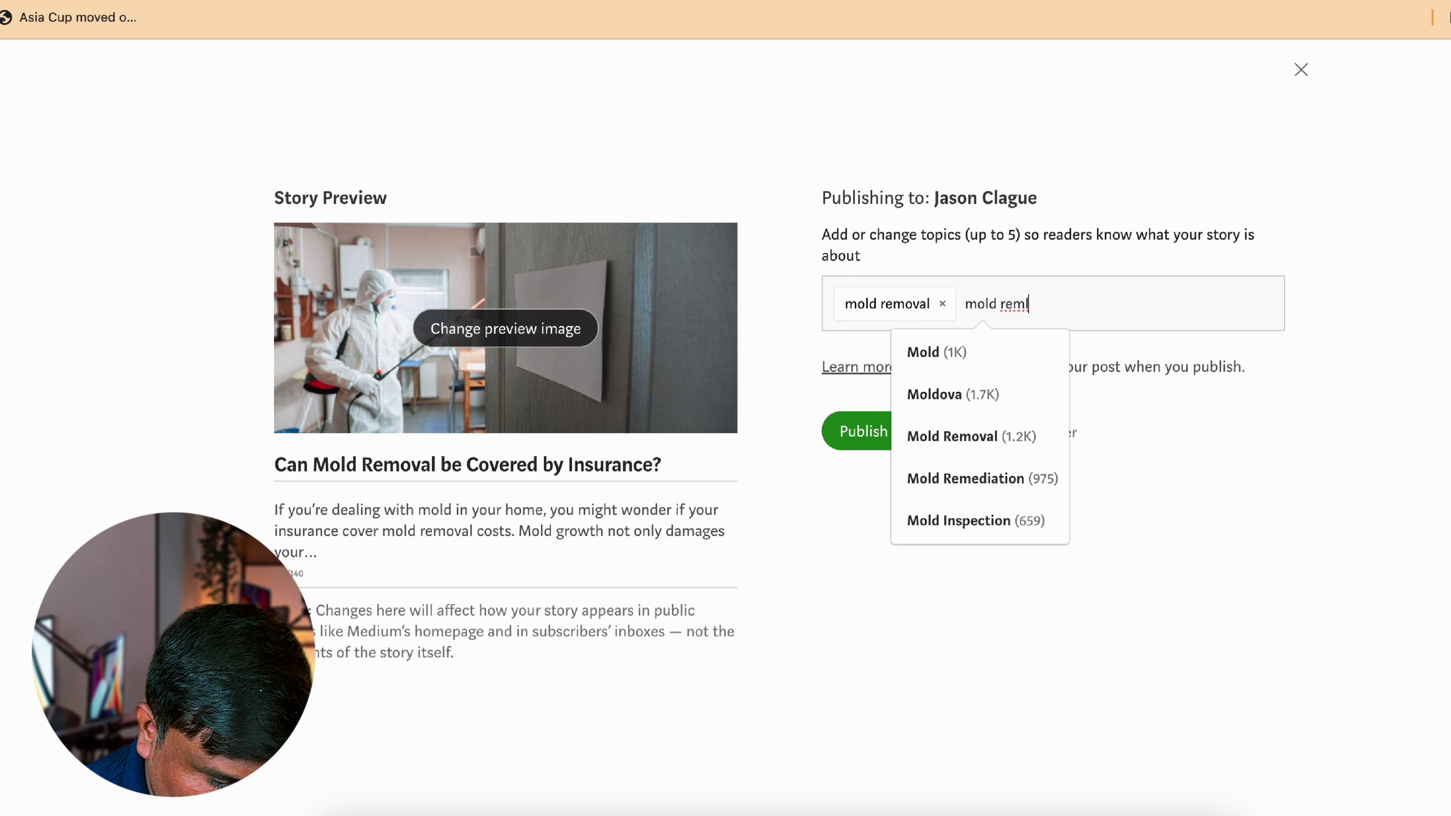
{"action": "type", "text": "va"}
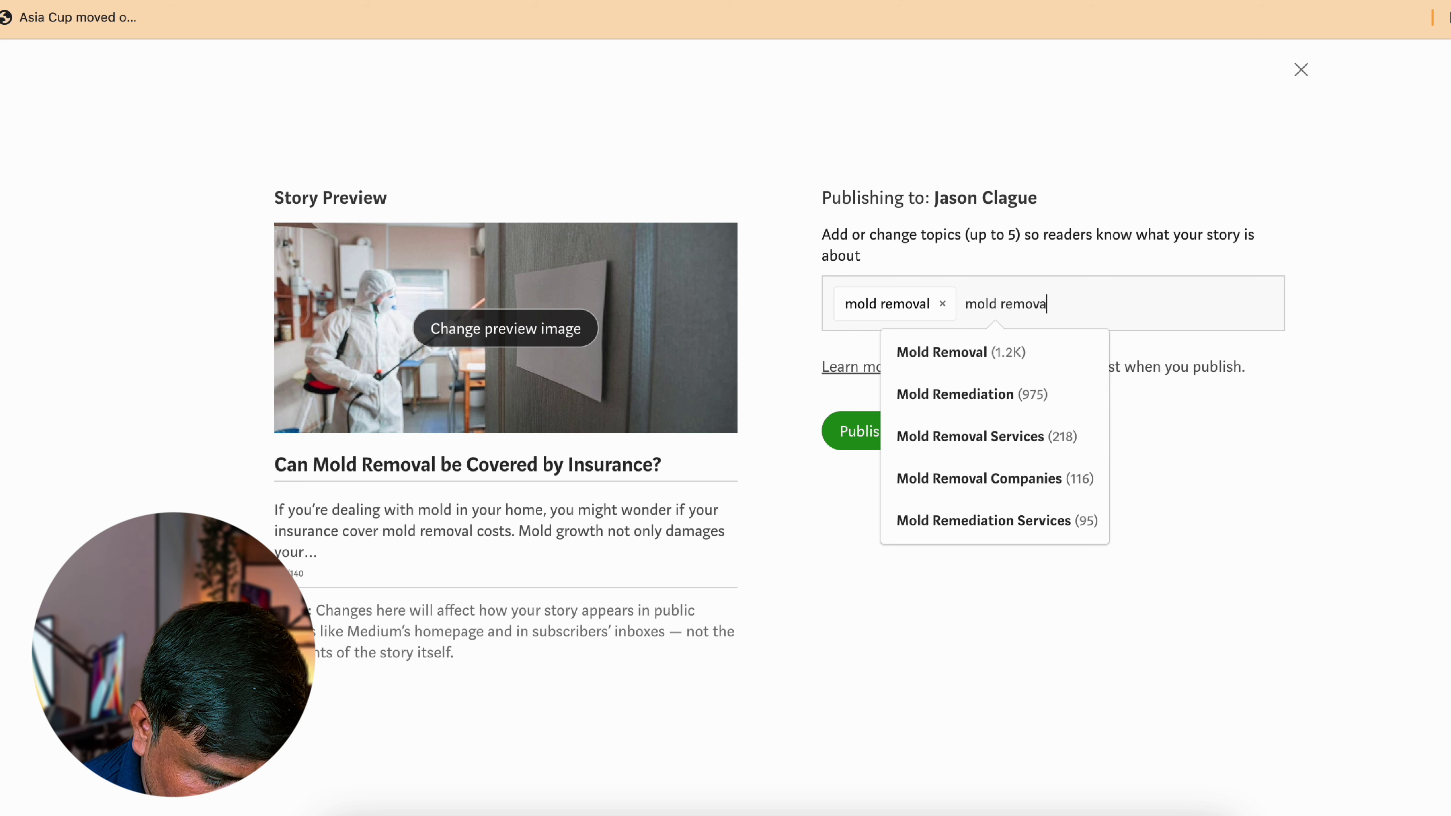
{"action": "type", "text": "l insurance"}
{"action": "key", "text": "Return"}
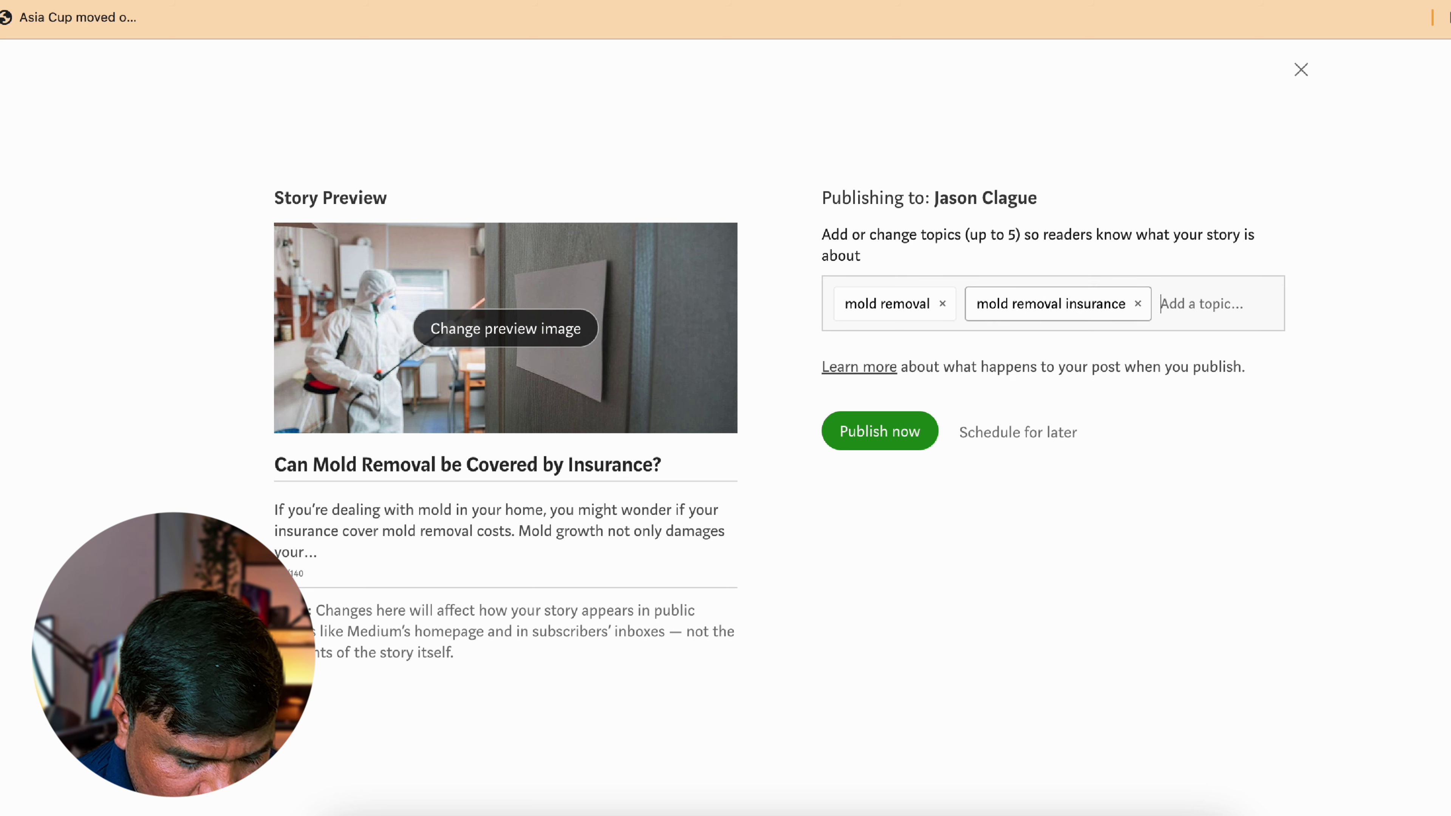
{"action": "key", "text": "Escape"}
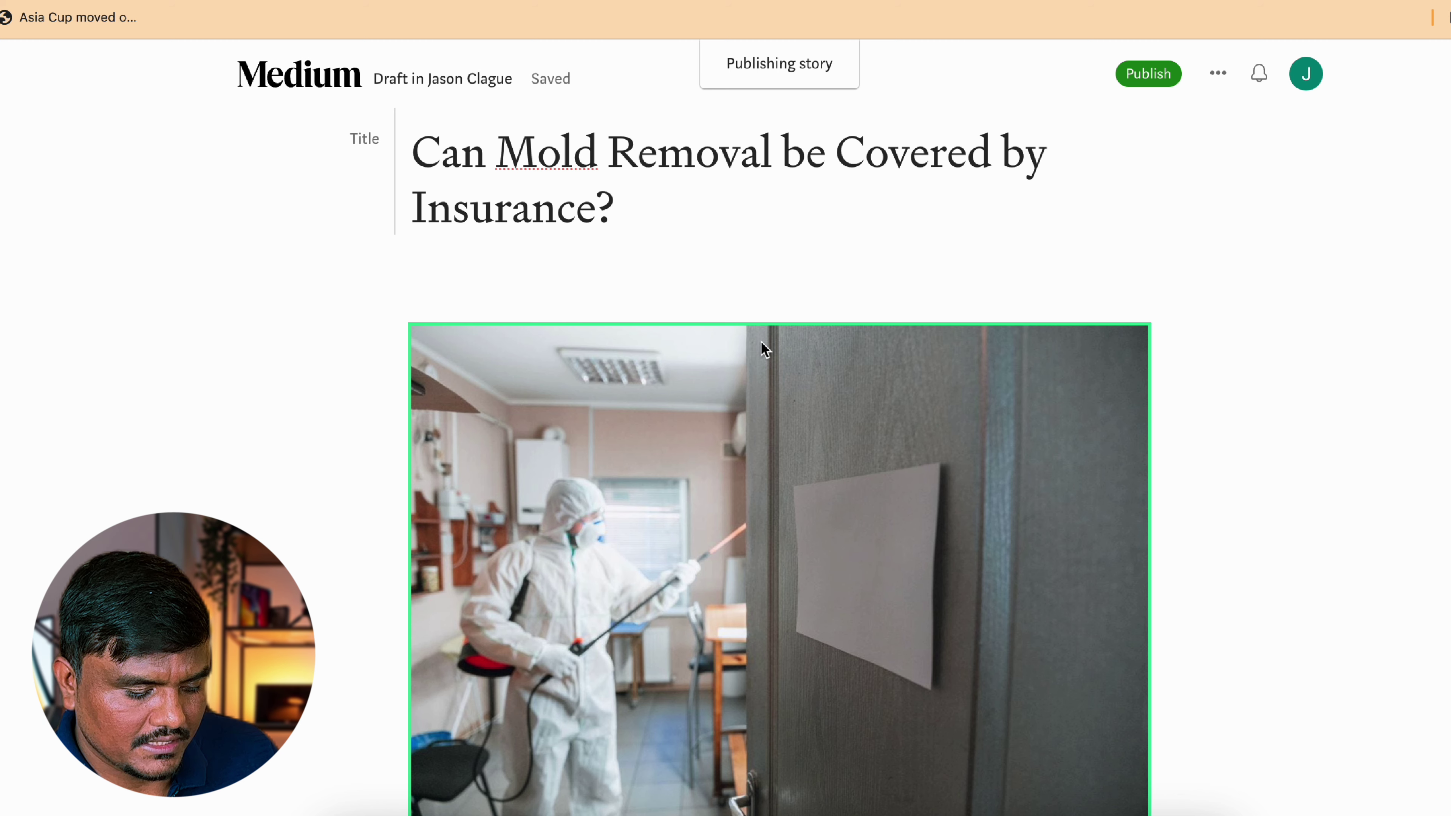
Search Google in a new browser tab for "mold removal inurl:submit resources".
{"action": "key", "text": "super+t"}
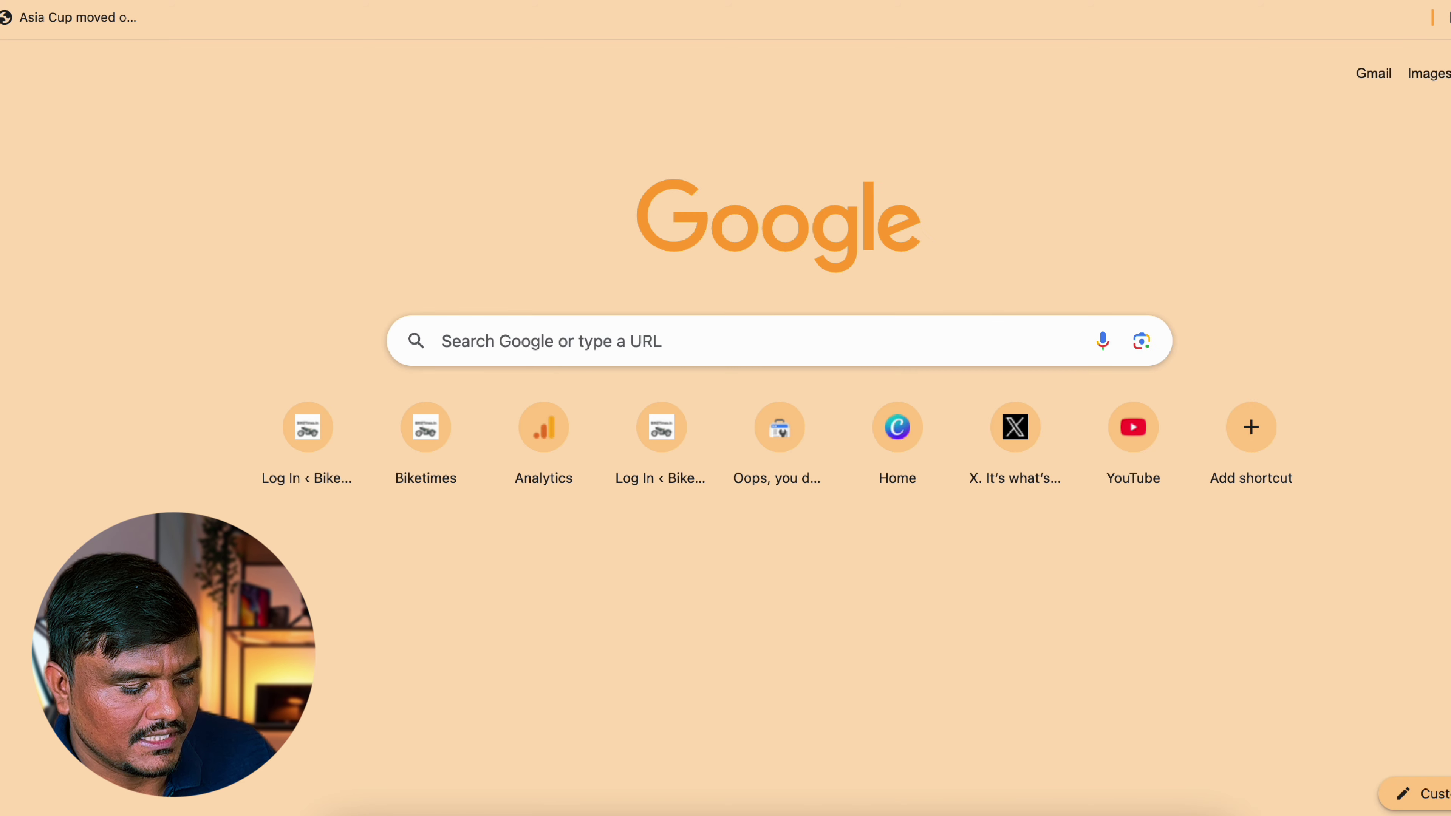
{"action": "key", "text": "super+l"}
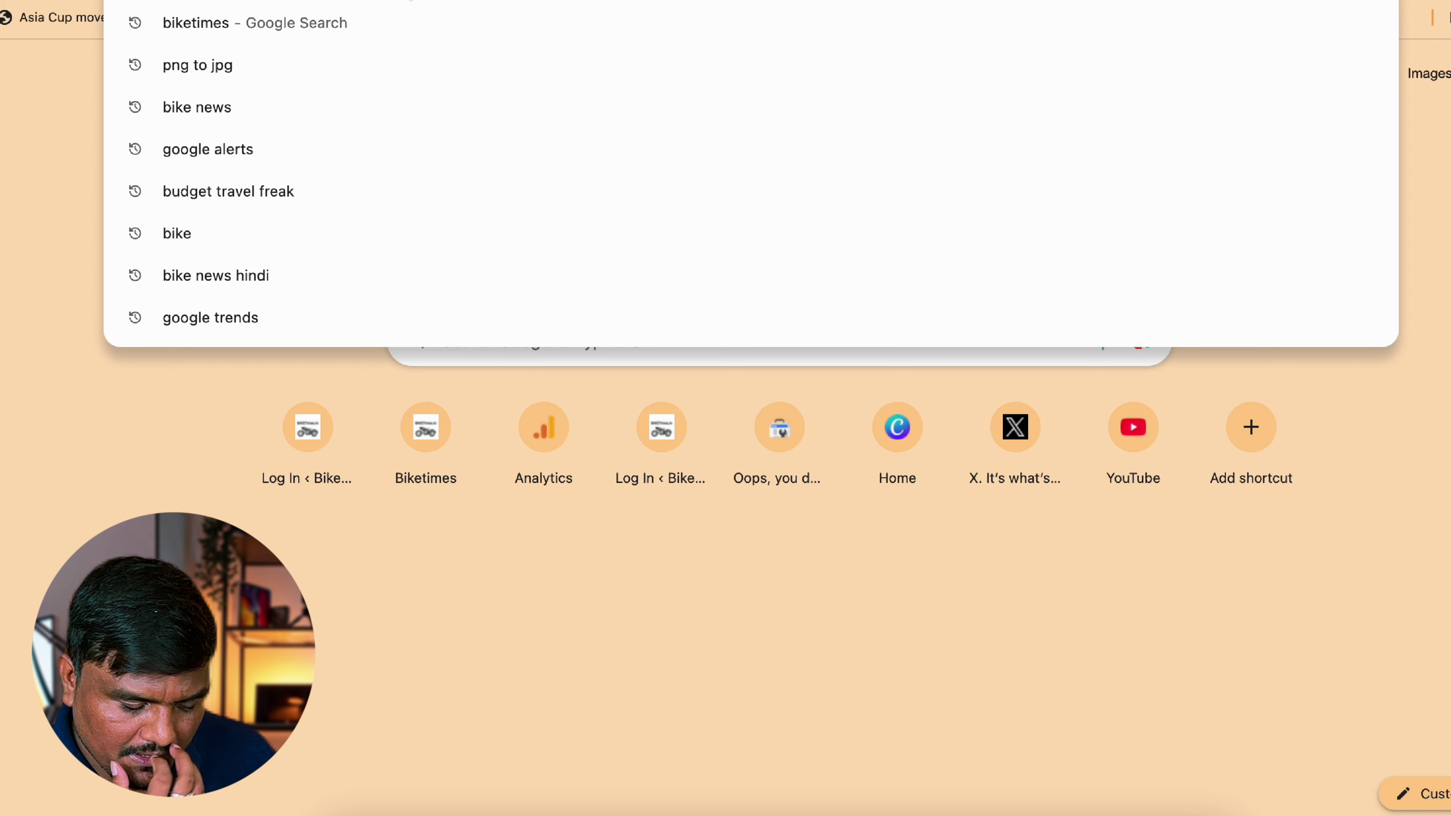
{"action": "key", "text": "Escape"}
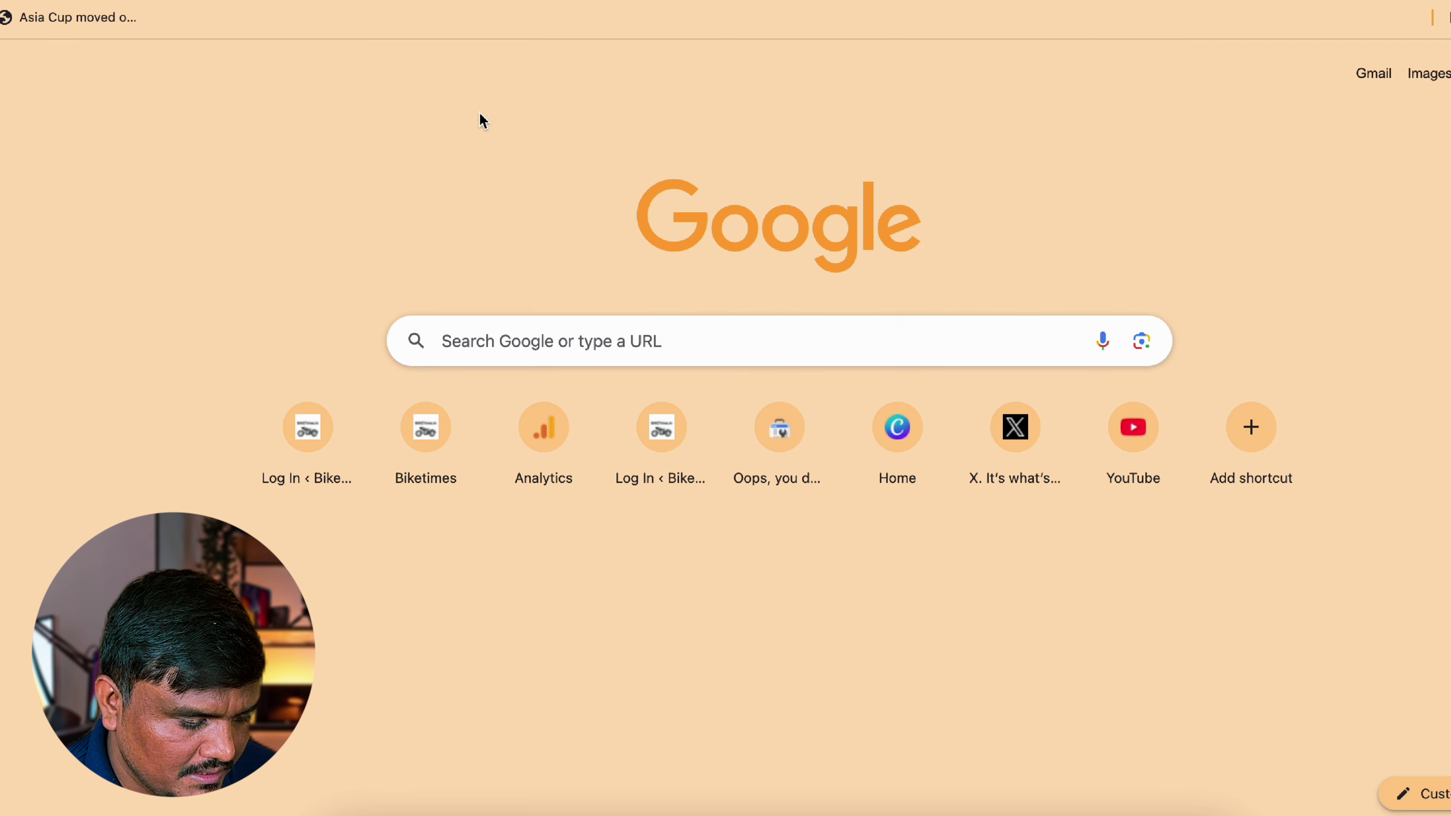
{"action": "key", "text": "super+l"}
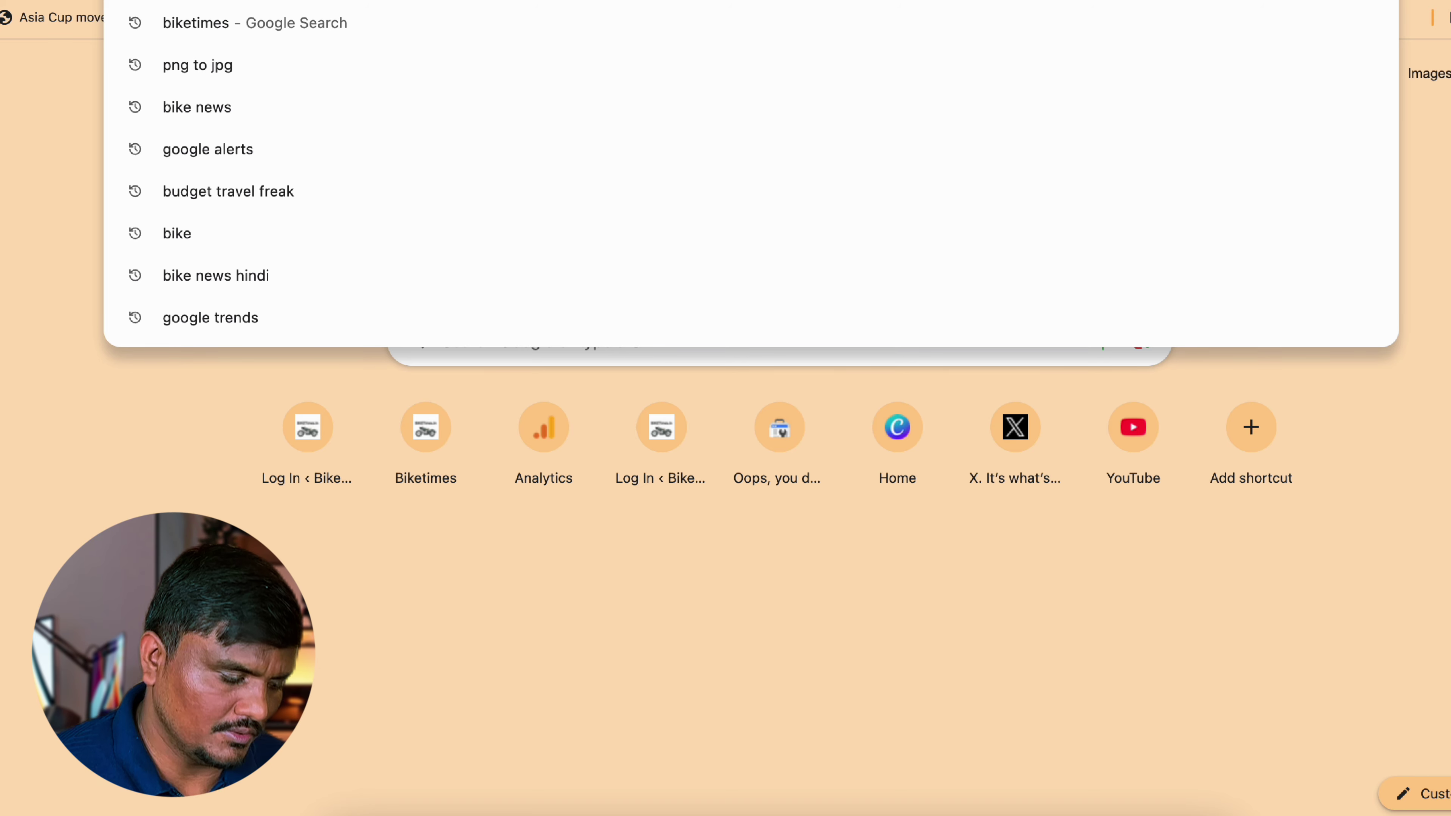
{"action": "type", "text": "mold removal"}
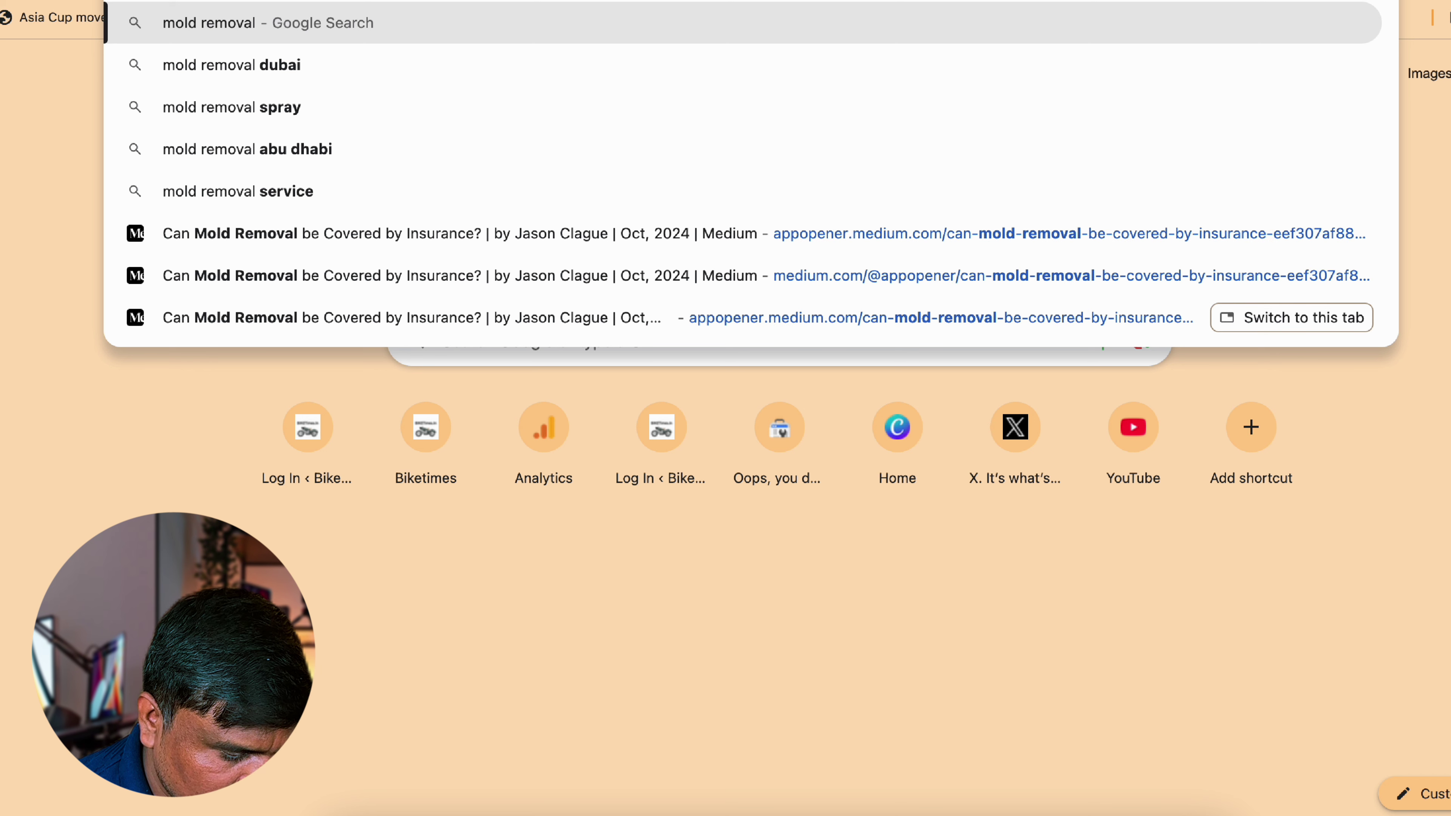
{"action": "type", "text": "nurl:submit resources"}
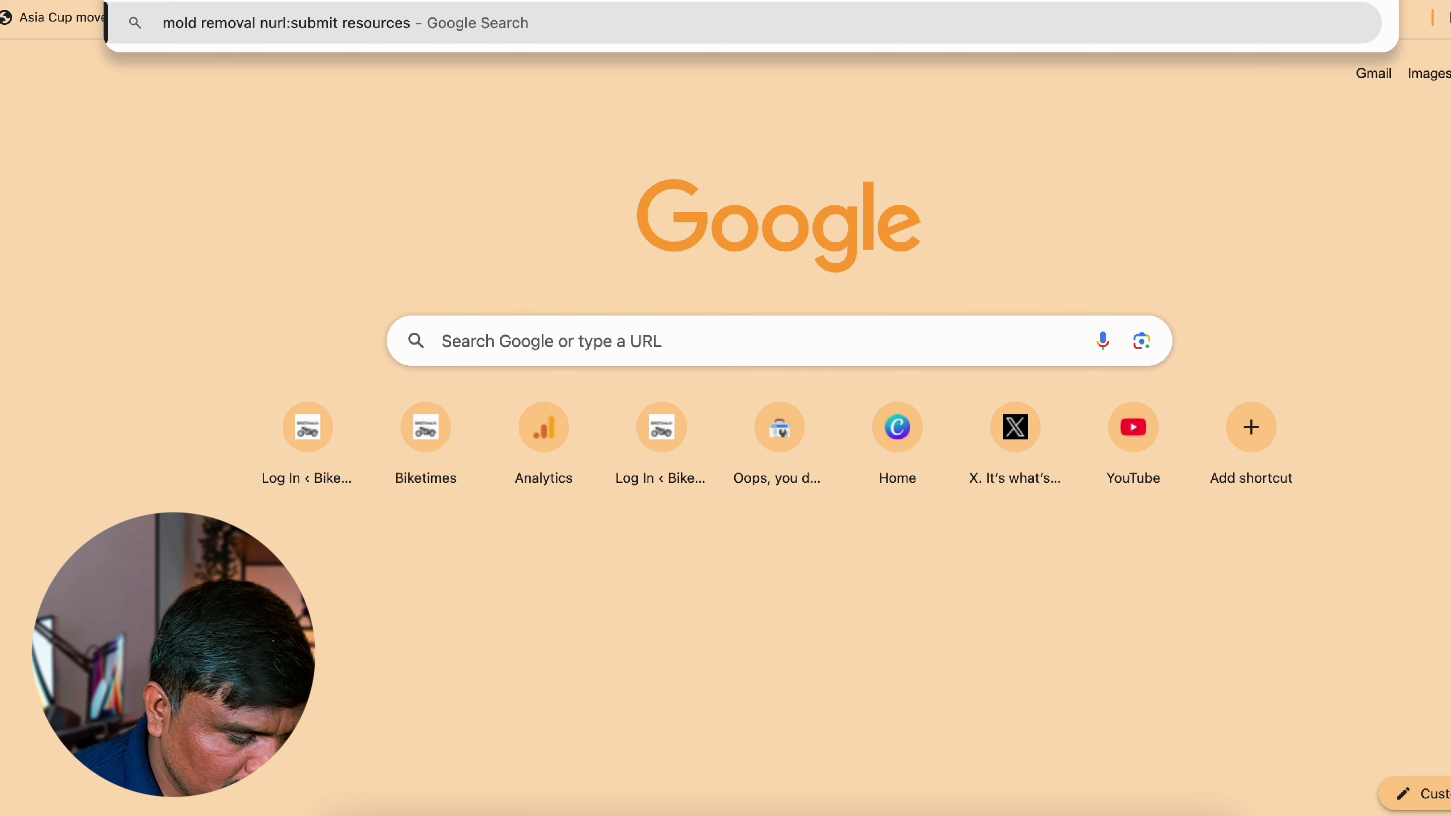
{"action": "type", "text": "i"}
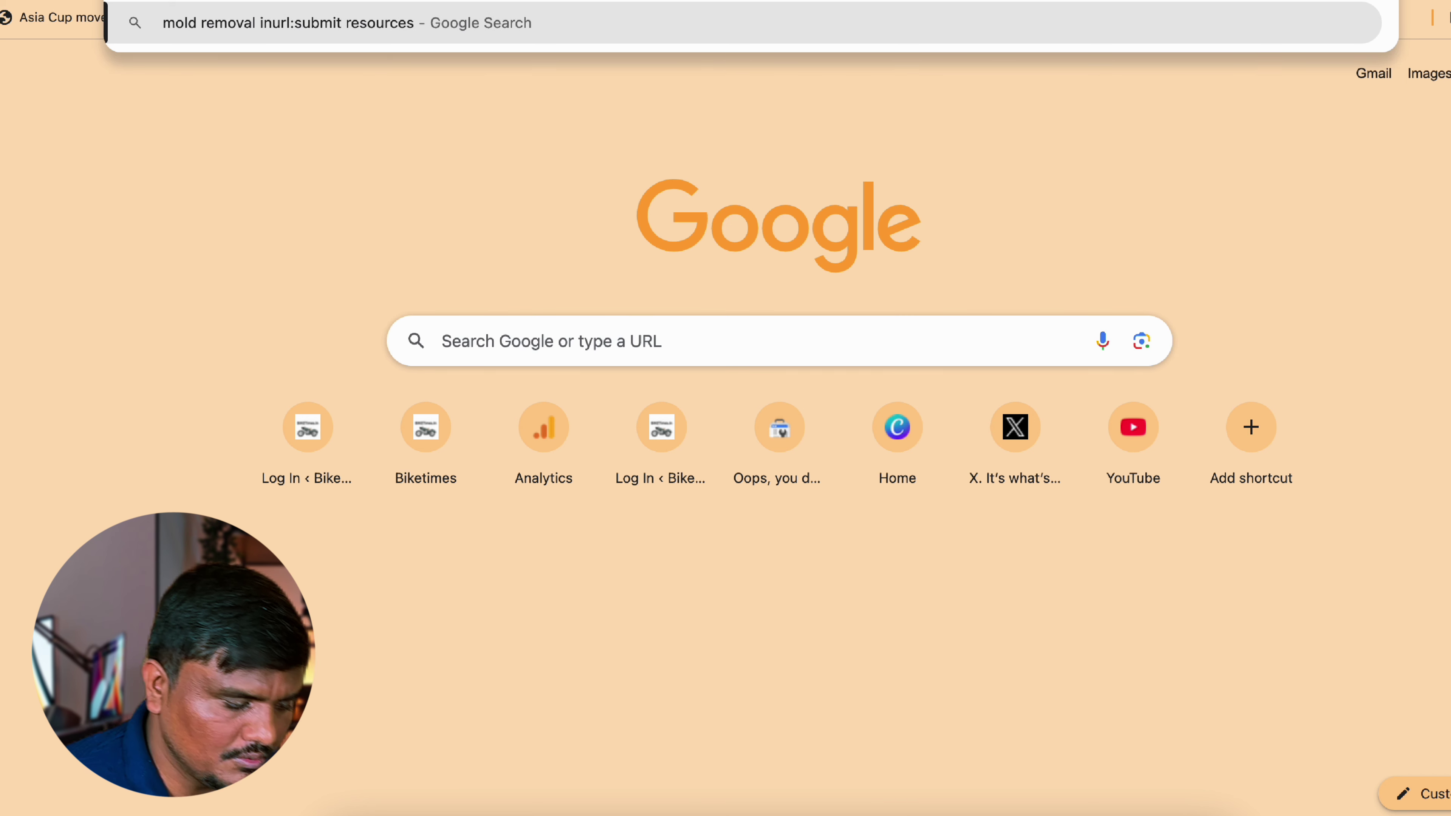
{"action": "key", "text": "Return"}
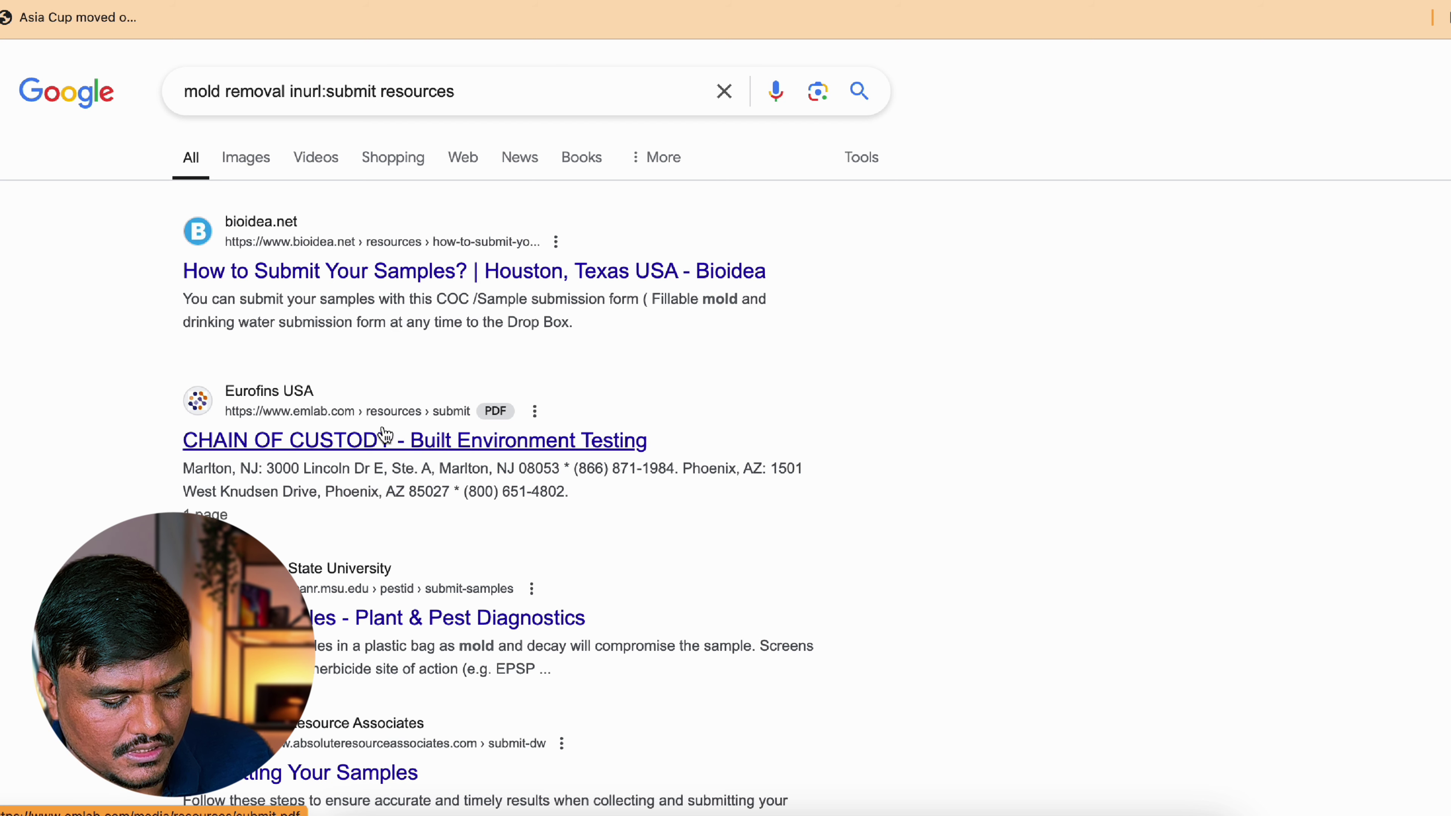
Open the Bioidea, Eurofins Chain of Custody and Plant & Pest Diagnostics search results in separate new tabs.
{"action": "right_click", "coordinate": [434, 271]}
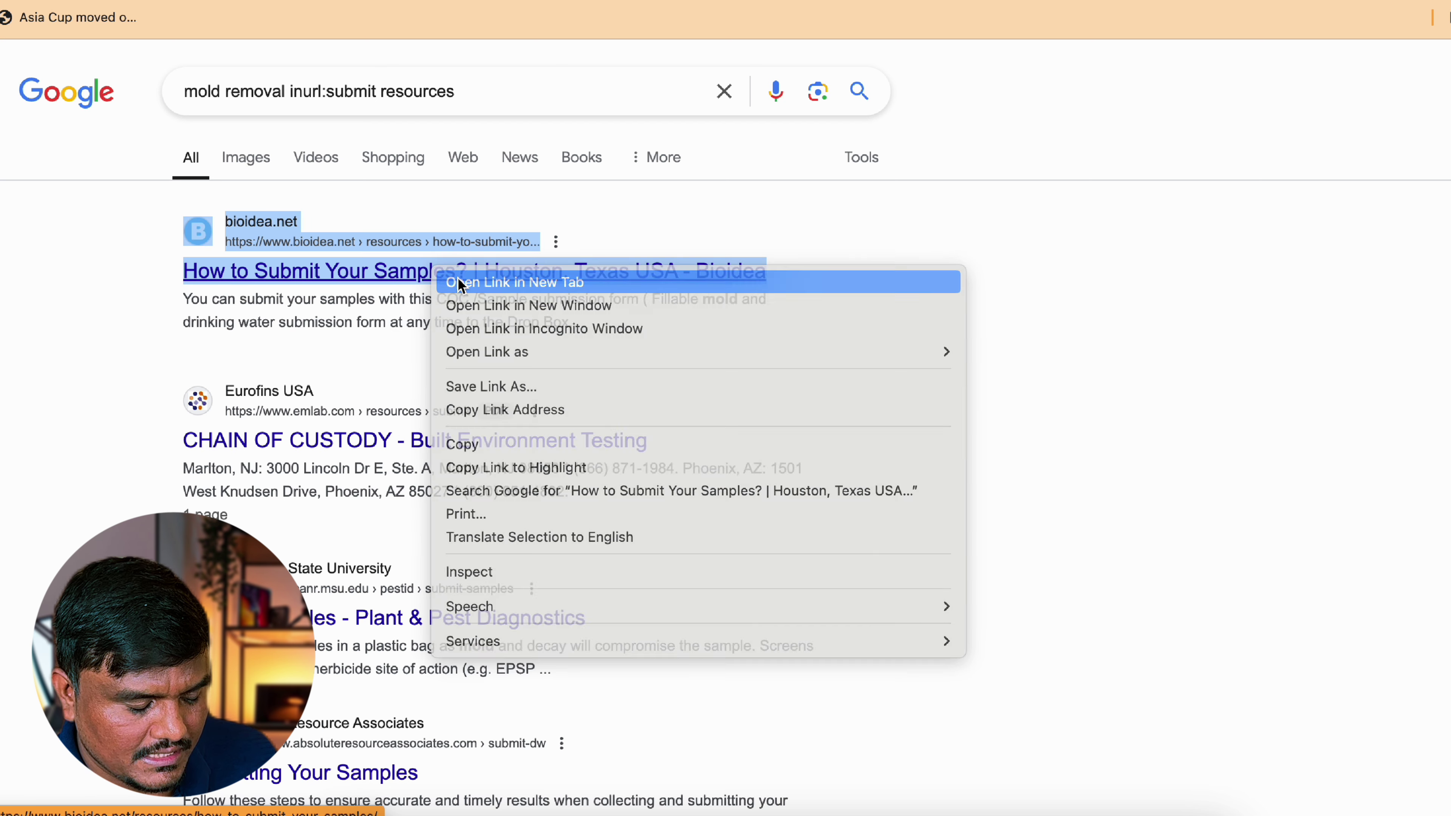
{"action": "left_click", "coordinate": [462, 283]}
{"action": "right_click", "coordinate": [431, 440]}
{"action": "left_click", "coordinate": [432, 446]}
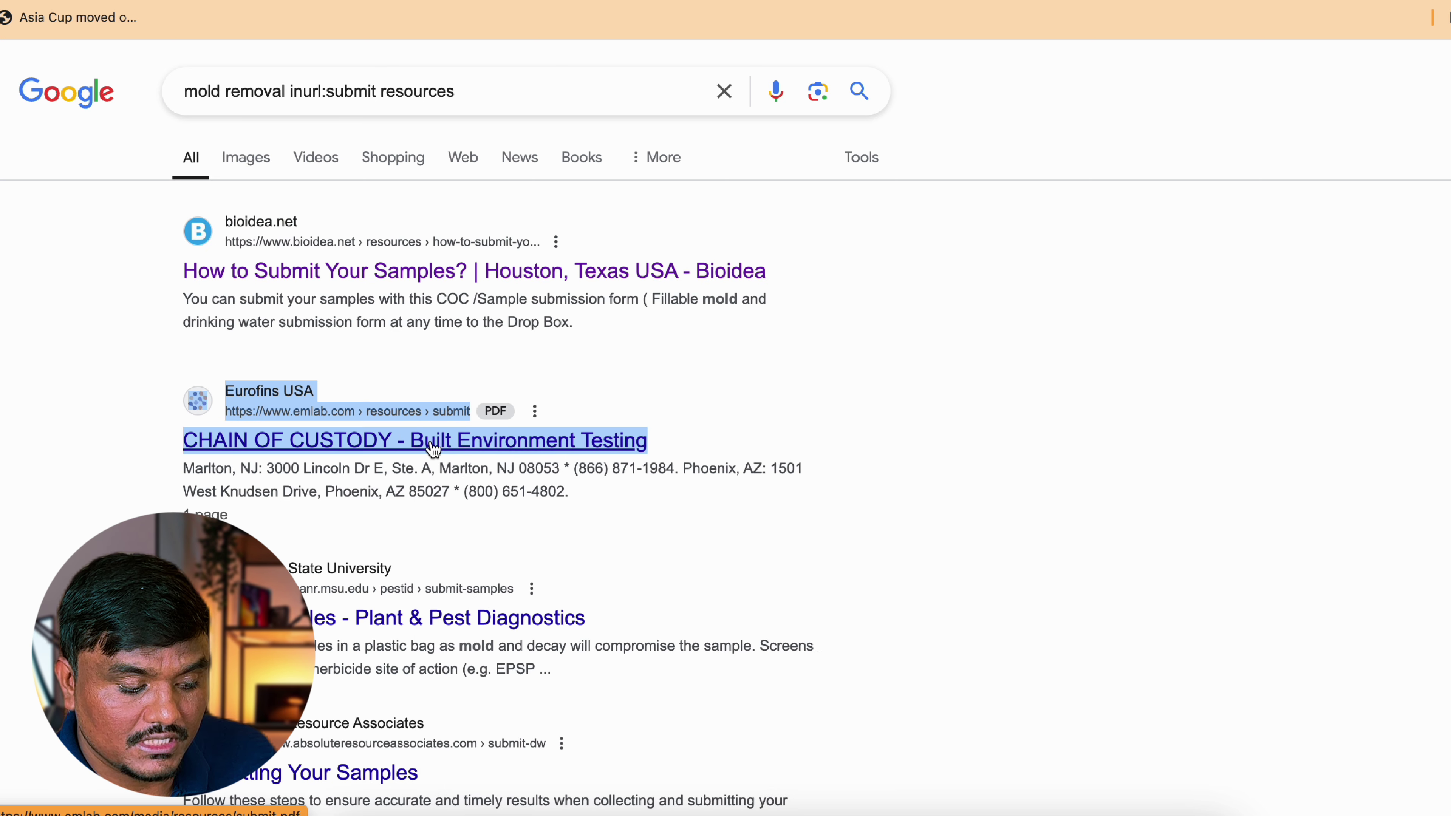
{"action": "right_click", "coordinate": [432, 445]}
{"action": "left_click", "coordinate": [434, 445]}
{"action": "right_click", "coordinate": [406, 619]}
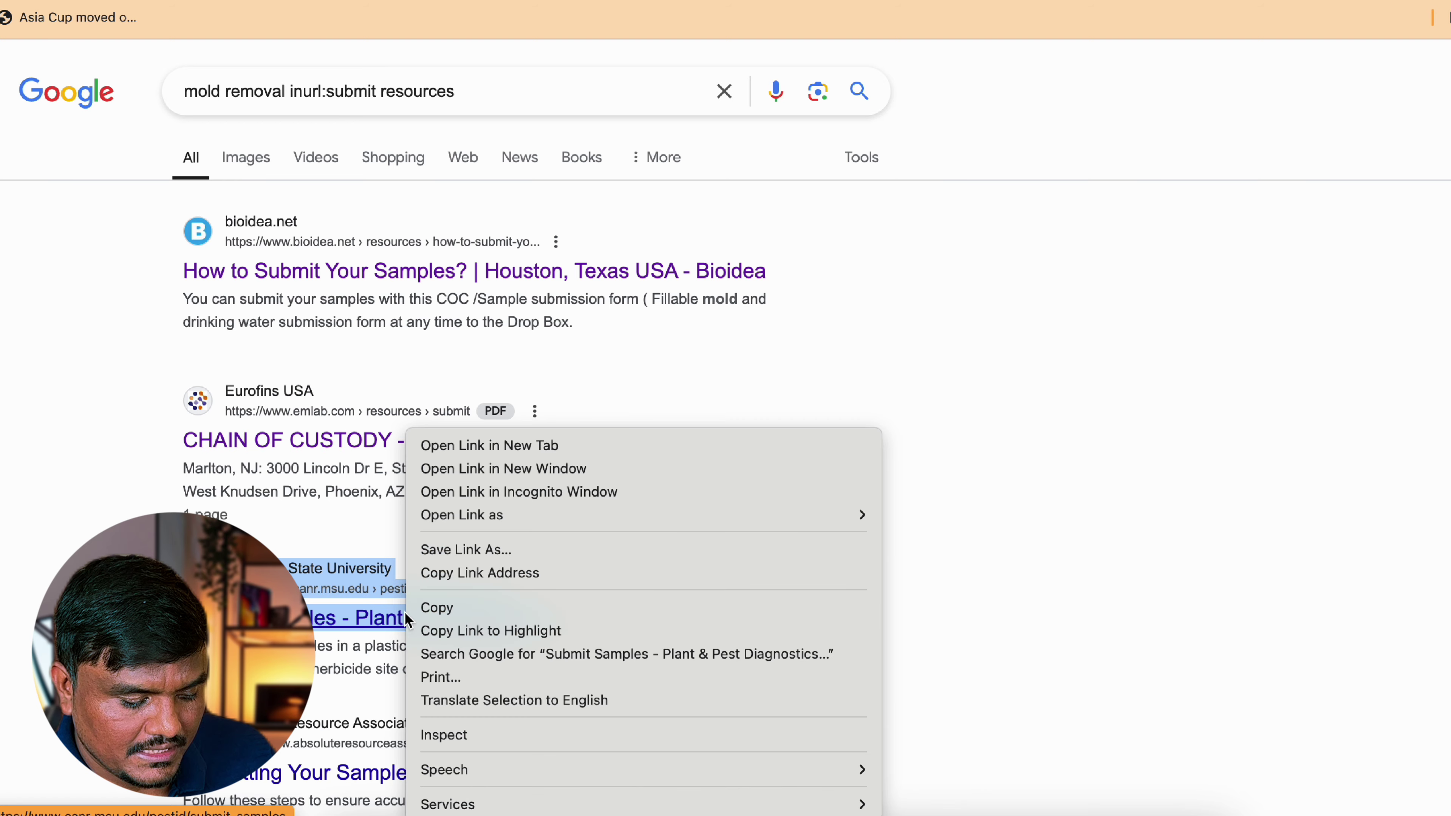
{"action": "left_click", "coordinate": [434, 446]}
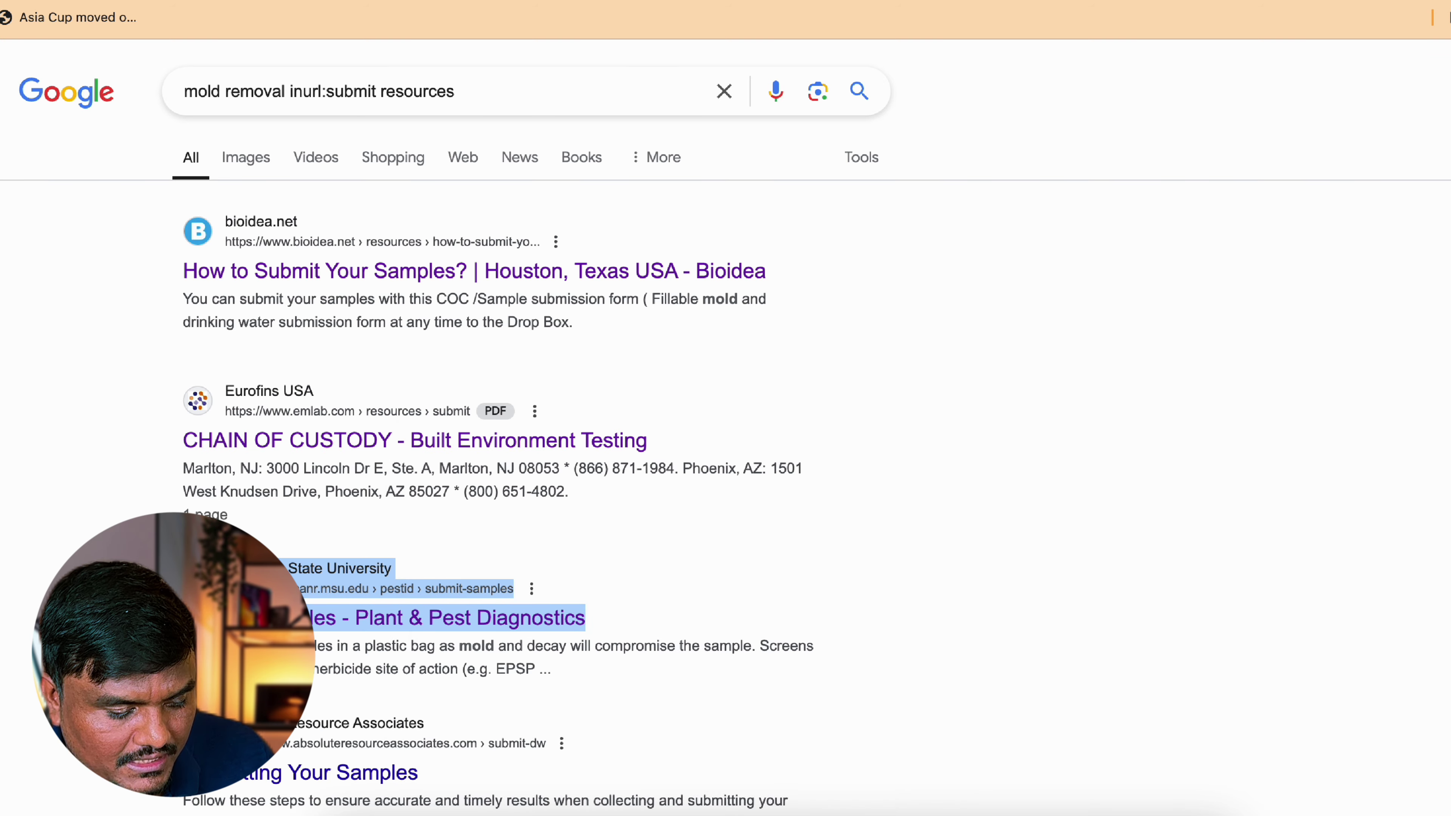
Examine the Bioidea and Hotel Project Leads pages for a way to submit a resource or link.
{"action": "key", "text": "ctrl+Tab"}
{"action": "scroll", "coordinate": [650, 366], "scroll_direction": "down", "scroll_amount": 5}
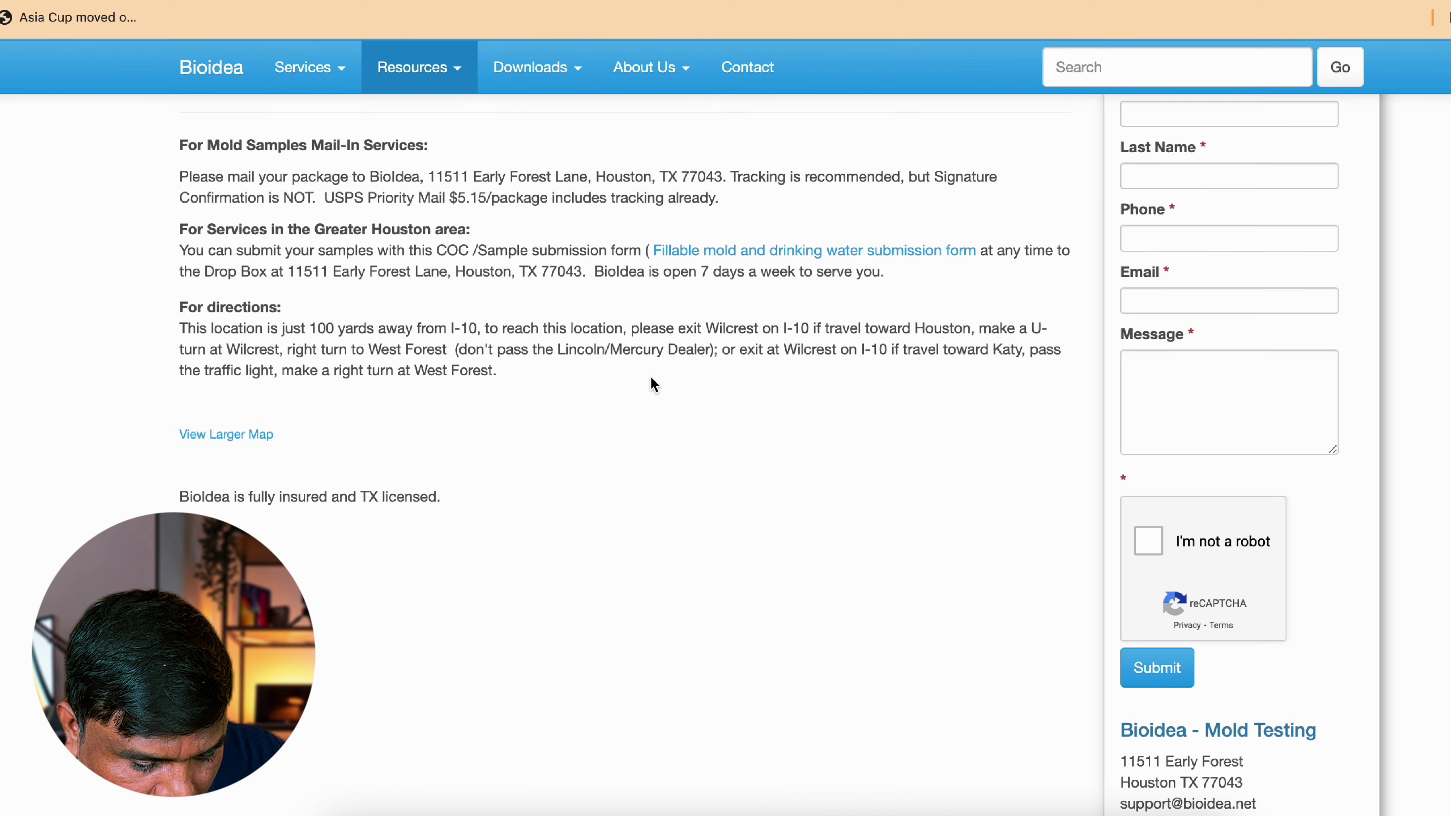
{"action": "scroll", "coordinate": [655, 384], "scroll_direction": "up", "scroll_amount": 3}
{"action": "scroll", "coordinate": [654, 384], "scroll_direction": "down", "scroll_amount": 8}
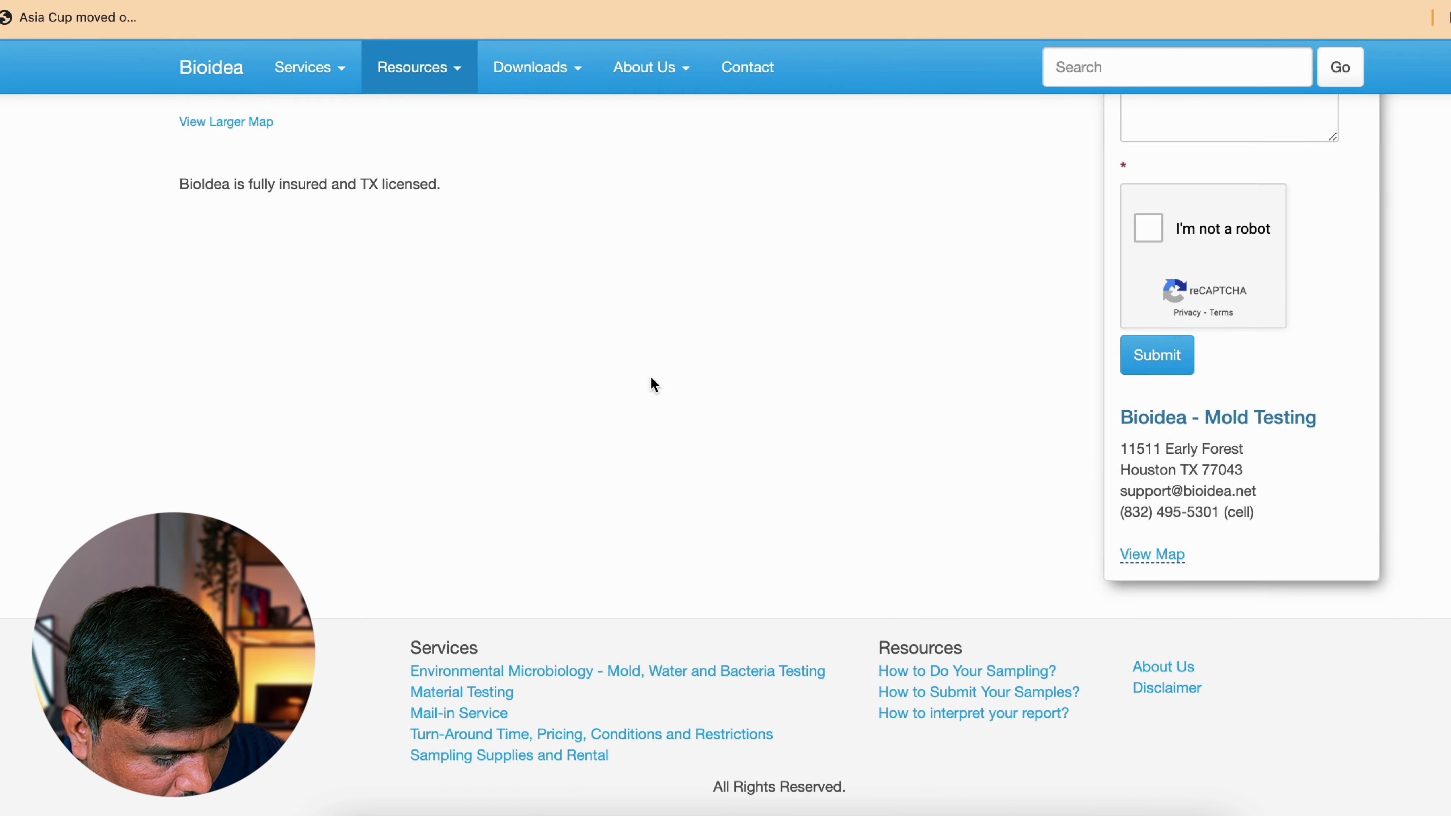
{"action": "scroll", "coordinate": [654, 384], "scroll_direction": "up", "scroll_amount": 2}
{"action": "key", "text": "ctrl+Tab"}
{"action": "scroll", "coordinate": [629, 394], "scroll_direction": "up", "scroll_amount": 10}
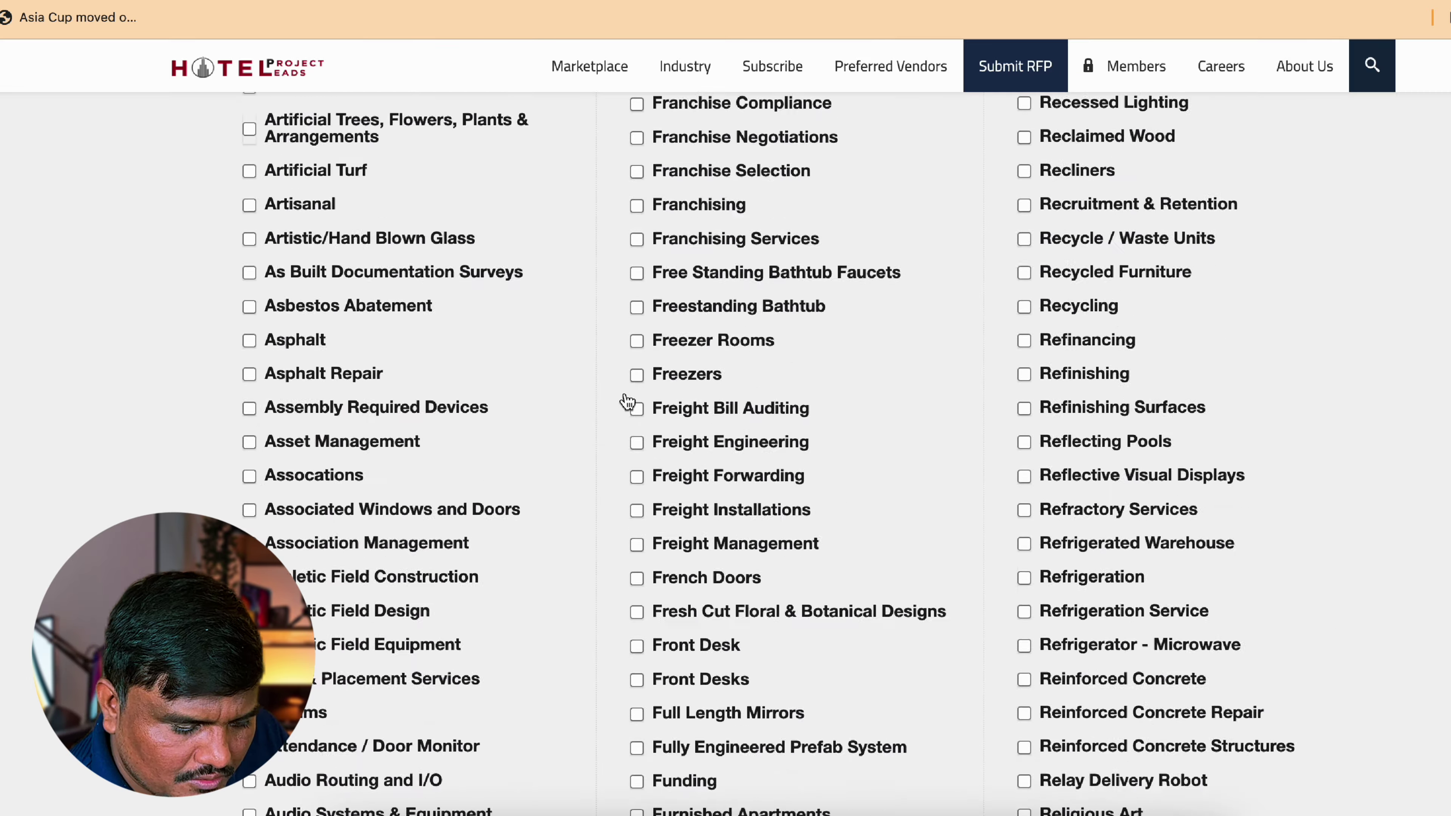
Fill in the contact's first and last name on the RFP form and enter Founder as the title.
{"action": "scroll", "coordinate": [627, 402], "scroll_direction": "up", "scroll_amount": 15}
{"action": "scroll", "coordinate": [627, 402], "scroll_direction": "down", "scroll_amount": 5}
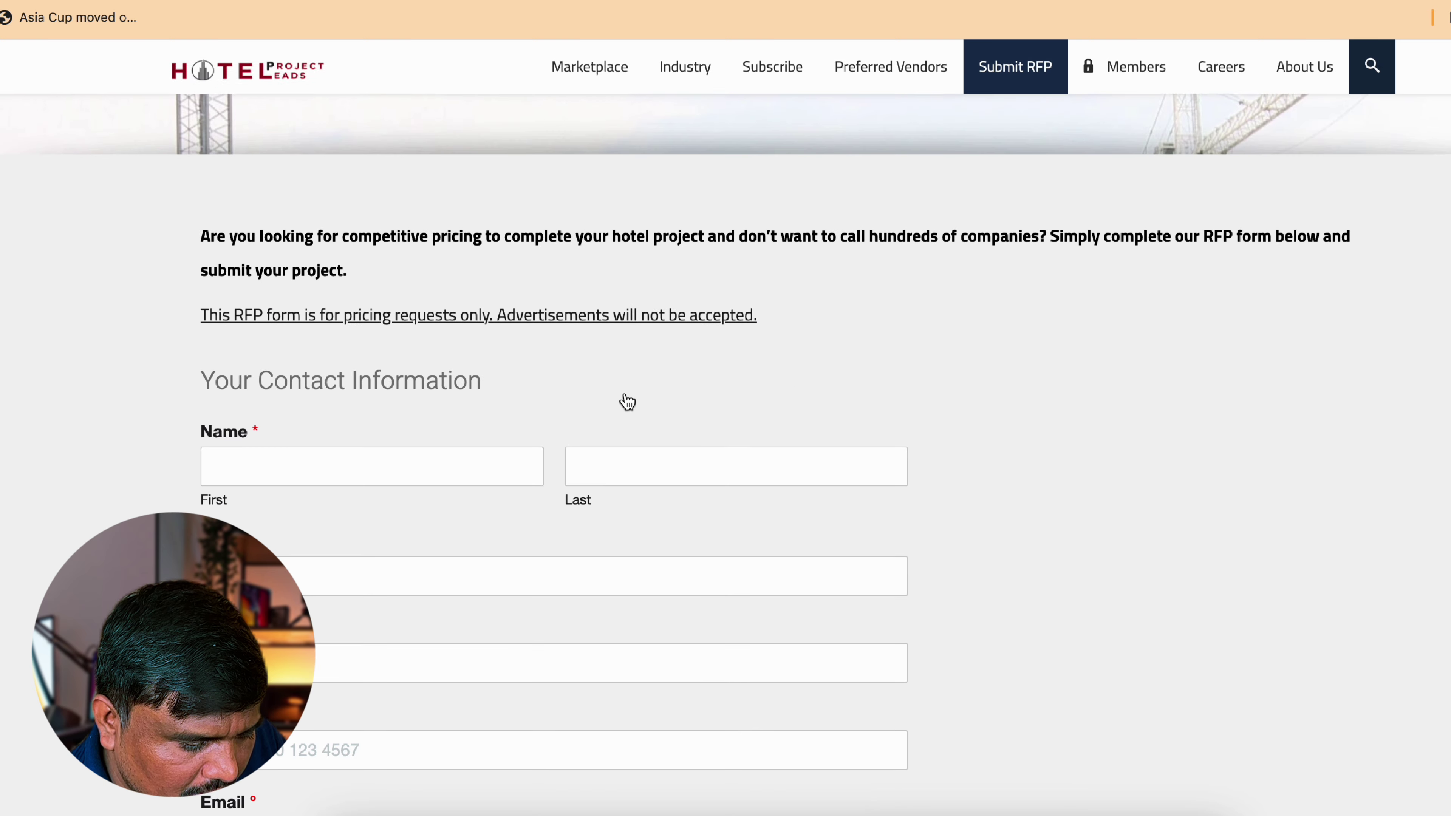
{"action": "scroll", "coordinate": [627, 402], "scroll_direction": "down", "scroll_amount": 3}
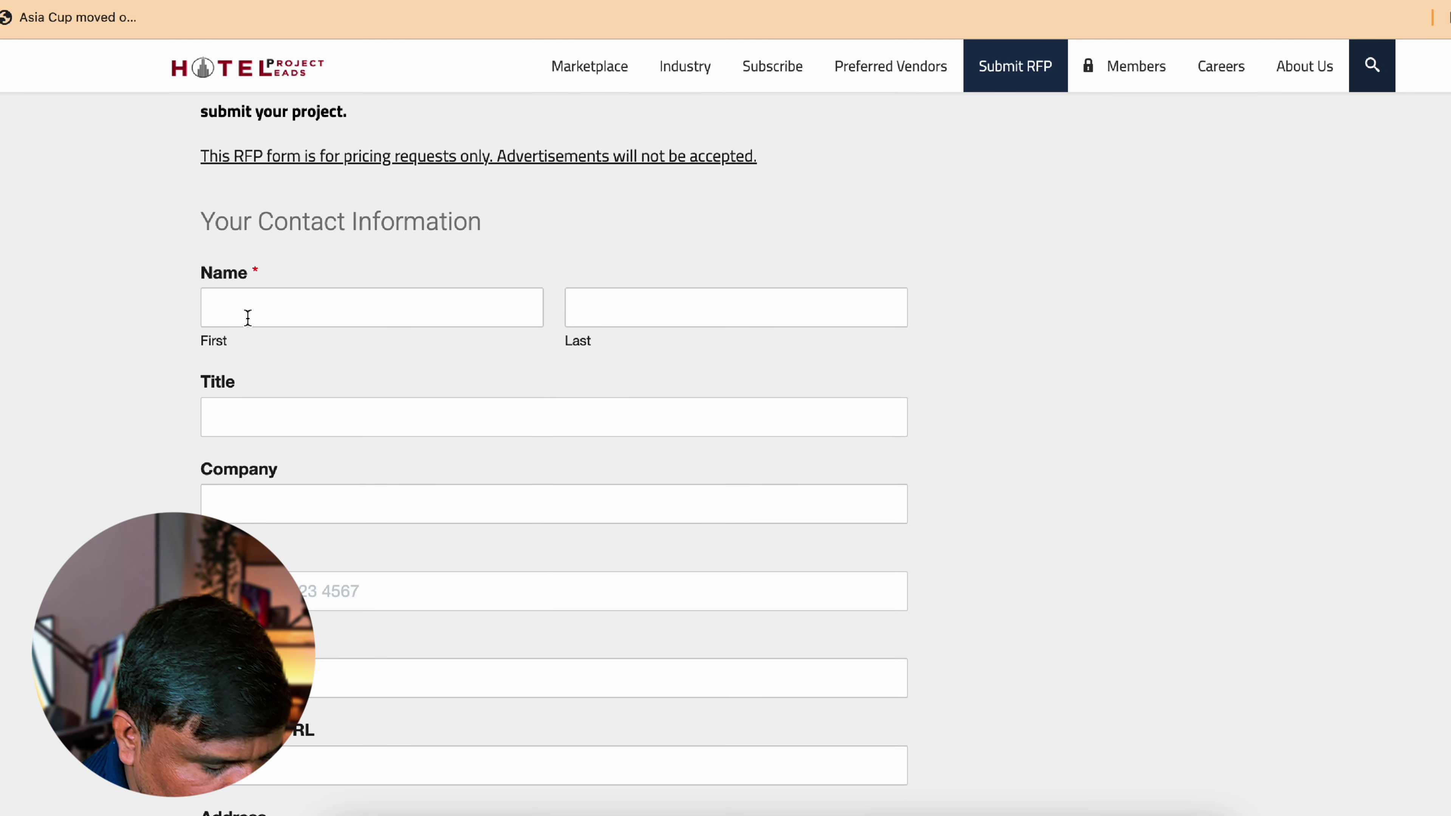
{"action": "left_click", "coordinate": [248, 317]}
{"action": "left_click", "coordinate": [359, 371]}
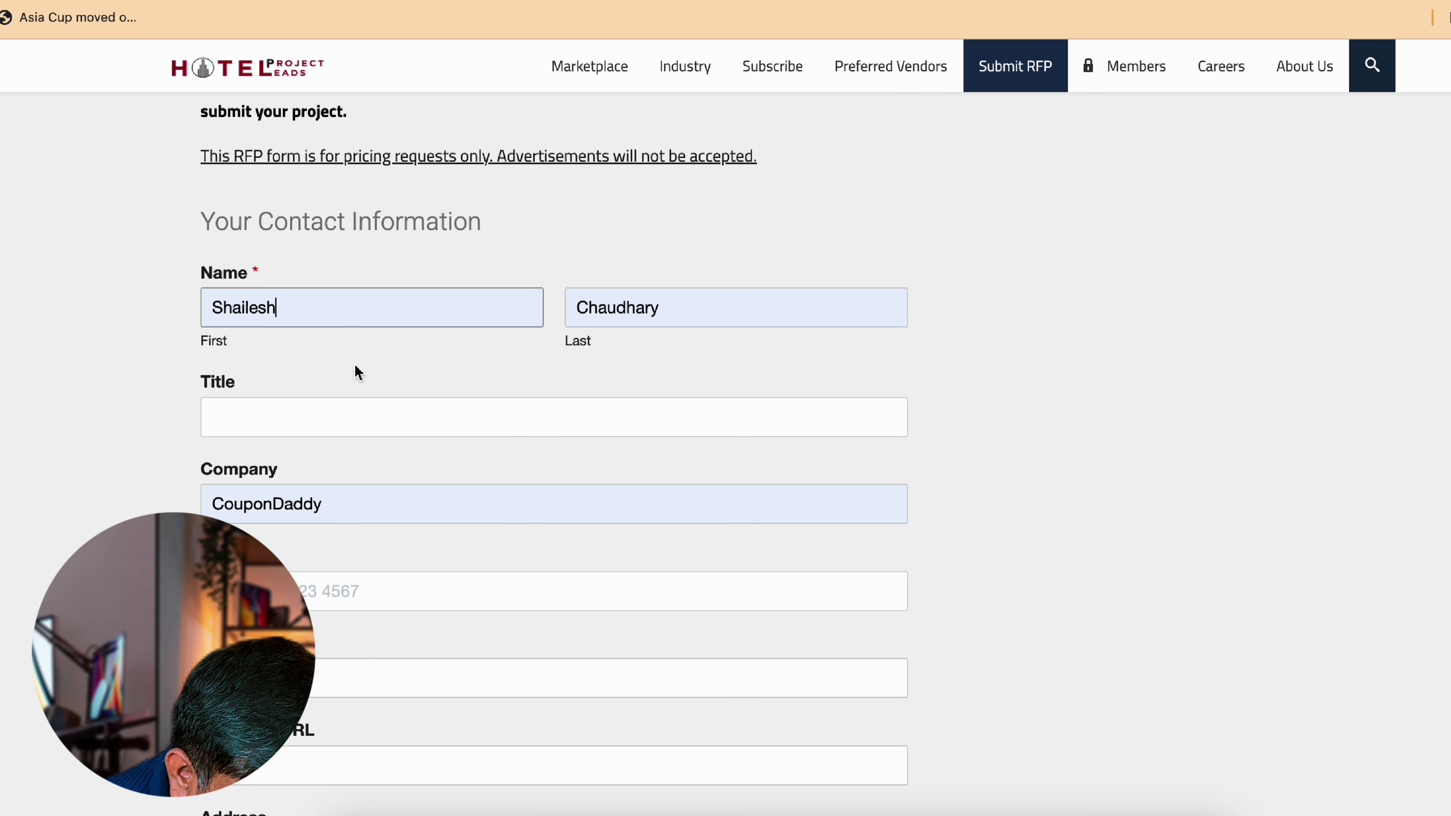
{"action": "left_click", "coordinate": [282, 424]}
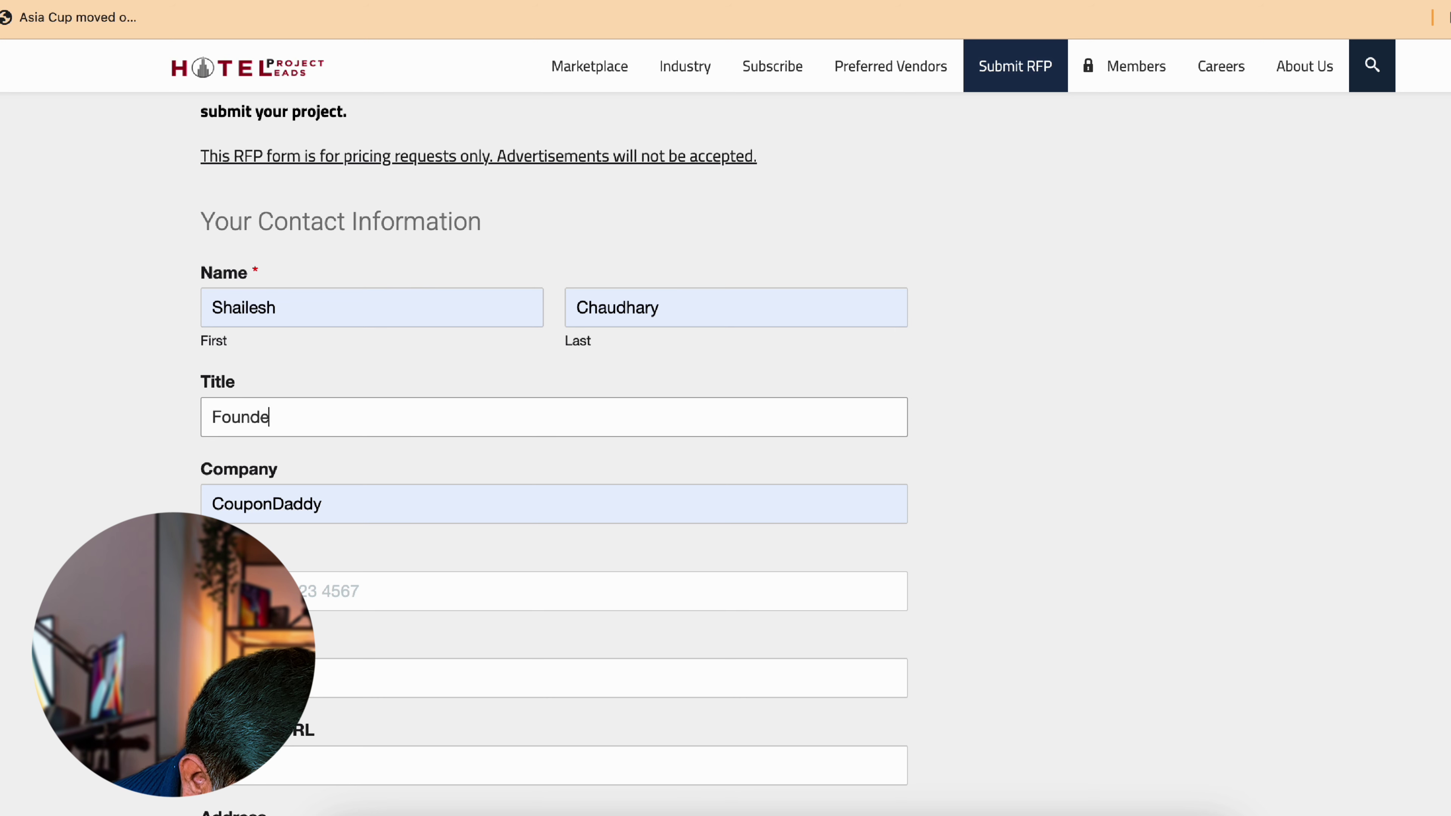
Replace the autofilled company name with Arlingtonmoldremoval.
{"action": "left_click", "coordinate": [295, 504]}
{"action": "key", "text": "super+a"}
{"action": "key", "text": "BackSpace"}
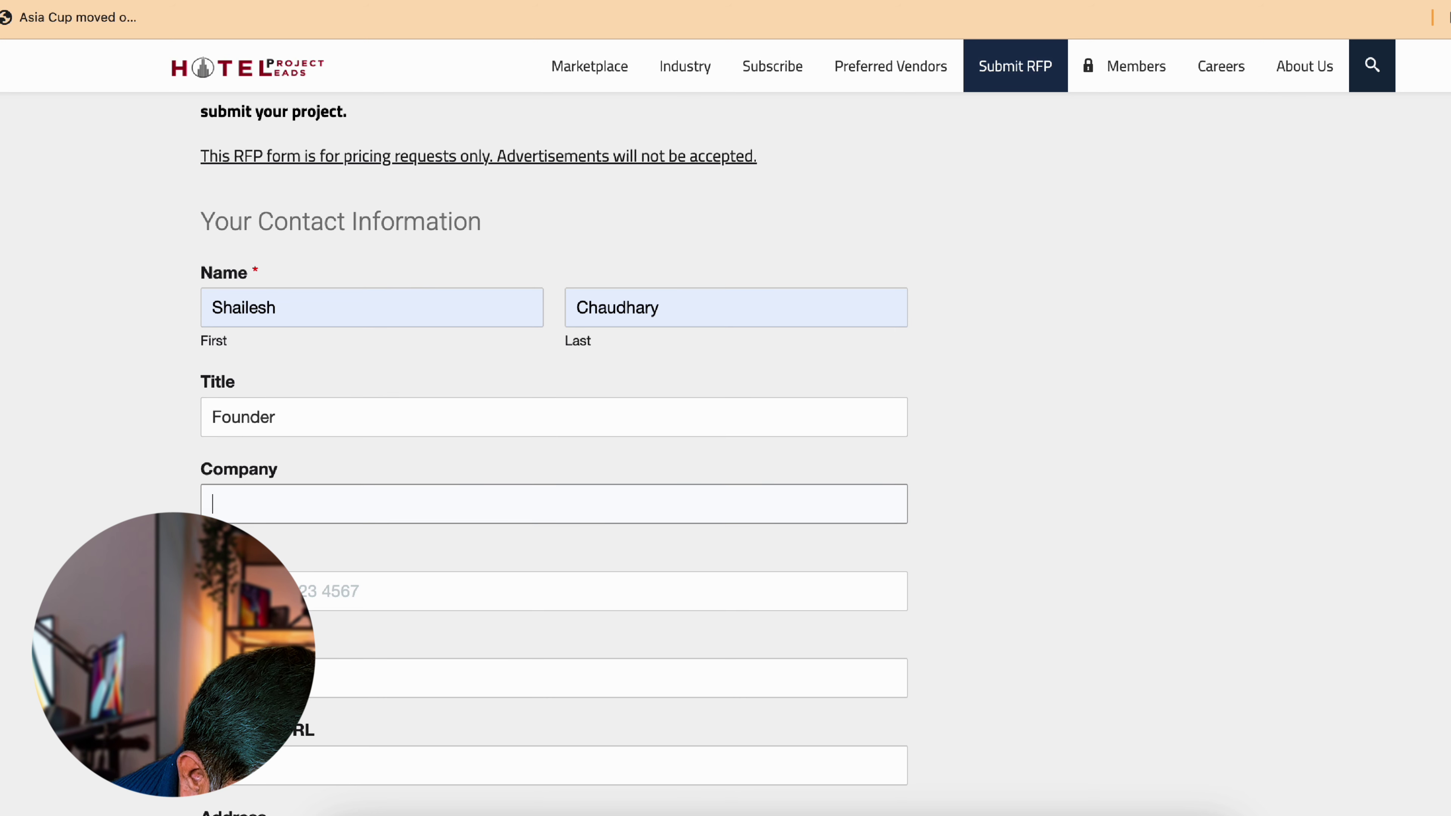
{"action": "type", "text": "arlingtonmoldremoval"}
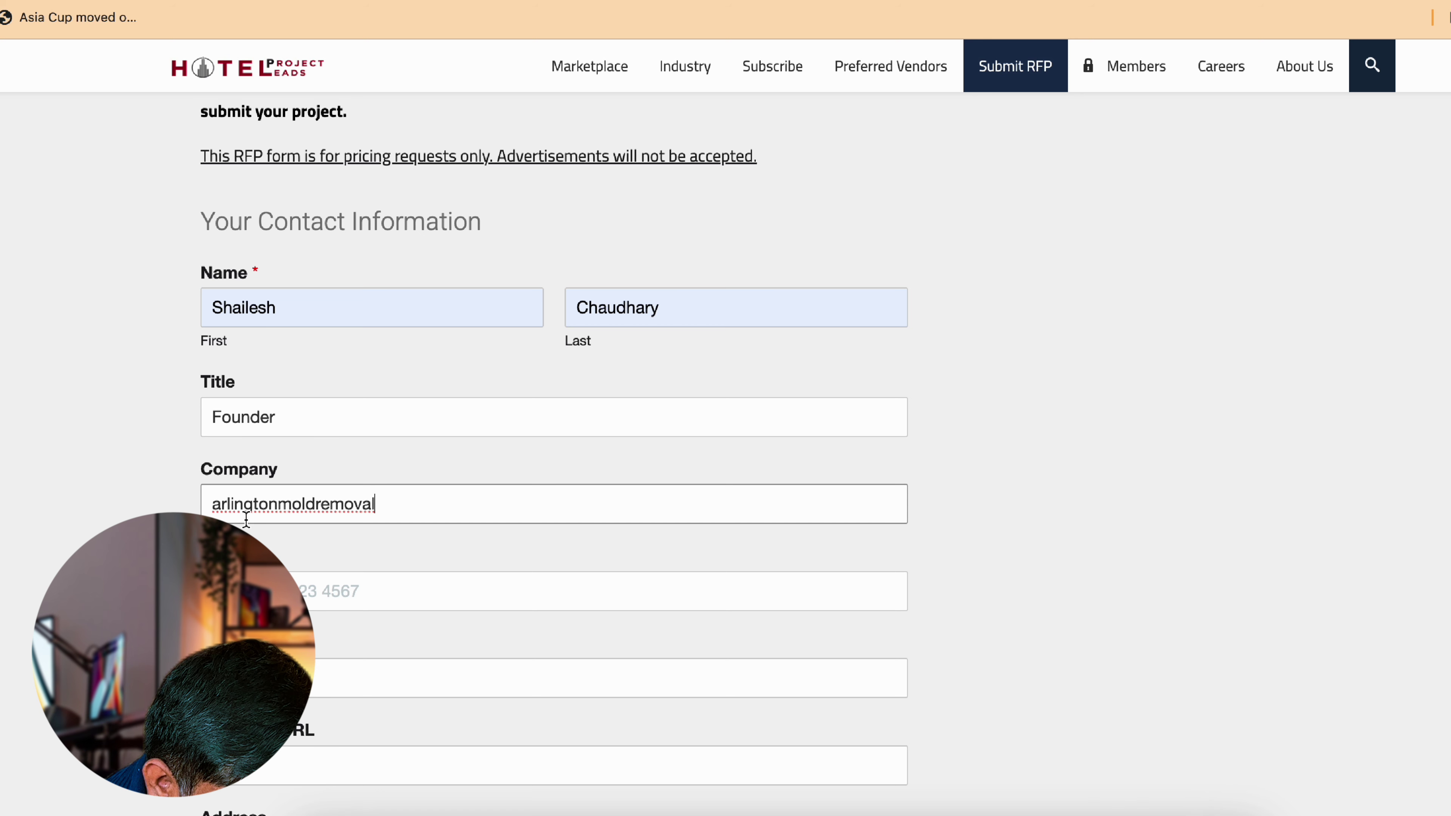
{"action": "left_click", "coordinate": [221, 502]}
{"action": "key", "text": "BackSpace"}
{"action": "type", "text": "A"}
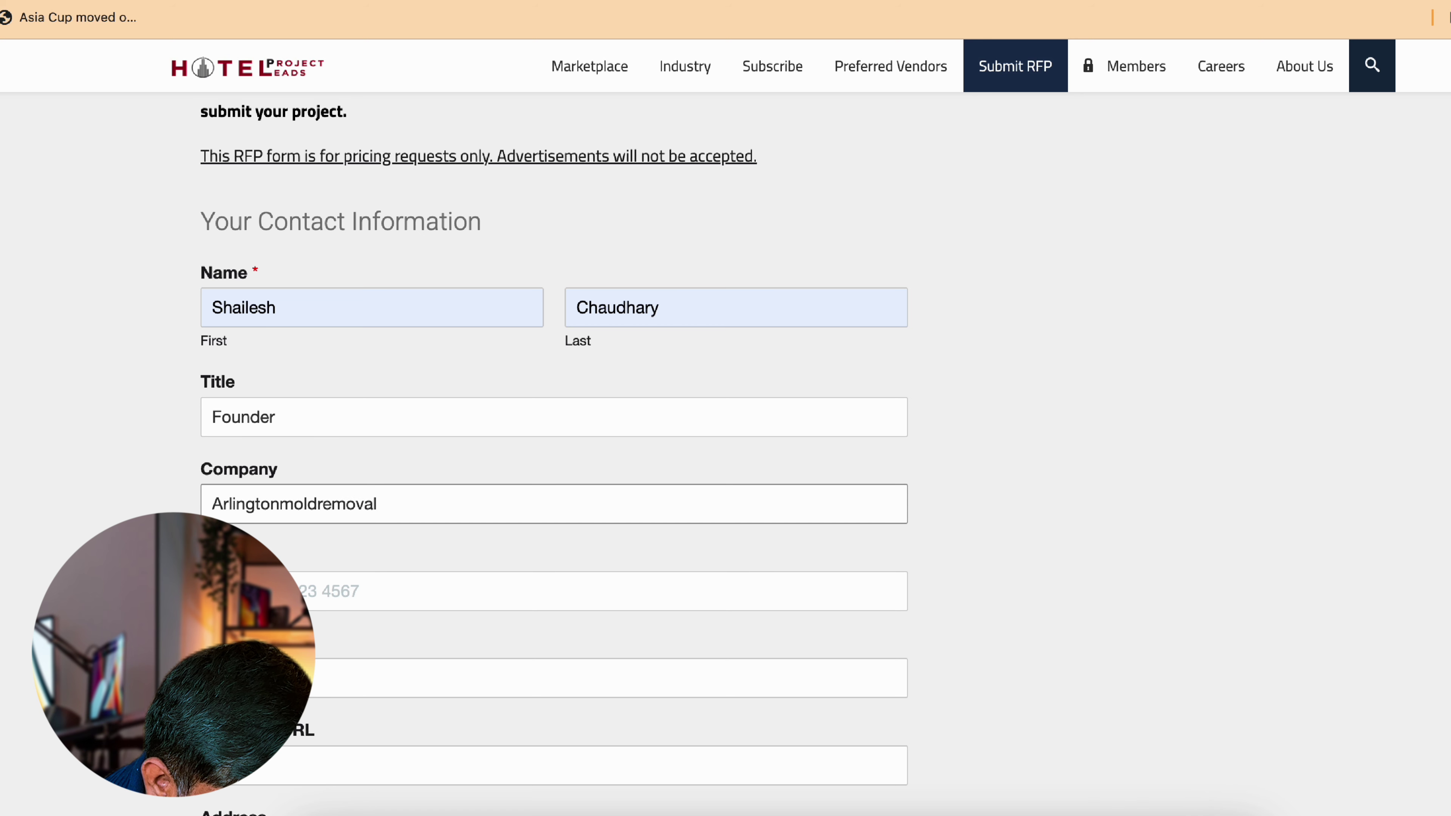
{"action": "key", "text": "Tab"}
{"action": "key", "text": "shift+Tab"}
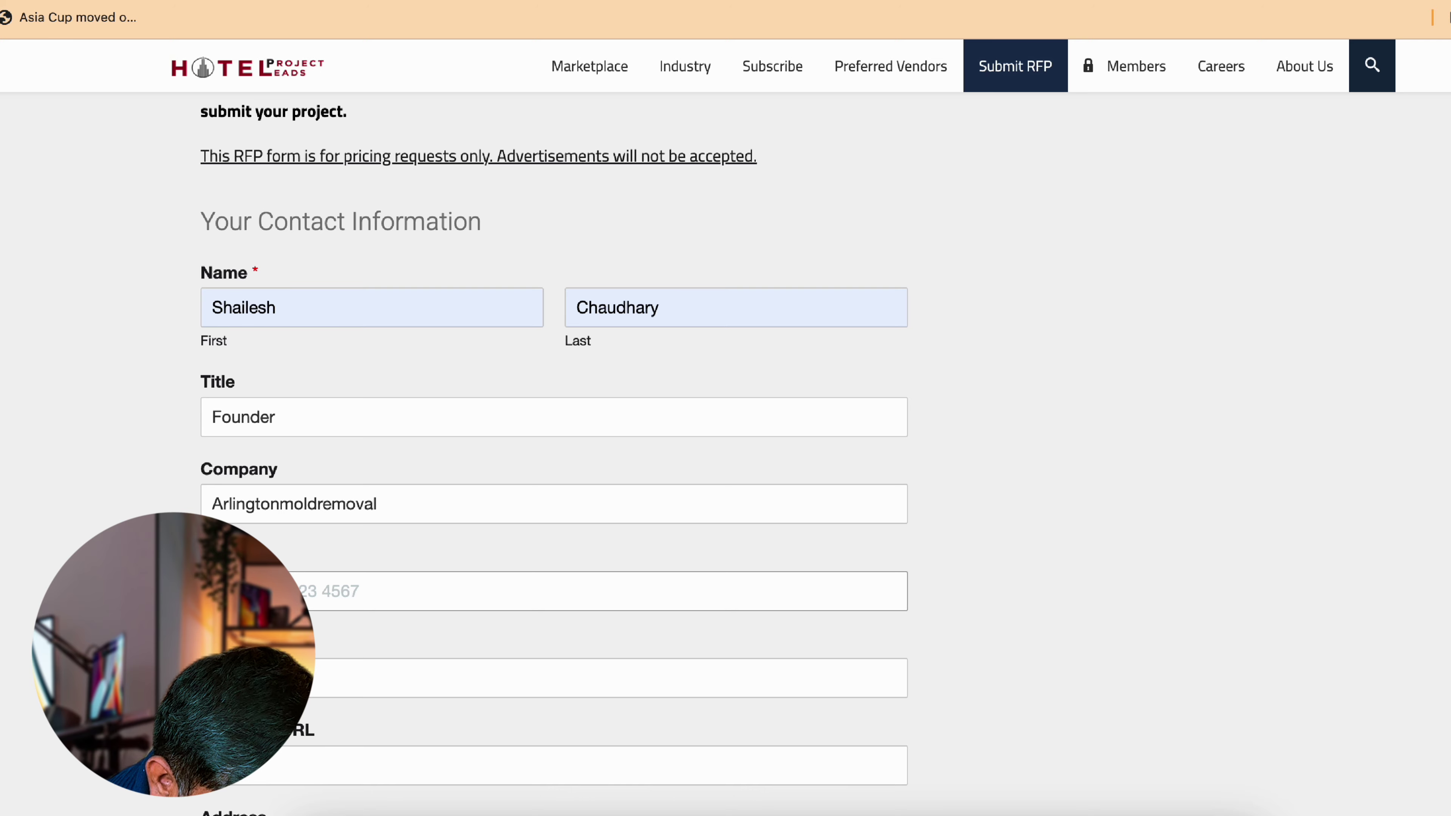
Set the phone number's country code to United States +1.
{"action": "key", "text": "Tab"}
{"action": "scroll", "coordinate": [554, 457], "scroll_direction": "down", "scroll_amount": 10}
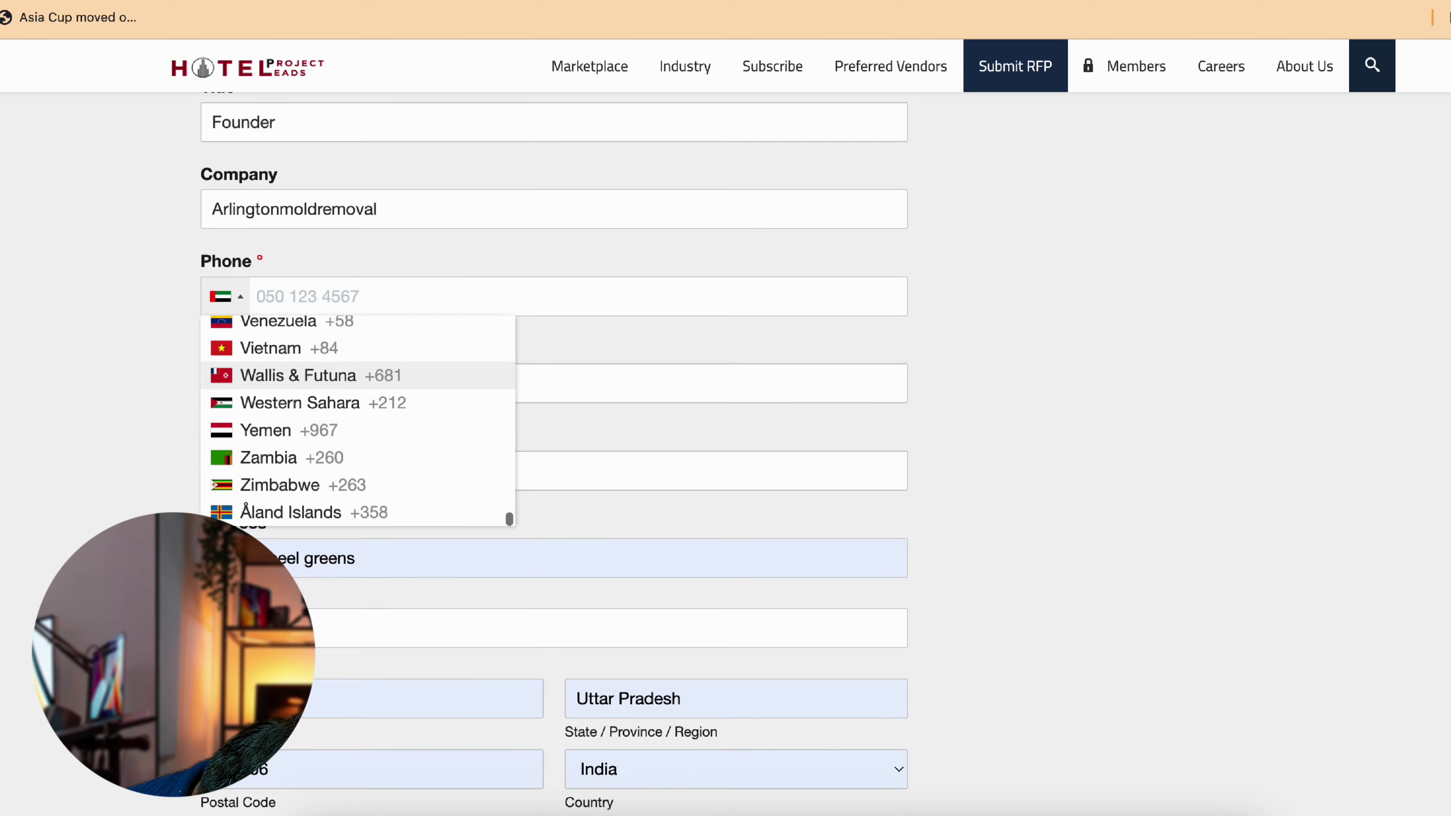
{"action": "scroll", "coordinate": [554, 457], "scroll_direction": "up", "scroll_amount": 6}
{"action": "scroll", "coordinate": [342, 497], "scroll_direction": "up", "scroll_amount": 2}
{"action": "scroll", "coordinate": [353, 404], "scroll_direction": "up", "scroll_amount": 20}
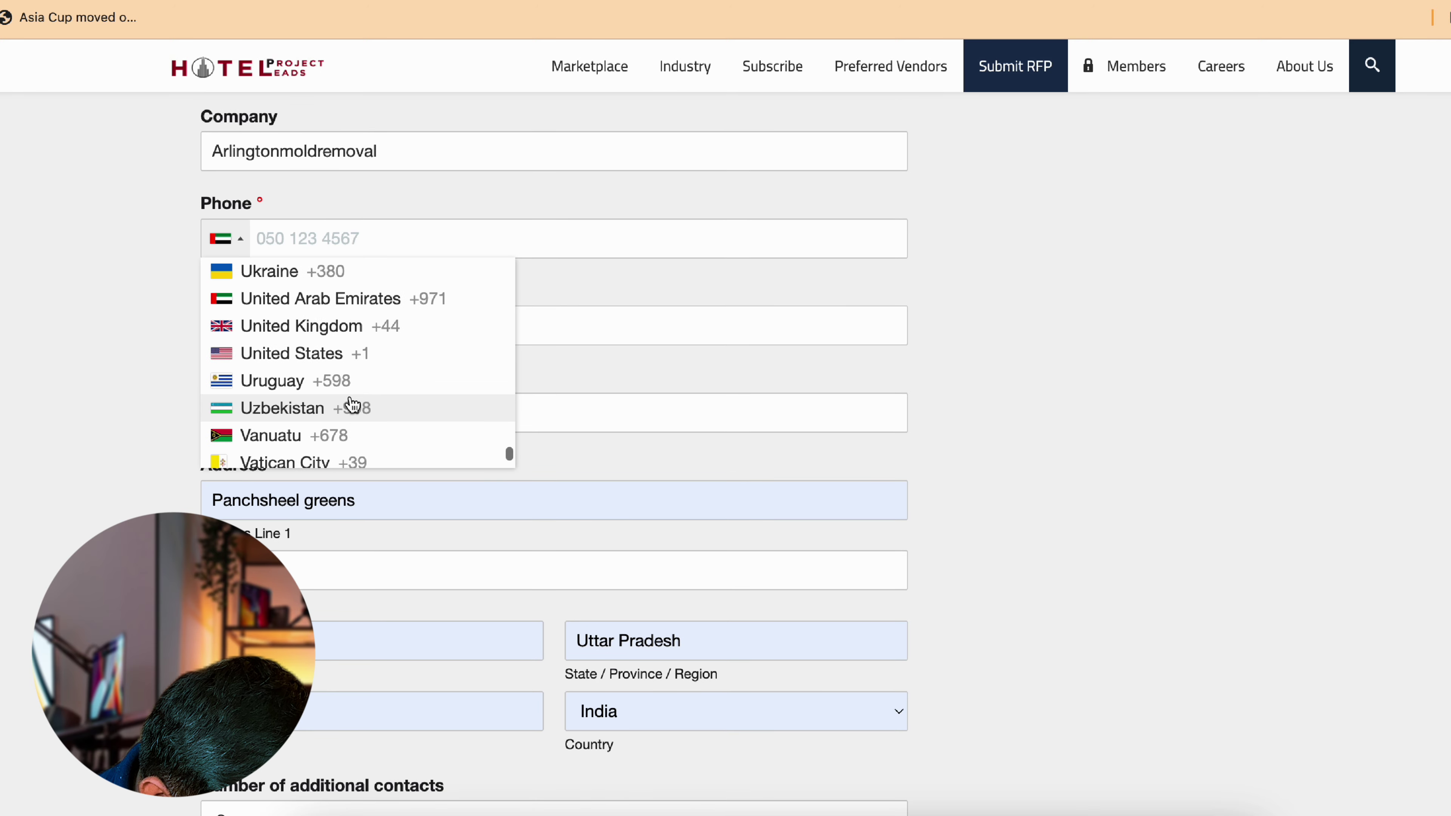
{"action": "scroll", "coordinate": [353, 405], "scroll_direction": "up", "scroll_amount": 20}
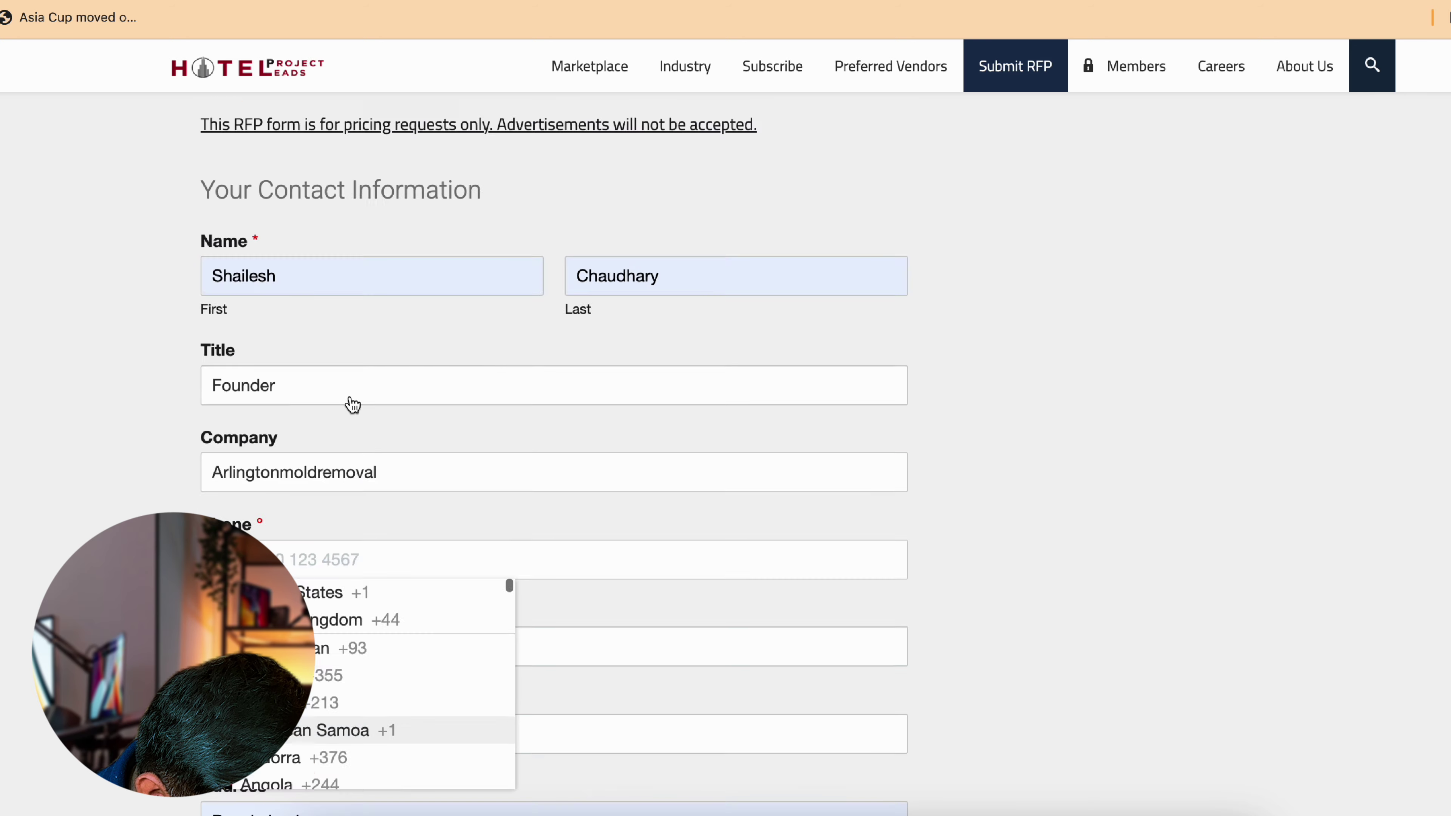
{"action": "scroll", "coordinate": [350, 396], "scroll_direction": "down", "scroll_amount": 15}
{"action": "scroll", "coordinate": [350, 396], "scroll_direction": "up", "scroll_amount": 5}
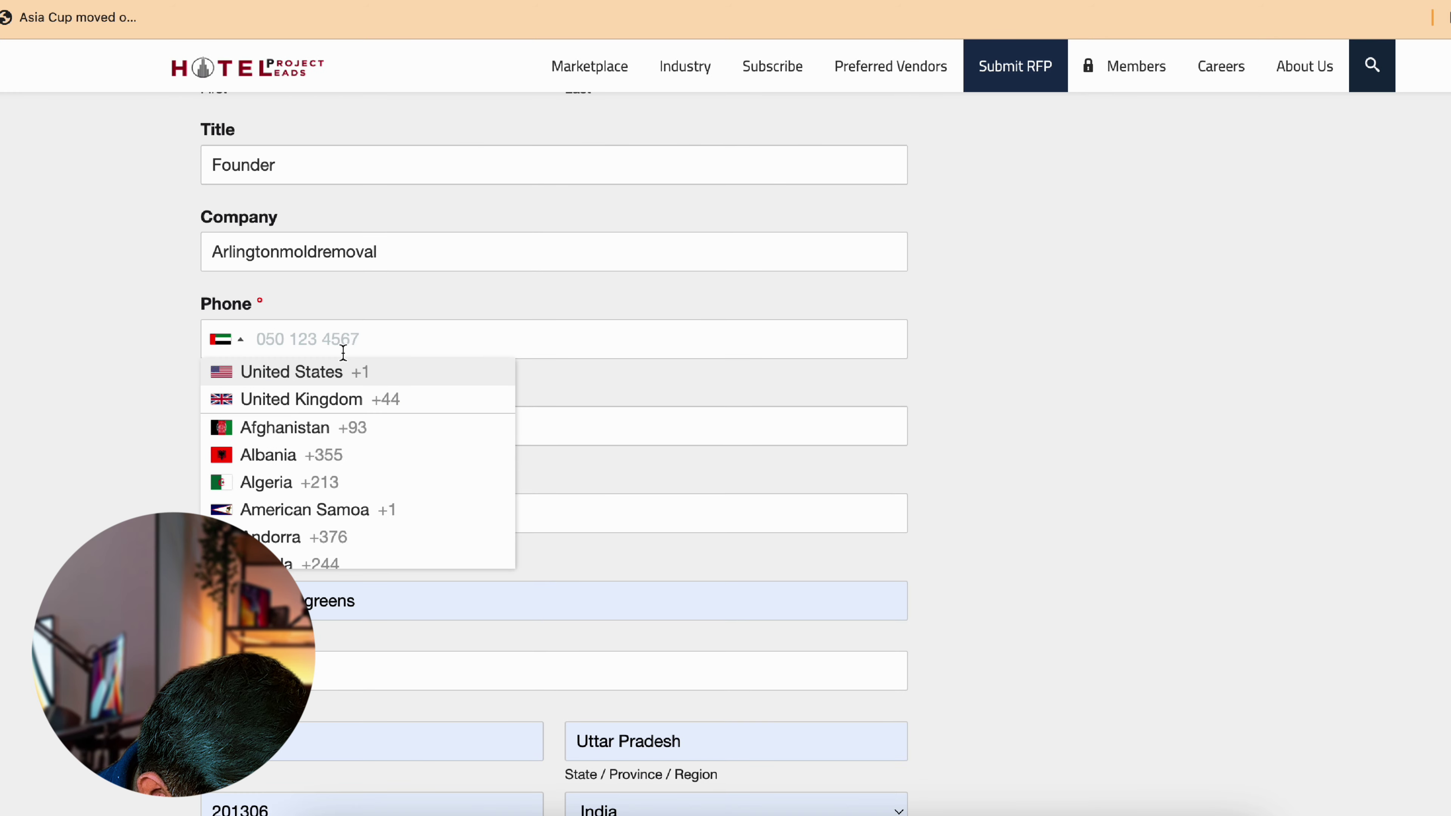
{"action": "left_click", "coordinate": [347, 377]}
{"action": "left_click", "coordinate": [350, 343]}
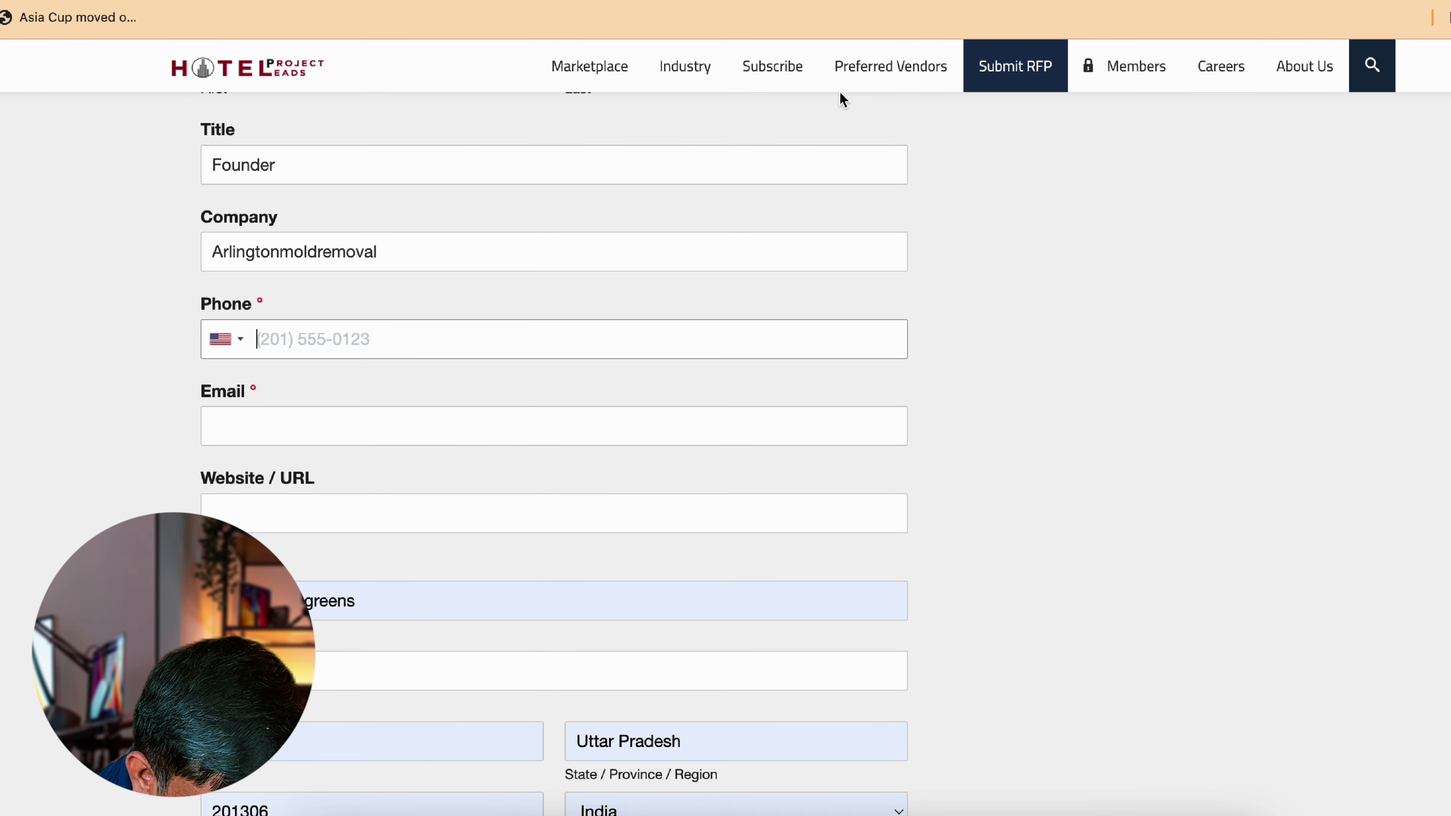
Search Google in a new browser tab for "us temp number".
{"action": "key", "text": "super+t"}
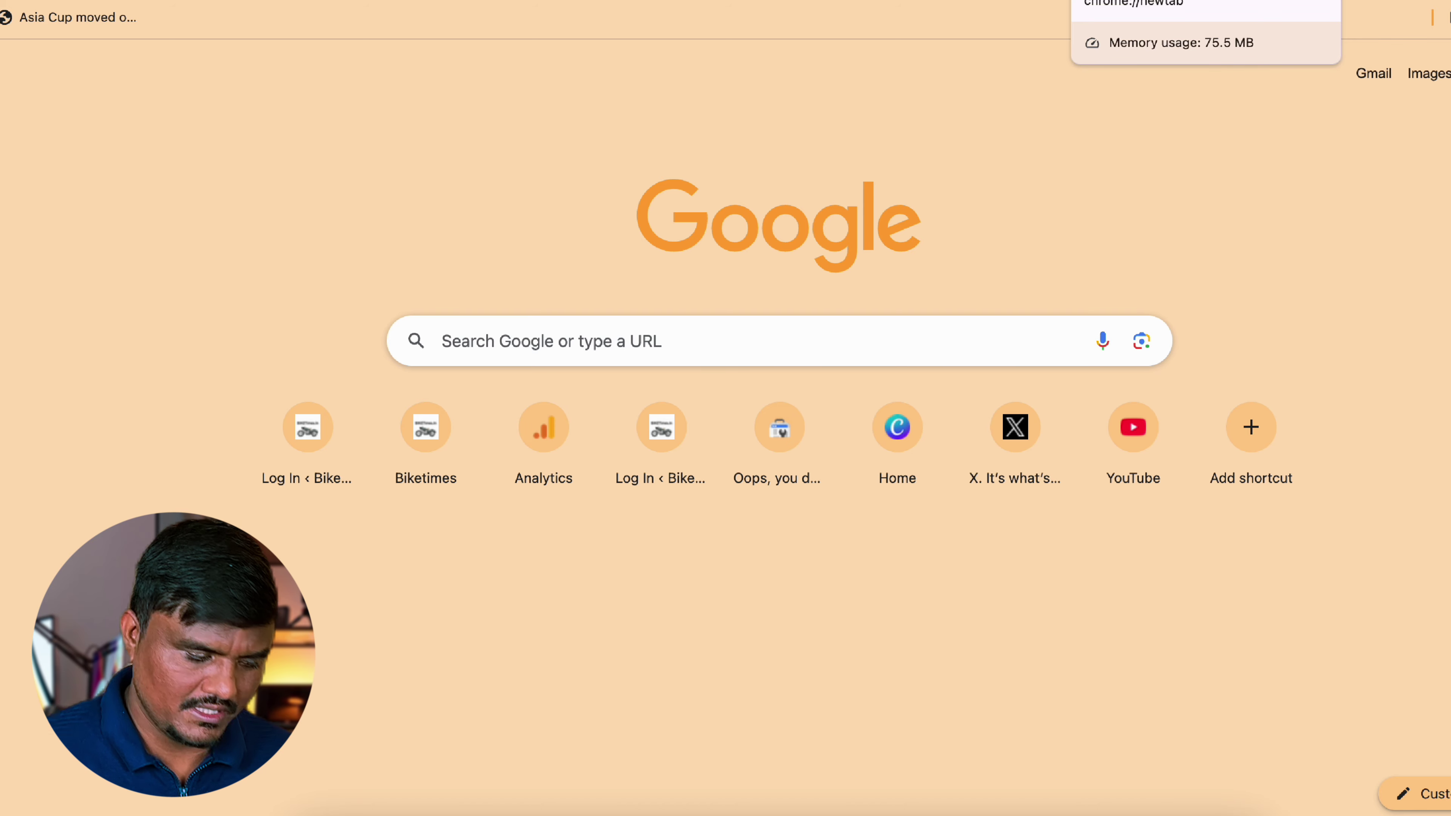
{"action": "type", "text": "tem"}
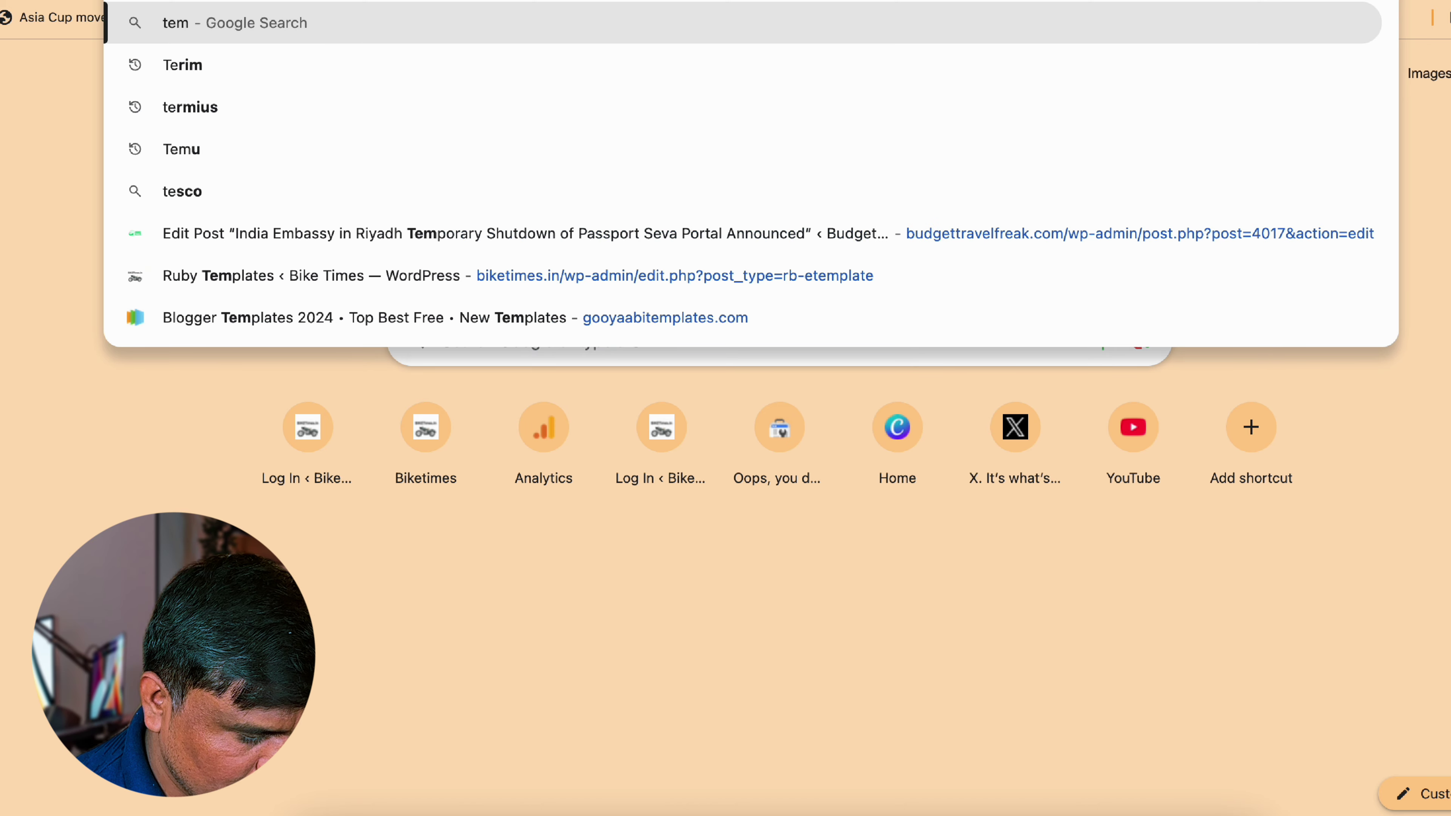
{"action": "key", "text": "BackSpace"}
{"action": "key", "text": "BackSpace"}
{"action": "key", "text": "BackSpace"}
{"action": "type", "text": "US te"}
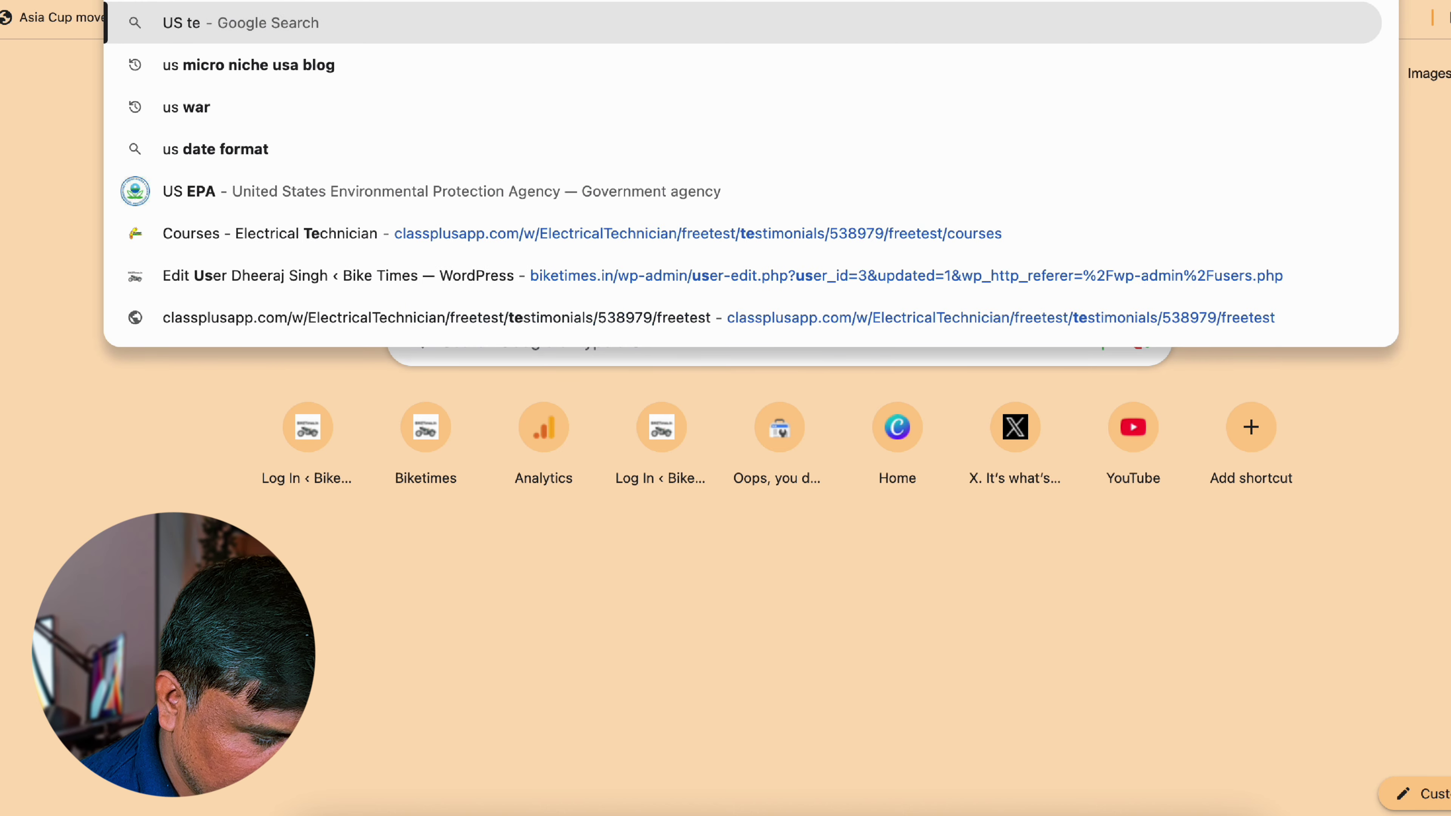
{"action": "type", "text": "mp number"}
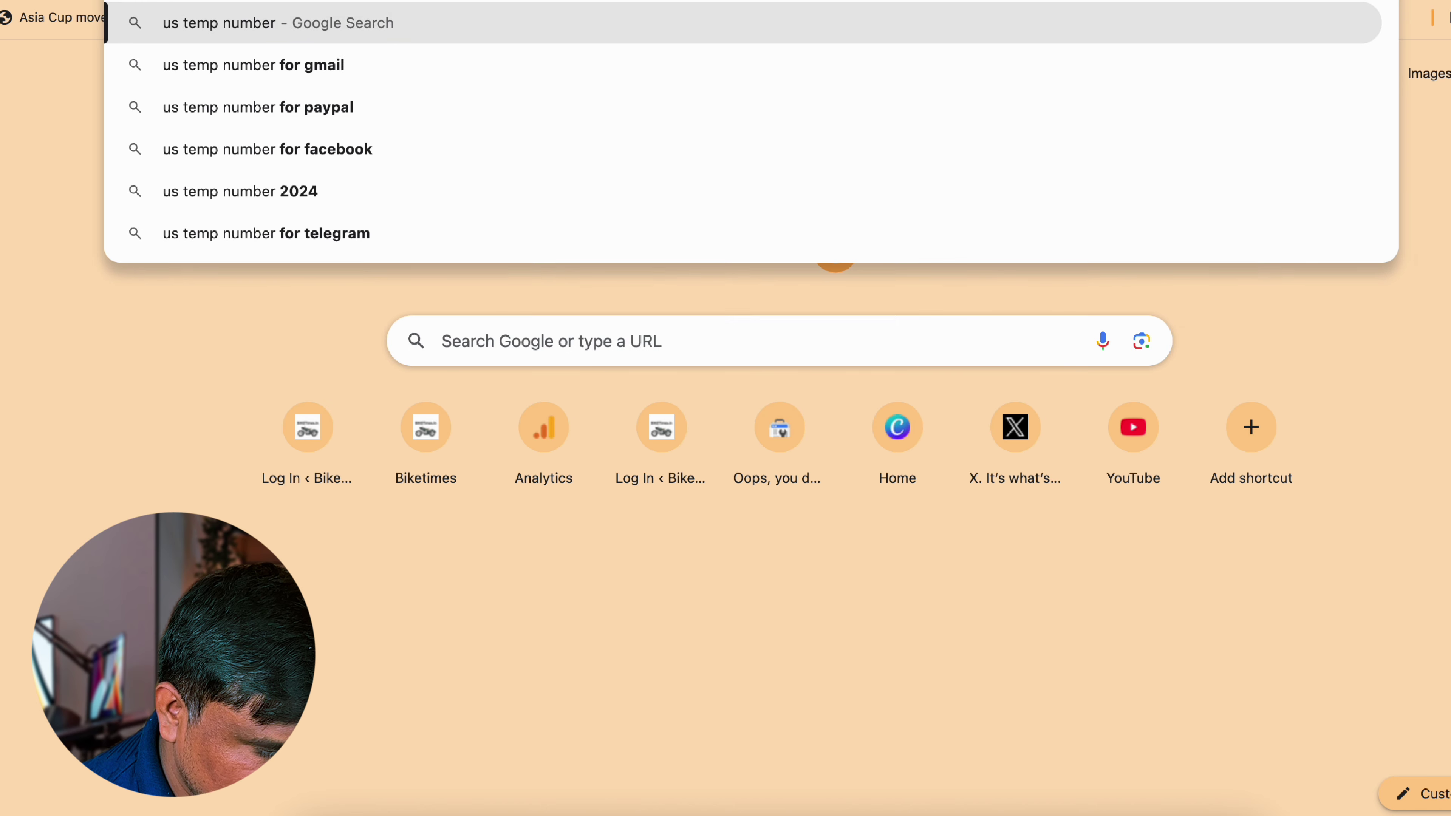
{"action": "key", "text": "Return"}
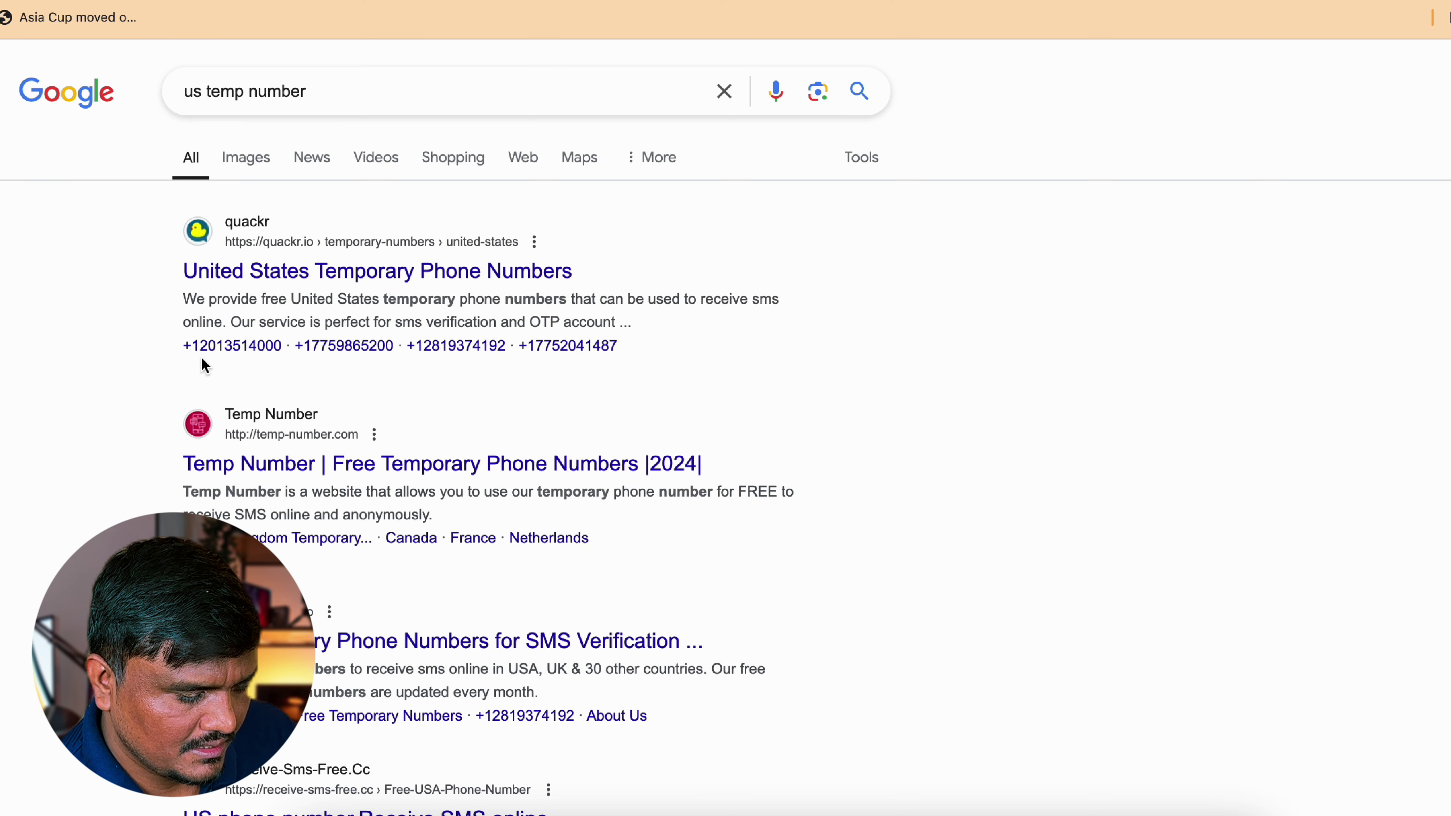
Open quackr's United States temporary numbers and copy the second listed phone number without its country code.
{"action": "left_click", "coordinate": [253, 270]}
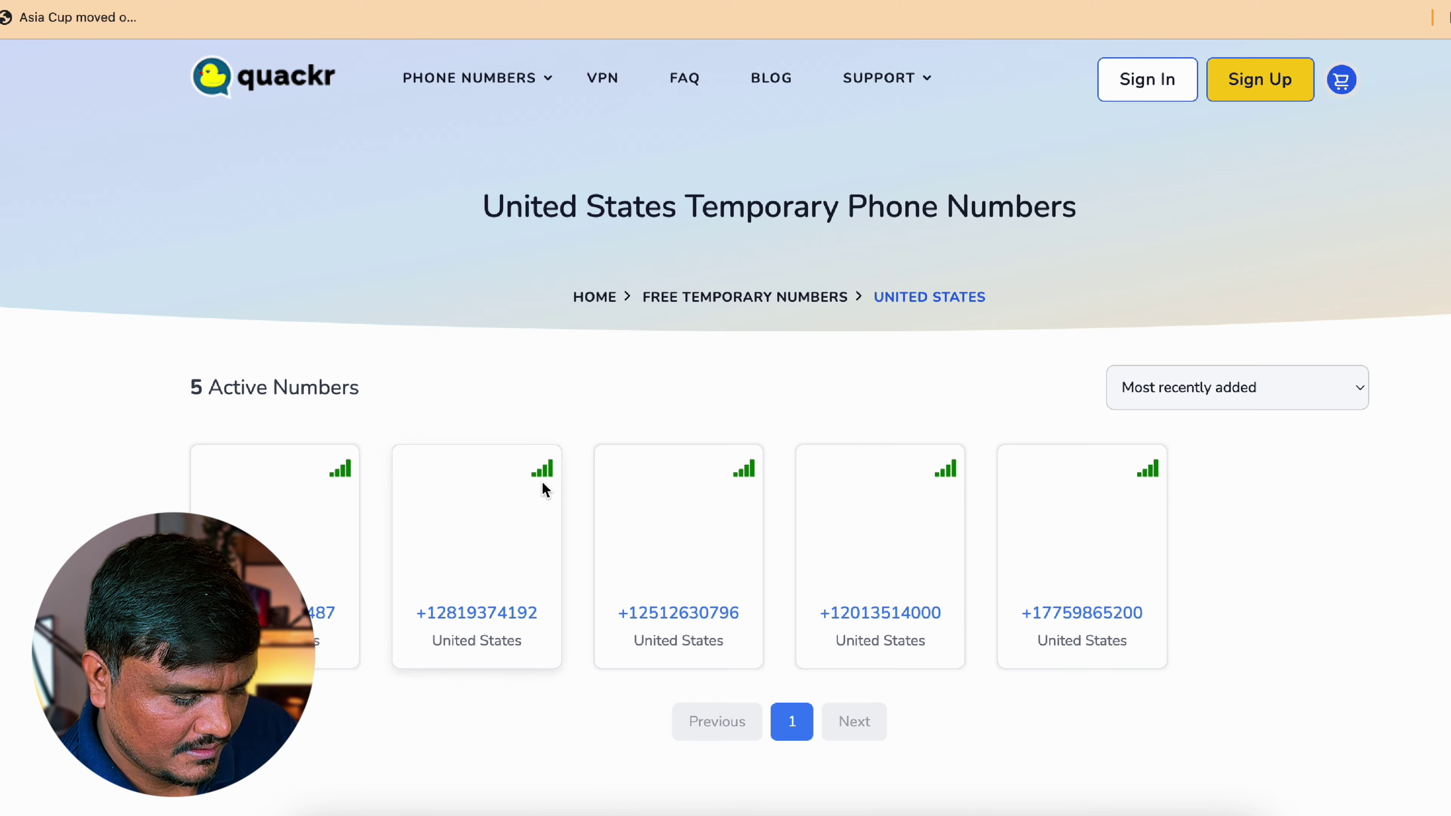
{"action": "scroll", "coordinate": [545, 488], "scroll_direction": "down", "scroll_amount": 3}
{"action": "left_click", "coordinate": [434, 486]}
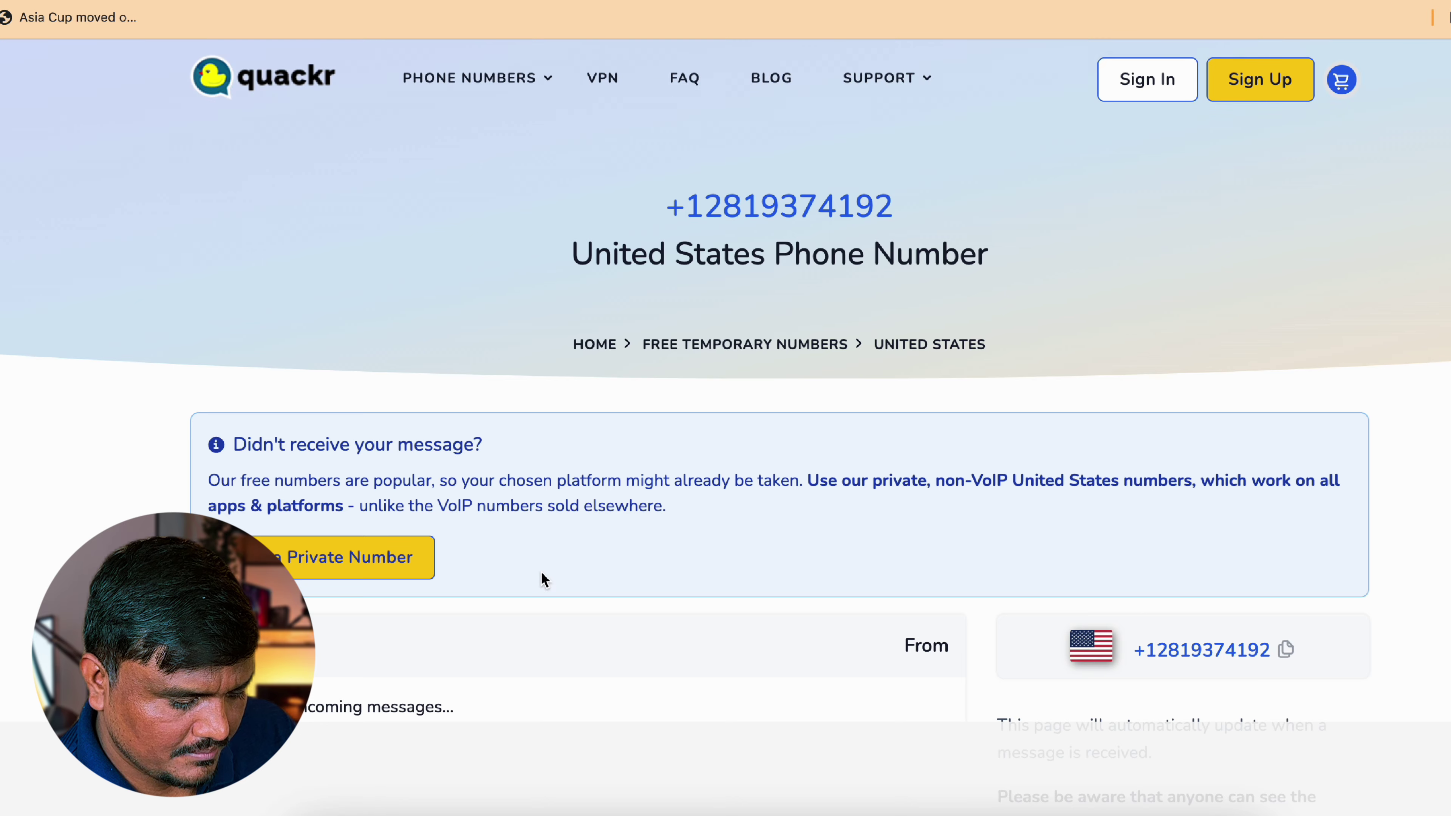
{"action": "scroll", "coordinate": [687, 366], "scroll_direction": "down", "scroll_amount": 1}
{"action": "scroll", "coordinate": [700, 220], "scroll_direction": "up", "scroll_amount": 1}
{"action": "left_click_drag", "start_coordinate": [703, 206], "coordinate": [981, 215]}
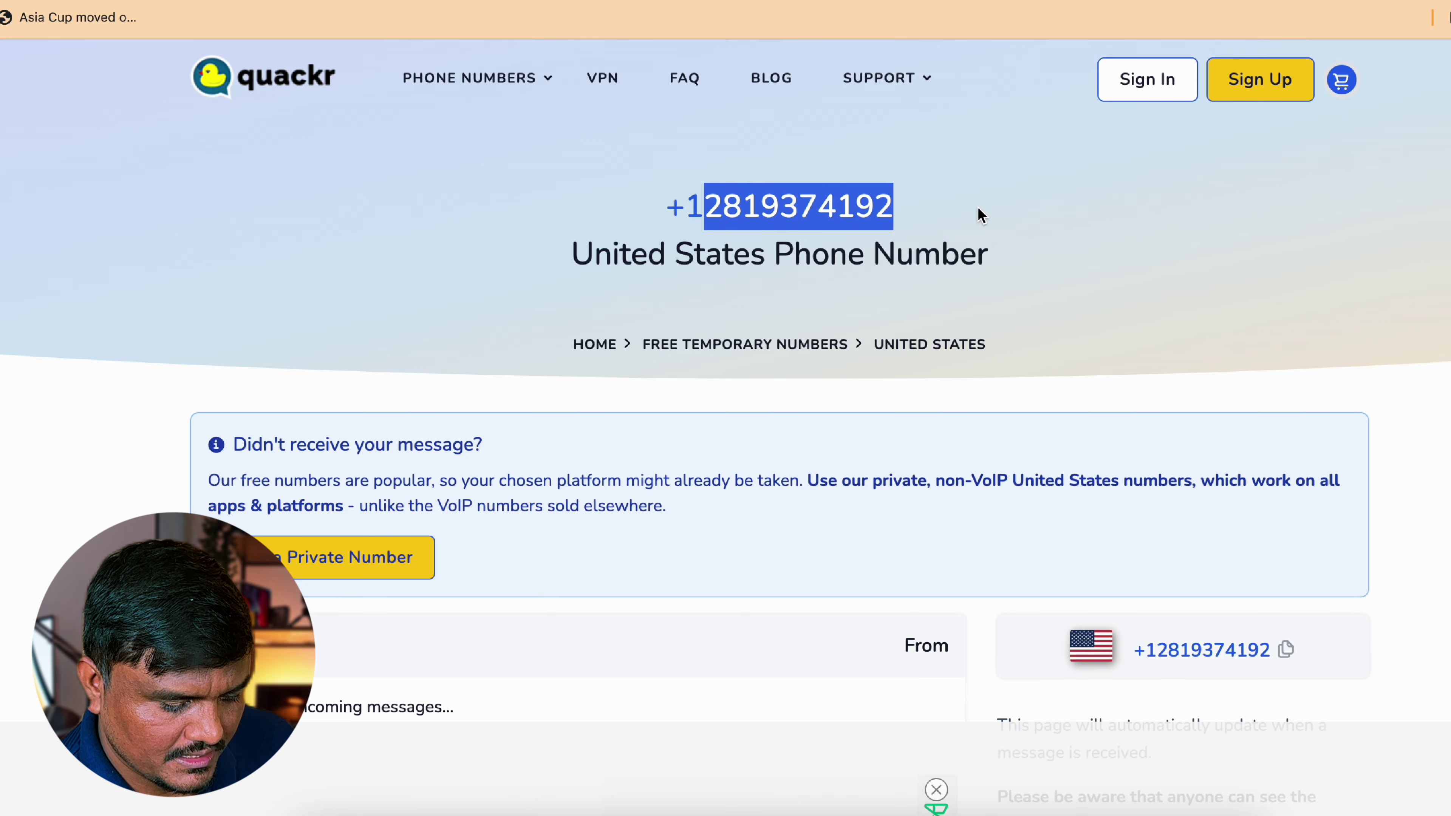
{"action": "key", "text": "super+c"}
Return to the Hotel Project Leads form and paste the copied number as the contact's phone.
{"action": "key", "text": "ctrl+Tab"}
{"action": "key", "text": "ctrl+Tab"}
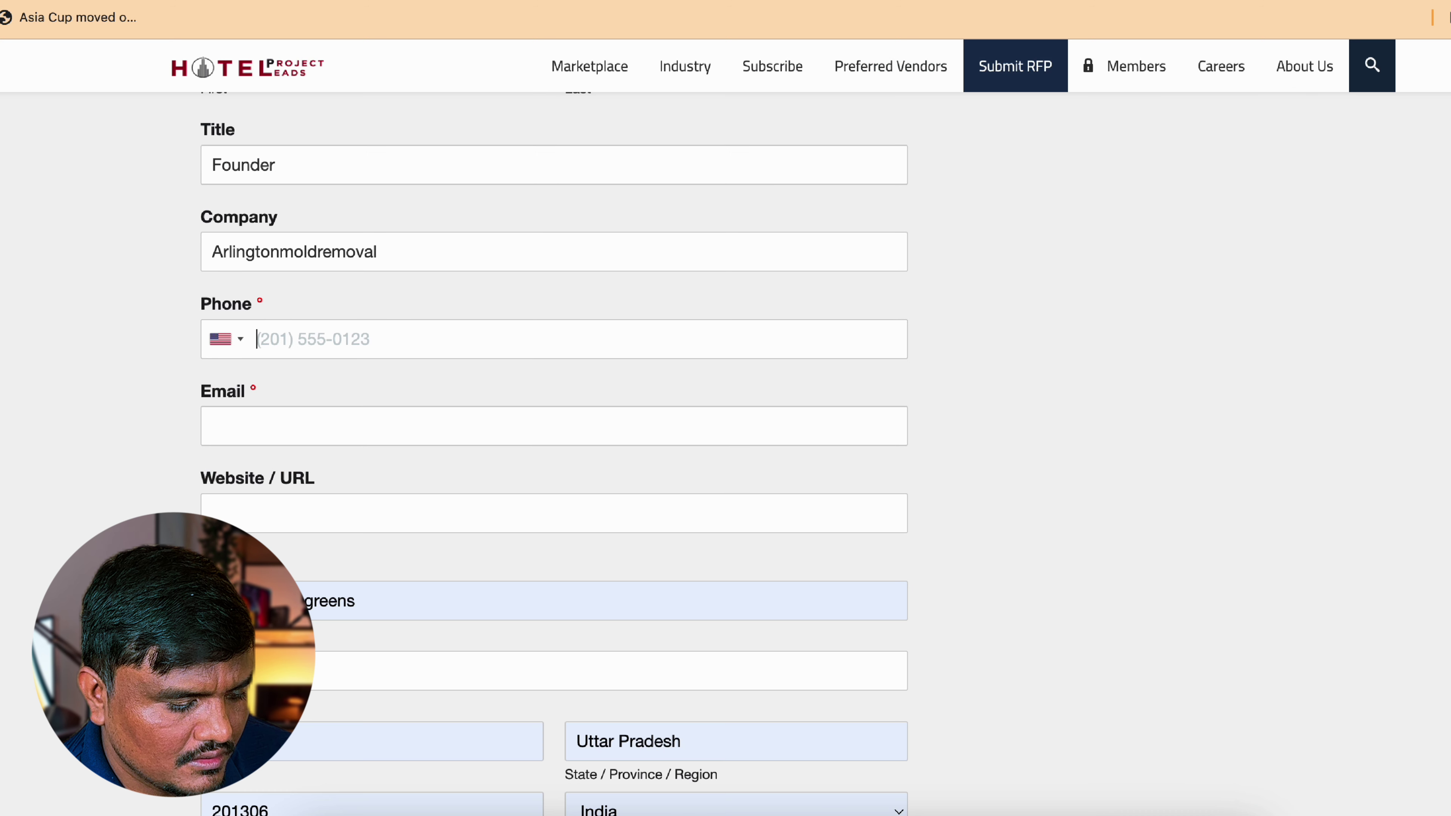
{"action": "left_click", "coordinate": [585, 339]}
{"action": "key", "text": "super+v"}
Fill in the contact's e-mail, reusing the company name as its domain.
{"action": "left_click", "coordinate": [514, 423]}
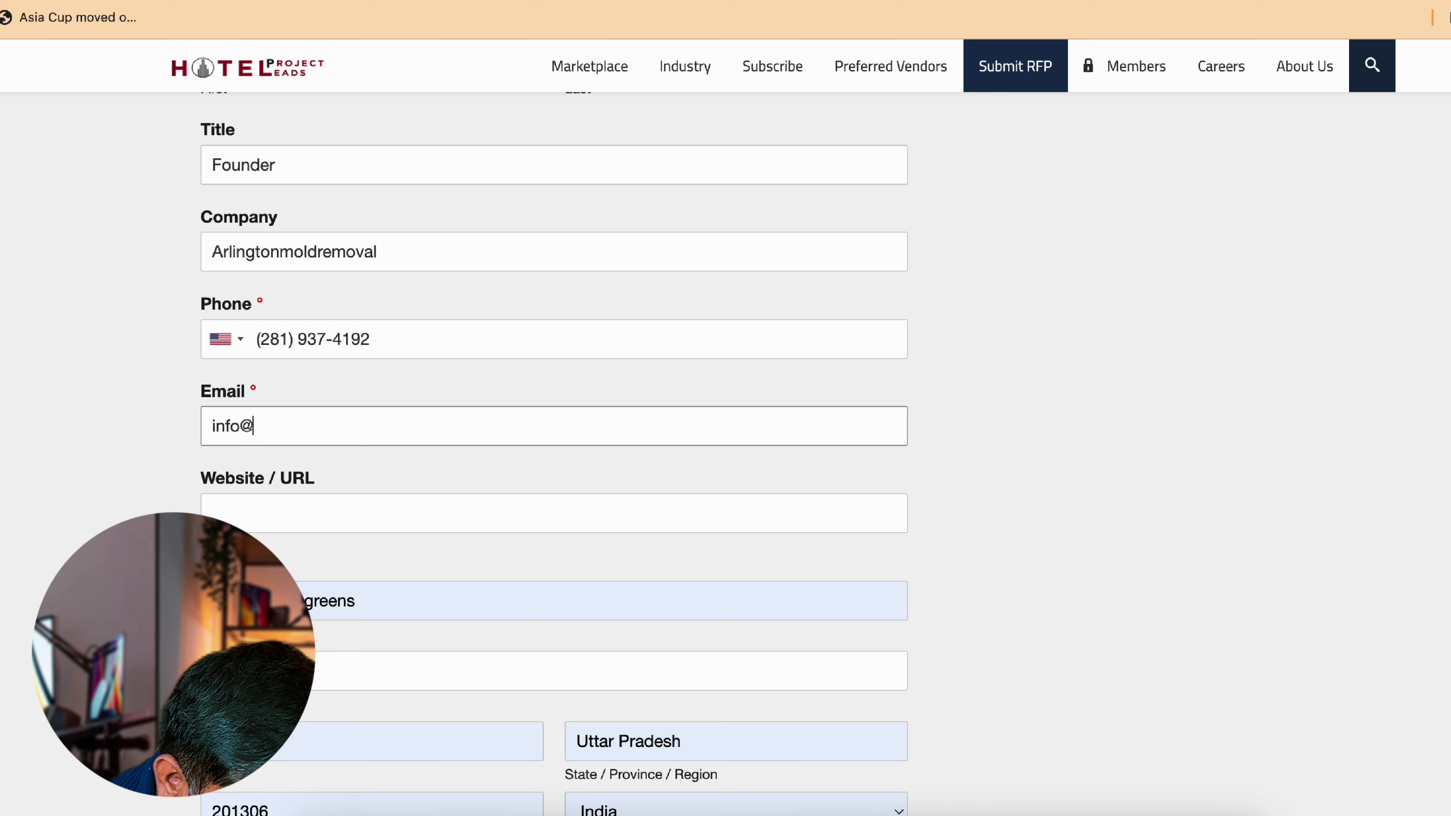
{"action": "double_click", "coordinate": [366, 254]}
{"action": "key", "text": "super+c"}
{"action": "left_click", "coordinate": [324, 422]}
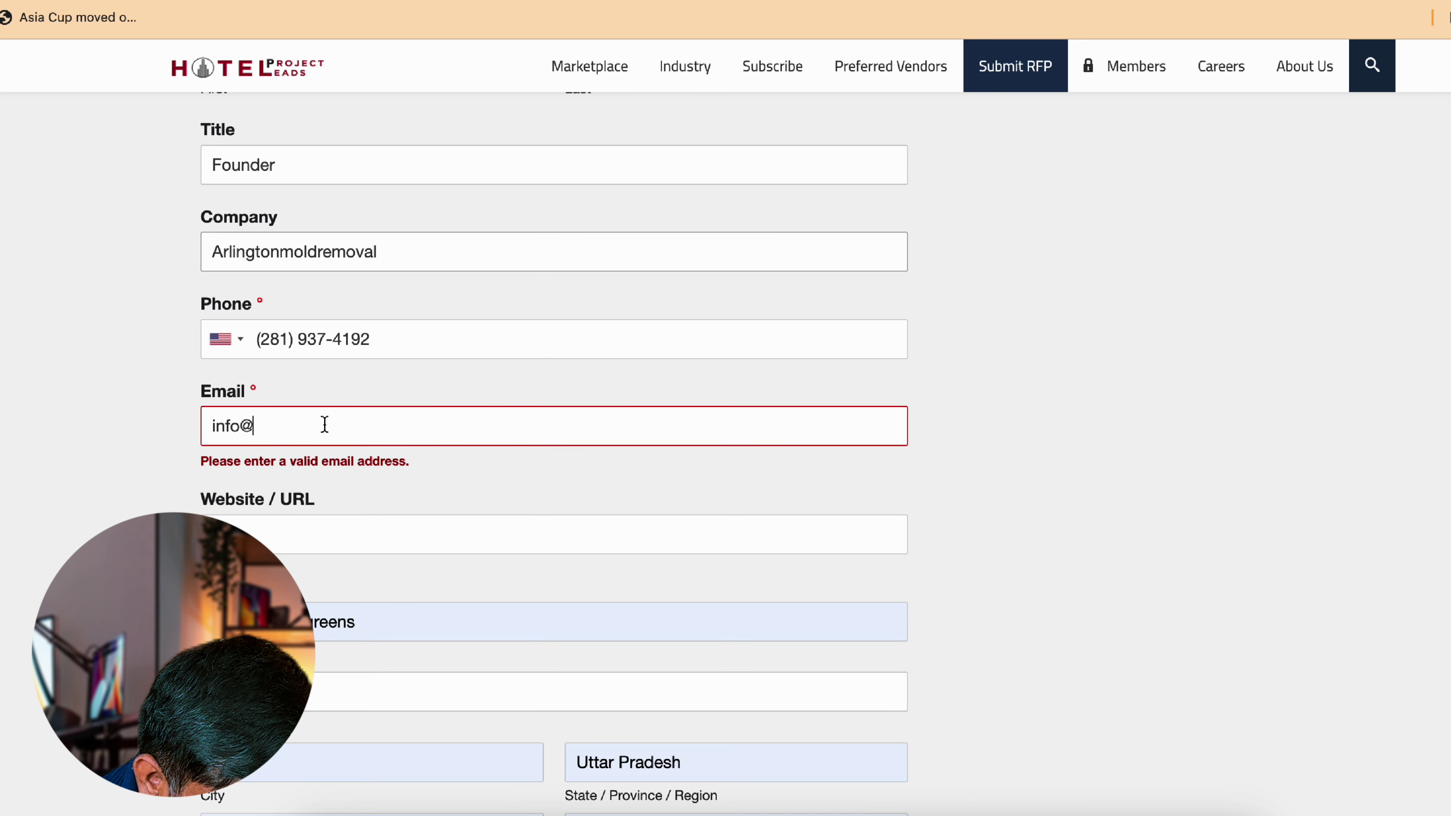
{"action": "key", "text": "super+v"}
{"action": "type", "text": ".com"}
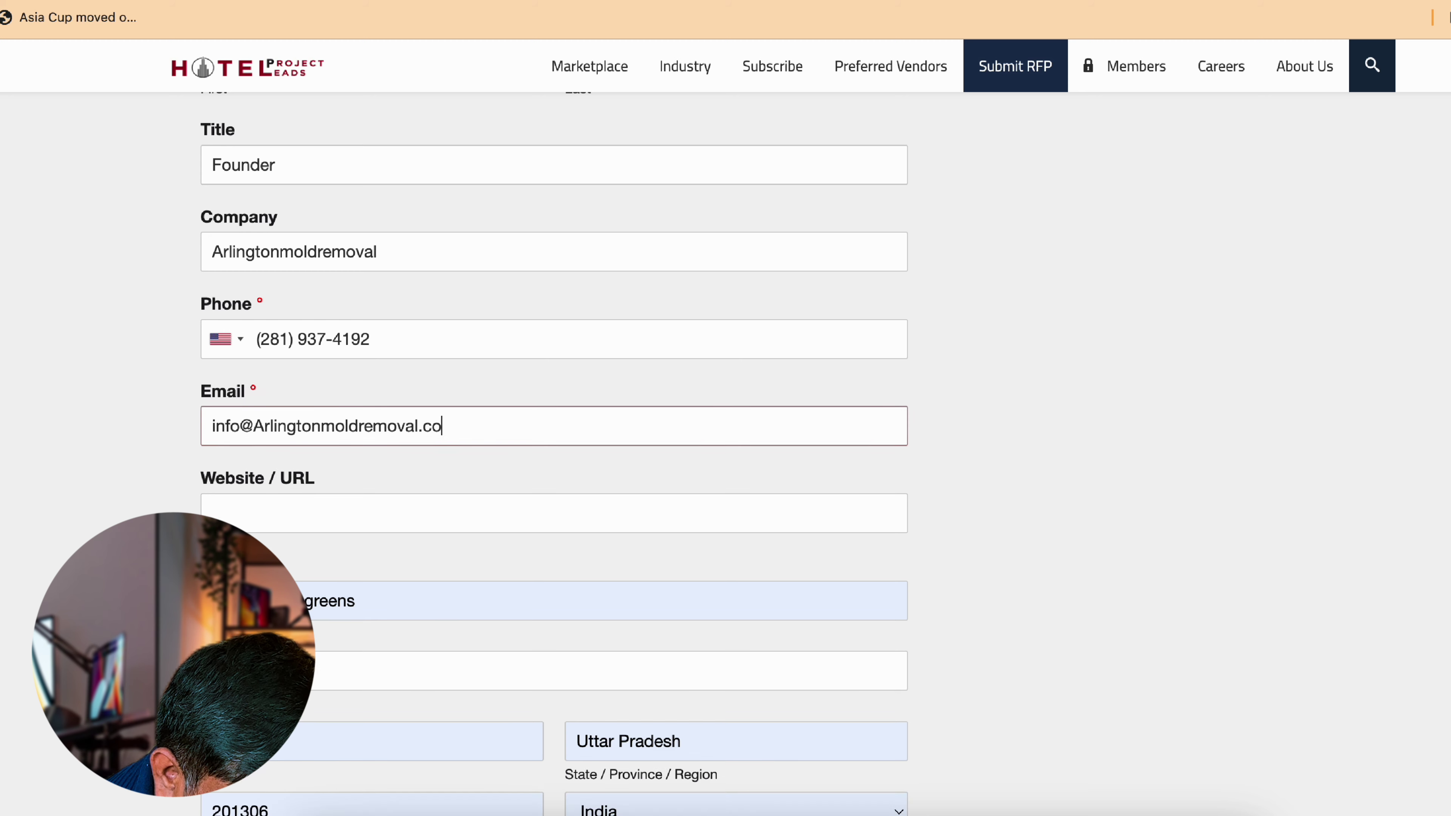
{"action": "left_click", "coordinate": [318, 526]}
{"action": "key", "text": "ctrl+Tab"}
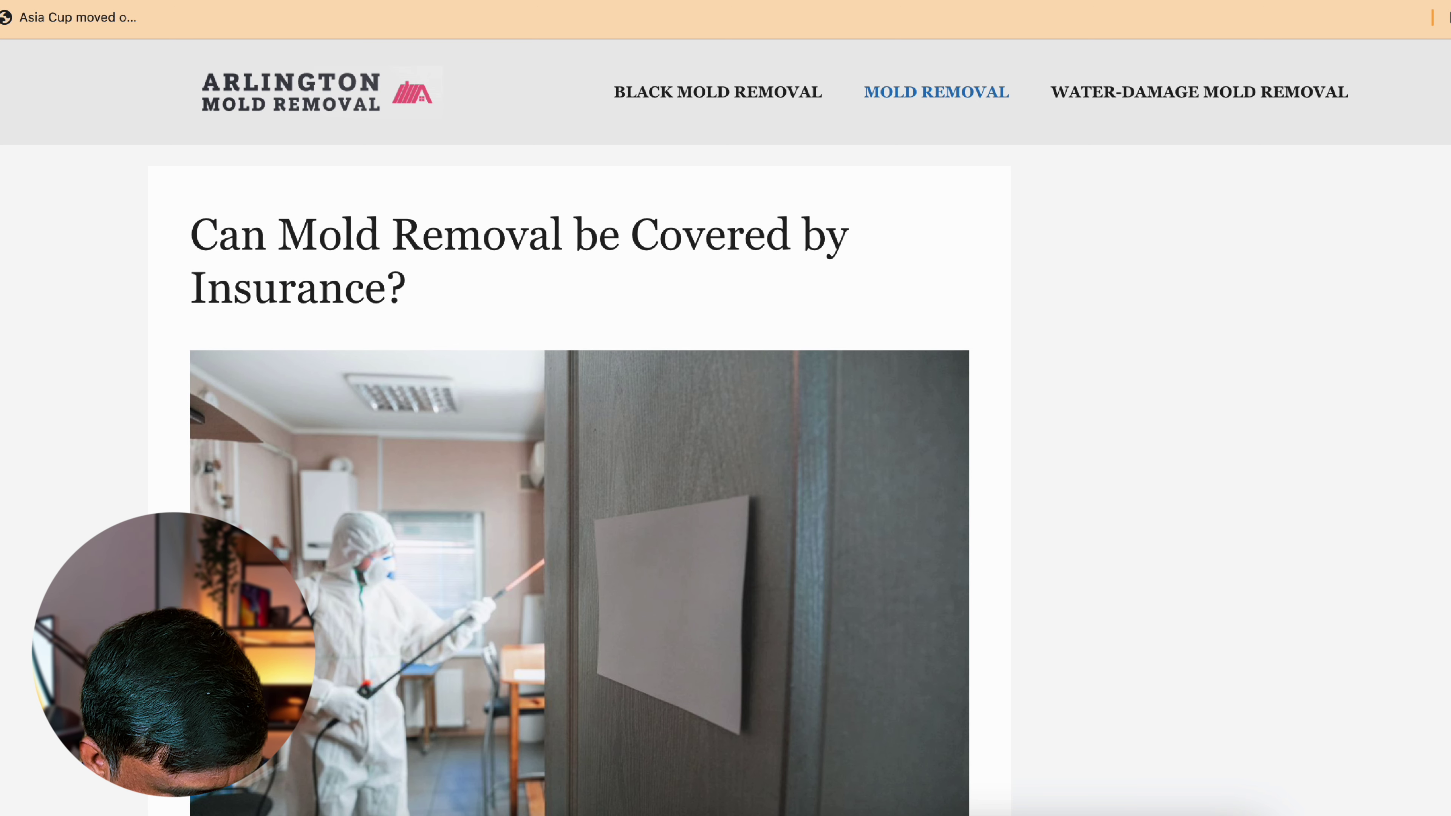
{"action": "key", "text": "ctrl+shift+Tab"}
{"action": "key", "text": "super+v"}
Clear the autofilled address line 1, city, postal code and state from the form.
{"action": "scroll", "coordinate": [427, 558], "scroll_direction": "down", "scroll_amount": 5}
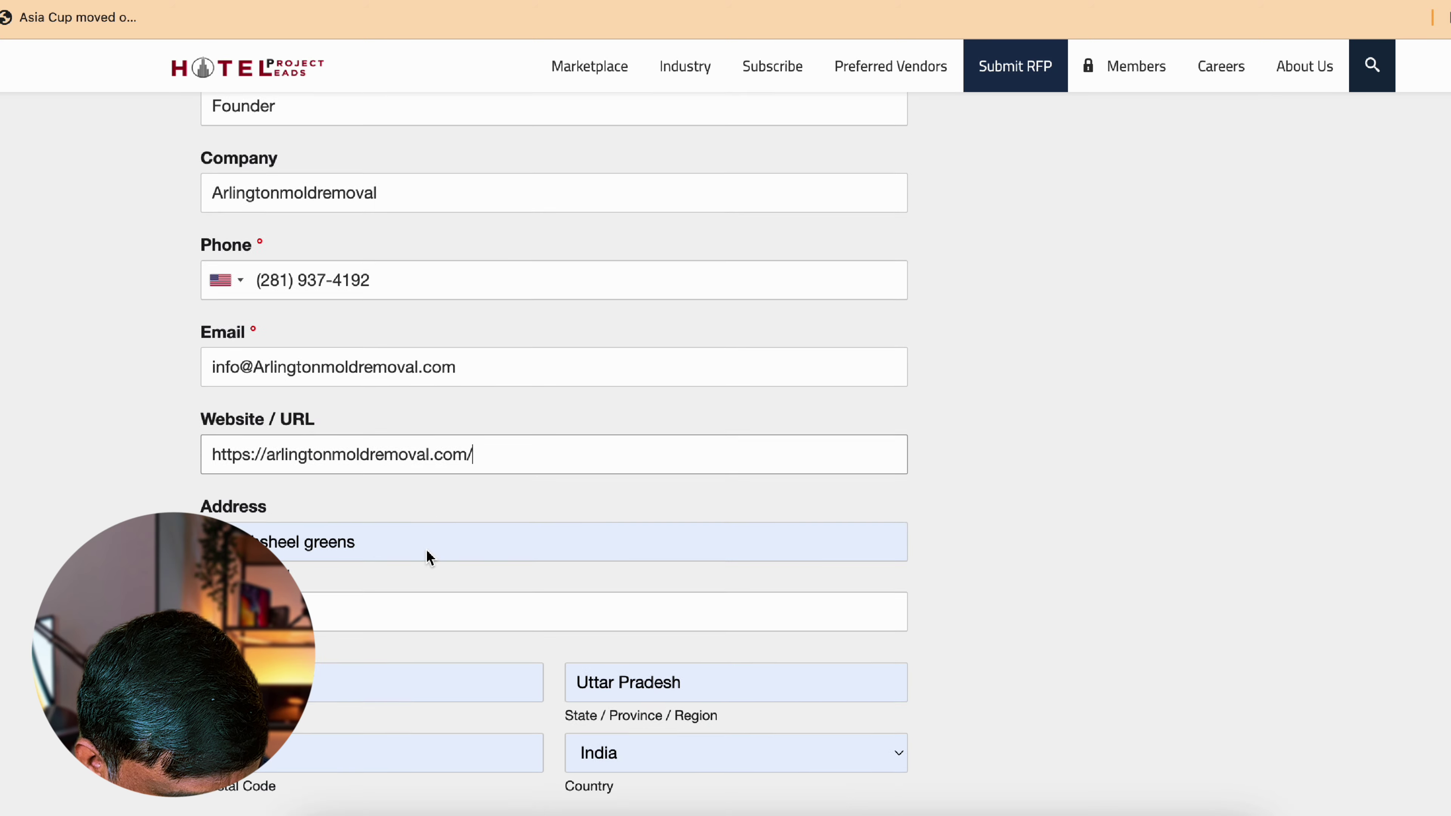
{"action": "triple_click", "coordinate": [369, 339]}
{"action": "key", "text": "BackSpace"}
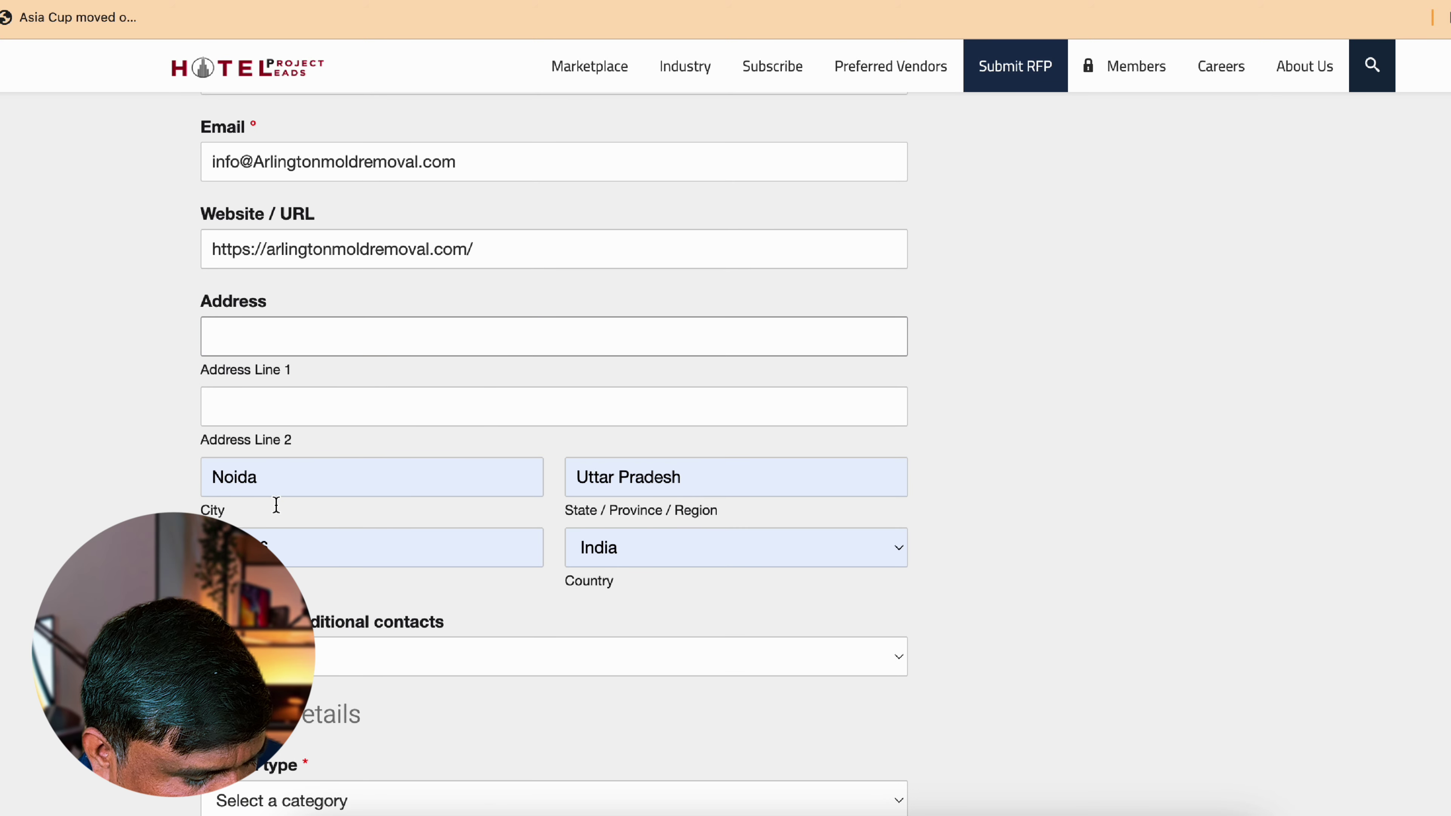
{"action": "triple_click", "coordinate": [223, 489]}
{"action": "key", "text": "BackSpace"}
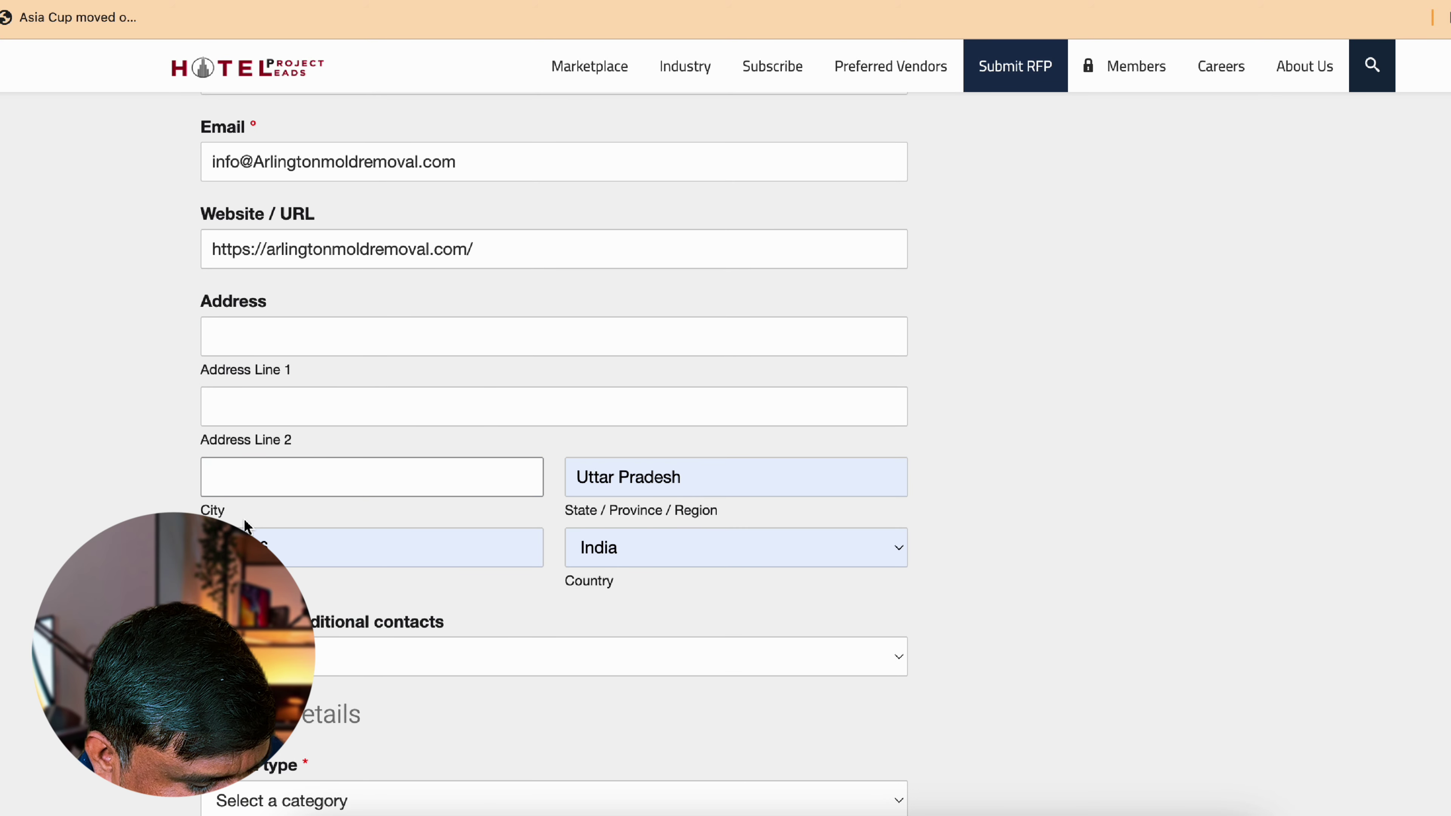
{"action": "triple_click", "coordinate": [246, 539]}
{"action": "key", "text": "BackSpace"}
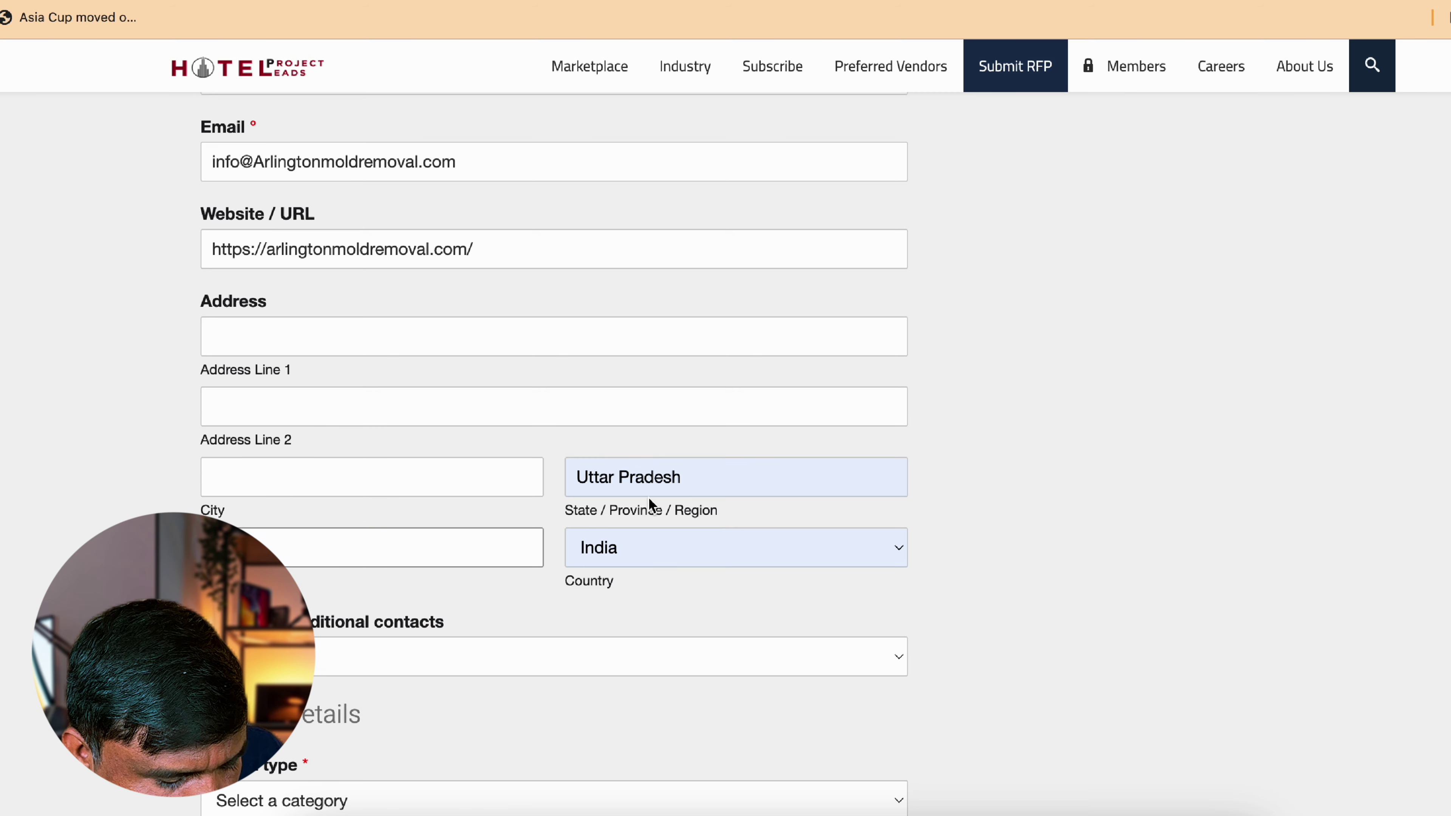
{"action": "triple_click", "coordinate": [645, 479]}
{"action": "key", "text": "BackSpace"}
Set the address country to United States of America.
{"action": "left_click", "coordinate": [654, 553]}
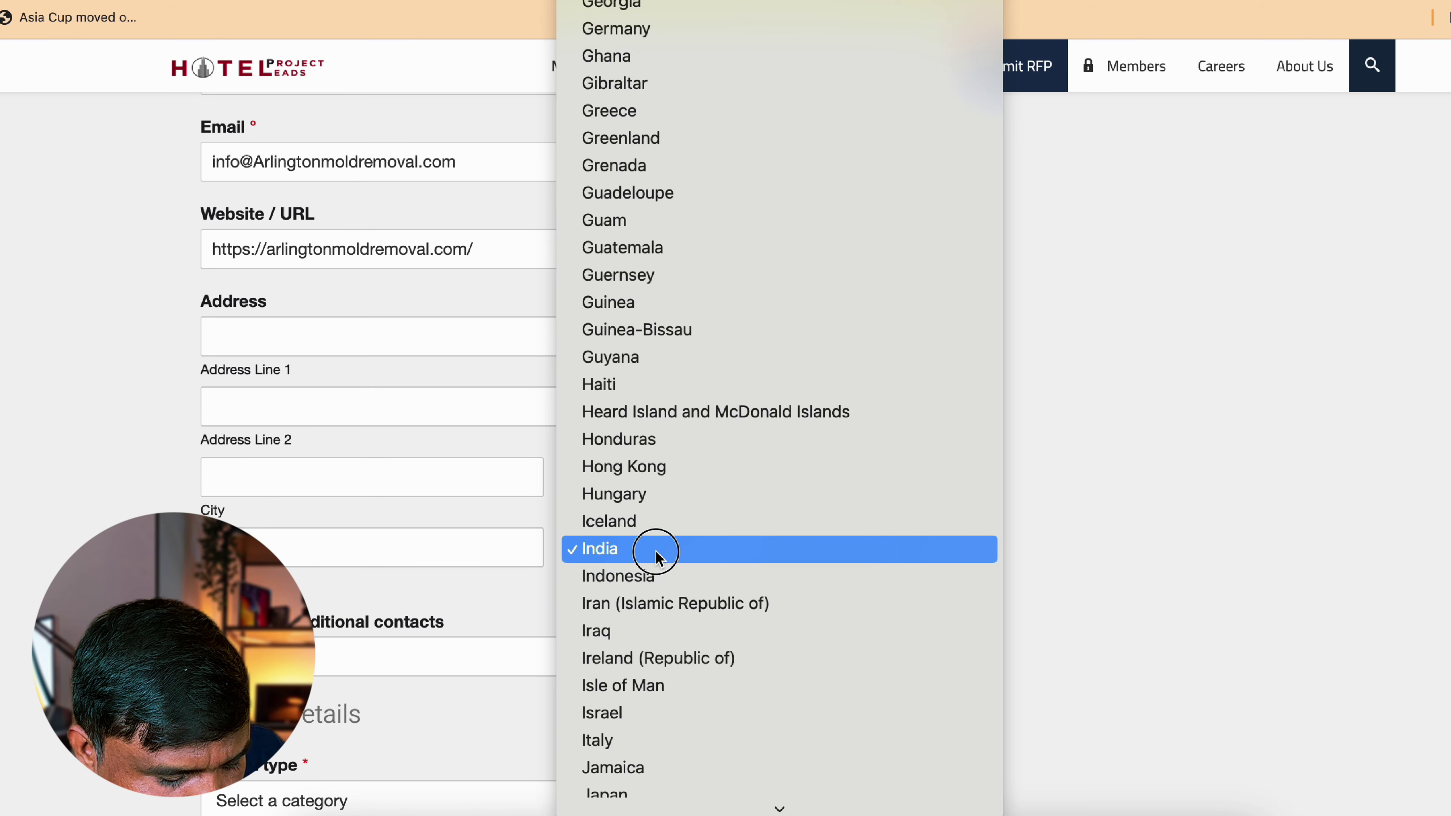
{"action": "scroll", "coordinate": [708, 794], "scroll_direction": "down", "scroll_amount": 20}
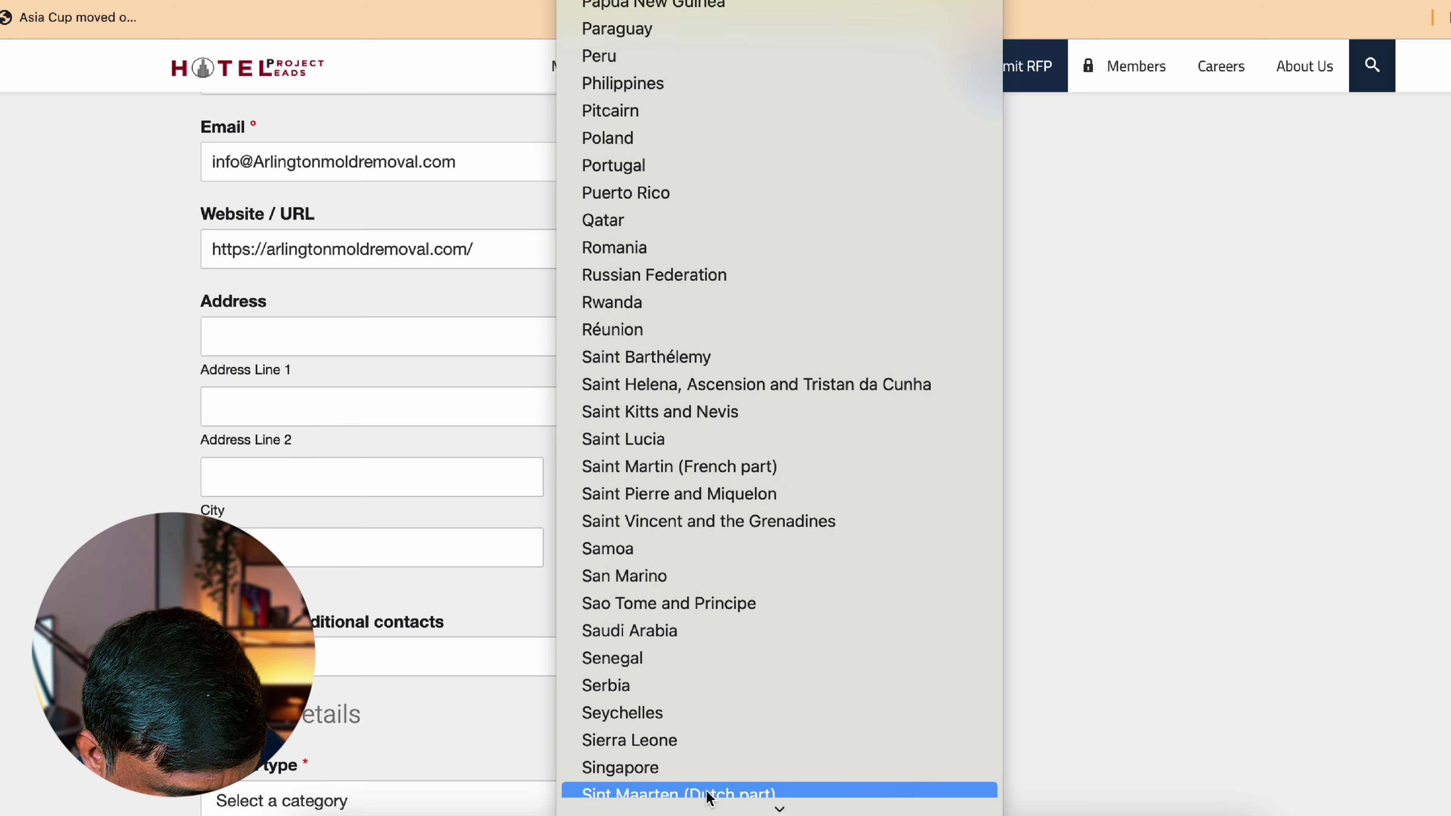
{"action": "scroll", "coordinate": [707, 792], "scroll_direction": "down", "scroll_amount": 10}
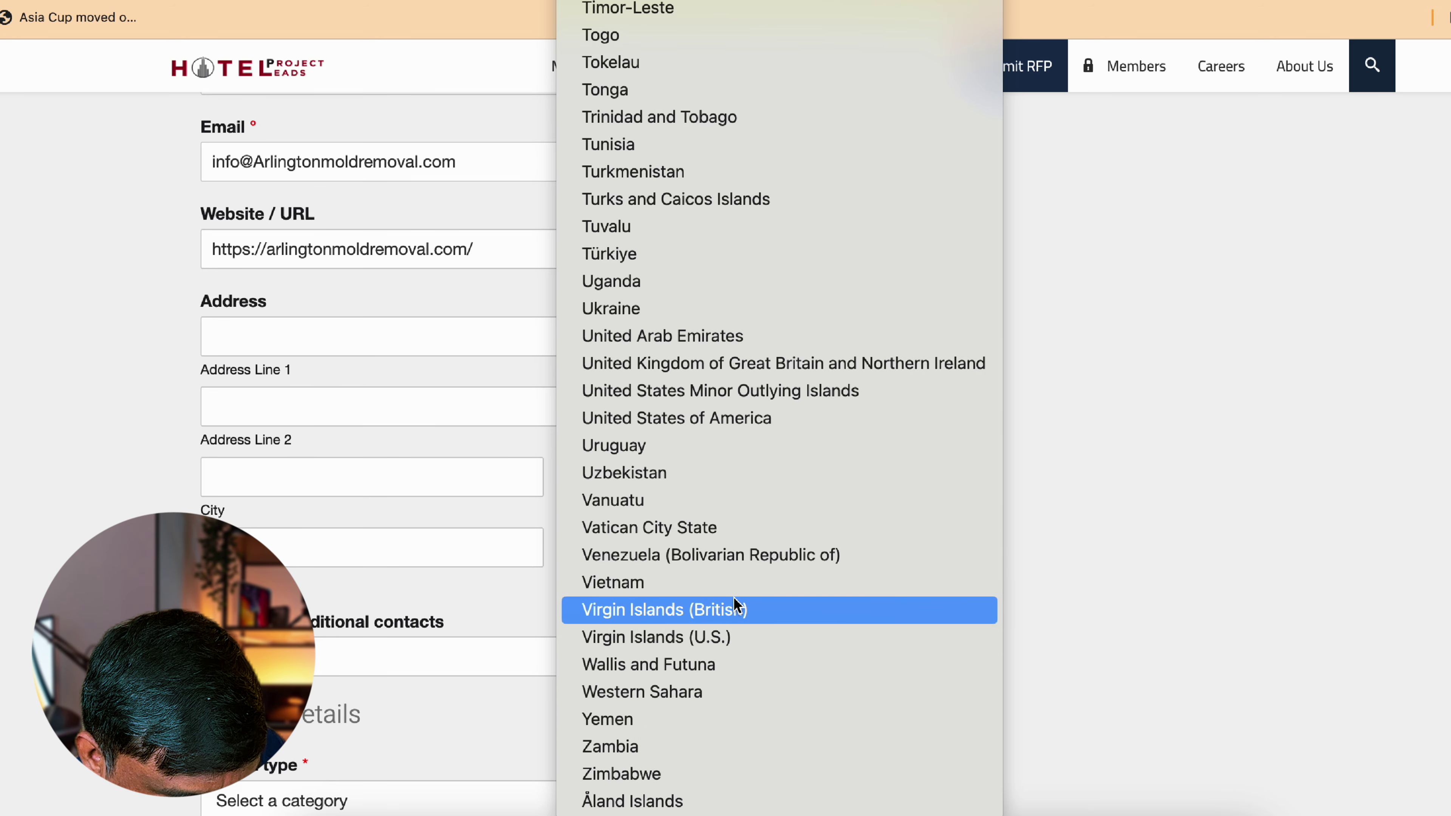
{"action": "left_click", "coordinate": [676, 418]}
Switch to the Arlington Mold Removal site and open its About Us page.
{"action": "scroll", "coordinate": [350, 446], "scroll_direction": "down", "scroll_amount": 7}
{"action": "left_click", "coordinate": [373, 654]}
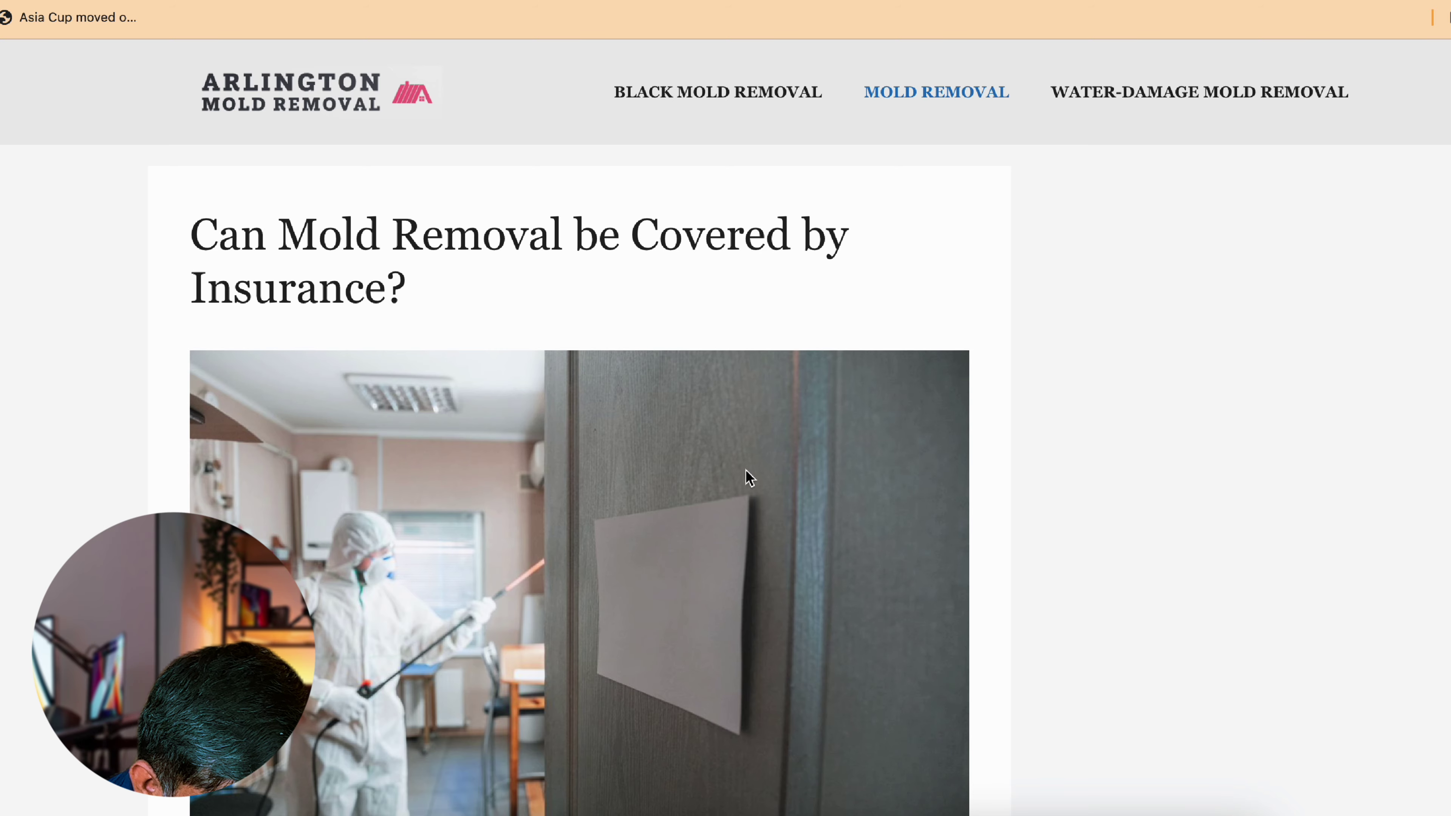
{"action": "scroll", "coordinate": [751, 479], "scroll_direction": "down", "scroll_amount": 20}
{"action": "scroll", "coordinate": [851, 640], "scroll_direction": "down", "scroll_amount": 10}
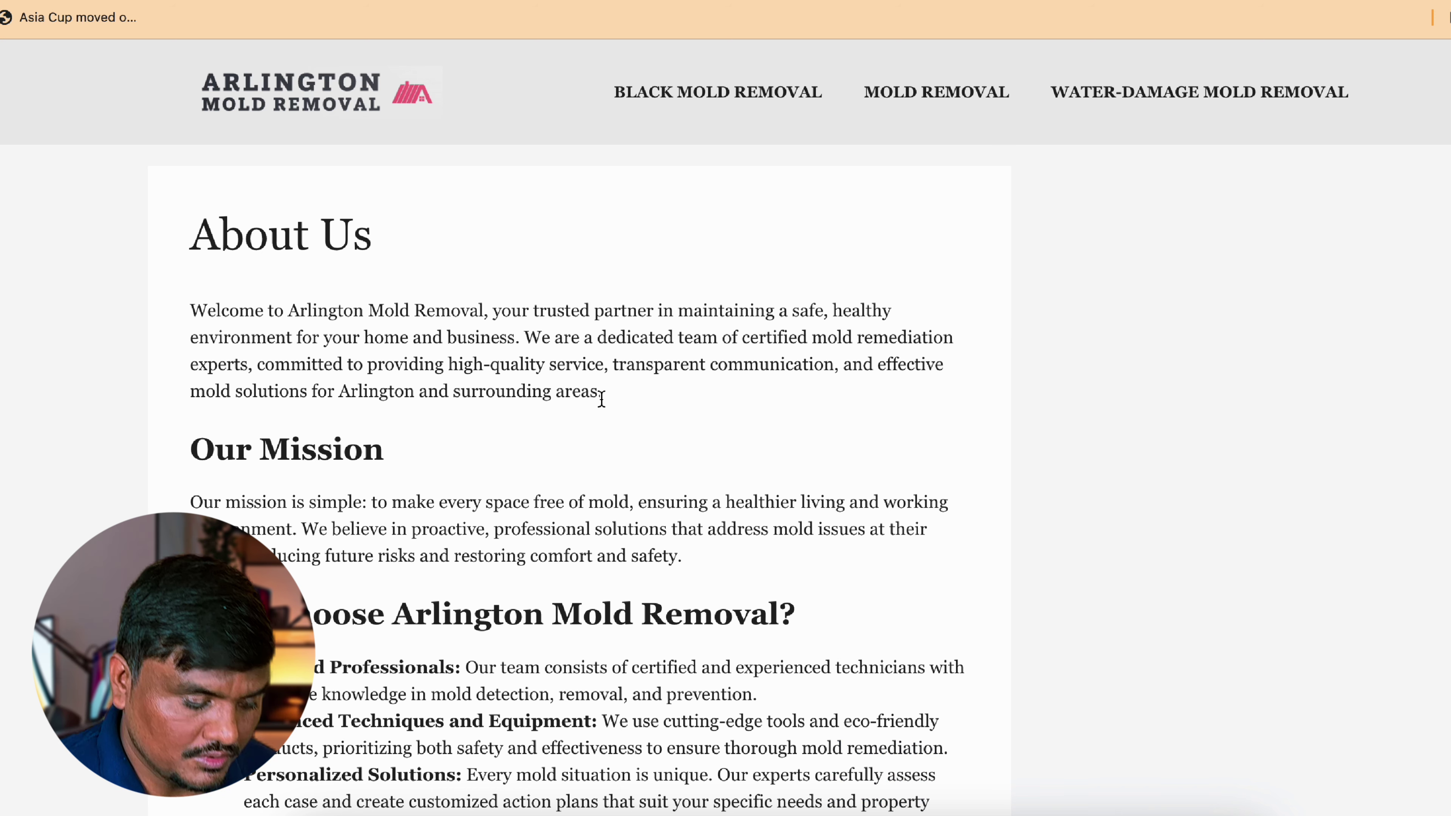
Copy the introductory paragraph of the Arlington Mold Removal About Us page into the Full Description of the Hotel Project Leads form.
{"action": "triple_click", "coordinate": [418, 353]}
{"action": "key", "text": "ctrl+Tab"}
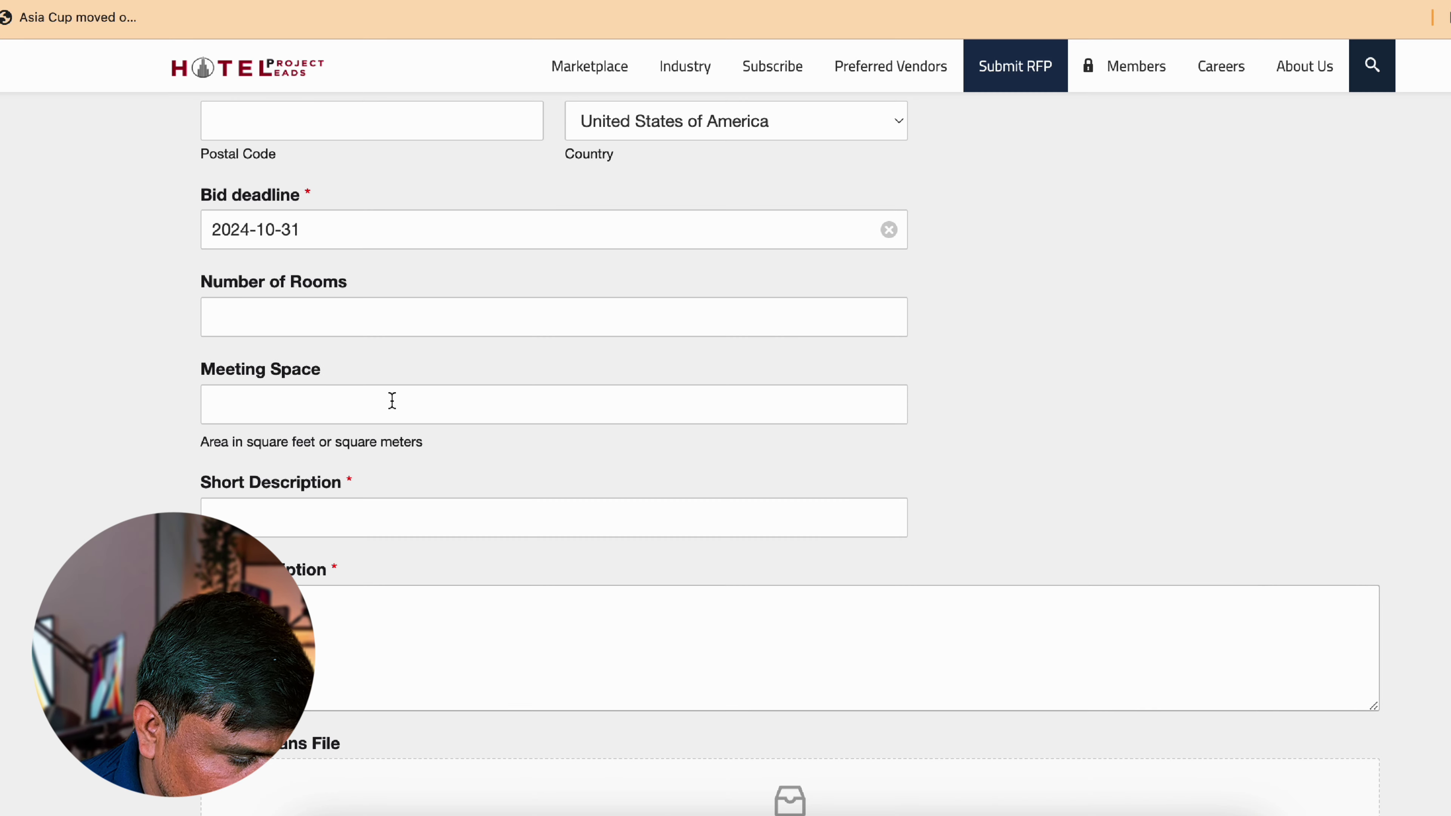
{"action": "key", "text": "super+v"}
{"action": "key", "text": "ctrl+shift+Tab"}
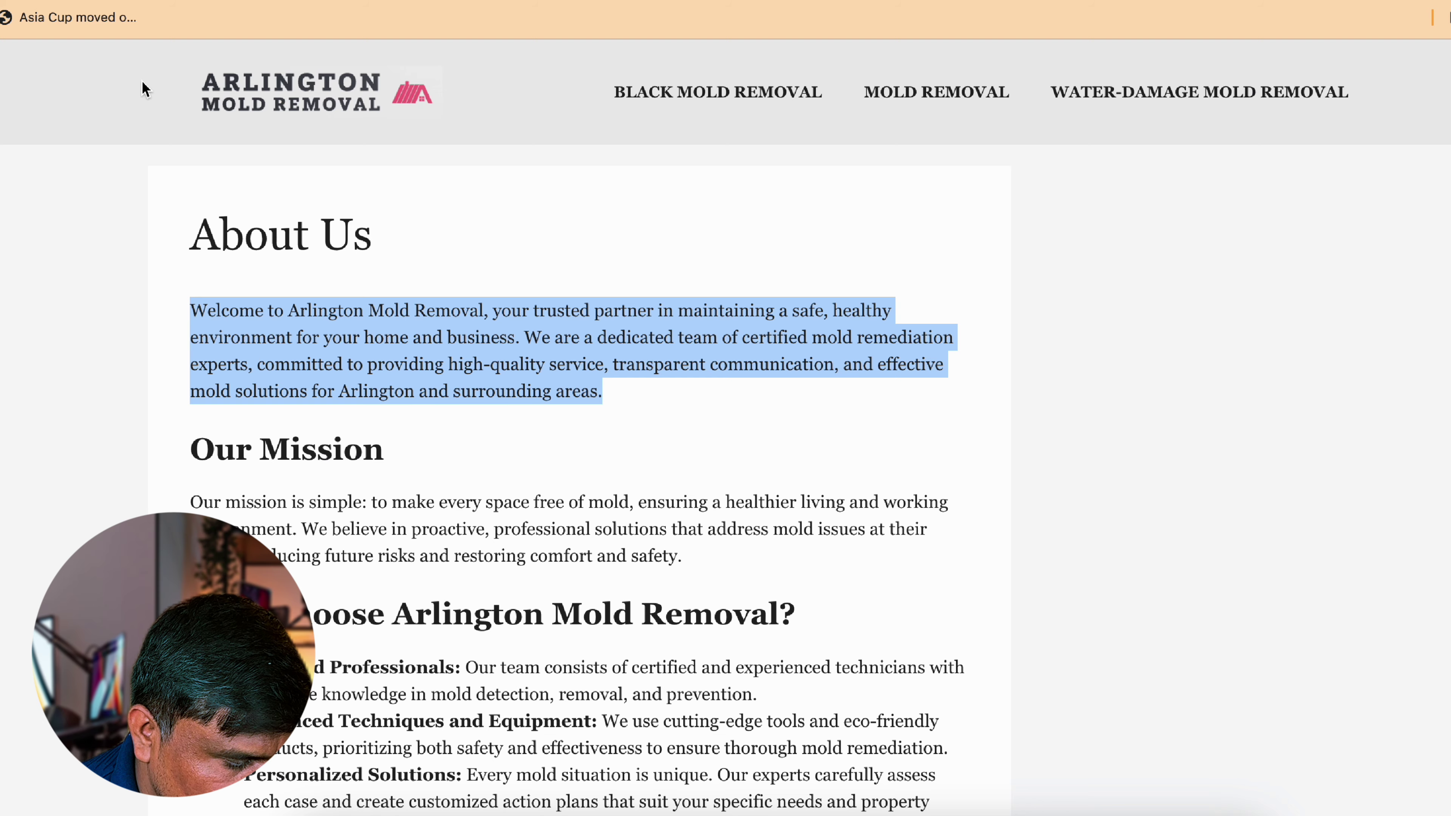
{"action": "key", "text": "ctrl+Tab"}
{"action": "scroll", "coordinate": [469, 259], "scroll_direction": "down", "scroll_amount": 5}
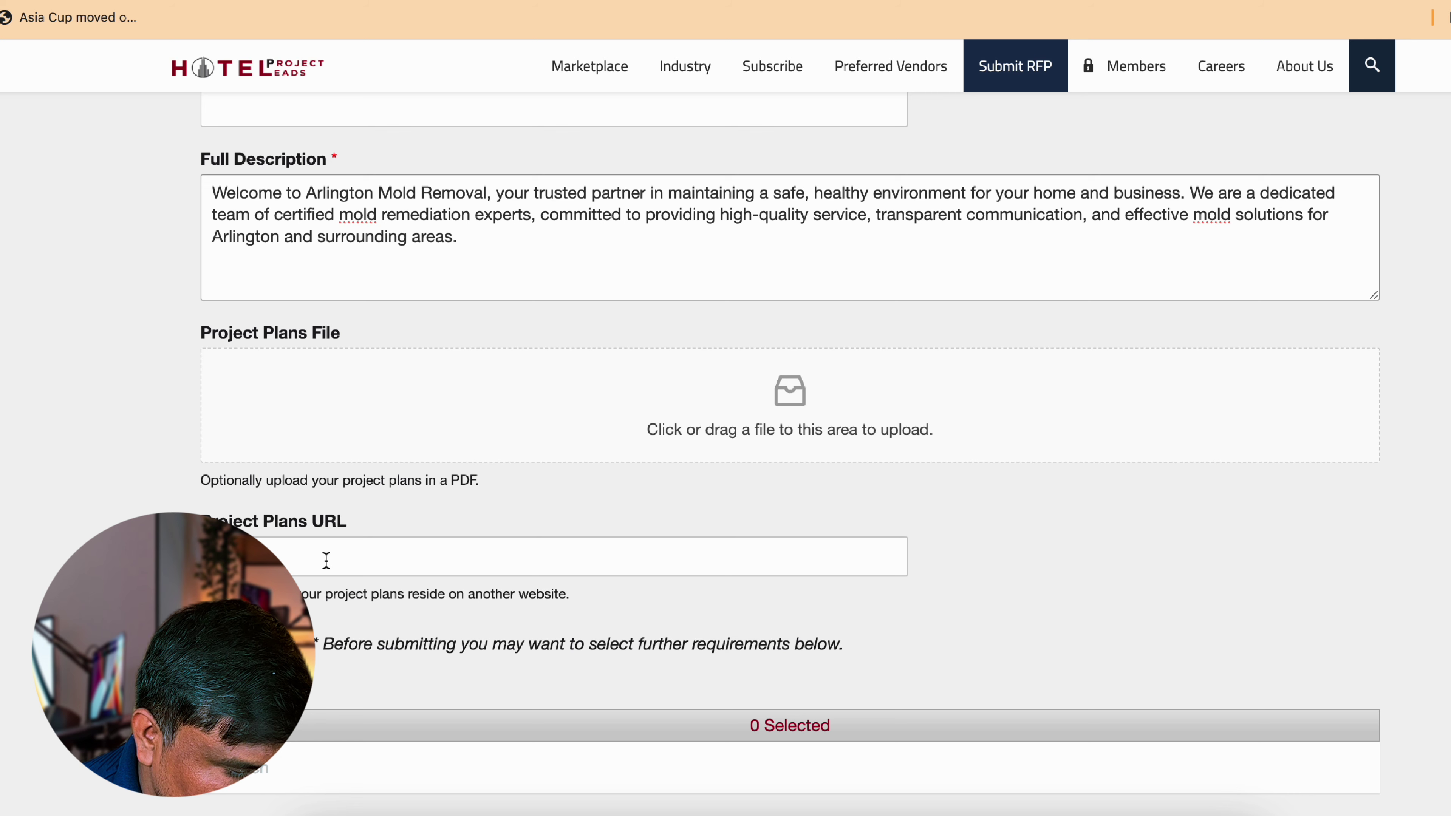
Open the Arlington Mold Removal home page and return to the Hotel Project Leads form.
{"action": "key", "text": "ctrl+shift+Tab"}
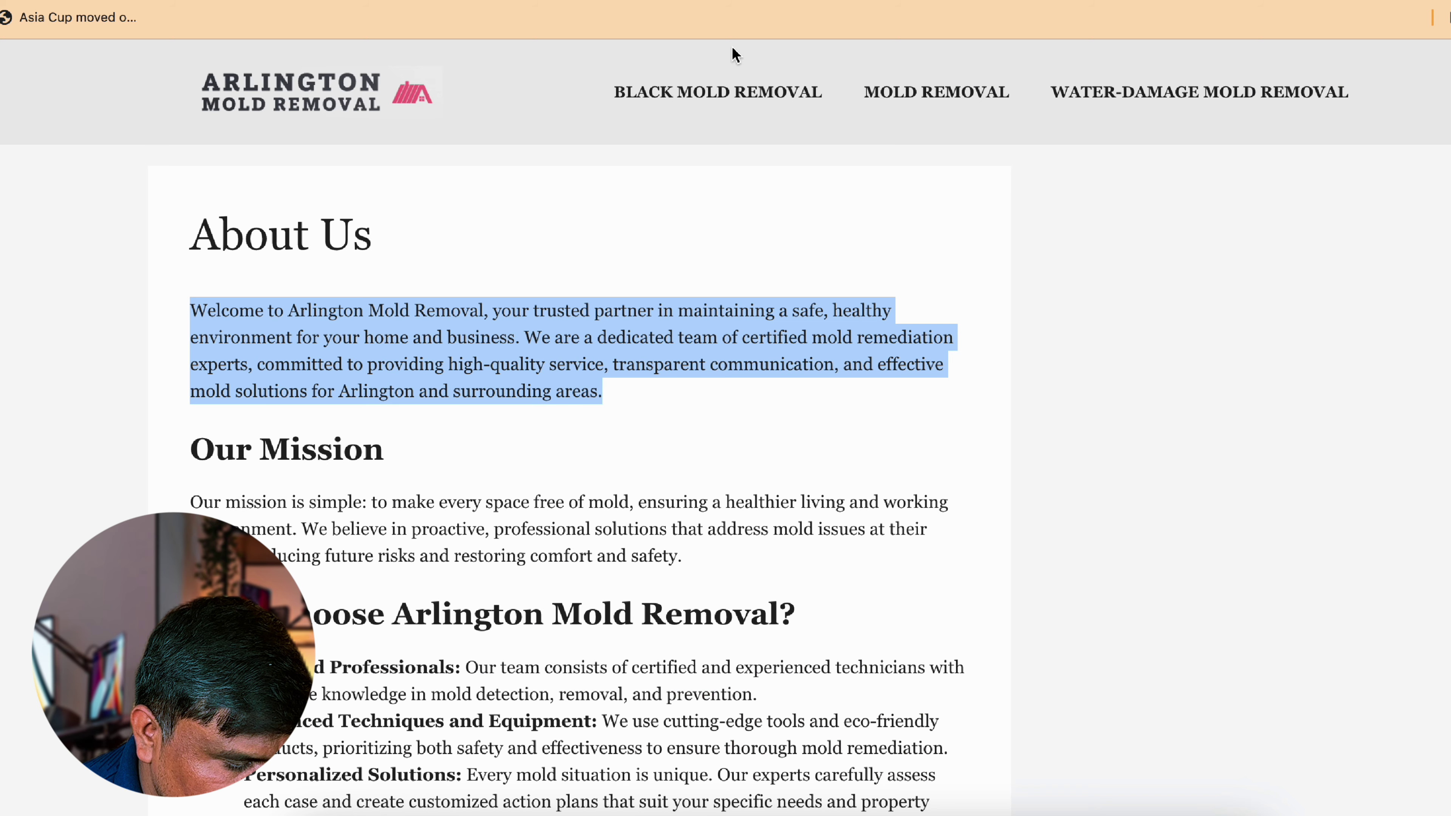
{"action": "left_click", "coordinate": [374, 92]}
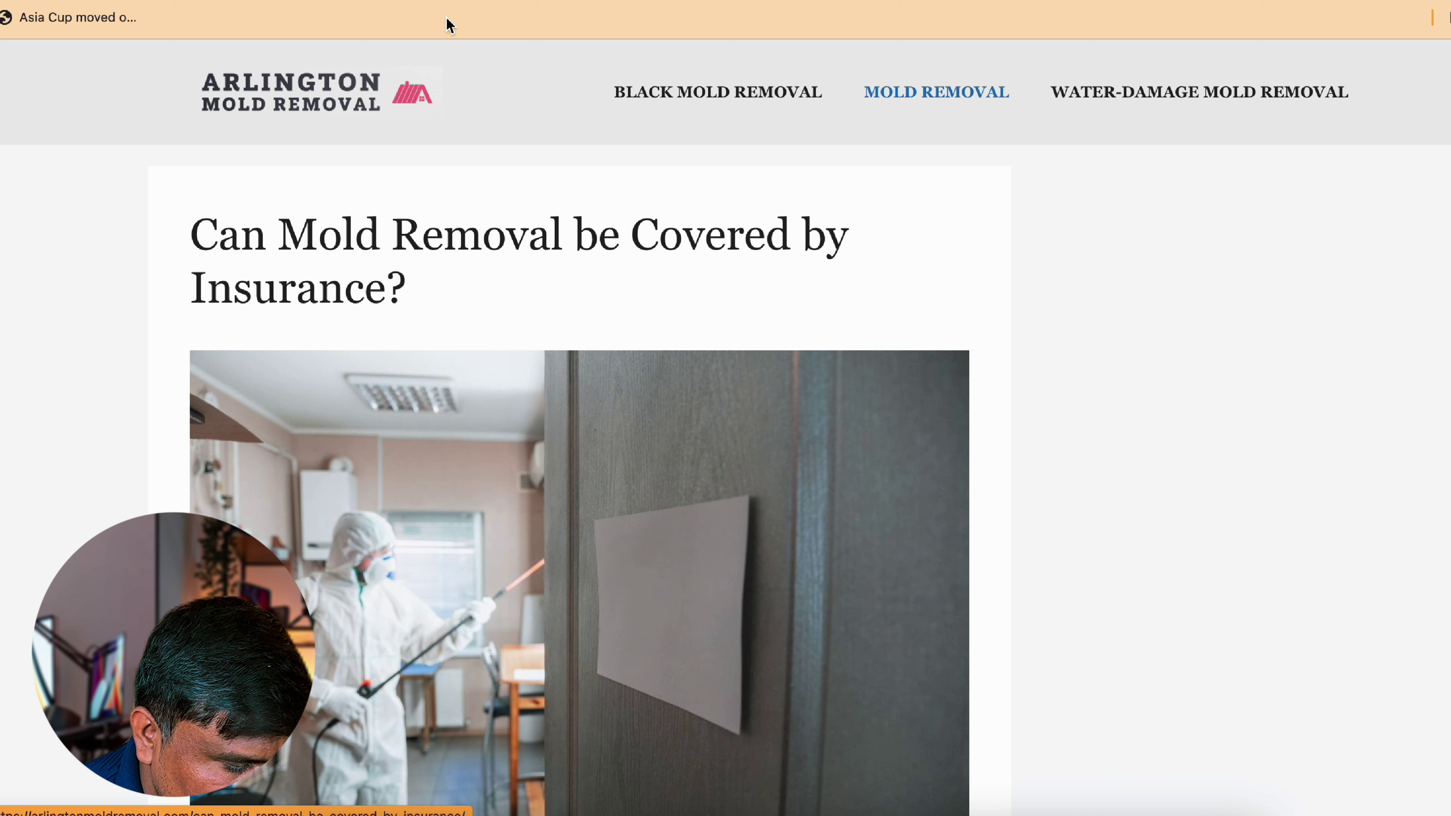
{"action": "key", "text": "ctrl+Tab"}
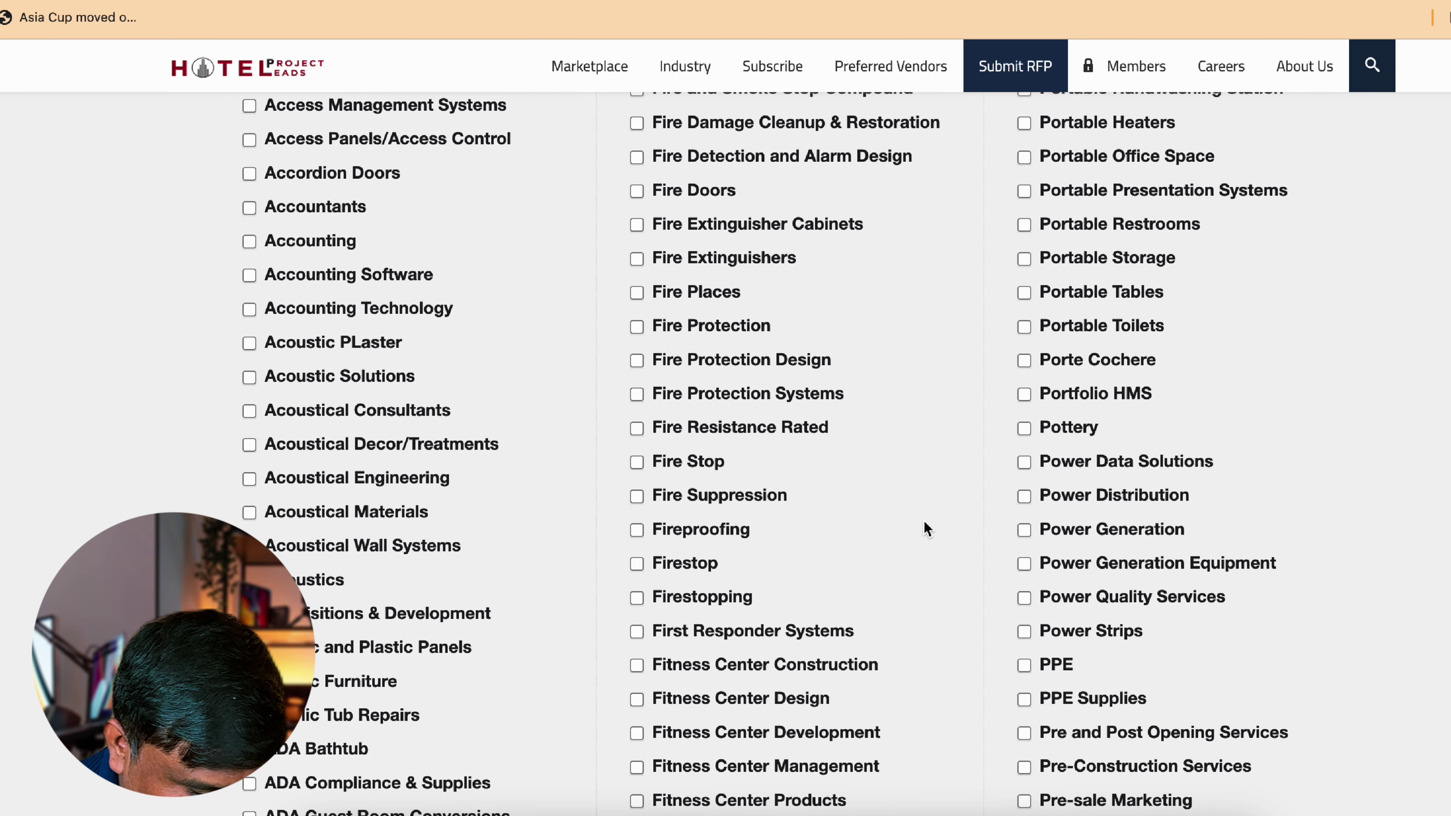
Search the form's requirement list for "mold" and select Mold Removal & Remediation.
{"action": "key", "text": "ctrl+f"}
{"action": "type", "text": "mold"}
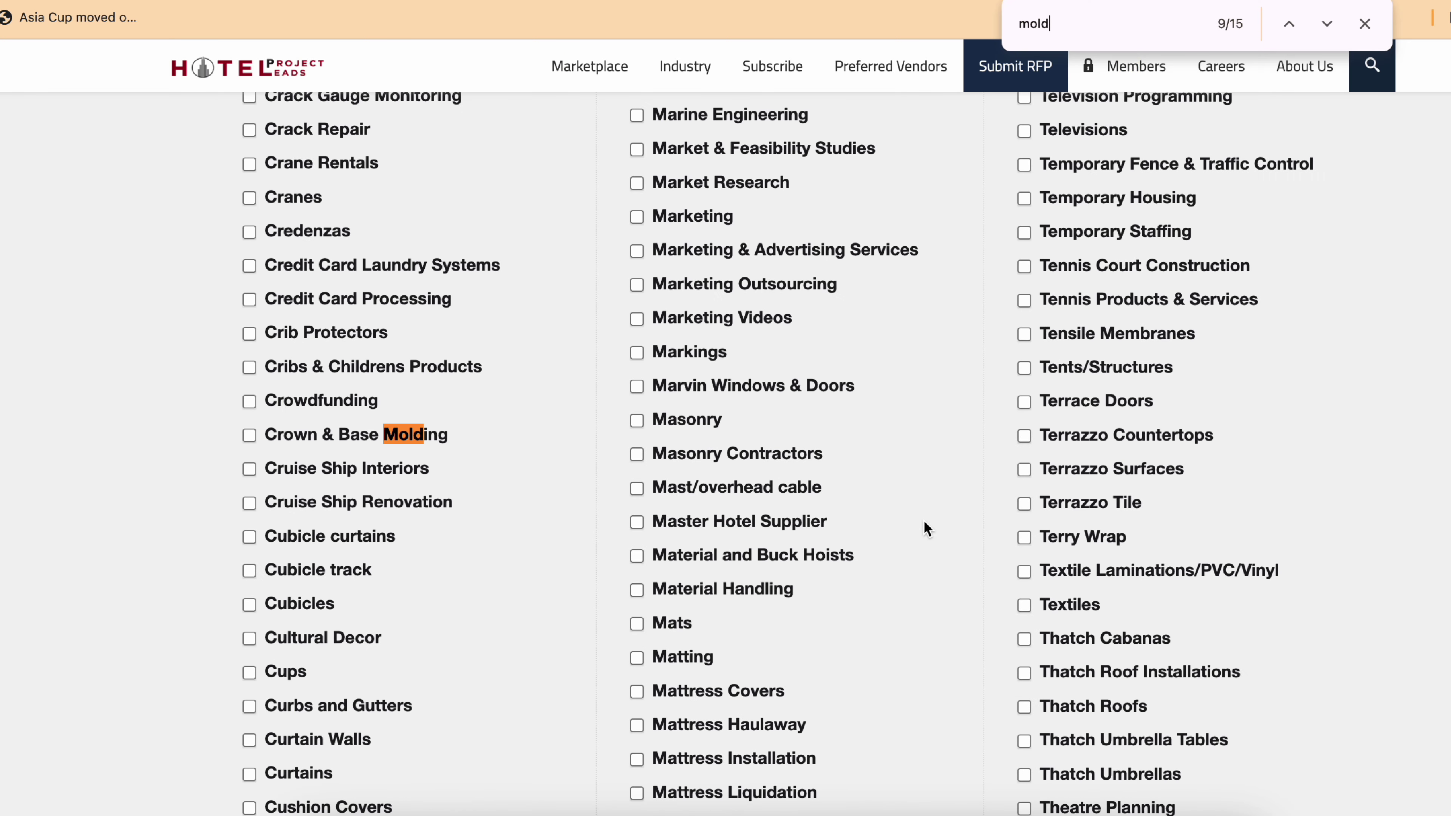
{"action": "key", "text": "Return"}
{"action": "key", "text": "Return"}
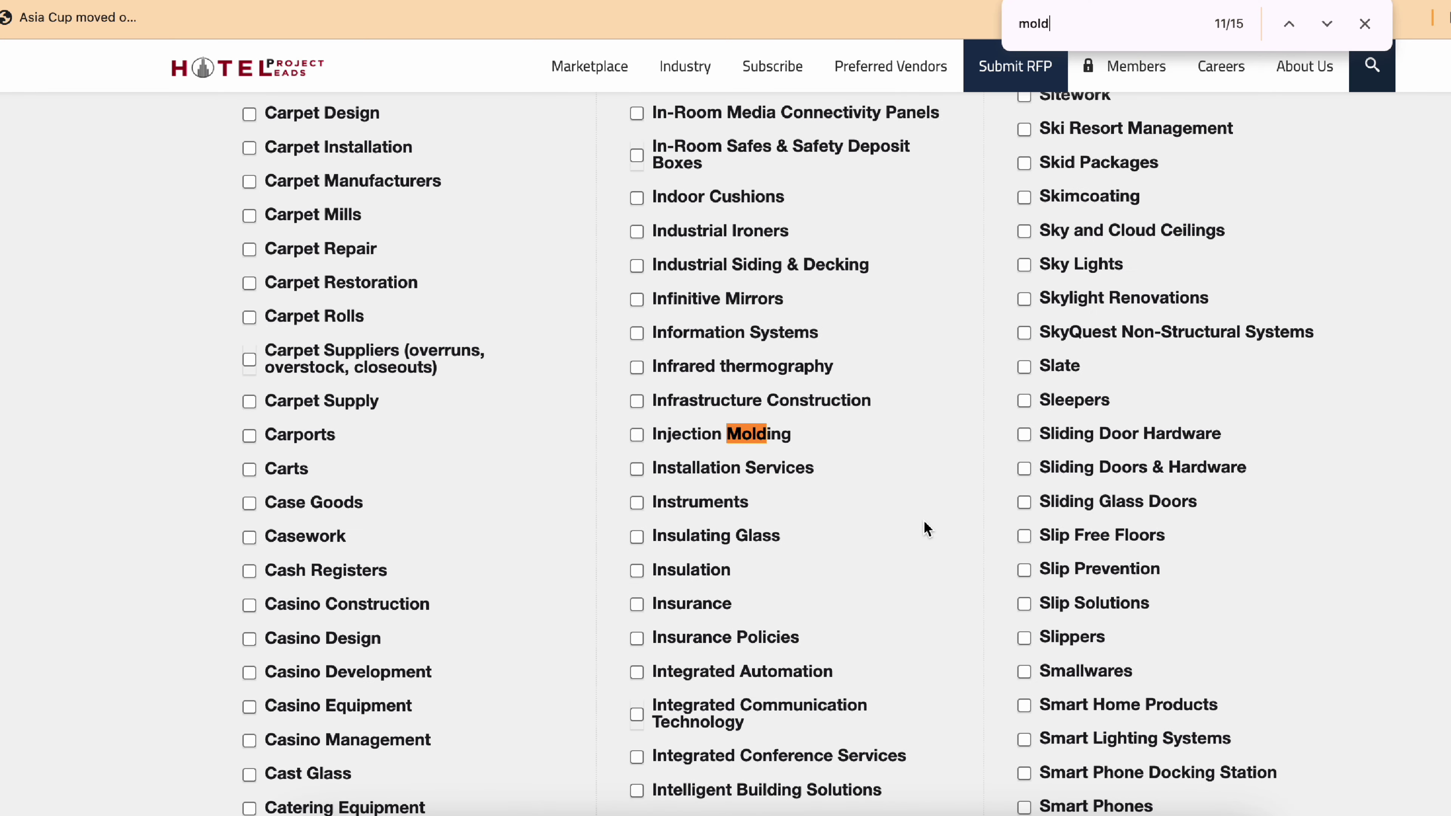
{"action": "key", "text": "Return"}
{"action": "key", "text": "Return"}
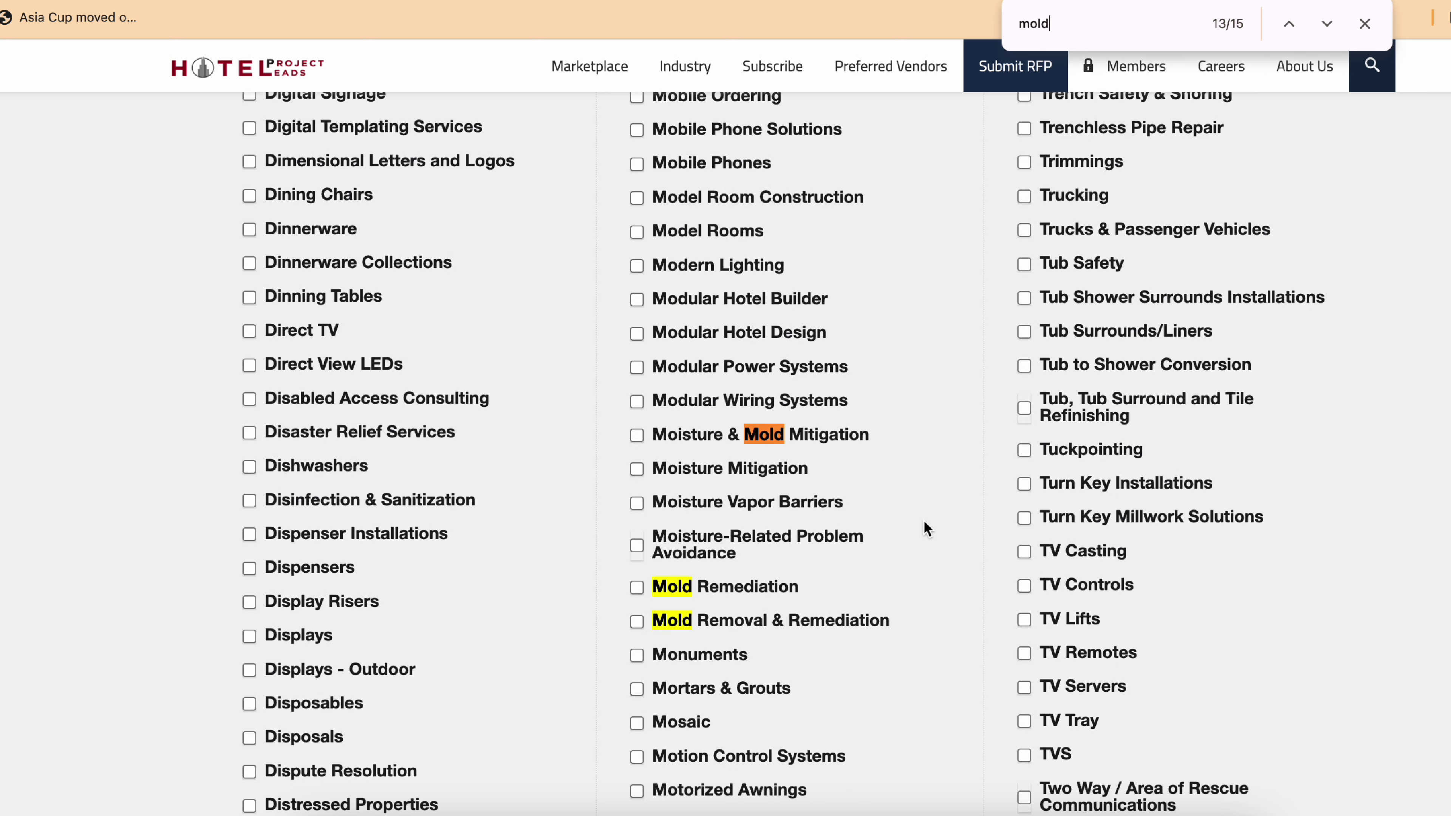
{"action": "left_click", "coordinate": [636, 622]}
Submit the completed project form on Hotel Project Leads.
{"action": "scroll", "coordinate": [674, 610], "scroll_direction": "up", "scroll_amount": 20}
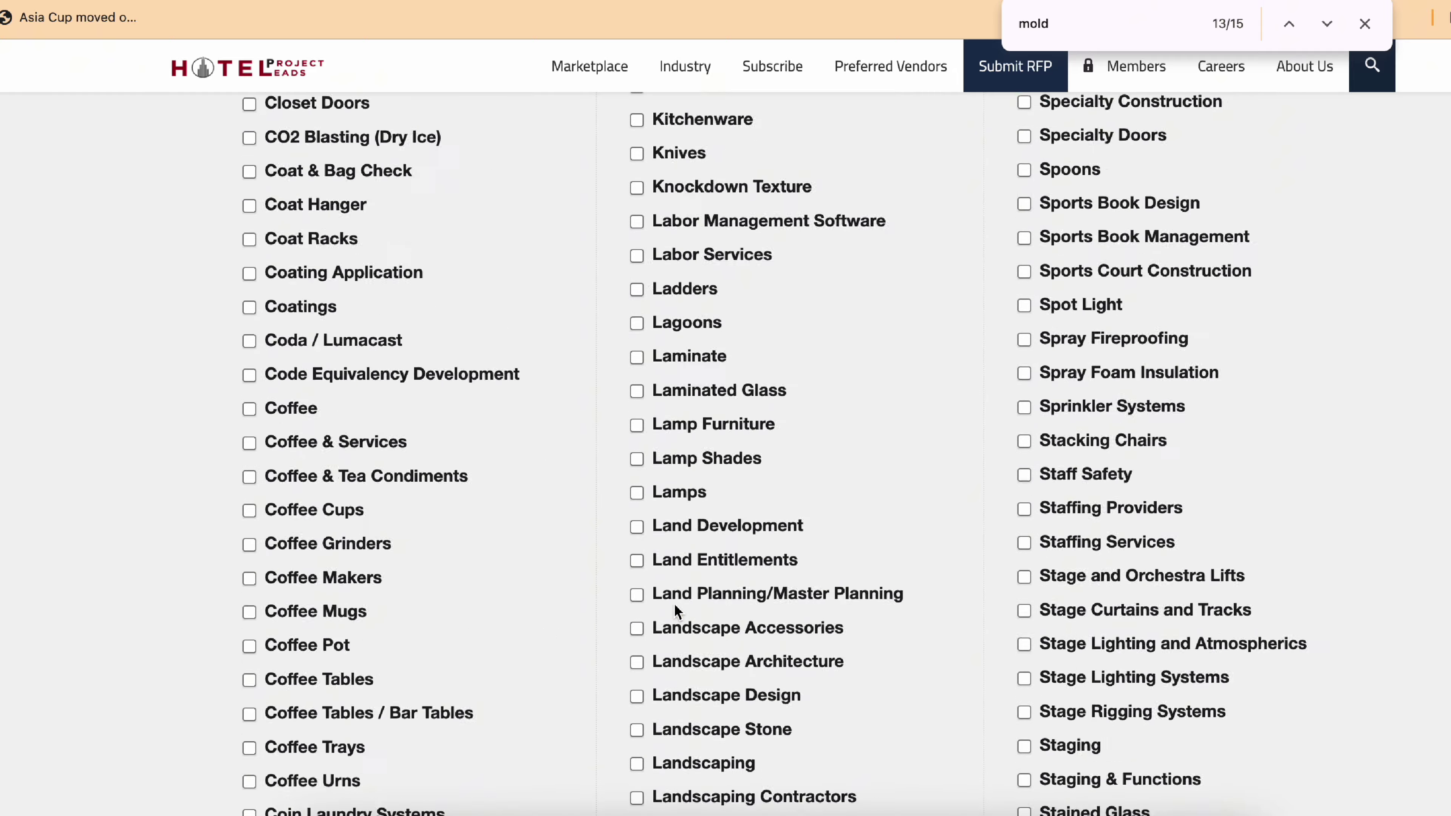
{"action": "scroll", "coordinate": [674, 604], "scroll_direction": "up", "scroll_amount": 20}
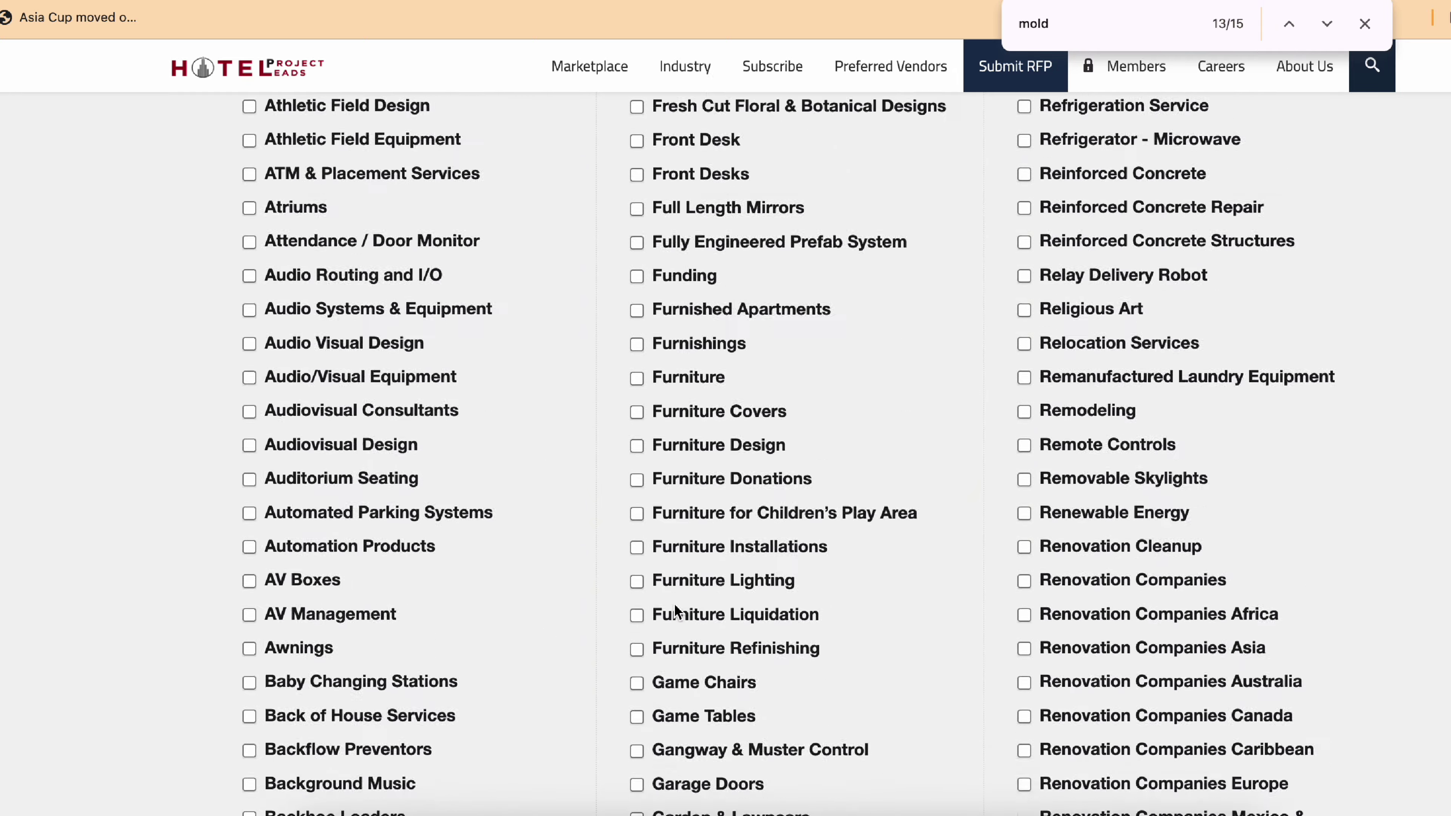
{"action": "scroll", "coordinate": [674, 604], "scroll_direction": "up", "scroll_amount": 15}
{"action": "left_click", "coordinate": [245, 713]}
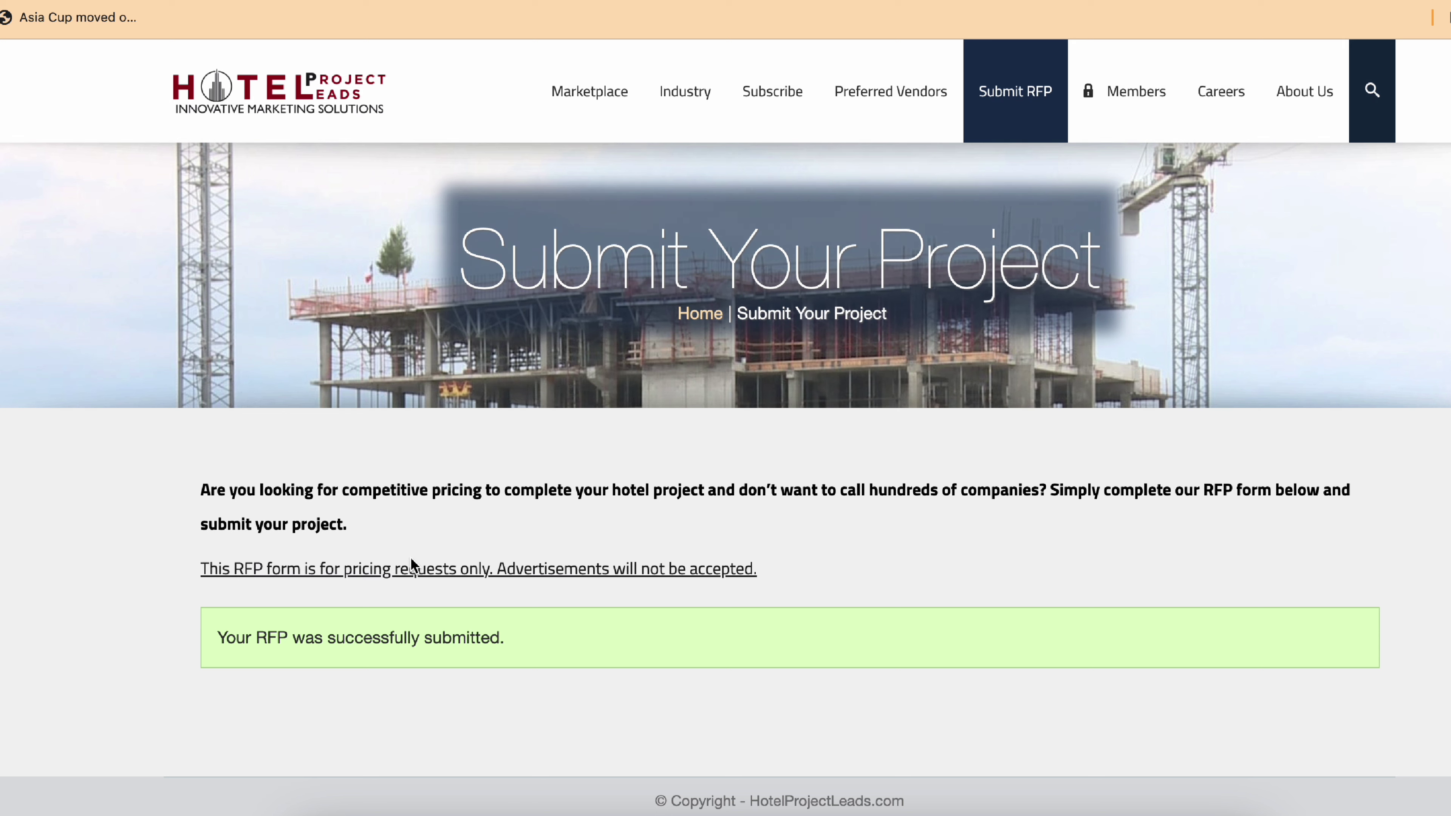
Return to the Google results, open University of Pittsburgh's "How to Submit Tissues for Embedding" in a new tab and examine it for a submission option.
{"action": "key", "text": "ctrl+shift+Tab"}
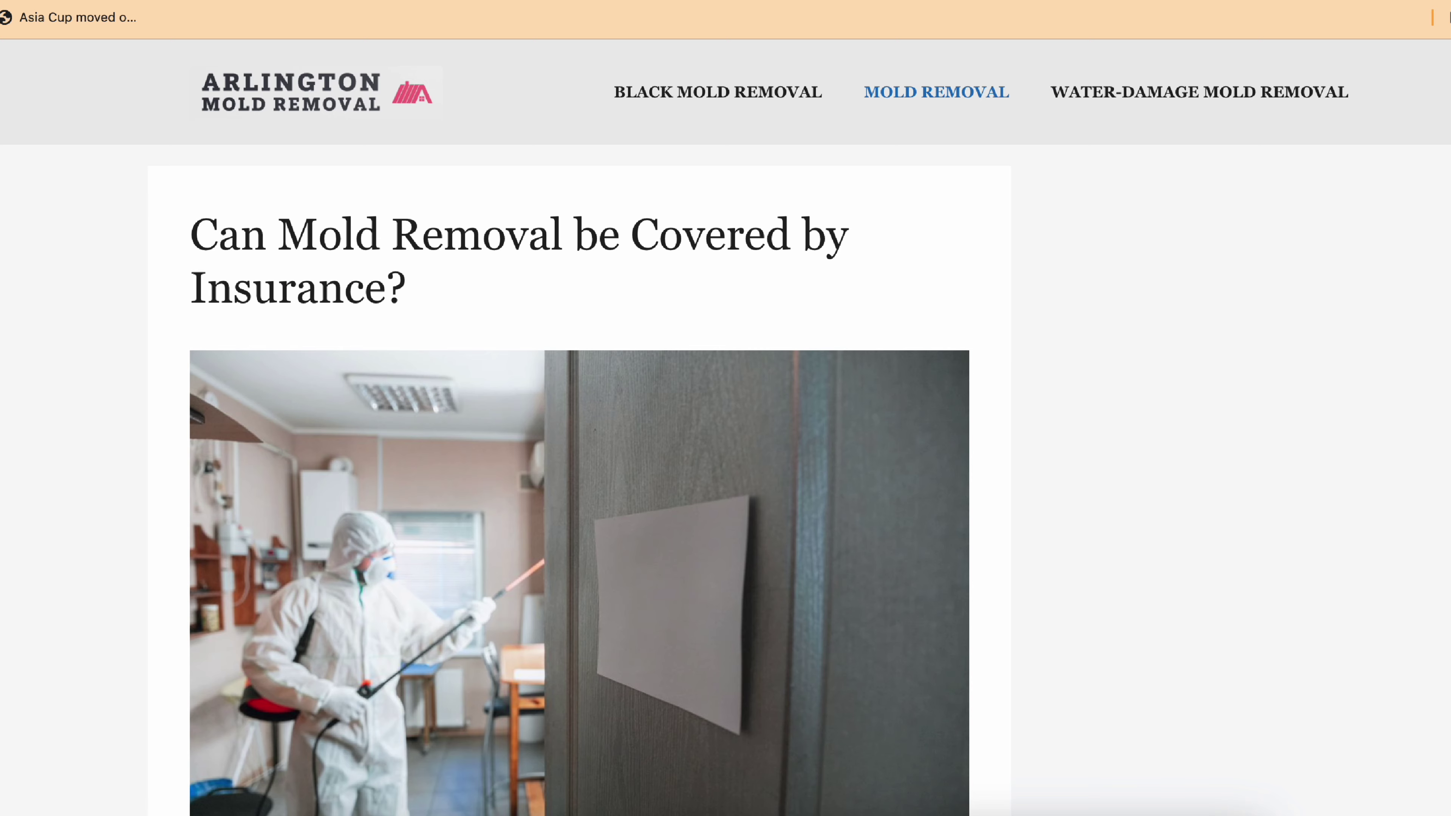
{"action": "key", "text": "ctrl+shift+Tab"}
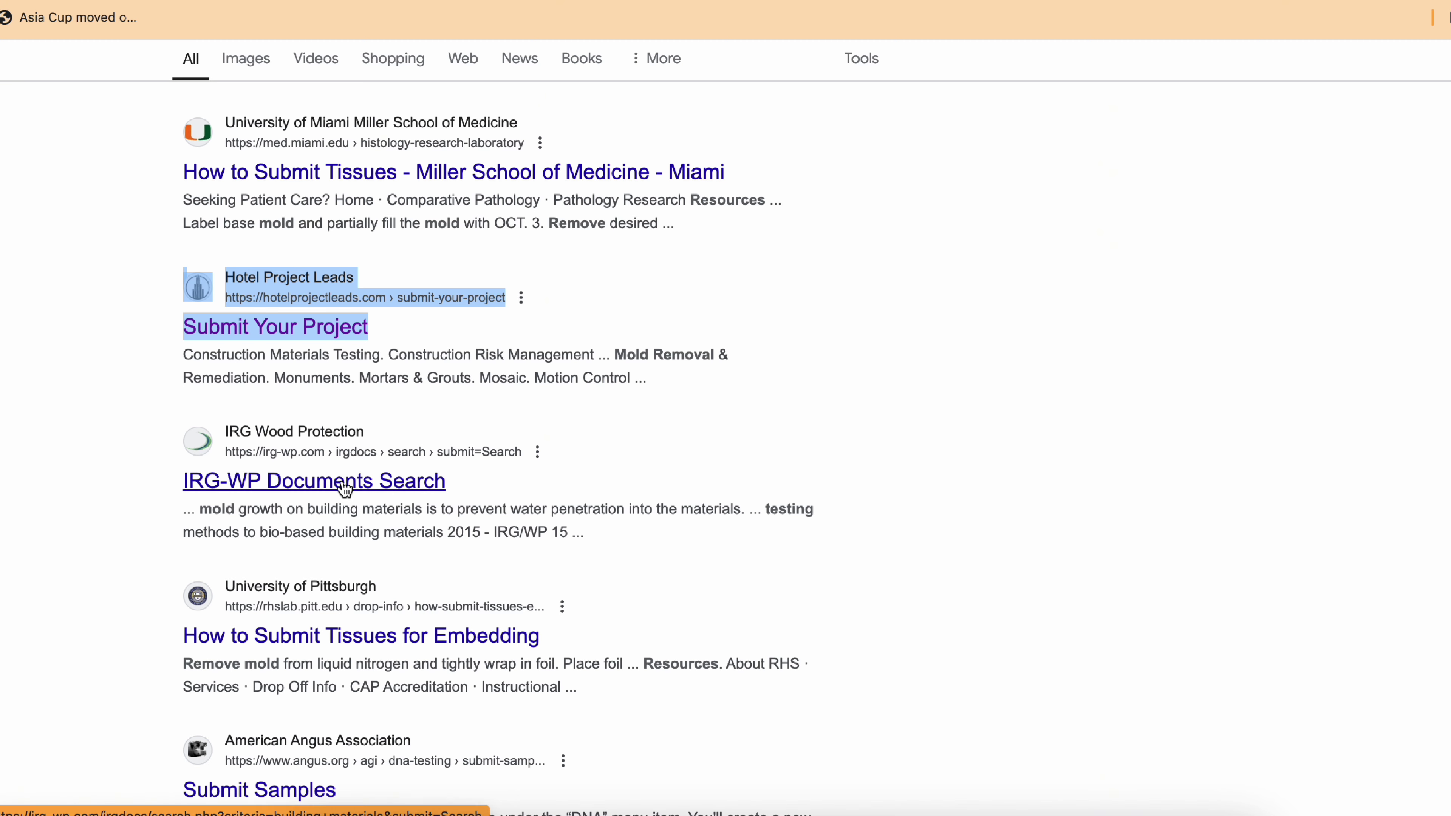
{"action": "scroll", "coordinate": [345, 487], "scroll_direction": "down", "scroll_amount": 5}
{"action": "right_click", "coordinate": [405, 326]}
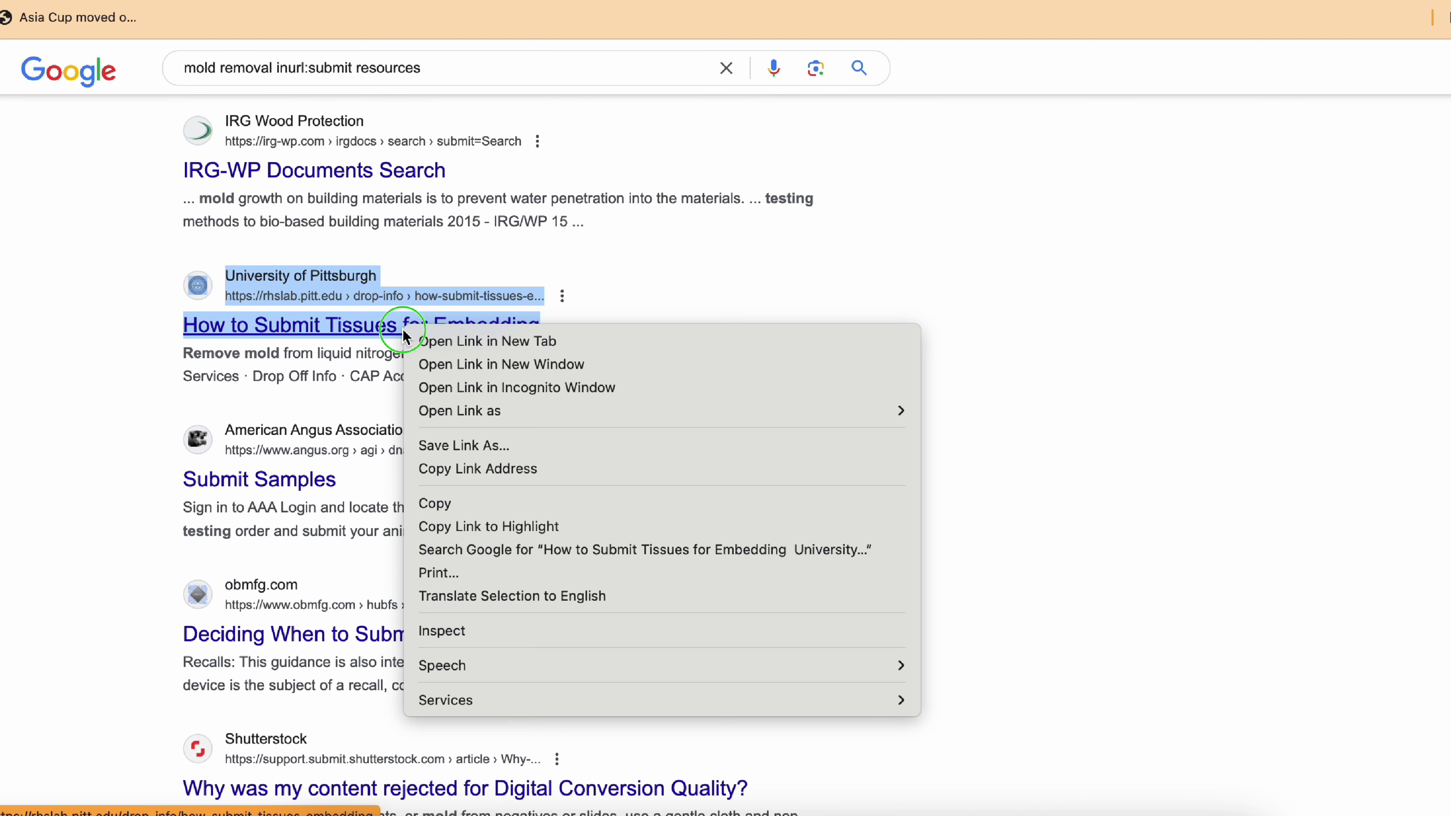
{"action": "left_click", "coordinate": [451, 341]}
{"action": "key", "text": "ctrl+Tab"}
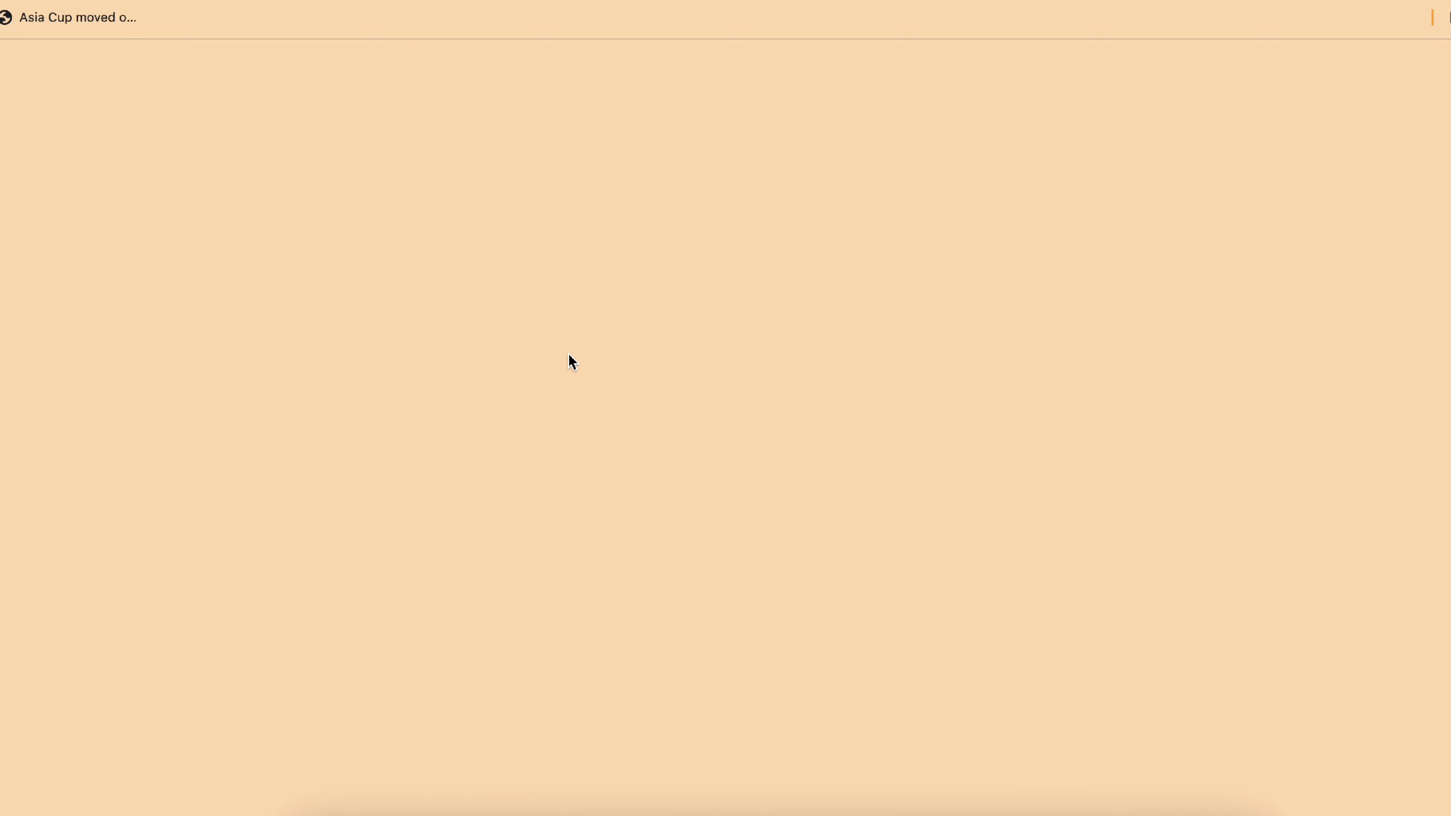
{"action": "scroll", "coordinate": [569, 354], "scroll_direction": "down", "scroll_amount": 15}
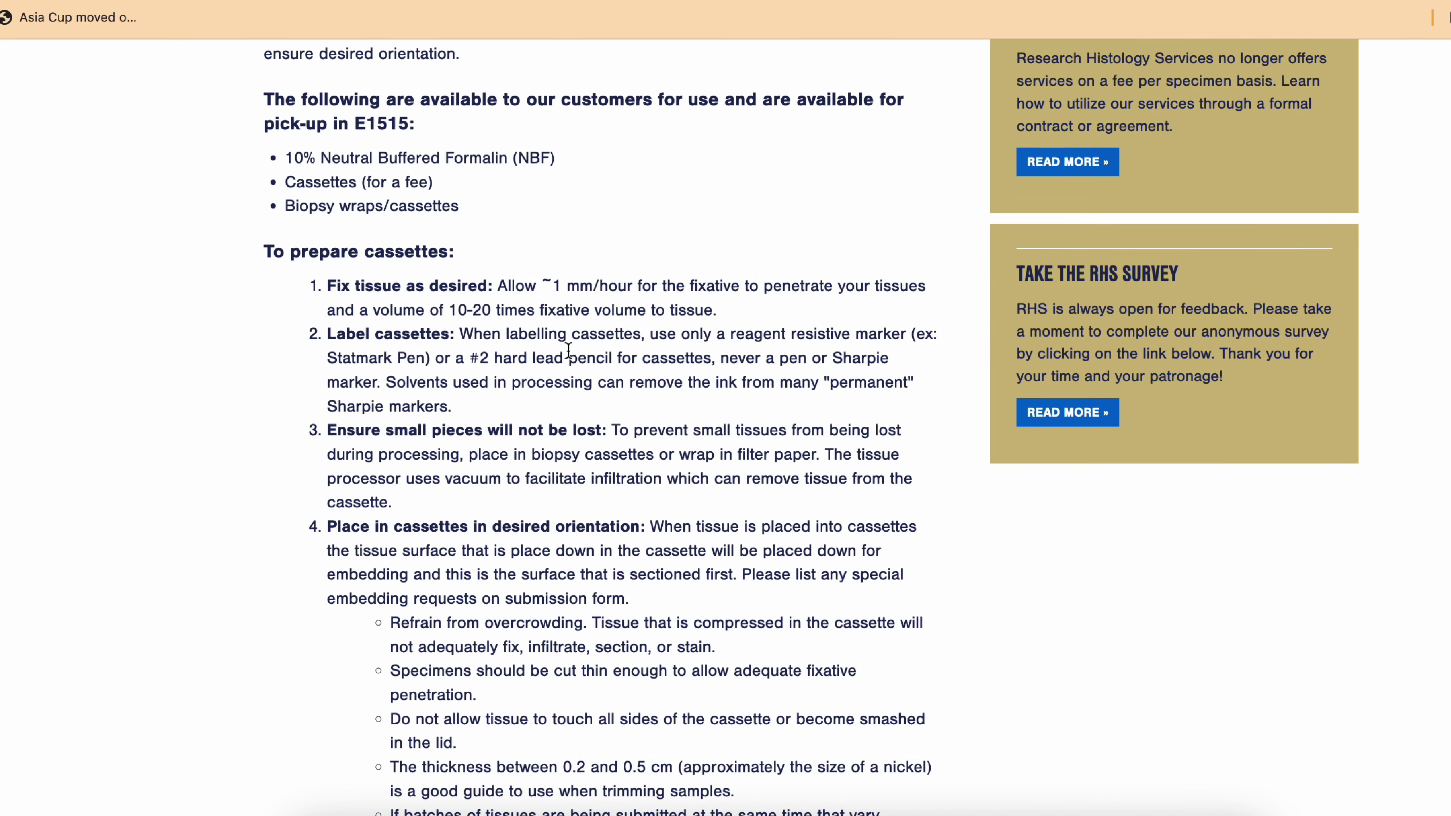
{"action": "scroll", "coordinate": [568, 353], "scroll_direction": "down", "scroll_amount": 10}
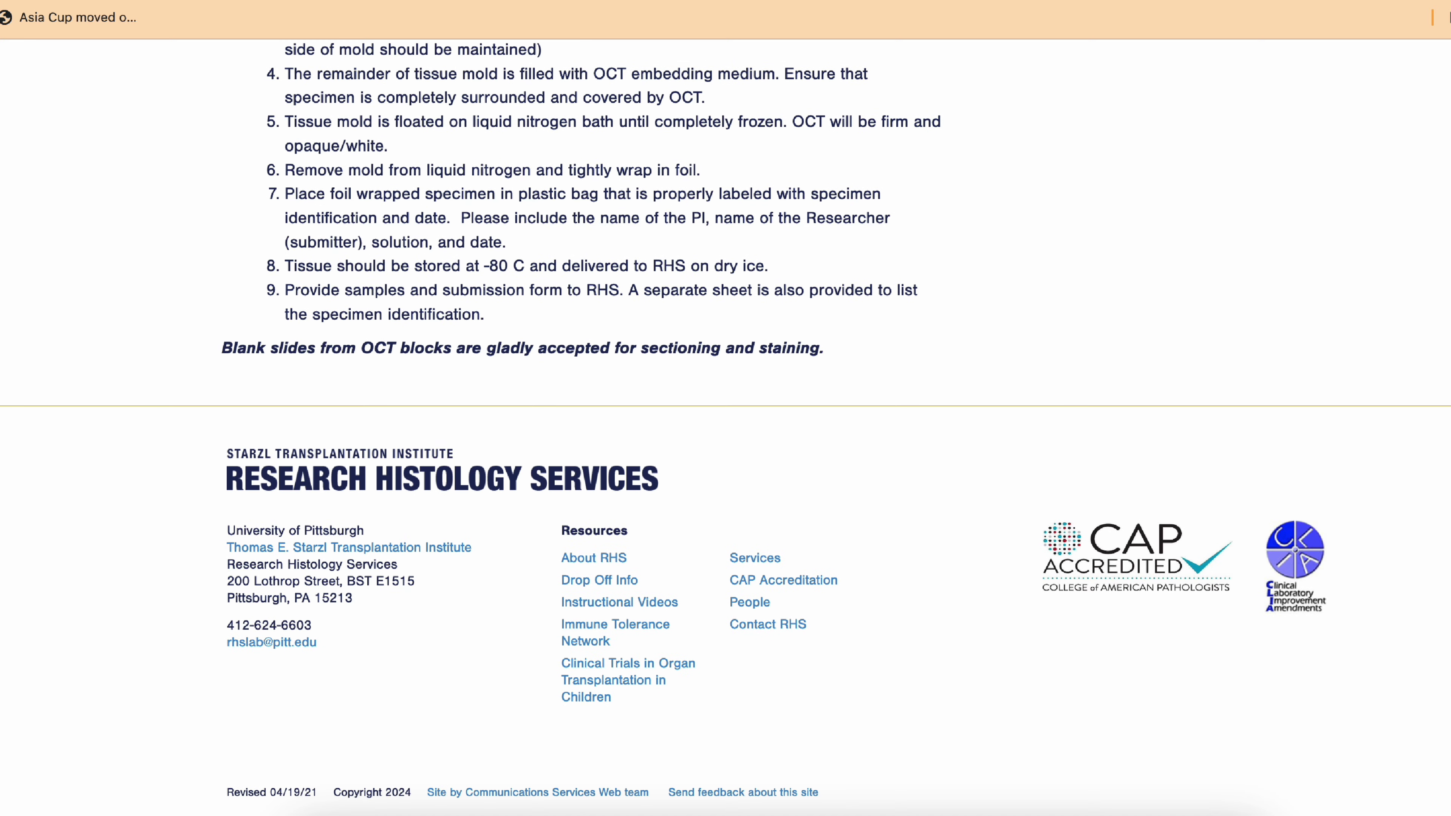
{"action": "key", "text": "ctrl+shift+Tab"}
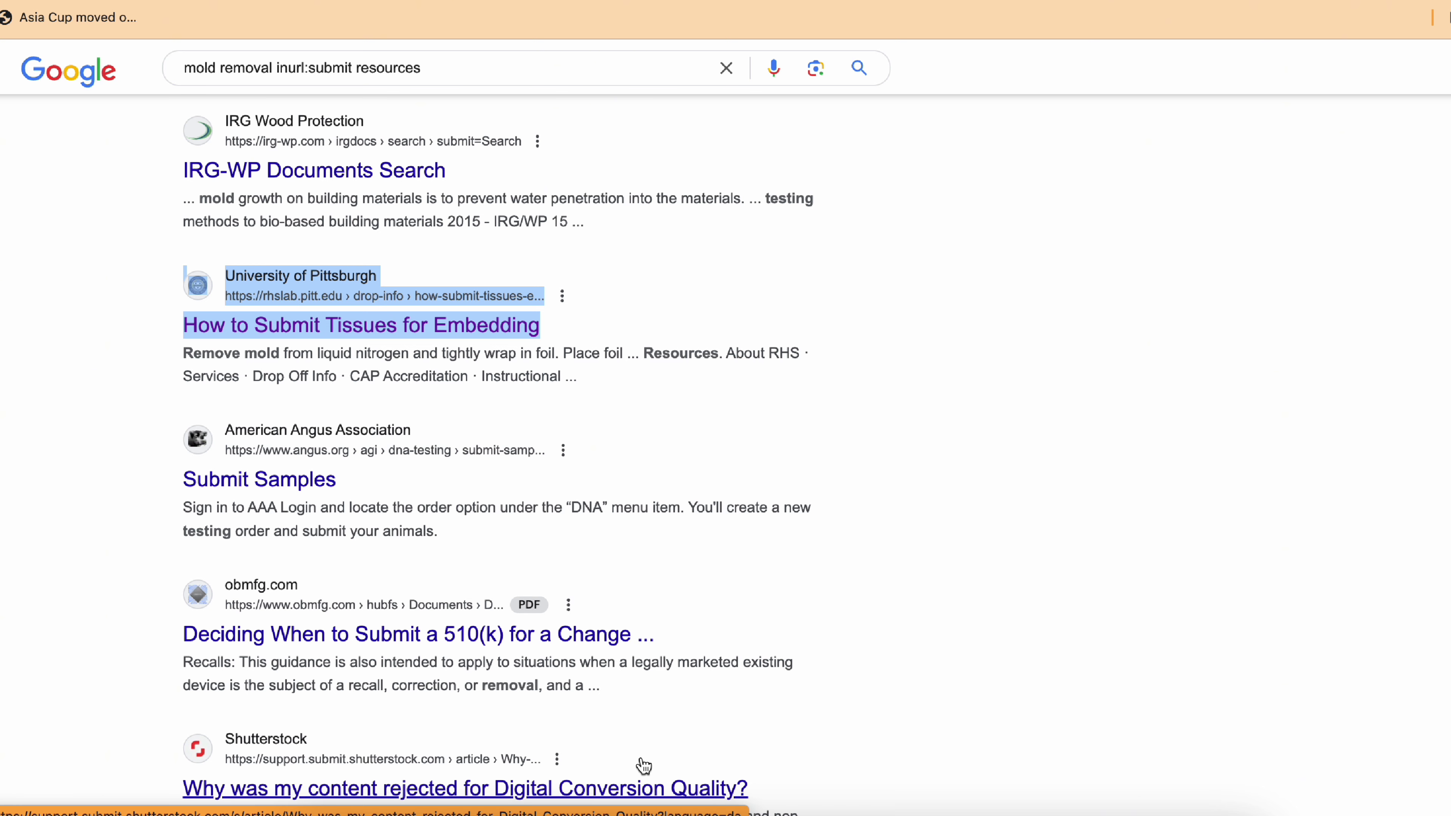
Look up the profile link building sites in the link building note in Notes, and open soundcloud.com in Brave.
{"action": "left_click", "coordinate": [631, 808]}
{"action": "scroll", "coordinate": [742, 715], "scroll_direction": "down", "scroll_amount": 10}
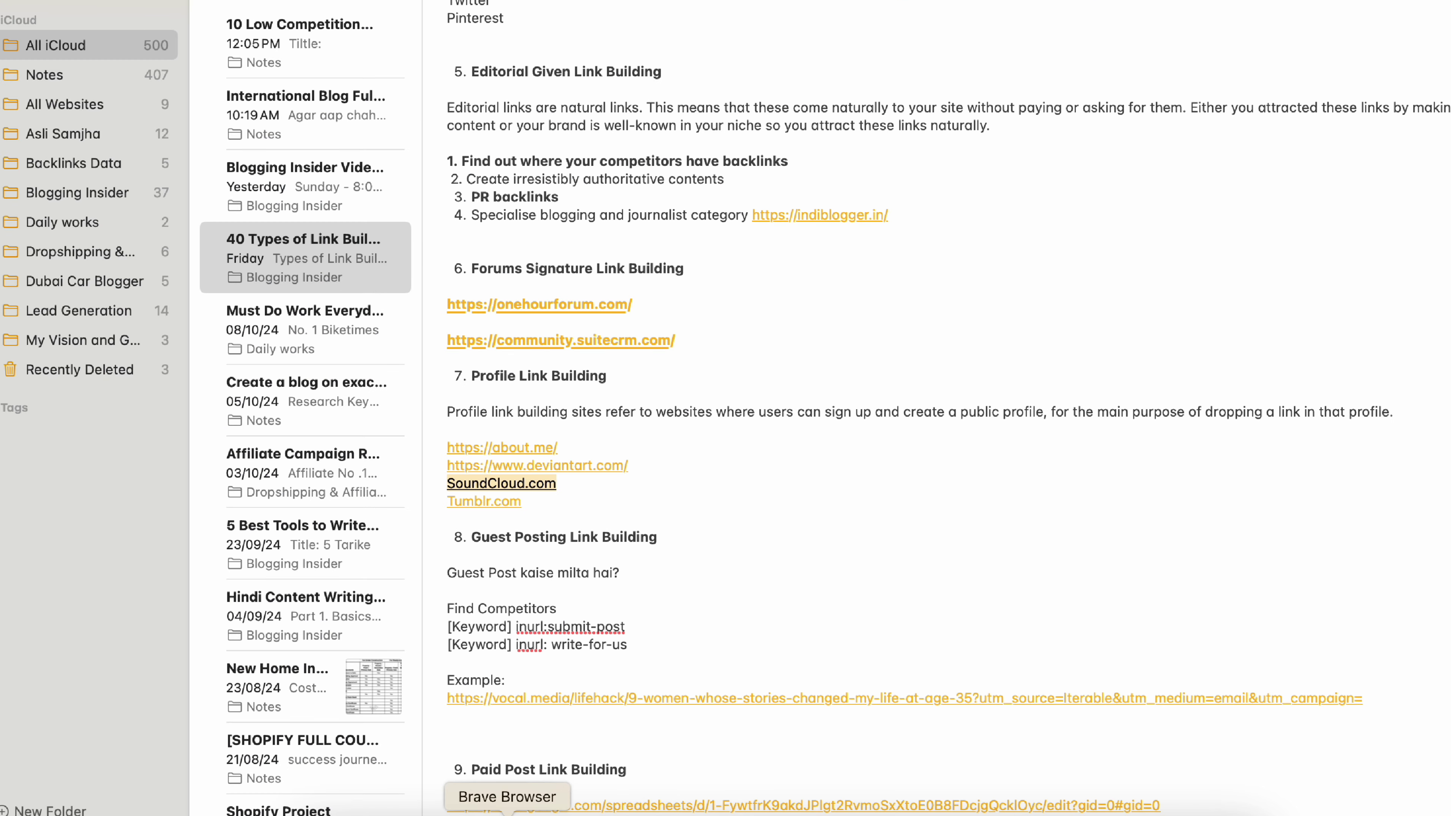
{"action": "left_click", "coordinate": [446, 808]}
{"action": "key", "text": "super+l"}
{"action": "type", "text": "s"}
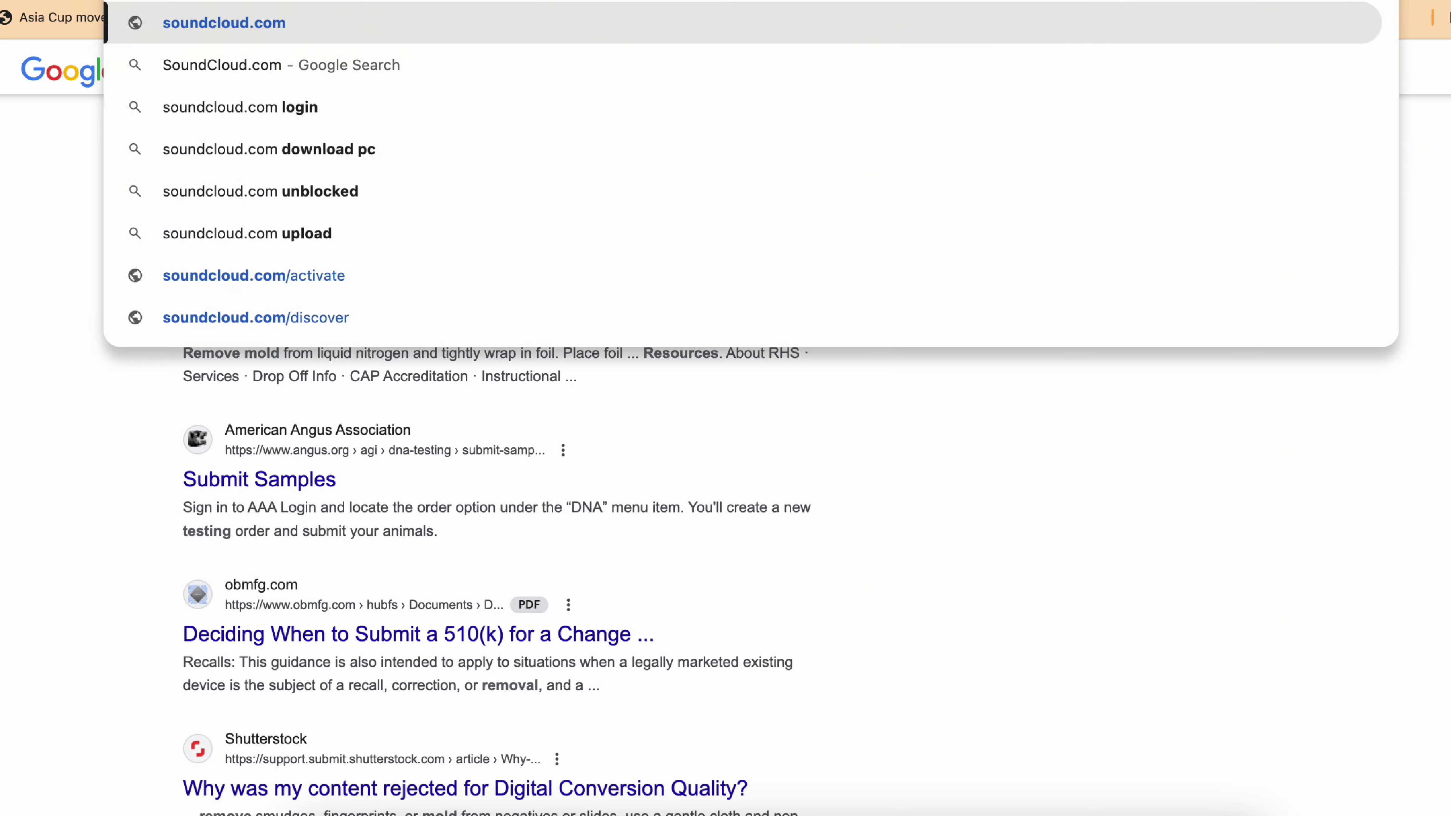
{"action": "key", "text": "Escape"}
{"action": "key", "text": "Return"}
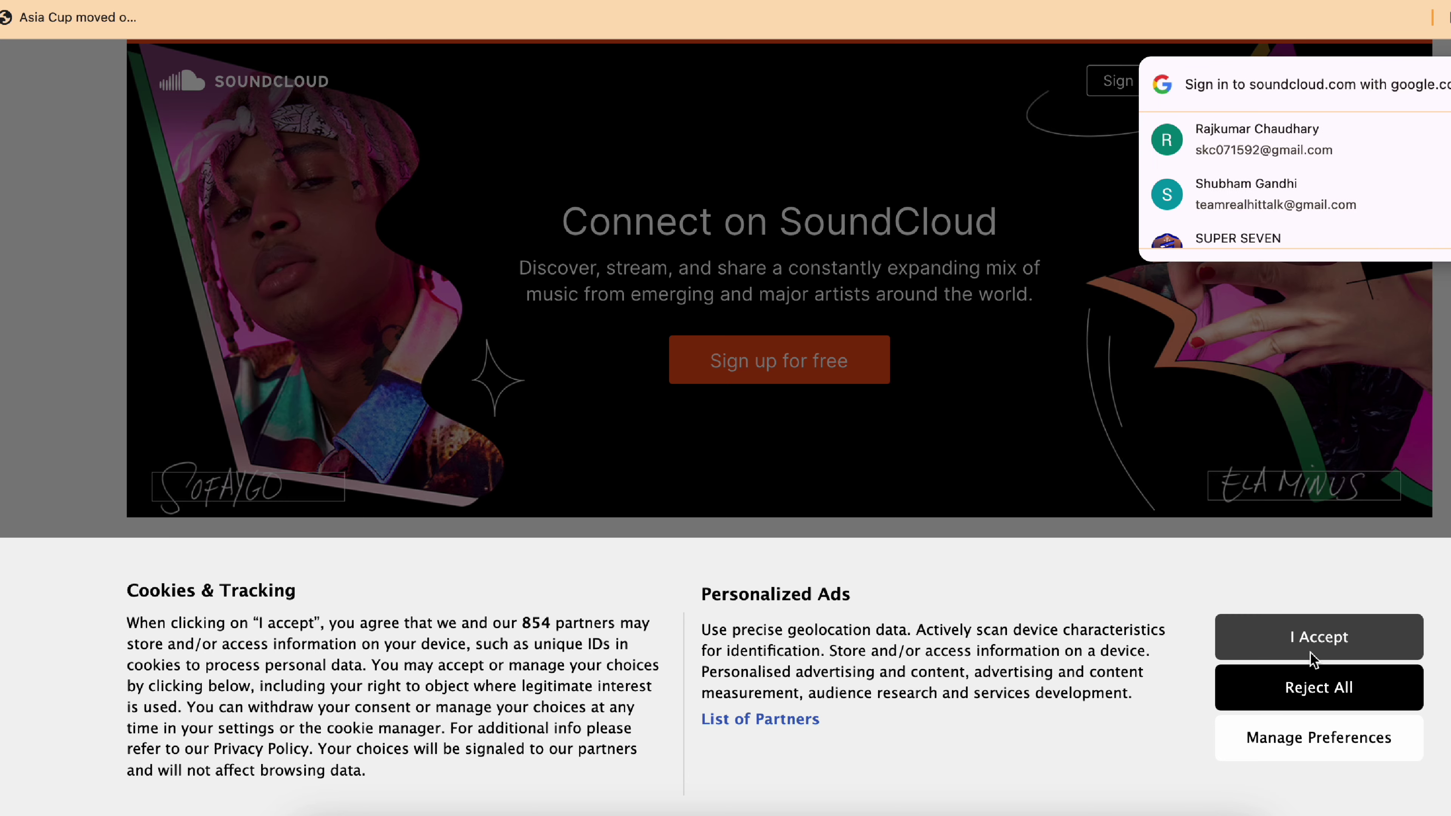
Accept the SoundCloud cookies and sign in by continuing with Google.
{"action": "left_click", "coordinate": [1317, 636]}
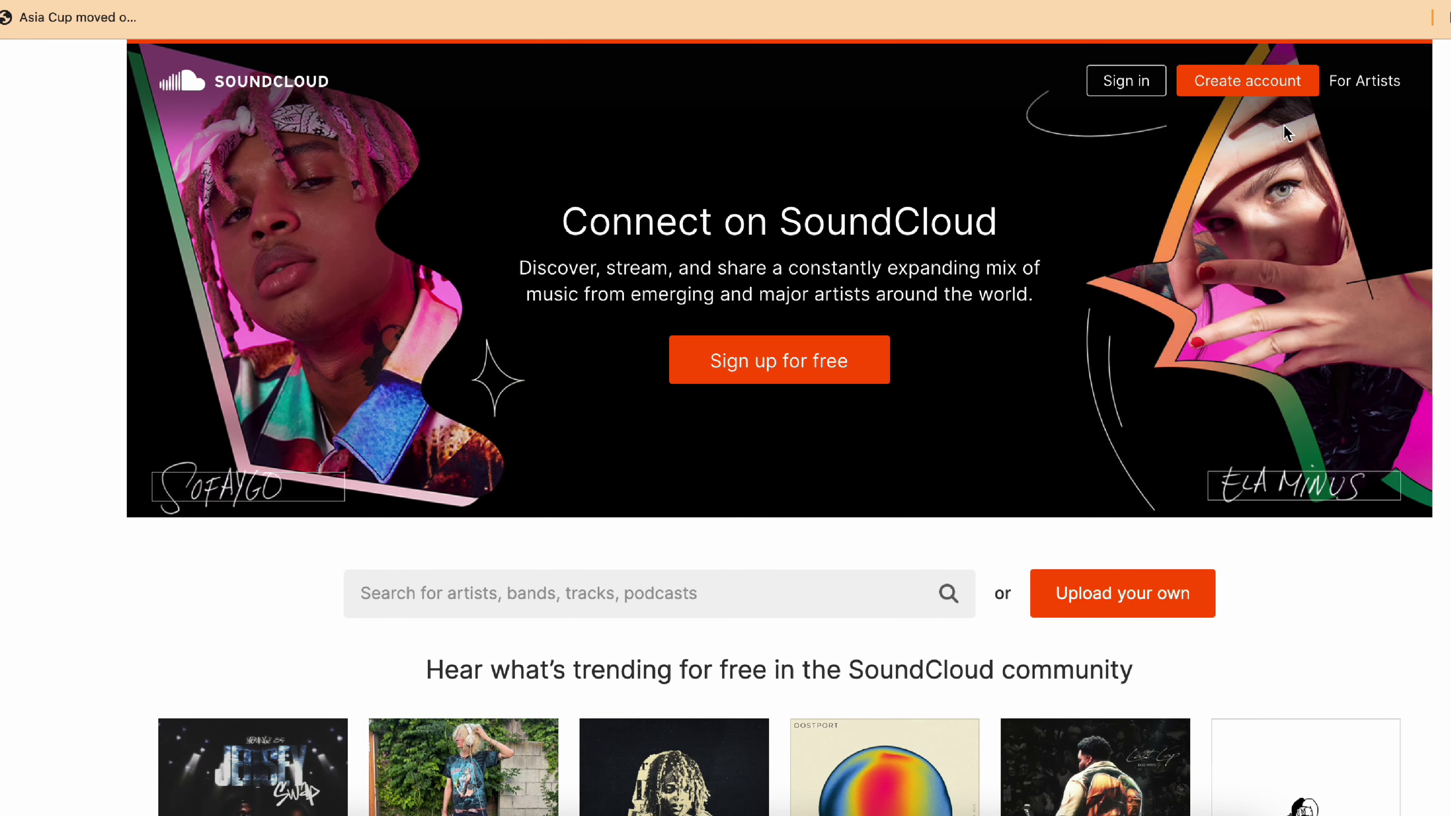
{"action": "left_click", "coordinate": [1246, 83]}
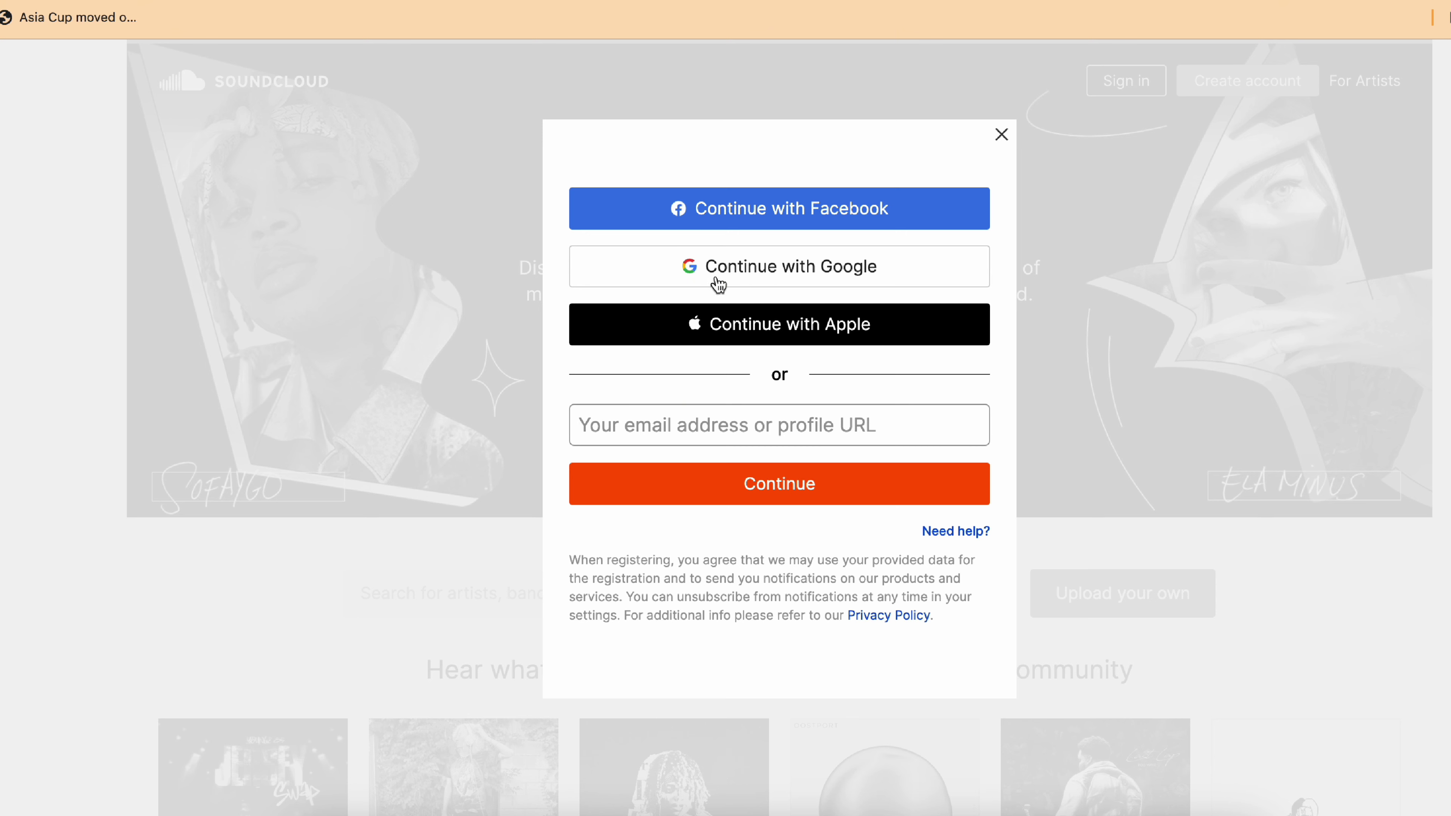
{"action": "left_click", "coordinate": [767, 270]}
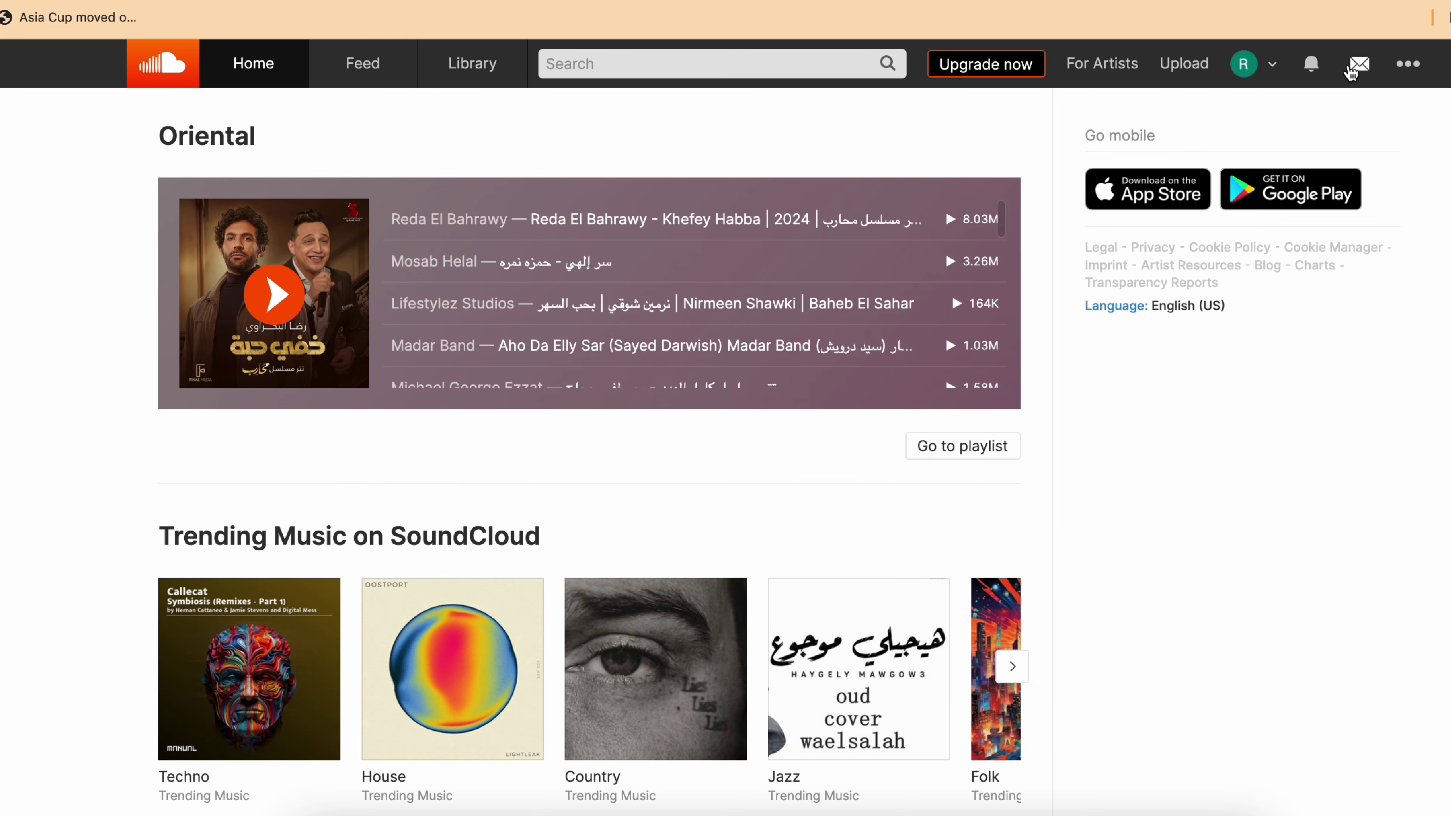
Open the account's SoundCloud profile page and review its tracks and links.
{"action": "left_click", "coordinate": [1245, 64]}
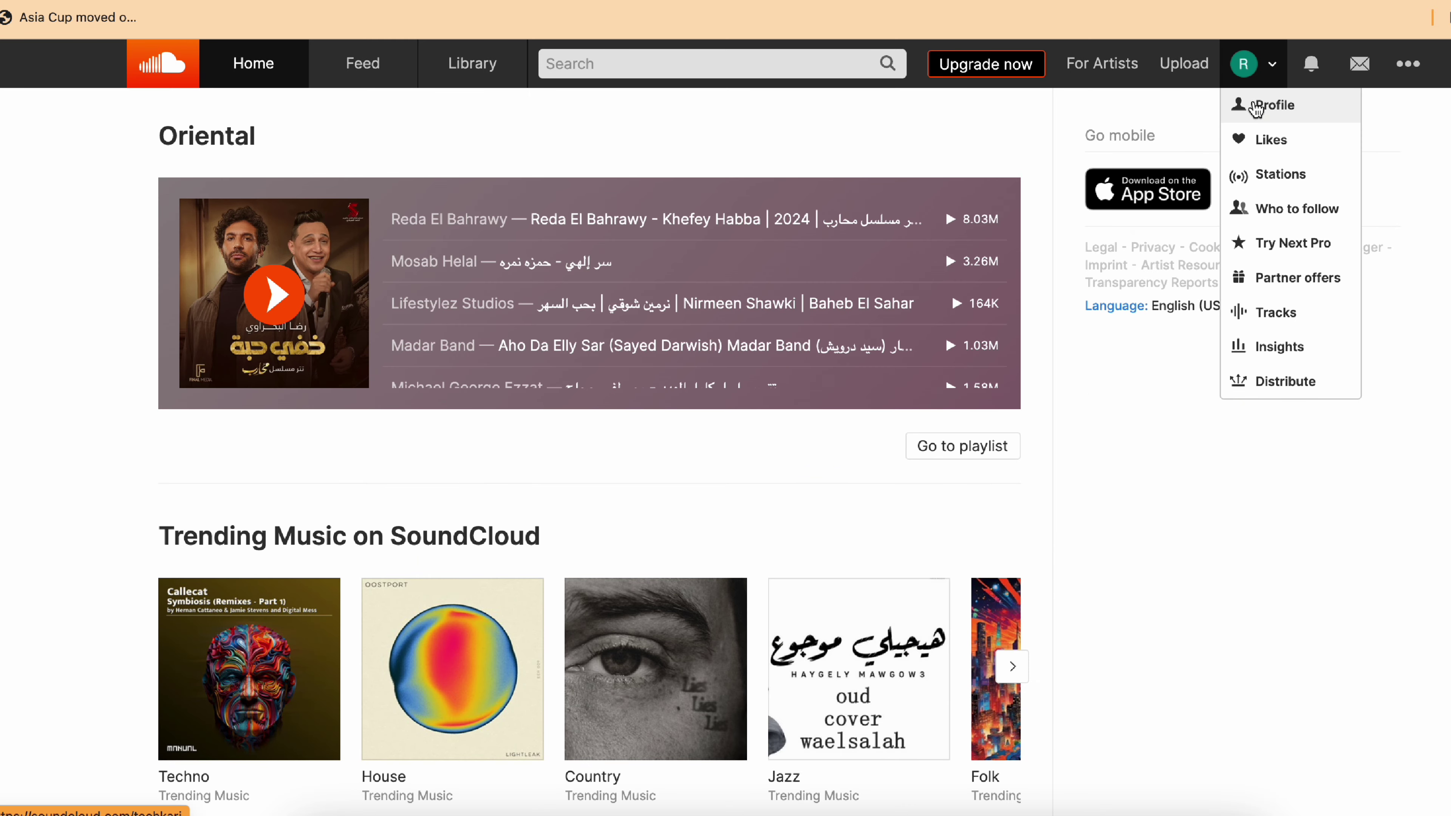
{"action": "left_click", "coordinate": [1262, 104]}
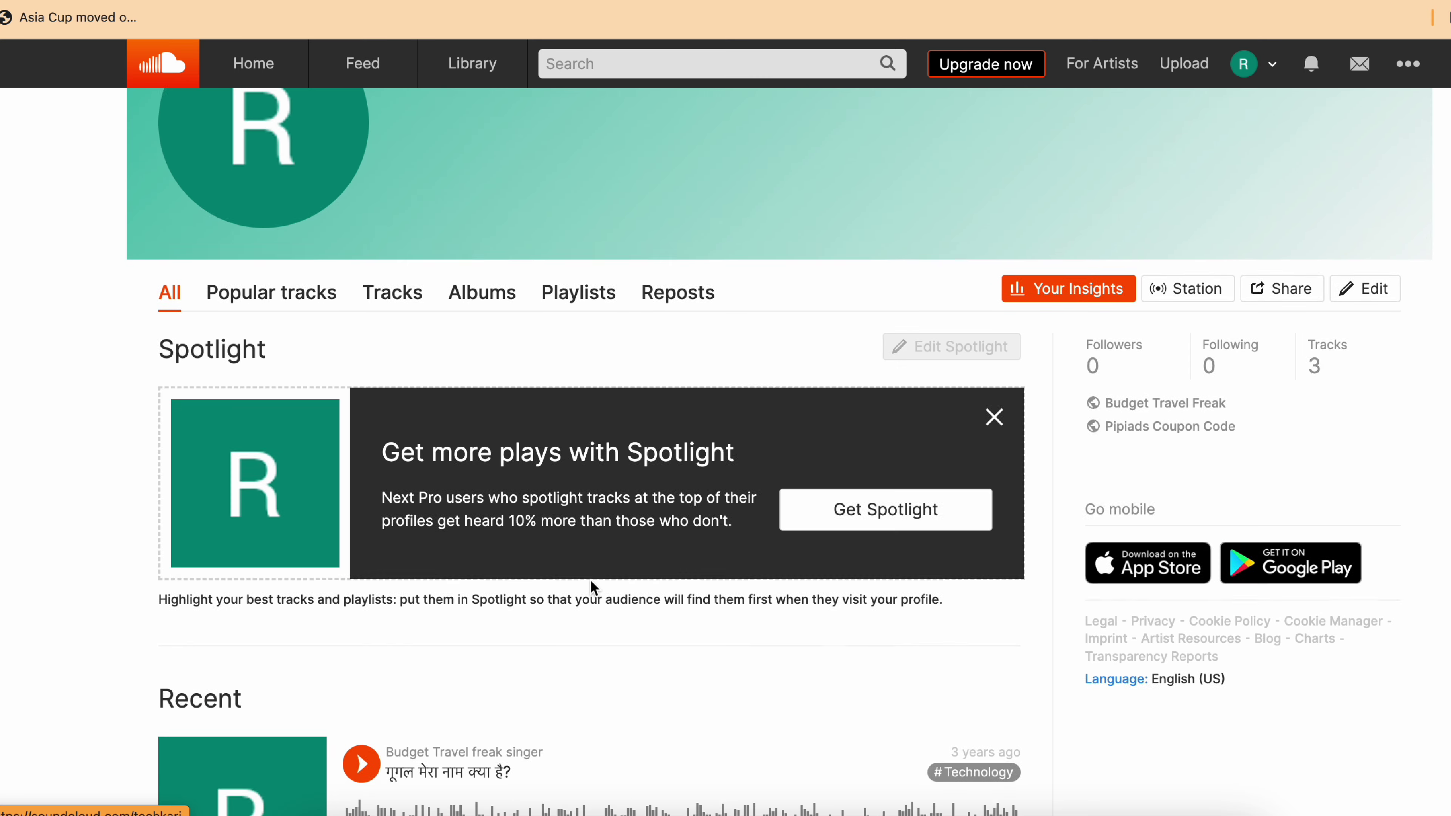
{"action": "scroll", "coordinate": [594, 587], "scroll_direction": "down", "scroll_amount": 10}
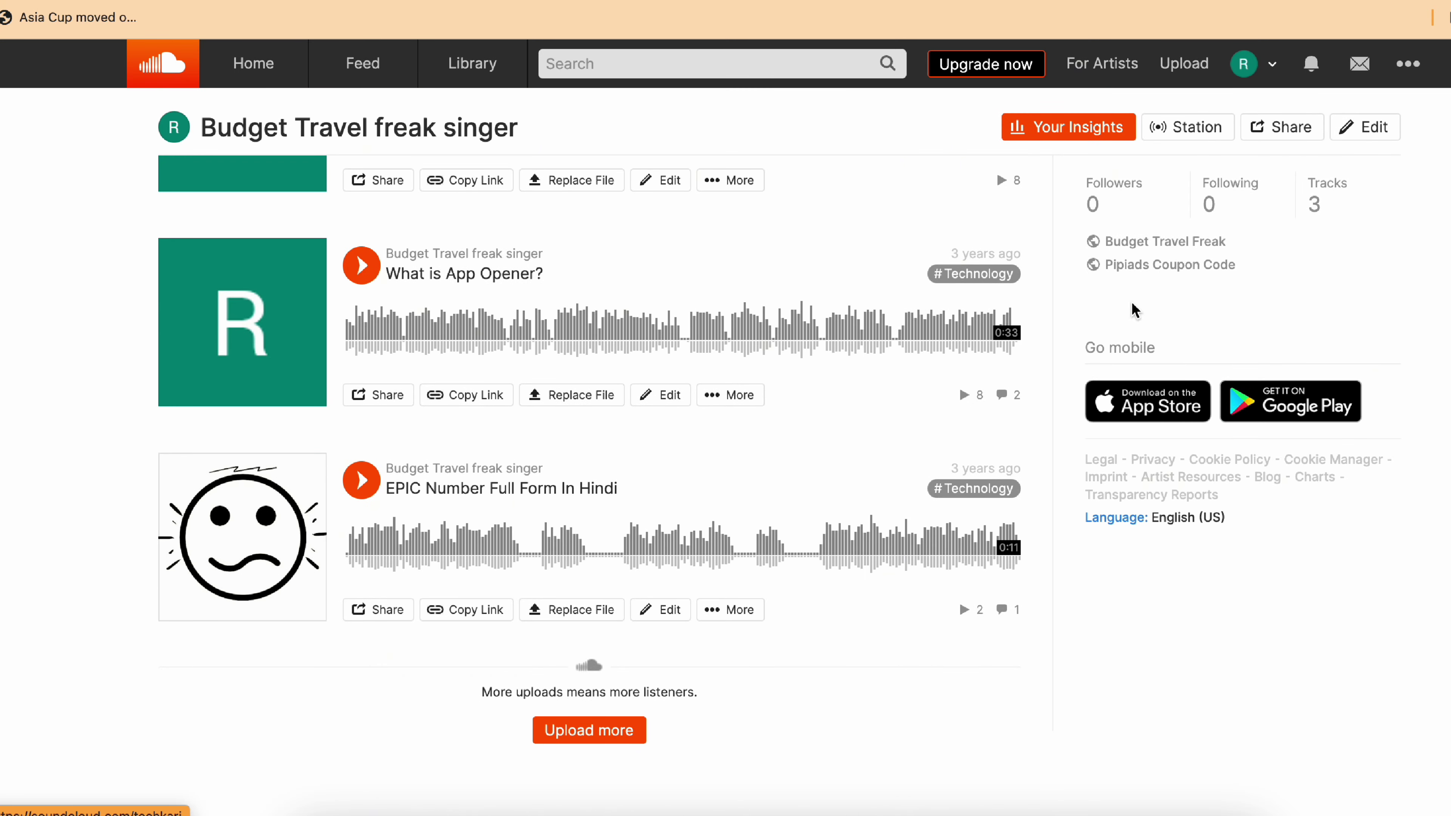
{"action": "scroll", "coordinate": [1191, 242], "scroll_direction": "up", "scroll_amount": 1}
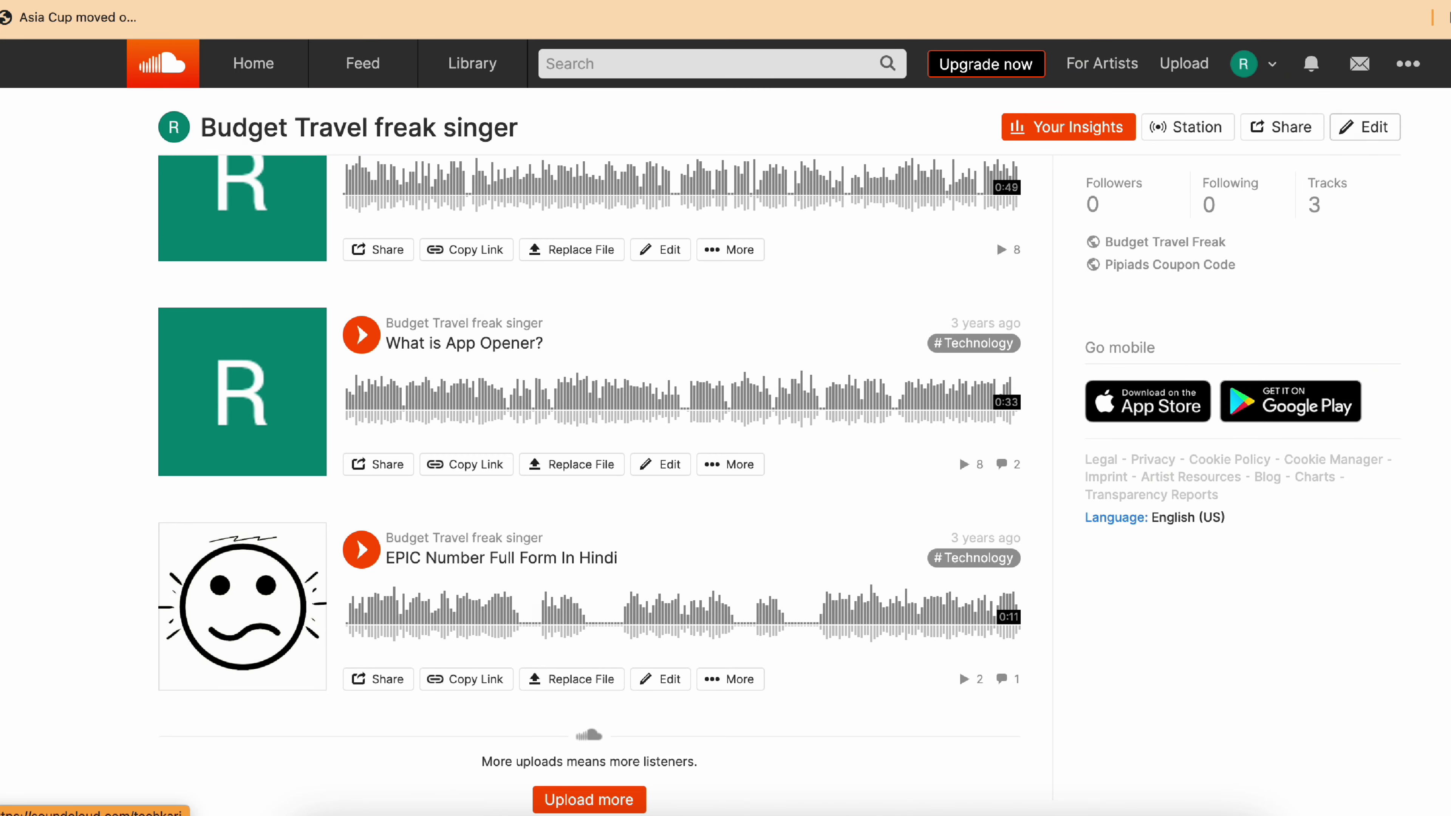
{"action": "left_click", "coordinate": [1365, 127]}
{"action": "scroll", "coordinate": [718, 572], "scroll_direction": "down", "scroll_amount": 3}
{"action": "triple_click", "coordinate": [809, 661]}
{"action": "type", "text": "https://arlingtonmoldremoval.com/"}
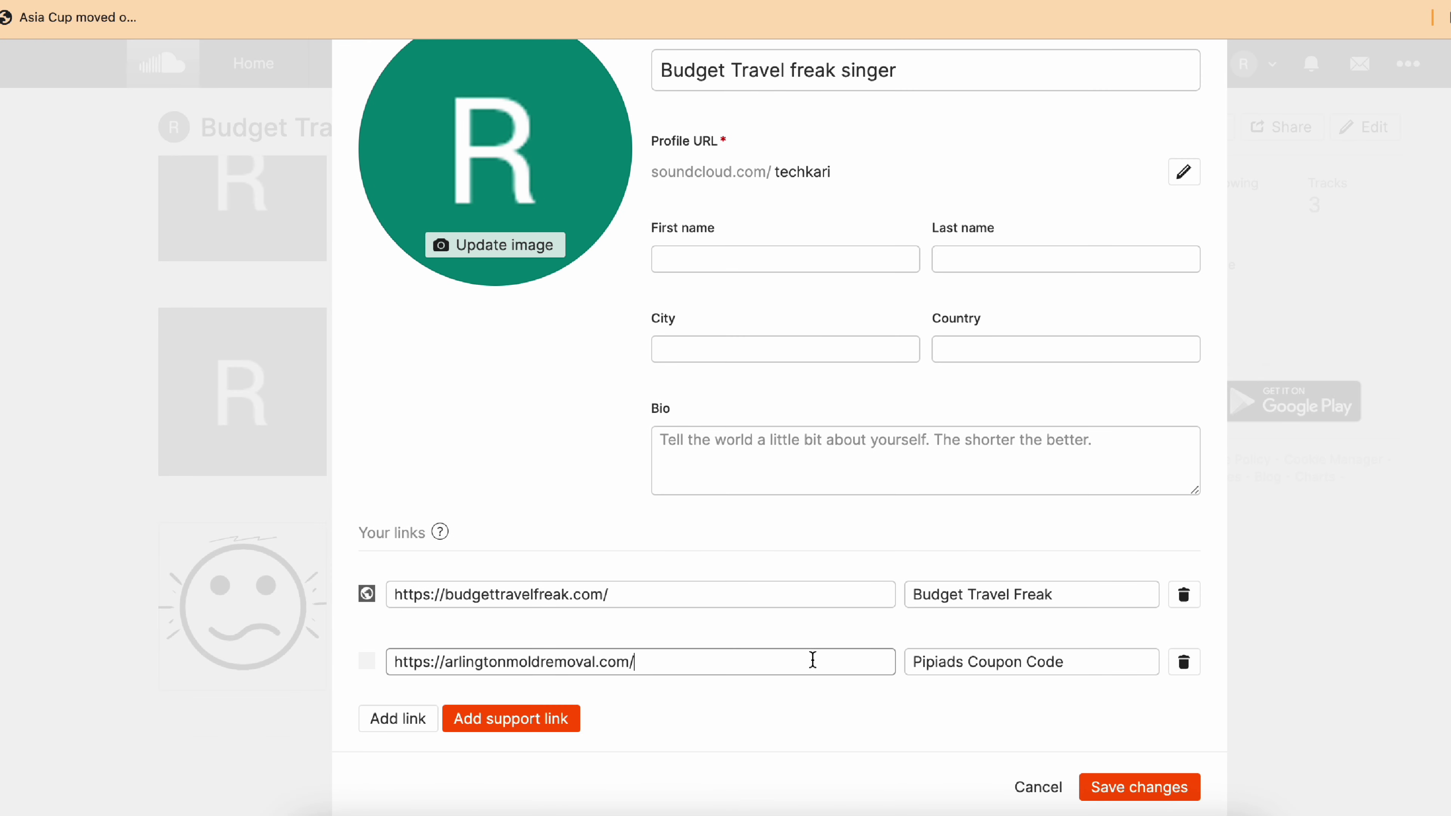
Change the title of the second profile link to "Arlington mold Removal".
{"action": "triple_click", "coordinate": [933, 661]}
{"action": "type", "text": "https://arlingtonmoldremoval.com/"}
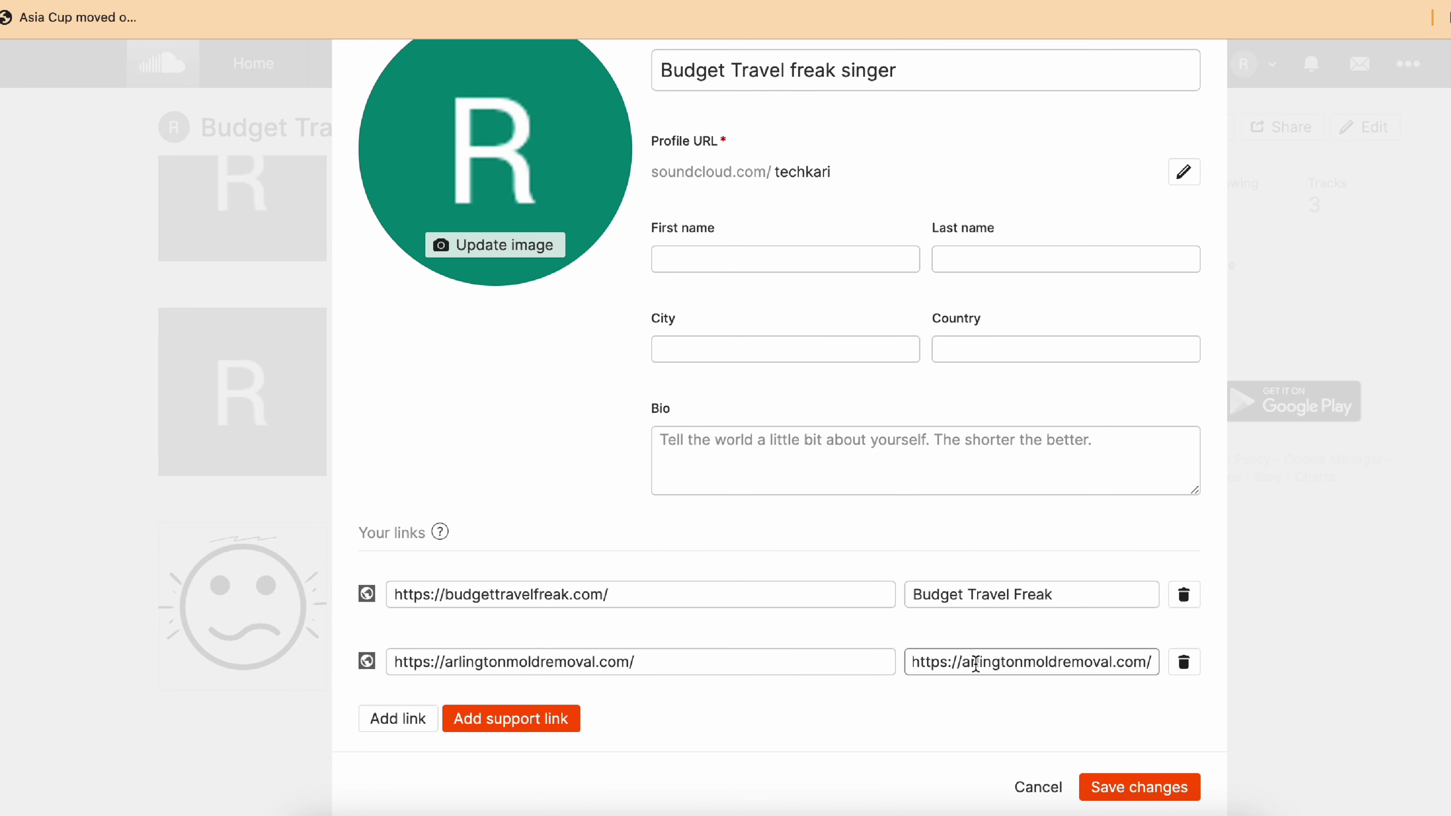
{"action": "left_click_drag", "start_coordinate": [965, 661], "coordinate": [897, 660]}
{"action": "type", "text": "A"}
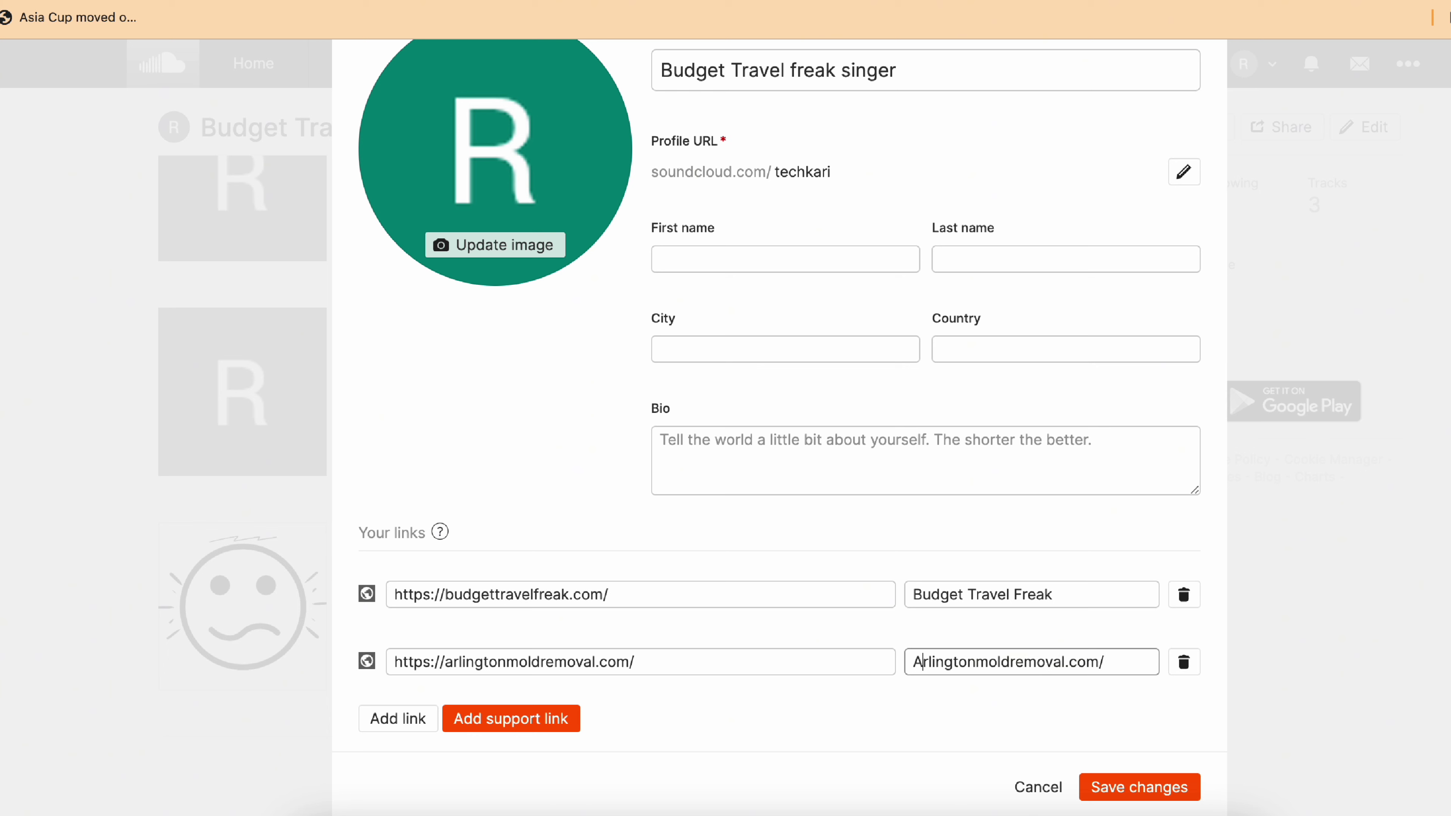
{"action": "left_click", "coordinate": [977, 663]}
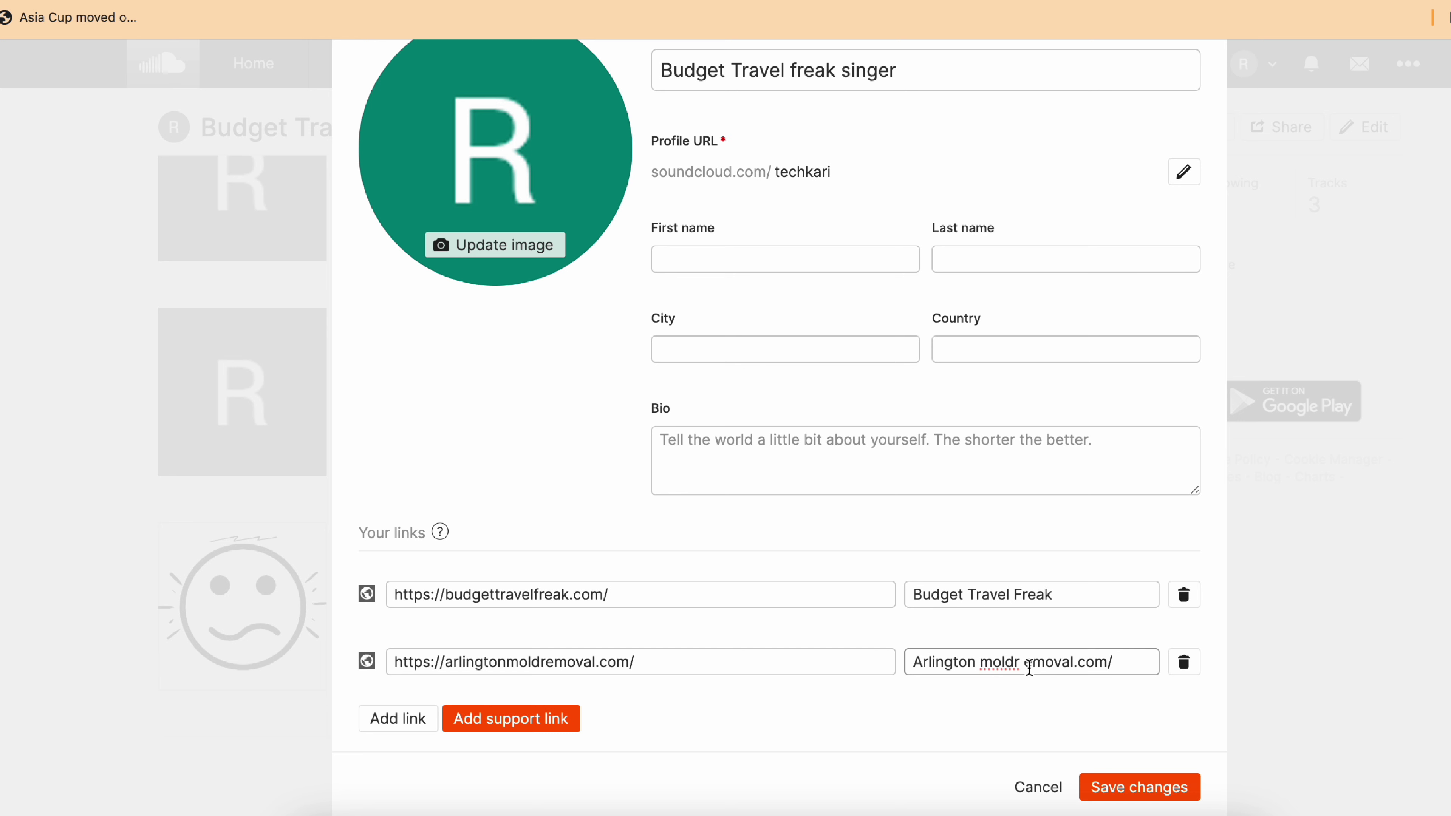
{"action": "key", "text": "Delete"}
{"action": "key", "text": "BackSpace"}
{"action": "key", "text": "BackSpace"}
{"action": "type", "text": "Re"}
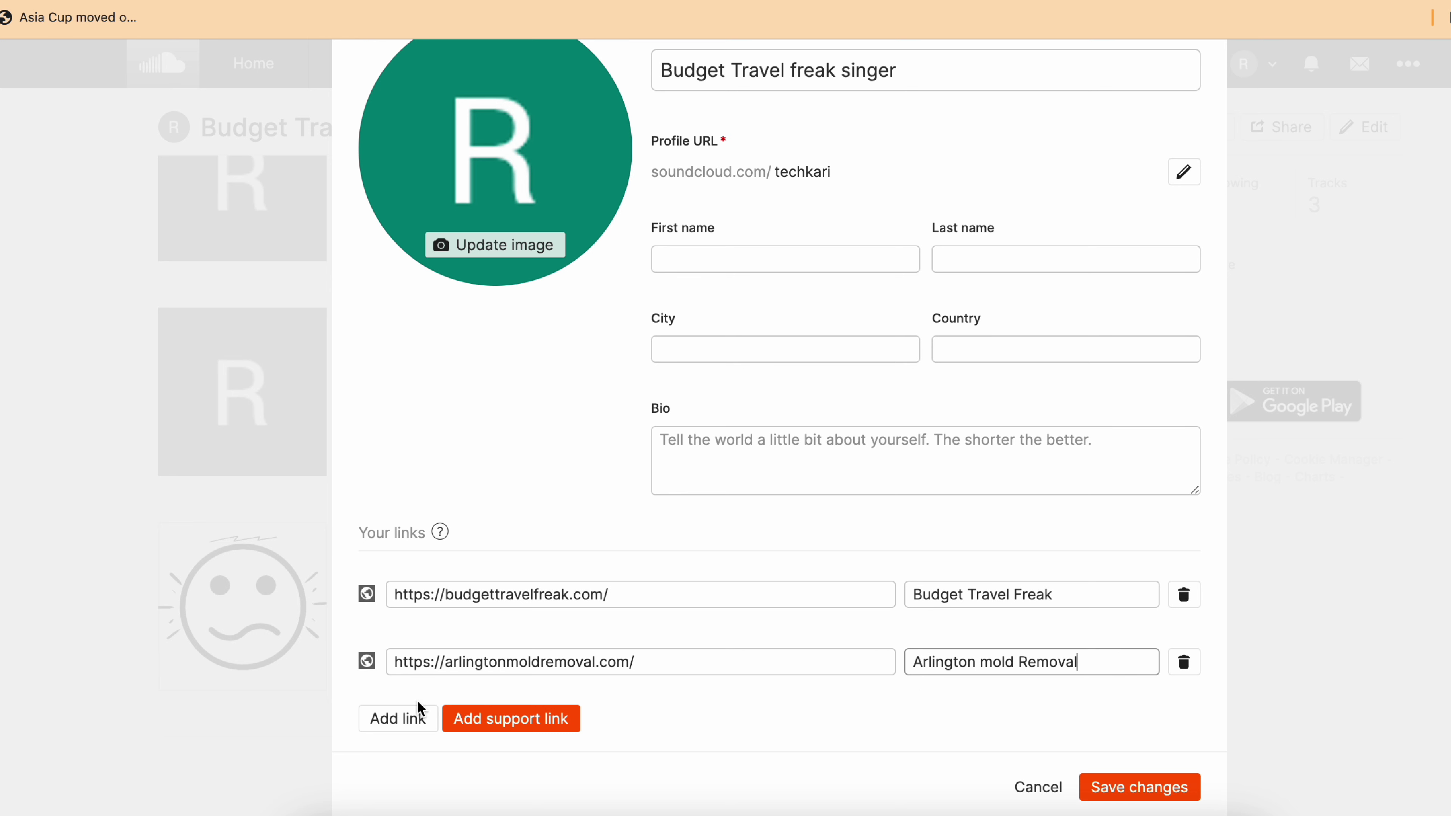
Save the profile changes, test the Arlington mold Removal link and return to the SoundCloud profile.
{"action": "left_click", "coordinate": [1136, 786]}
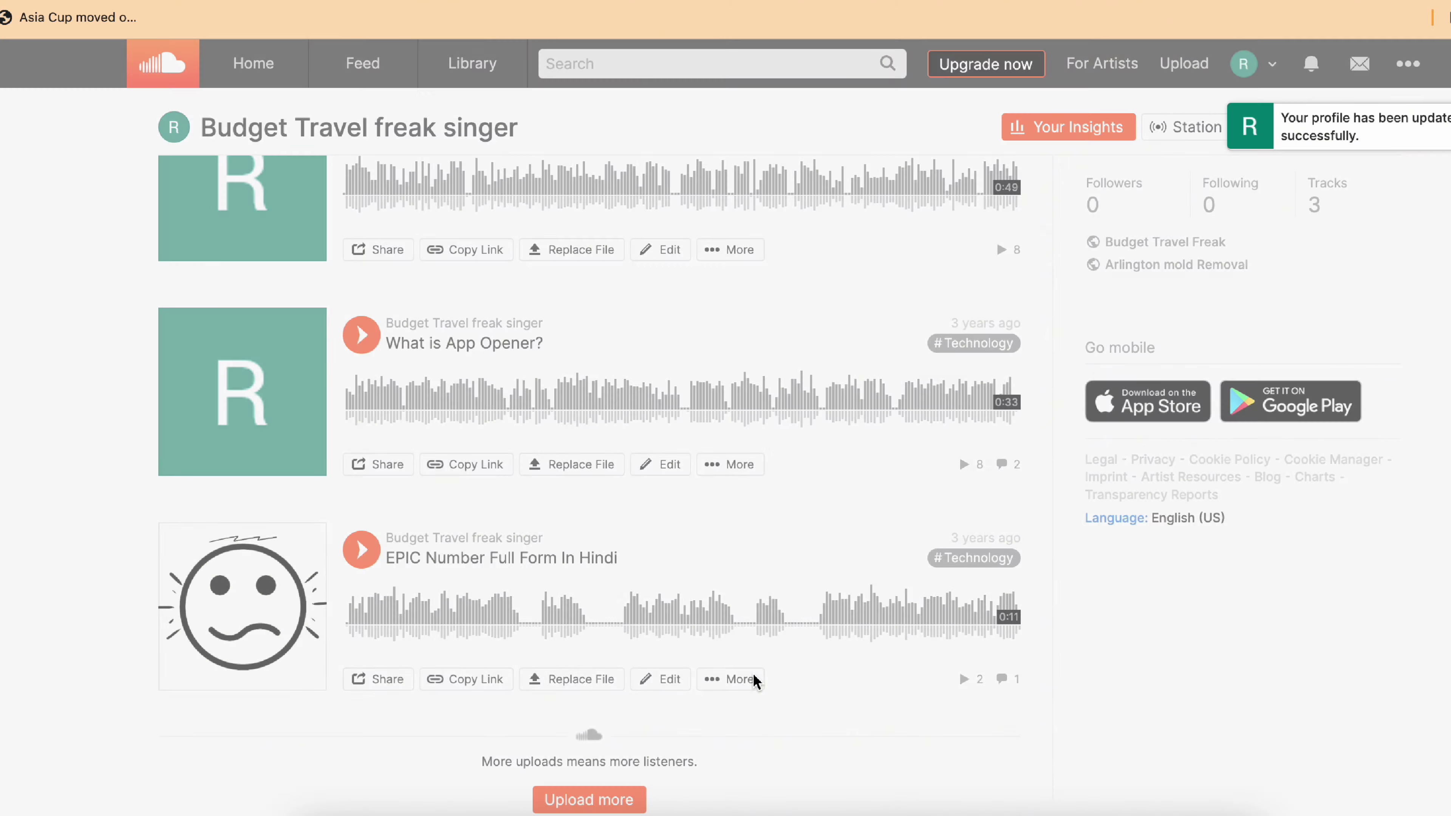
{"action": "left_click", "coordinate": [1137, 266]}
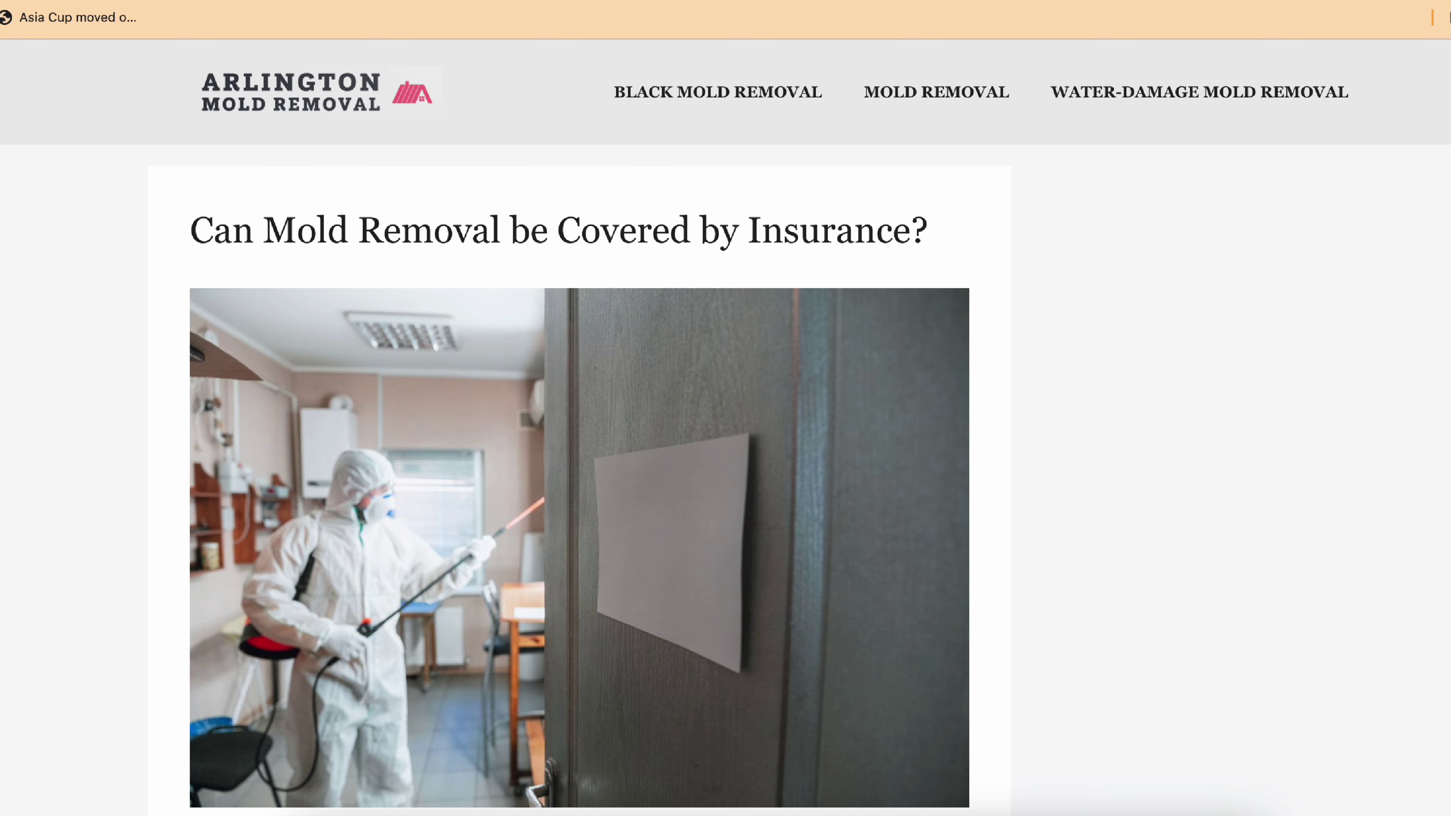
{"action": "key", "text": "super+bracketleft"}
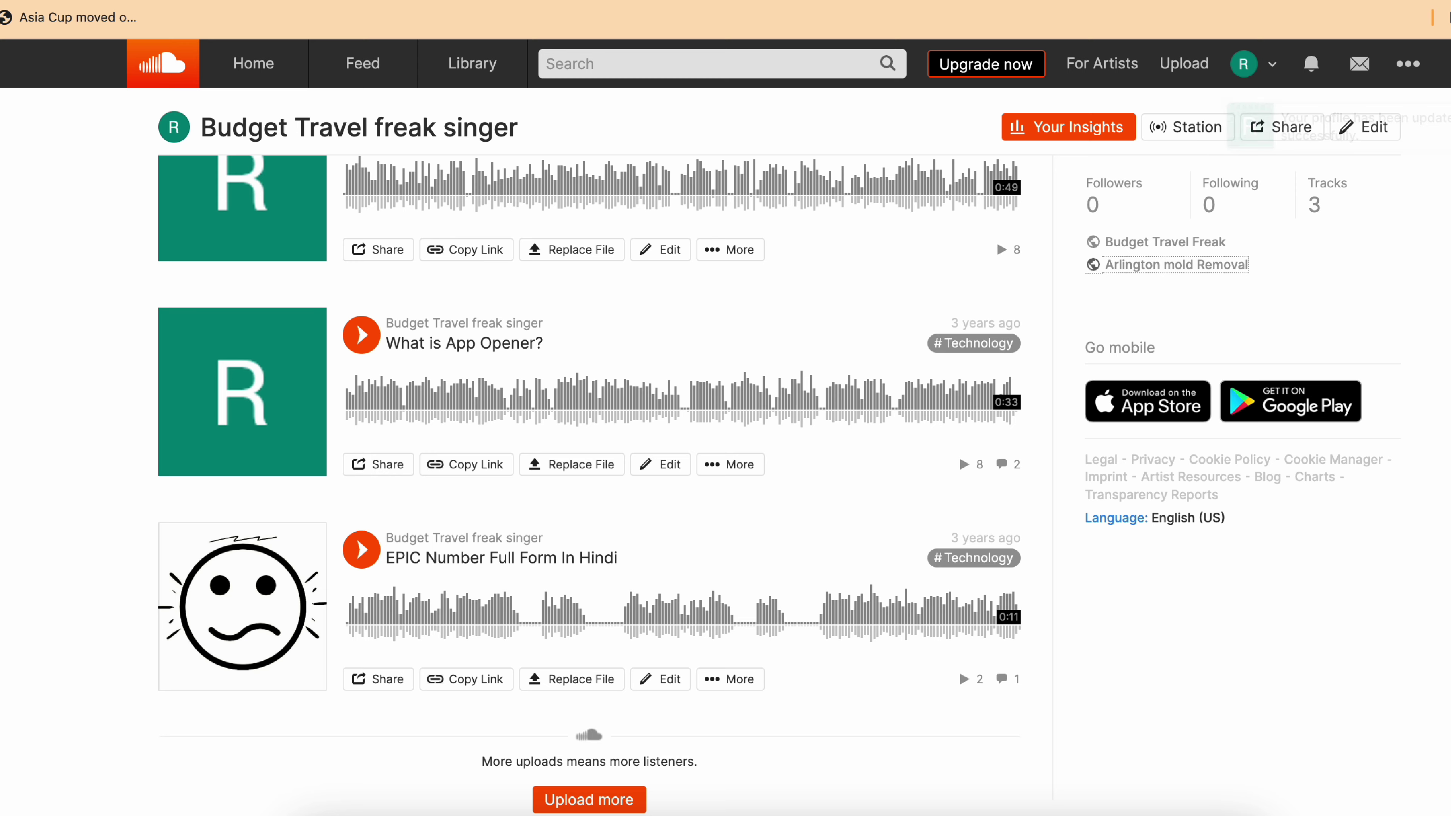